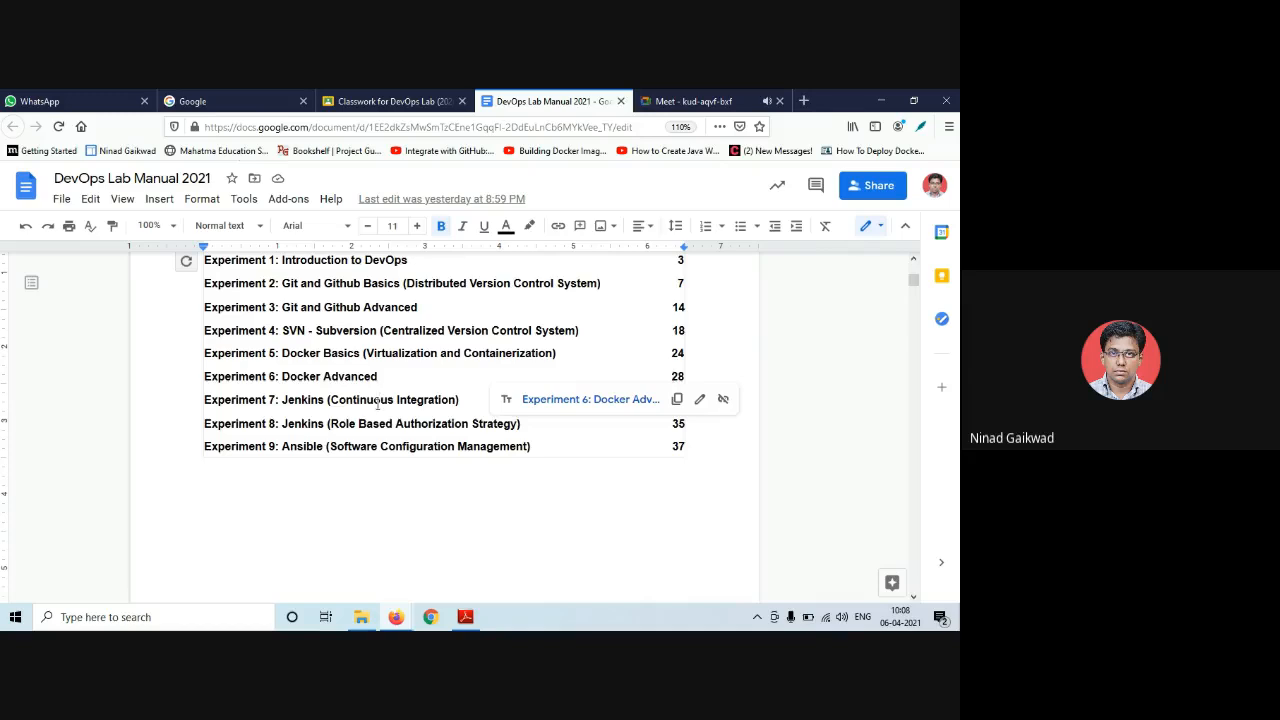
- Jump to the Experiment 7: Jenkins (Continuous Integration) section from the table of contents
left_click(376, 399)
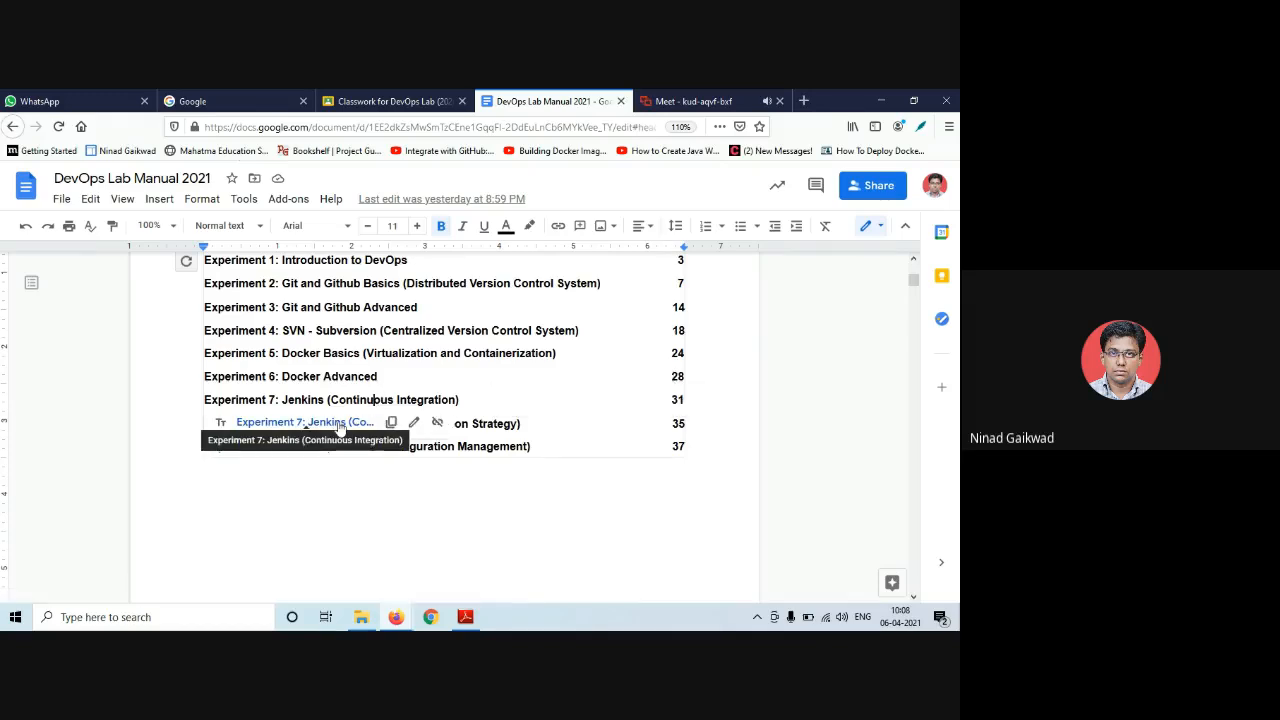
left_click(305, 422)
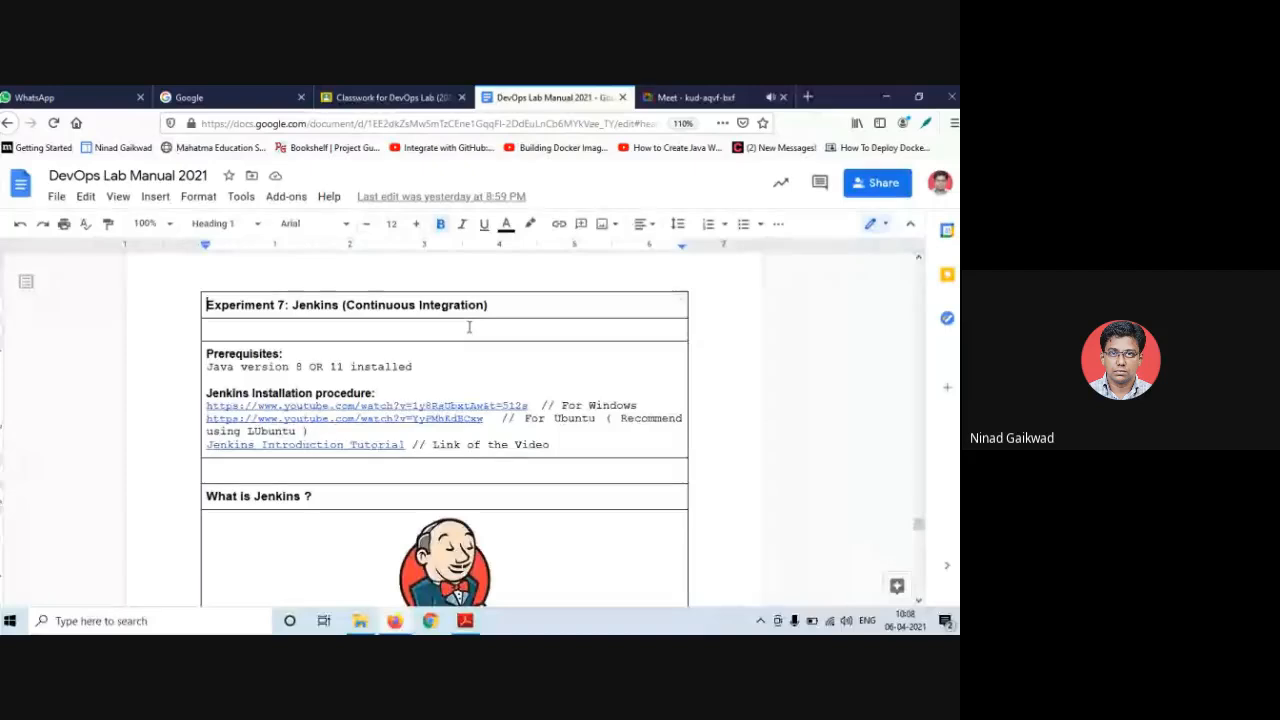
scroll(468, 327, "down", 1)
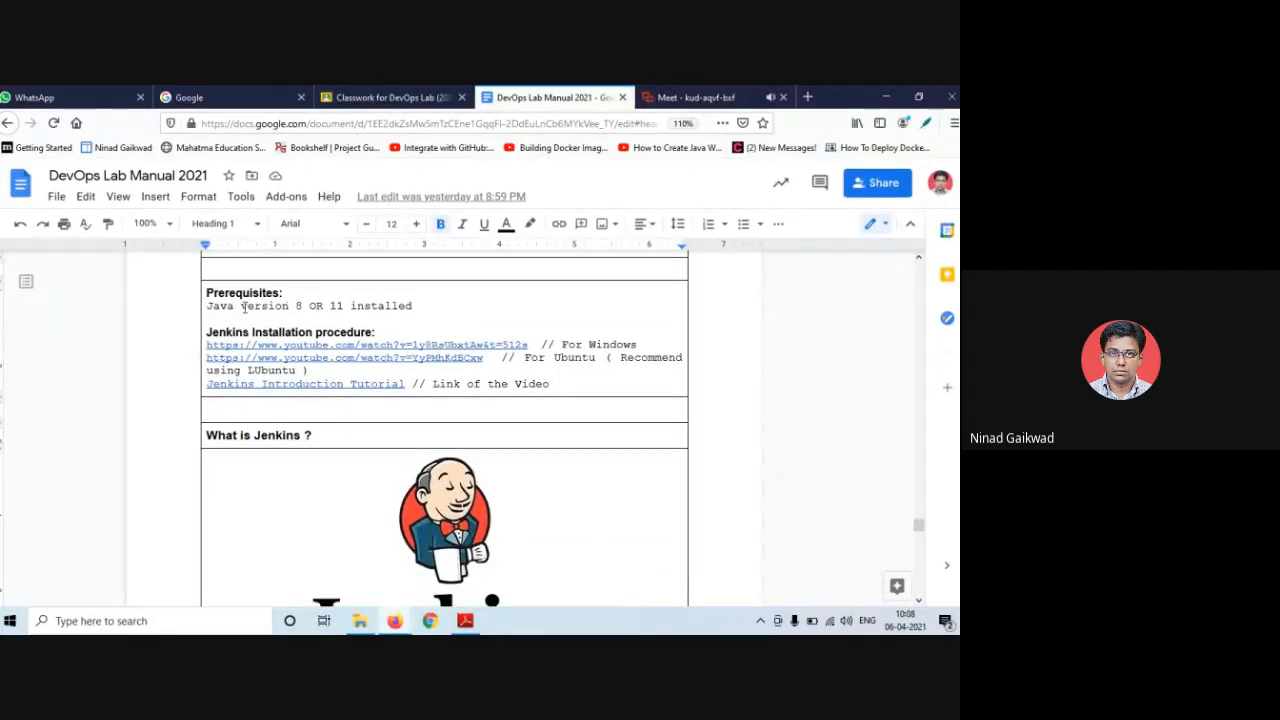
- Highlight the Java 8 OR 11 prerequisite and preview the Windows installation video link
left_click_drag(241, 306, 323, 306)
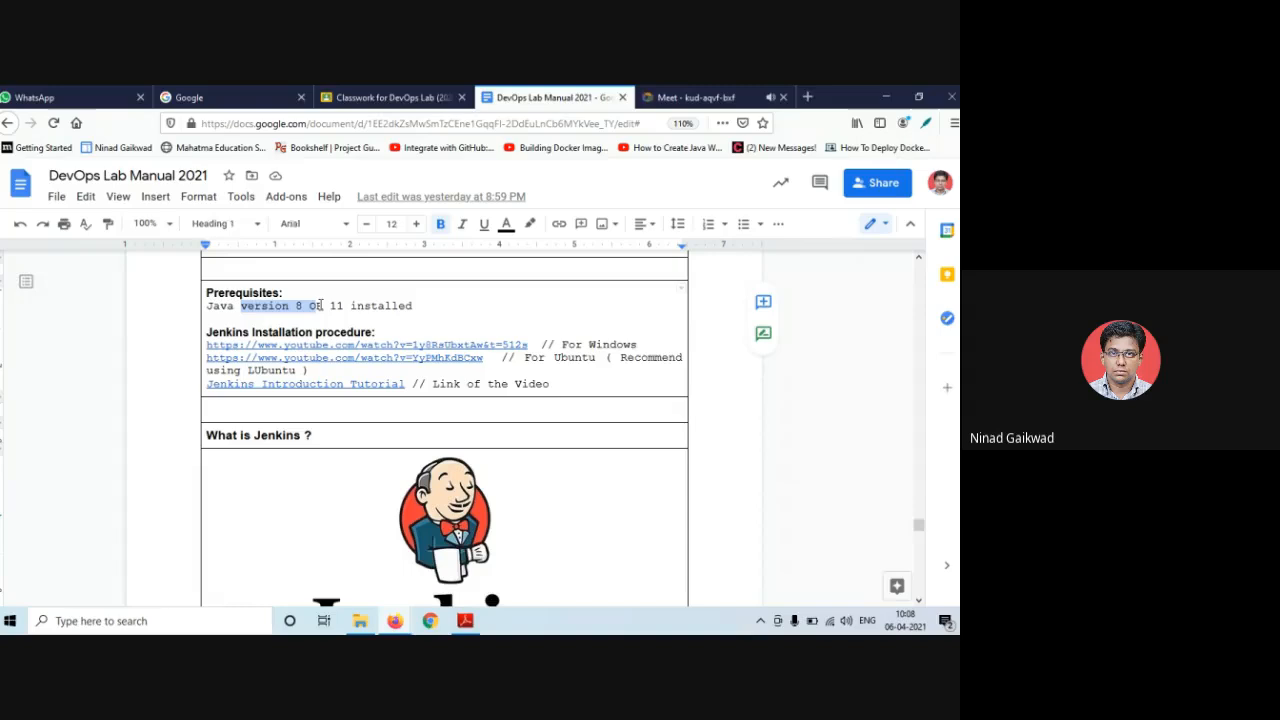
left_click(330, 306)
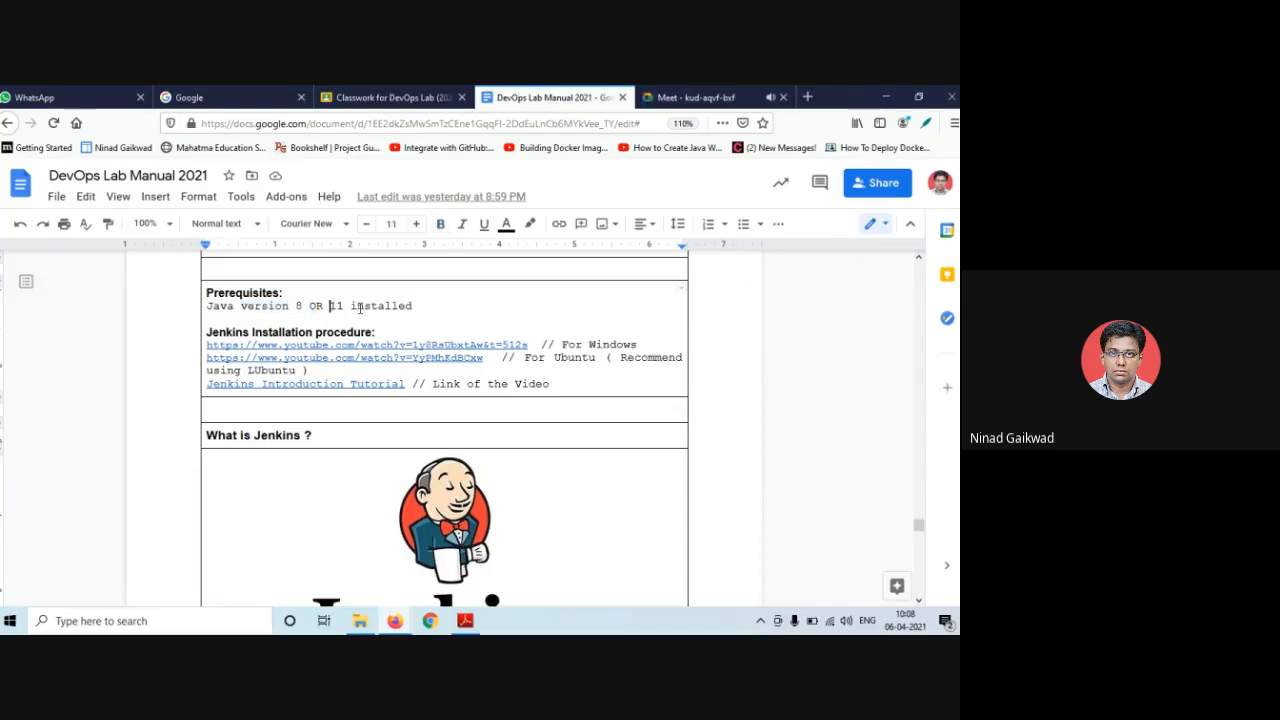
left_click(360, 308, "shift")
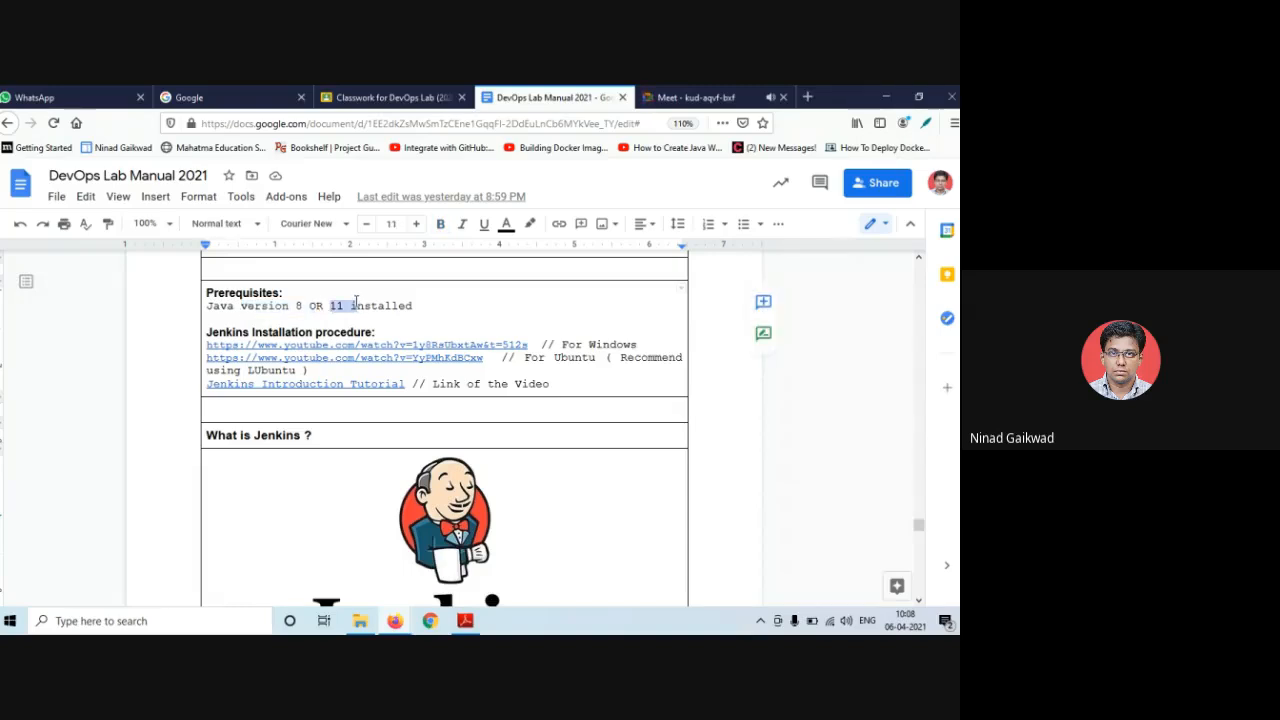
left_click(335, 318)
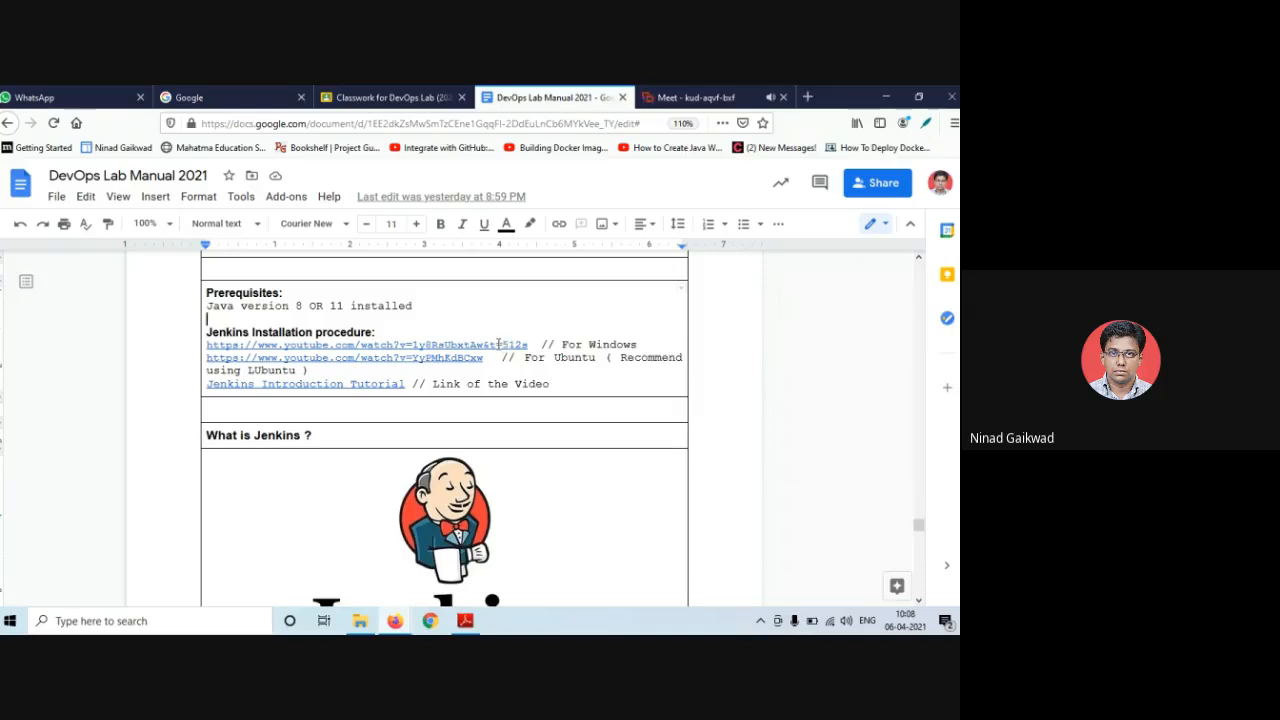
left_click(498, 344)
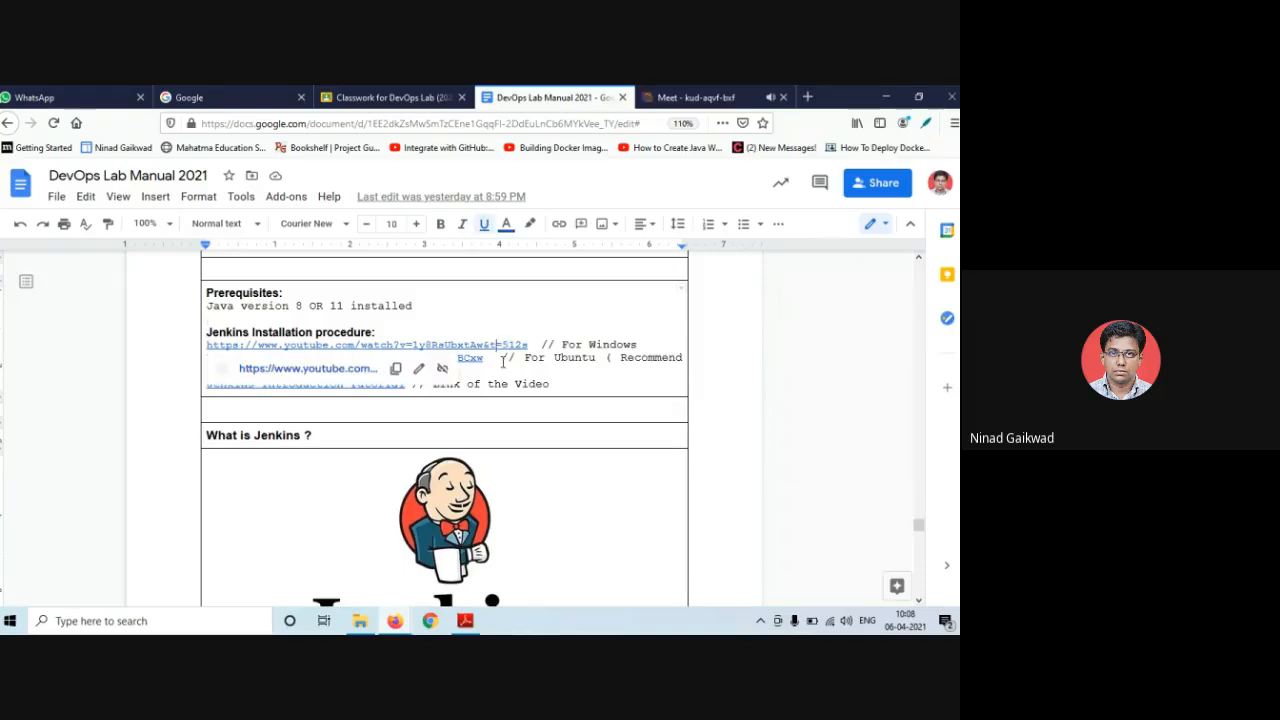
left_click(504, 362)
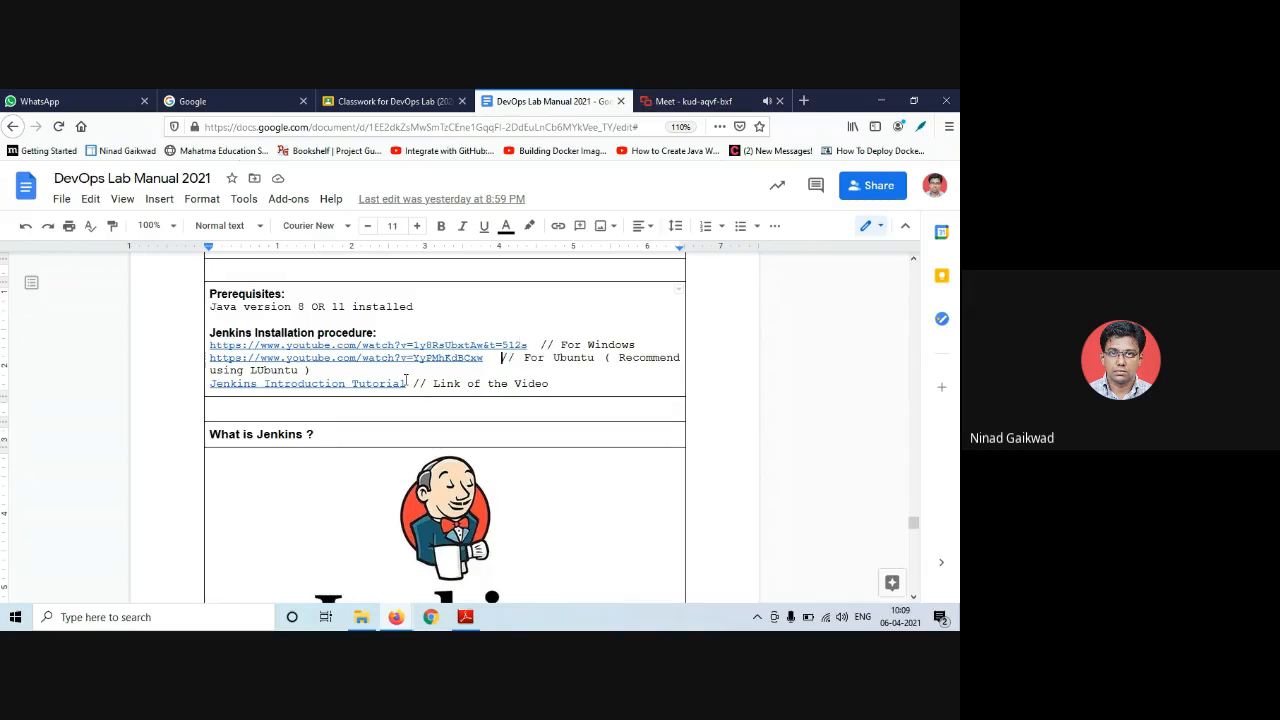
left_click(352, 385)
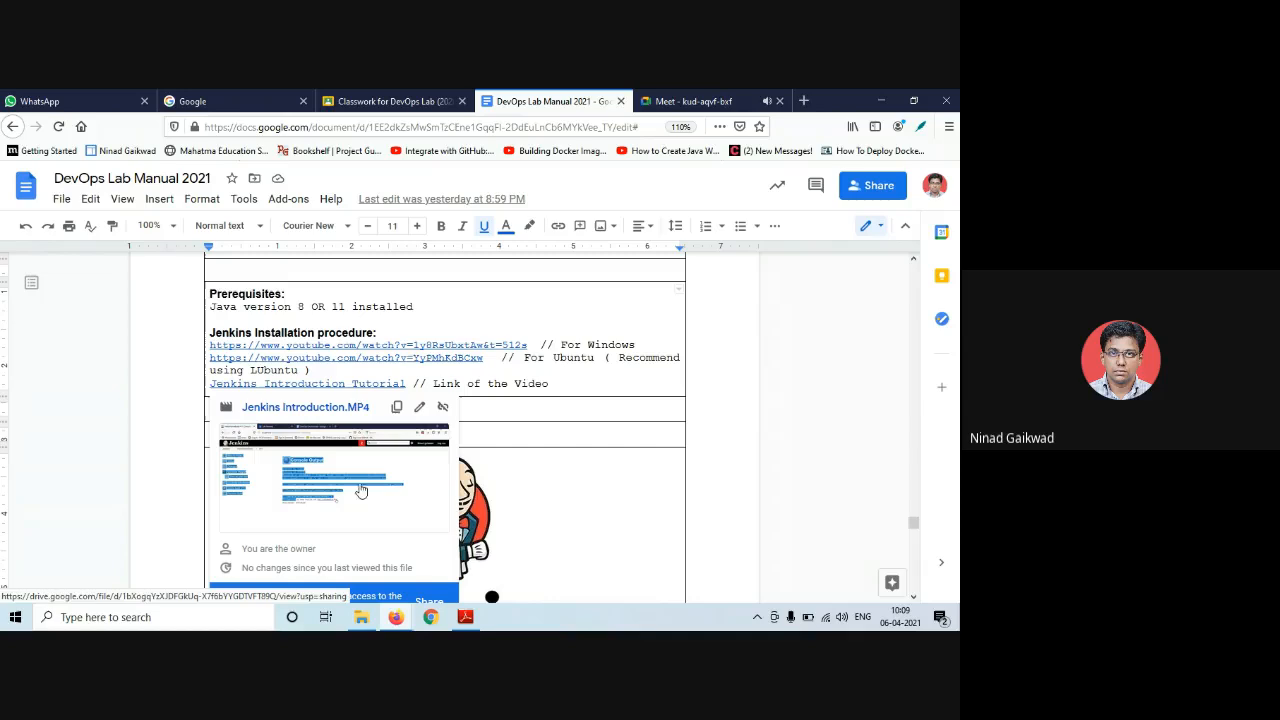
left_click(562, 383)
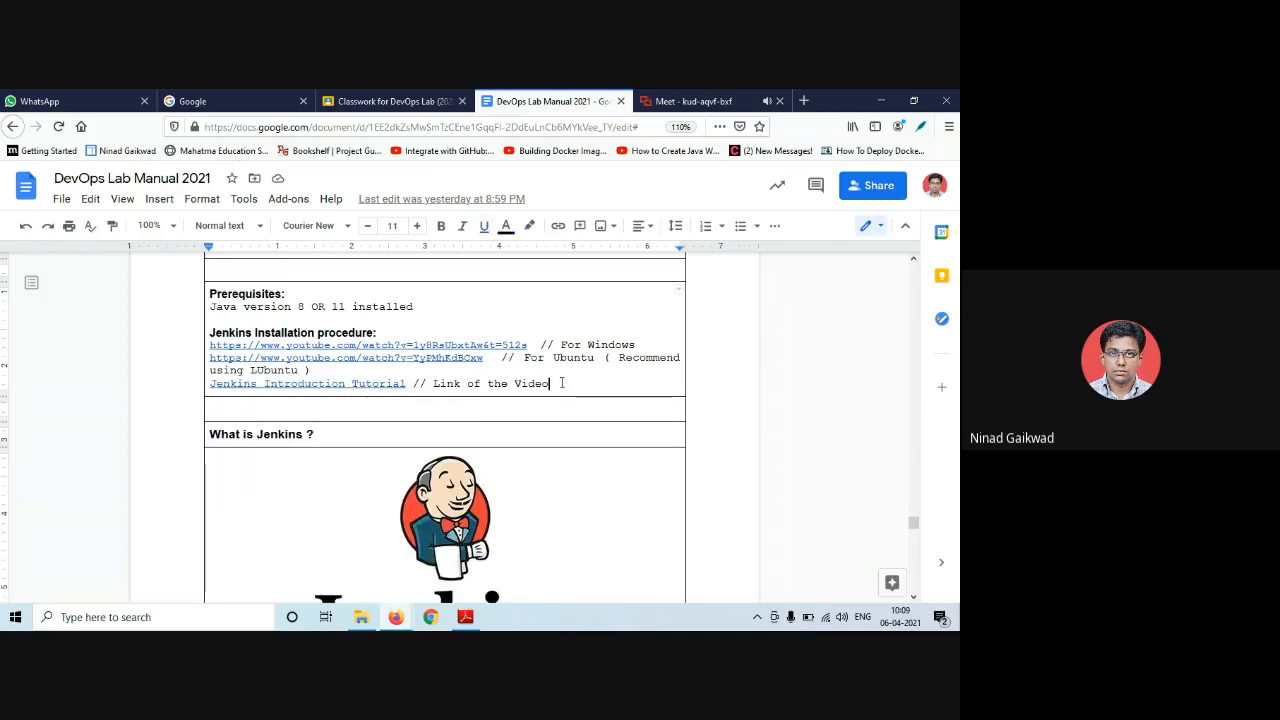
scroll(428, 371, "down", 1)
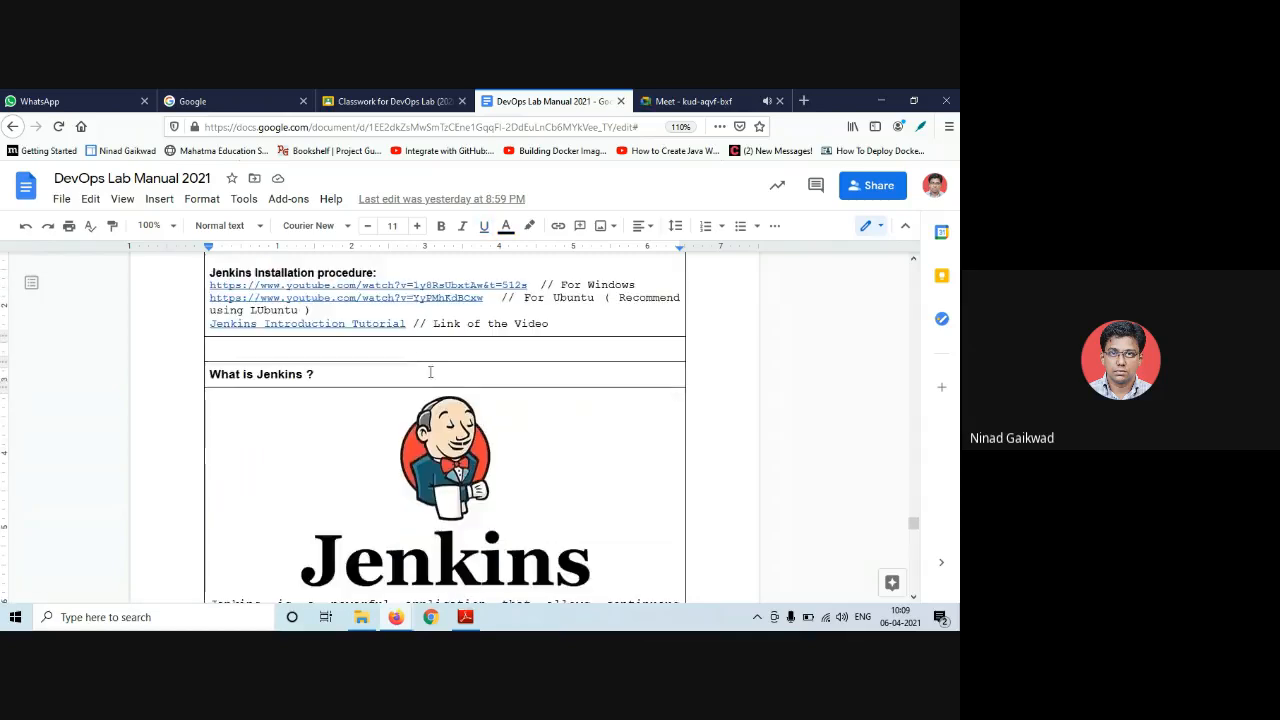
left_click(376, 323)
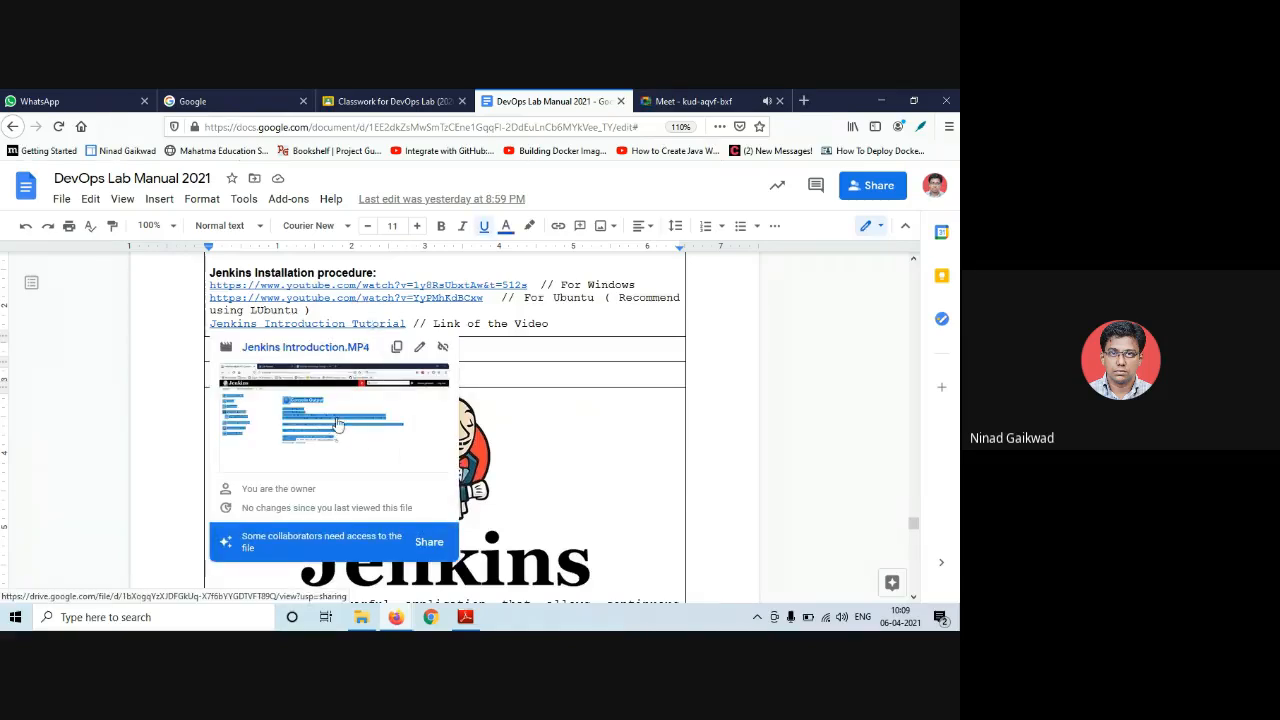
left_click(550, 320)
scroll(426, 318, "down", 1)
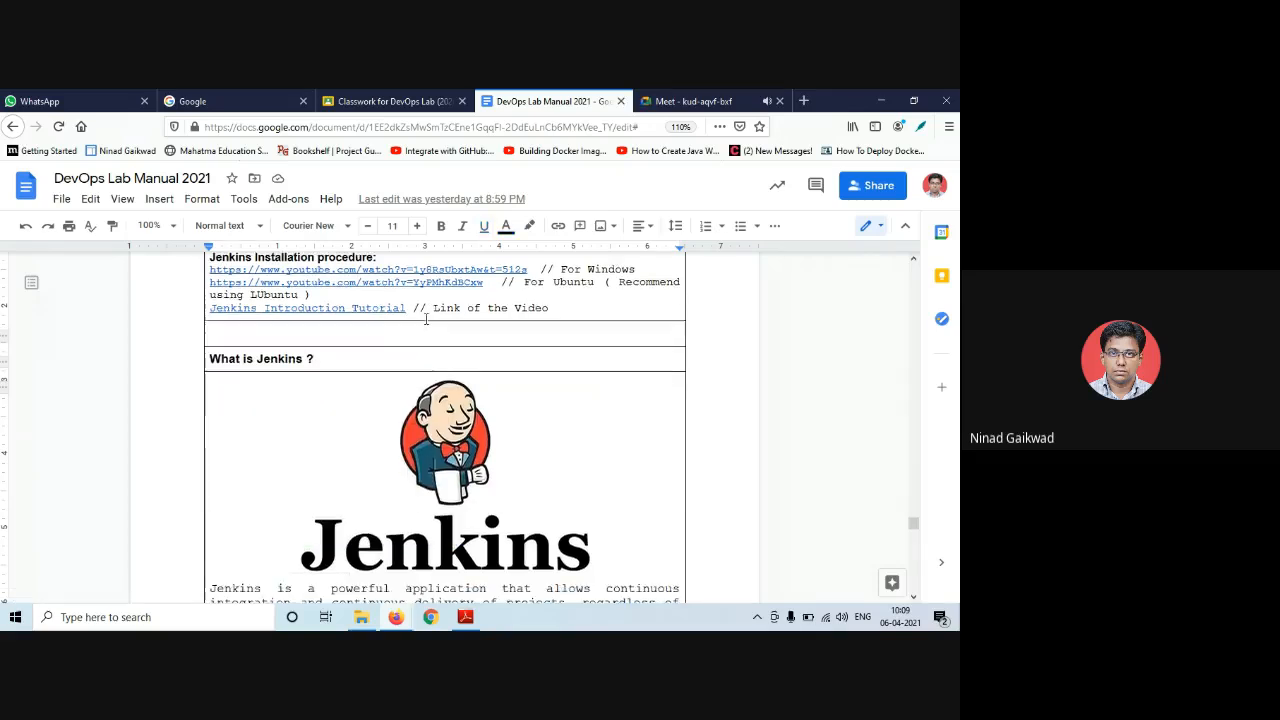
scroll(426, 318, "down", 3)
scroll(394, 316, "up", 3)
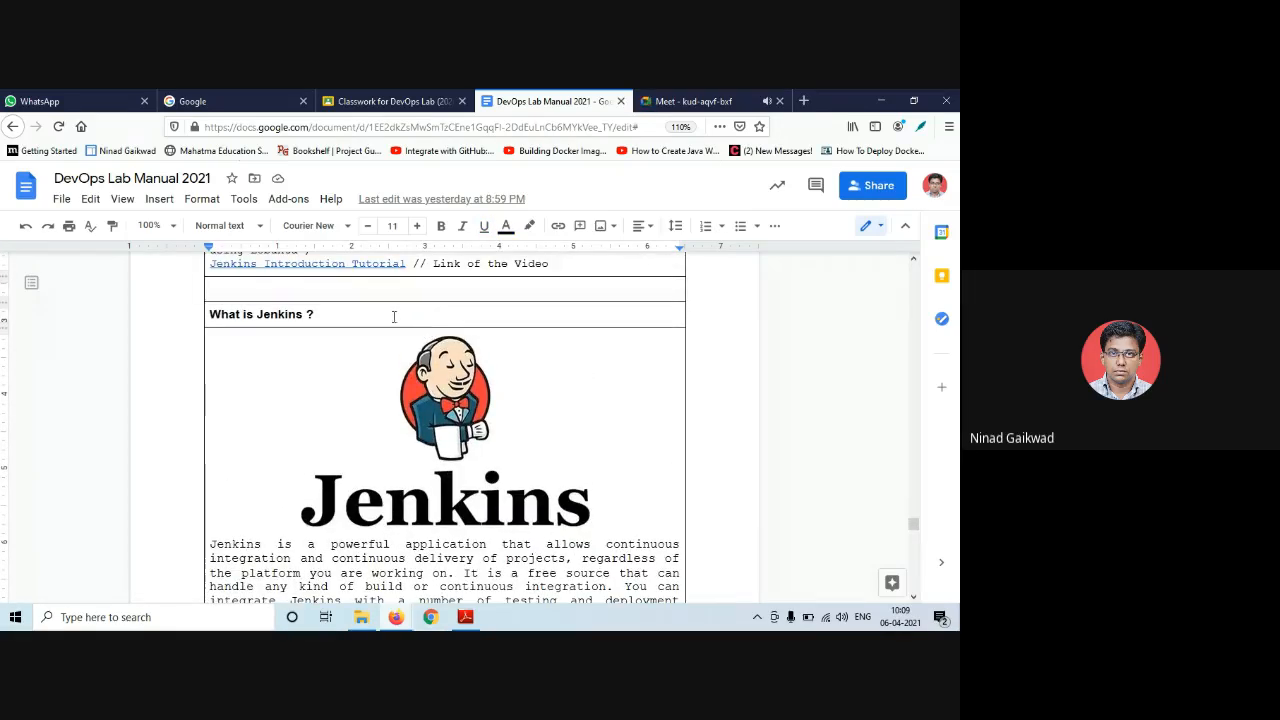
scroll(330, 345, "up", 3)
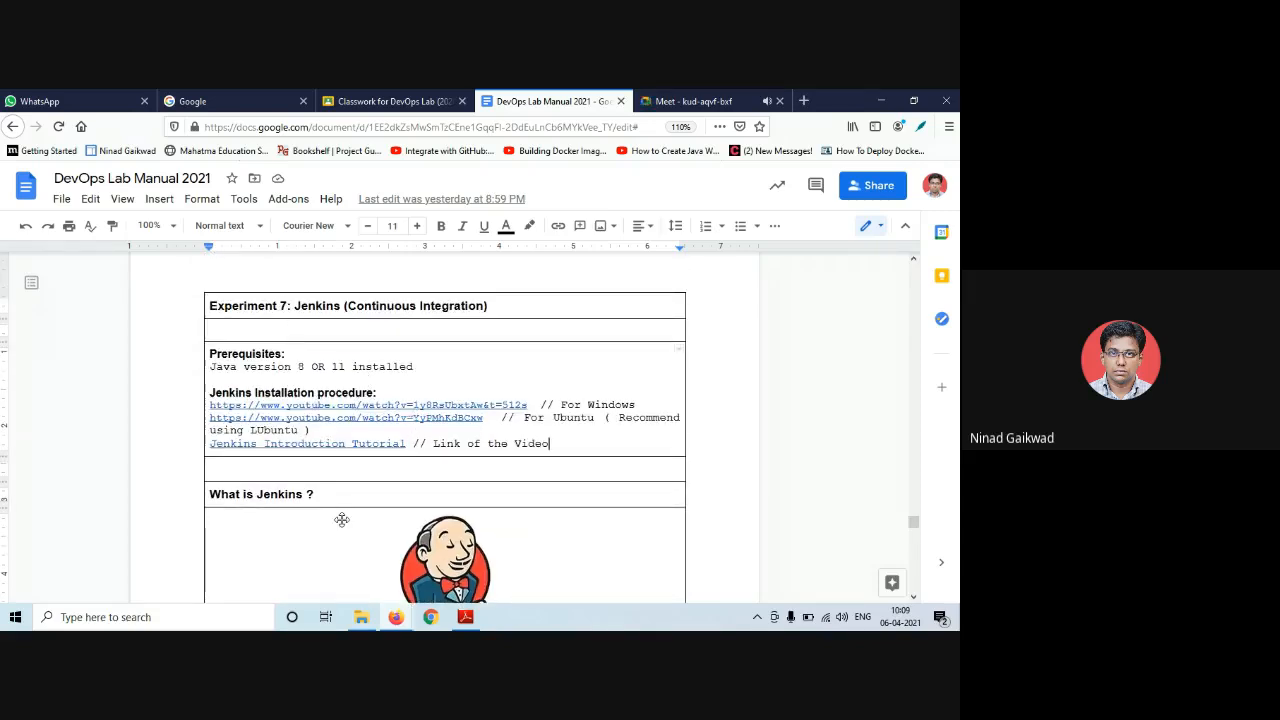
scroll(341, 520, "down", 15)
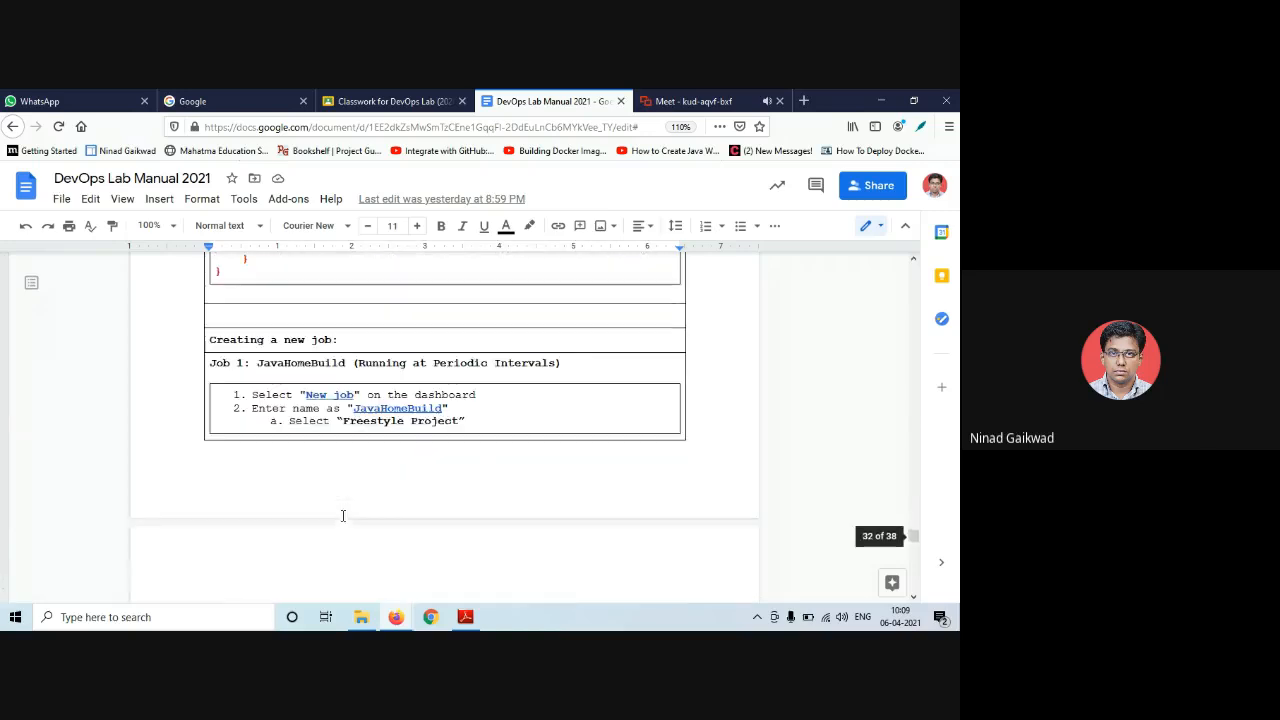
scroll(342, 511, "down", 10)
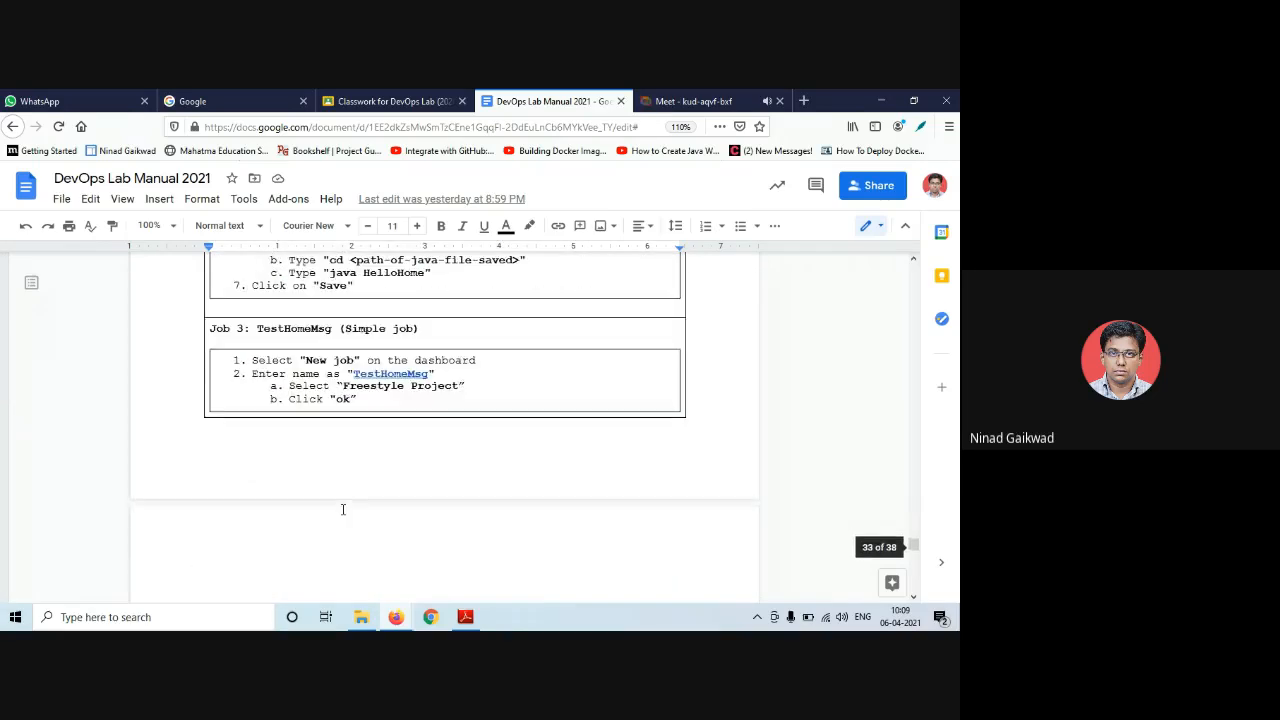
scroll(342, 510, "down", 15)
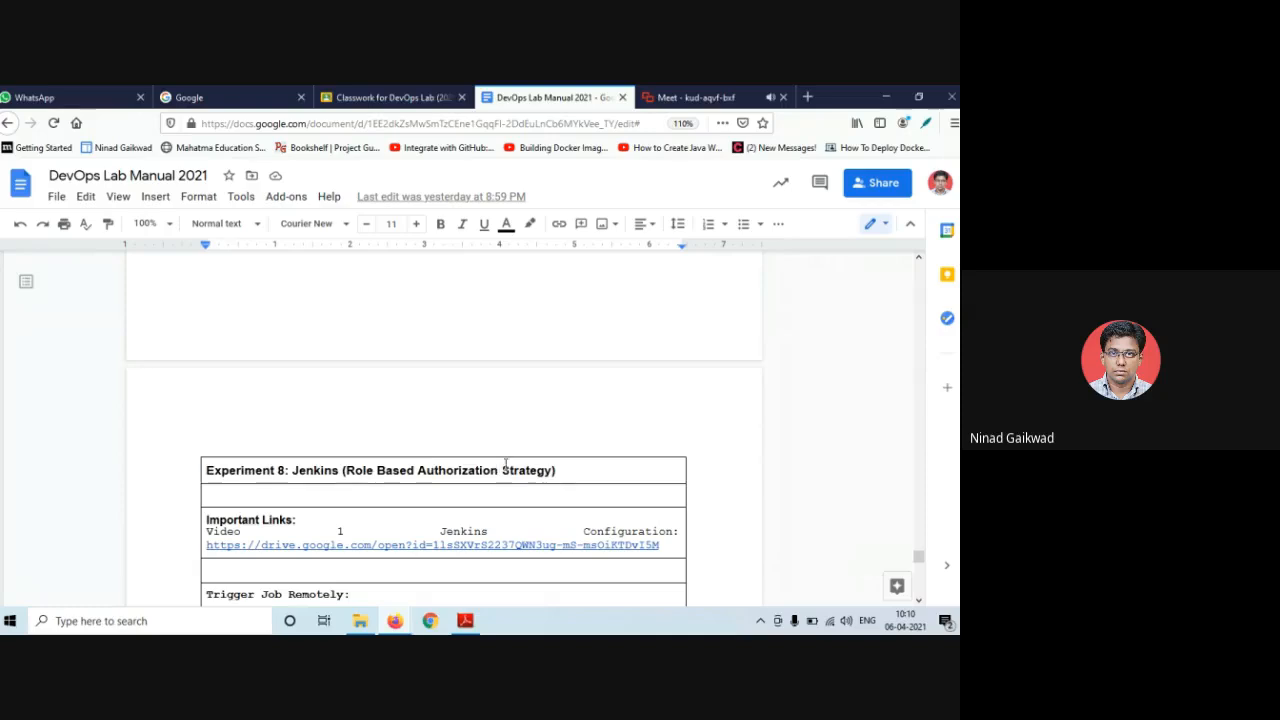
scroll(401, 417, "up", 3)
scroll(401, 417, "up", 10)
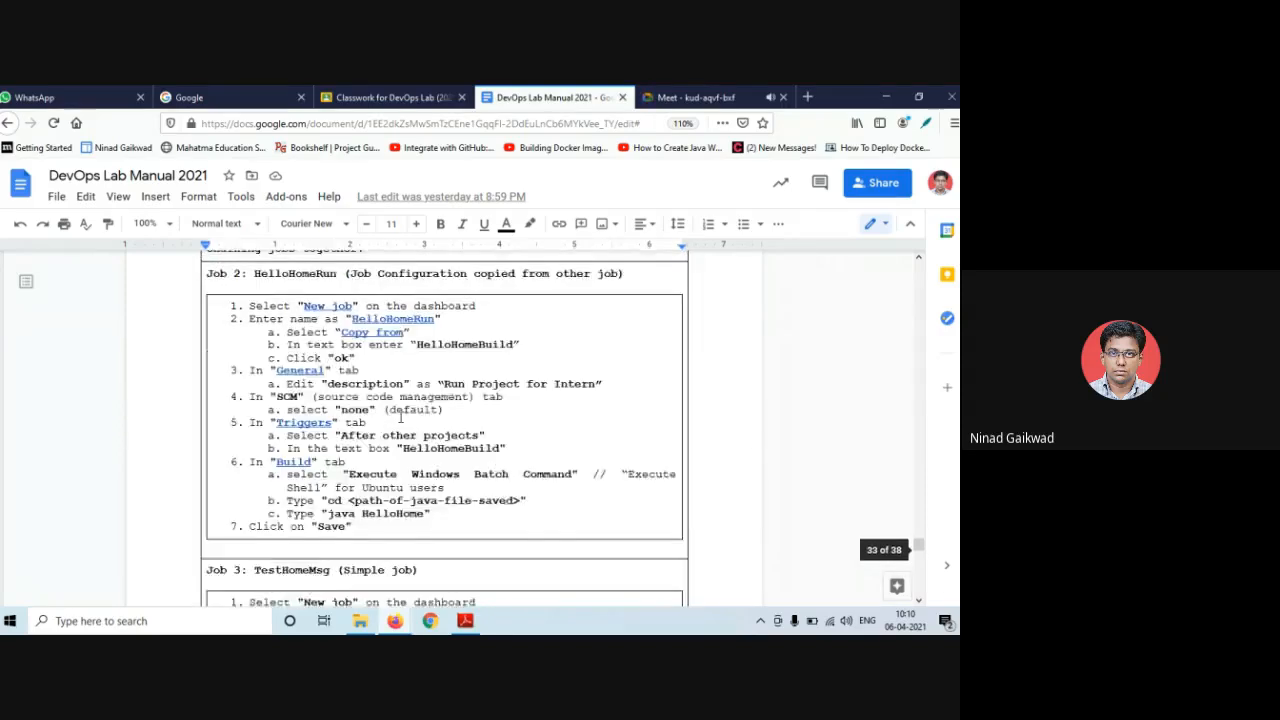
scroll(401, 417, "up", 10)
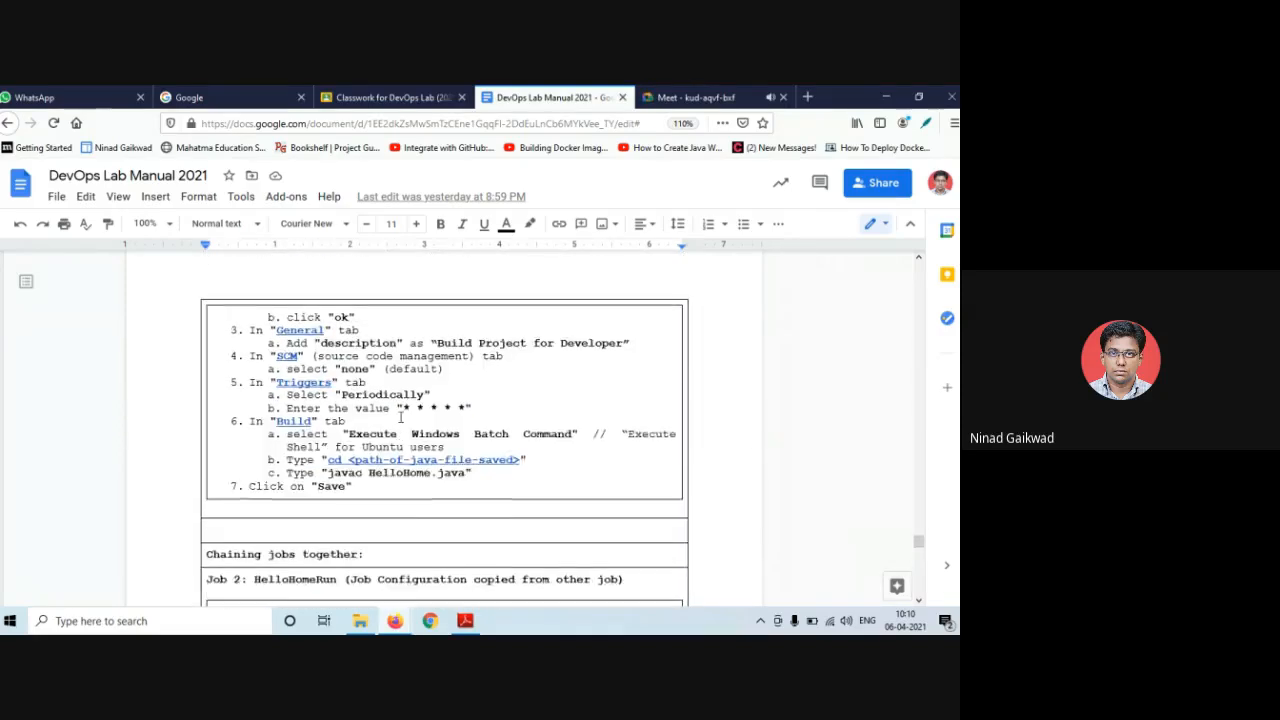
scroll(400, 417, "up", 5)
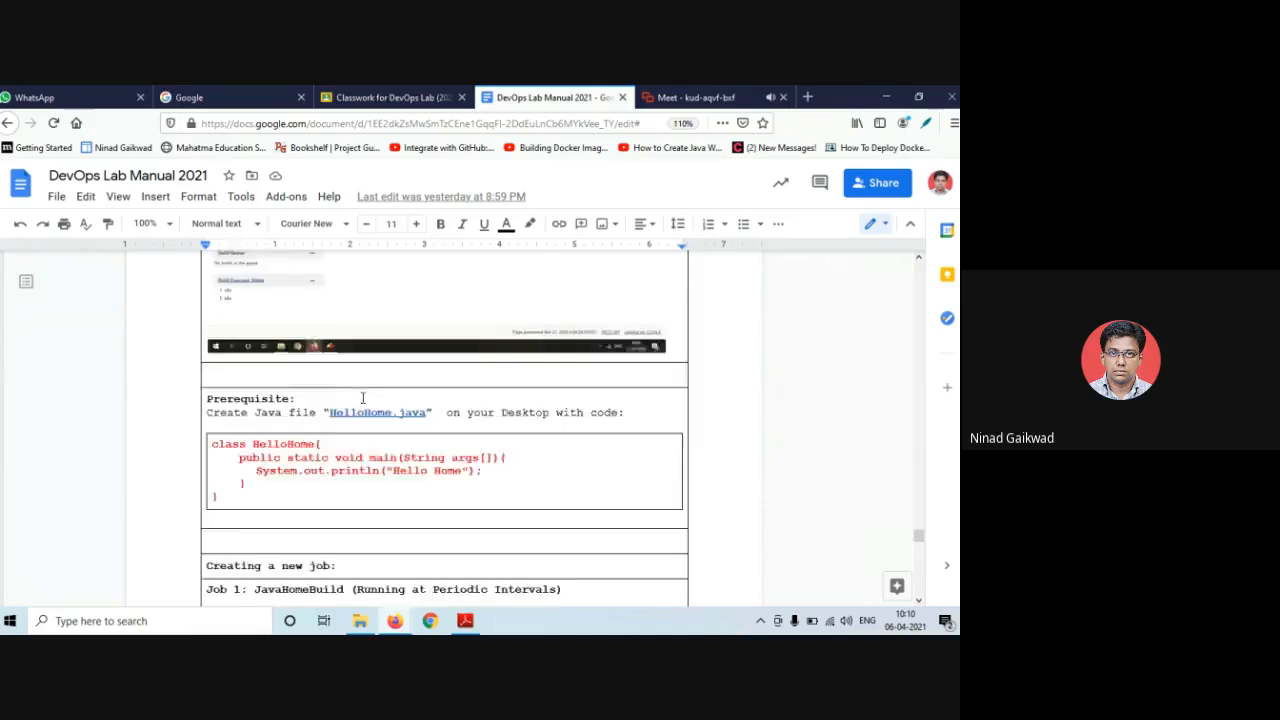
scroll(361, 397, "up", 3)
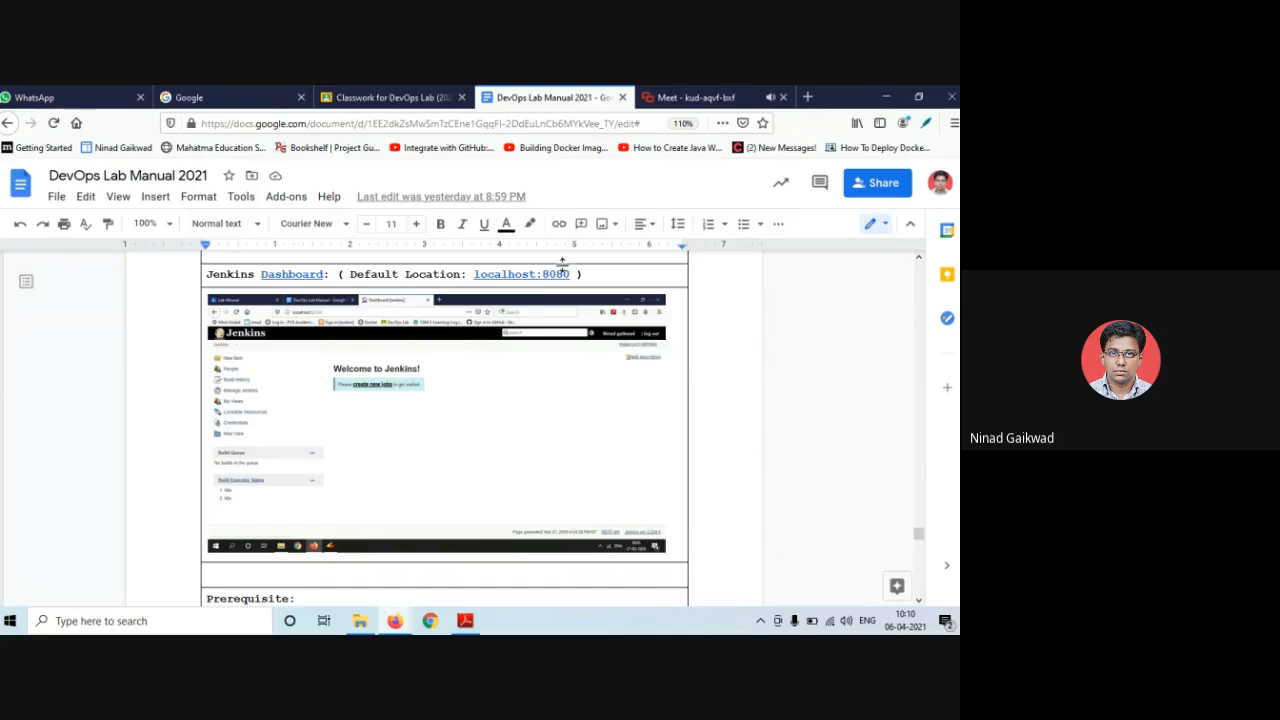
scroll(487, 409, "up", 3)
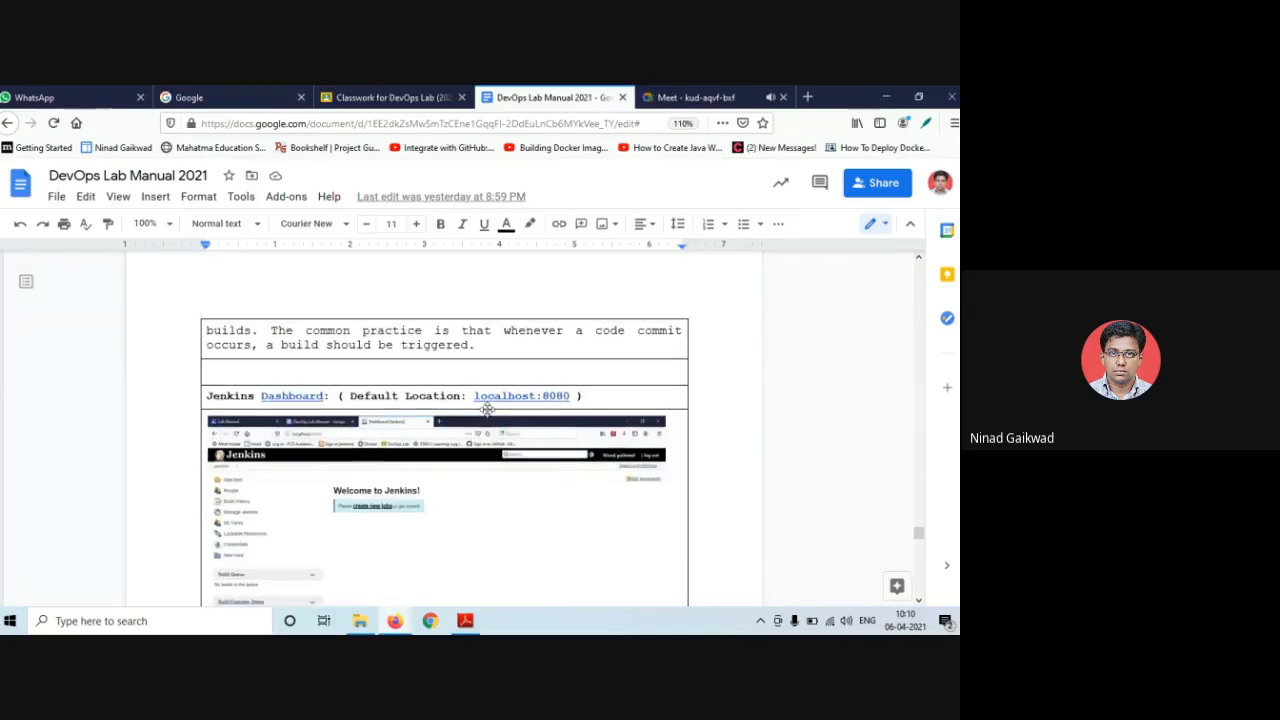
scroll(357, 360, "up", 5)
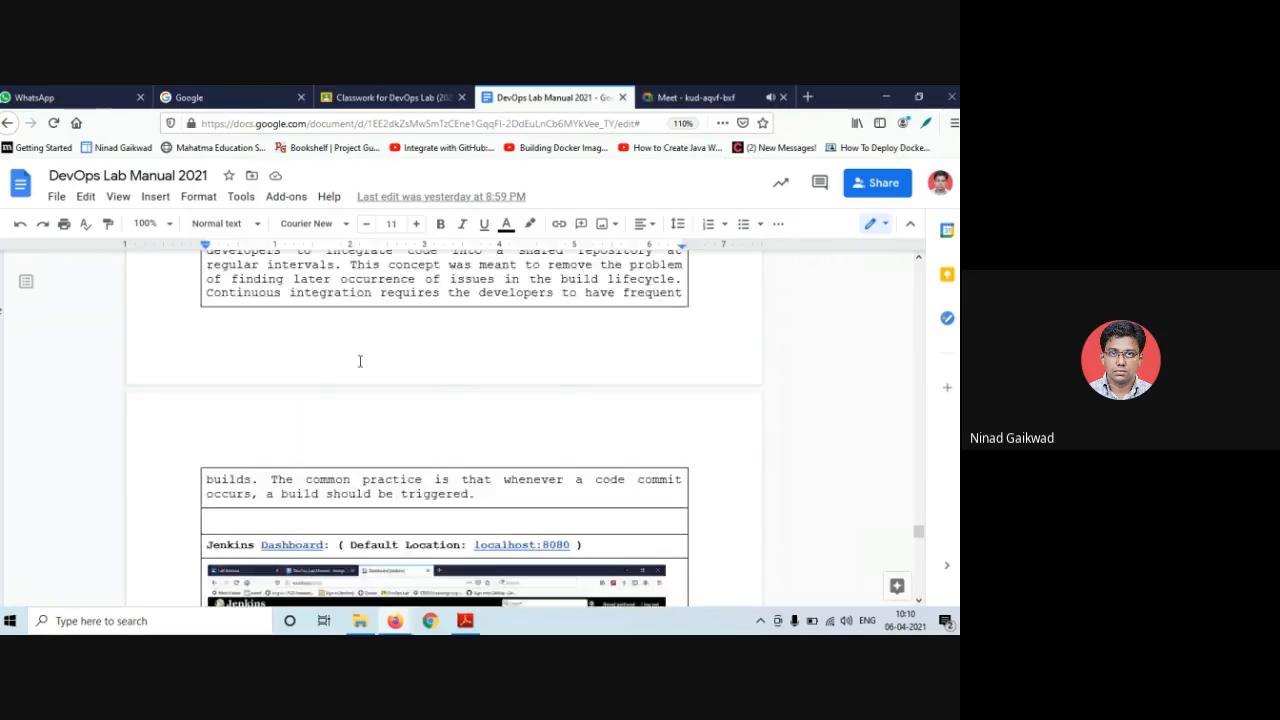
scroll(281, 341, "up", 2)
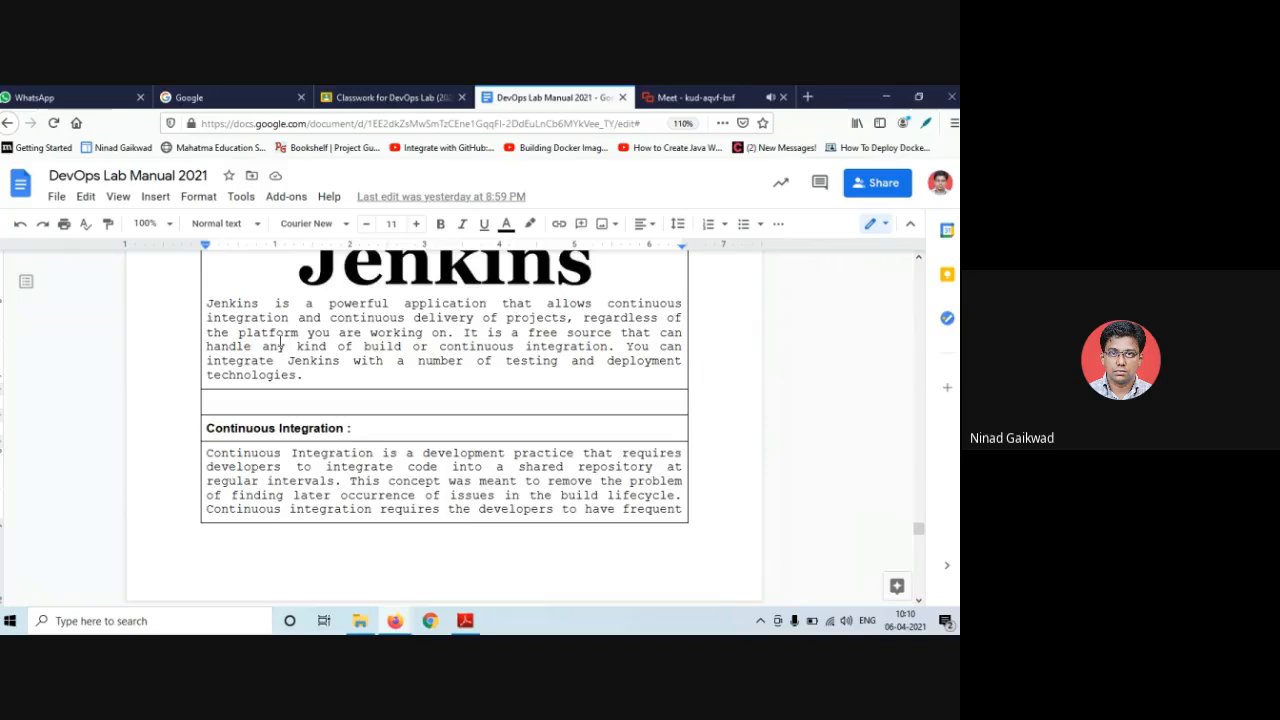
scroll(281, 343, "up", 1)
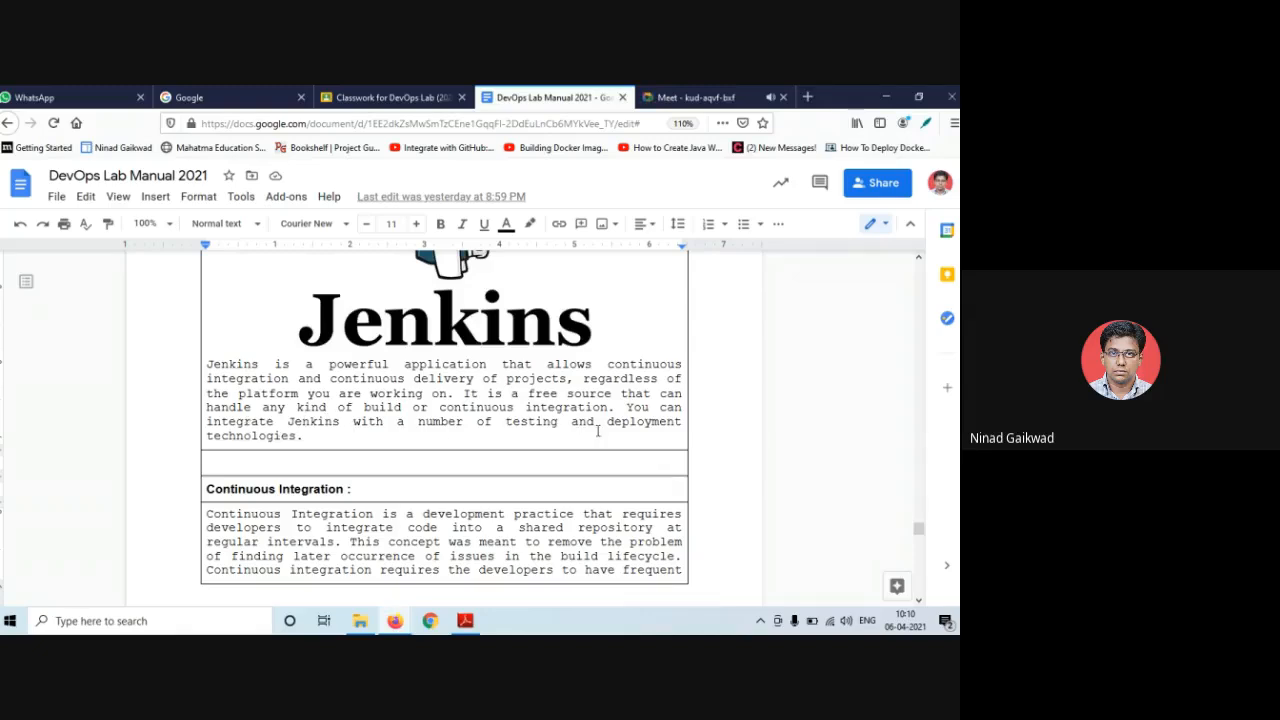
scroll(312, 436, "up", 2)
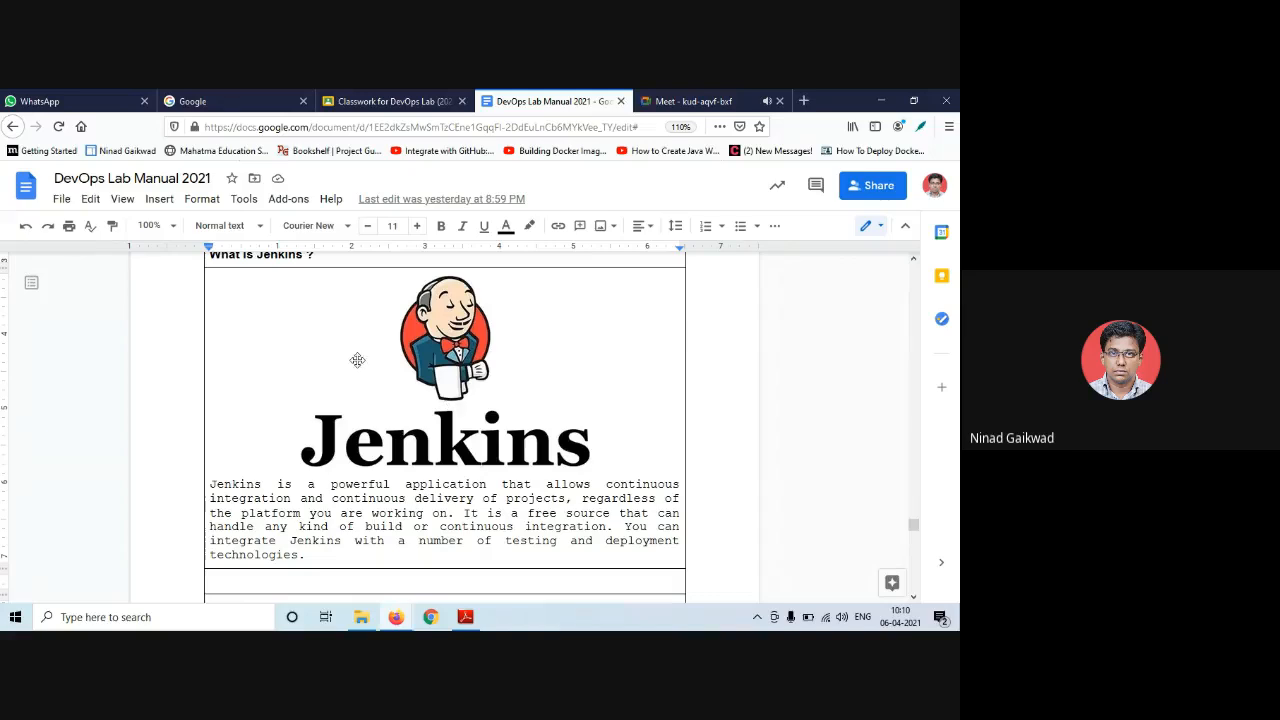
scroll(357, 360, "up", 1)
scroll(357, 360, "up", 1)
scroll(357, 360, "down", 2)
scroll(432, 366, "down", 1)
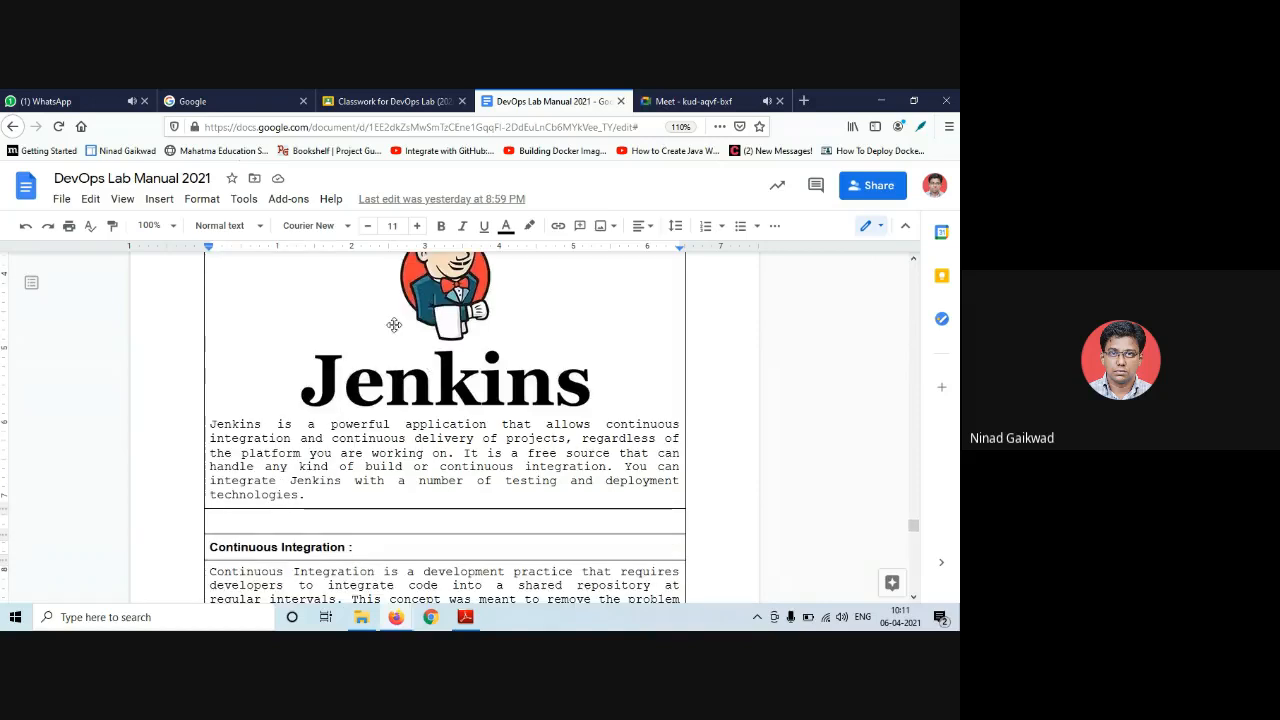
scroll(390, 324, "down", 1)
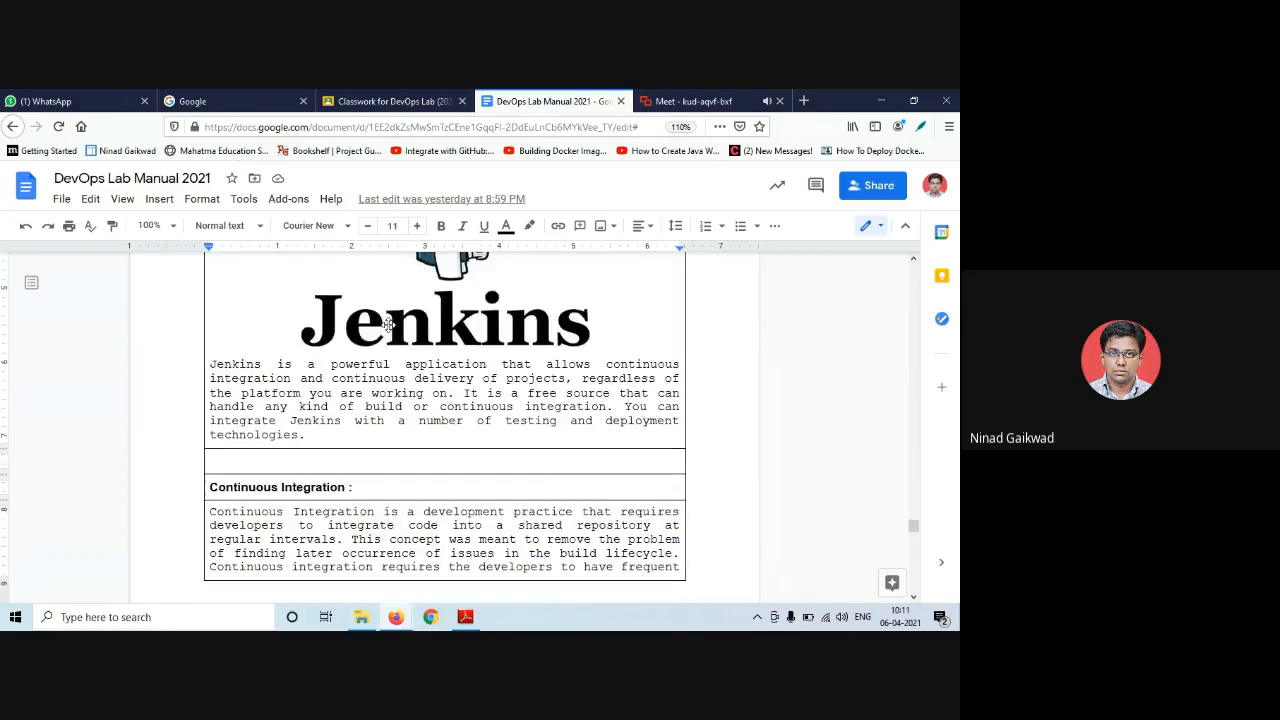
scroll(388, 324, "down", 1)
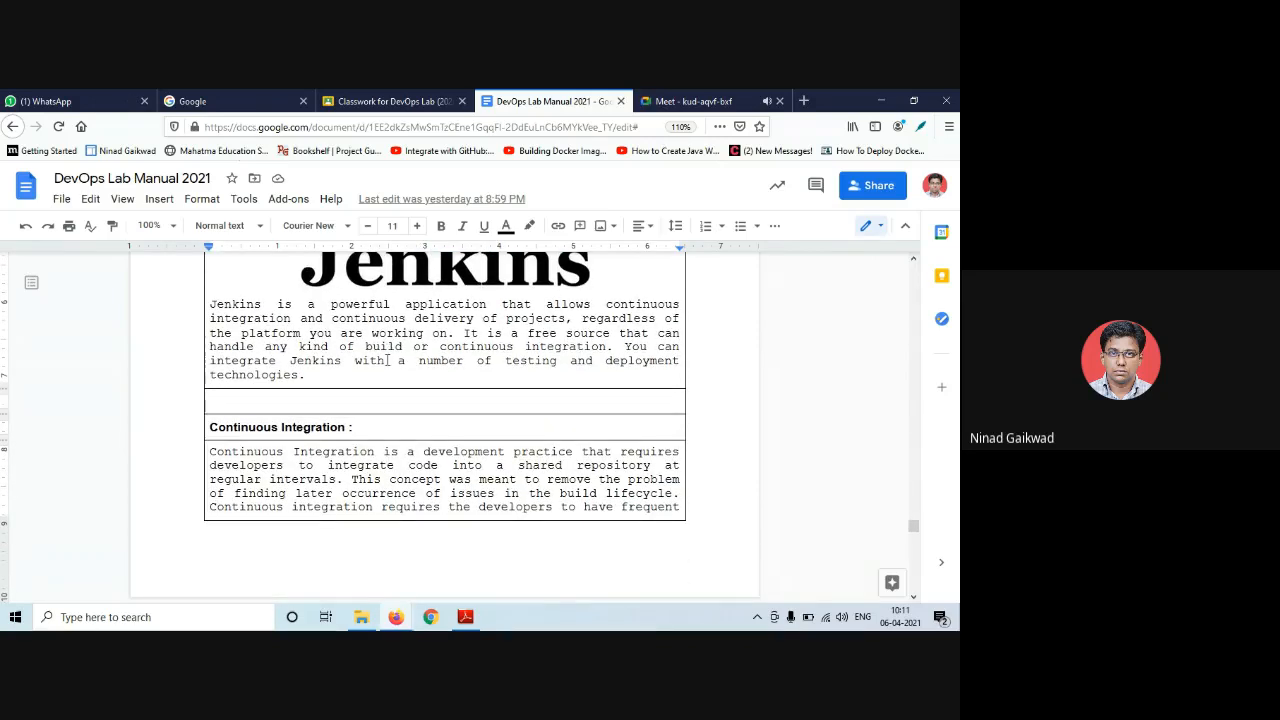
scroll(387, 360, "down", 1)
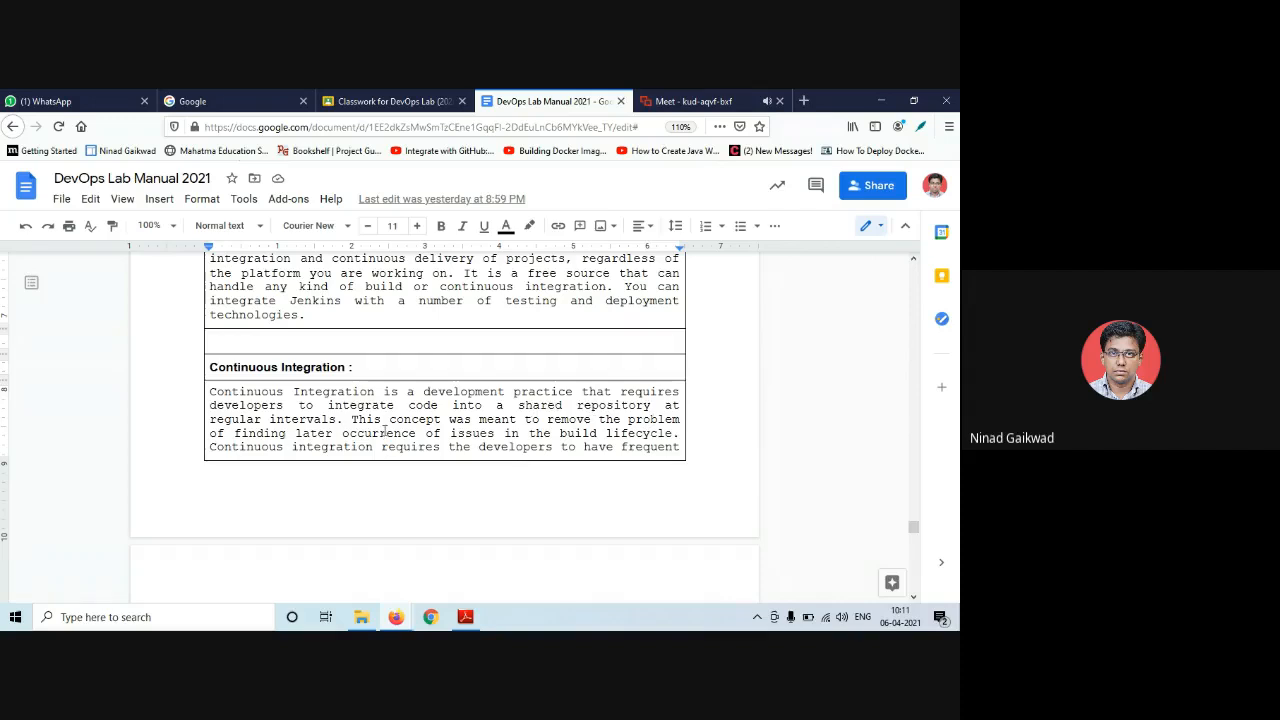
scroll(466, 420, "down", 4)
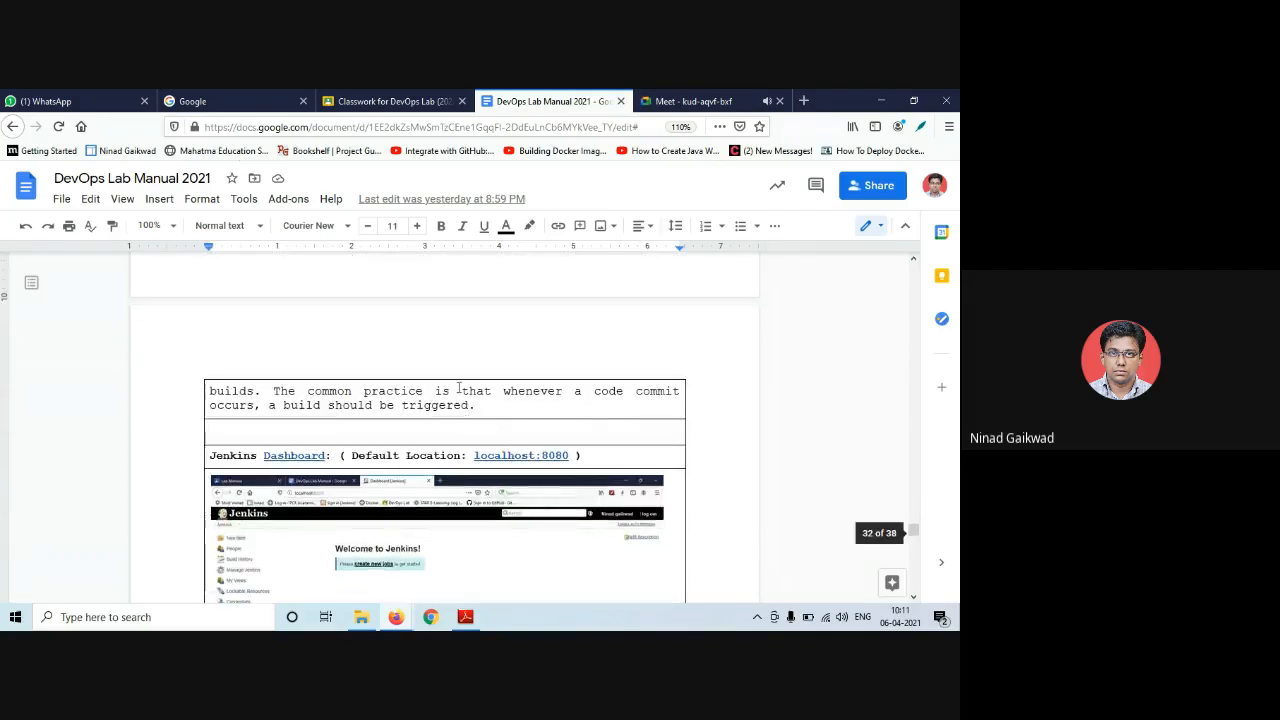
scroll(457, 387, "up", 4)
scroll(458, 387, "down", 3)
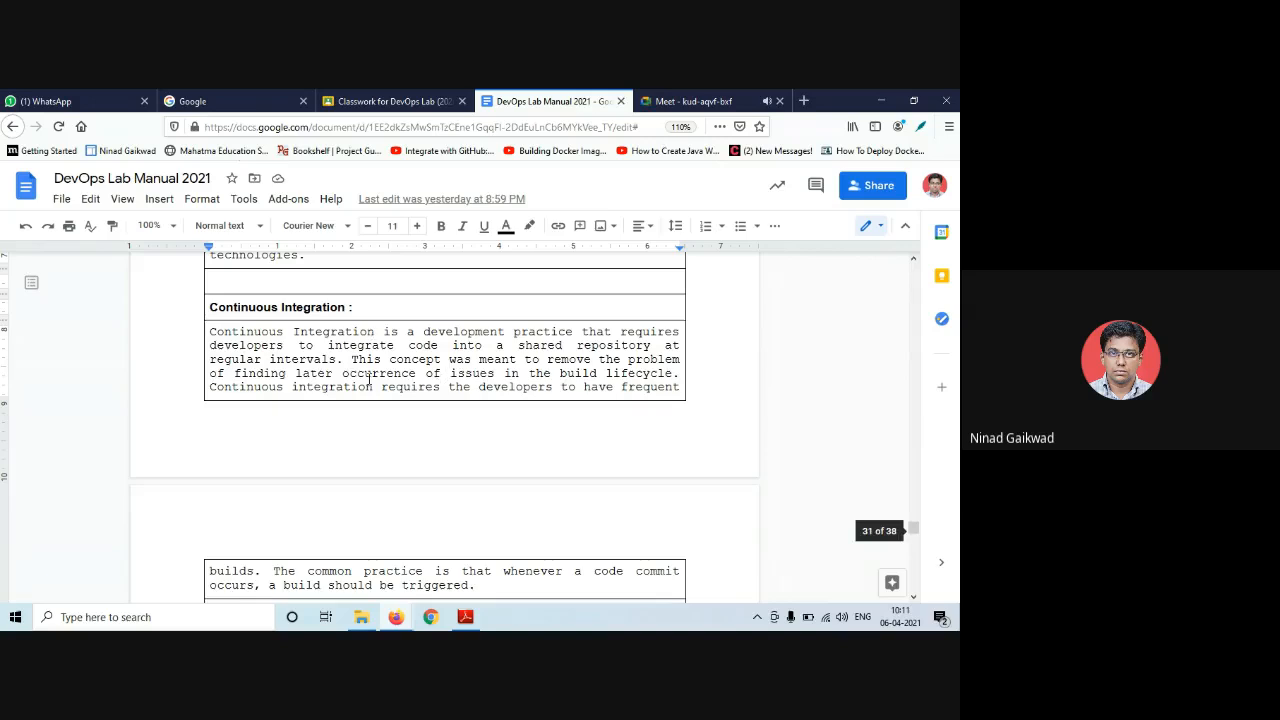
scroll(370, 385, "down", 3)
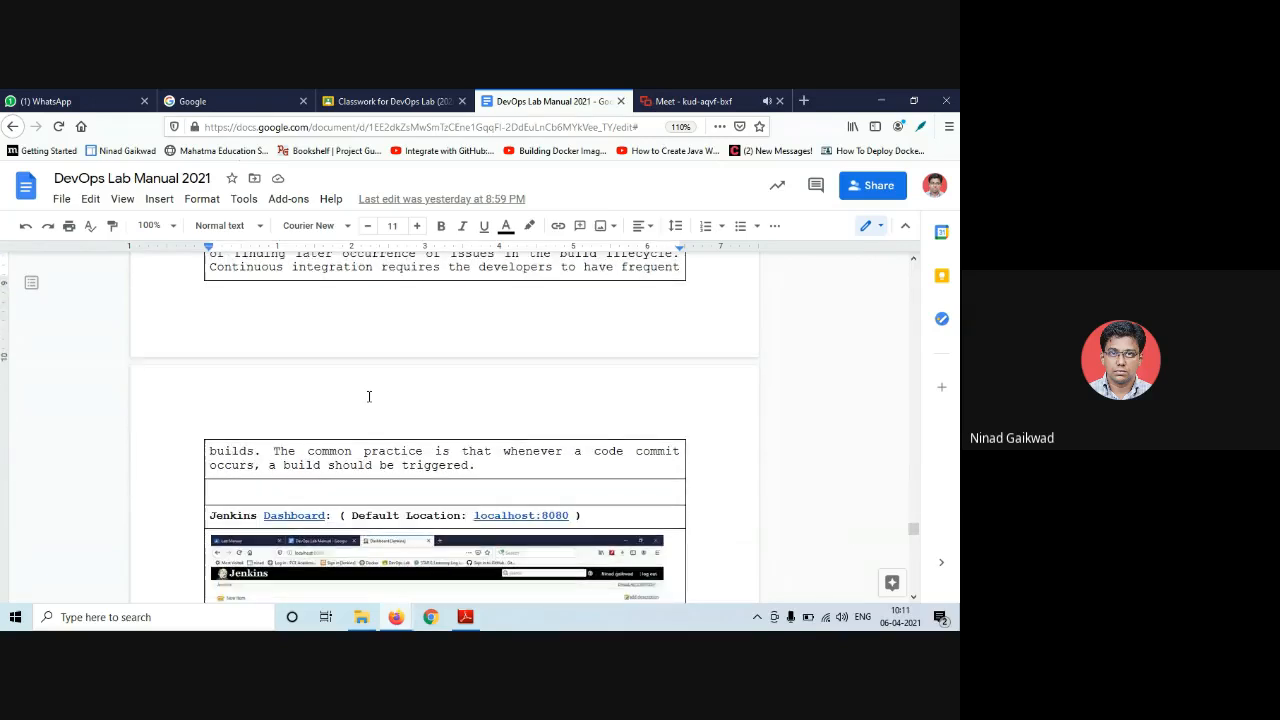
scroll(369, 397, "down", 2)
scroll(355, 372, "down", 3)
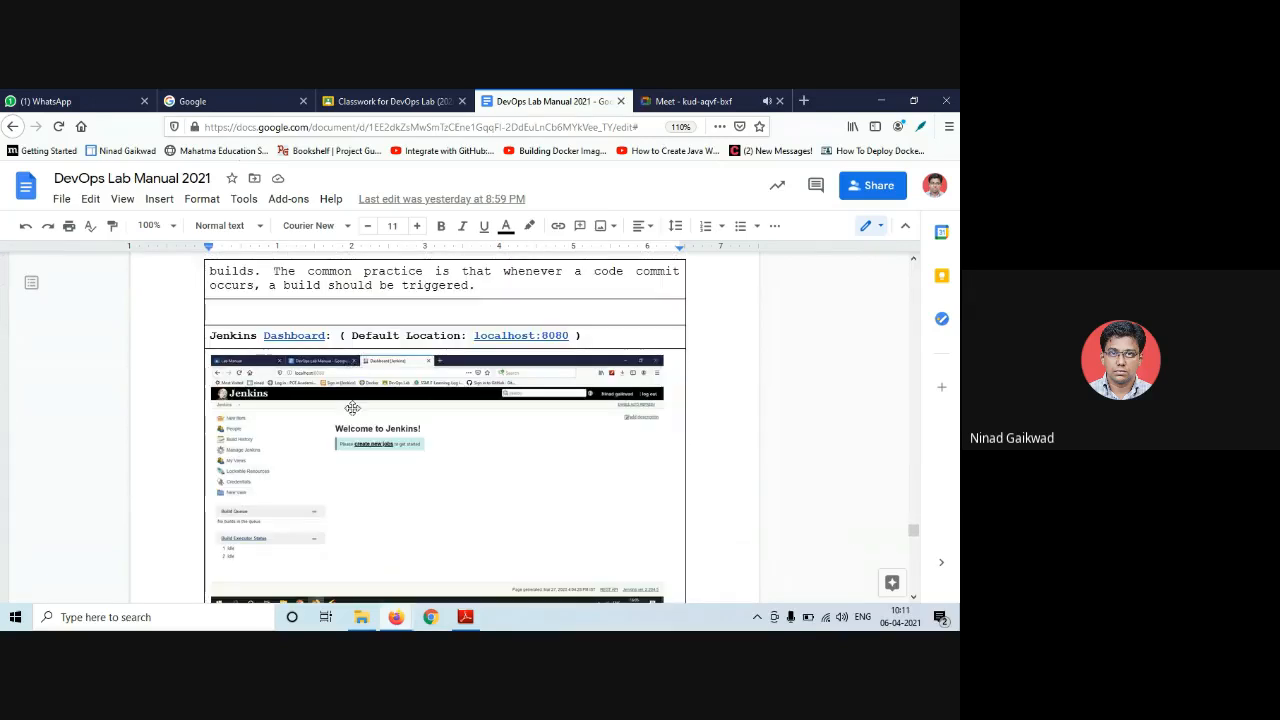
scroll(352, 415, "down", 1)
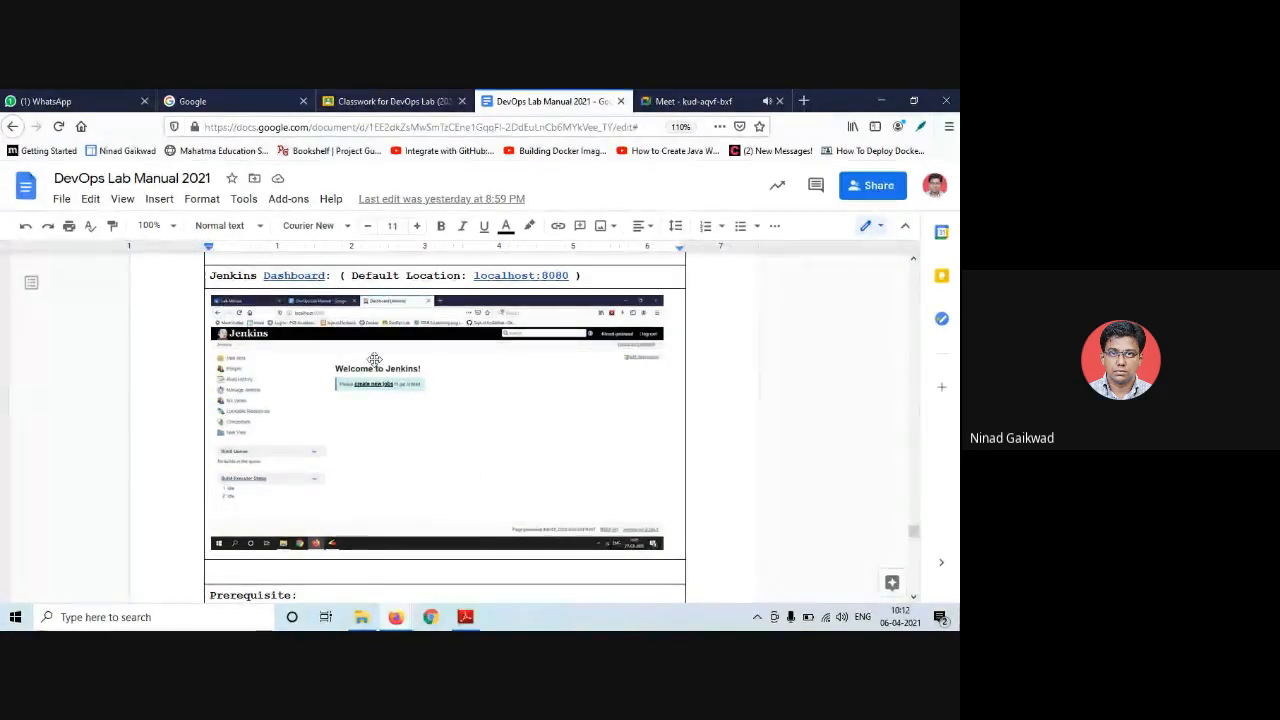
scroll(375, 367, "up", 3)
scroll(375, 368, "up", 10)
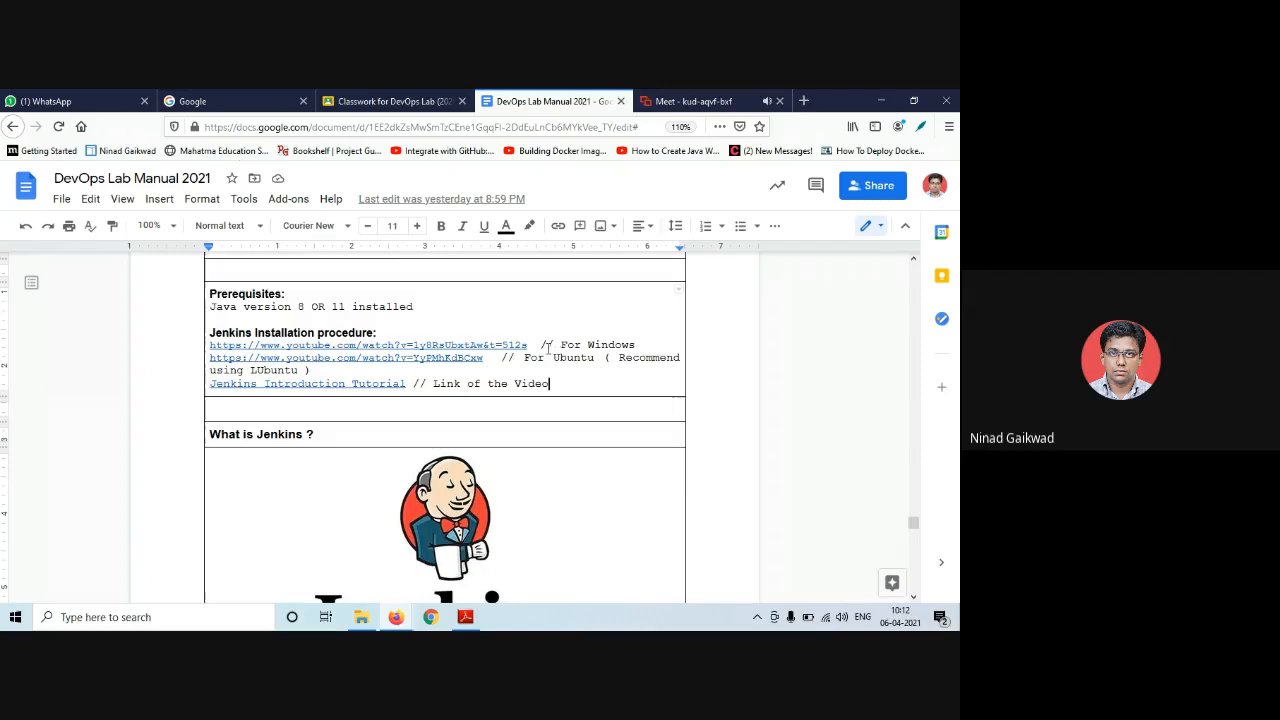
scroll(548, 347, "down", 5)
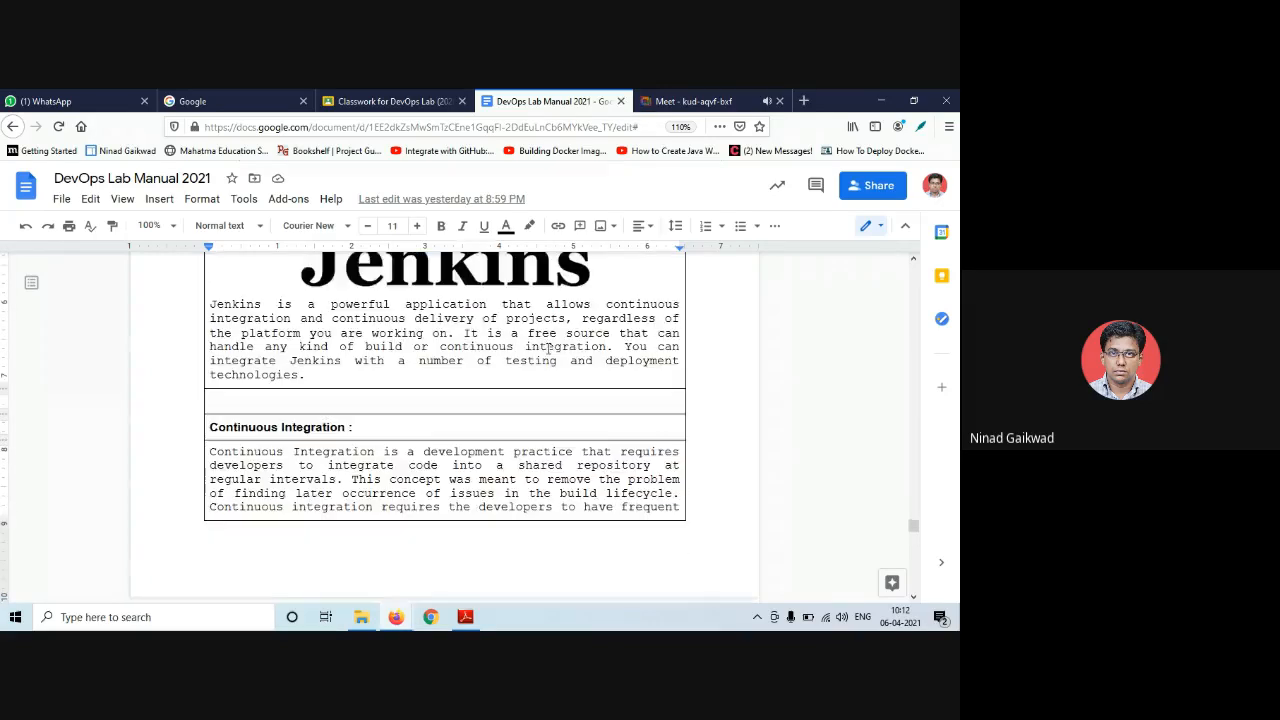
scroll(548, 347, "down", 5)
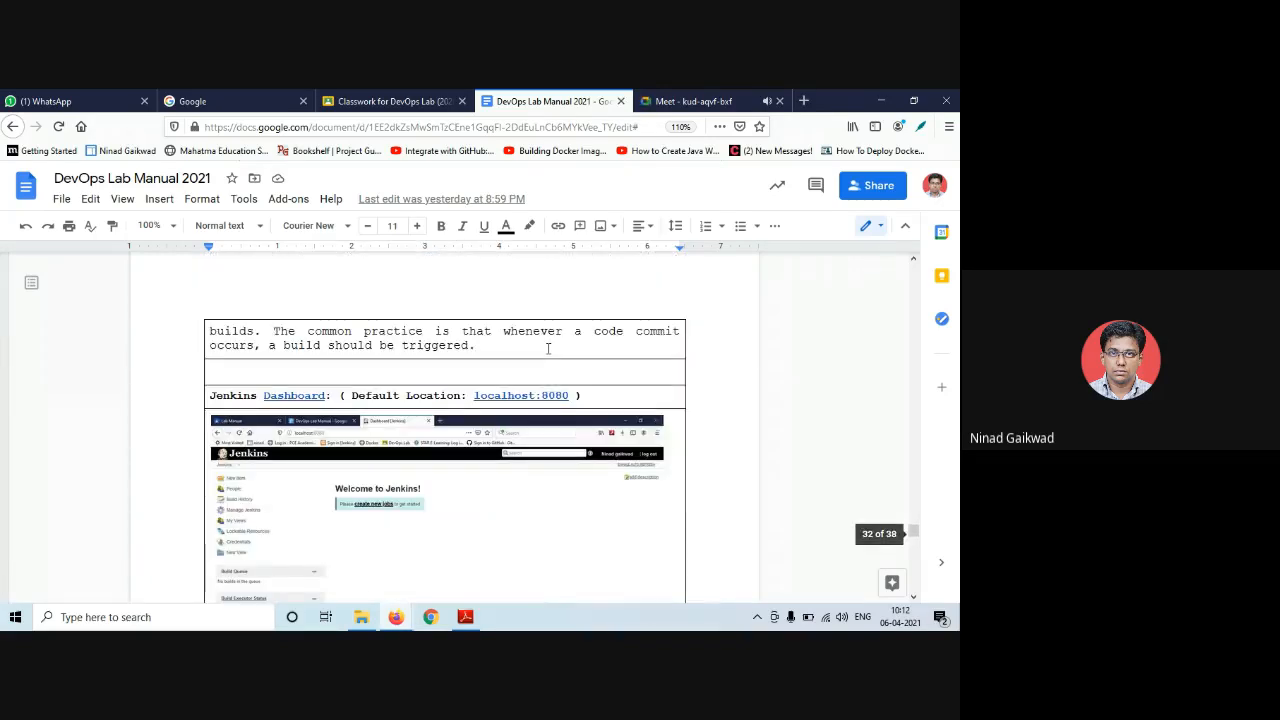
scroll(548, 347, "down", 2)
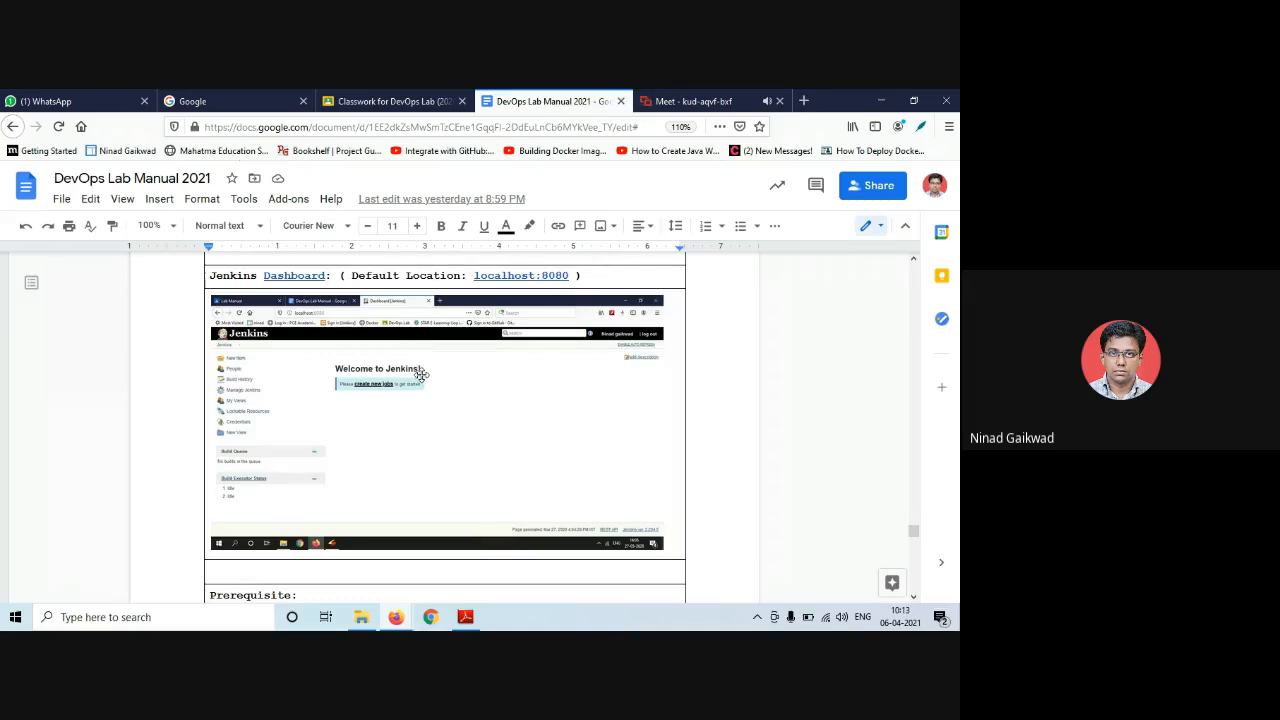
scroll(421, 373, "up", 1)
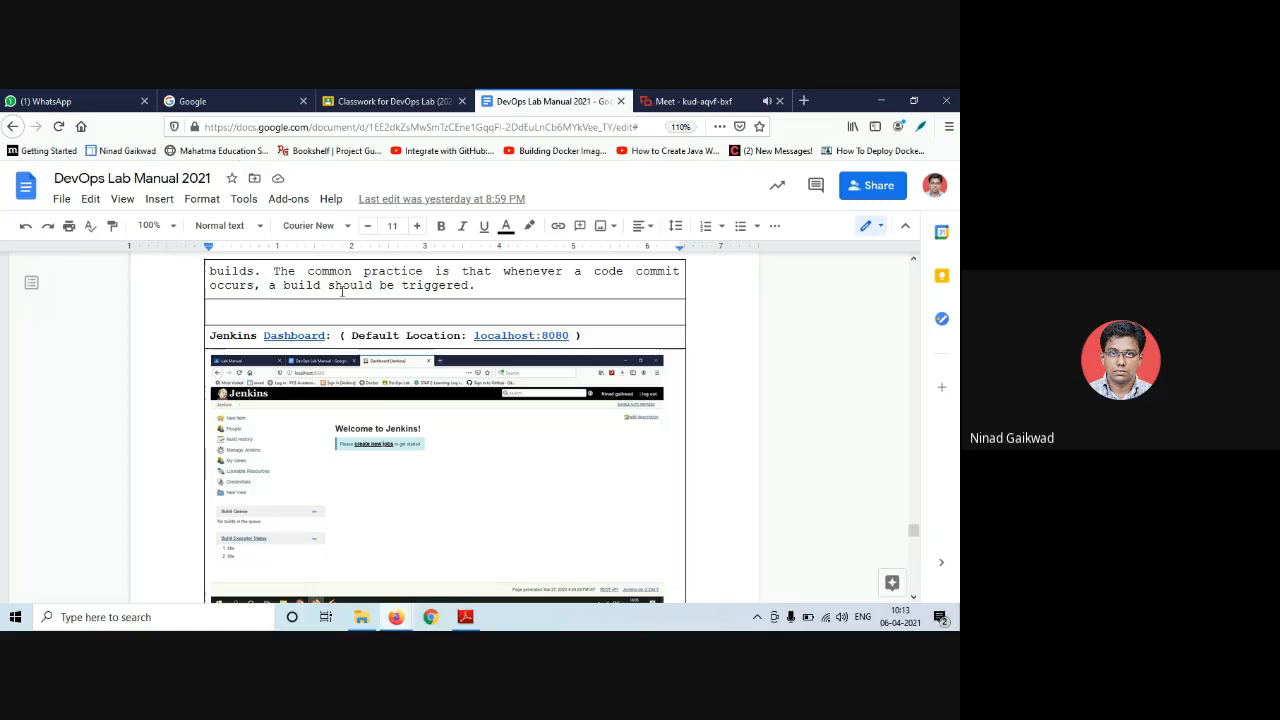
left_click(479, 287)
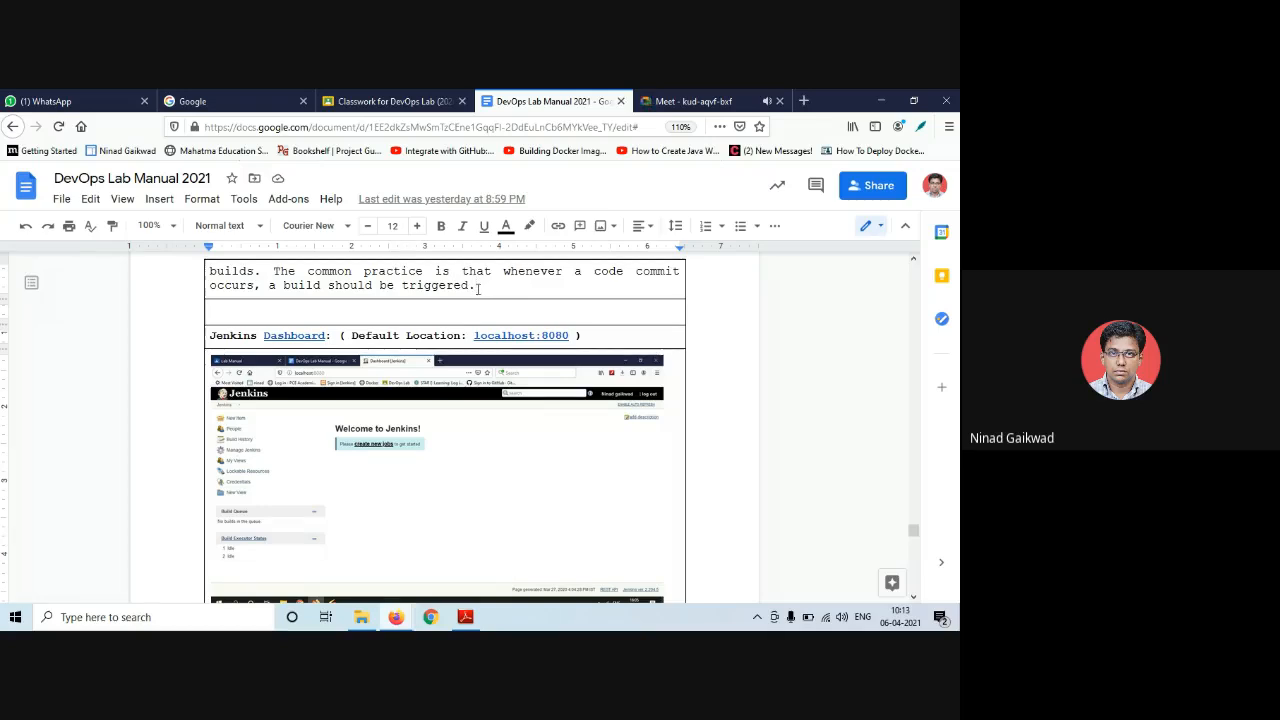
scroll(420, 349, "down", 1)
scroll(325, 320, "up", 4)
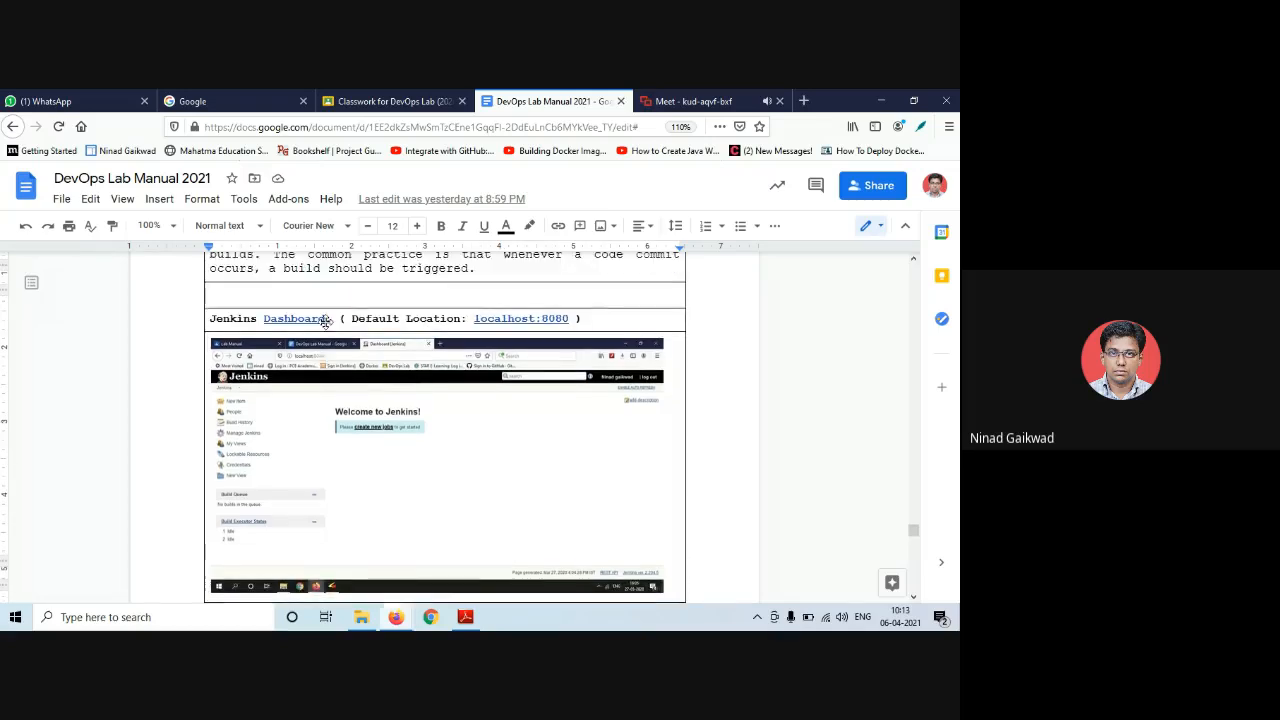
scroll(326, 320, "up", 5)
scroll(326, 320, "up", 2)
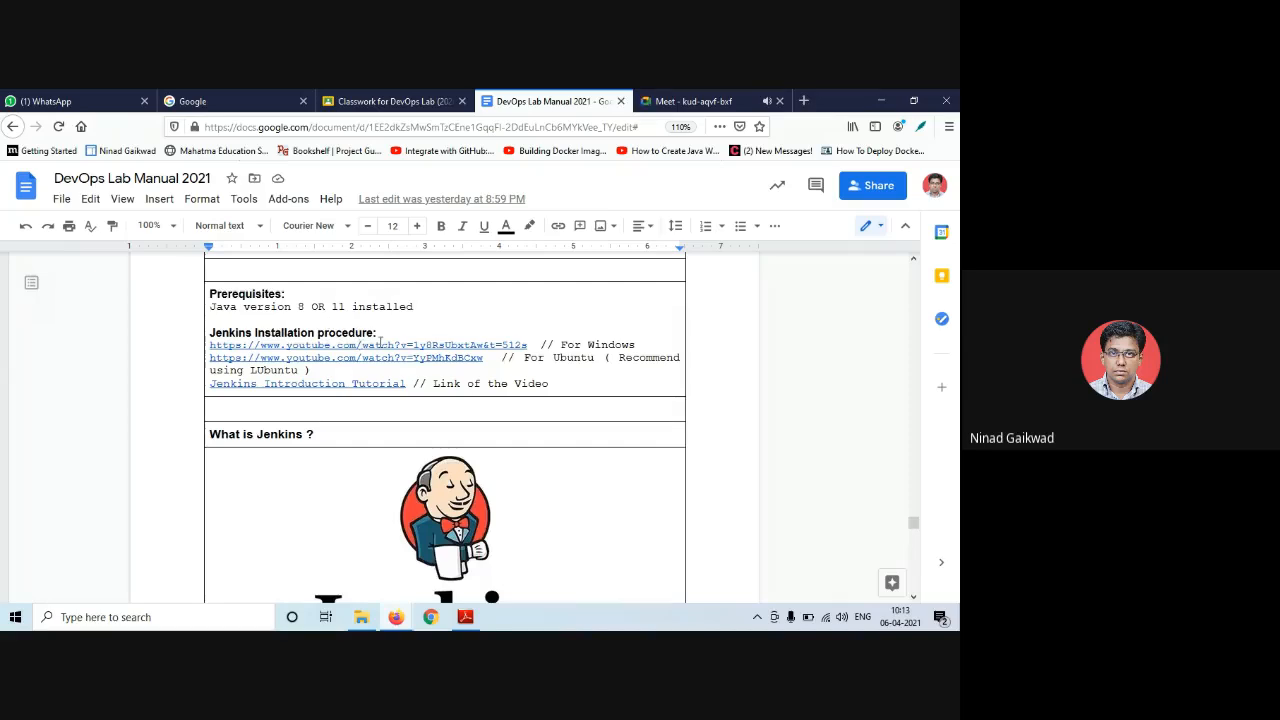
scroll(478, 405, "down", 5)
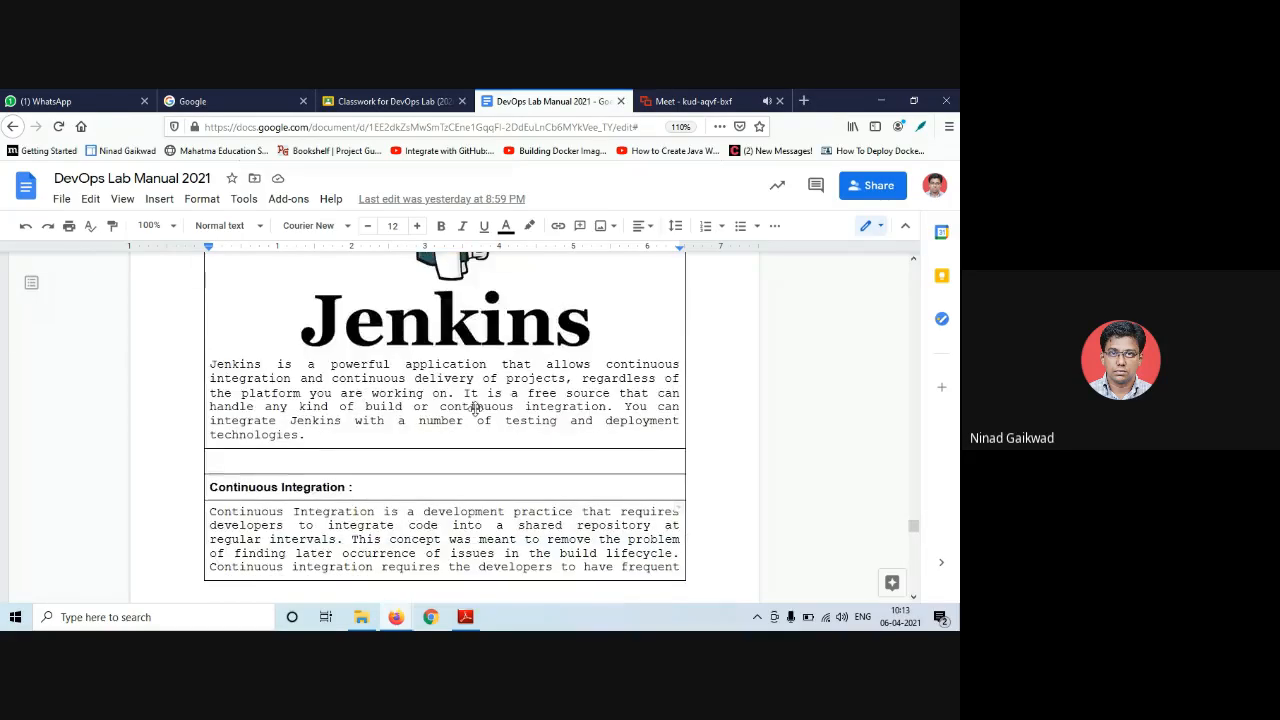
scroll(449, 343, "down", 2)
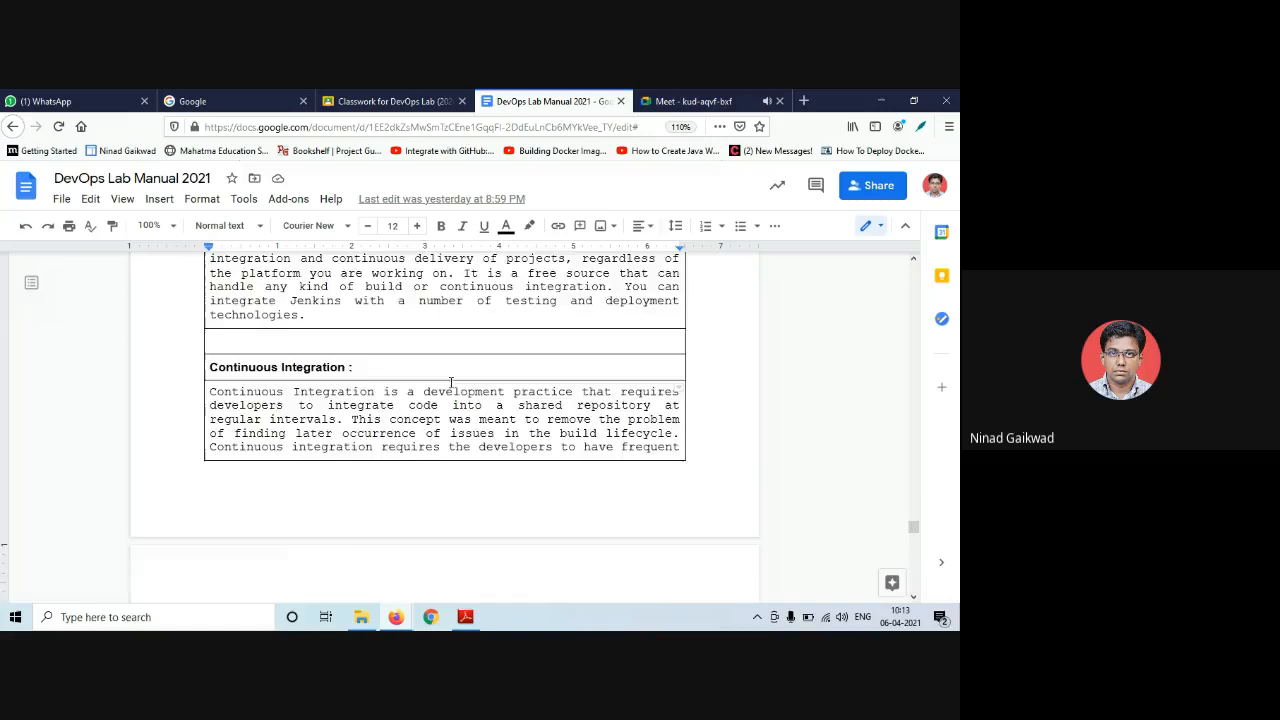
scroll(429, 334, "down", 4)
scroll(480, 340, "down", 8)
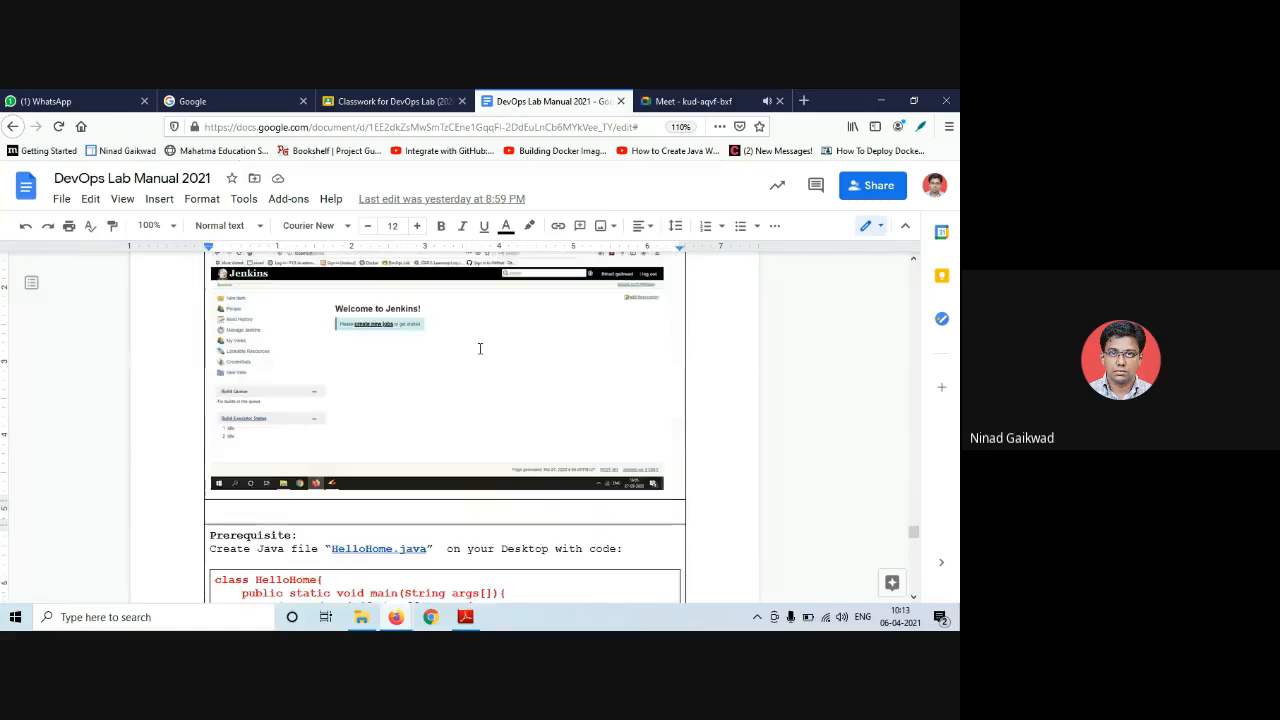
scroll(386, 349, "down", 1)
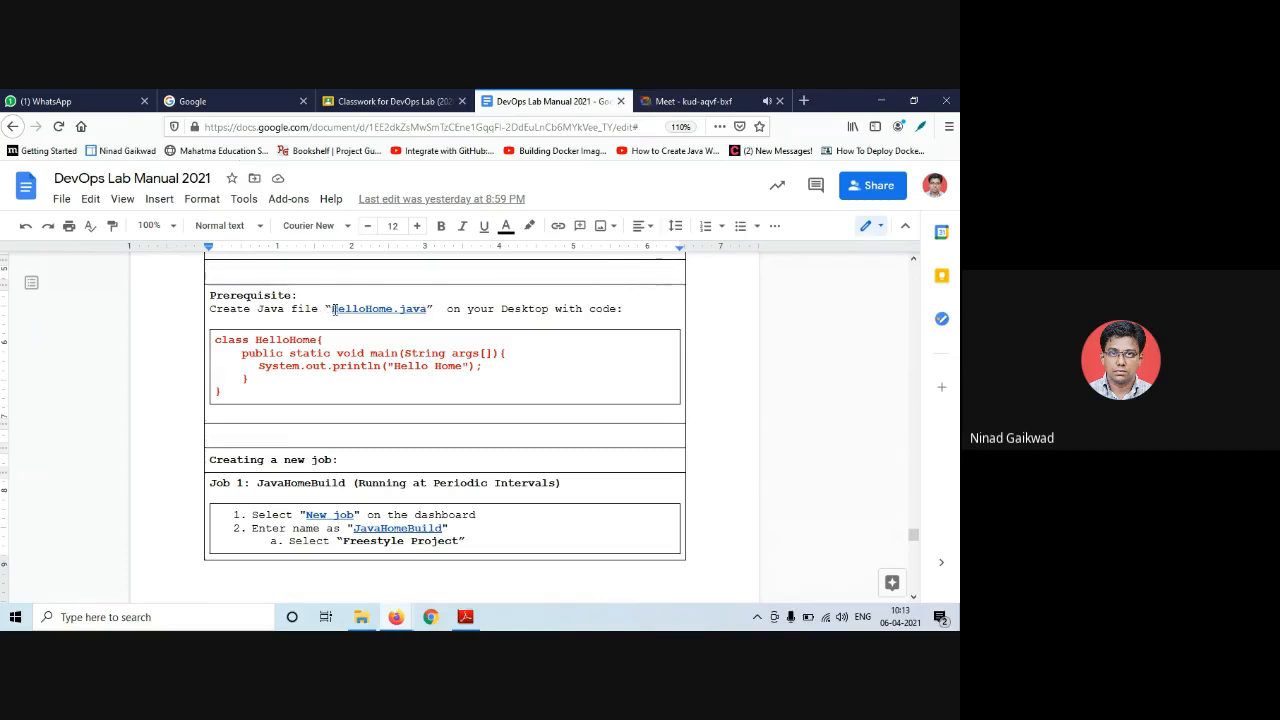
- Preview the HelloHome.java link in the manual, then bring File Explorer to the front
left_click(354, 309)
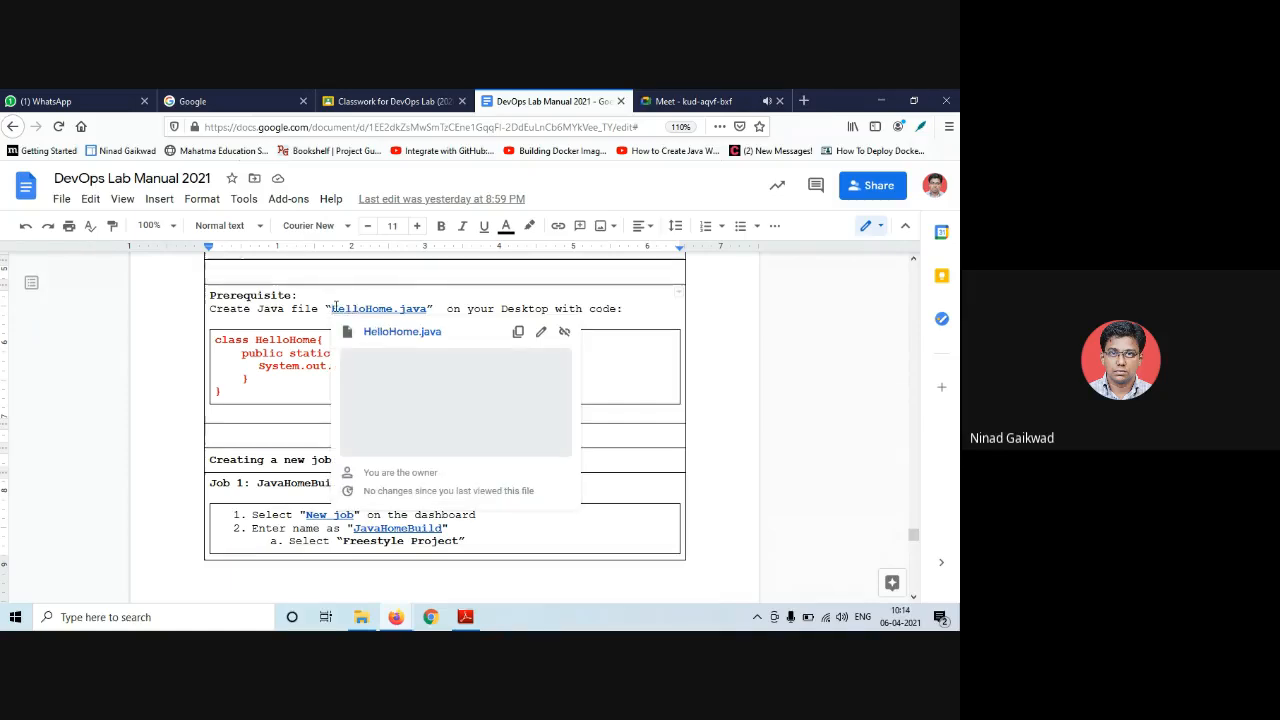
left_click(312, 342)
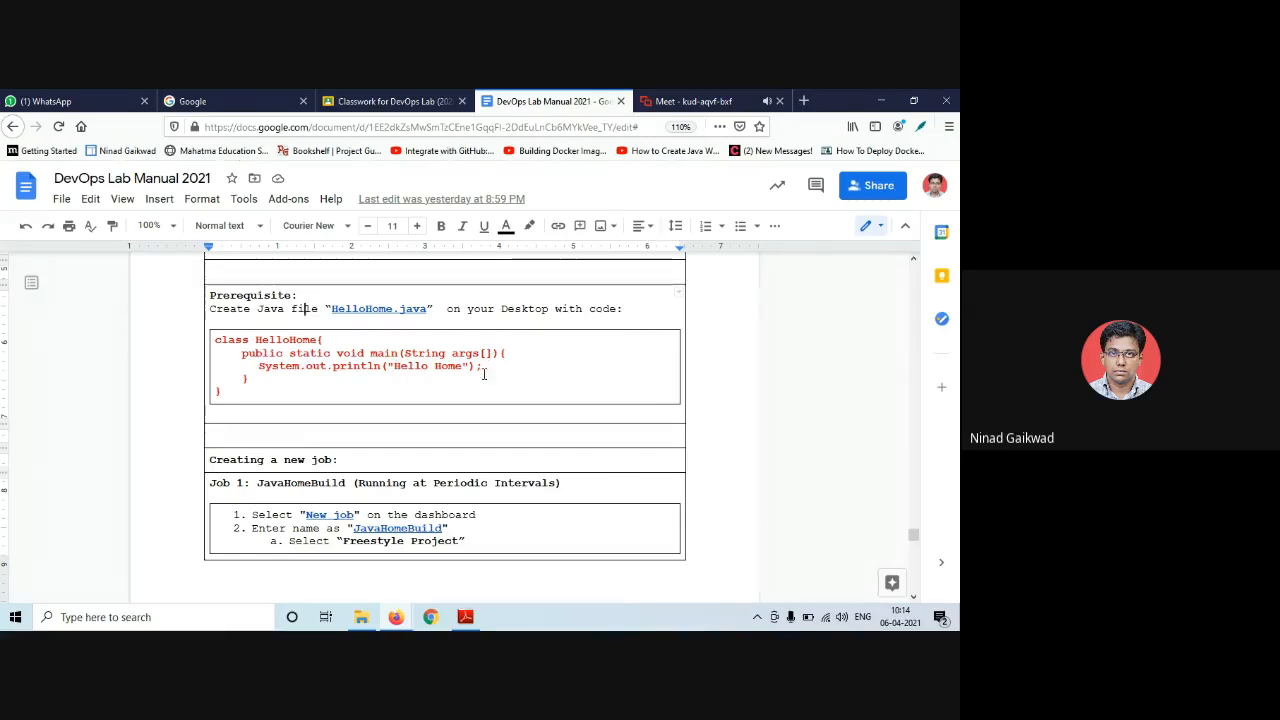
left_click(361, 622)
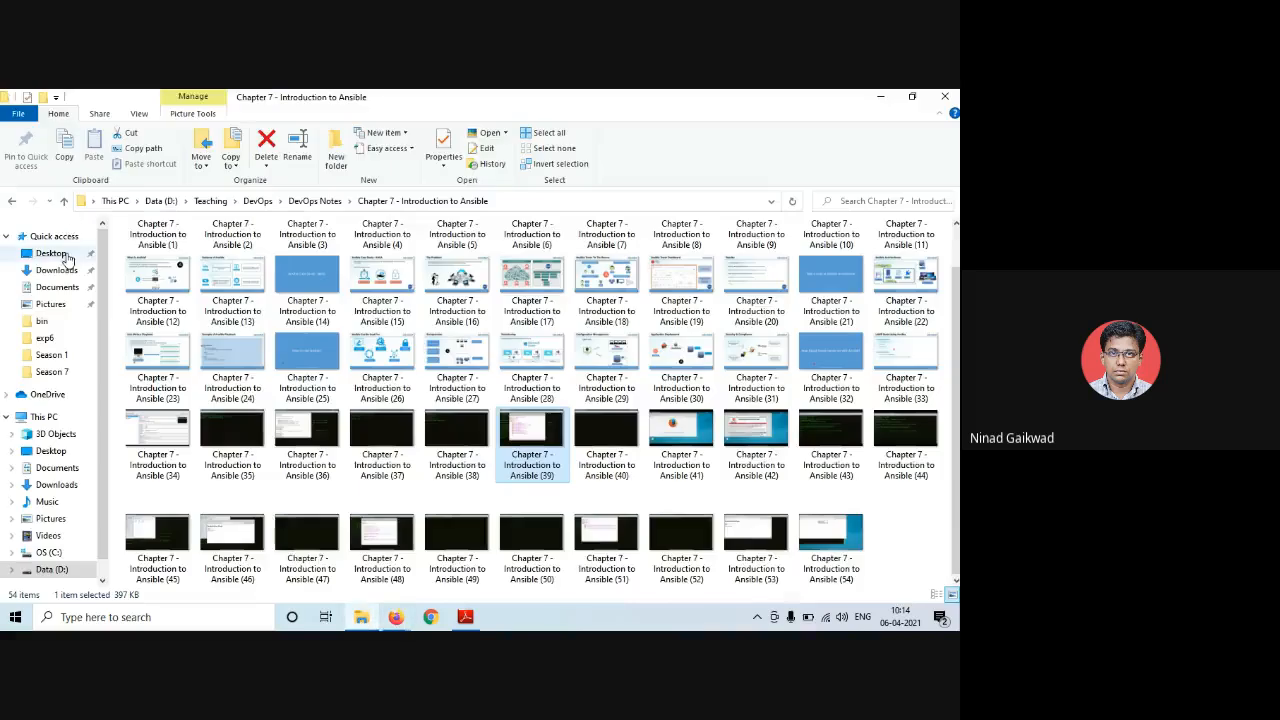
- Open HelloHome.java from the Desktop's Exp7 folder to check its code
left_click(51, 253)
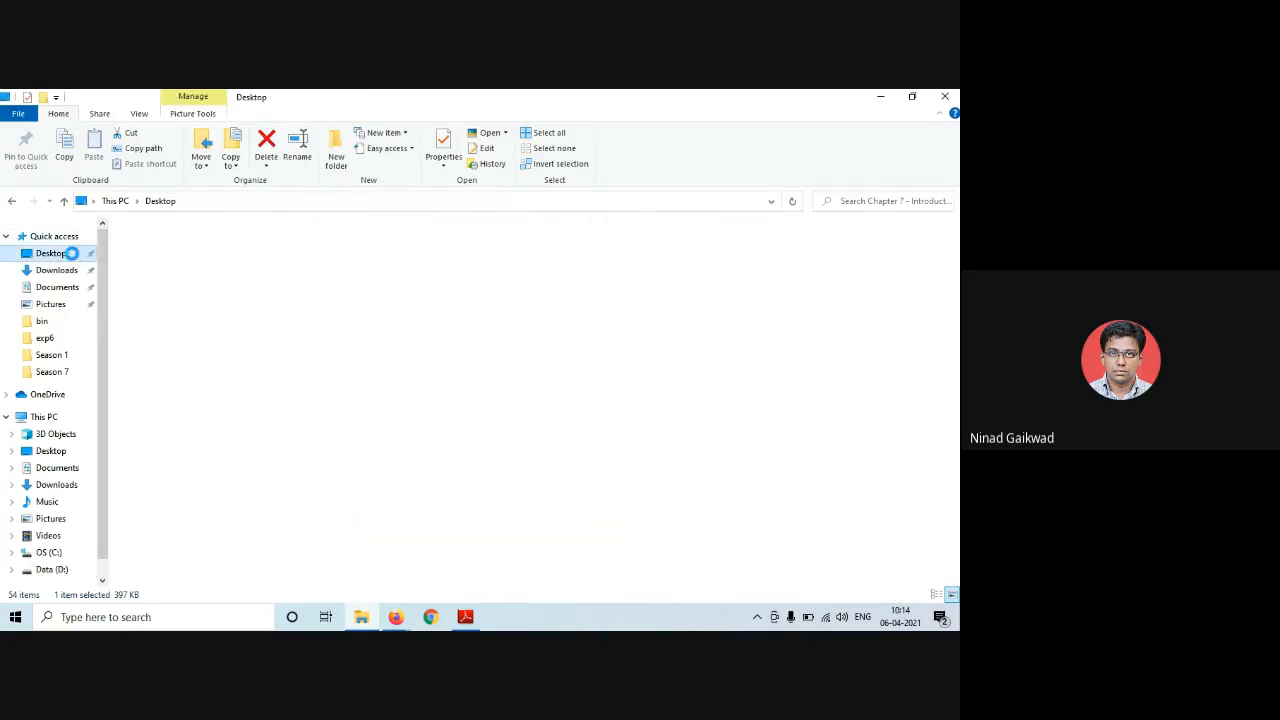
left_click(173, 320)
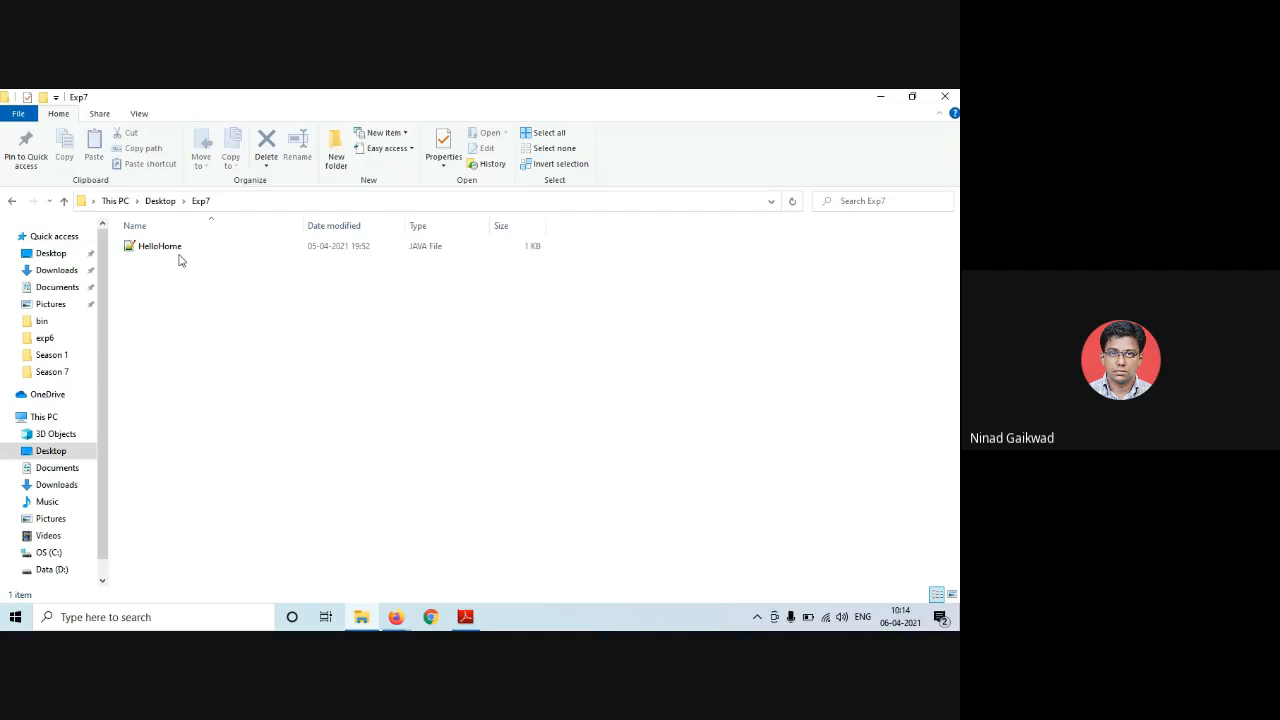
left_click(178, 254)
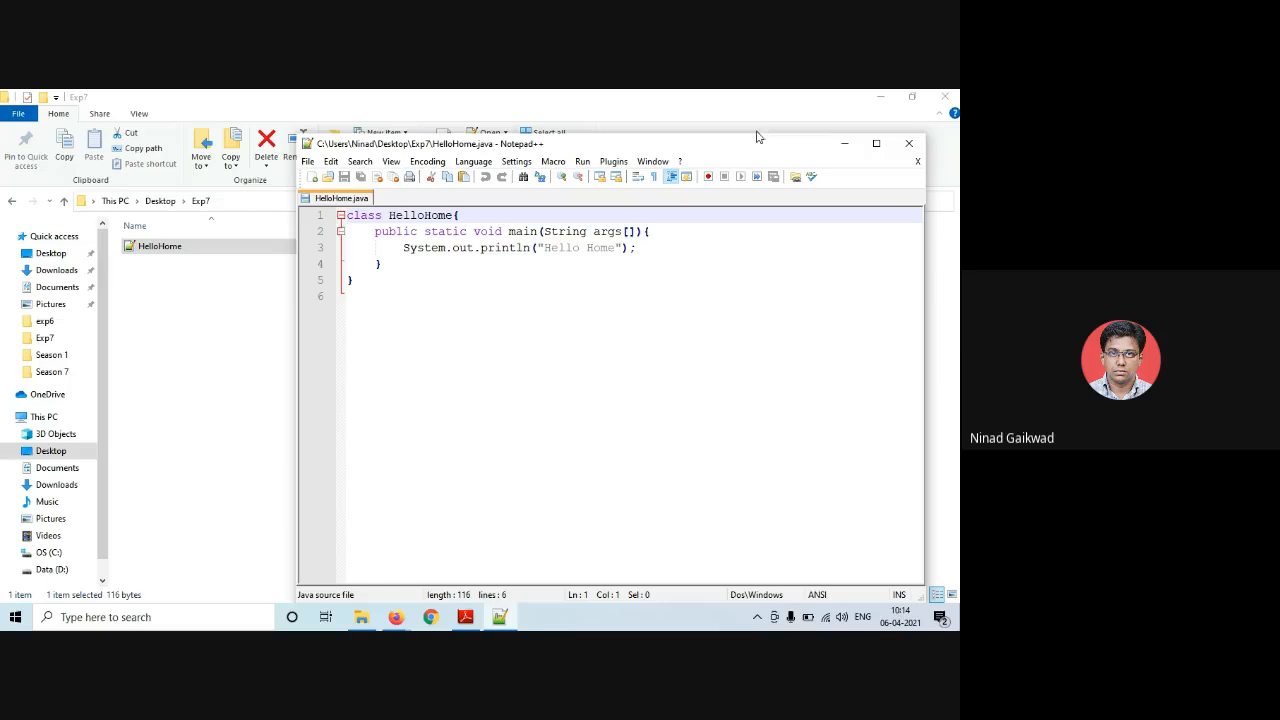
- Copy the Exp7 folder path from the address bar and return to Firefox
left_click(233, 205)
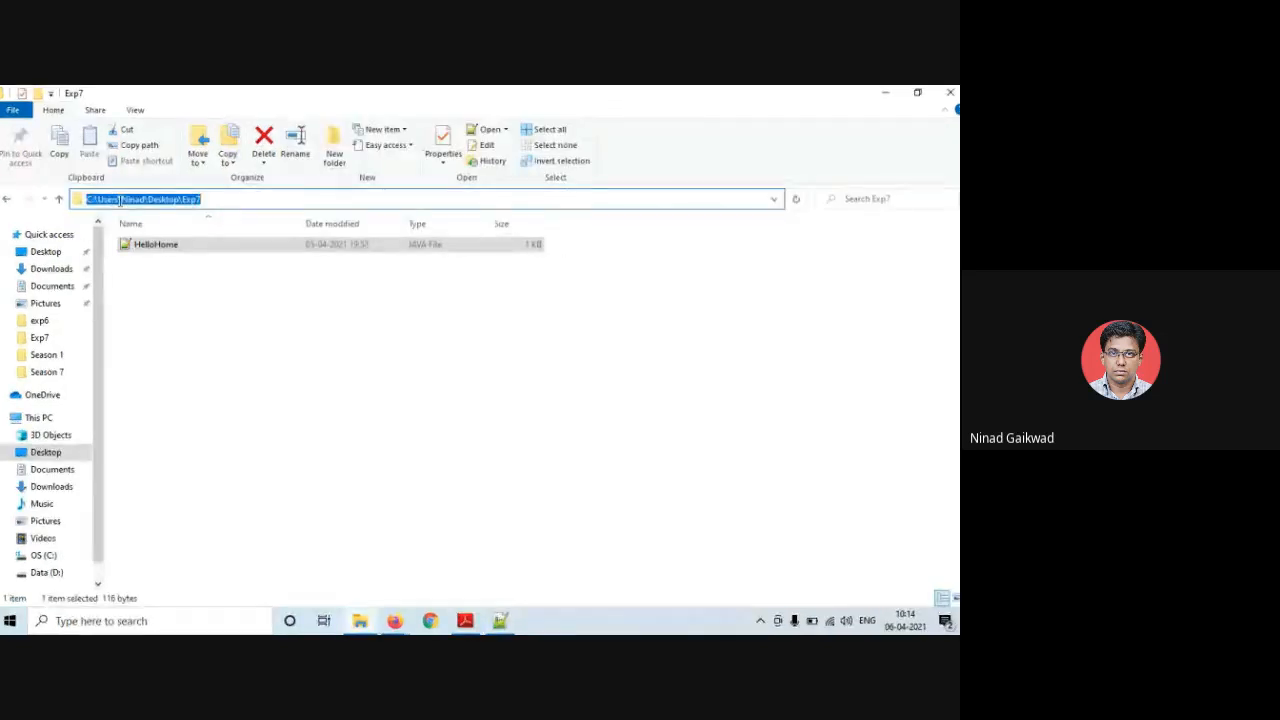
right_click(120, 200)
left_click(155, 250)
left_click(395, 621)
left_click(315, 555)
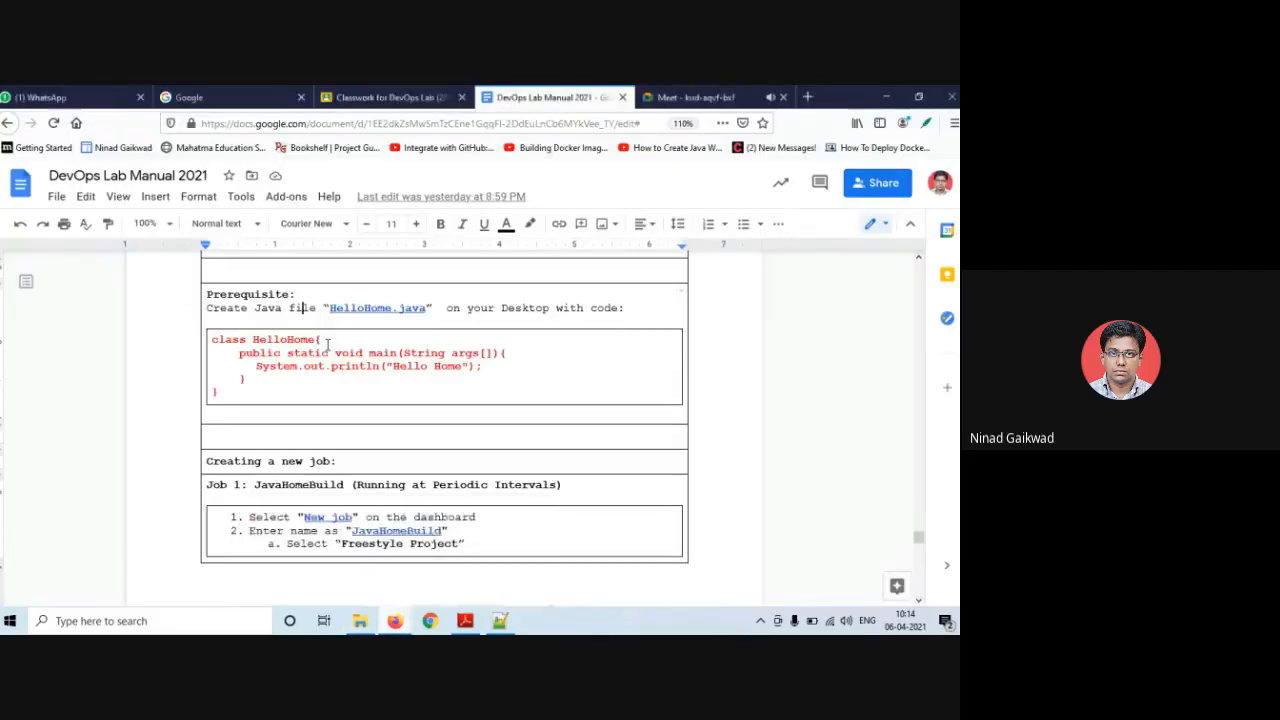
- Load the Jenkins server at localhost:8081 in a new browser tab
left_click(808, 96)
left_click(632, 129)
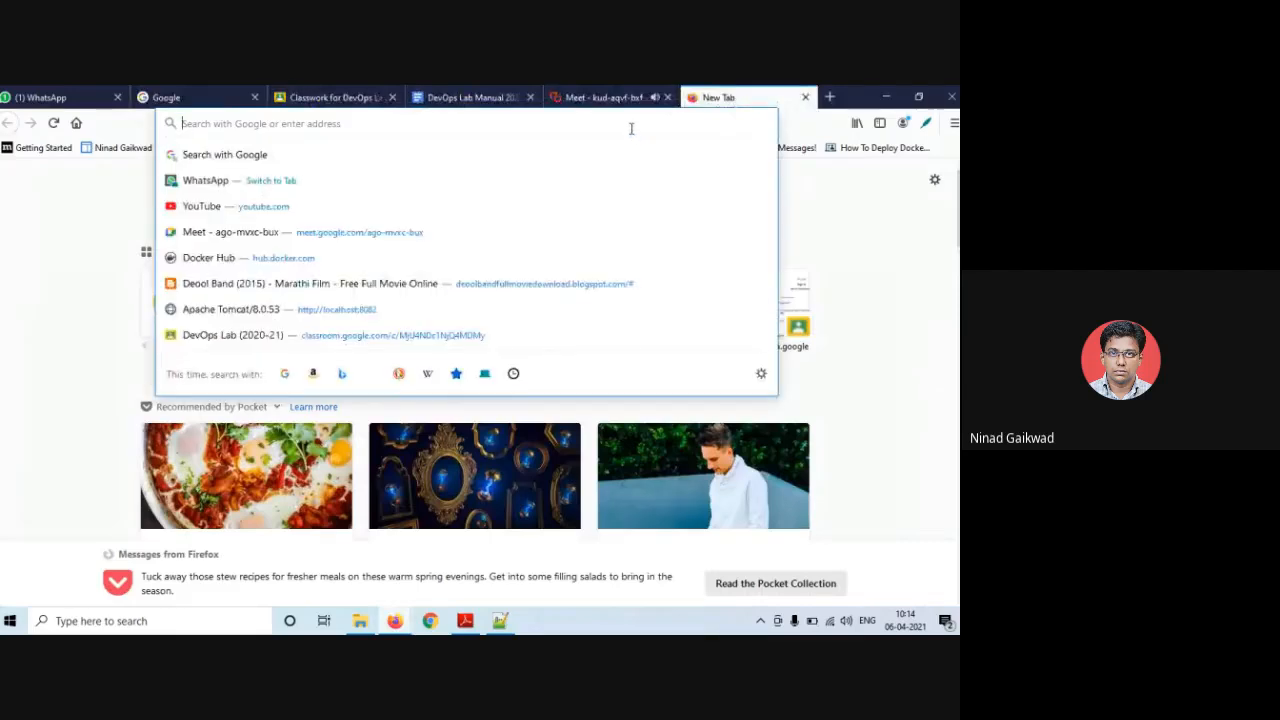
type("localho")
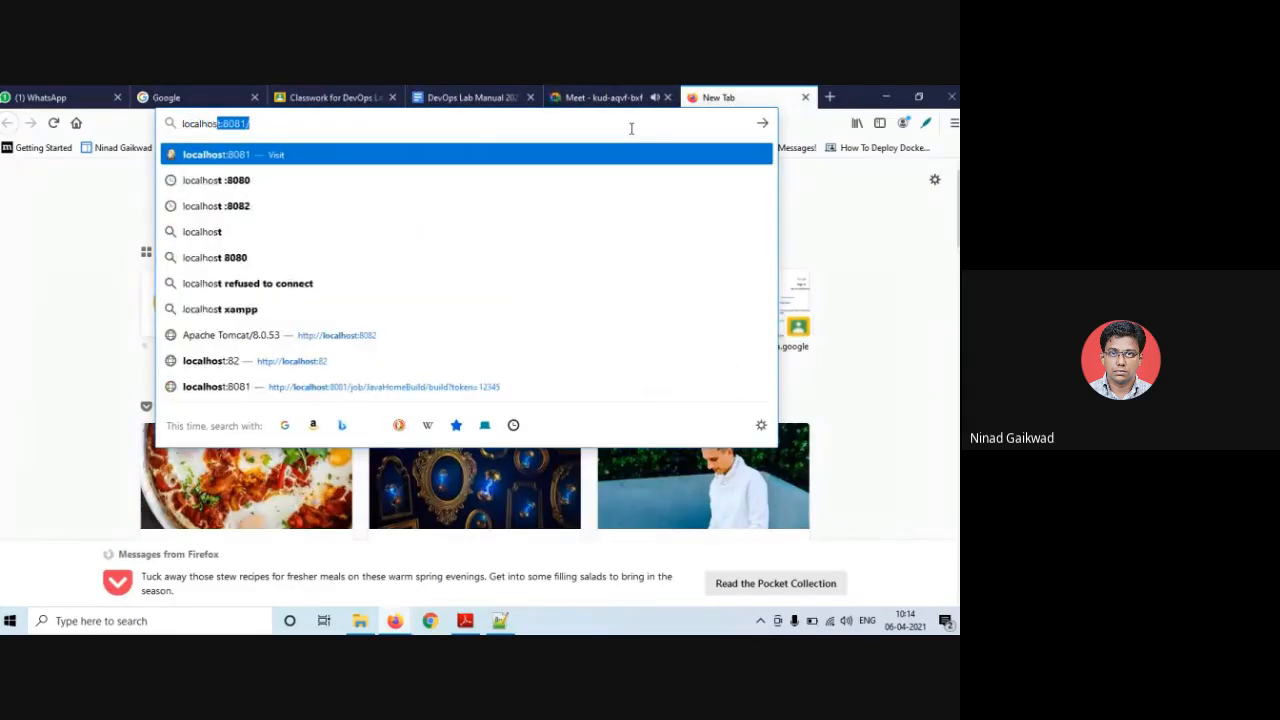
type("st:")
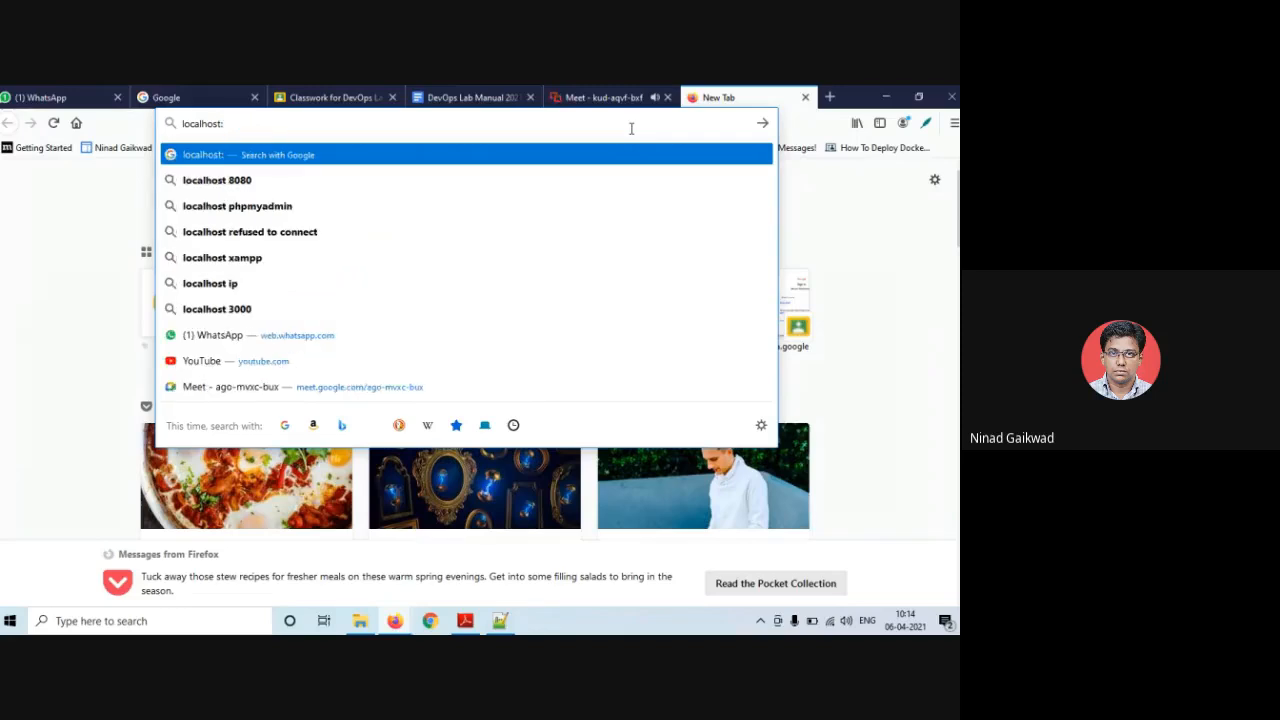
type("8081")
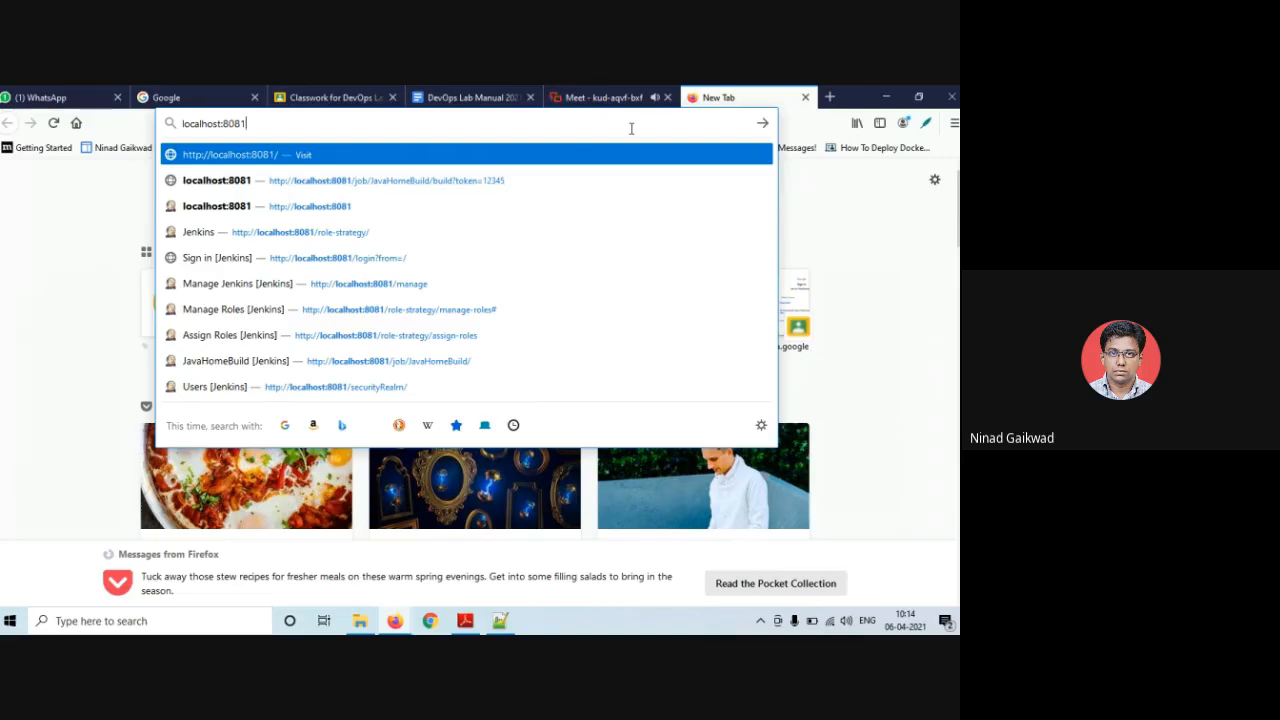
left_click(355, 207)
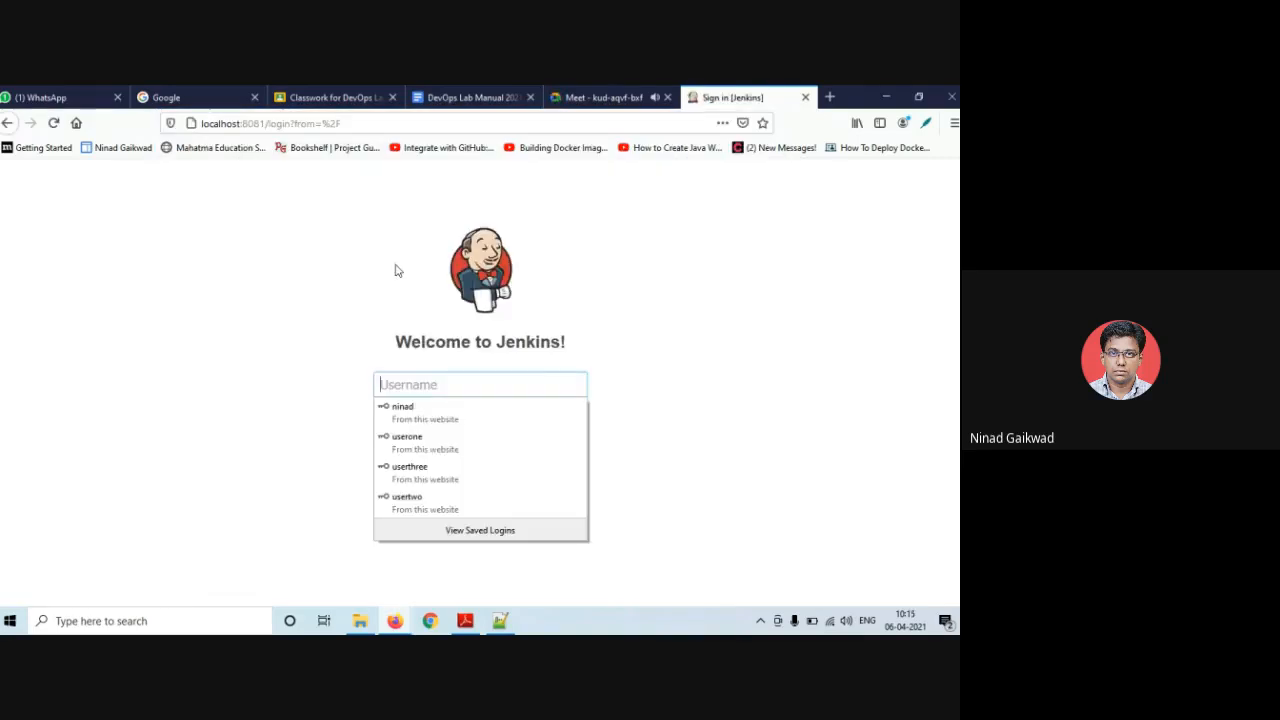
- Sign in to Jenkins with the saved login credentials
left_click(446, 412)
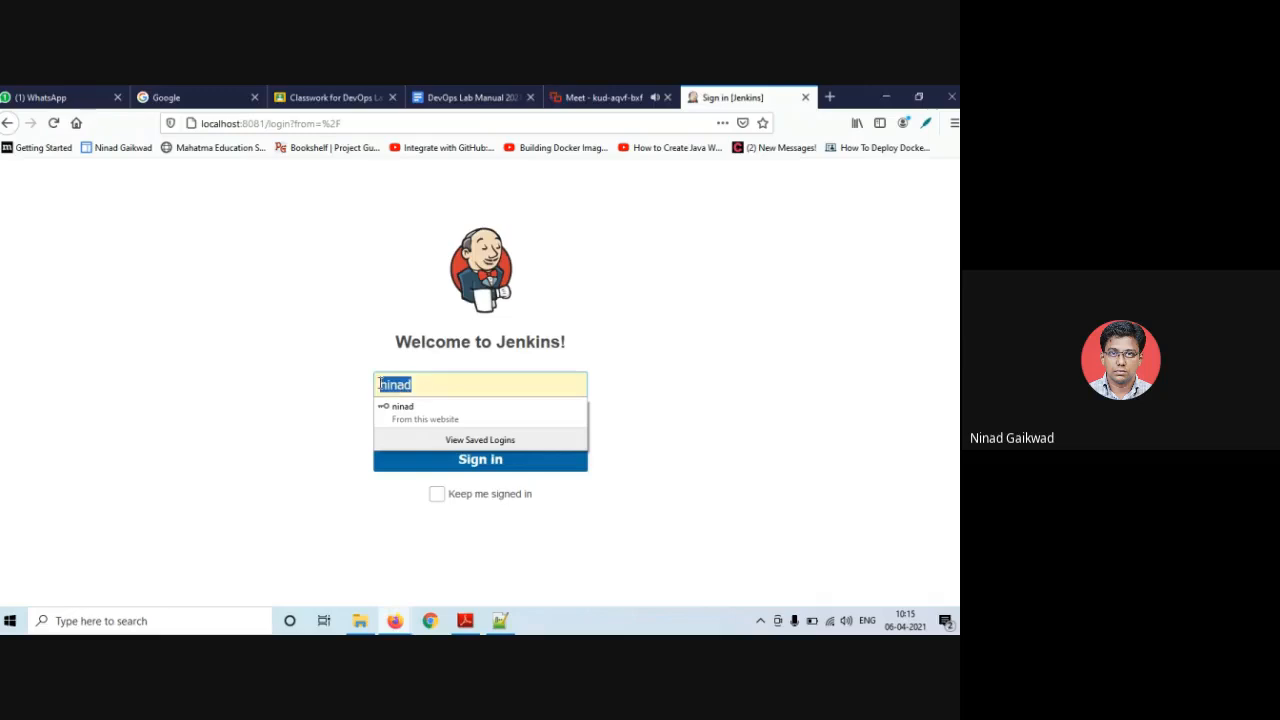
left_click(405, 410)
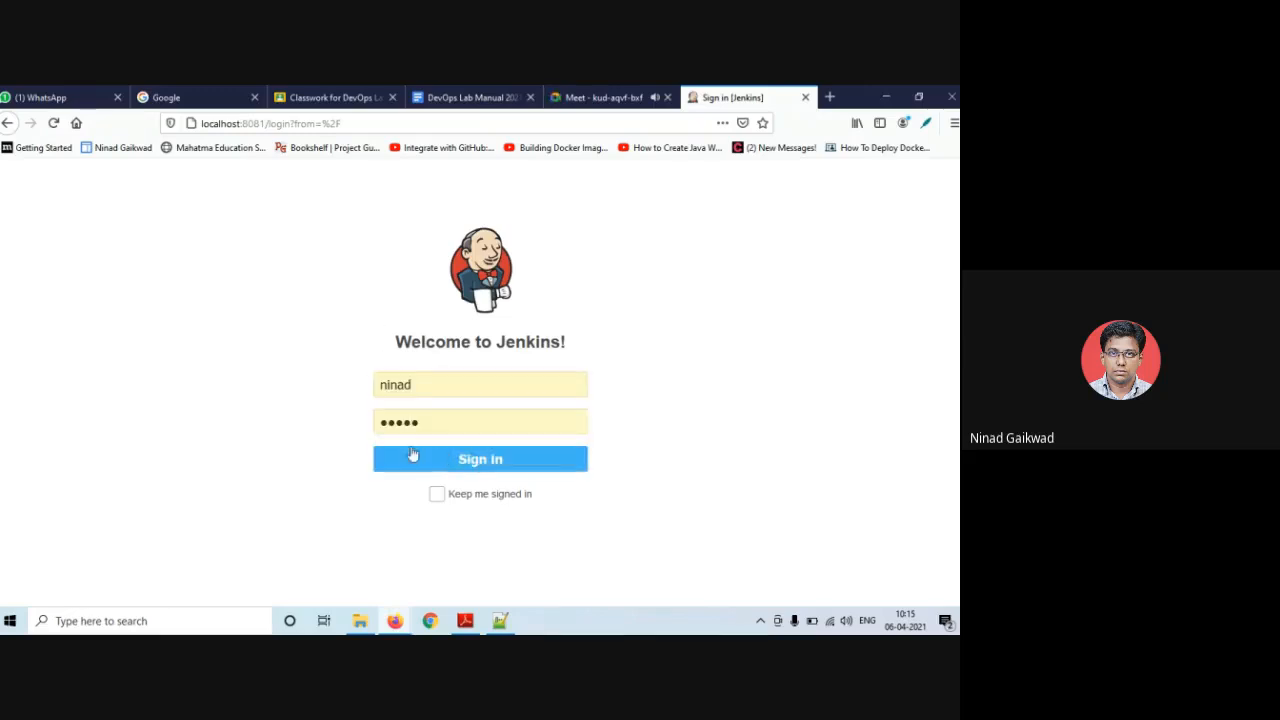
left_click(455, 462)
left_click(462, 472)
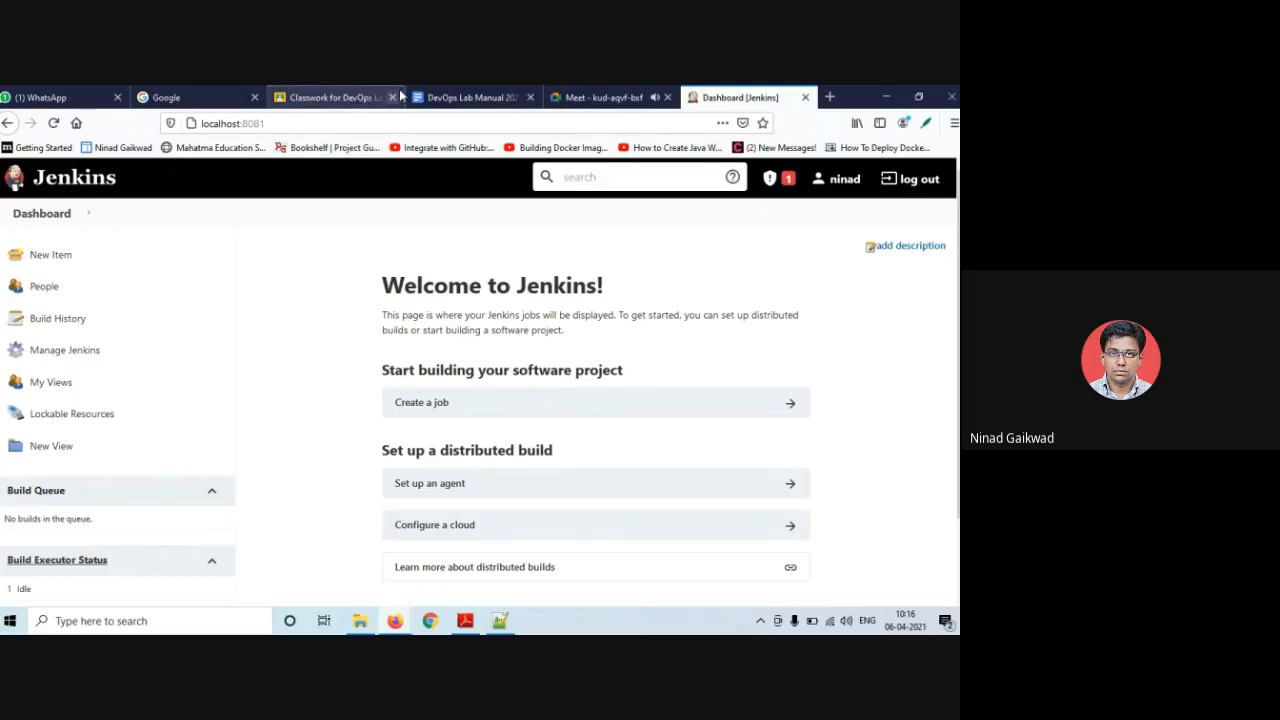
- Check the lab manual's next steps, then start a New Item in Jenkins
left_click(443, 96)
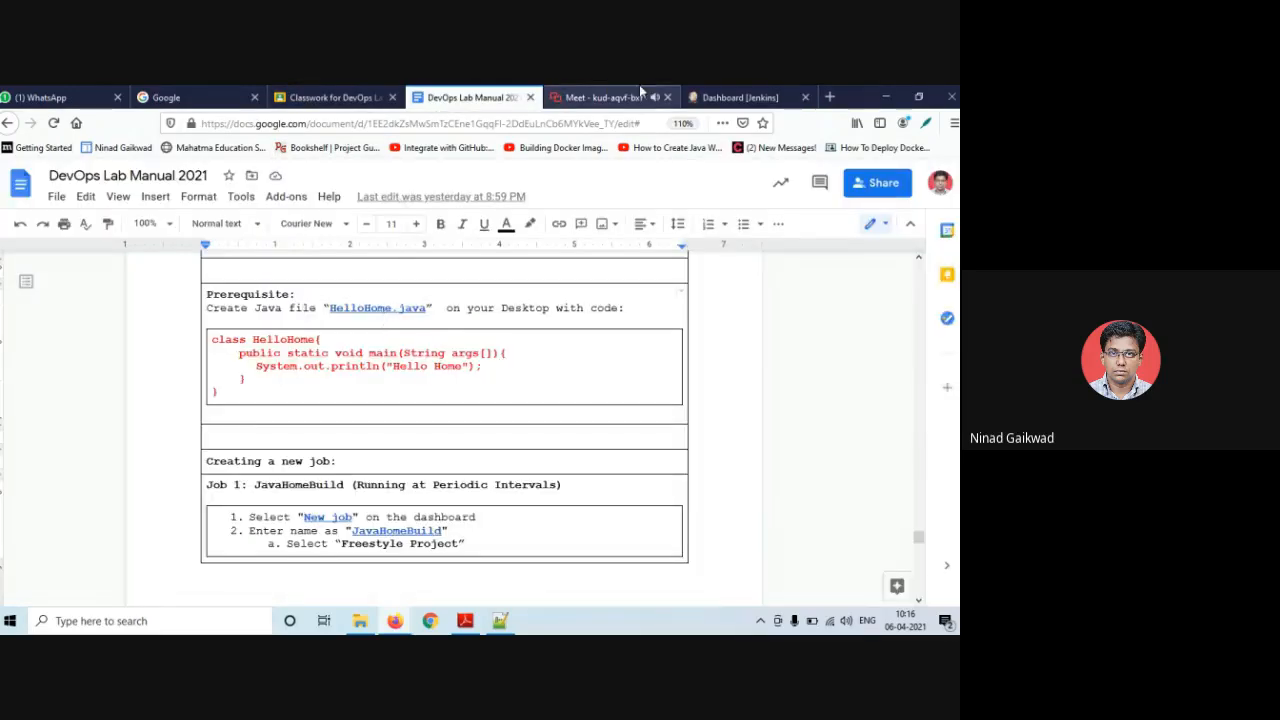
left_click(735, 97)
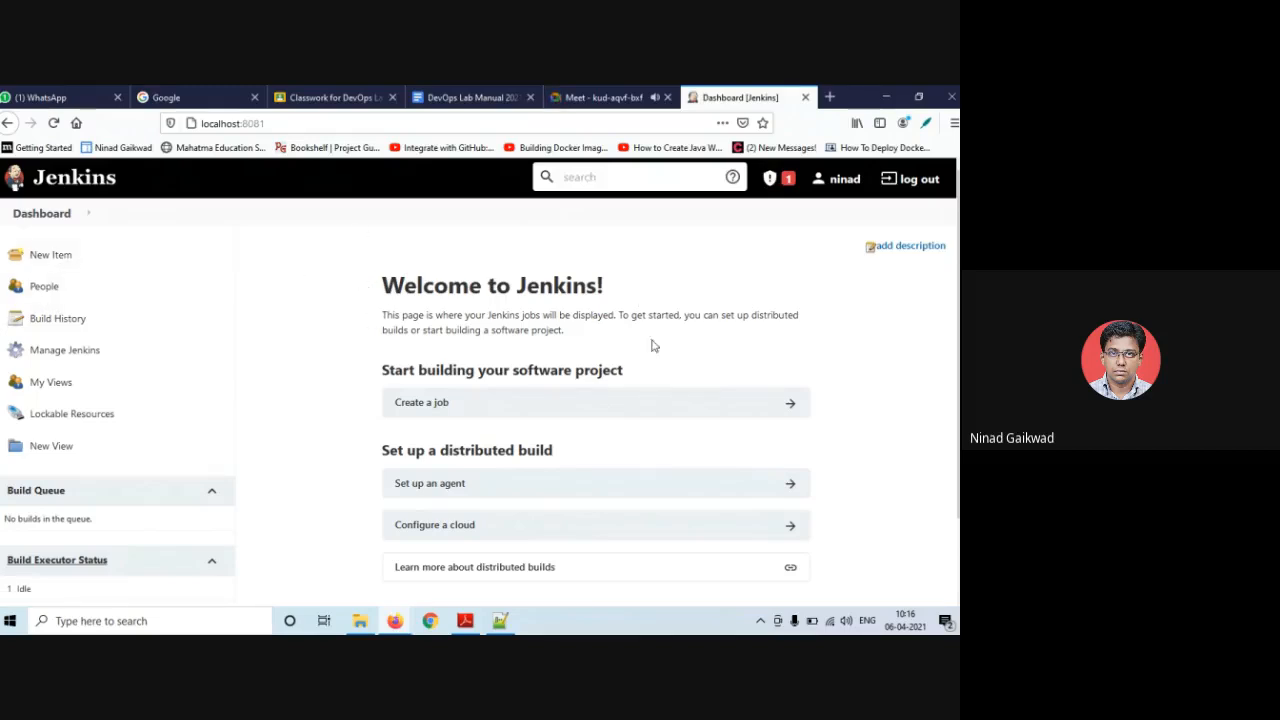
left_click(49, 261)
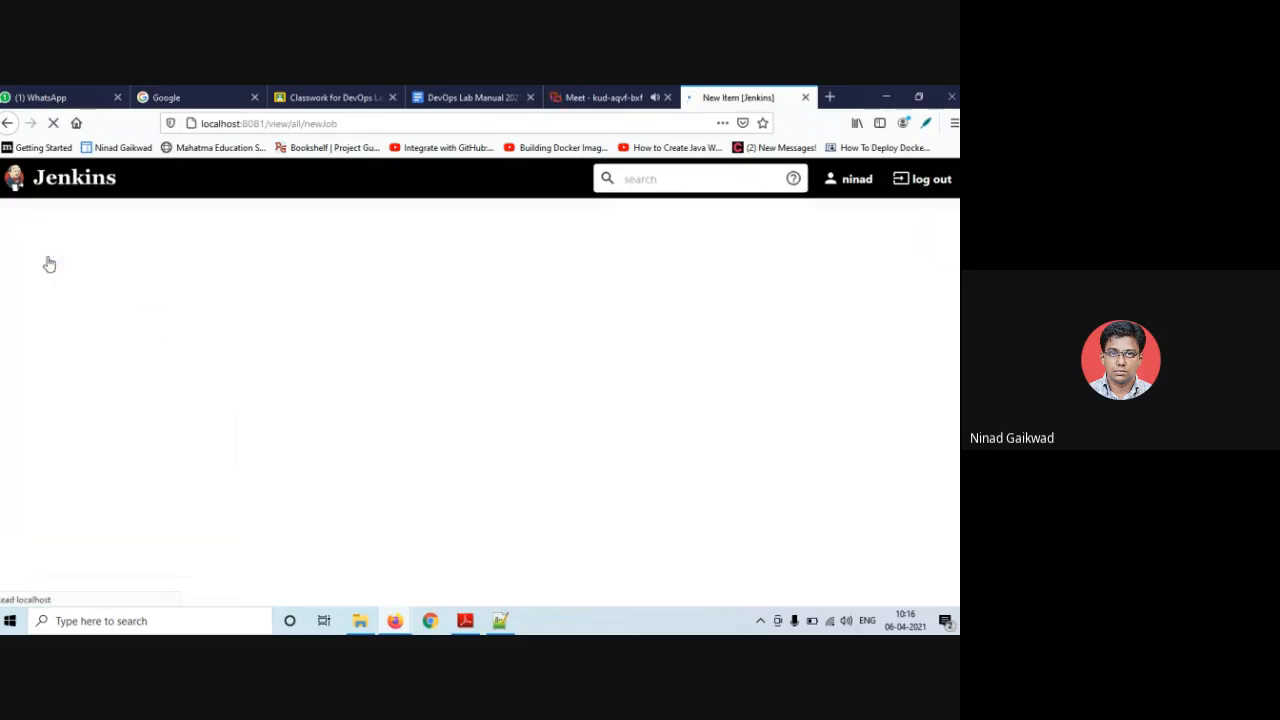
- Create a Freestyle project named JavaHomeBuild
left_click(249, 300)
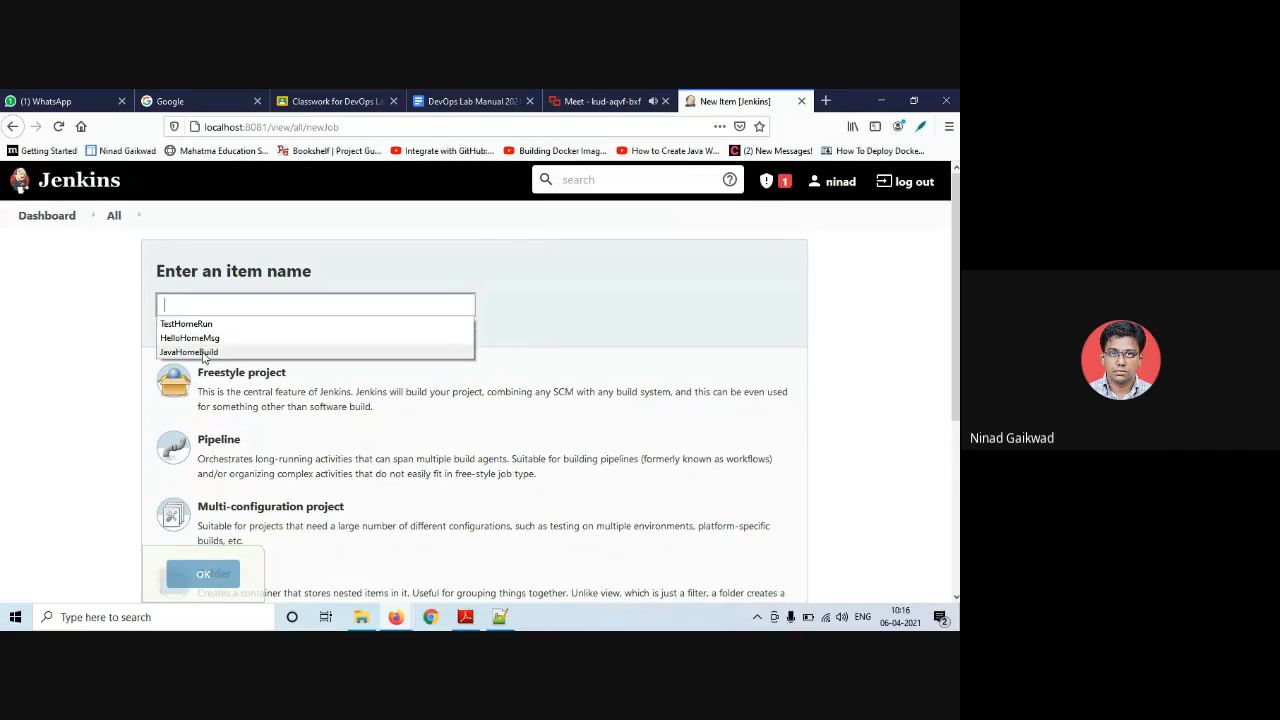
left_click(200, 352)
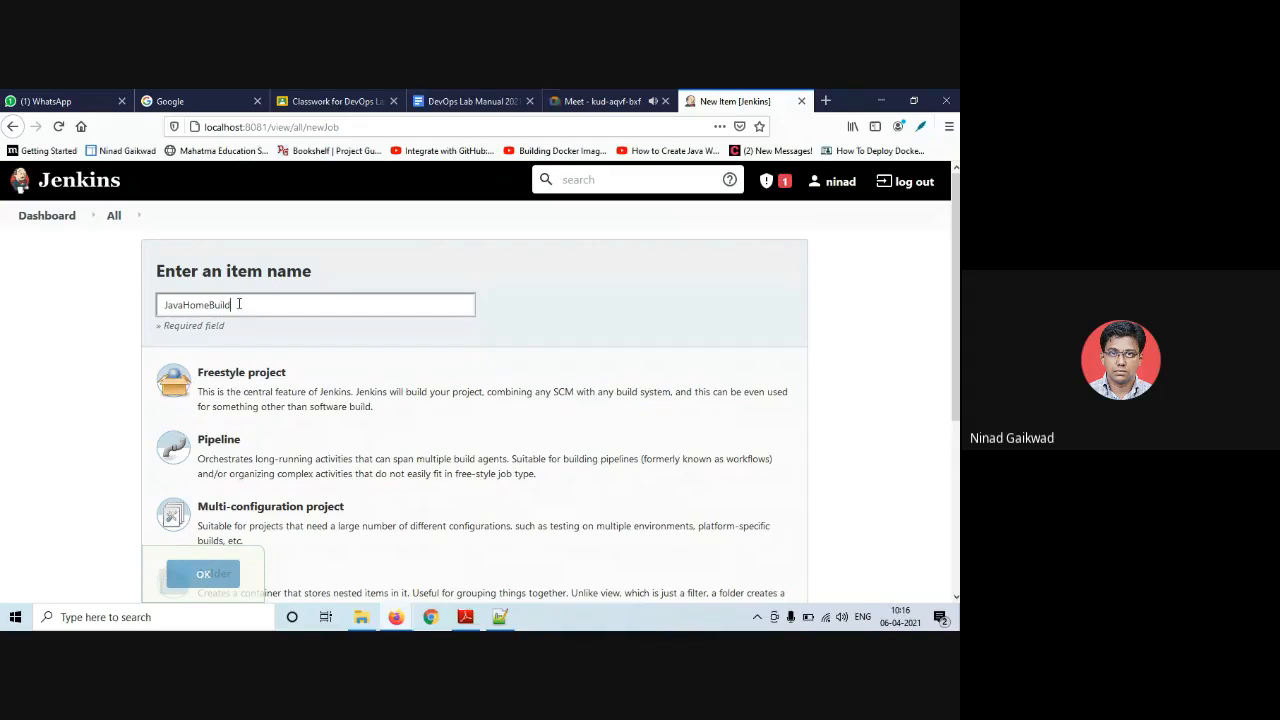
left_click_drag(237, 304, 95, 306)
left_click(173, 302)
left_click(238, 305)
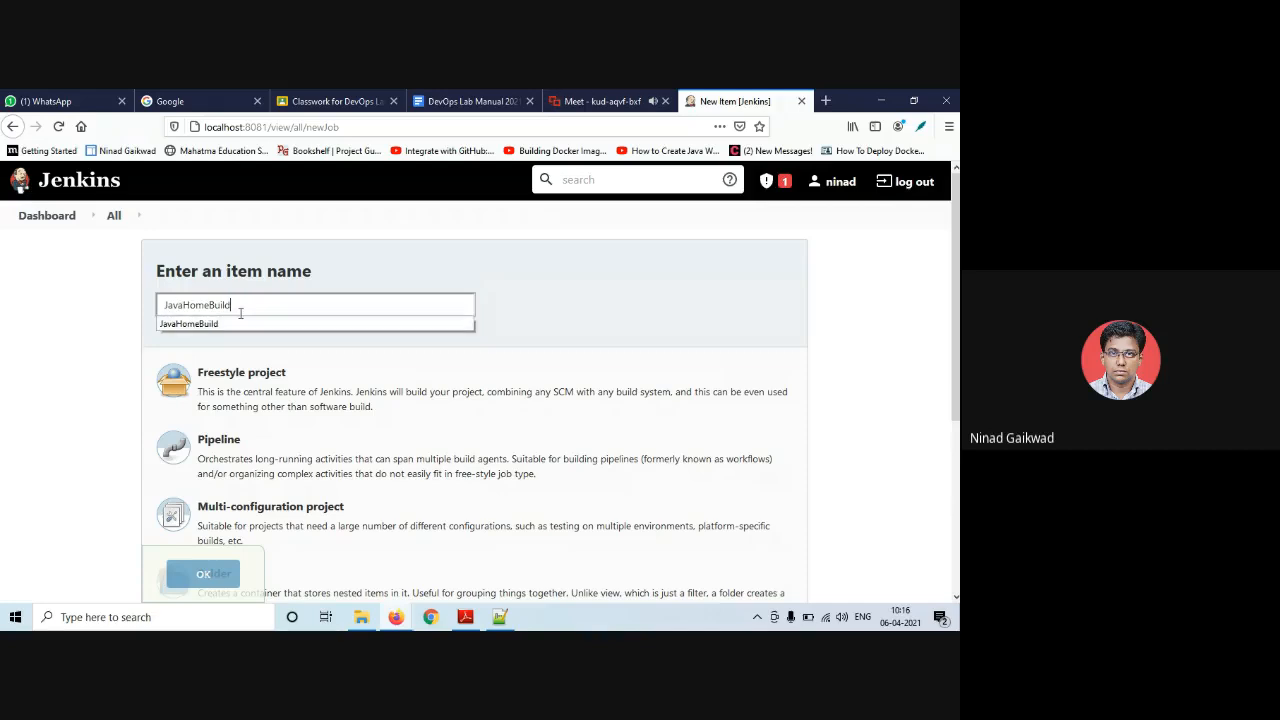
left_click(240, 313)
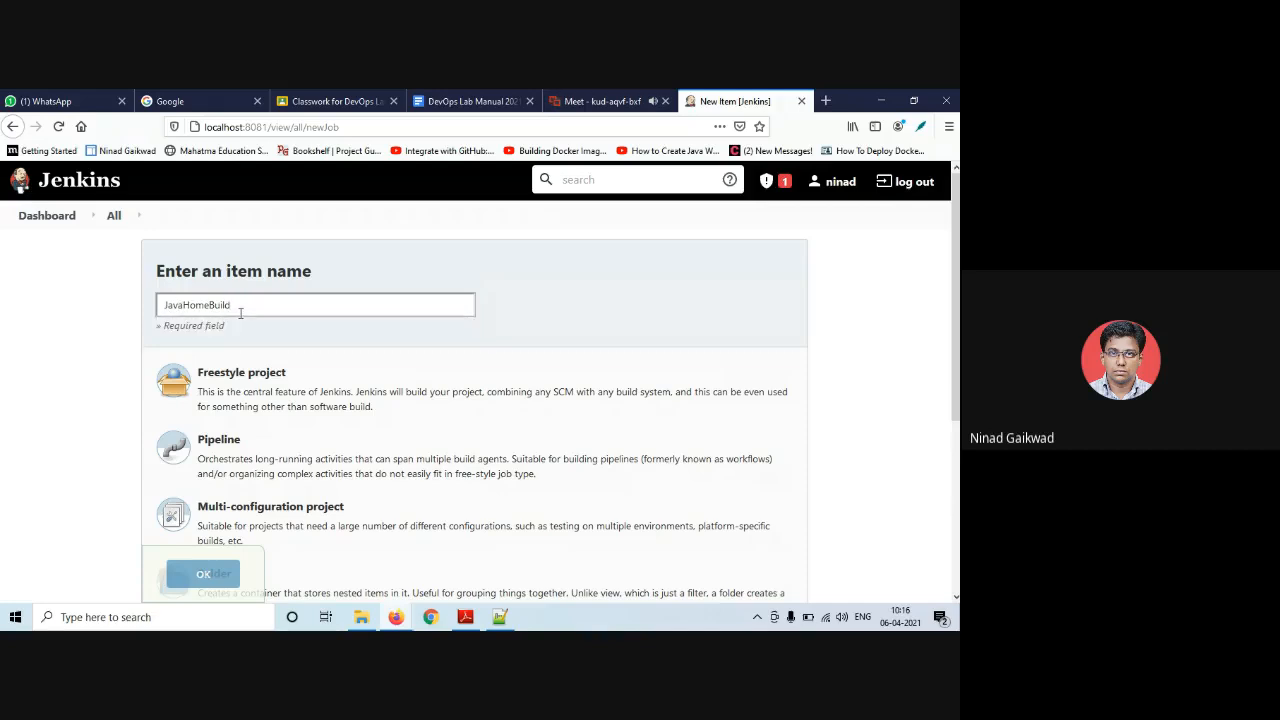
left_click(268, 388)
scroll(268, 388, "down", 2)
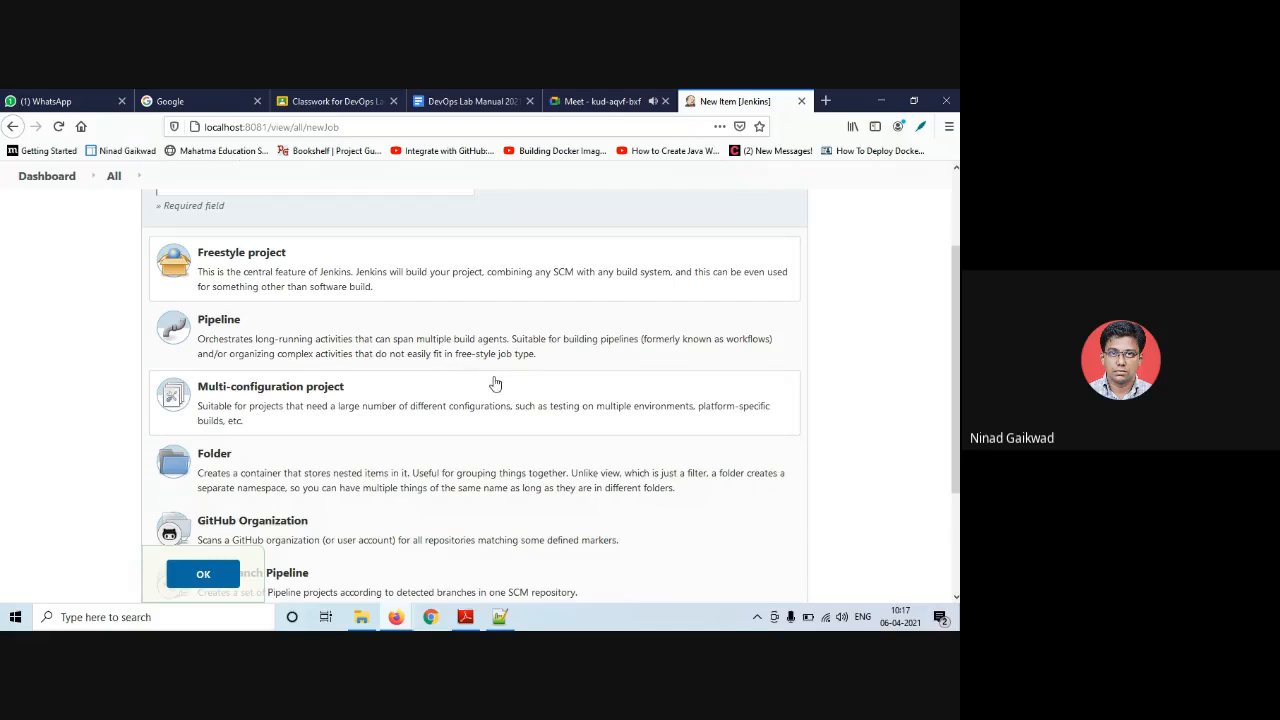
scroll(315, 519, "down", 2)
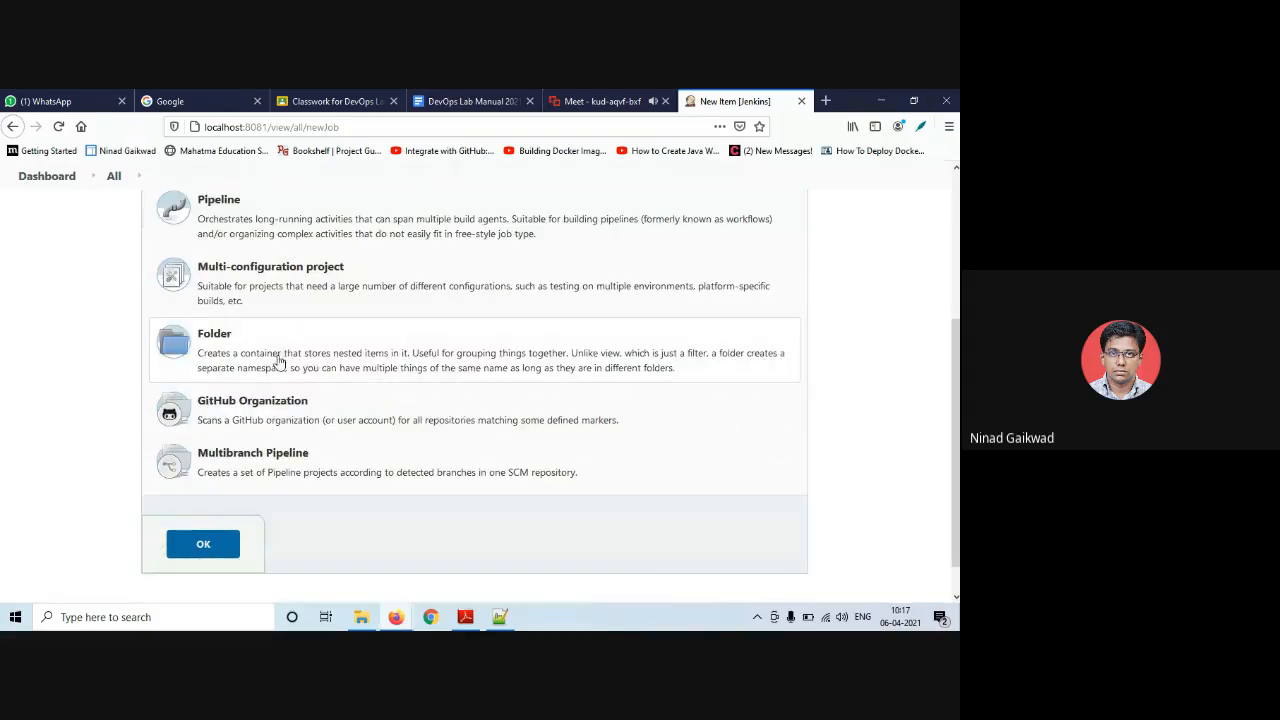
scroll(279, 376, "up", 2)
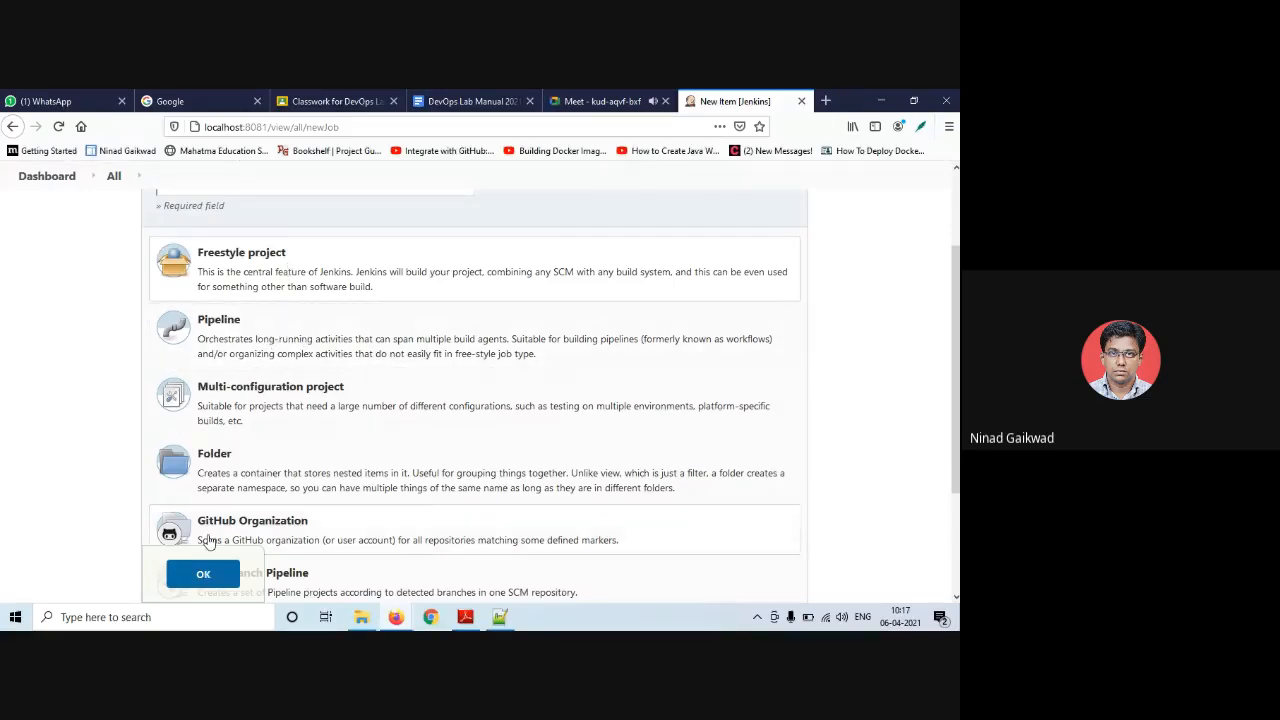
left_click(207, 574)
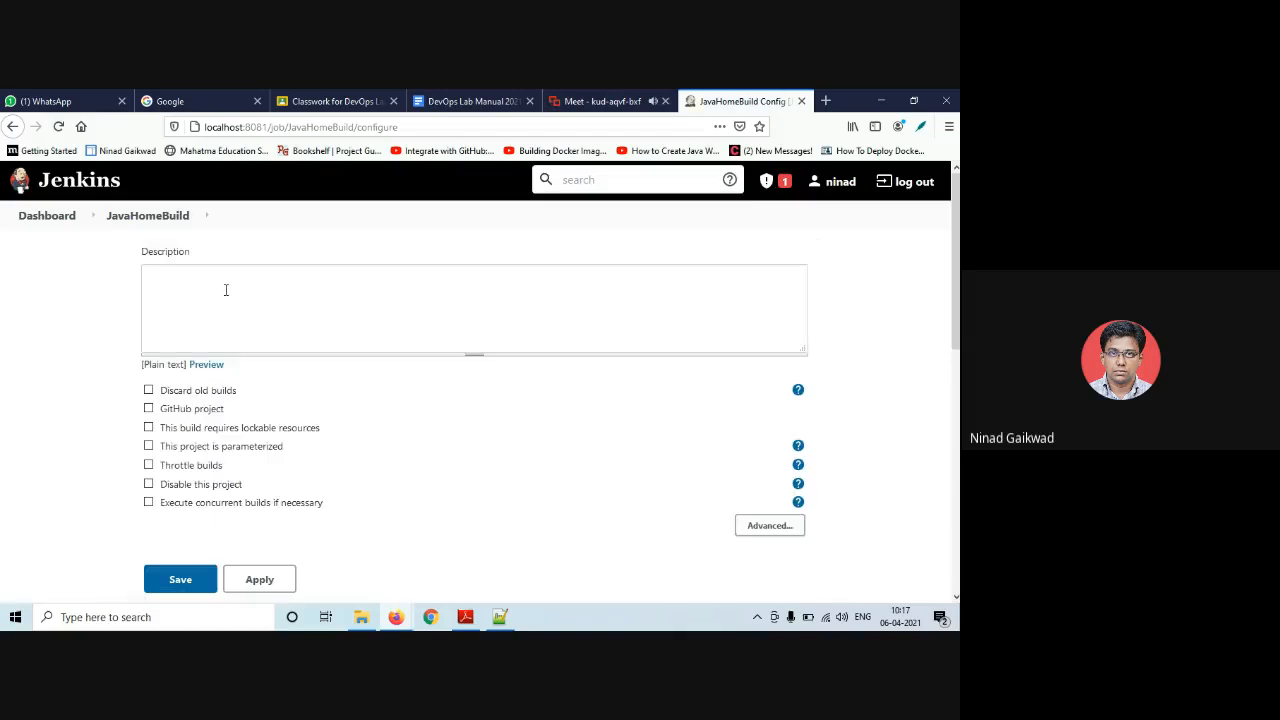
- Give JavaHomeBuild the description 'build project', leaving GitHub project unticked
left_click(200, 312)
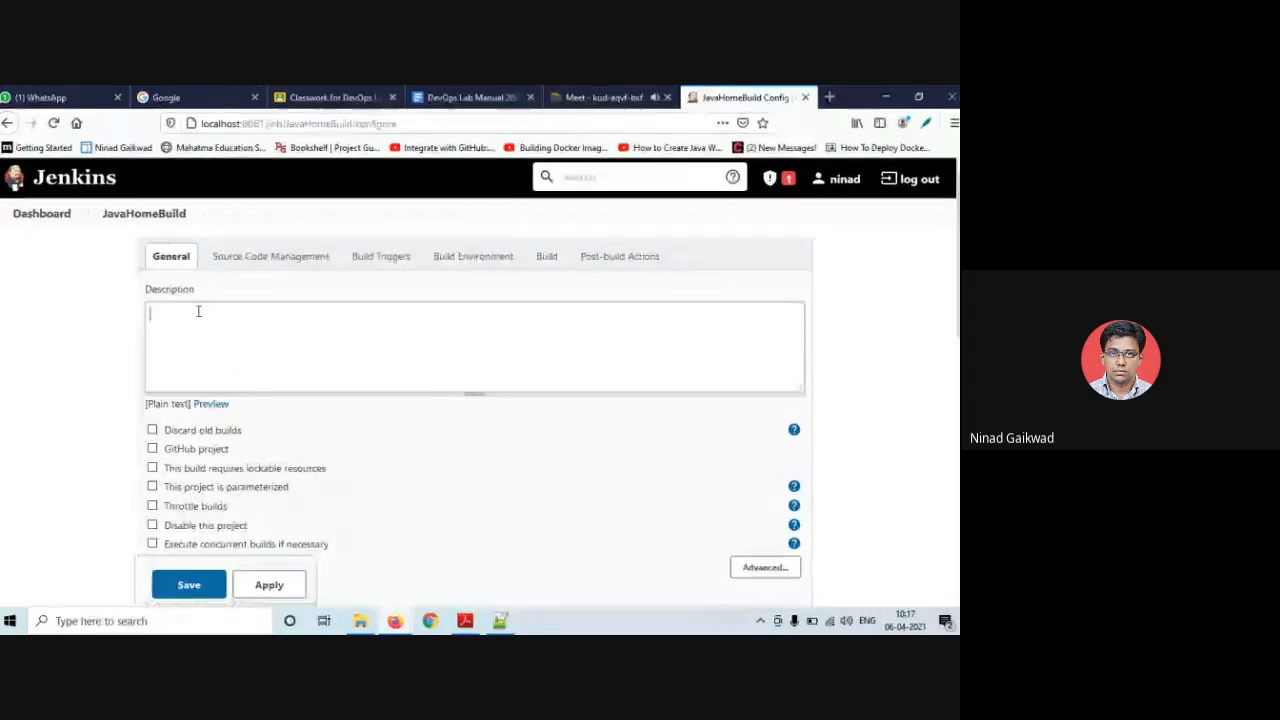
type("buil")
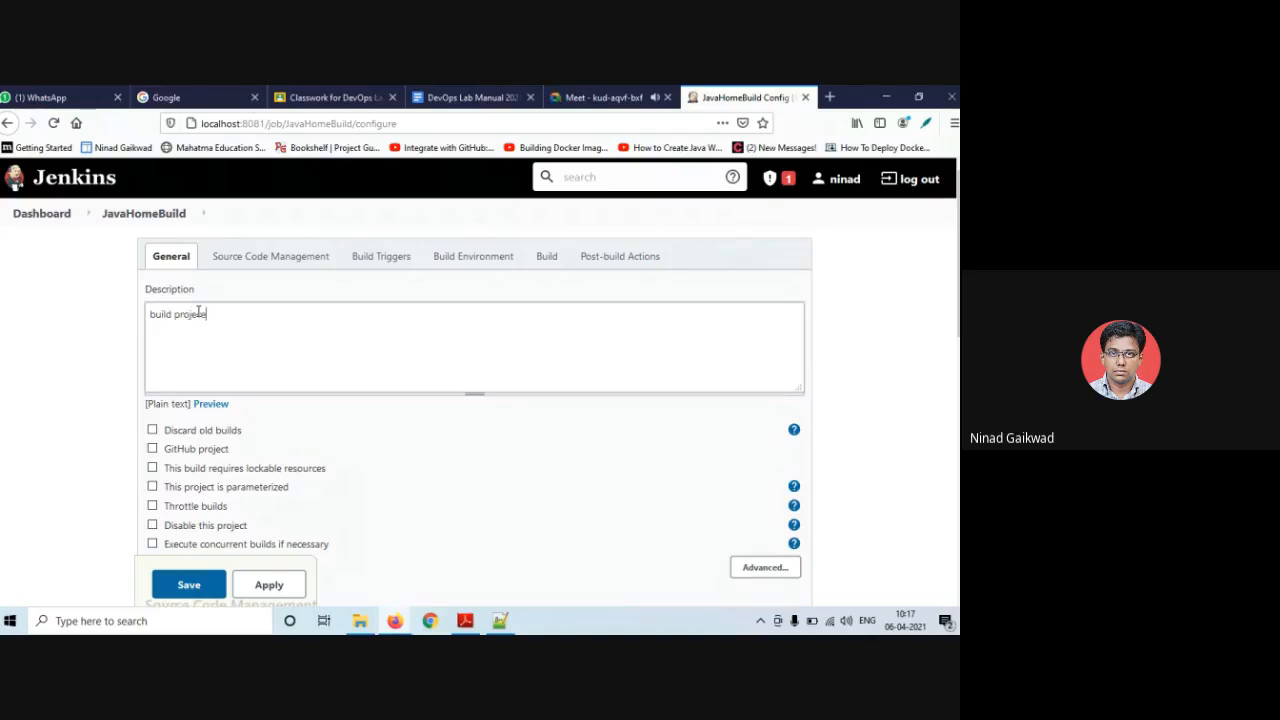
type("d project")
scroll(223, 343, "down", 2)
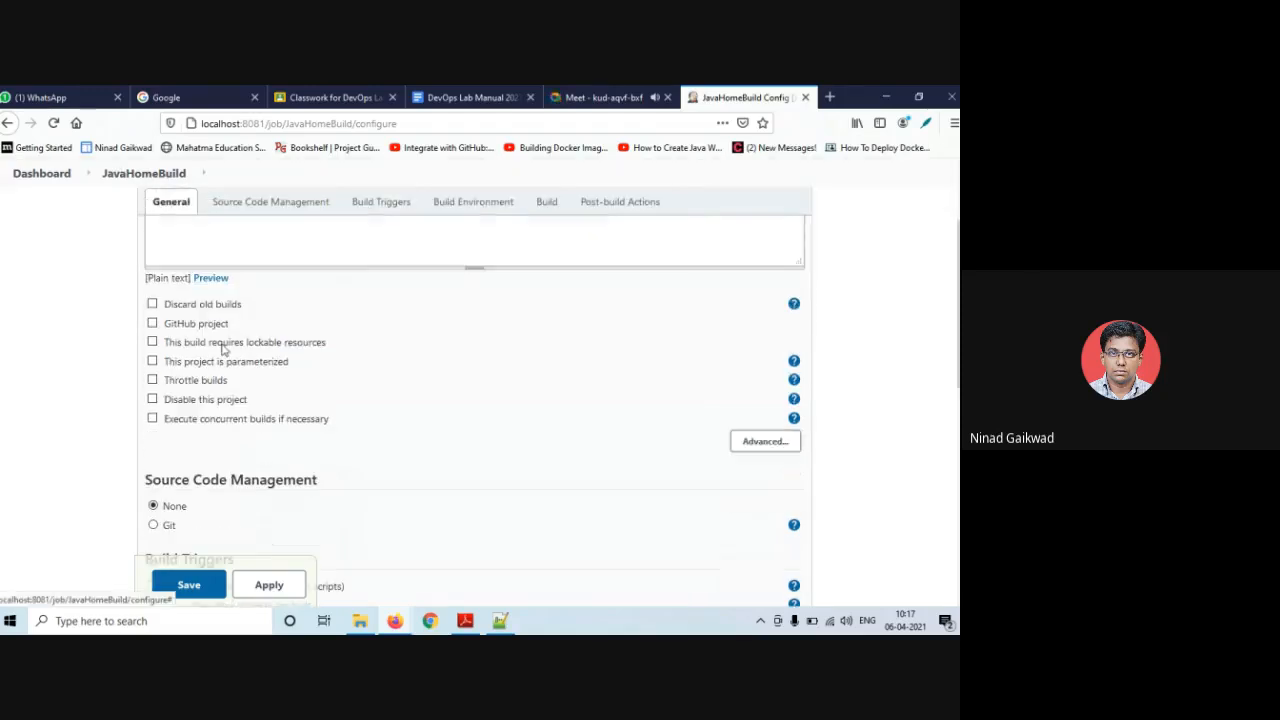
left_click(152, 324)
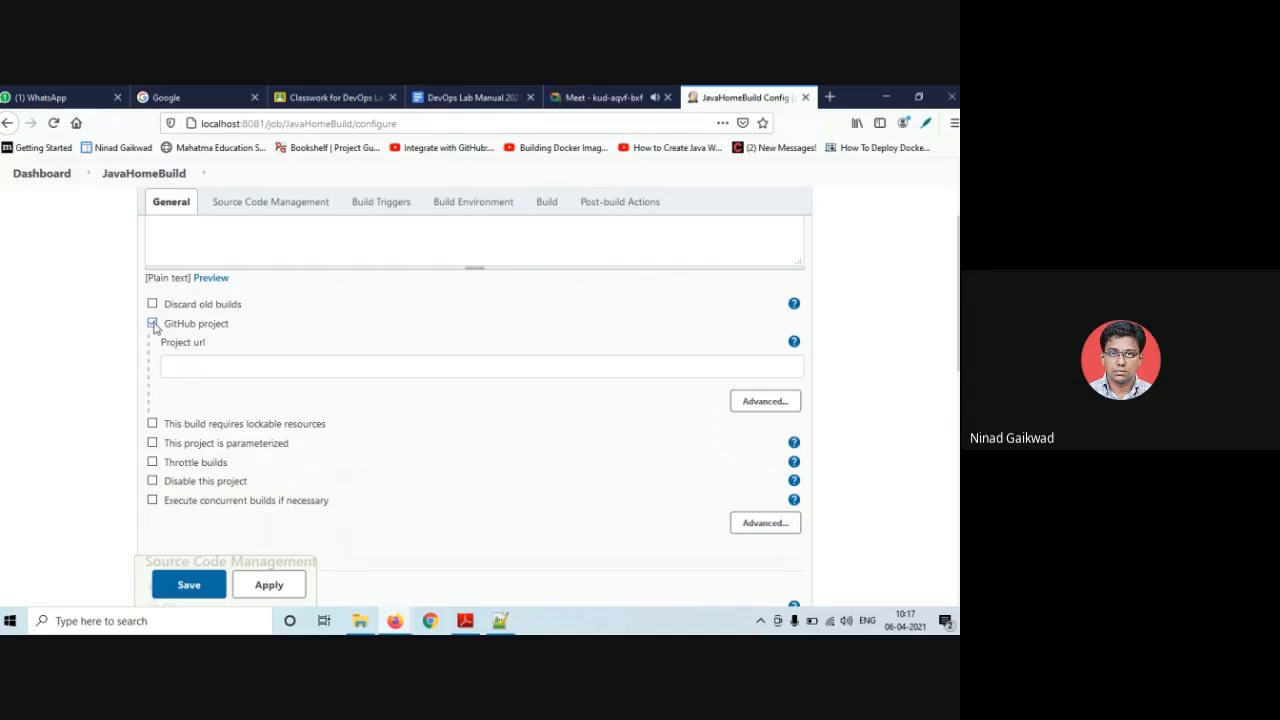
left_click(152, 324)
scroll(153, 330, "down", 3)
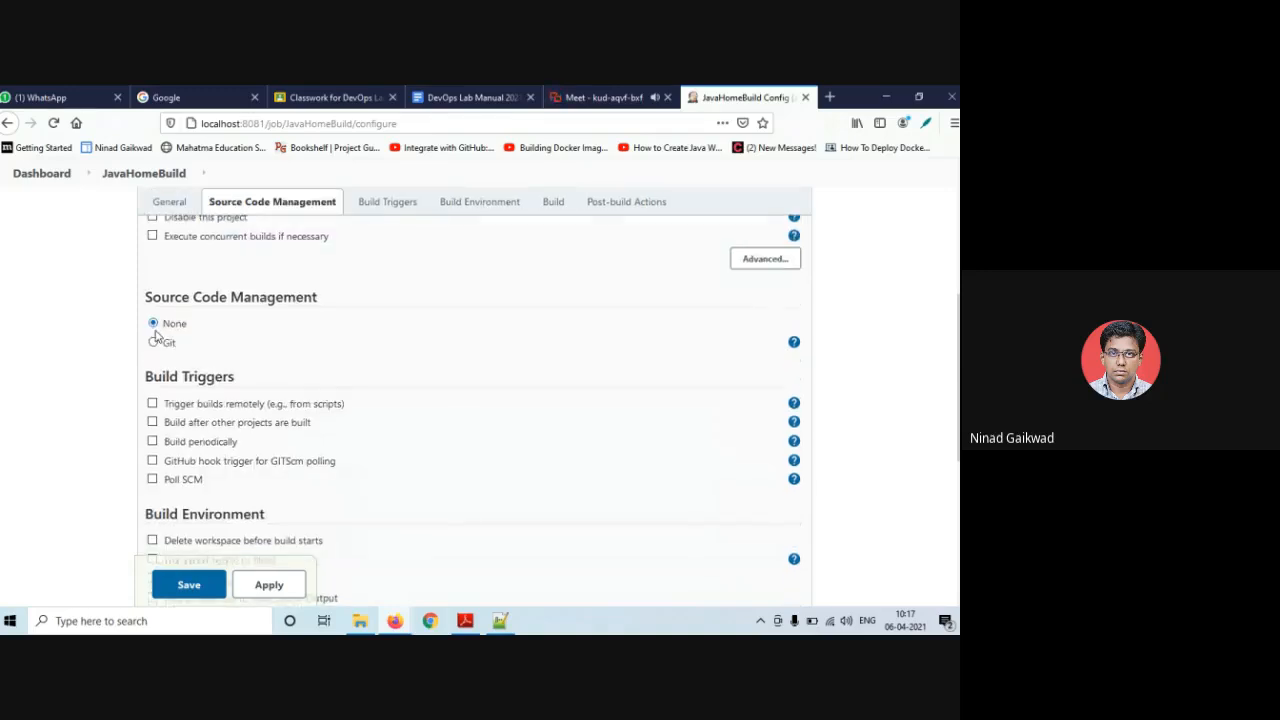
scroll(163, 347, "down", 1)
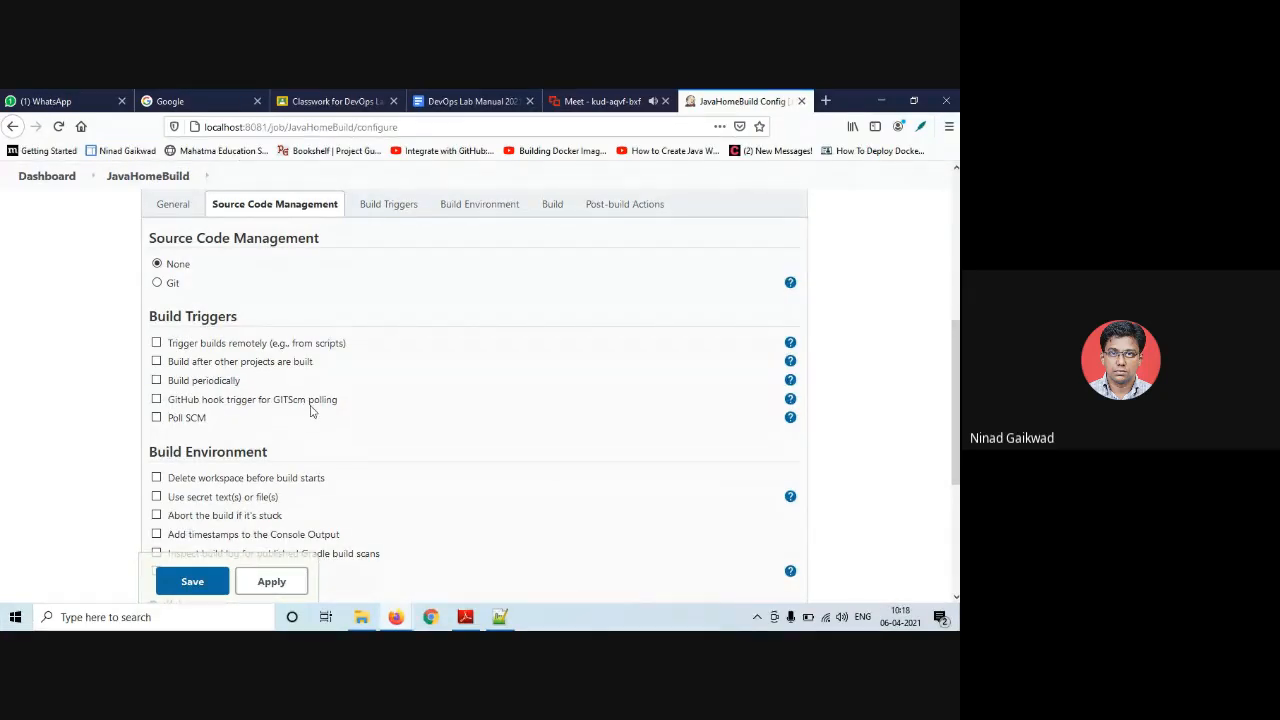
left_click(157, 419)
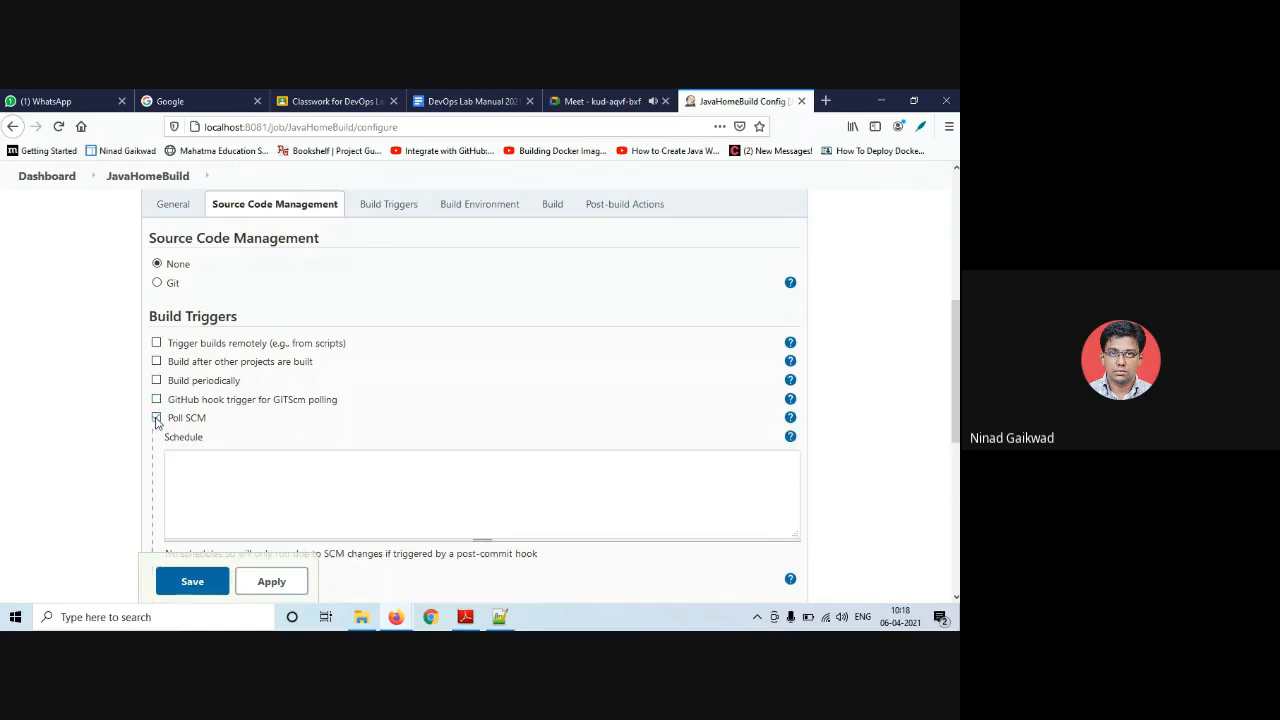
left_click(157, 419)
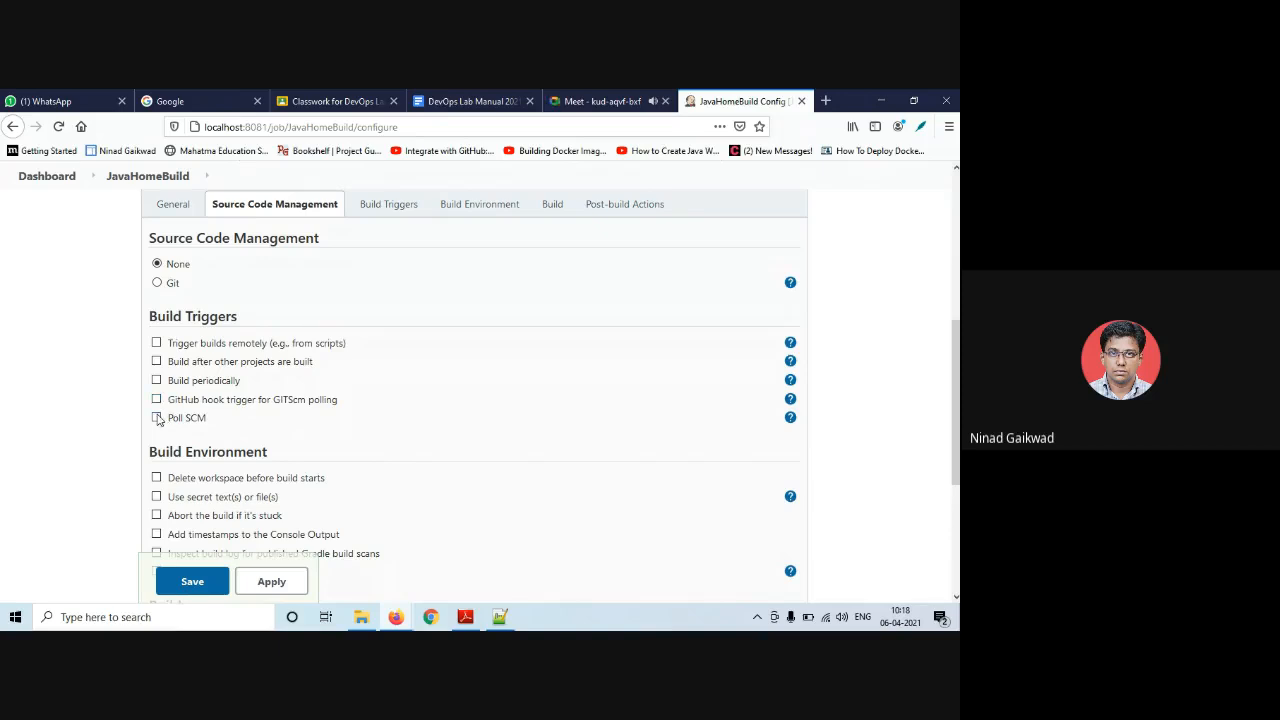
left_click(157, 419)
scroll(157, 419, "down", 1)
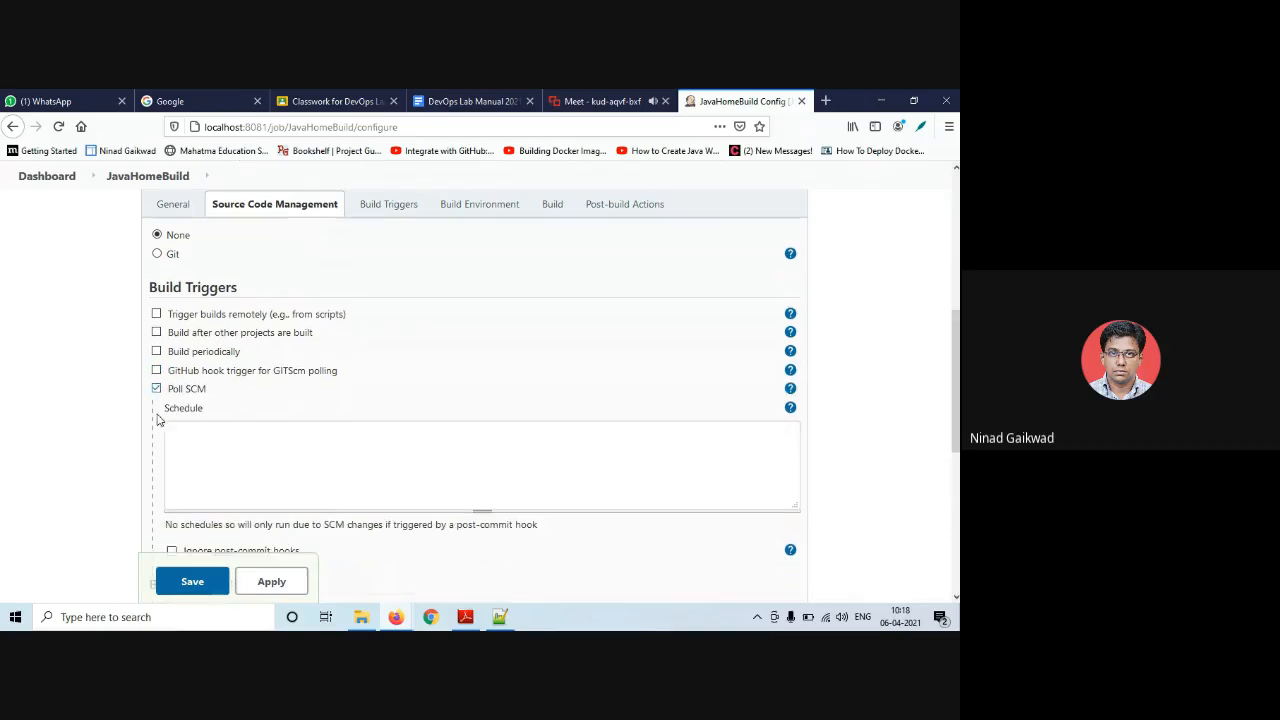
scroll(157, 419, "up", 1)
left_click(157, 419)
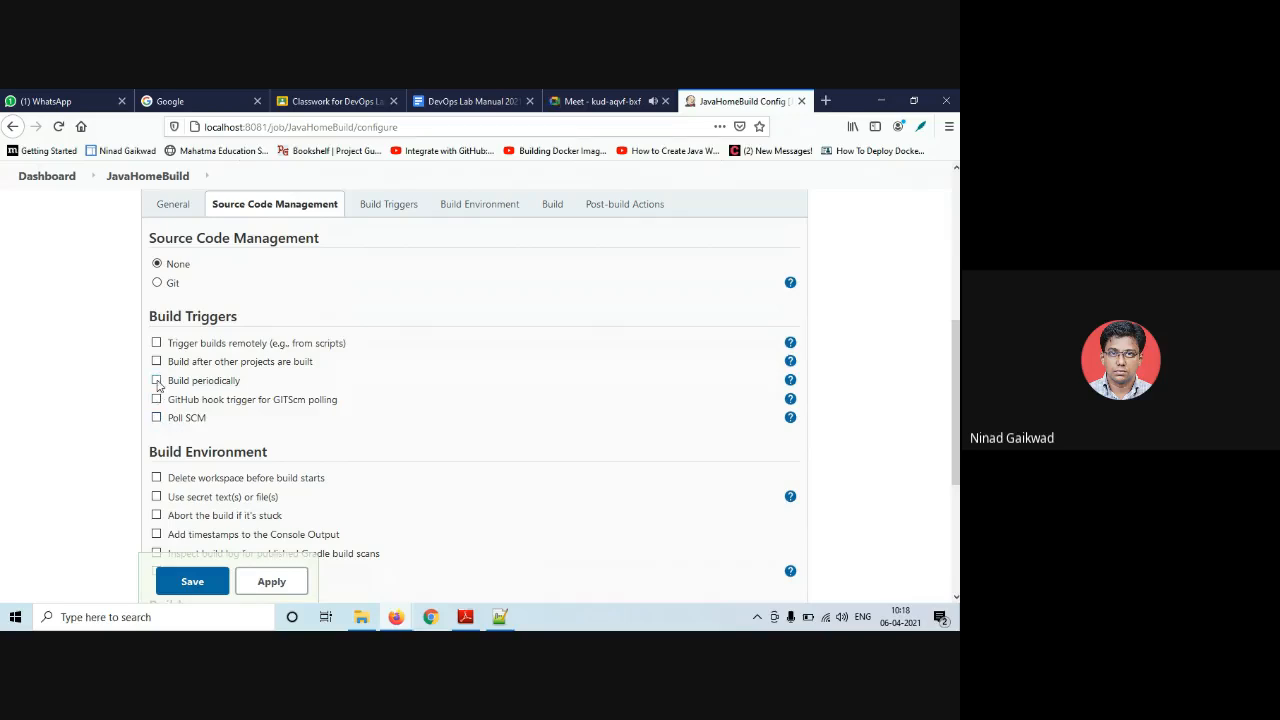
- Enable Build periodically and read the cron syntax help for the Schedule field
left_click(156, 381)
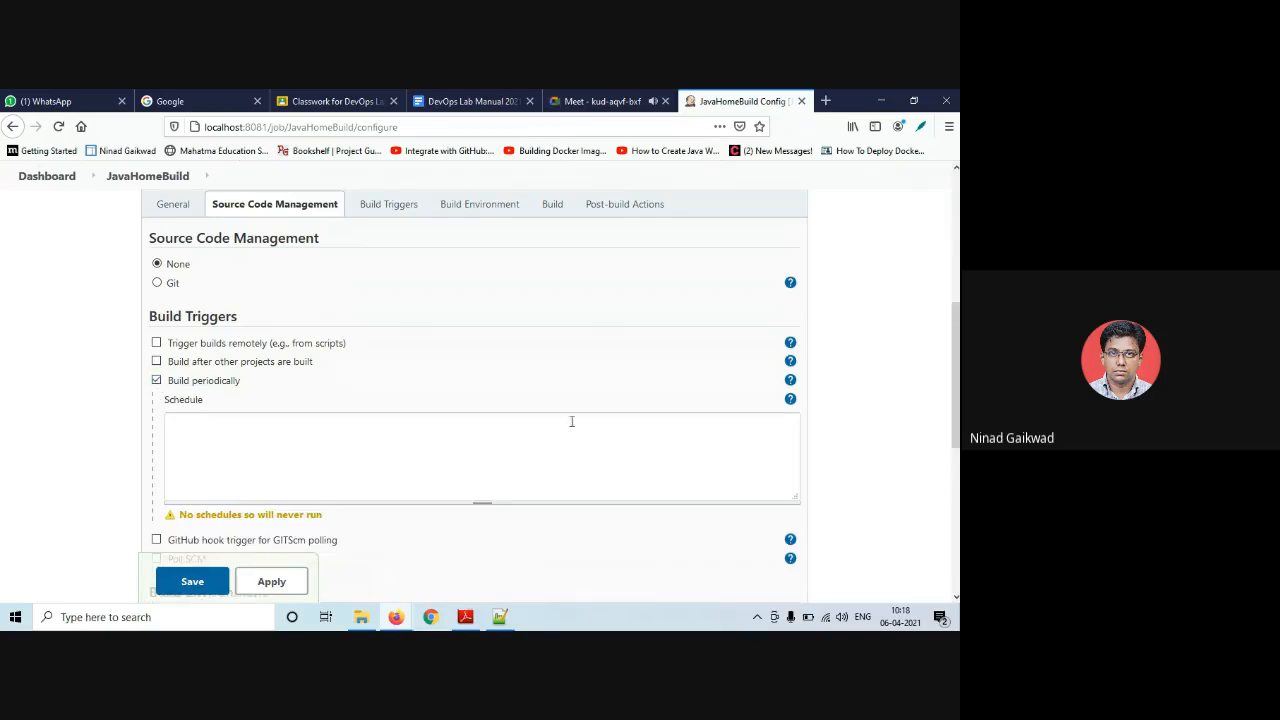
left_click(790, 399)
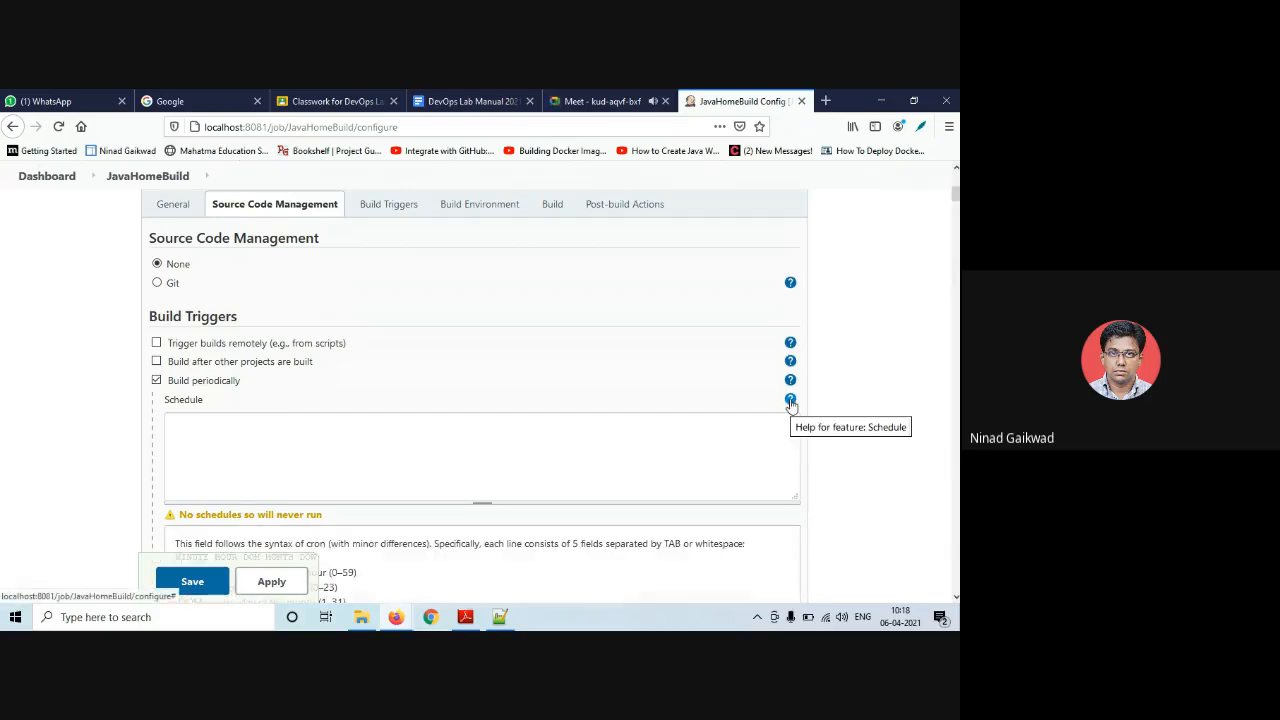
scroll(560, 446, "down", 2)
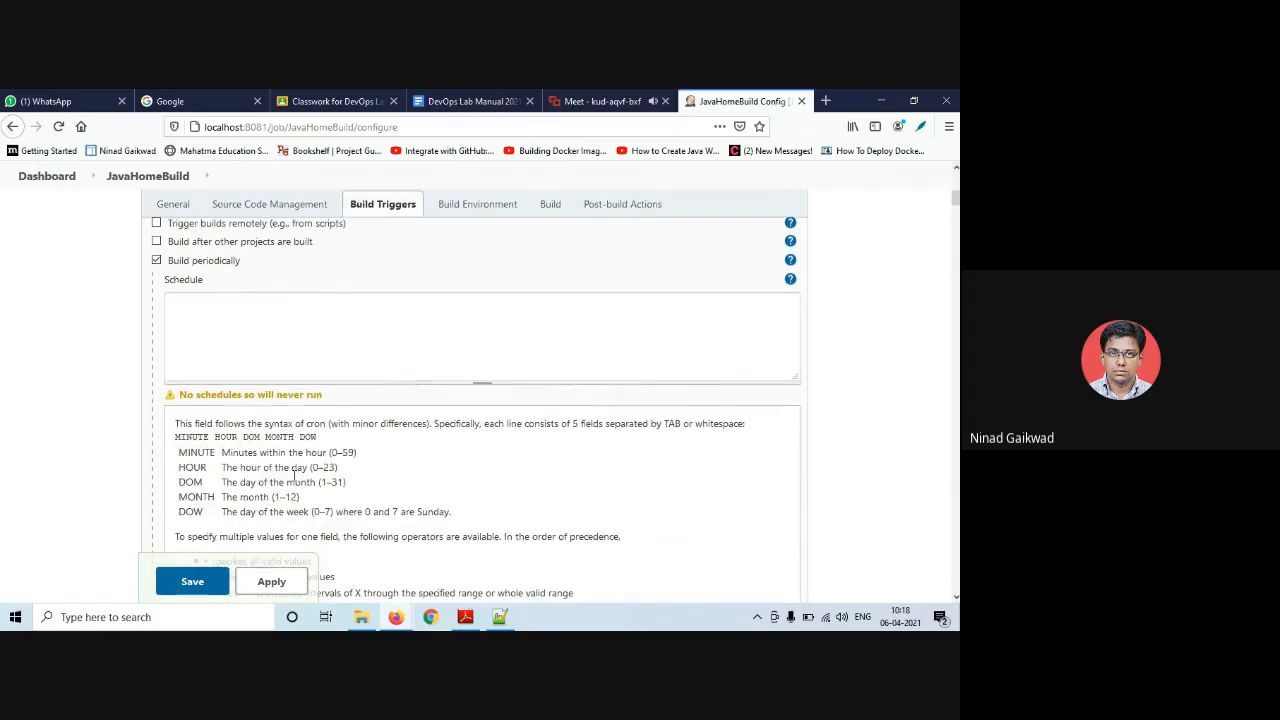
scroll(250, 460, "down", 2)
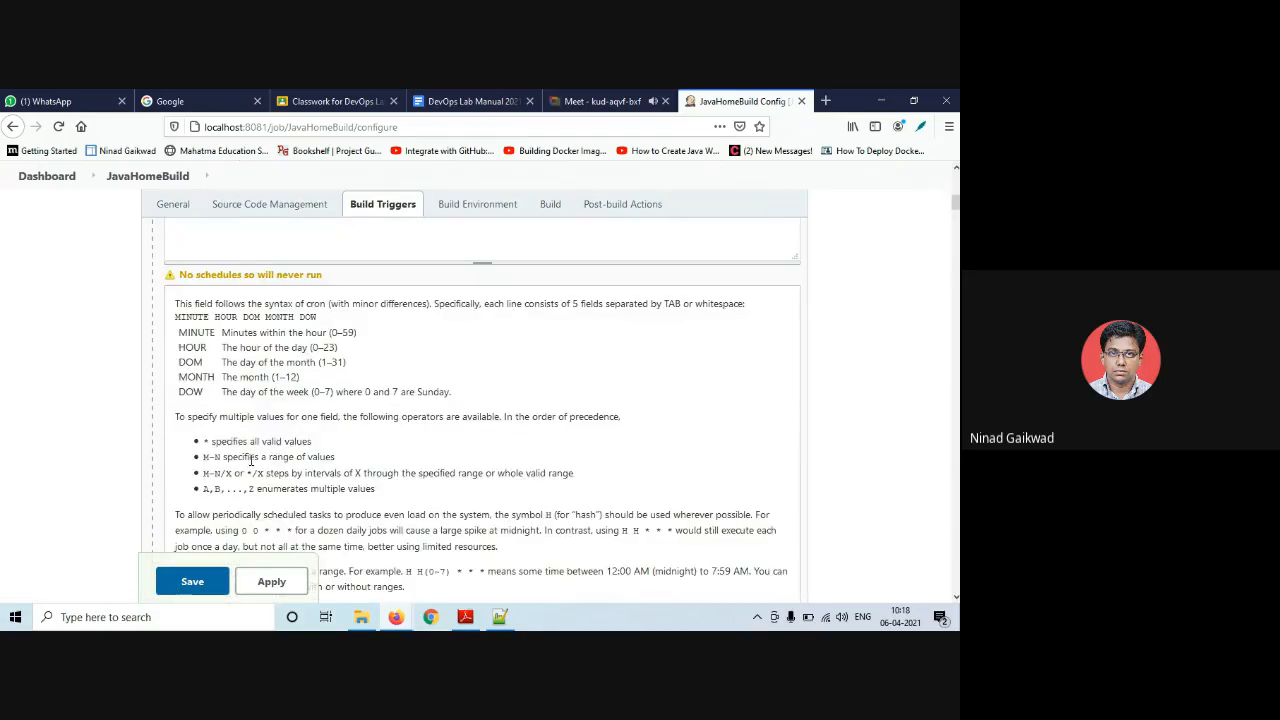
scroll(265, 408, "down", 2)
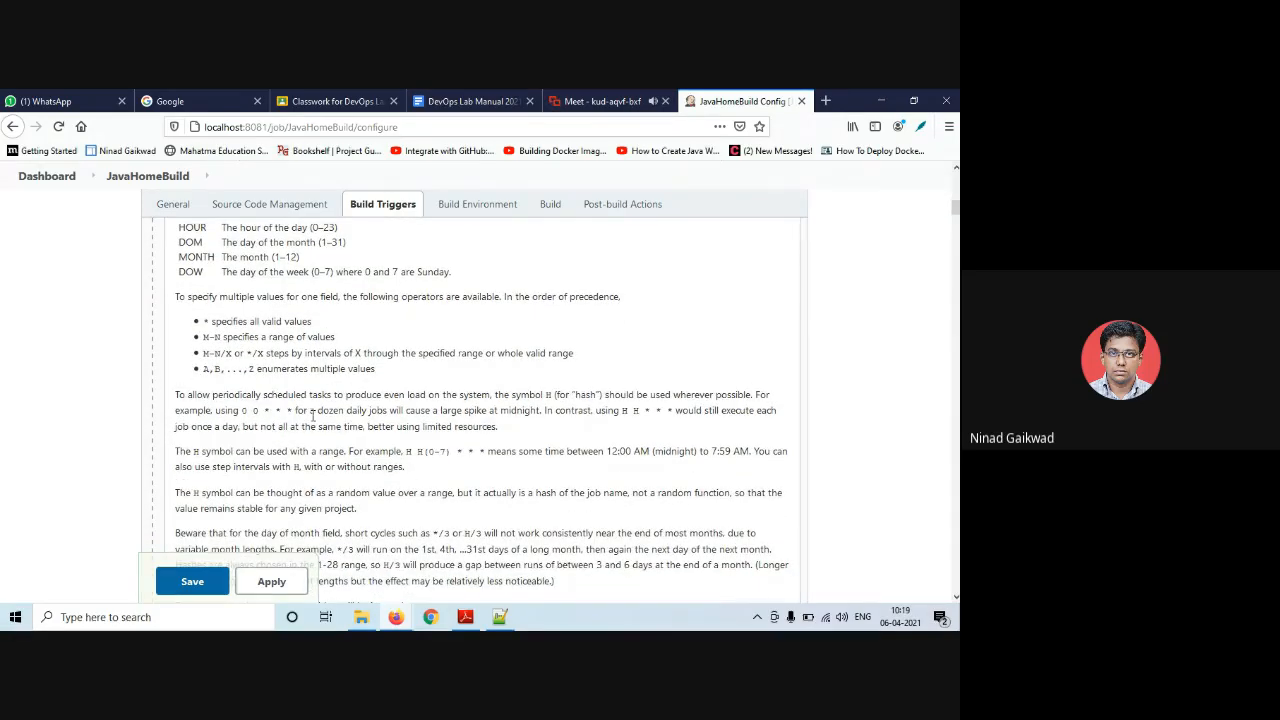
scroll(455, 422, "down", 4)
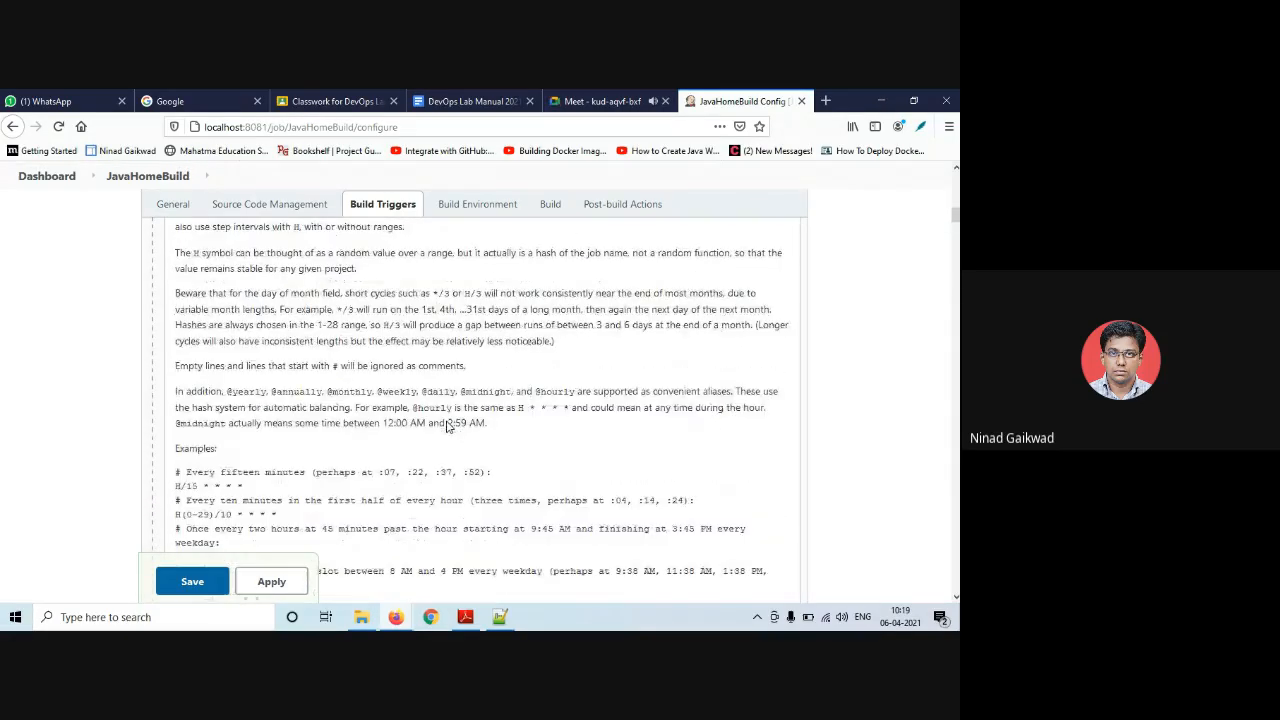
scroll(447, 425, "down", 3)
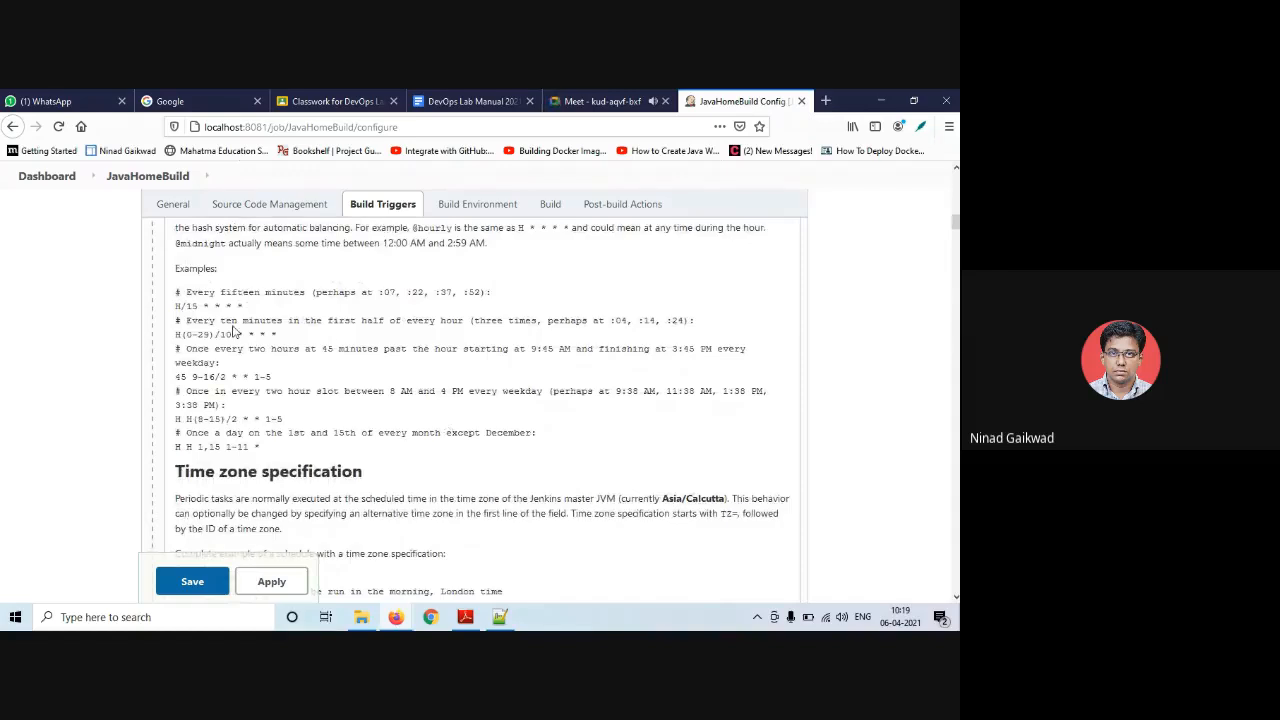
scroll(355, 360, "up", 15)
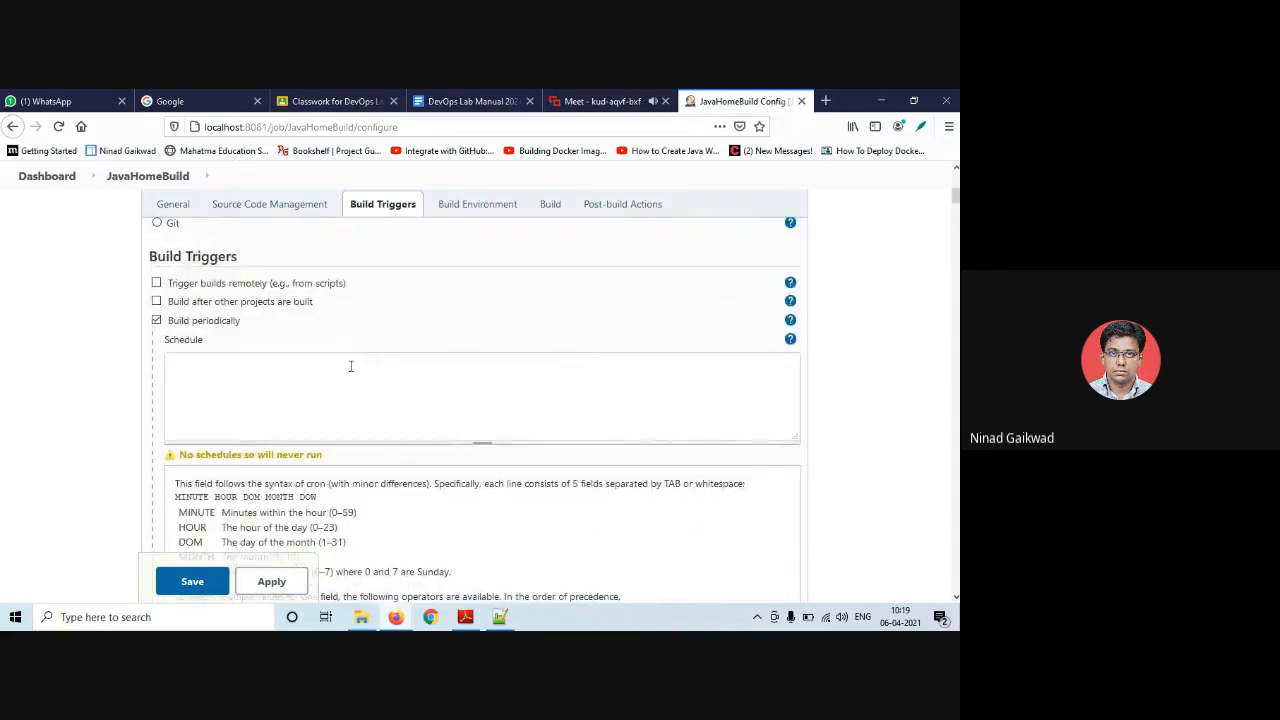
left_click(319, 376)
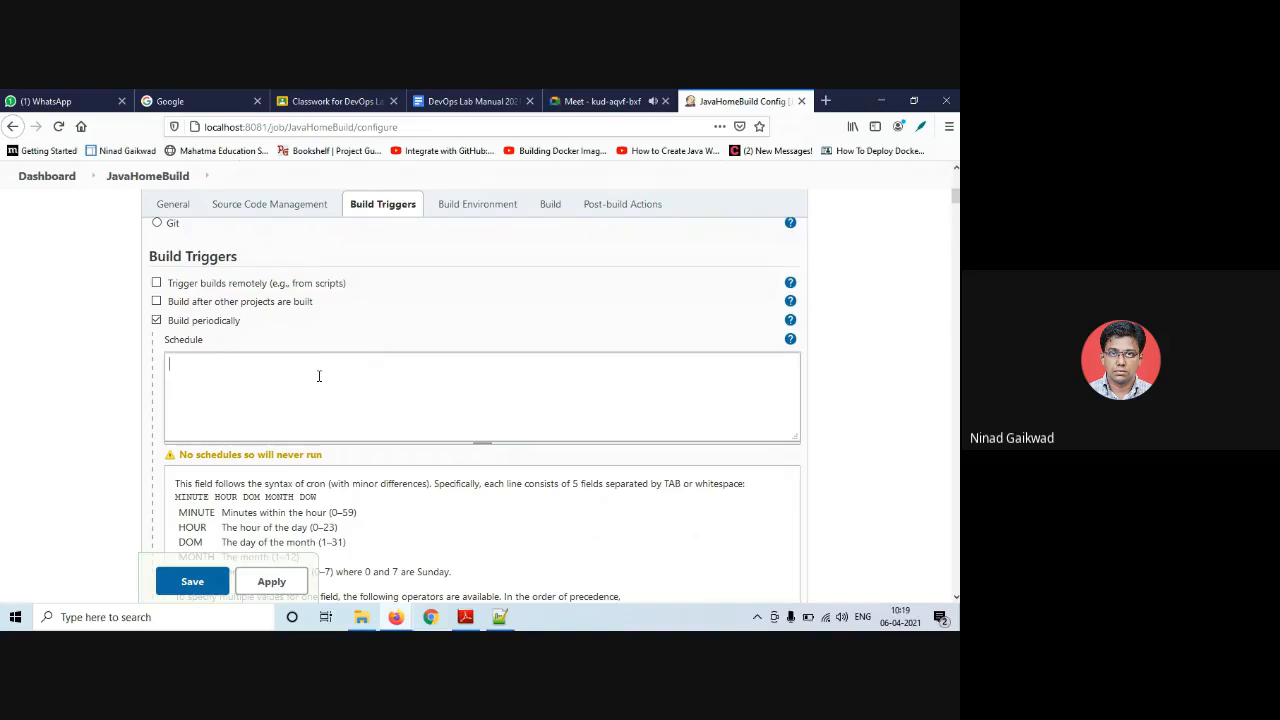
- Set the build schedule to '* * * * *', review the every-minute warning, and hide the cron help
type("* * * * *")
left_click(360, 462)
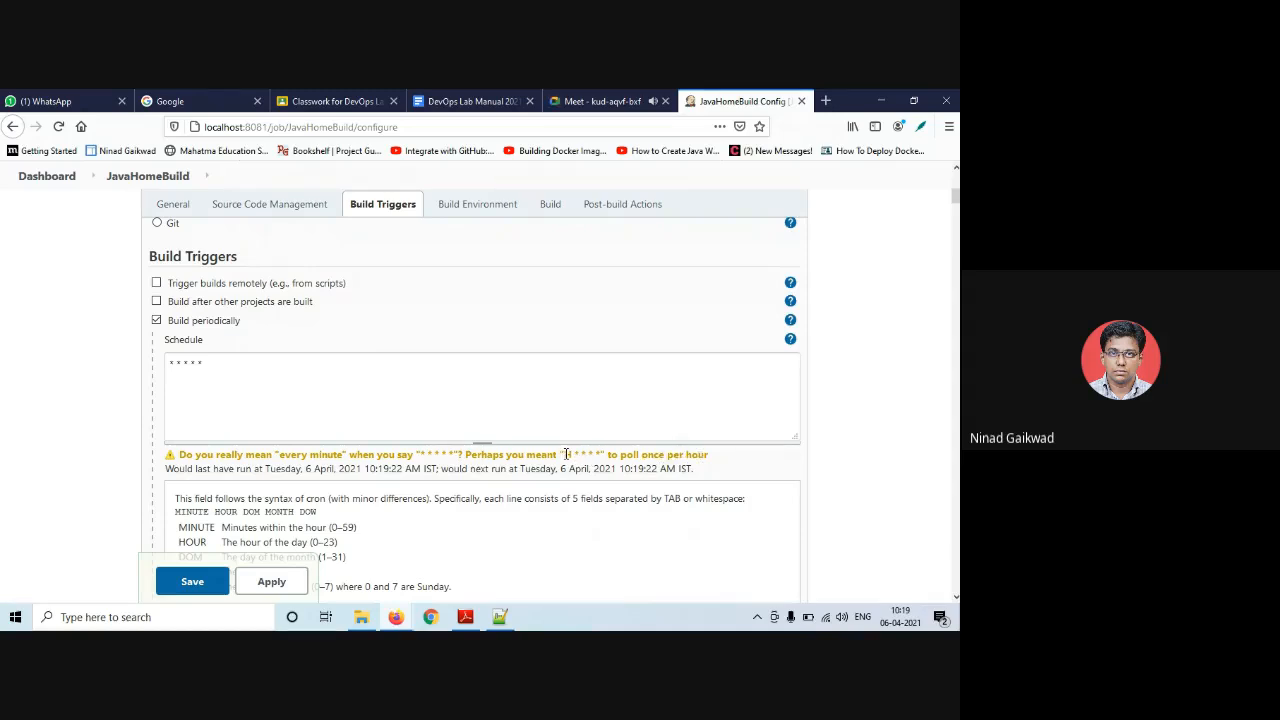
left_click_drag(564, 454, 602, 454)
left_click(388, 387)
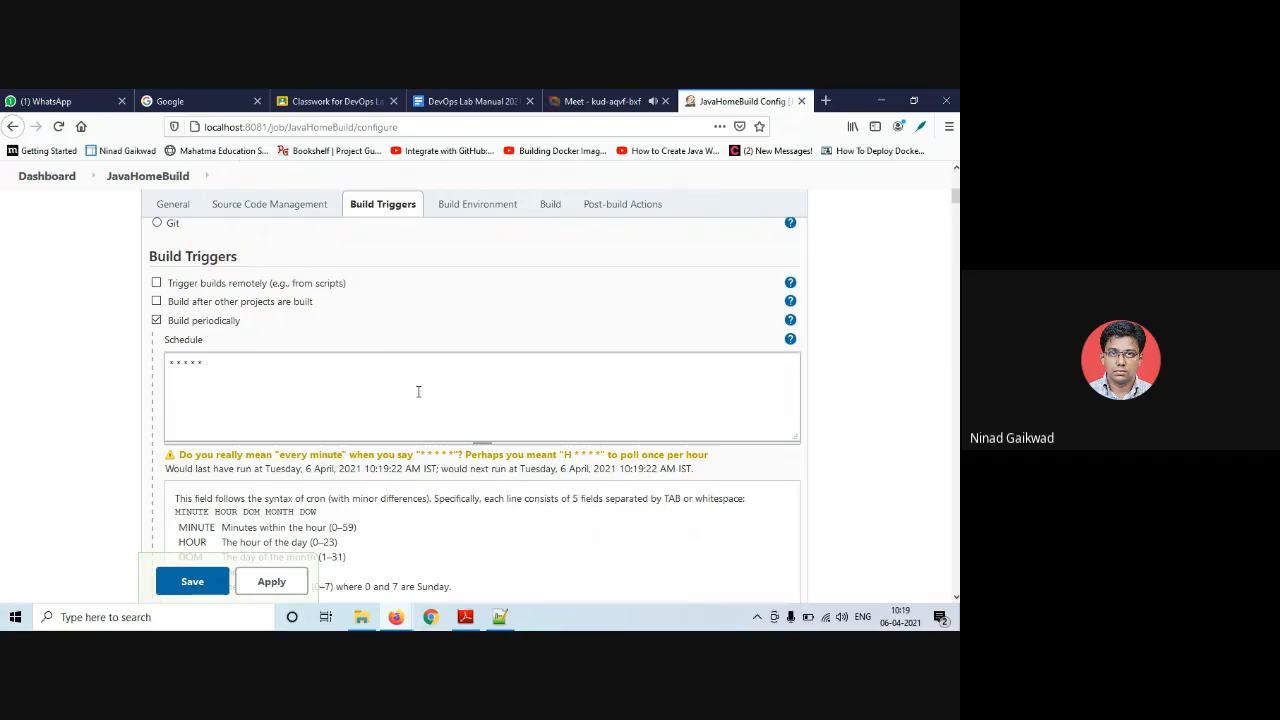
scroll(418, 391, "down", 1)
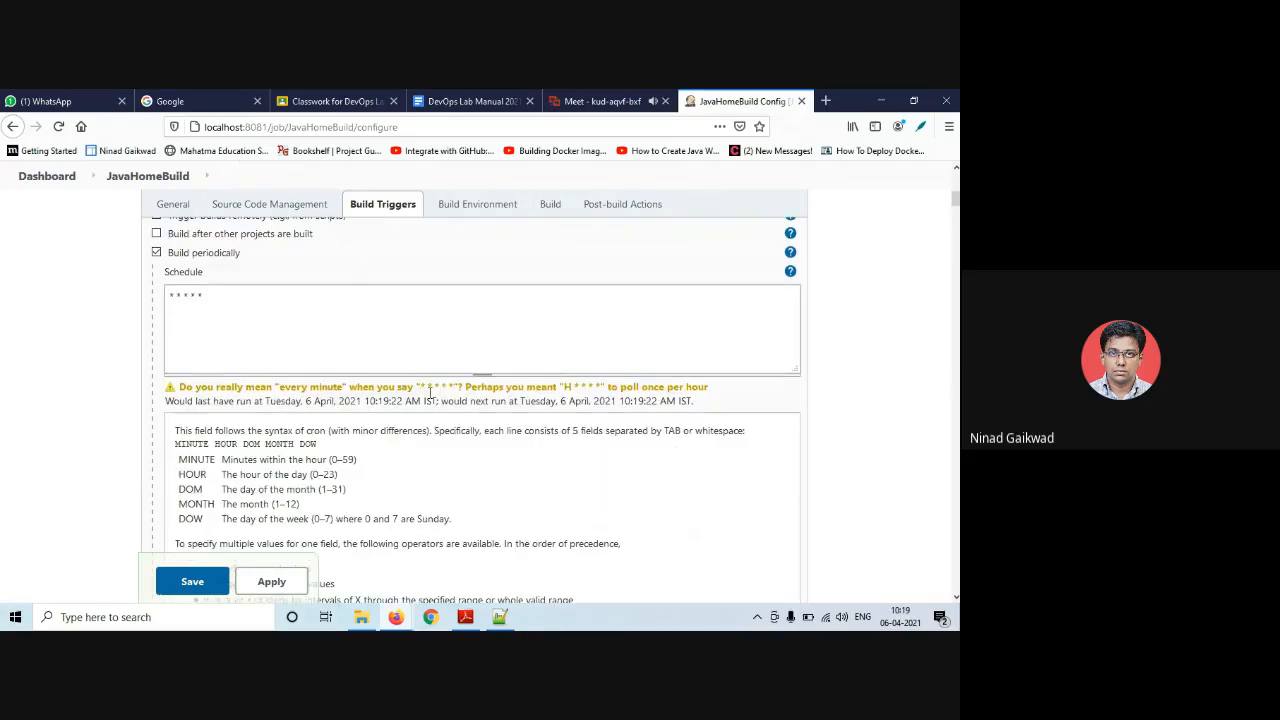
scroll(600, 350, "up", 1)
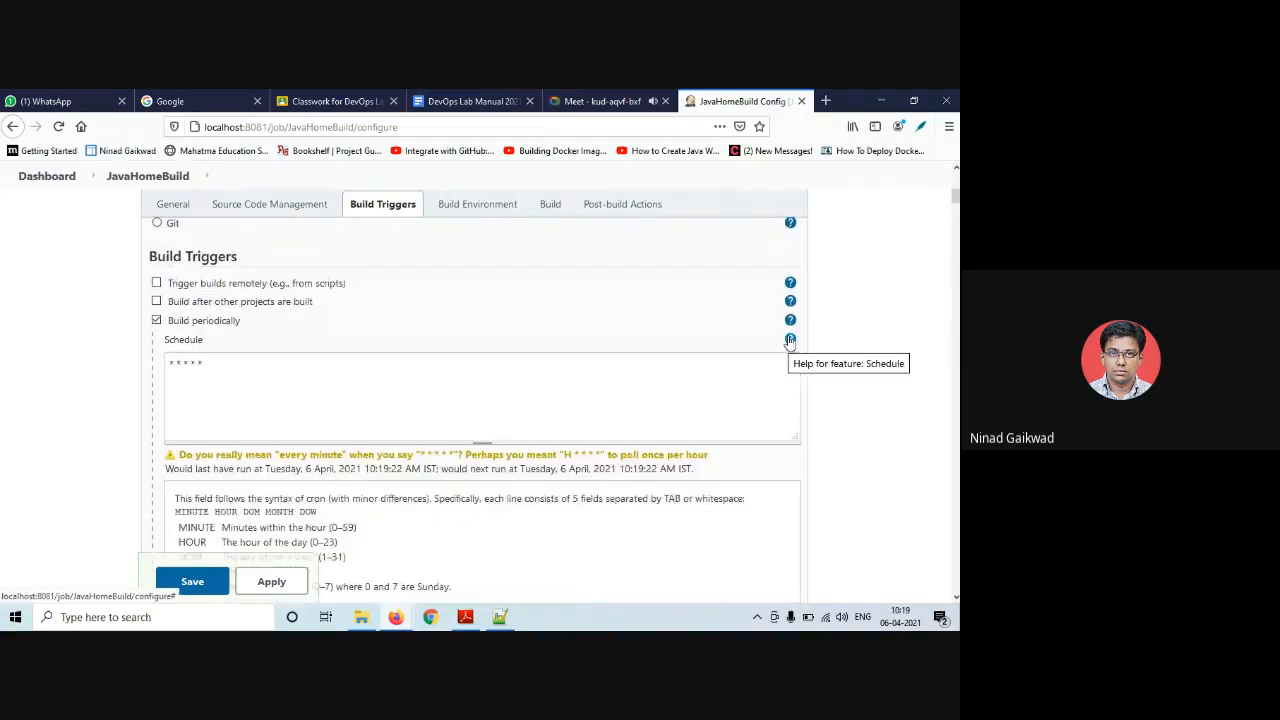
left_click(790, 339)
scroll(460, 449, "down", 3)
scroll(303, 432, "down", 1)
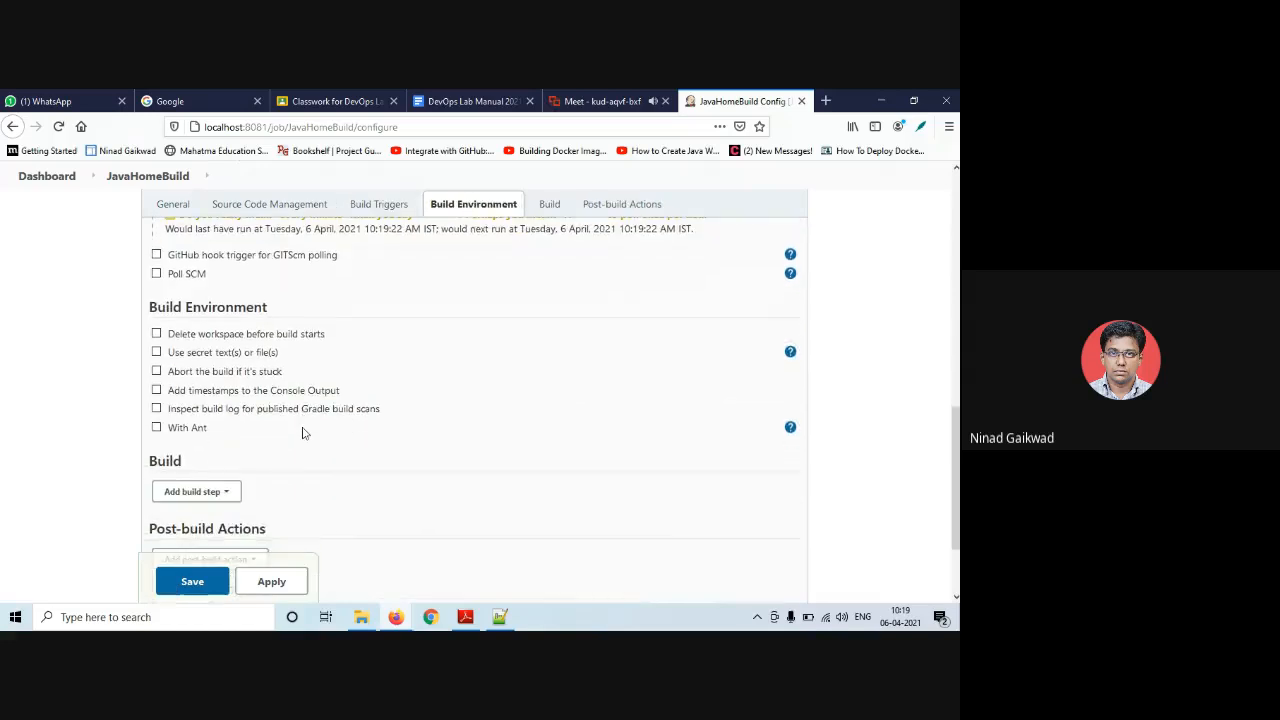
- Add an empty Execute Windows batch command step to JavaHomeBuild's Build section
left_click(156, 336)
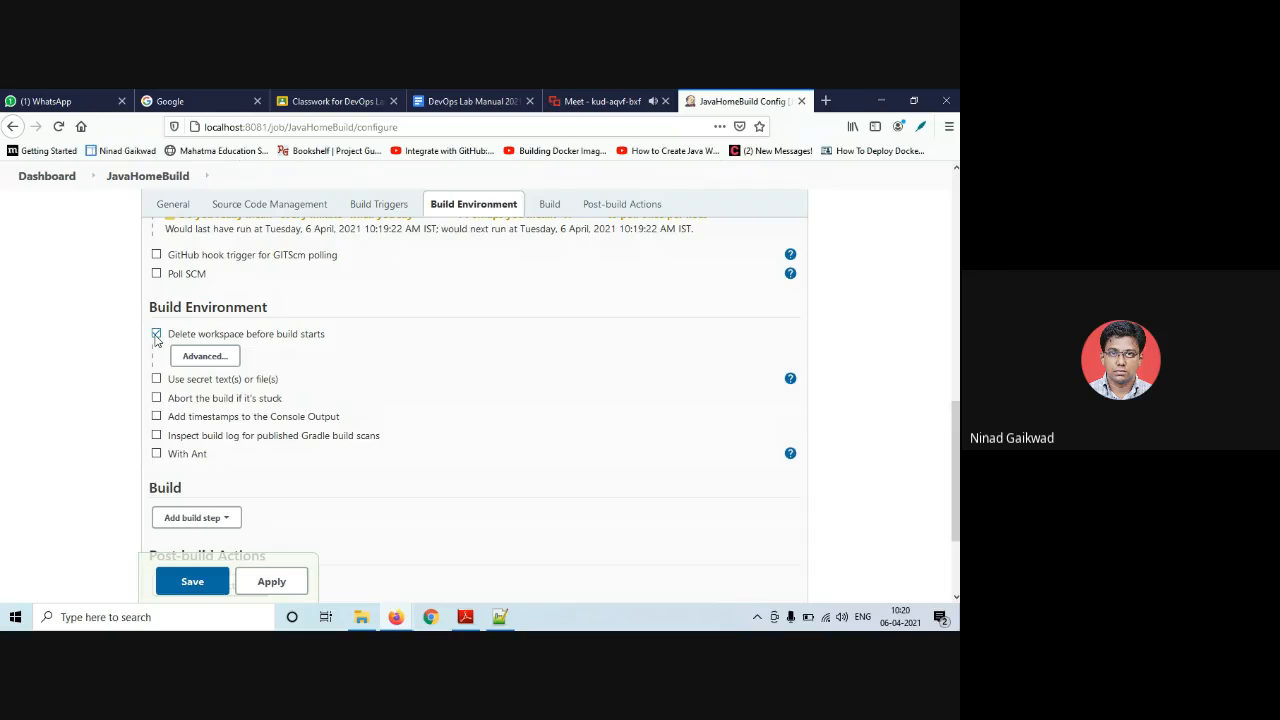
left_click(156, 335)
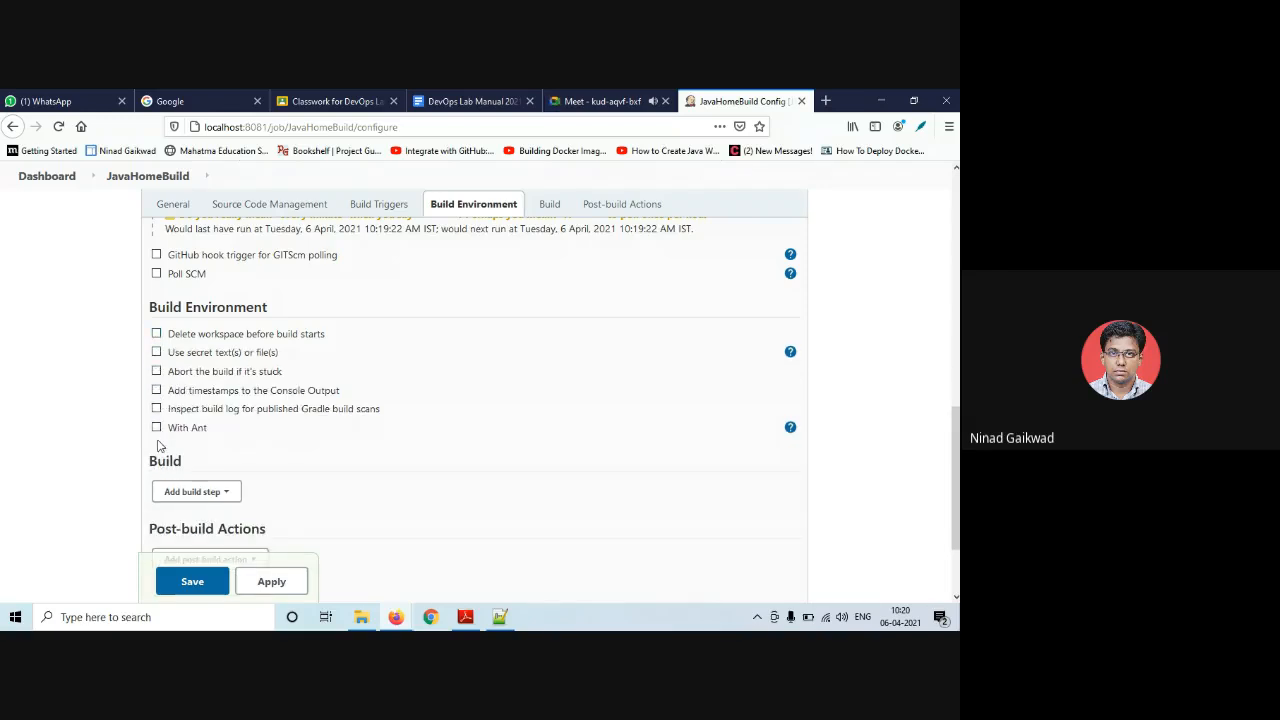
scroll(166, 430, "down", 2)
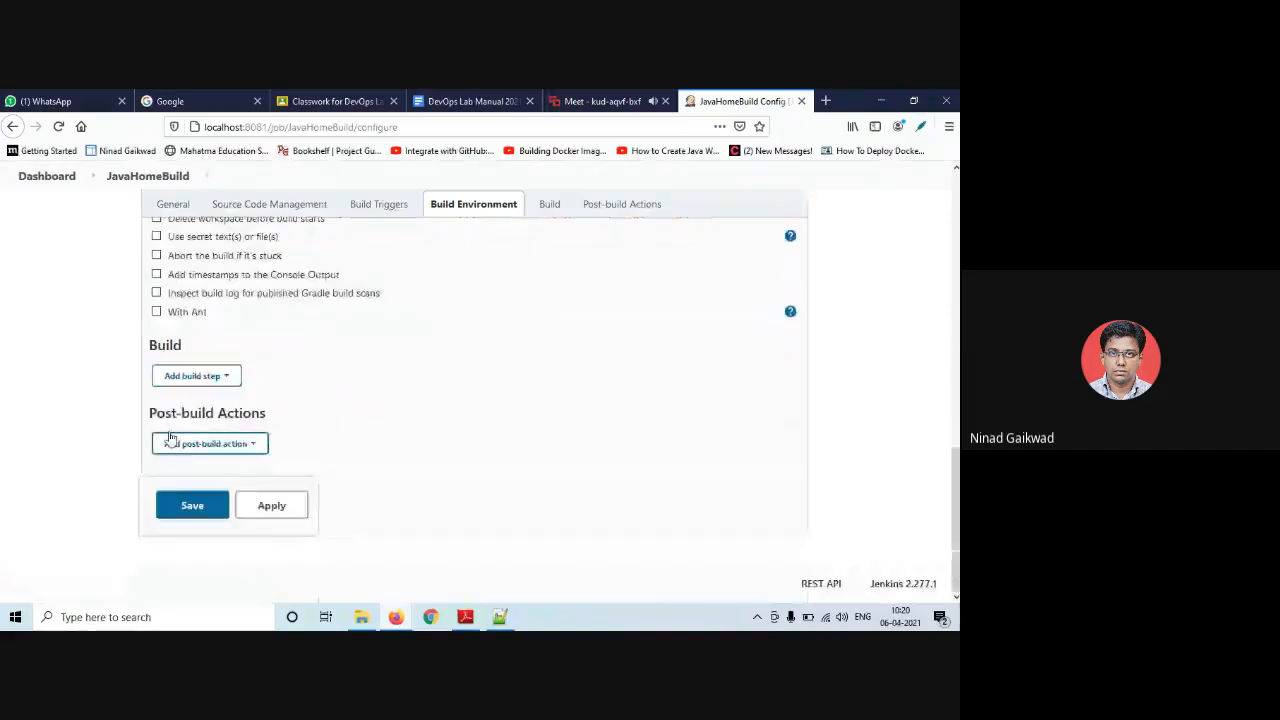
left_click(196, 384)
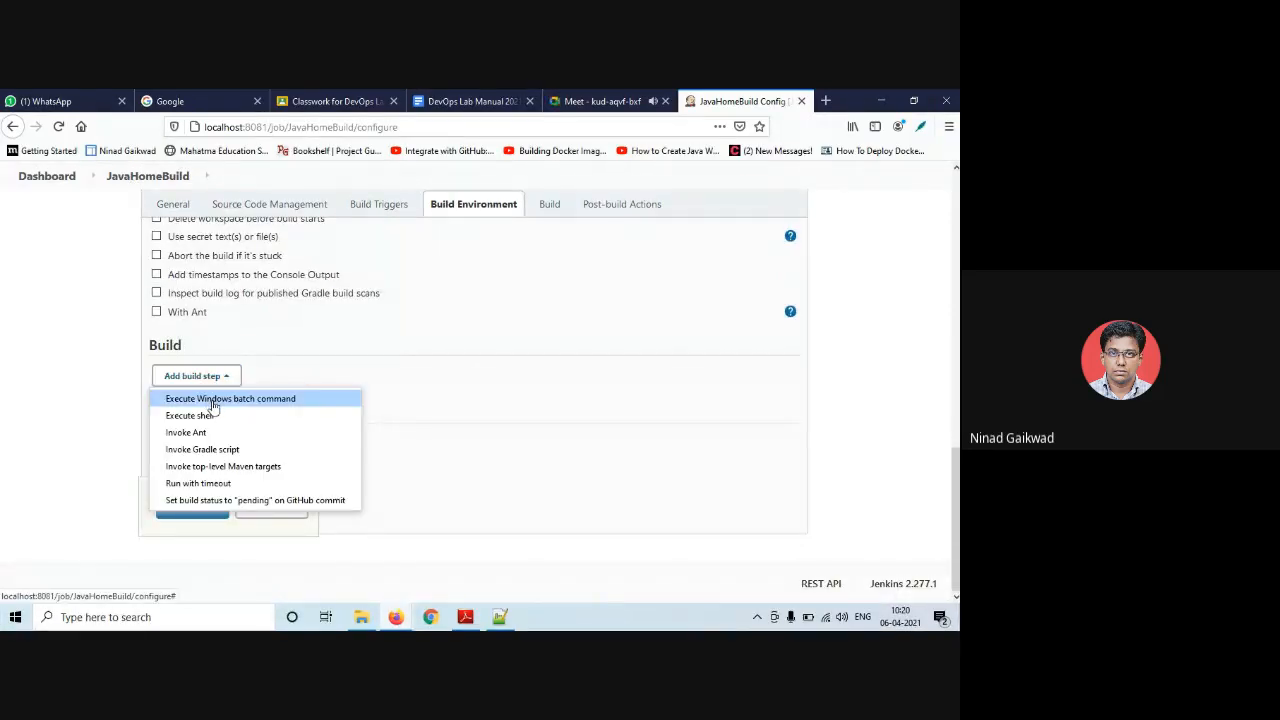
left_click(212, 400)
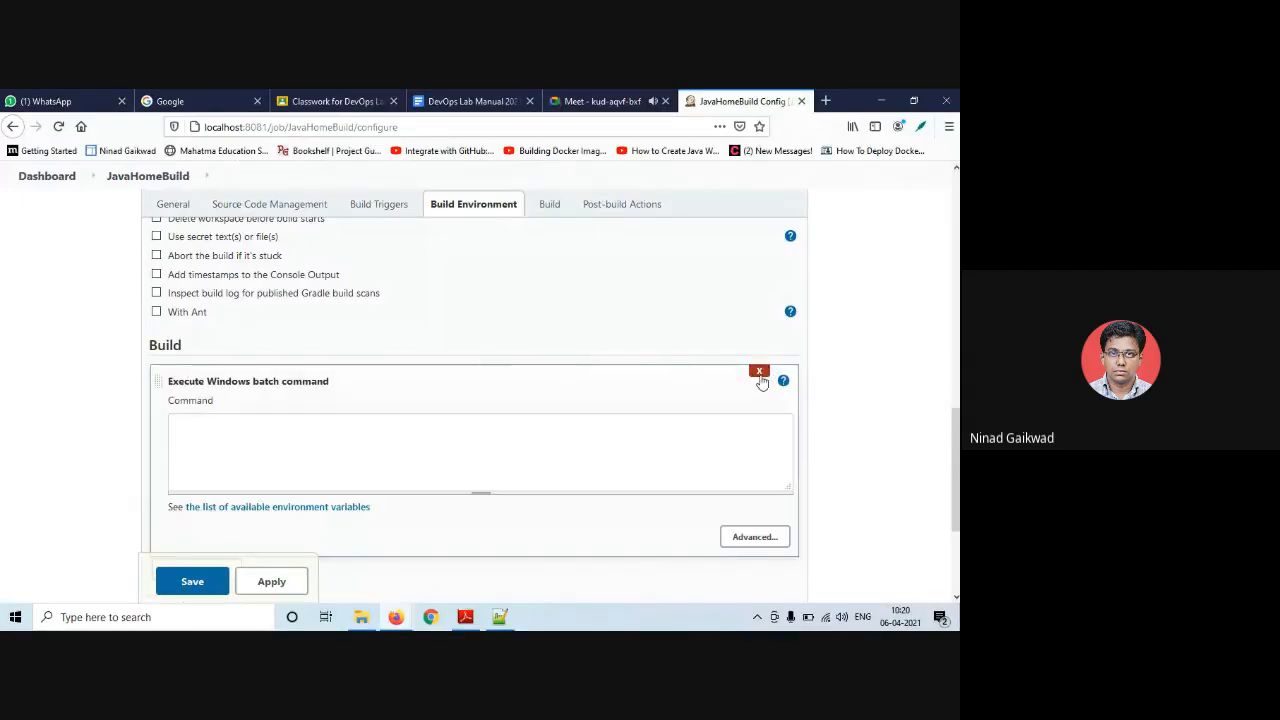
left_click(759, 371)
left_click(224, 378)
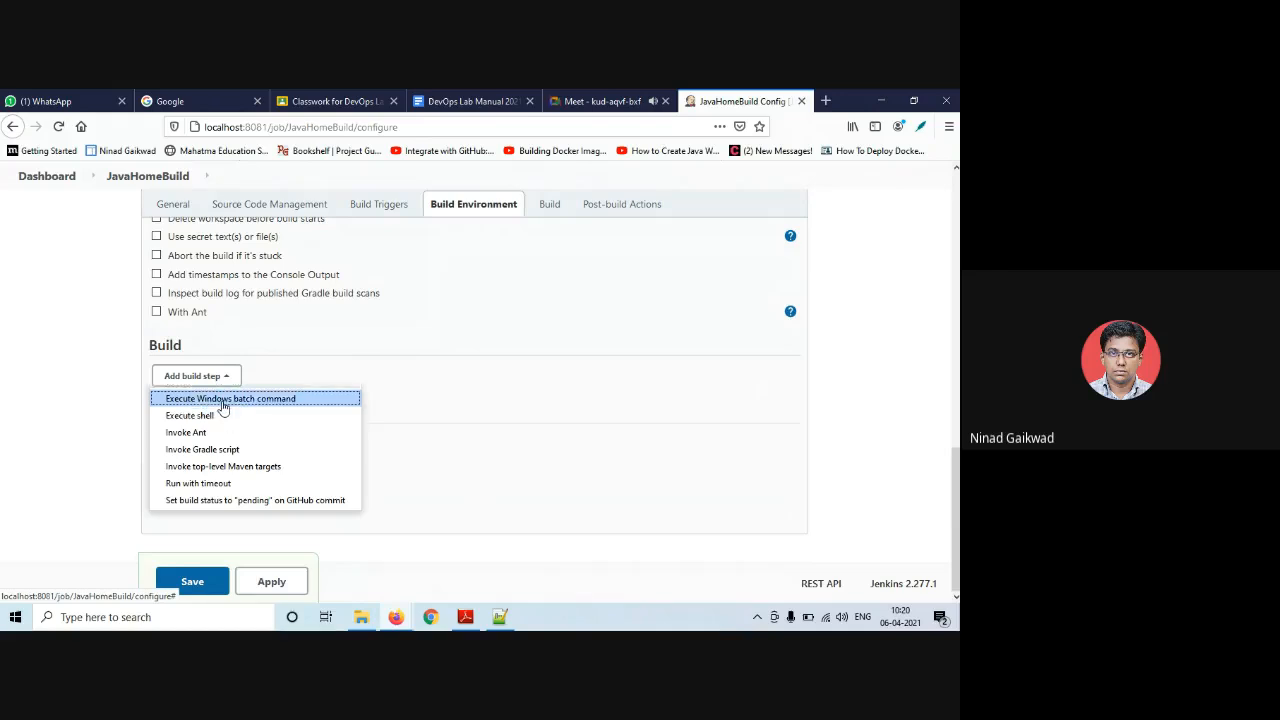
left_click(223, 400)
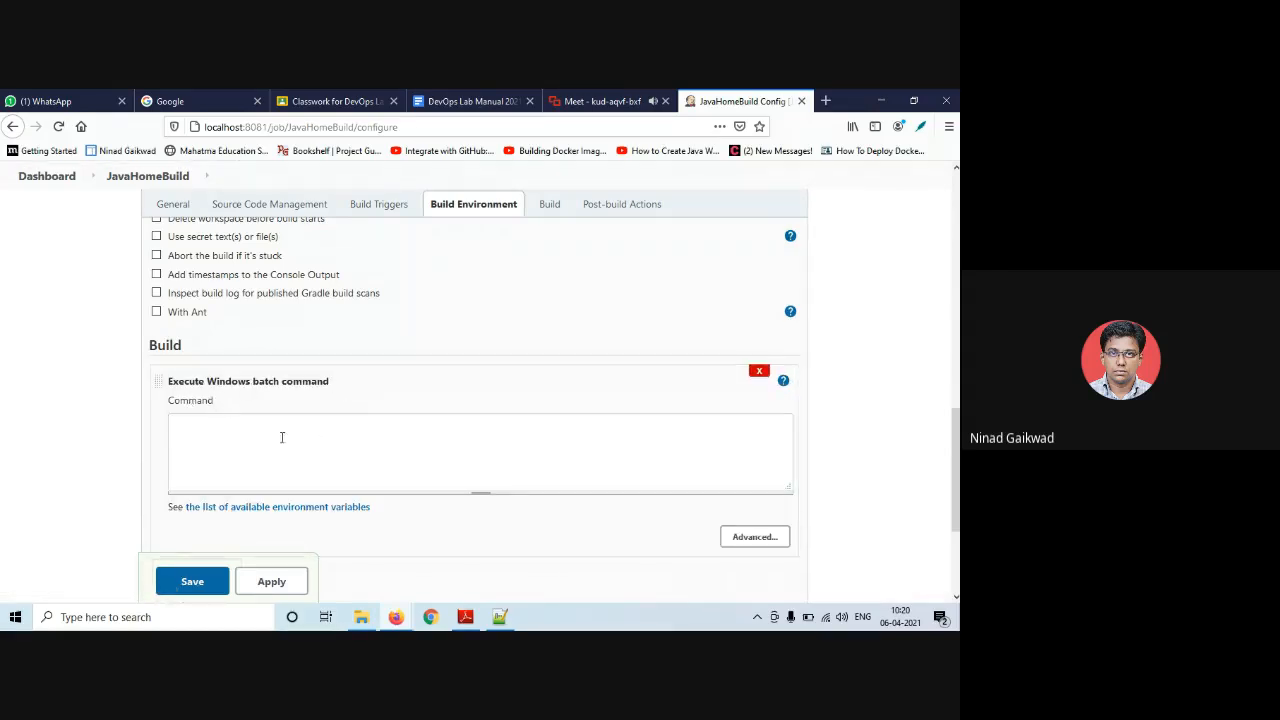
- Enter a first command line that changes into the Desktop Exp7 folder
left_click(257, 428)
type("cd")
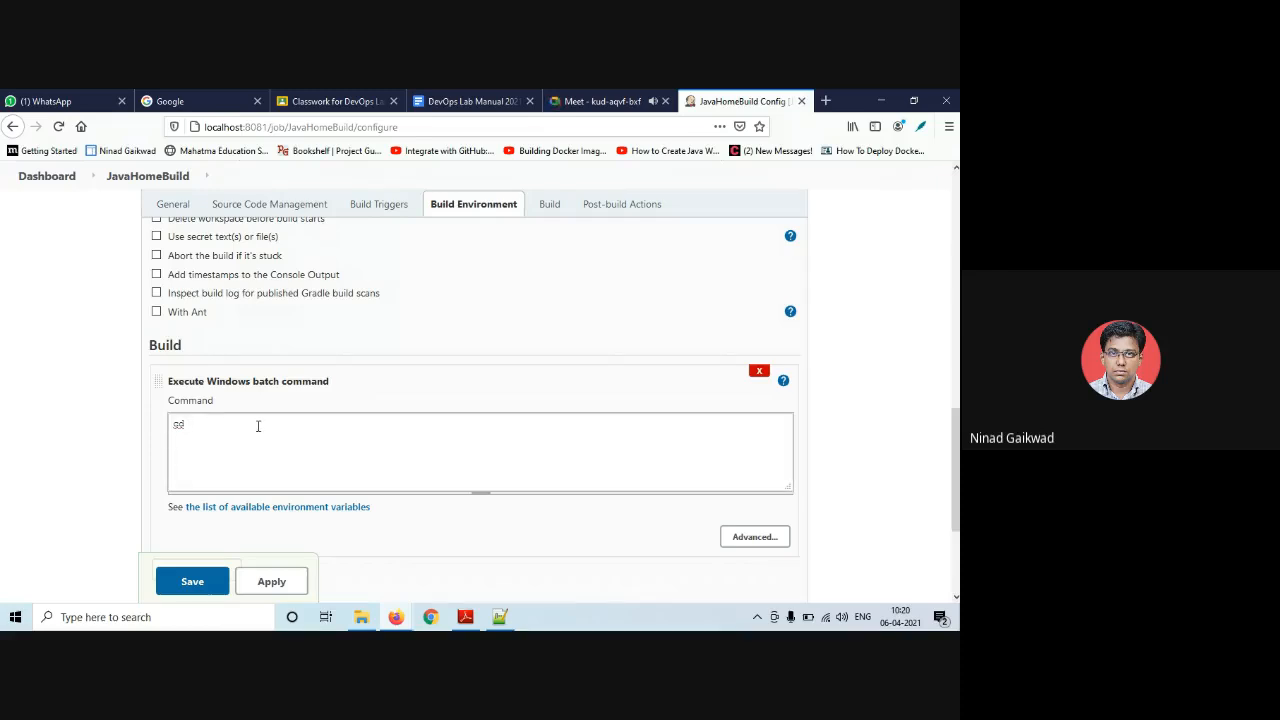
right_click(258, 427)
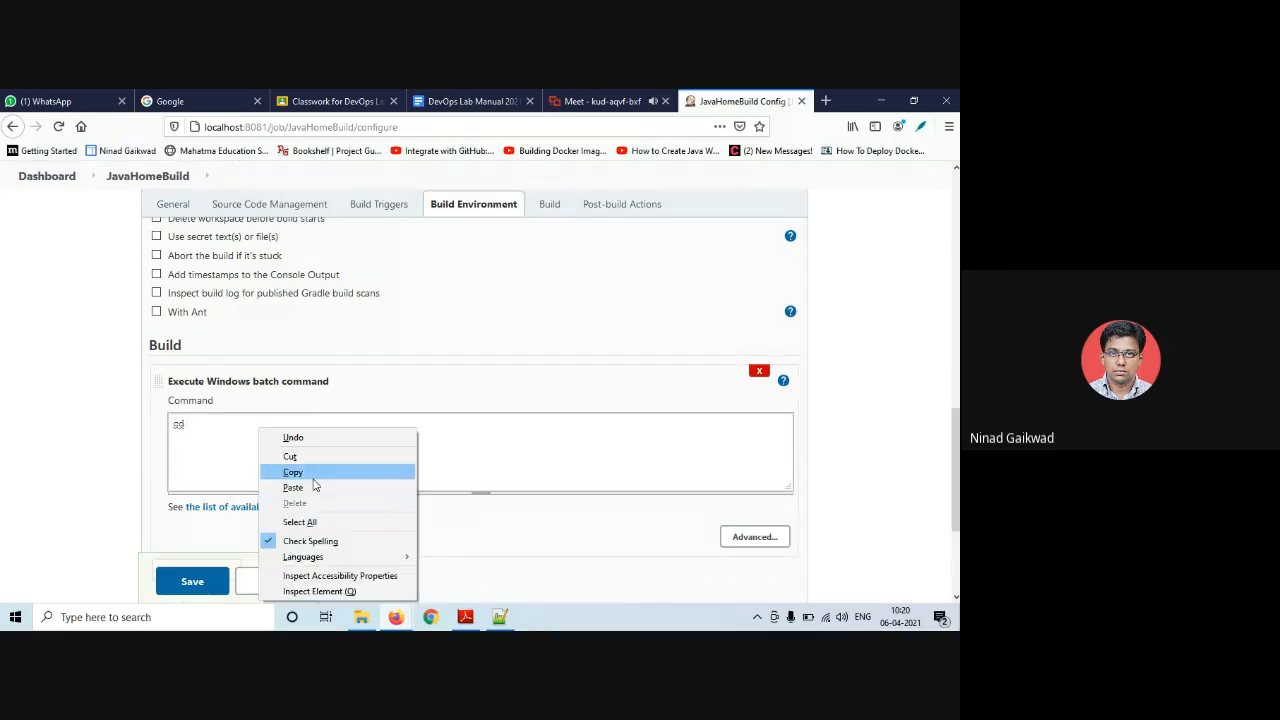
left_click(313, 486)
key("Return")
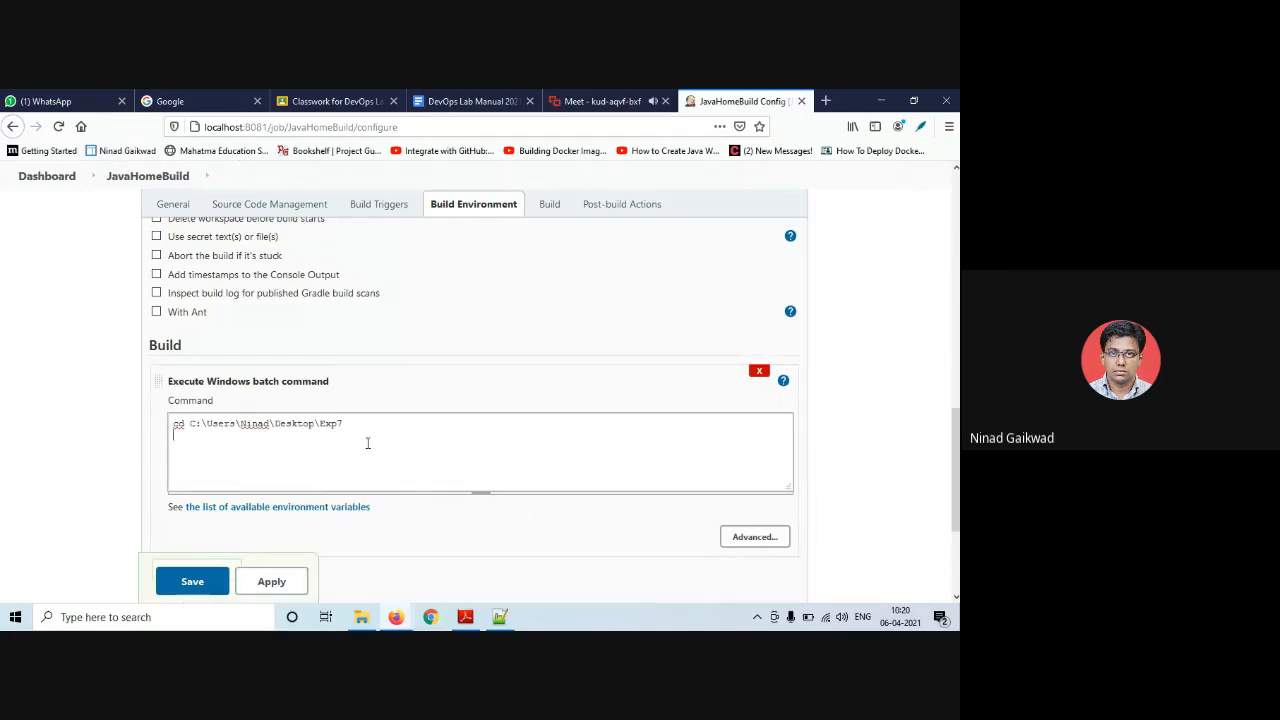
left_click(361, 617)
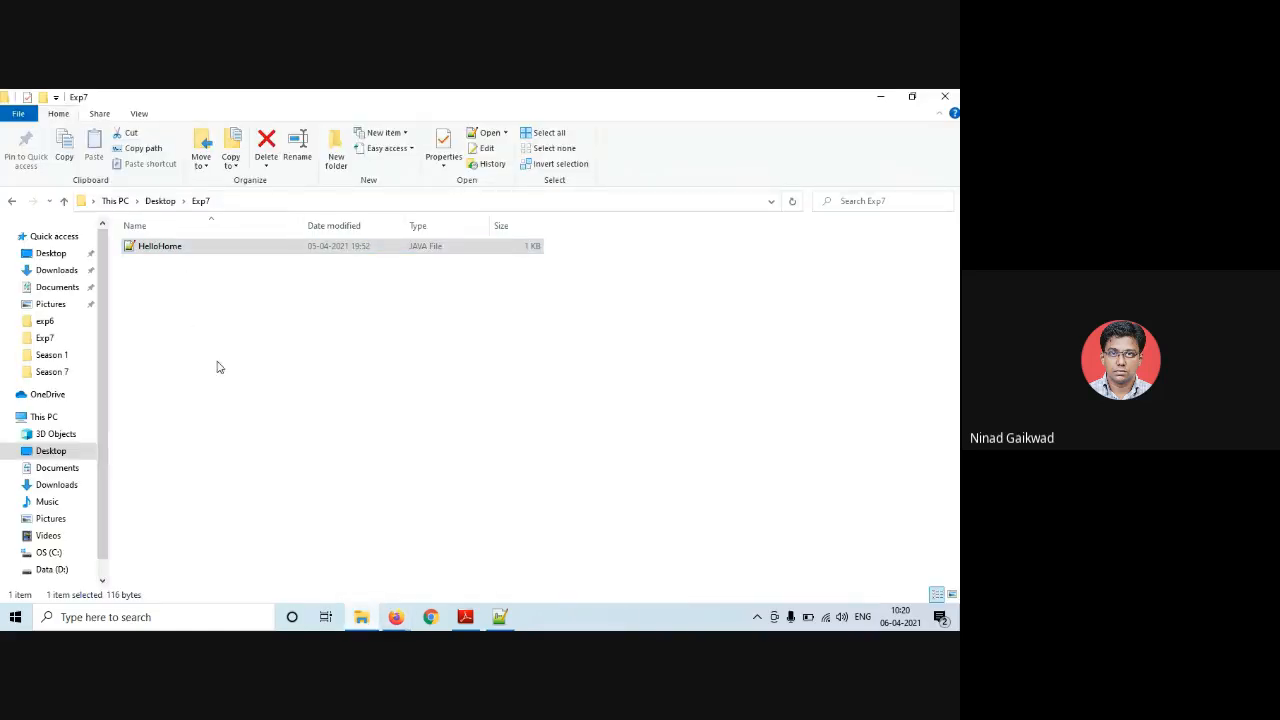
left_click(361, 617)
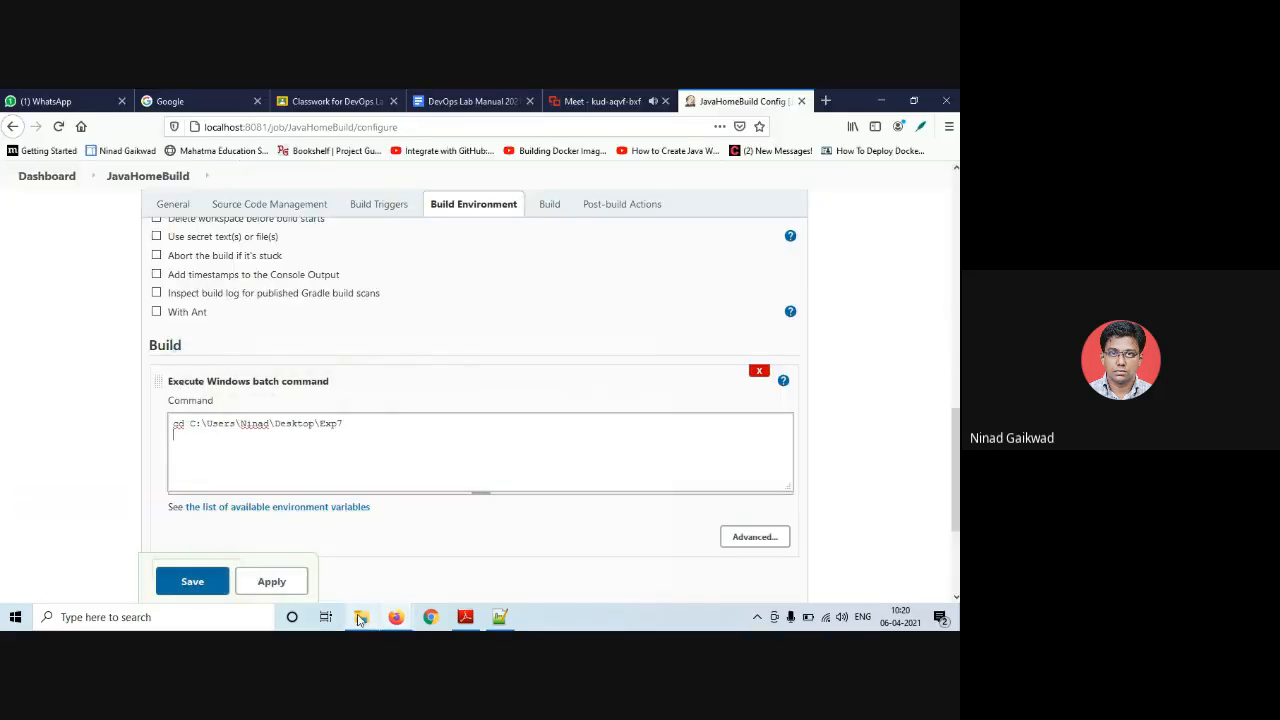
- Add a second line, javac HelloHome.java, to compile the Java file
left_click(277, 462)
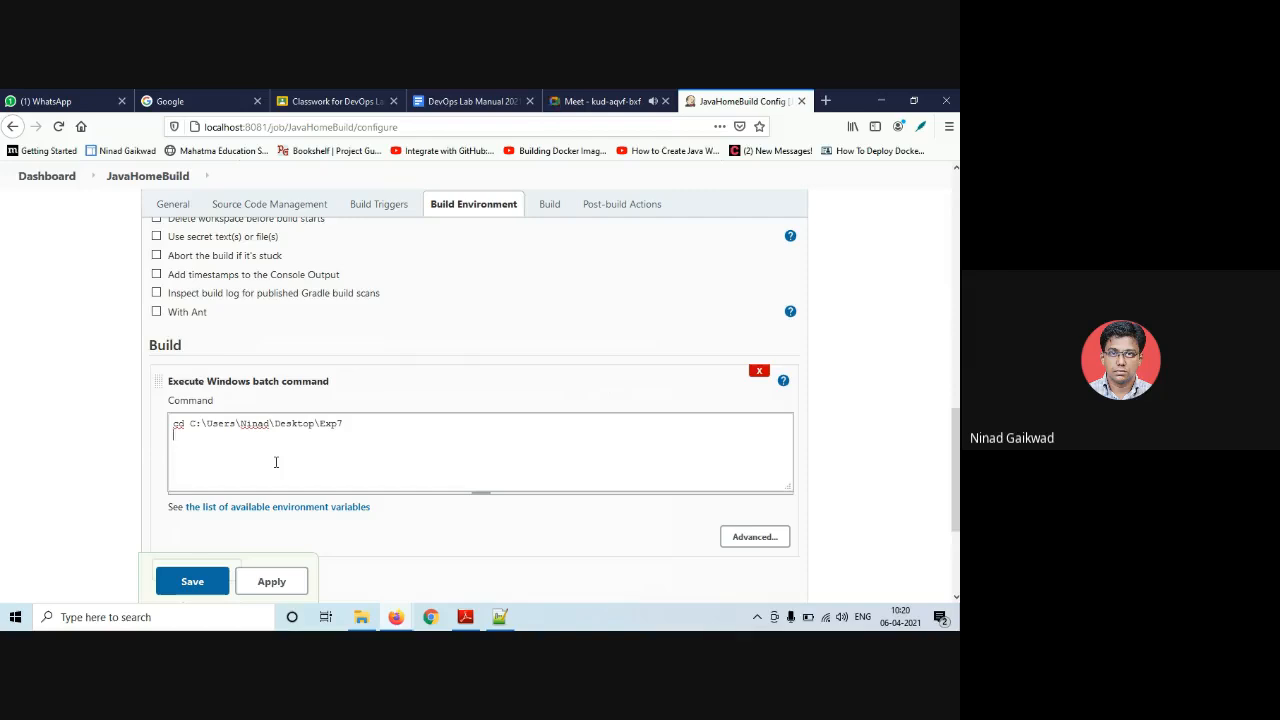
type("javac Hello")
left_click(361, 617)
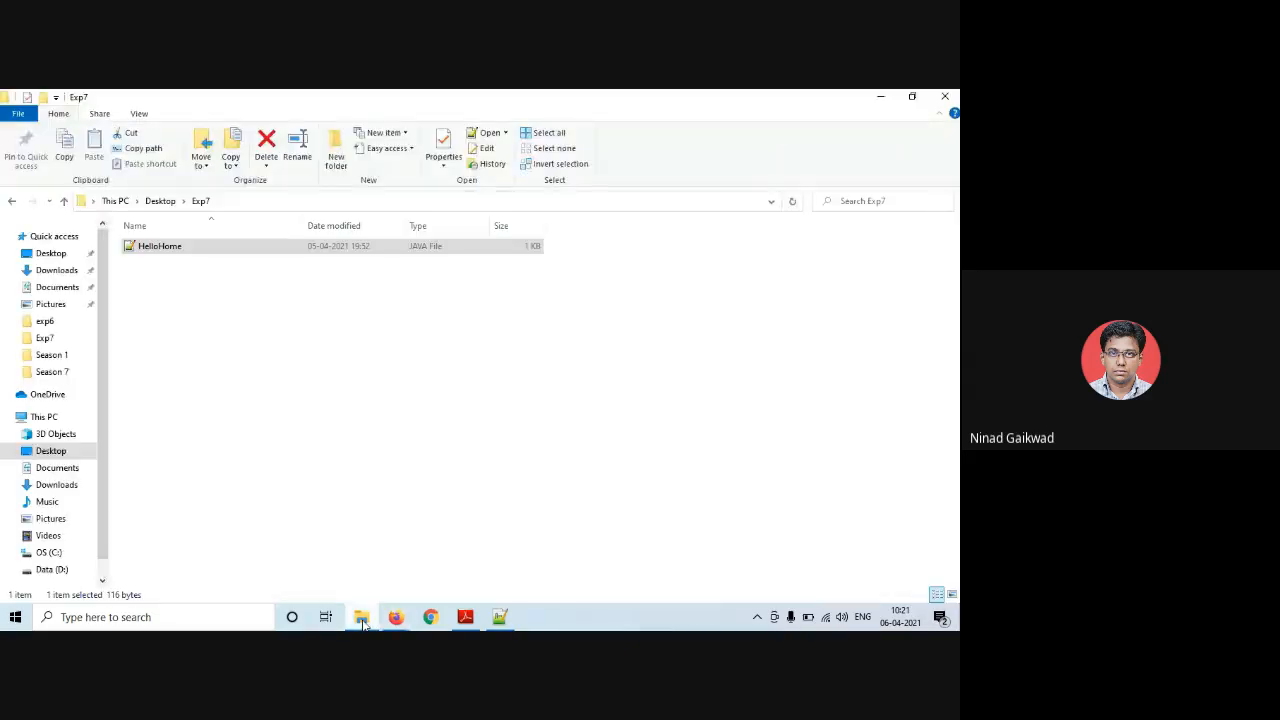
left_click(361, 617)
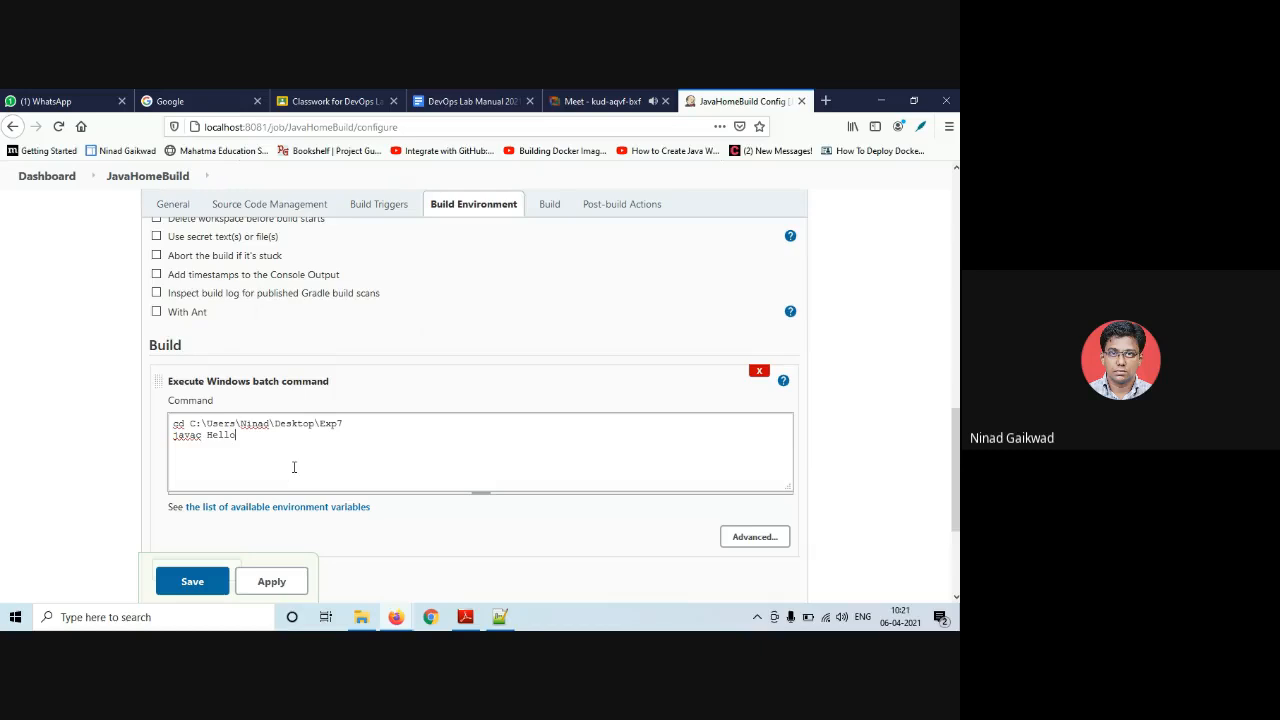
type("me.java")
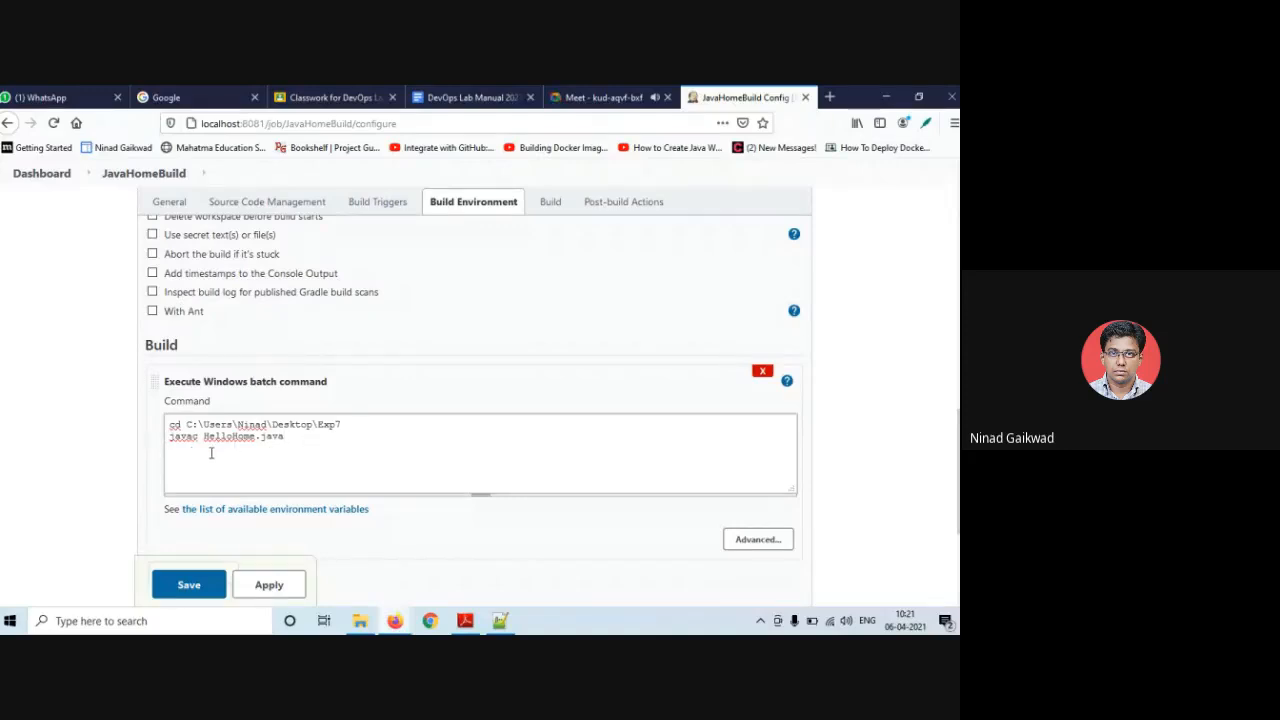
scroll(212, 449, "down", 1)
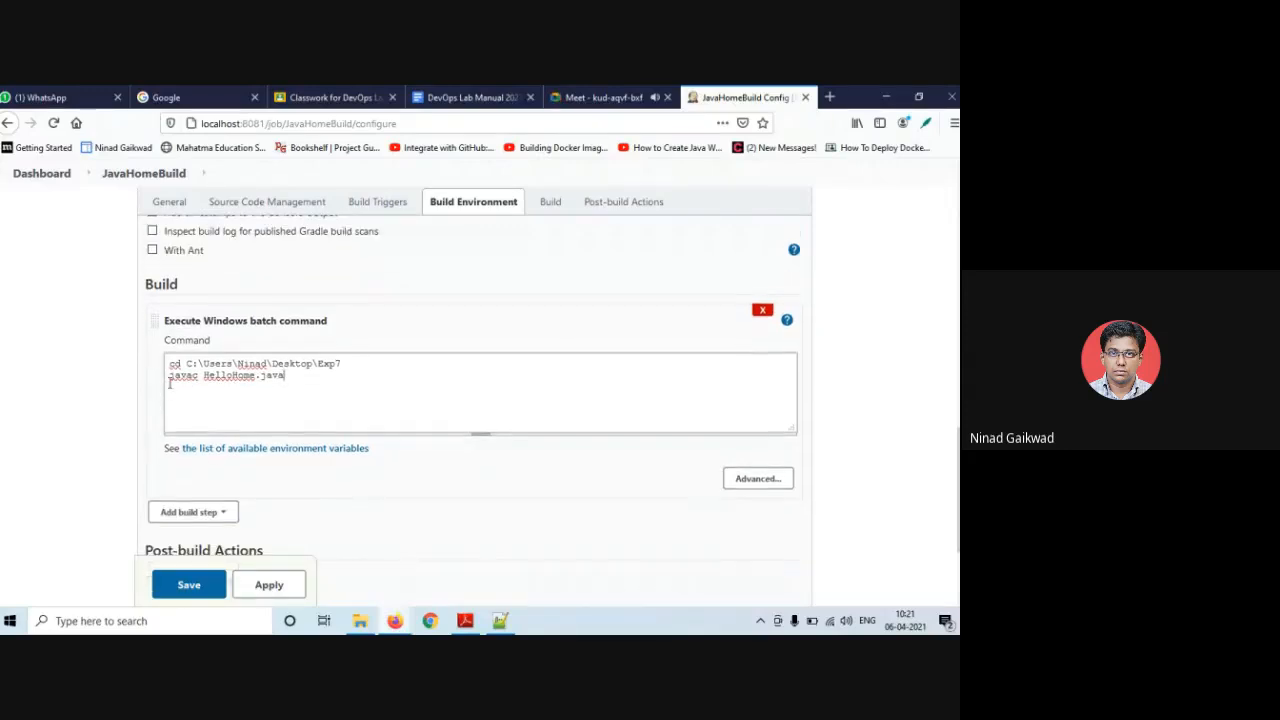
- Save JavaHomeBuild and return to the Dashboard, where Last Success and Last Failure show N/A
left_click(187, 588)
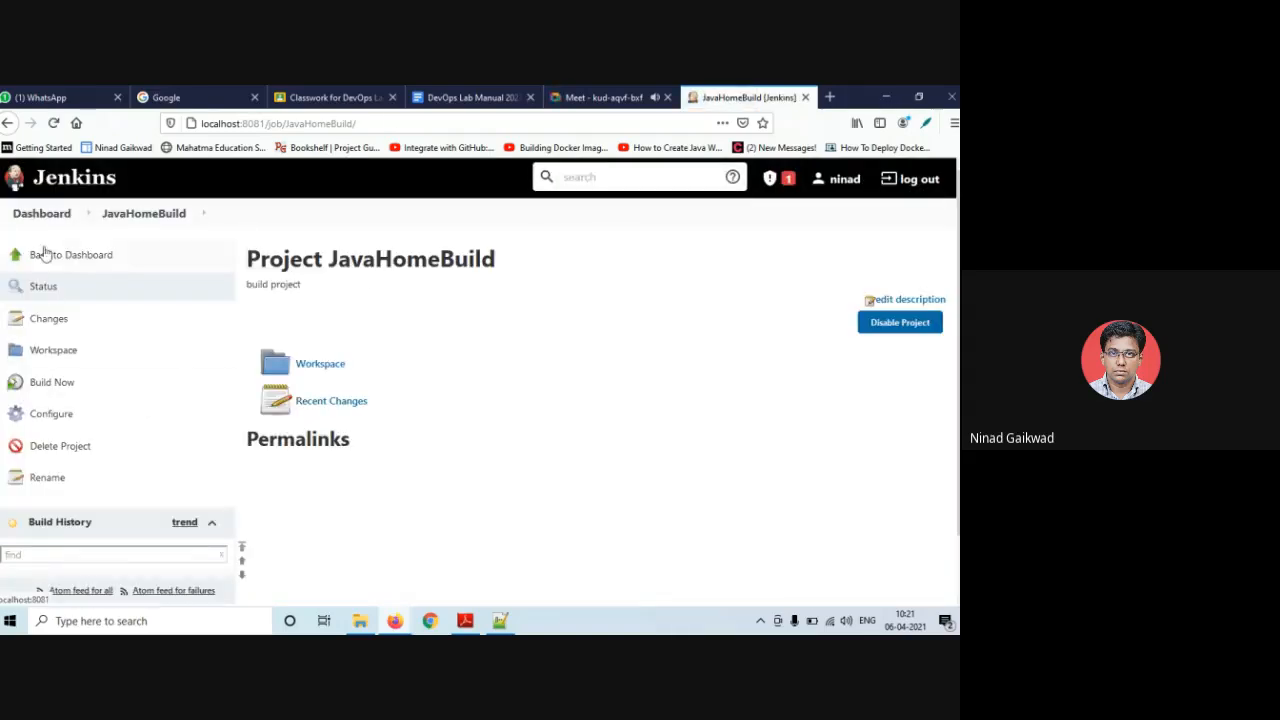
left_click(44, 254)
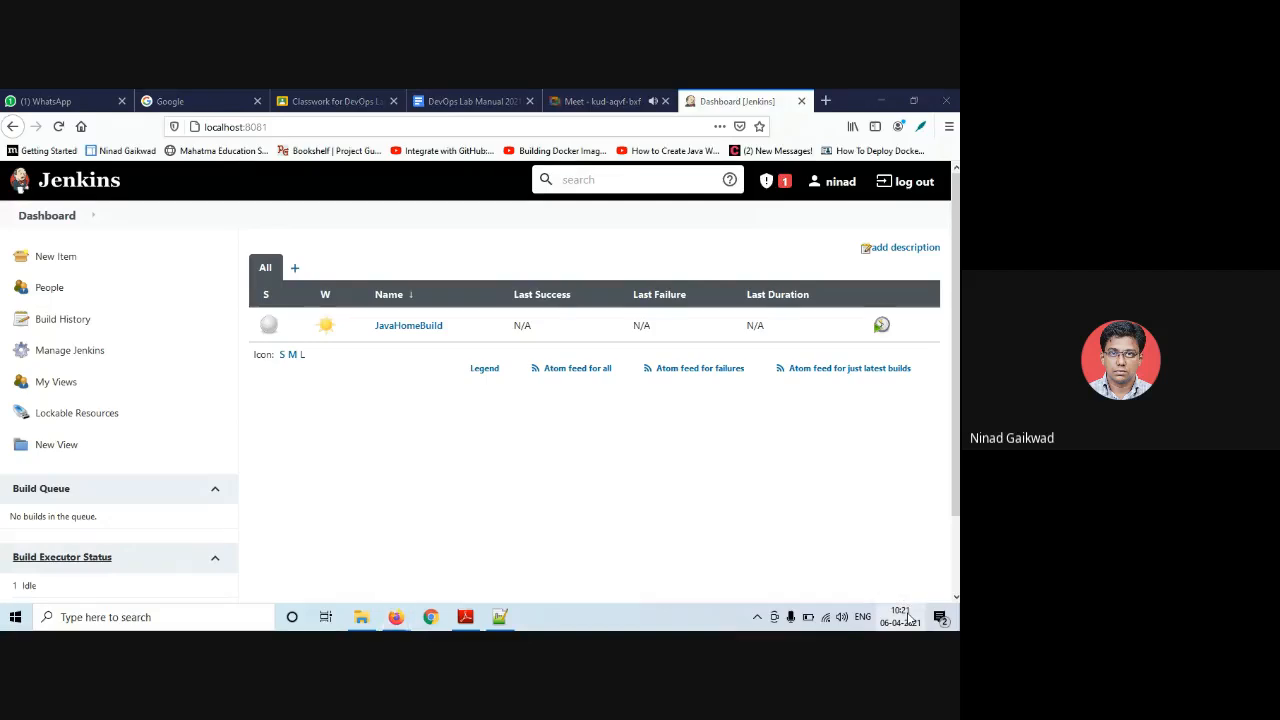
left_click(905, 617)
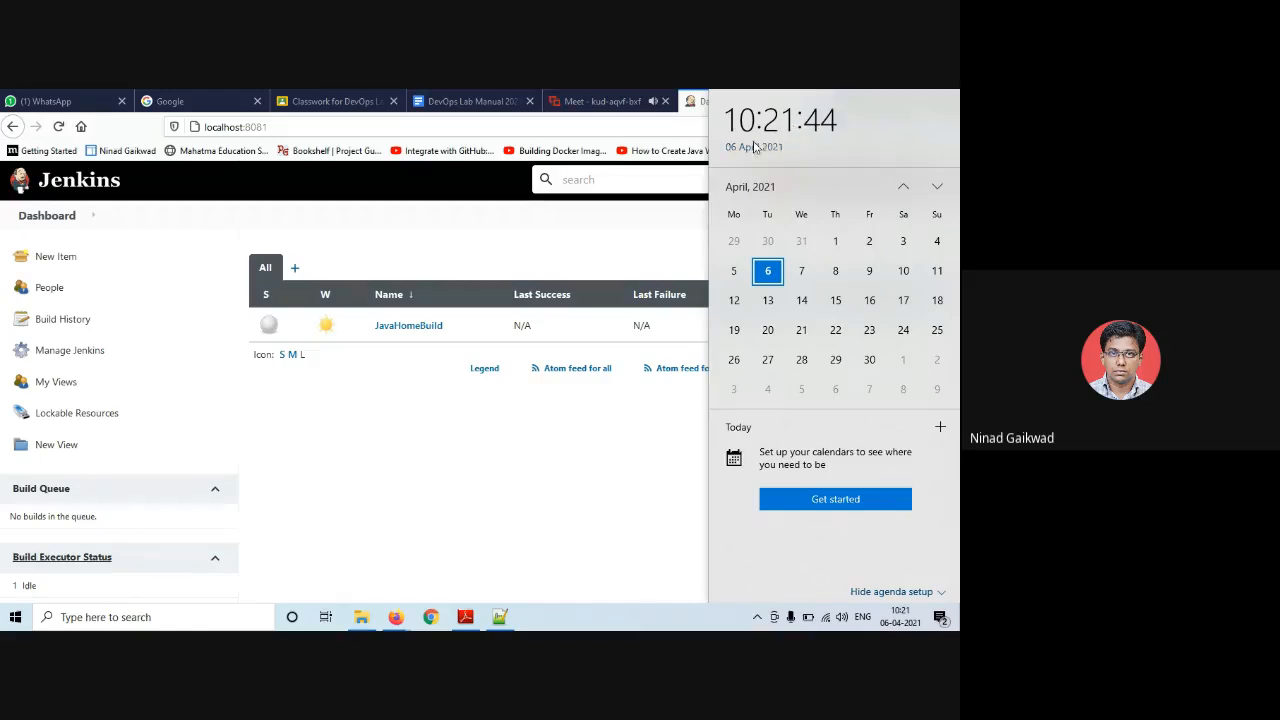
- Wait on the Dashboard until JavaHomeBuild build #1 succeeds in 14 sec and build #2 starts
scroll(228, 430, "down", 1)
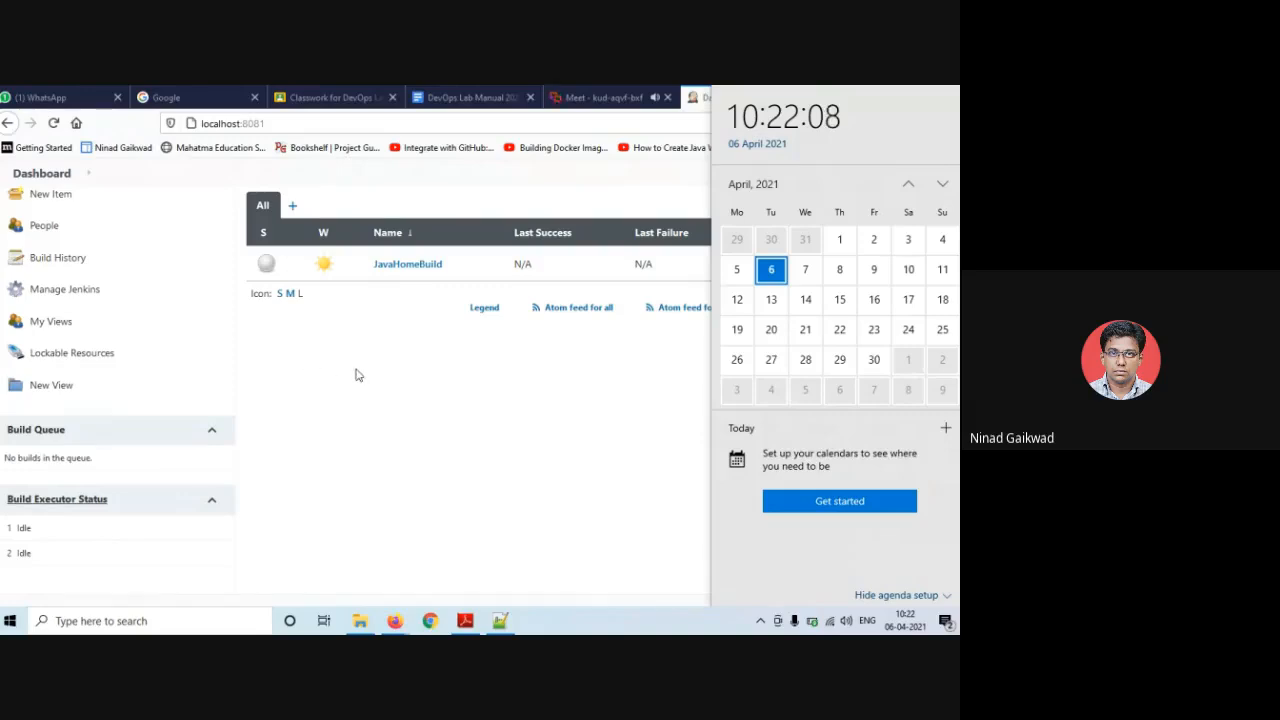
left_click(436, 367)
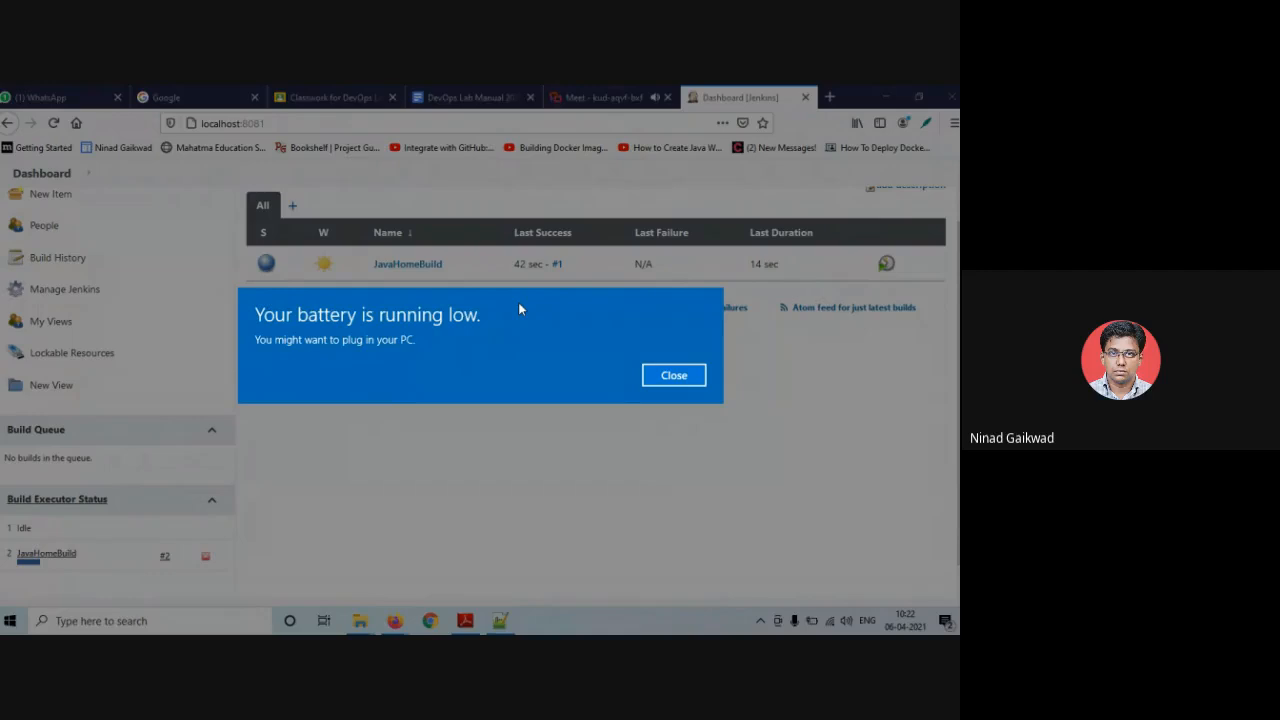
- Dismiss the battery warning and reload the Dashboard to refresh JavaHomeBuild's build status
left_click(690, 374)
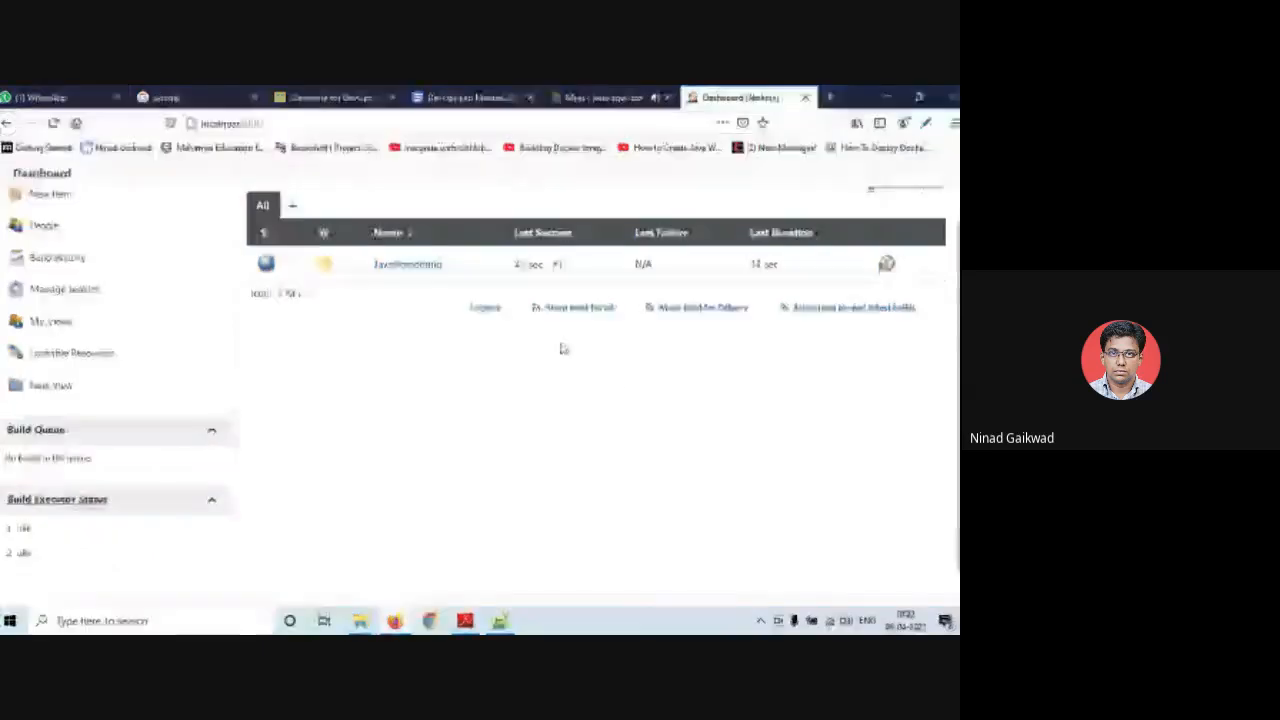
left_click(905, 620)
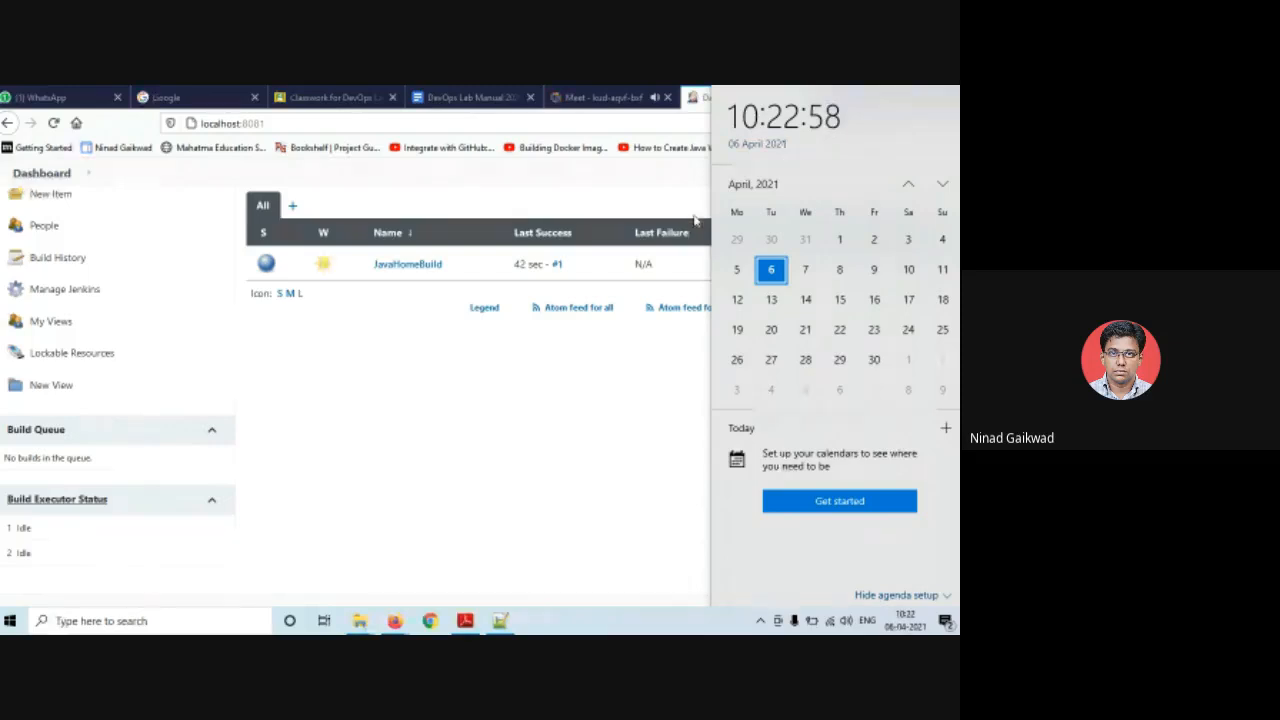
left_click(590, 353)
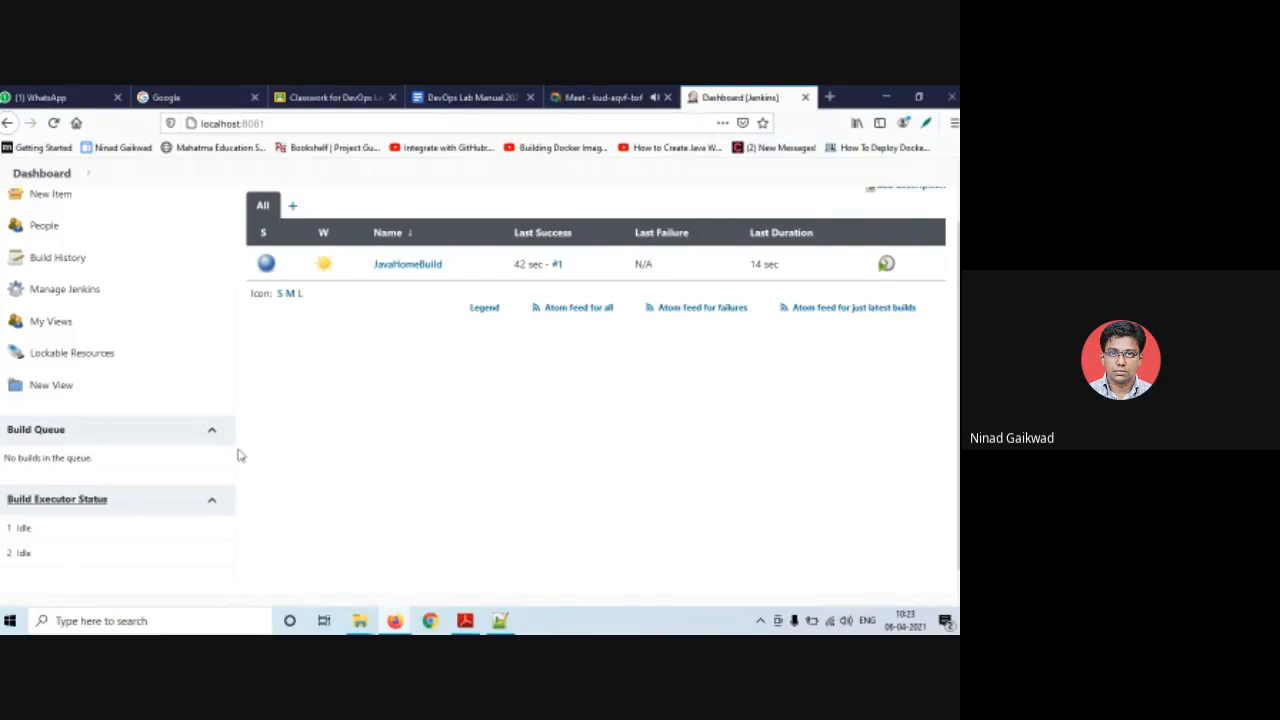
left_click(53, 126)
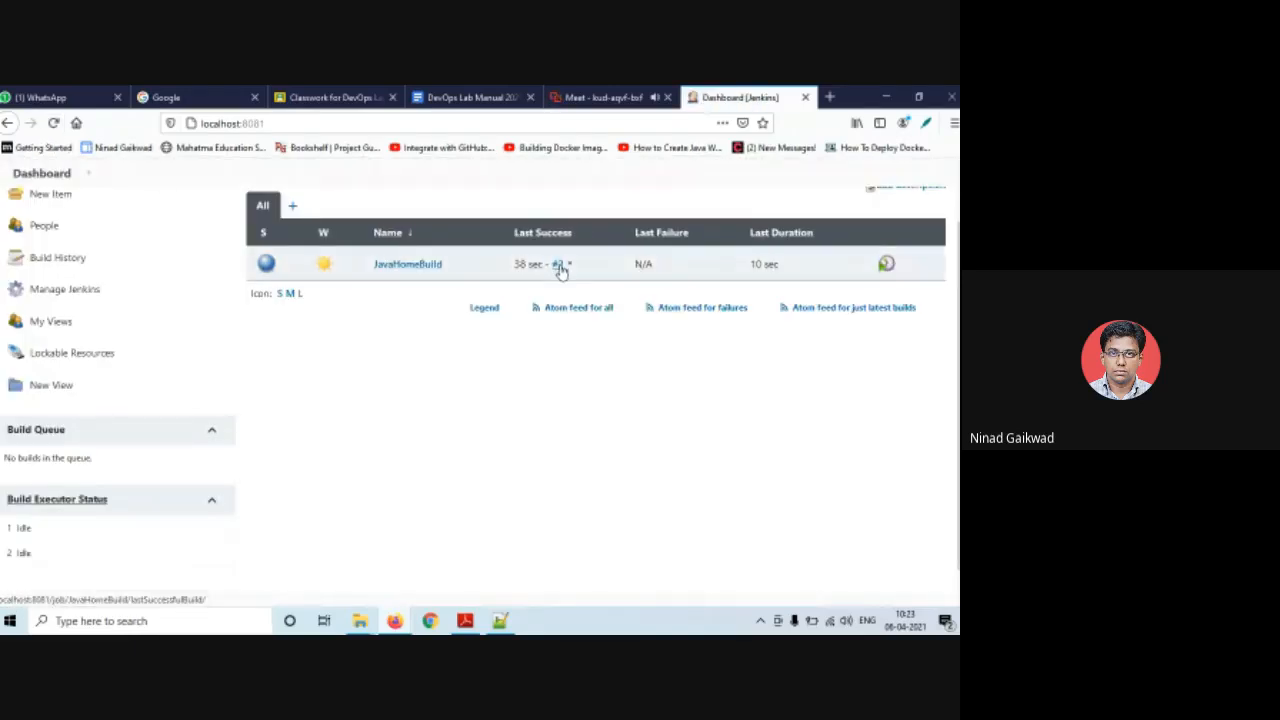
- In JavaHomeBuild's configuration, uncheck Build periodically and check Trigger builds remotely
left_click(447, 264)
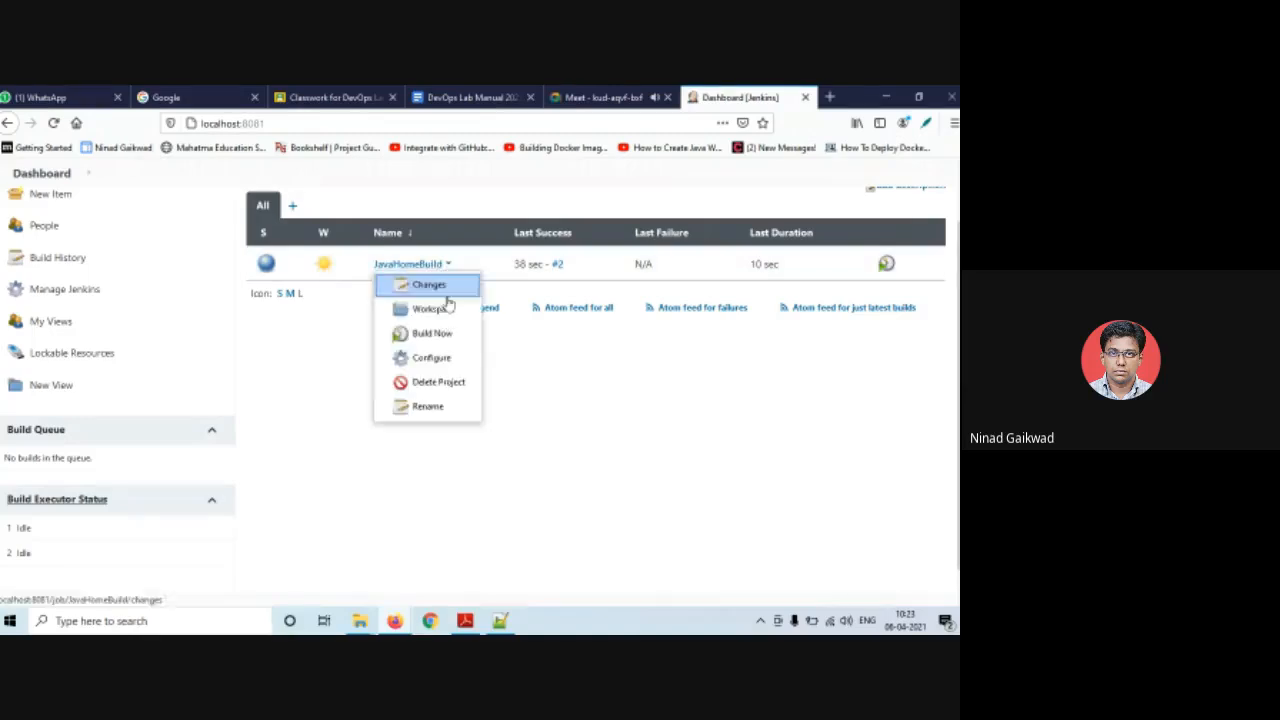
left_click(444, 360)
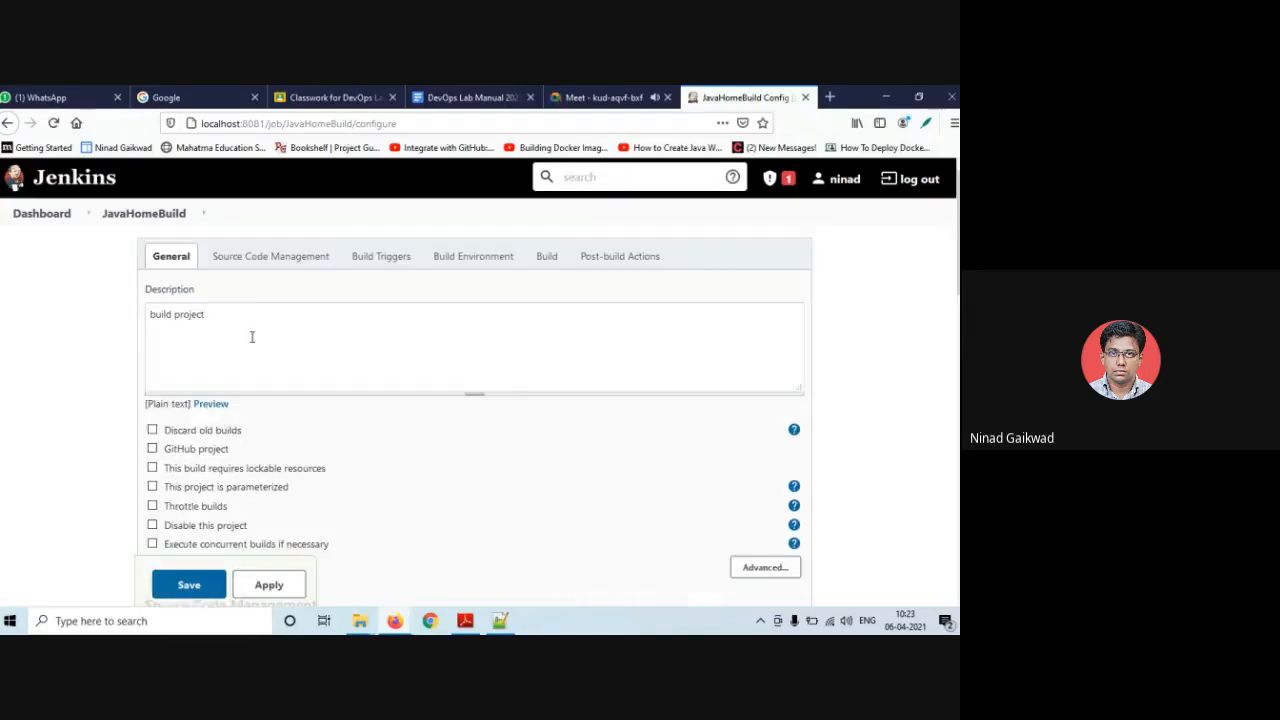
scroll(251, 380, "down", 5)
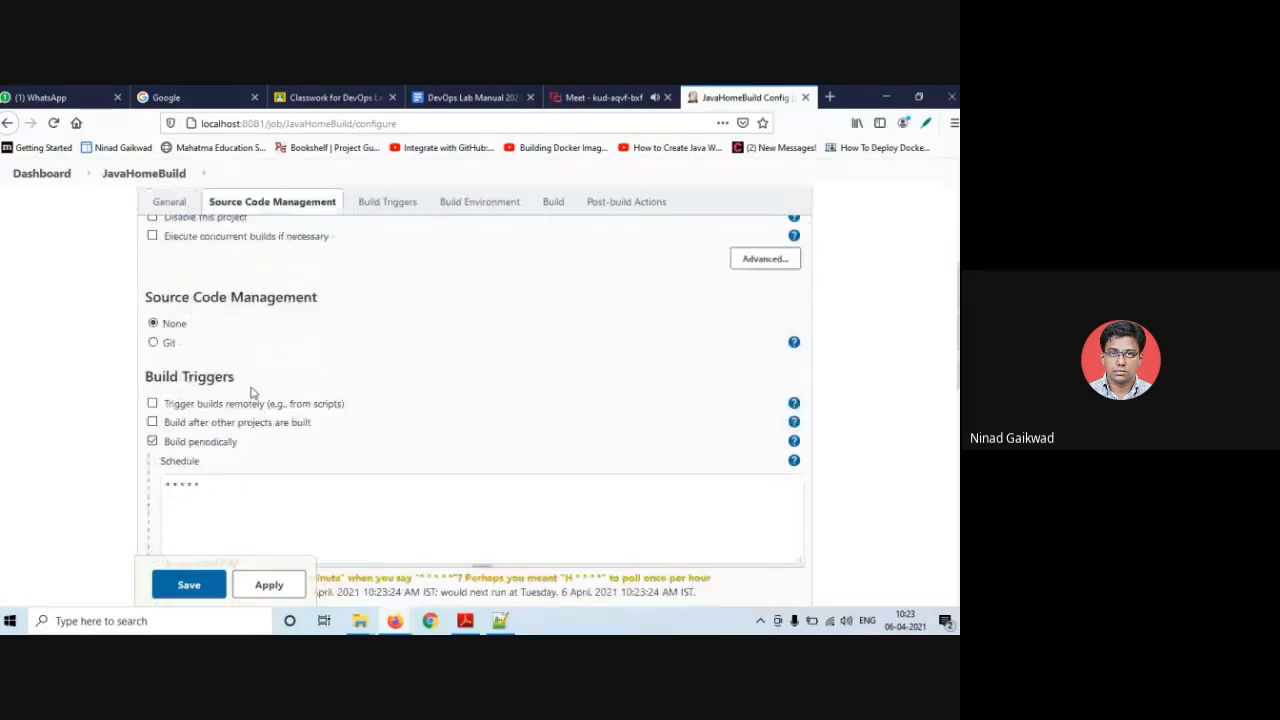
left_click(152, 441)
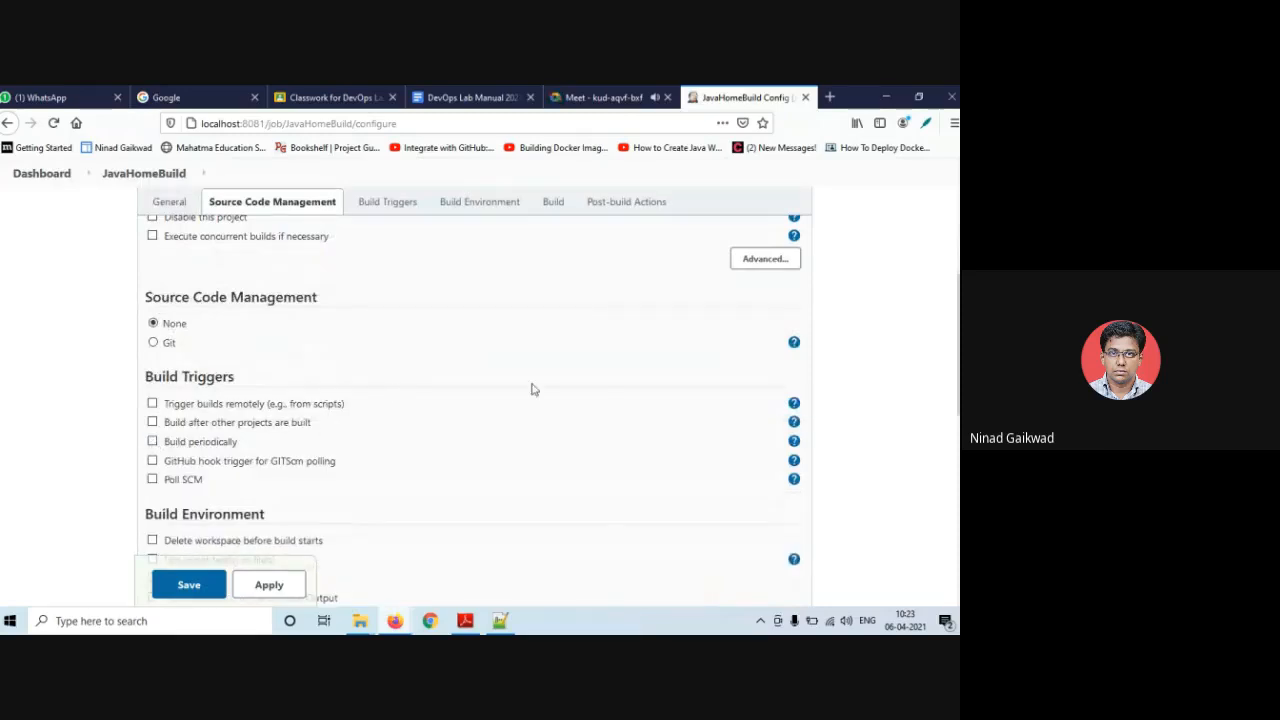
scroll(414, 417, "down", 1)
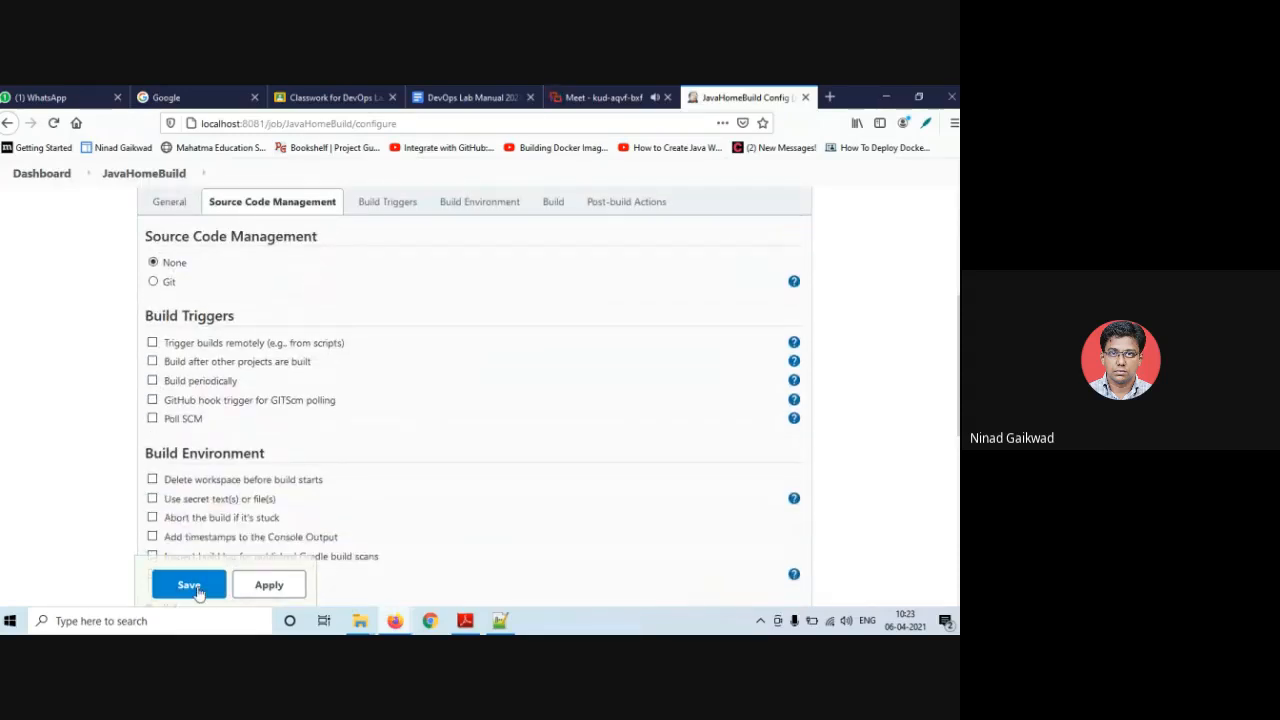
left_click(153, 343)
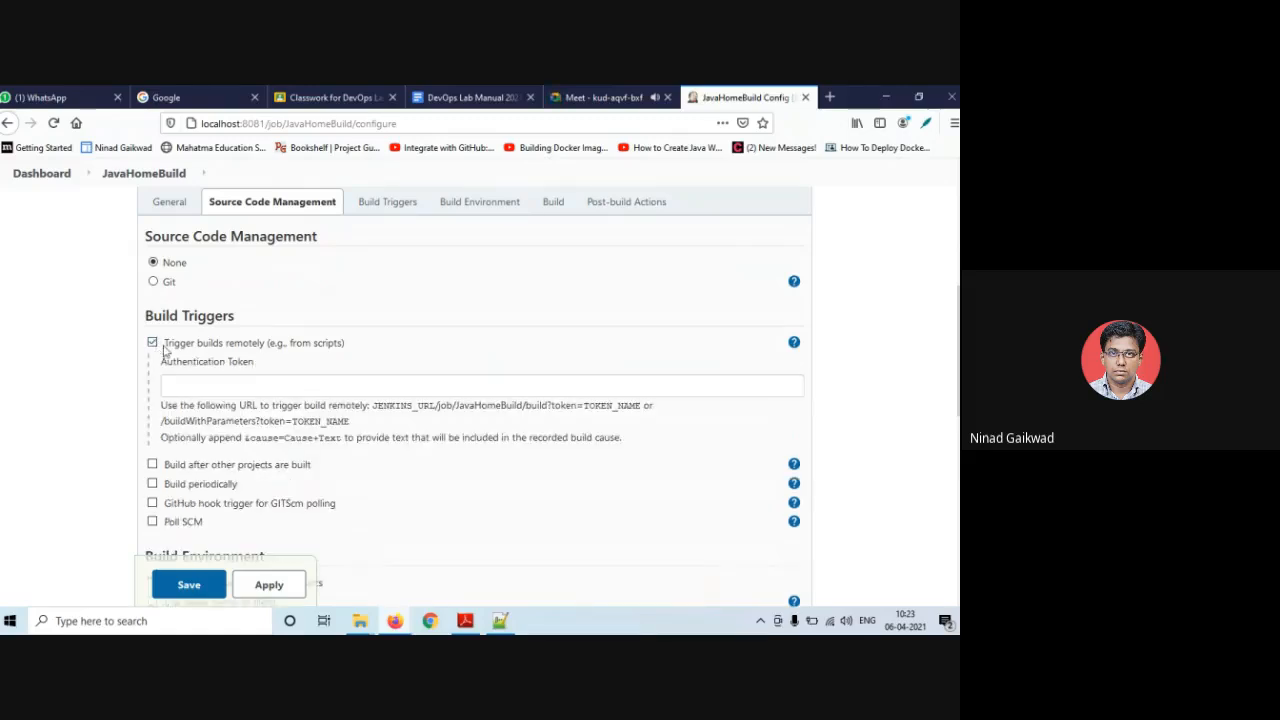
- Enter an authentication token and copy the JENKINS_URL/job/JavaHomeBuild/build?token= trigger URL
left_click(204, 384)
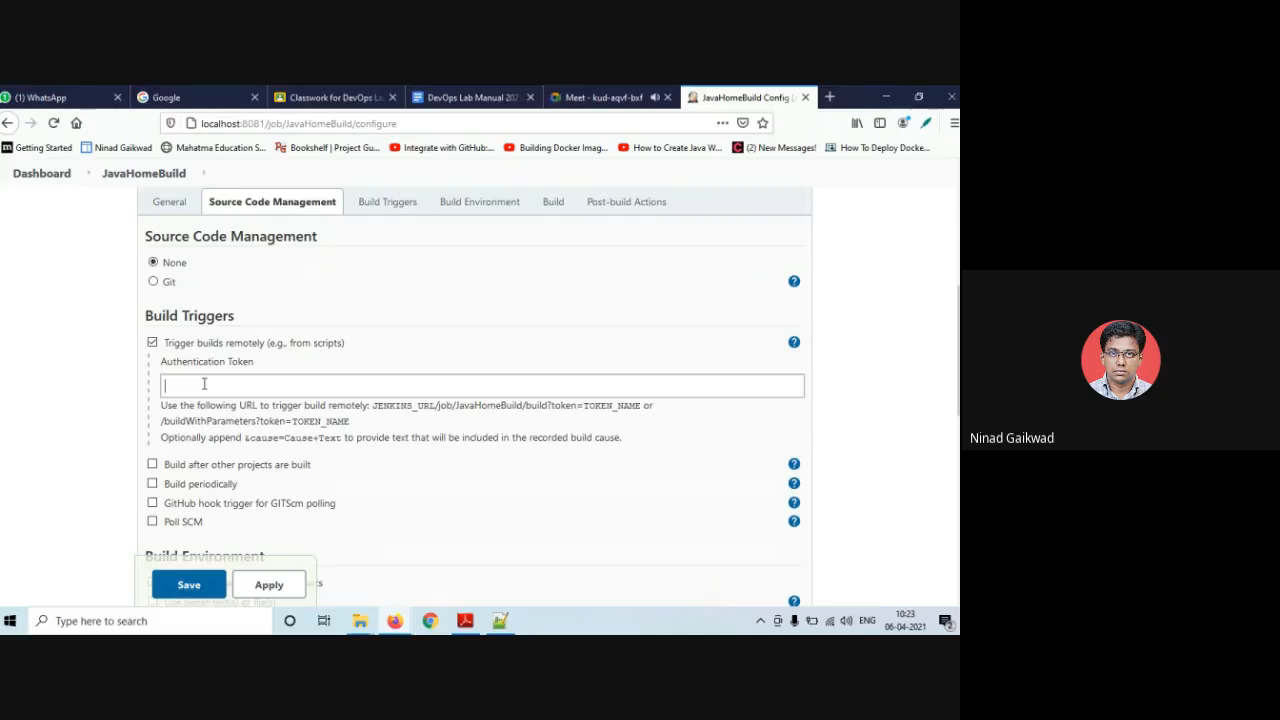
type("12345")
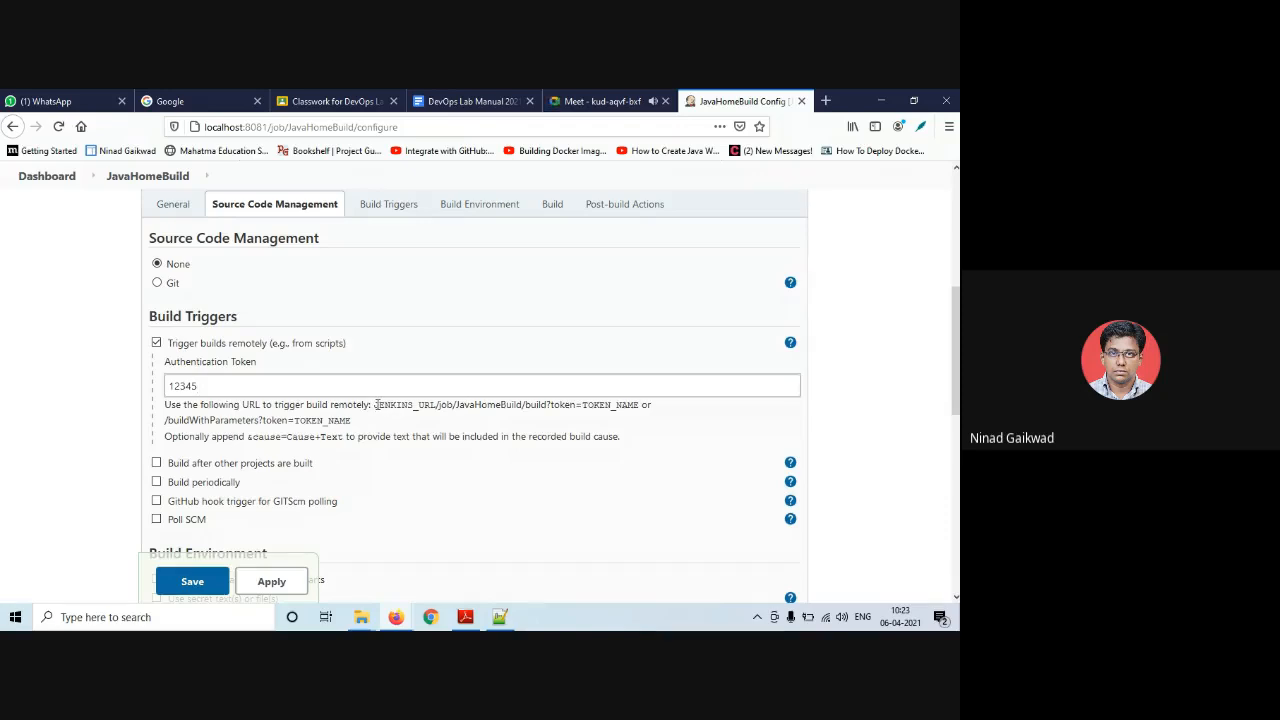
left_click_drag(375, 405, 583, 405)
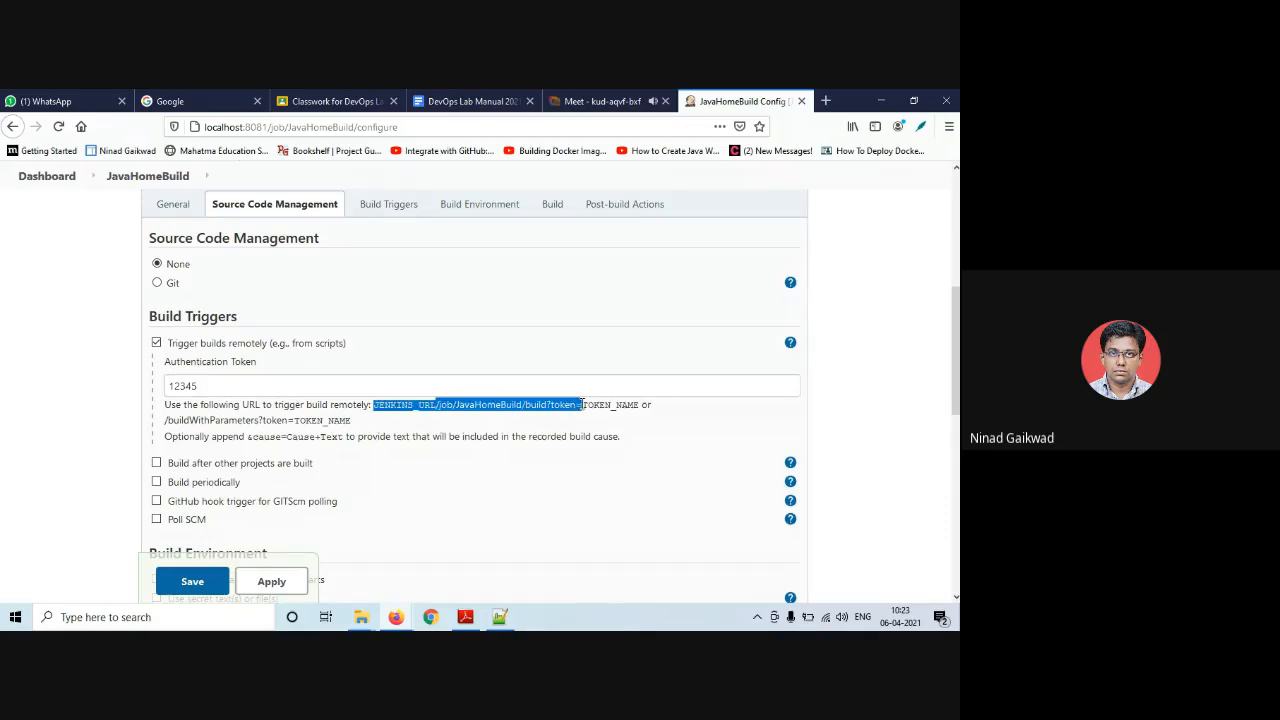
right_click(565, 405)
left_click(587, 417)
- Paste the trigger URL into a new tab, save JavaHomeBuild's configuration, and append the token
left_click(825, 102)
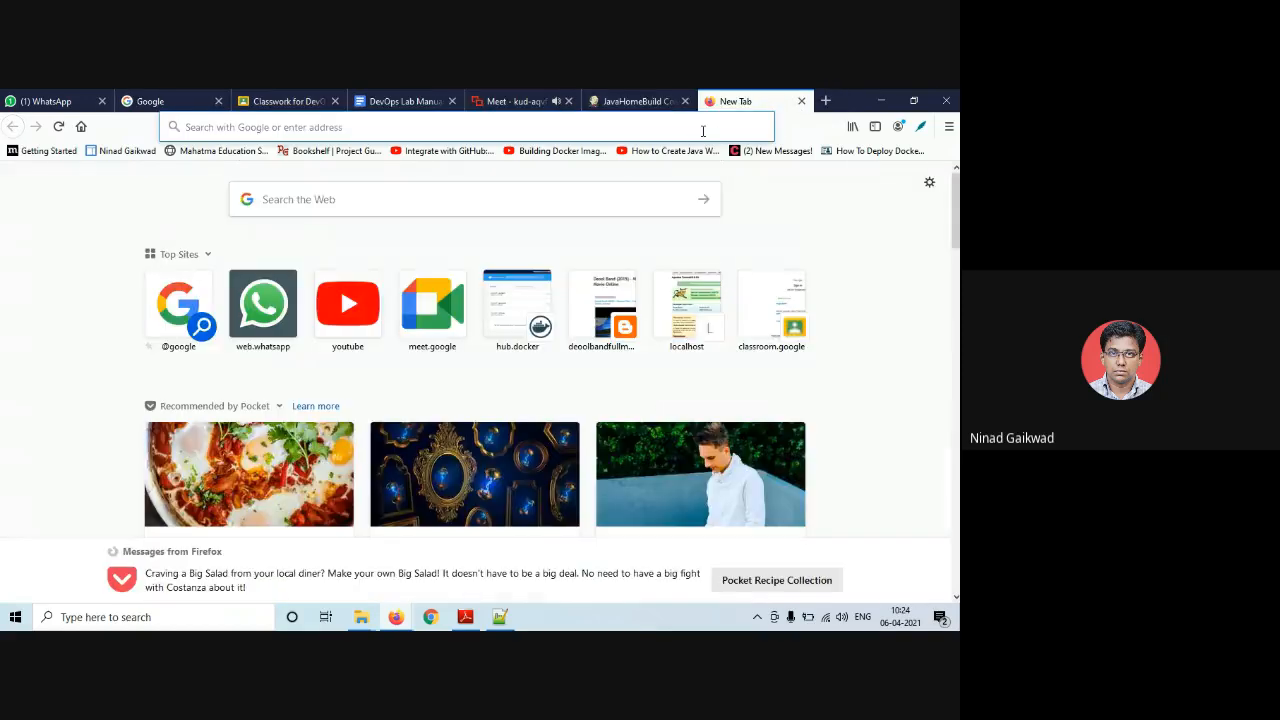
right_click(703, 131)
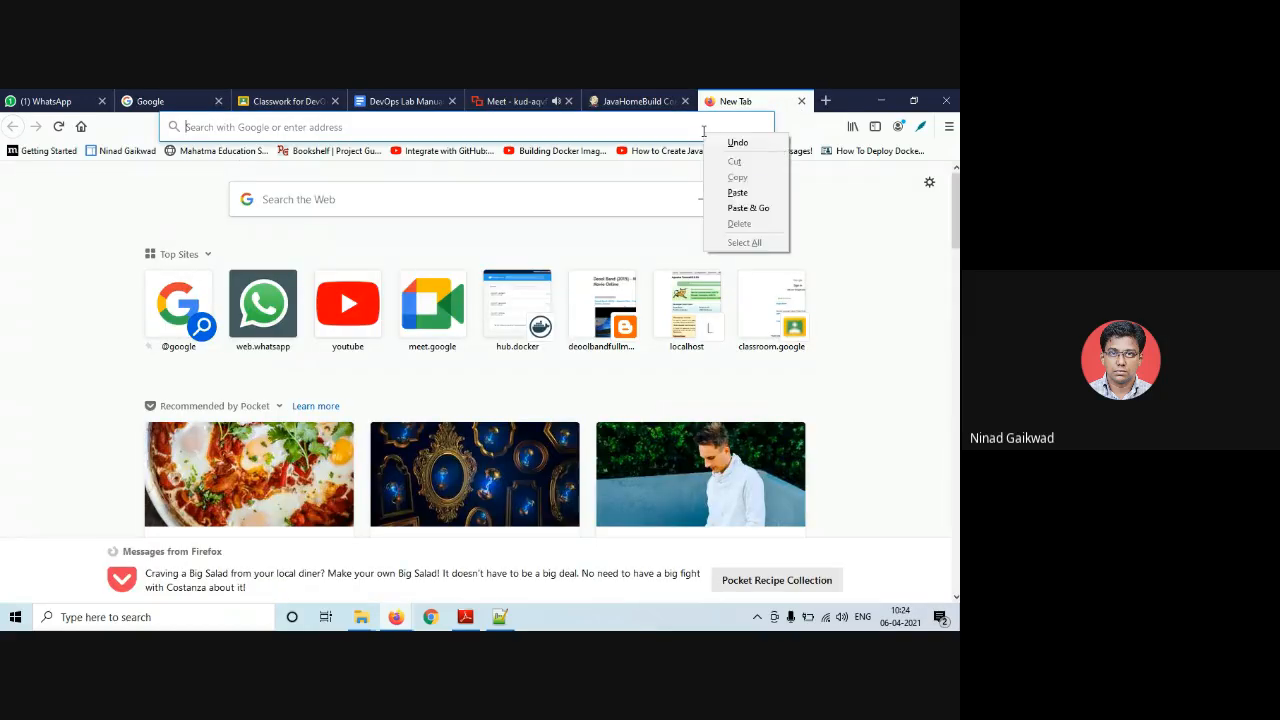
left_click(737, 193)
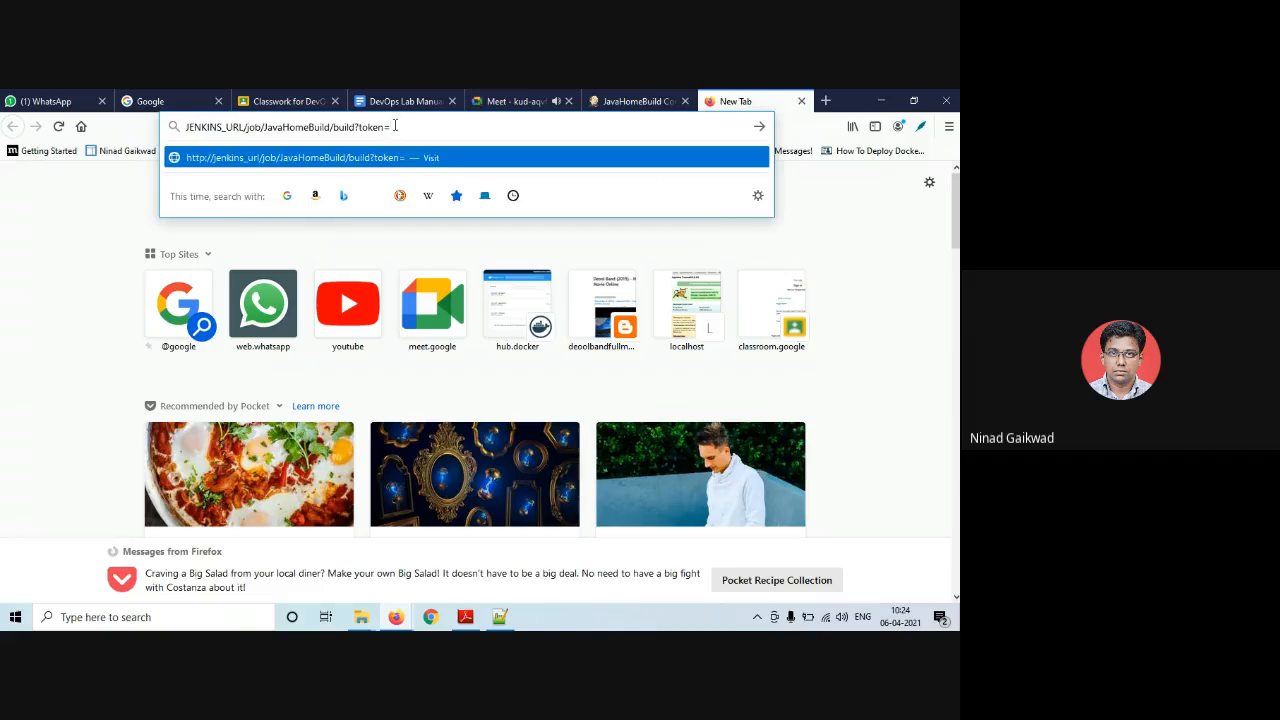
left_click(611, 101)
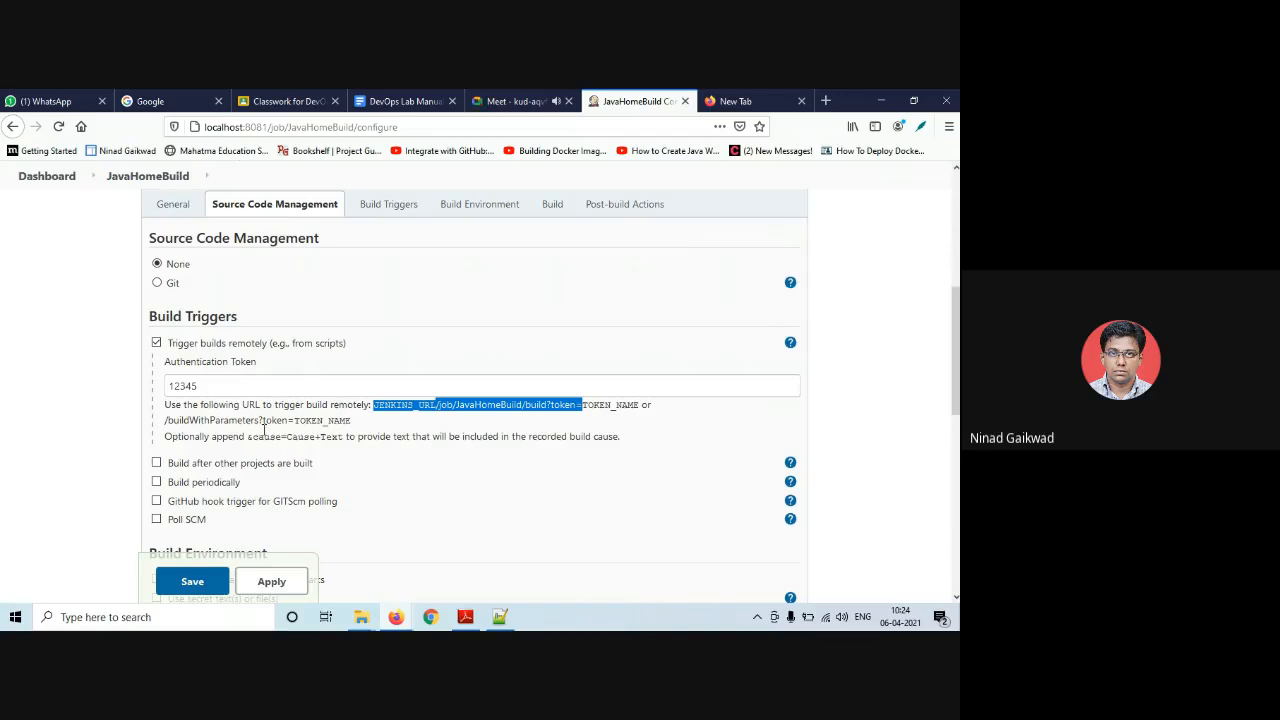
left_click(205, 584)
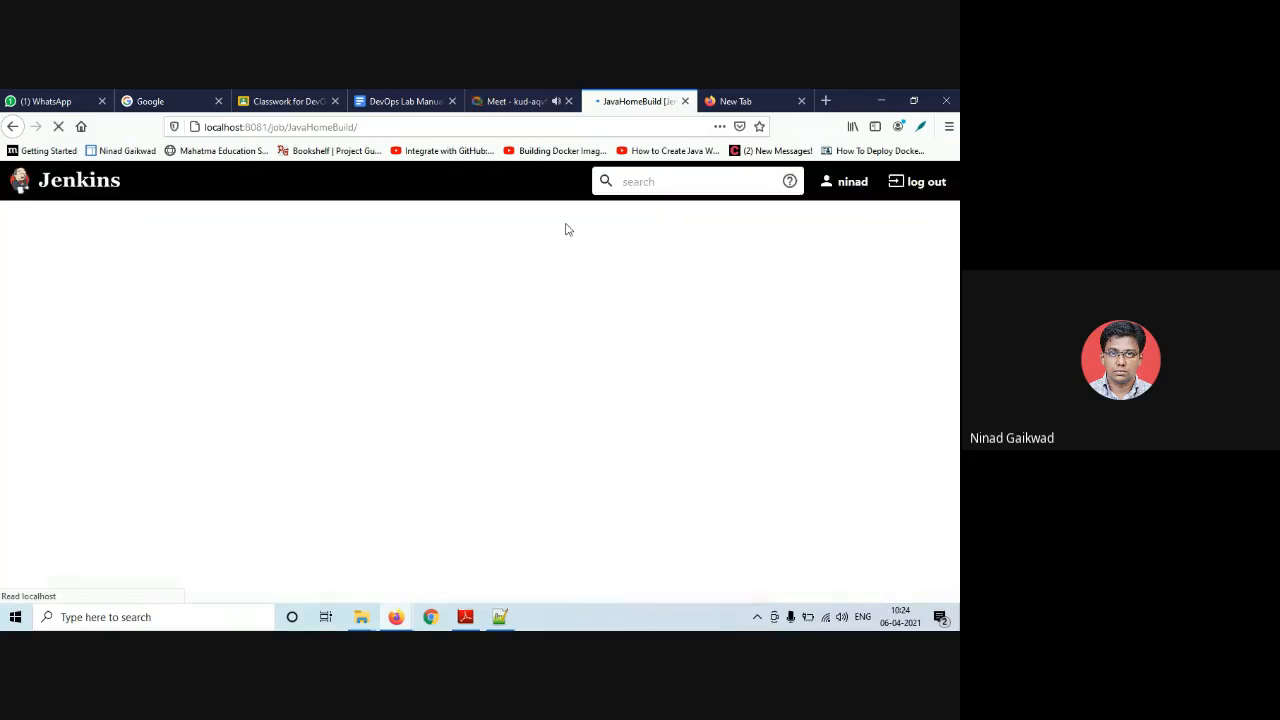
left_click(752, 92)
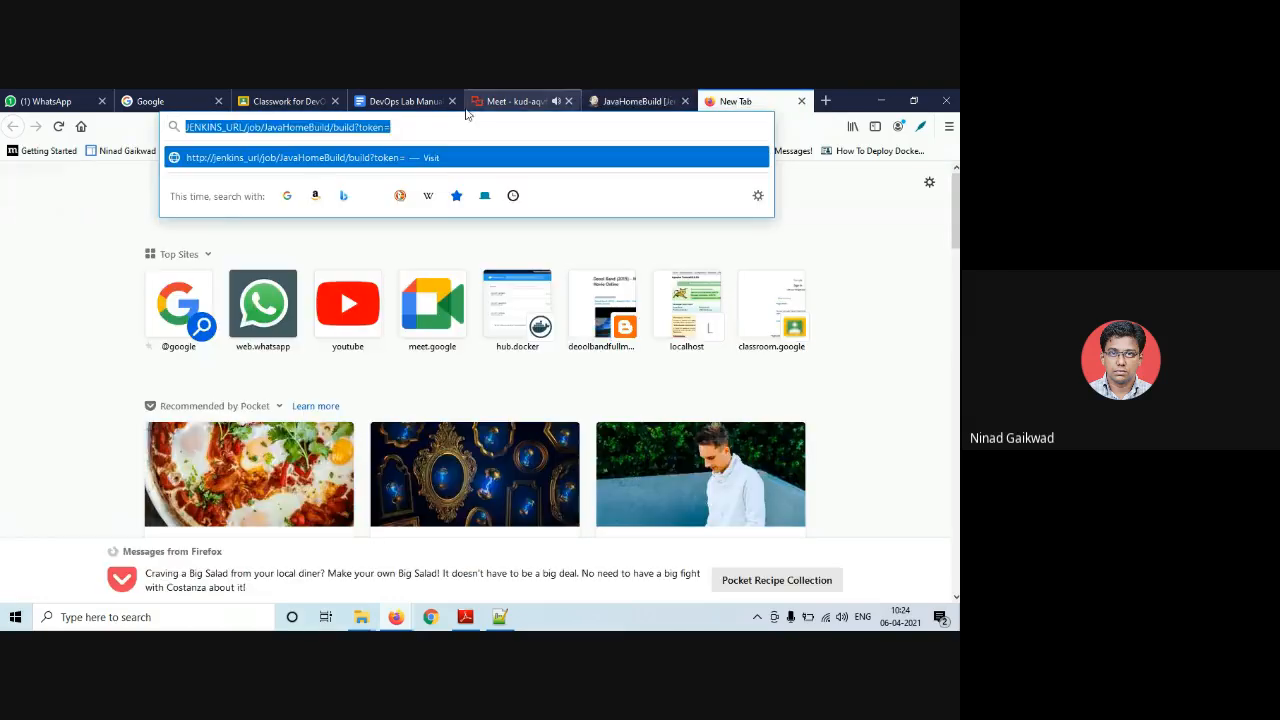
left_click(435, 128)
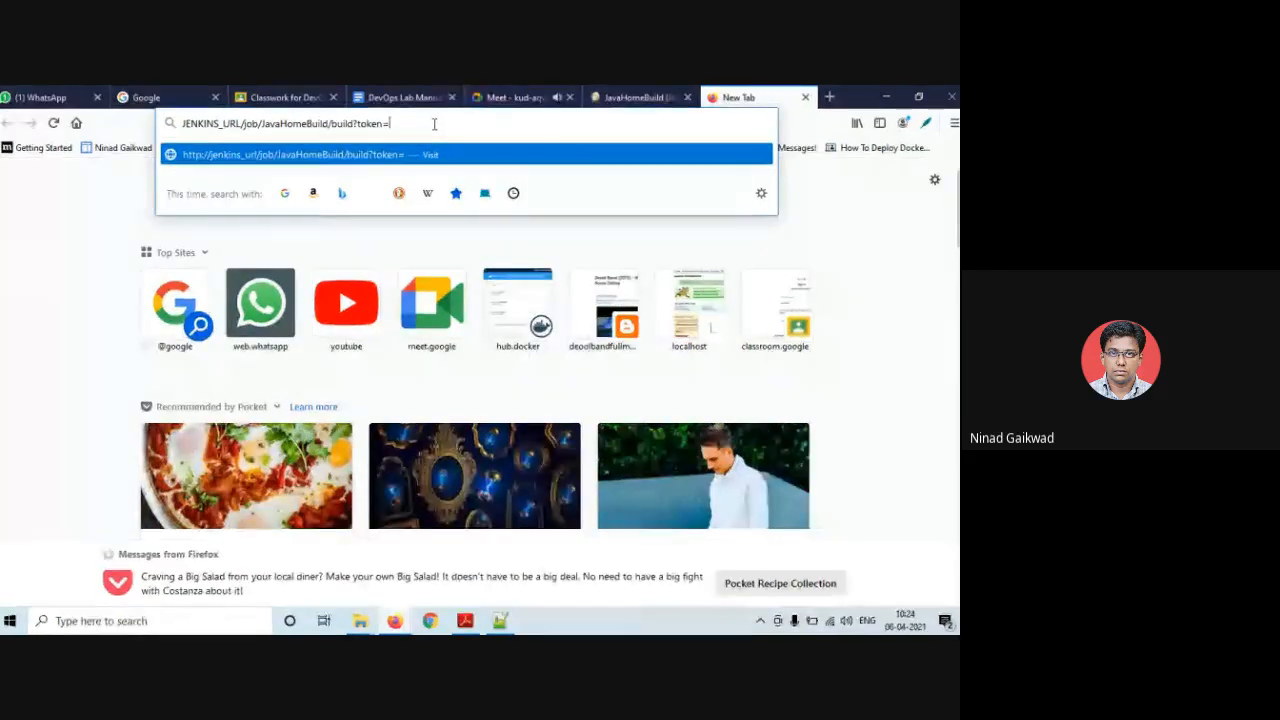
type("12345")
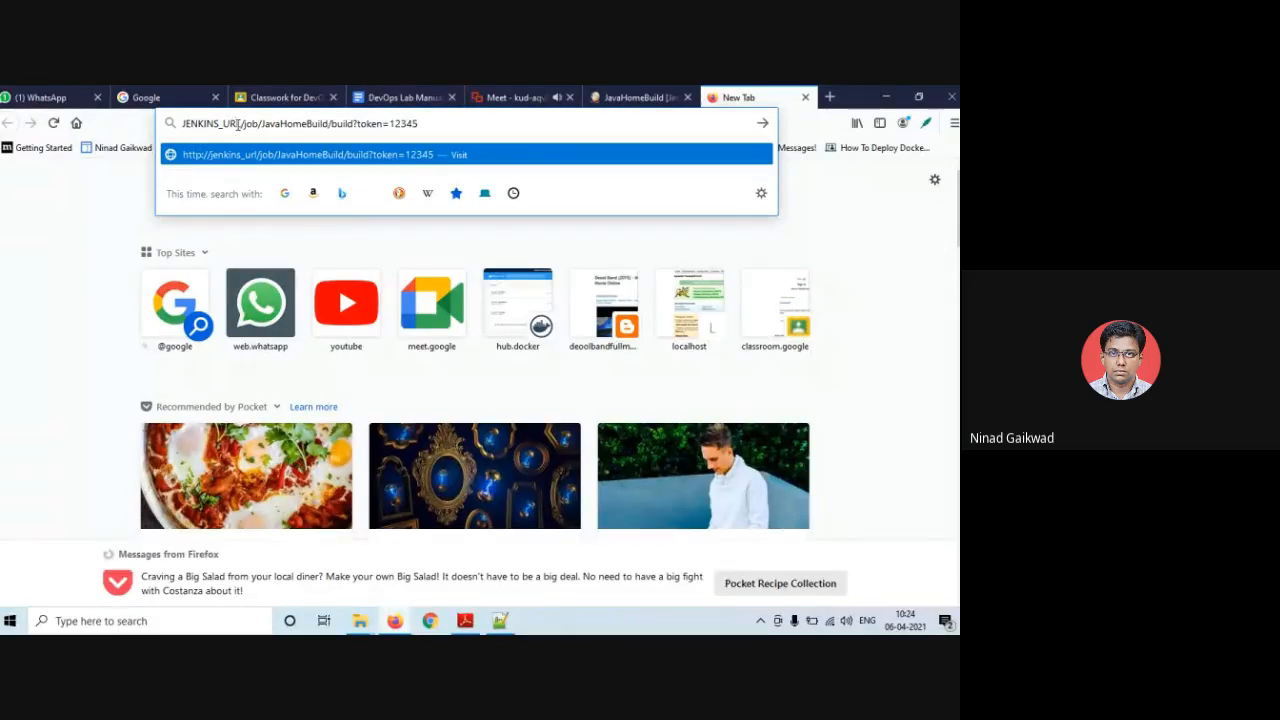
- Replace JENKINS_URL in the trigger URL with localhost:8081 copied from the job page's address
left_click(636, 95)
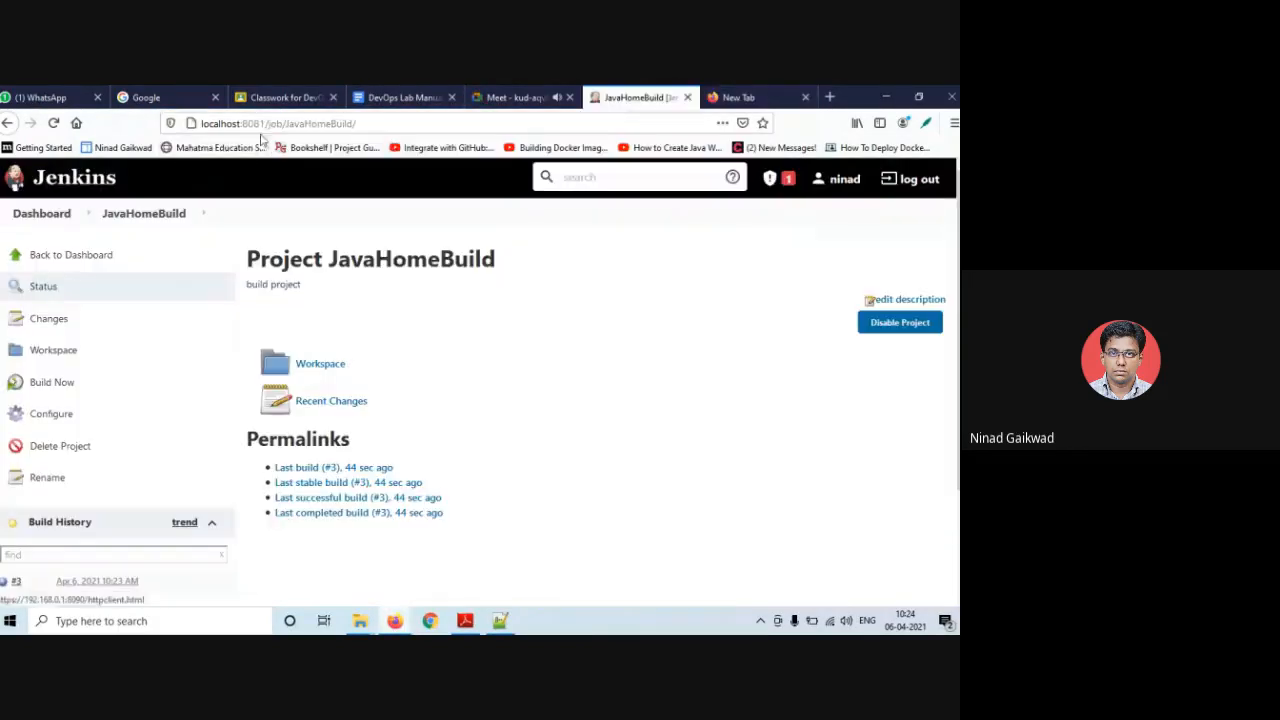
left_click(258, 123)
left_click(262, 123)
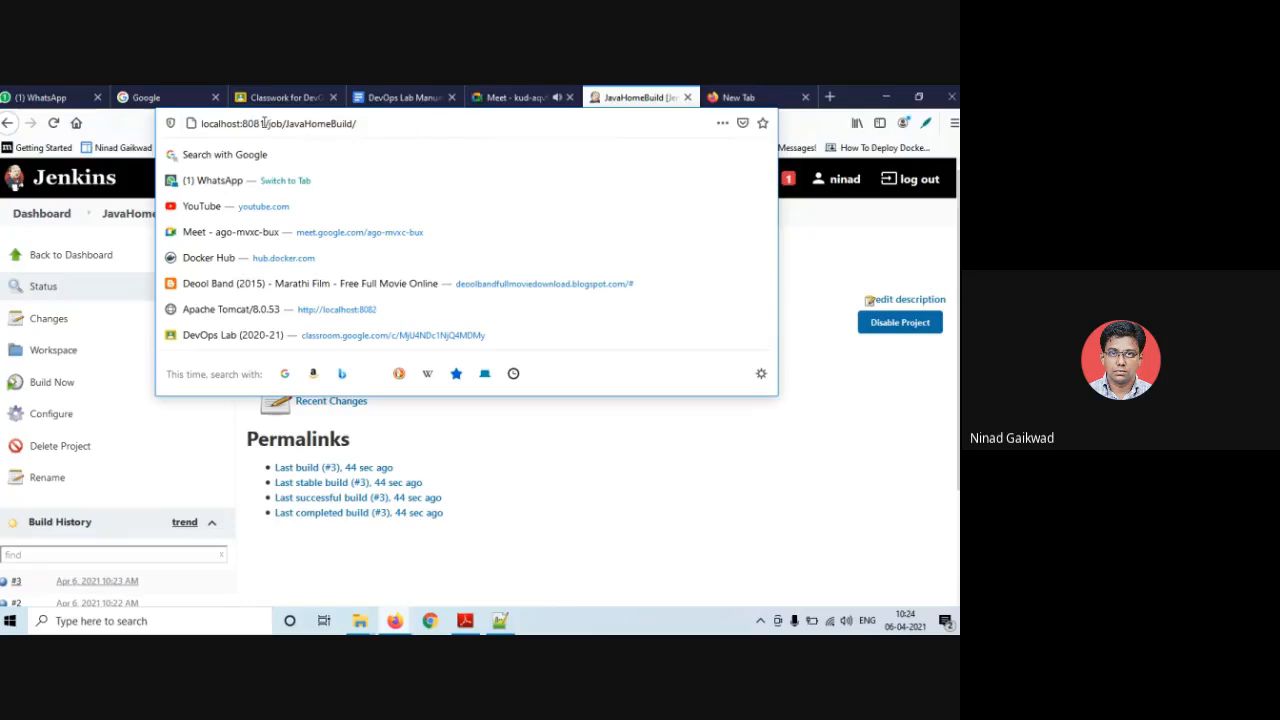
left_click_drag(265, 123, 203, 123)
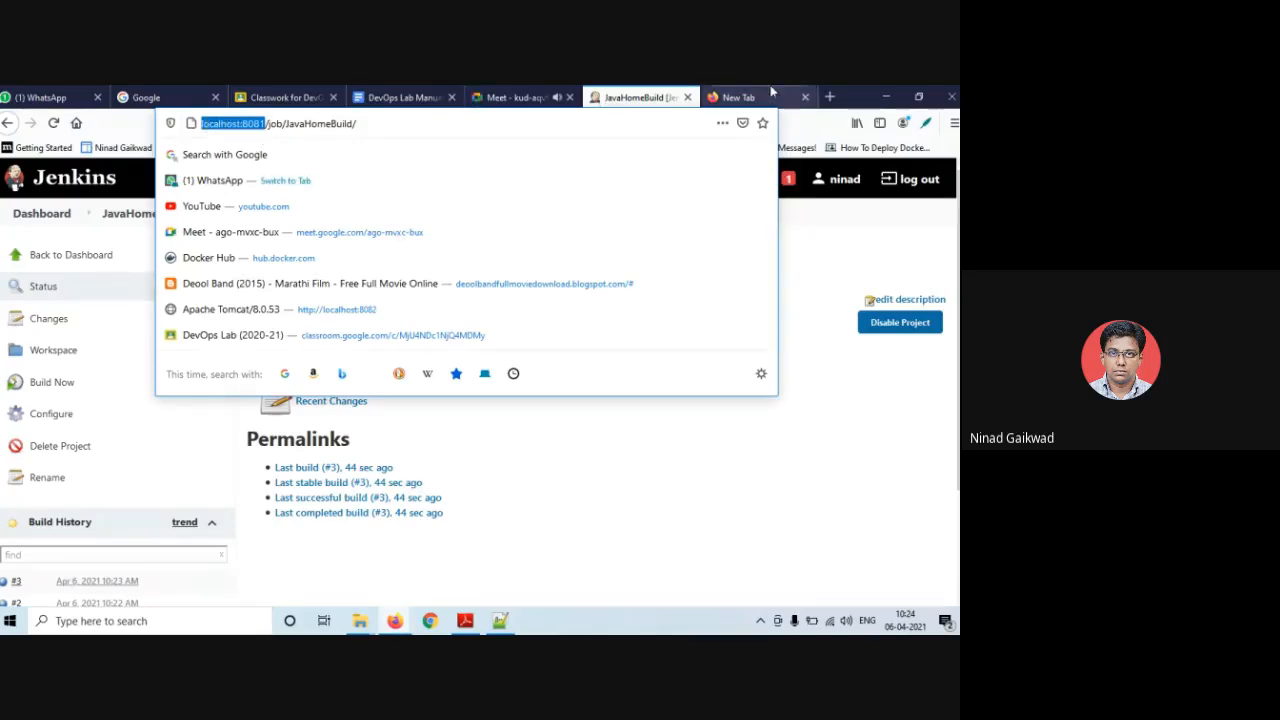
left_click(740, 97)
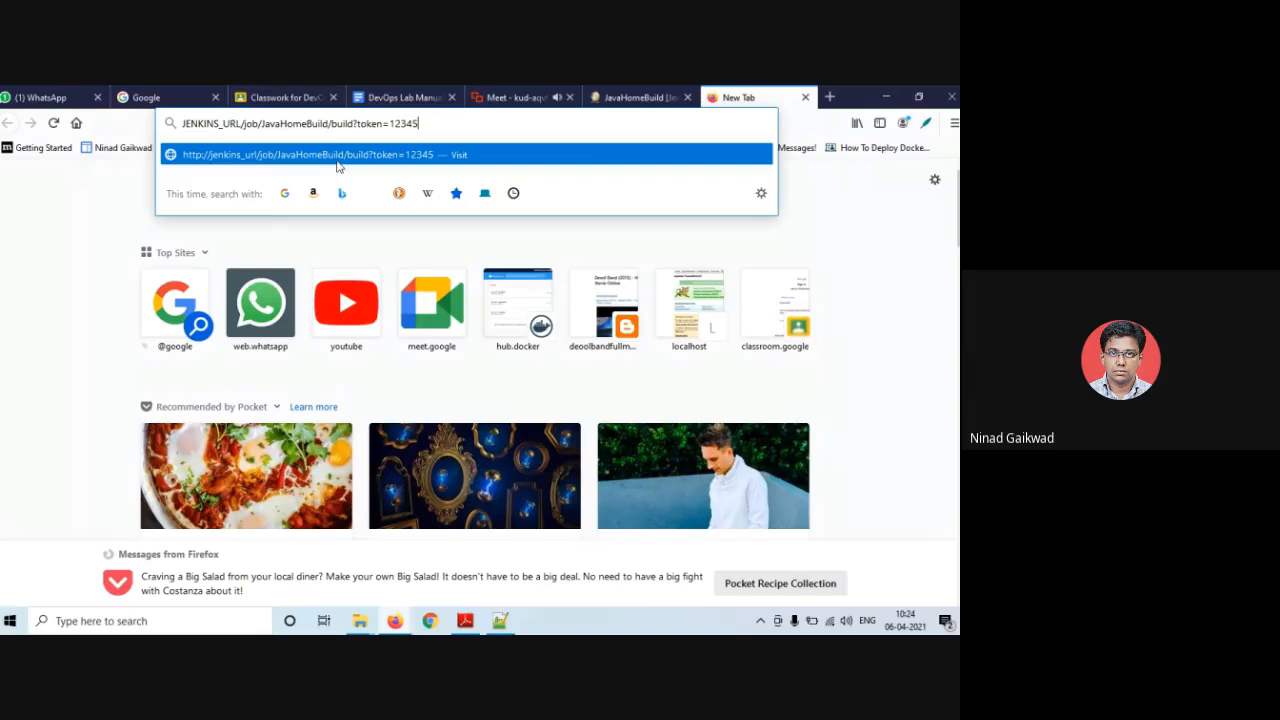
left_click_drag(240, 123, 172, 123)
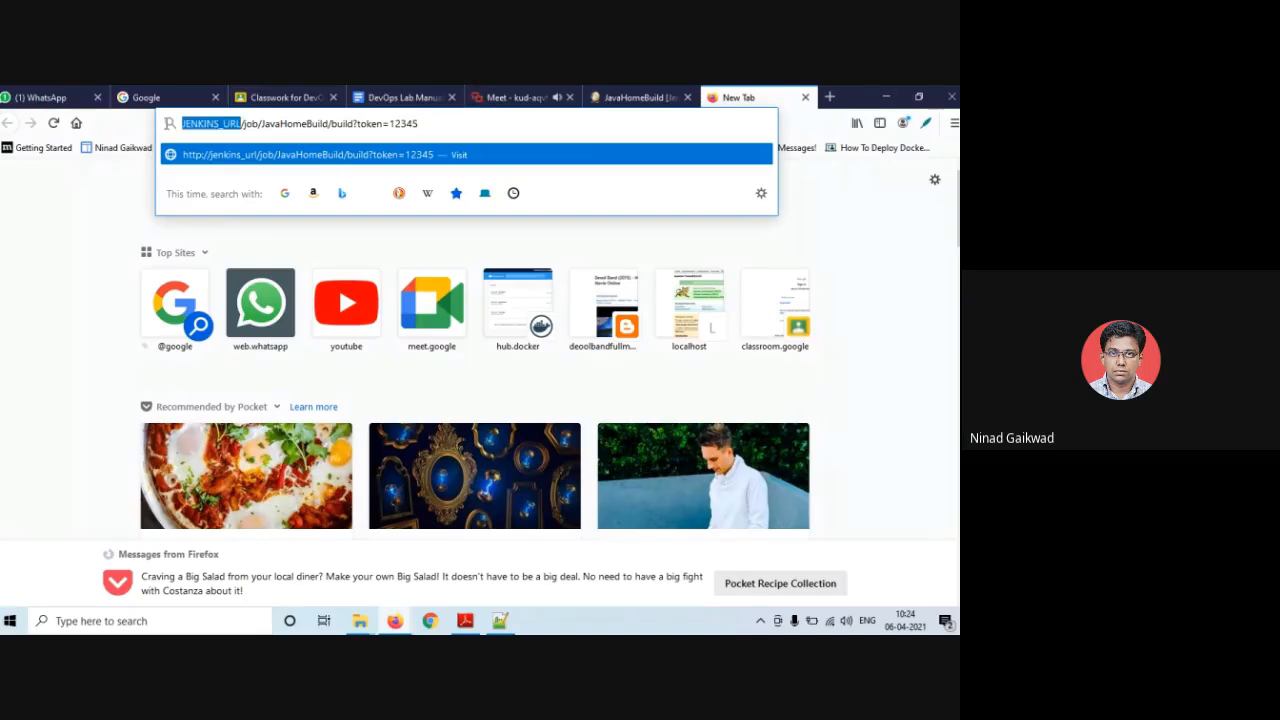
key("ctrl+v")
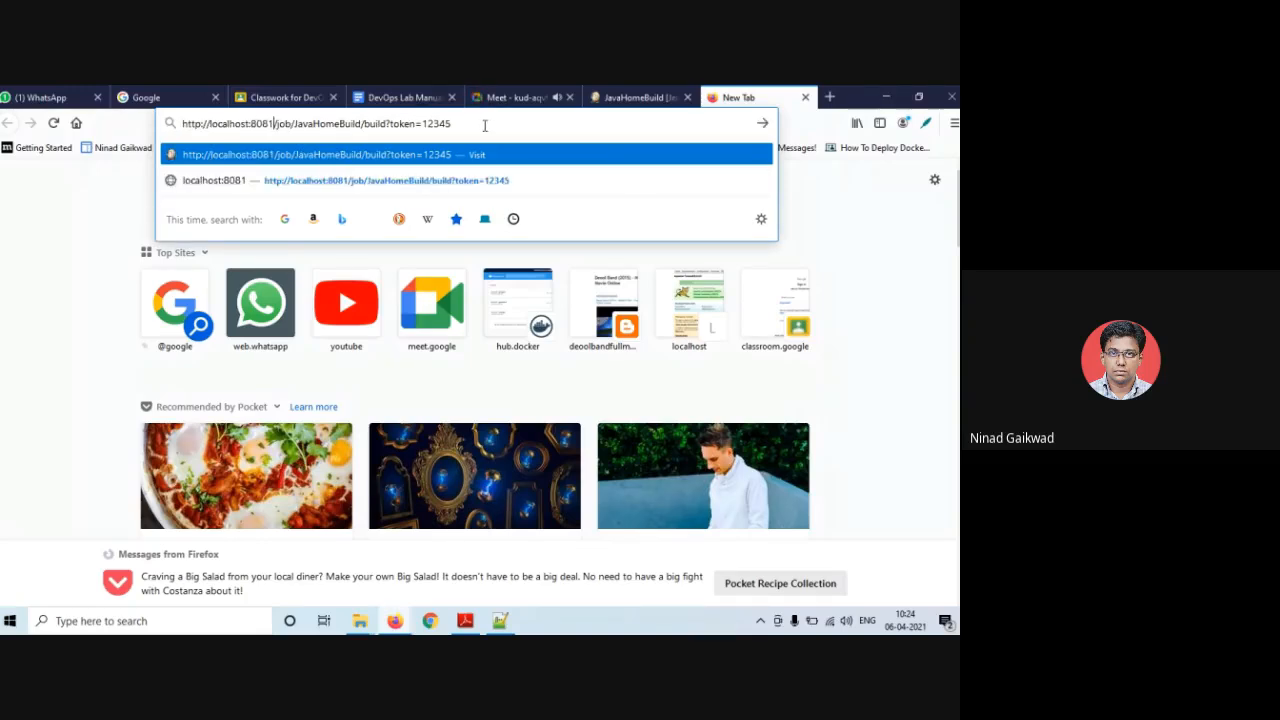
left_click(655, 97)
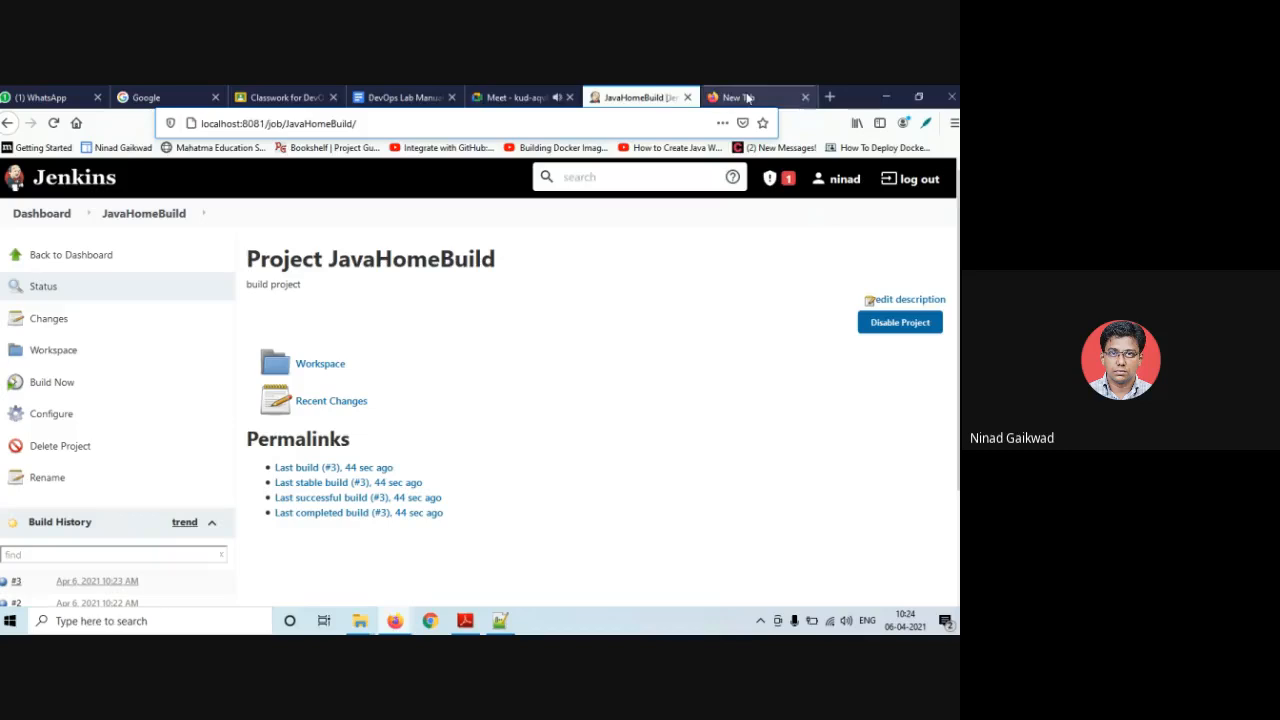
left_click(58, 258)
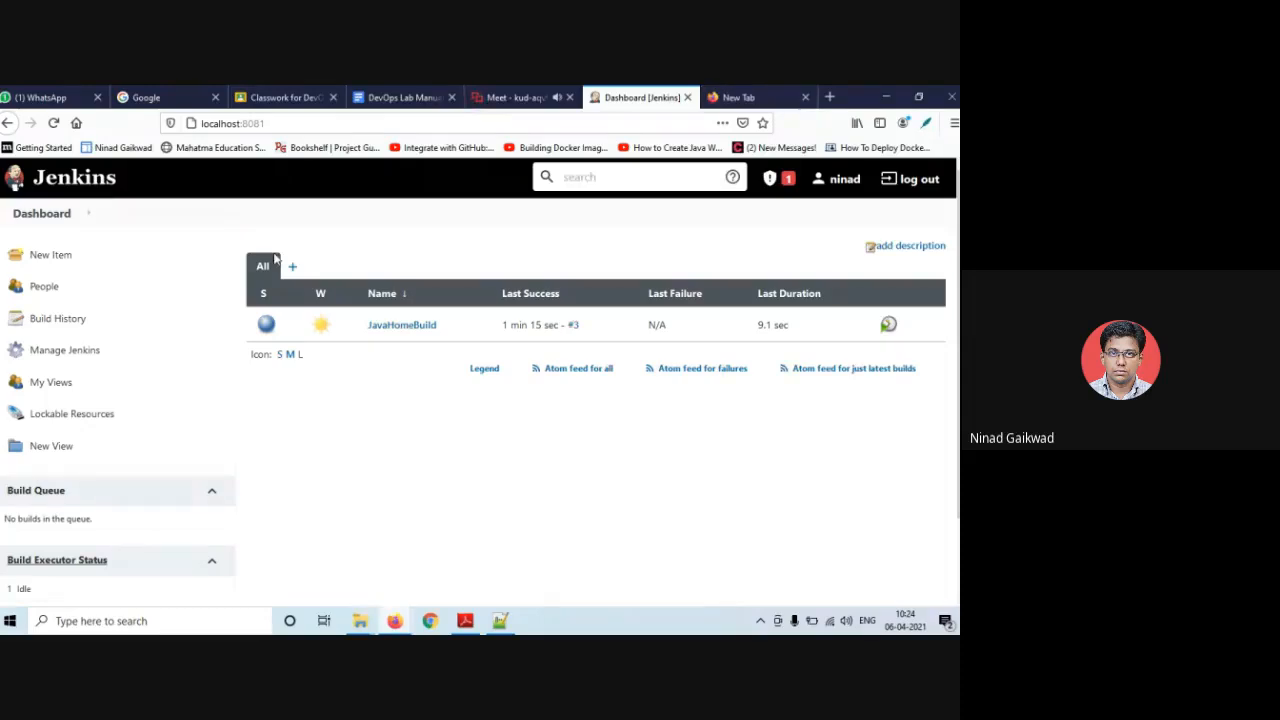
- Create a new item named TestHomeRun, copying its settings from JavaHomeBuild
left_click(67, 262)
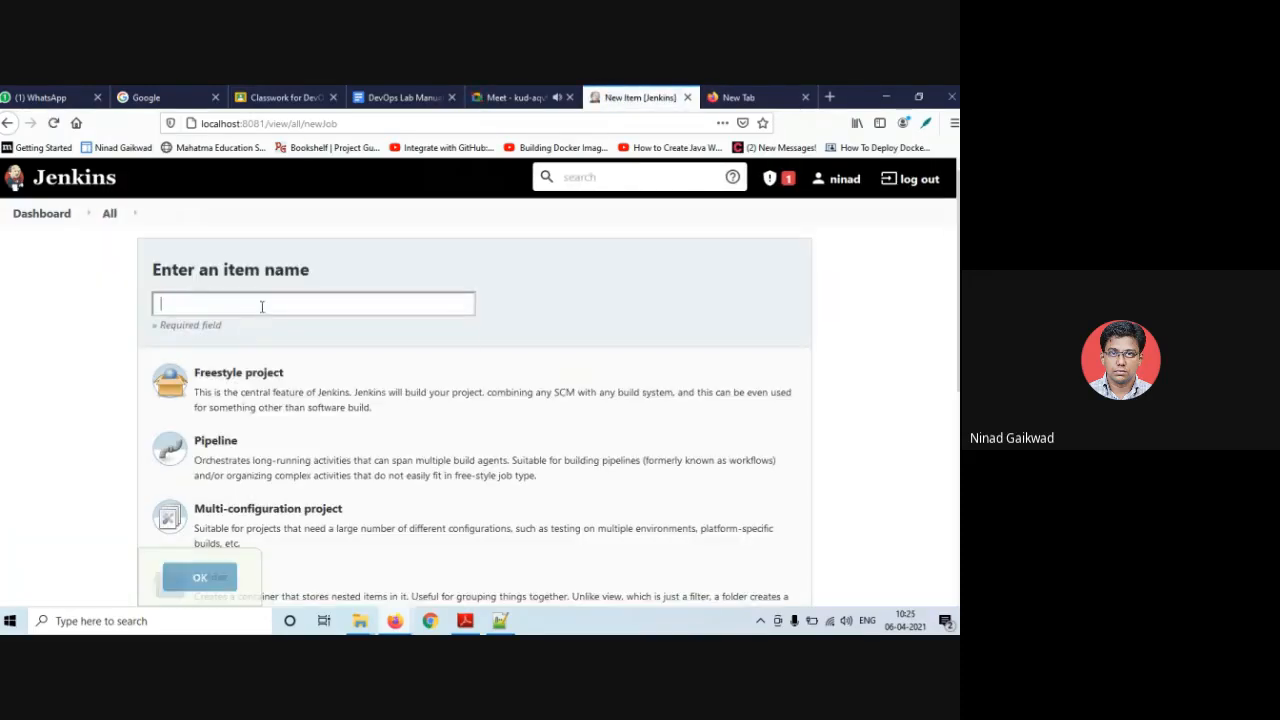
left_click(263, 306)
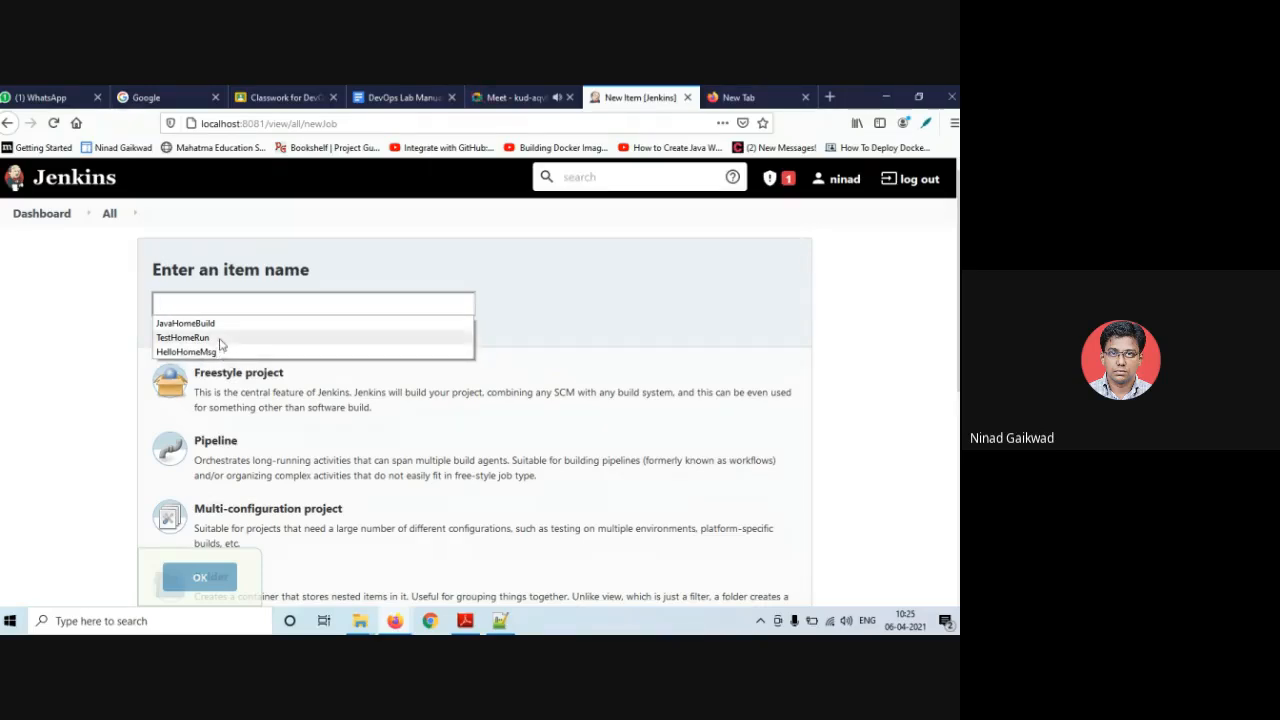
left_click(221, 338)
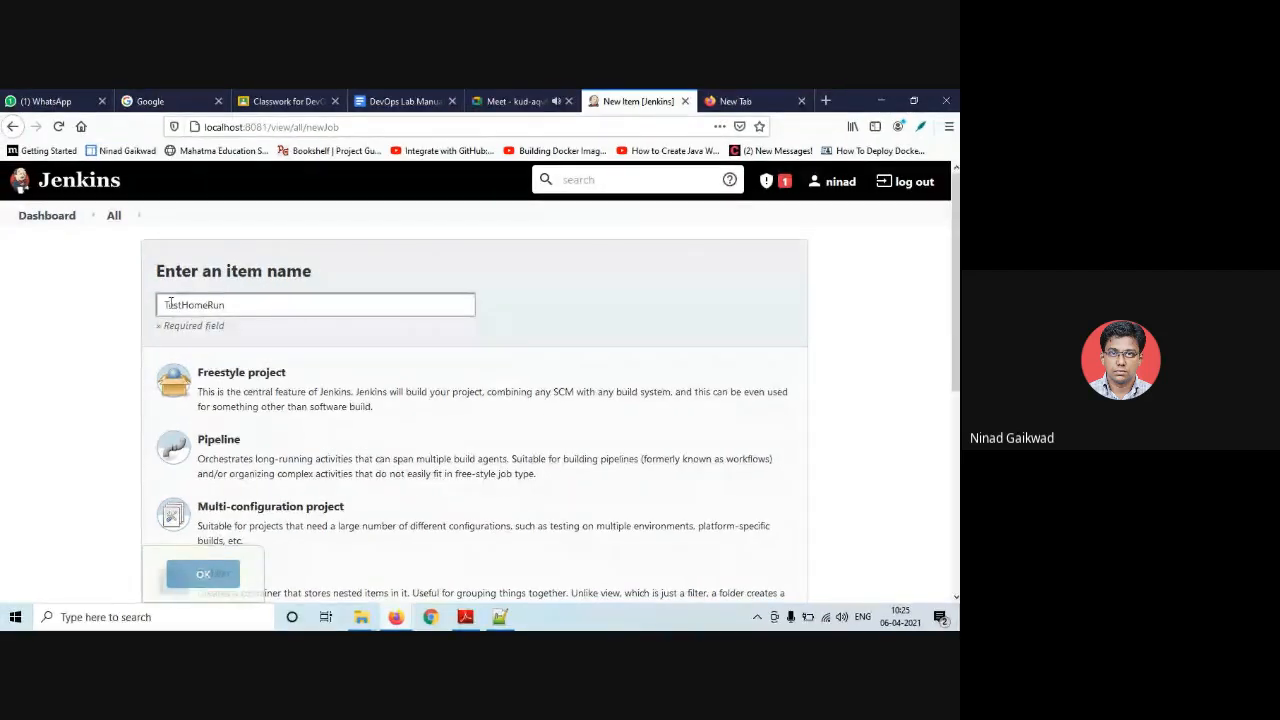
scroll(289, 314, "down", 5)
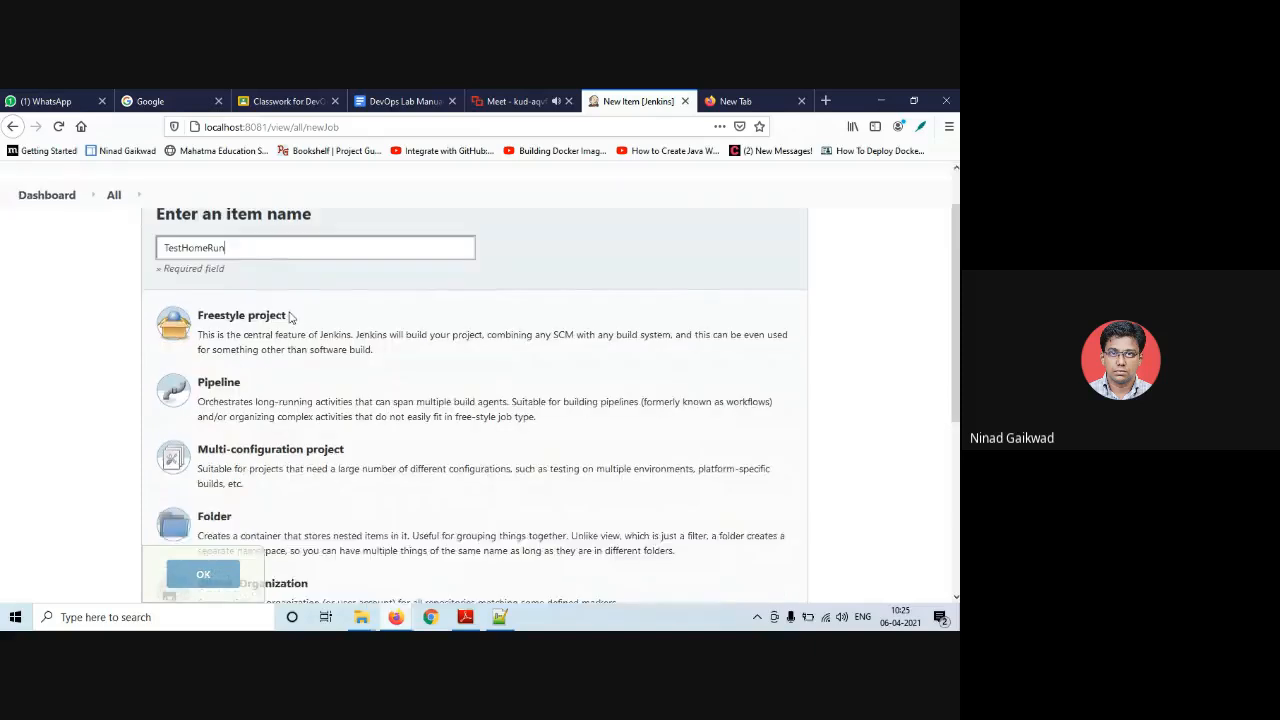
scroll(290, 318, "up", 2)
scroll(289, 318, "down", 3)
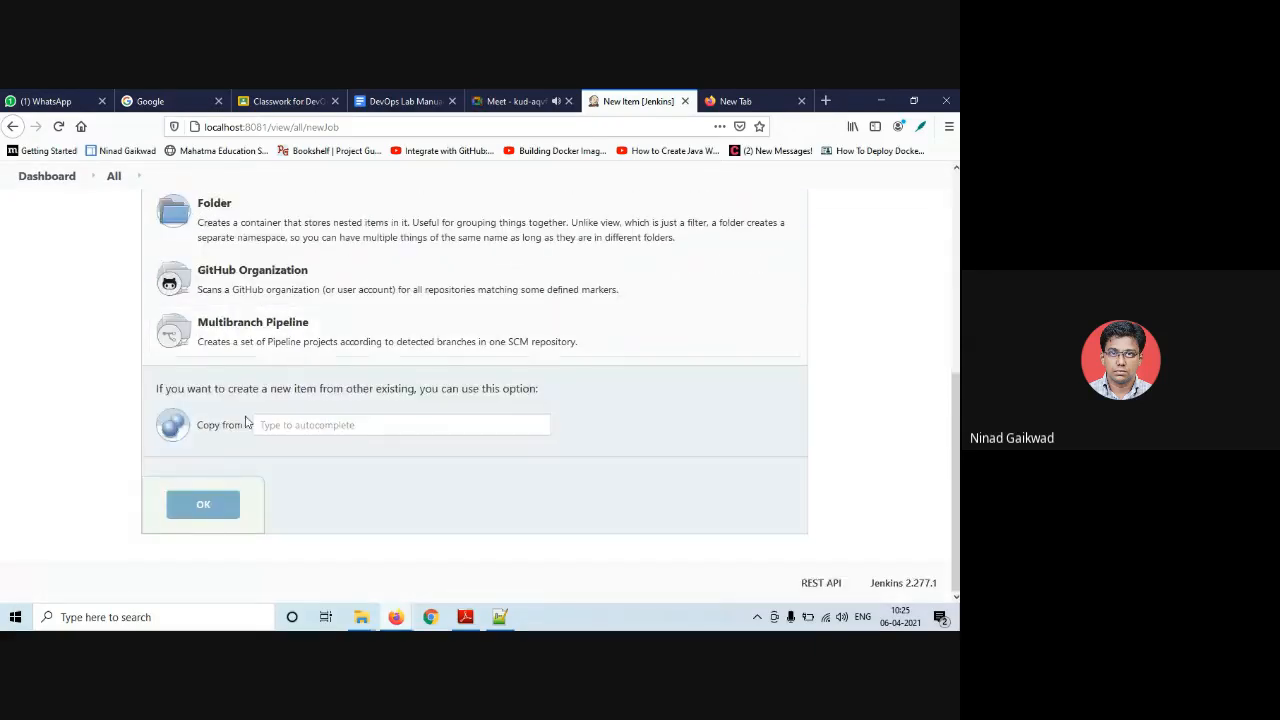
left_click(313, 425)
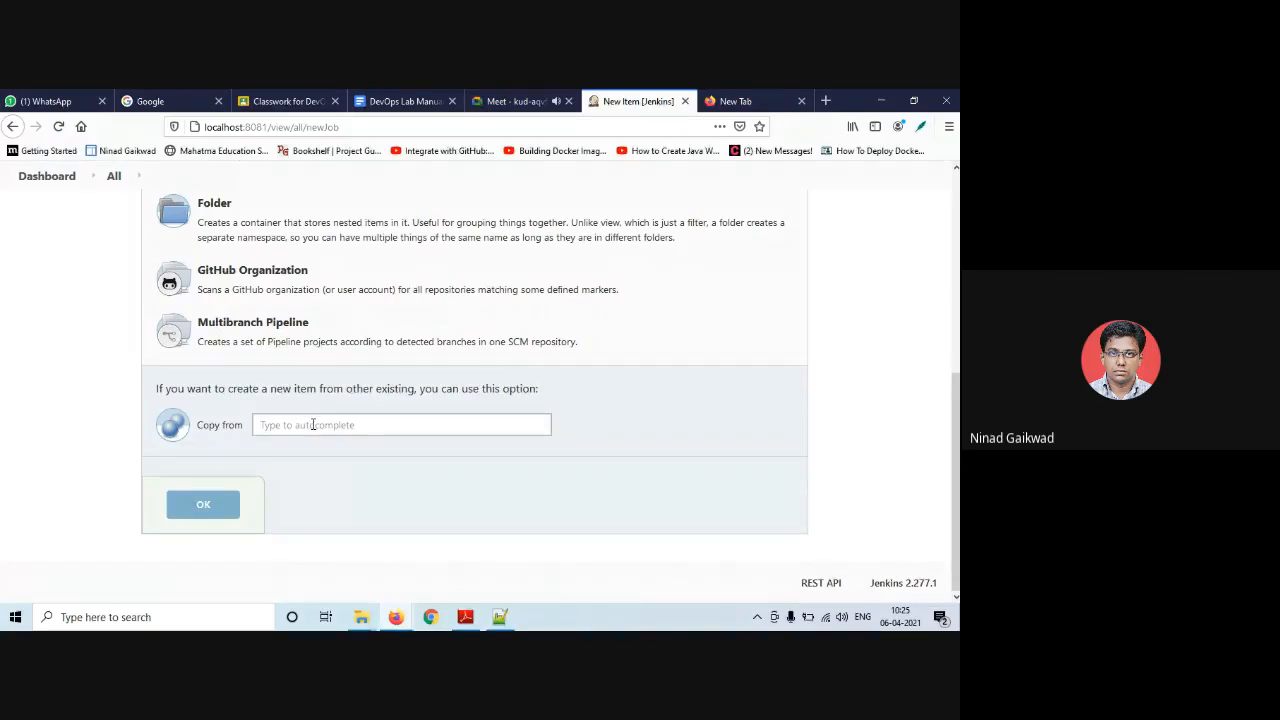
type("jabva")
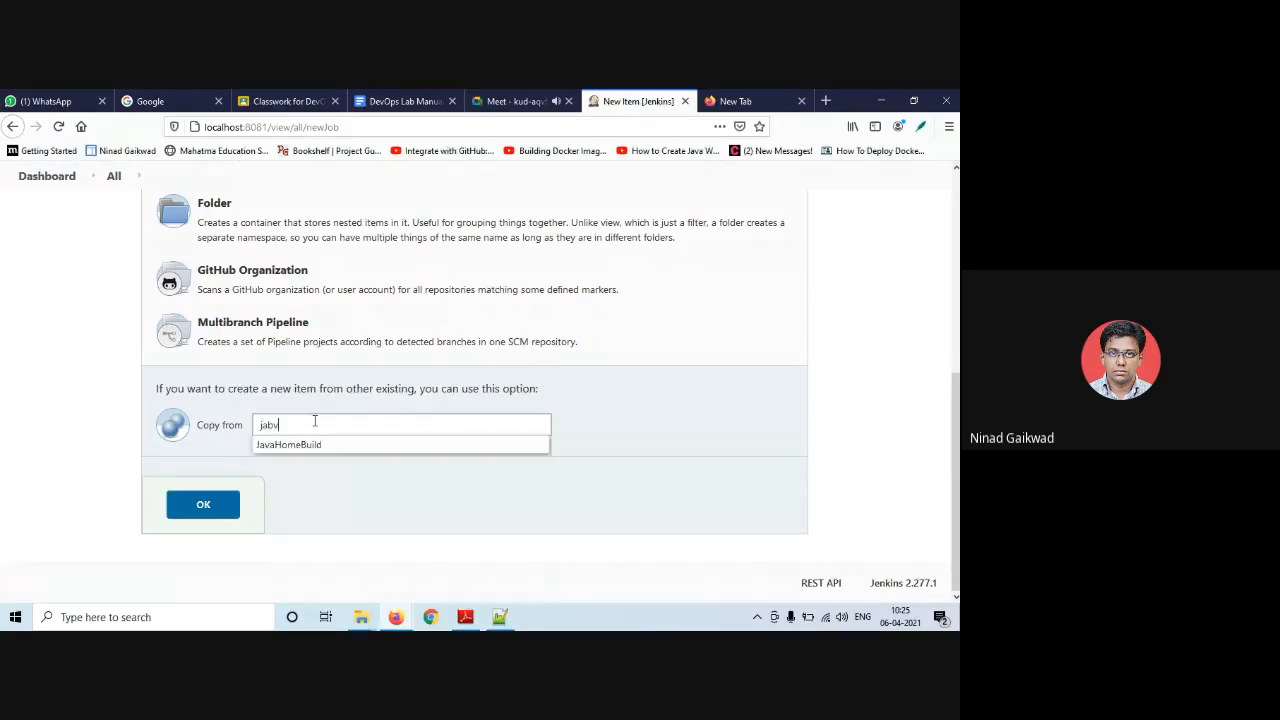
key("BackSpace")
key("BackSpace")
key("BackSpace")
type("va")
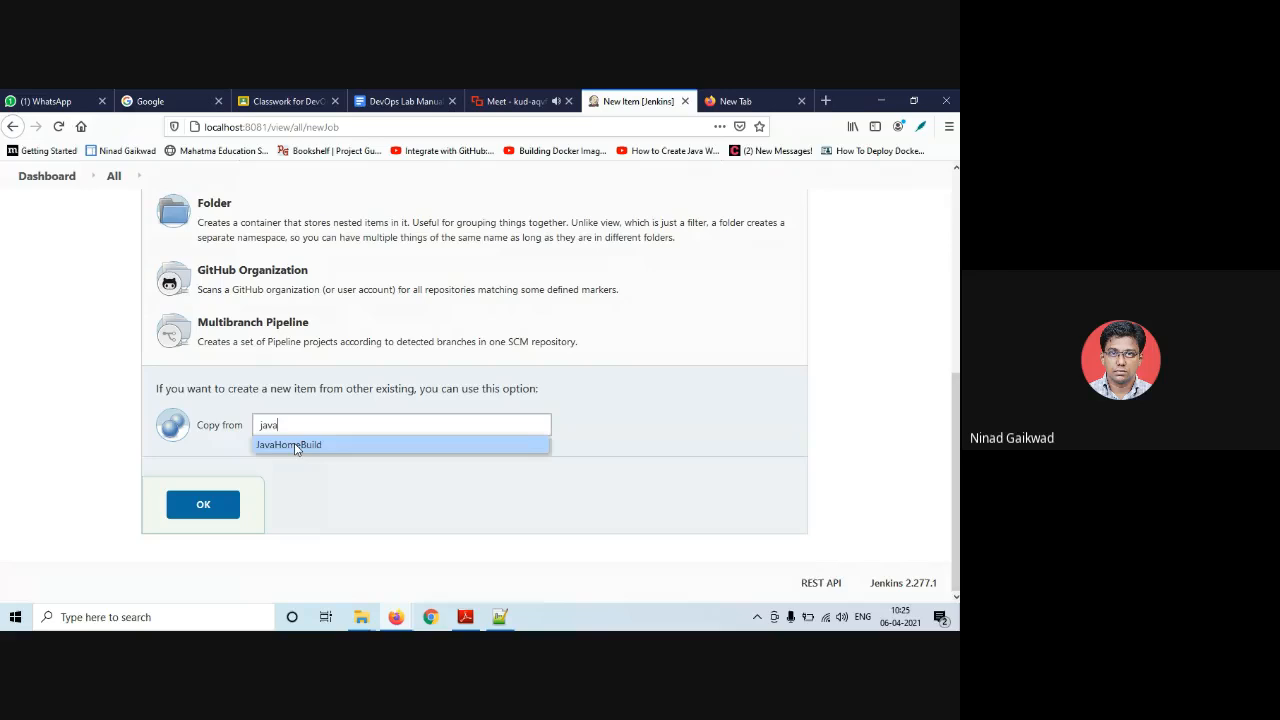
left_click(295, 447)
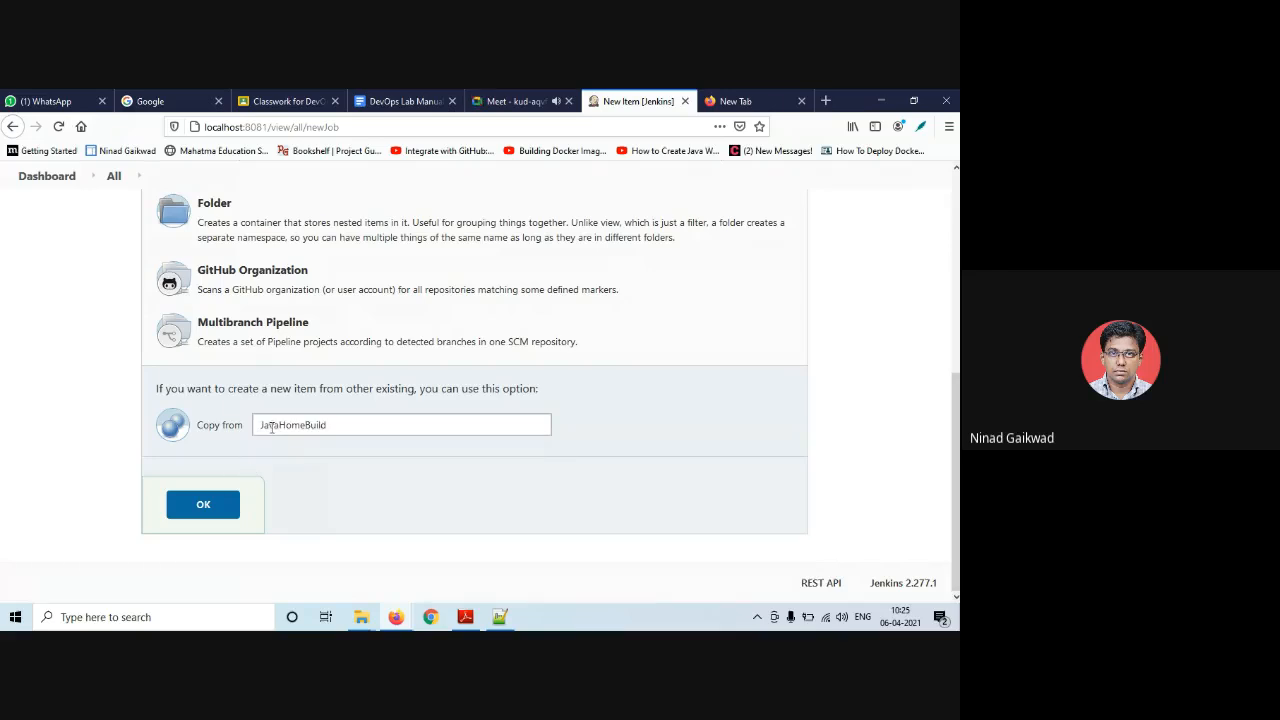
left_click(223, 514)
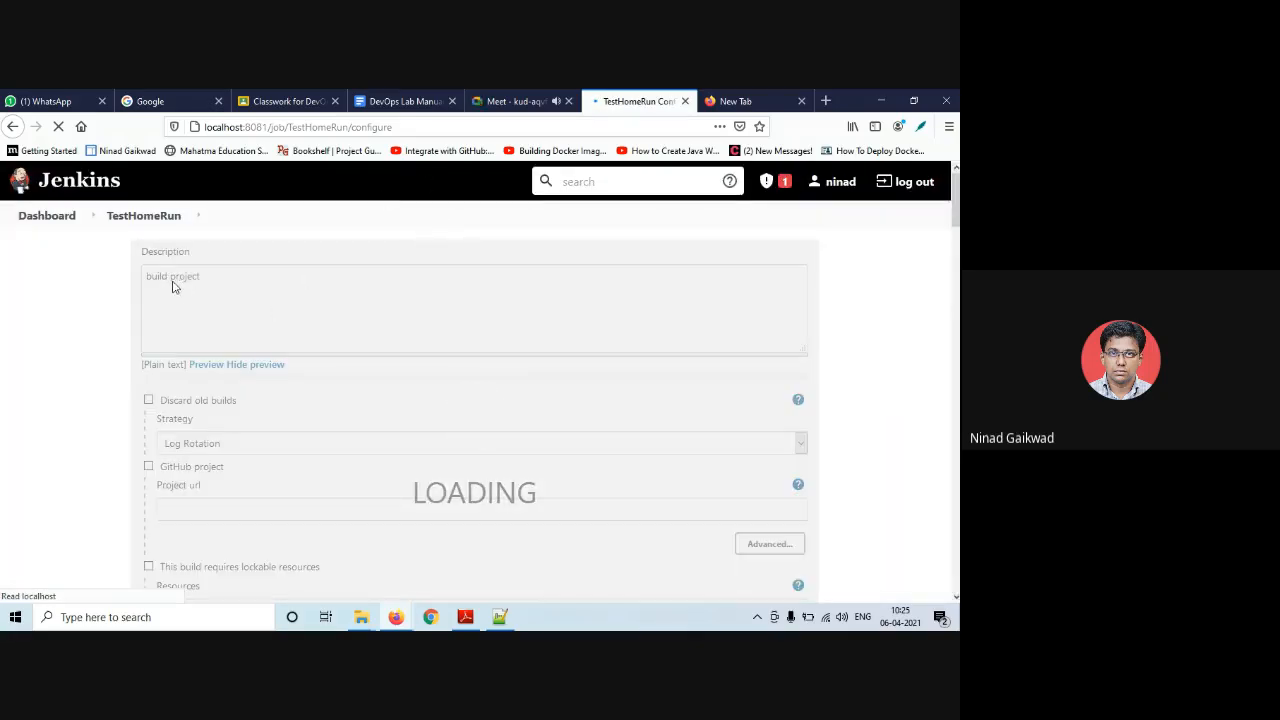
- Replace 'build' with 'Run' in TestHomeRun's description so it reads 'Run project'
double_click(163, 279)
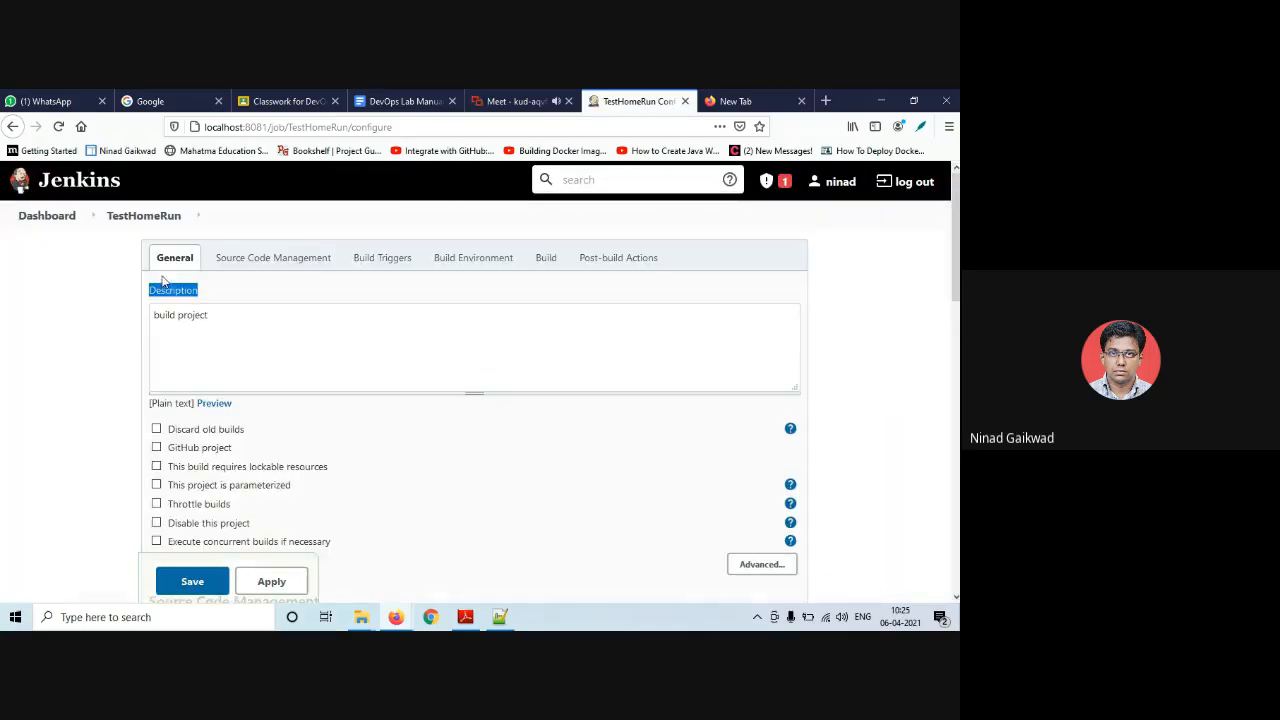
double_click(163, 314)
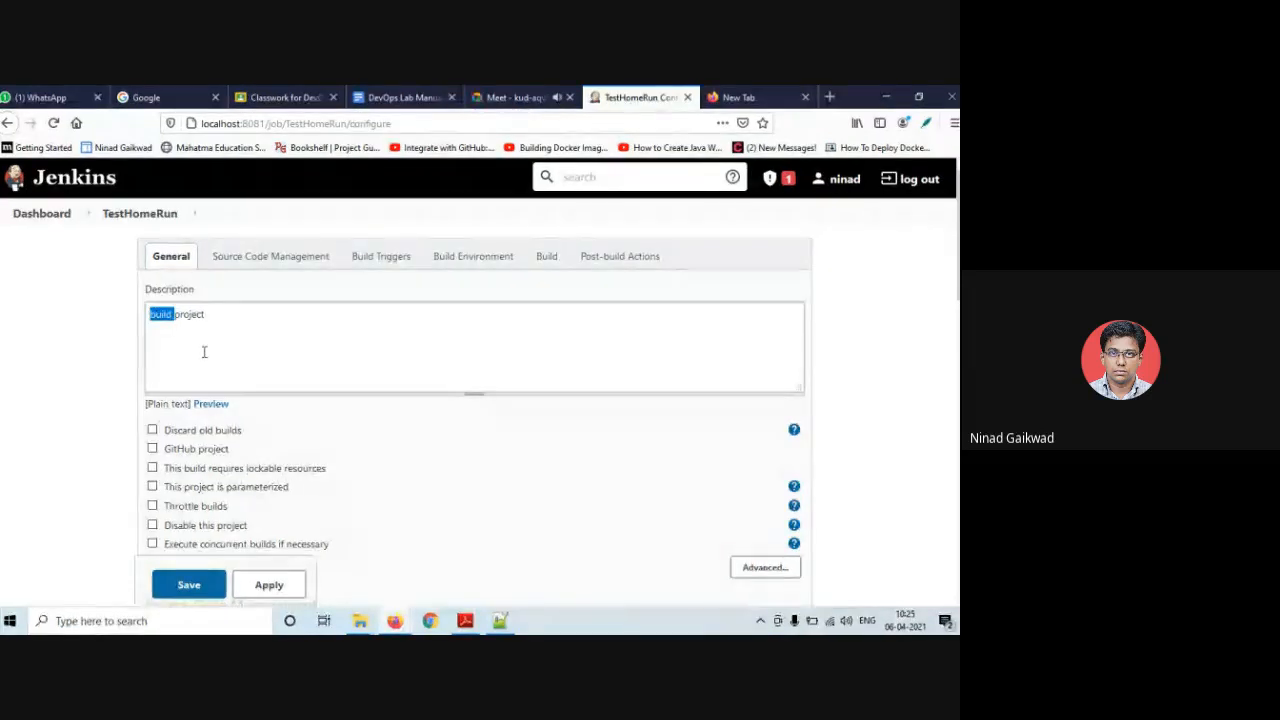
type("Test")
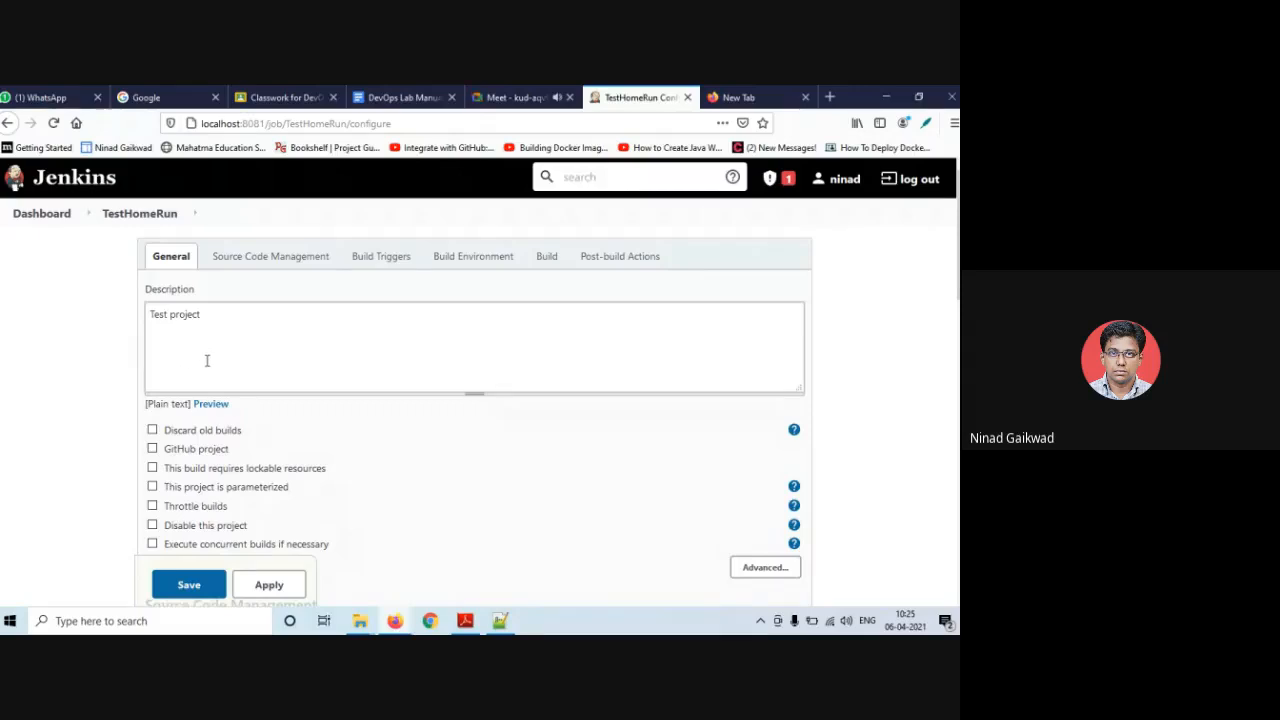
double_click(158, 318)
type("Run")
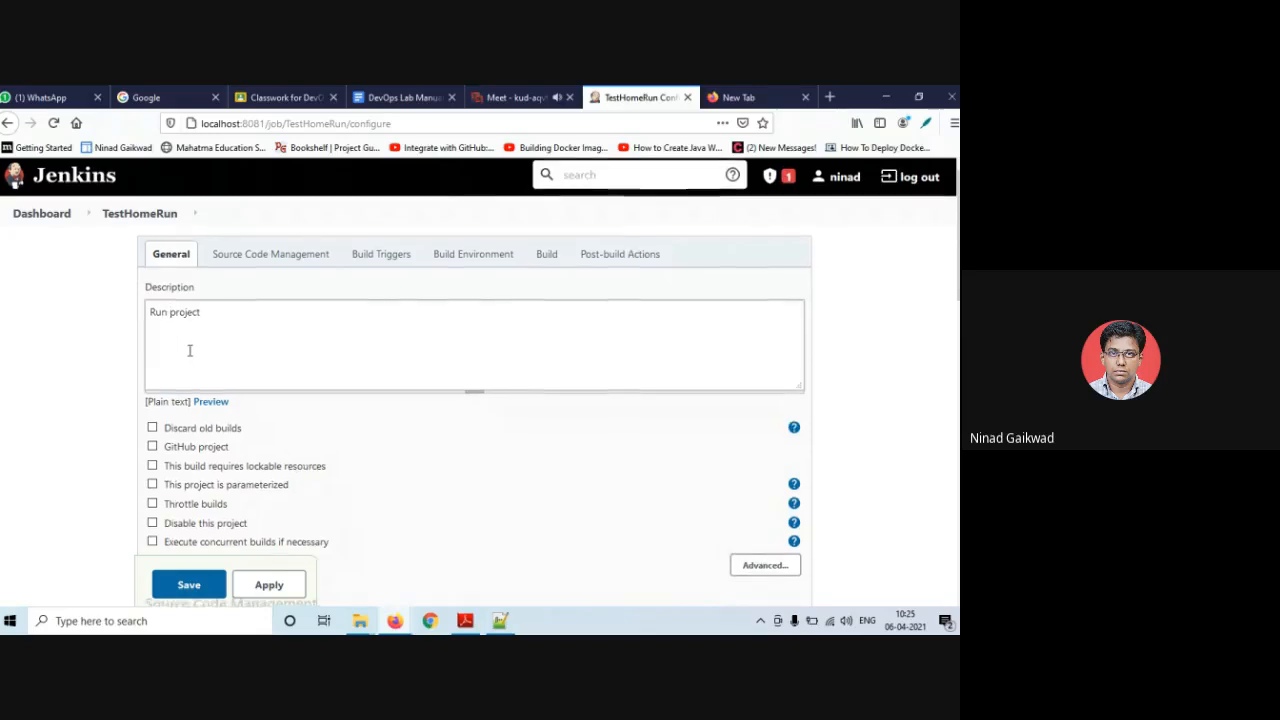
scroll(189, 352, "down", 3)
- Keep source code management at None and turn off Trigger builds remotely
scroll(200, 330, "down", 3)
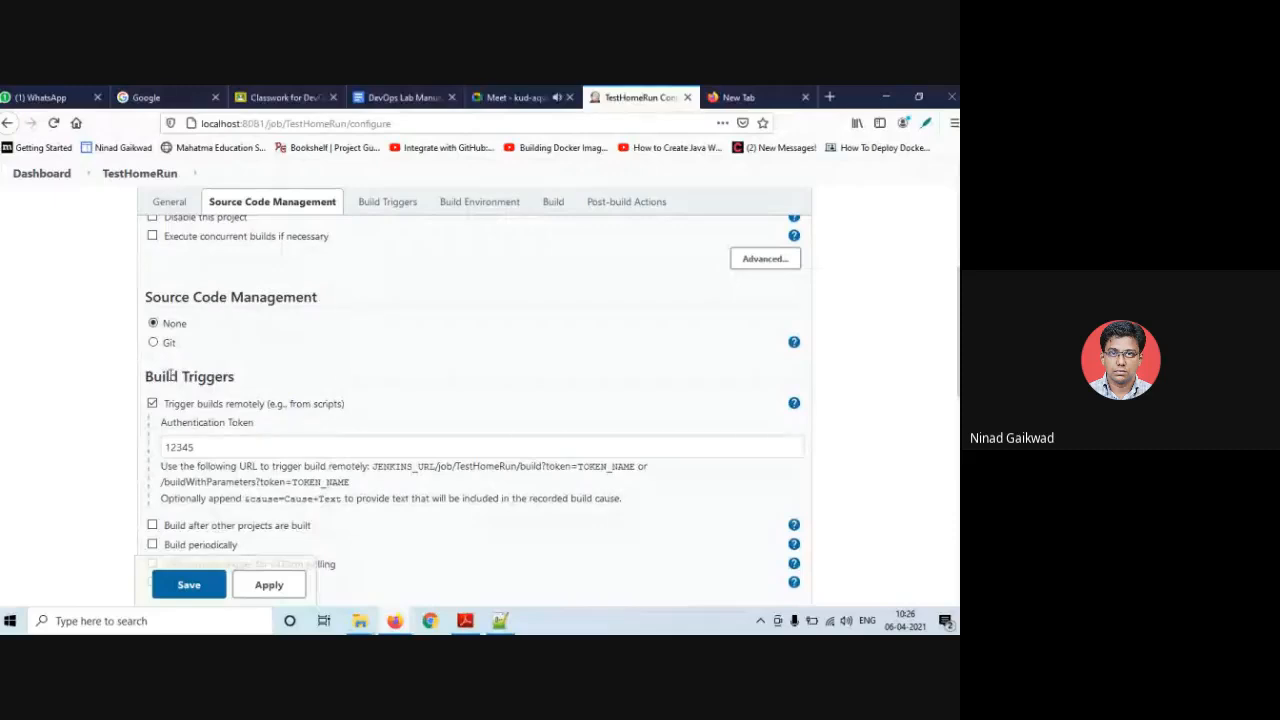
left_click(154, 343)
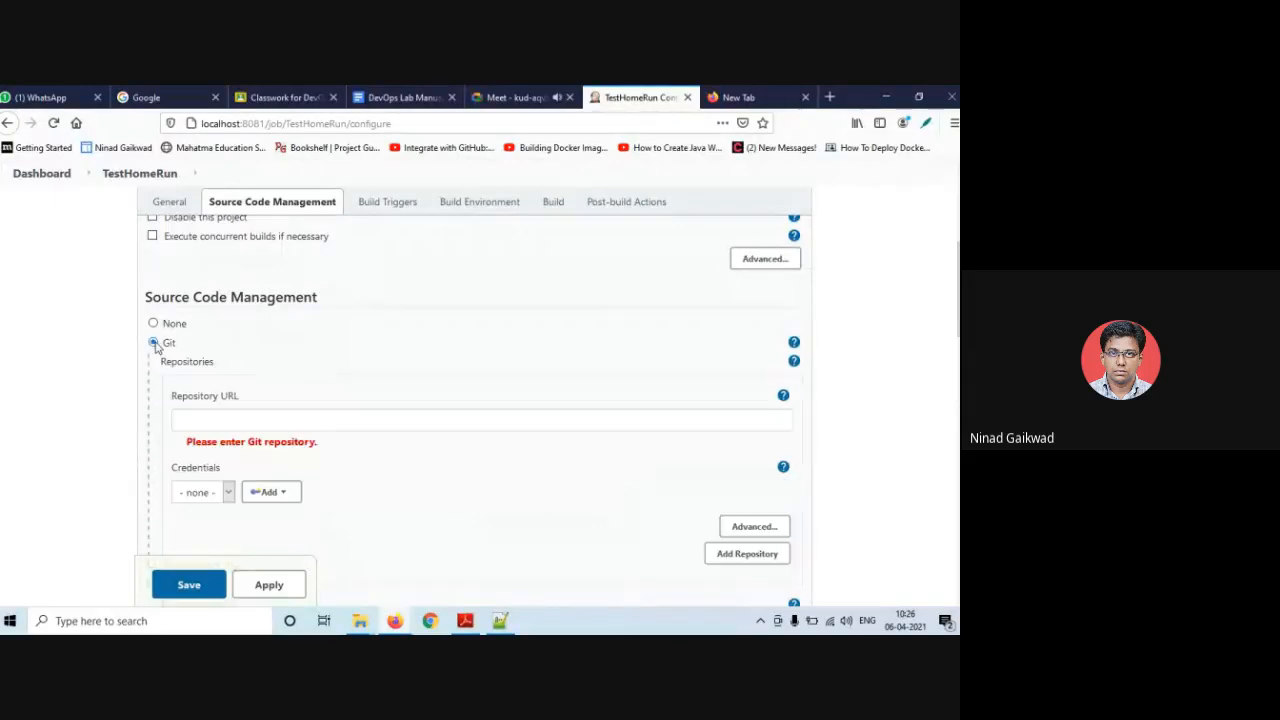
left_click(153, 323)
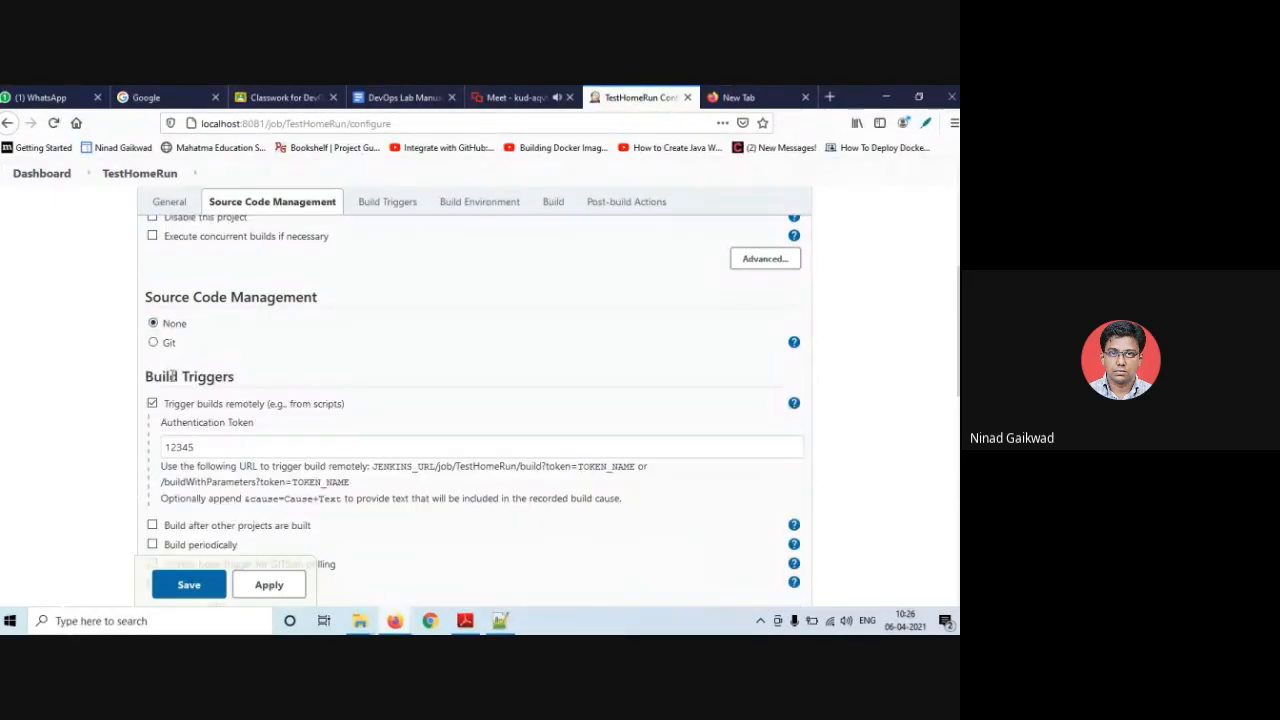
scroll(190, 360, "down", 2)
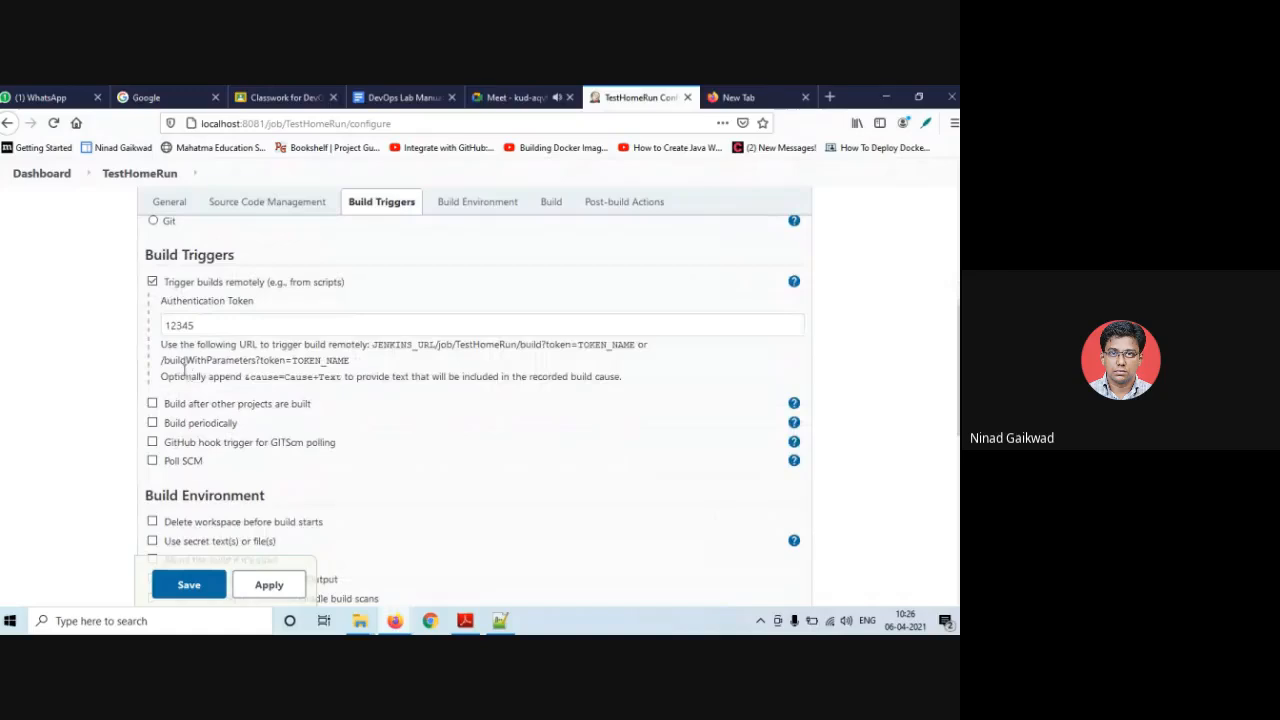
left_click(152, 282)
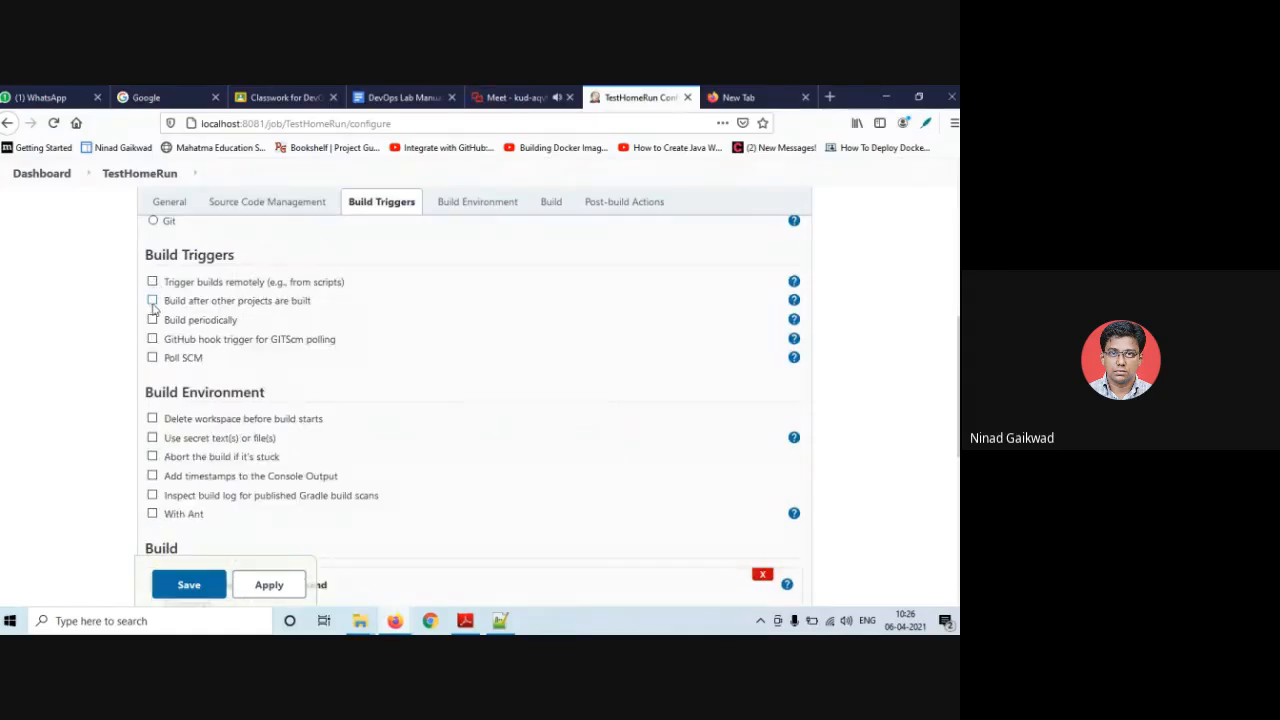
- Enable Build after other projects are built, watching JavaHomeBuild, triggering only if stable
left_click(152, 302)
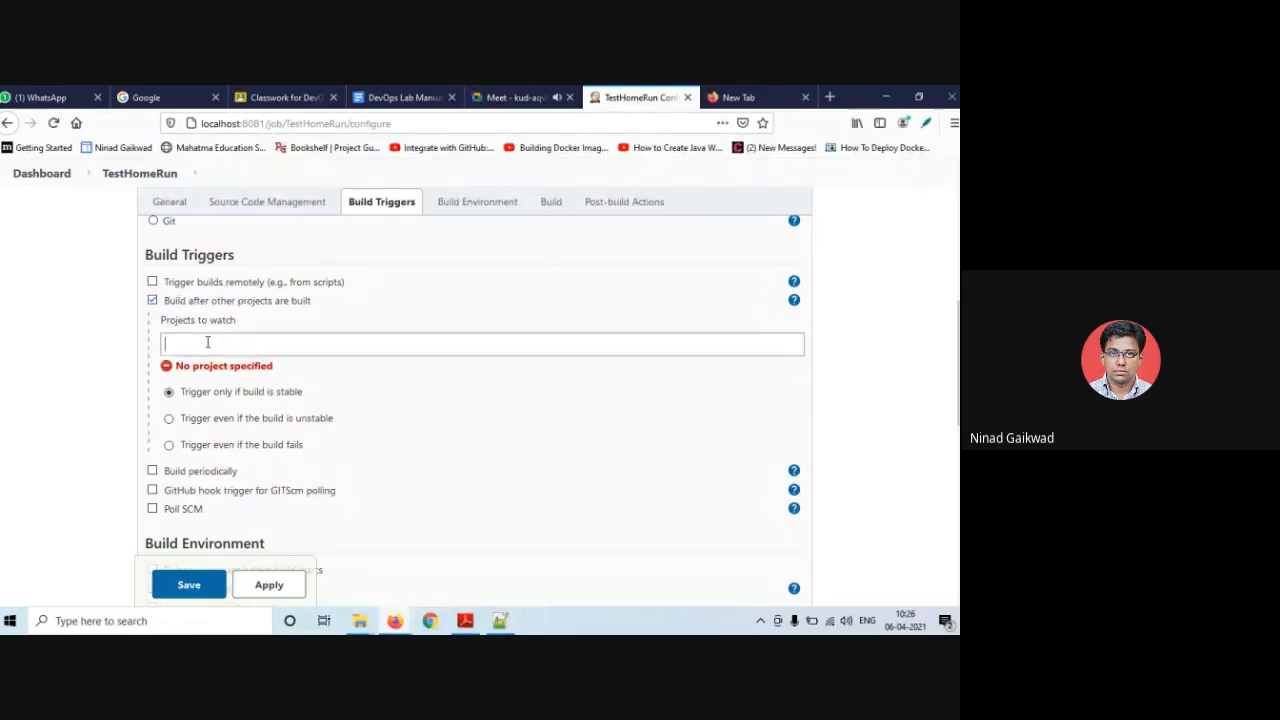
left_click(207, 340)
type("java")
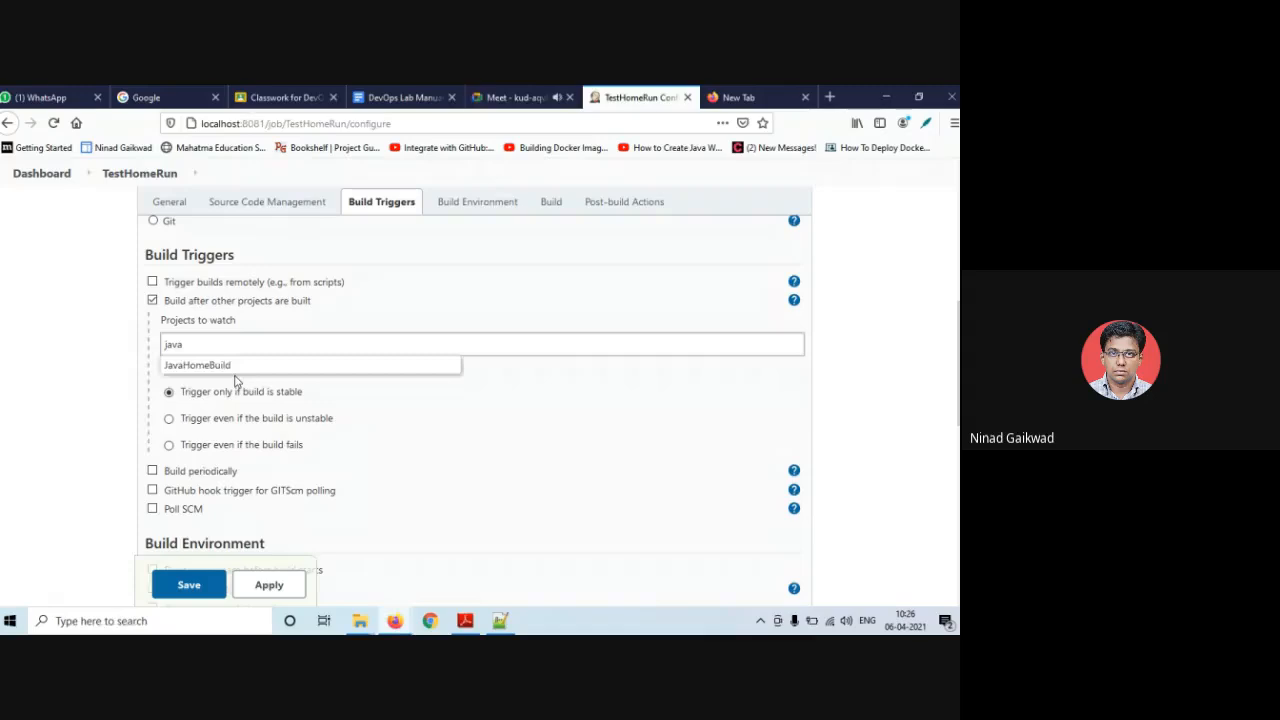
left_click(229, 365)
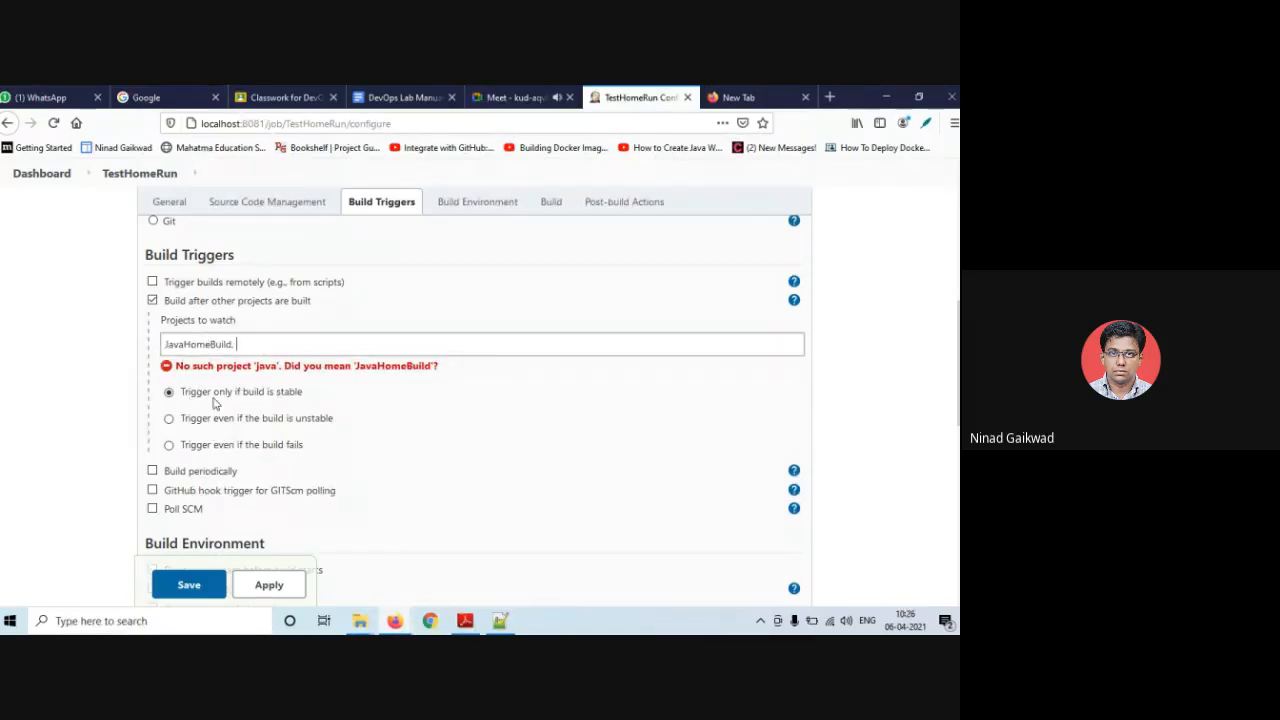
double_click(182, 343)
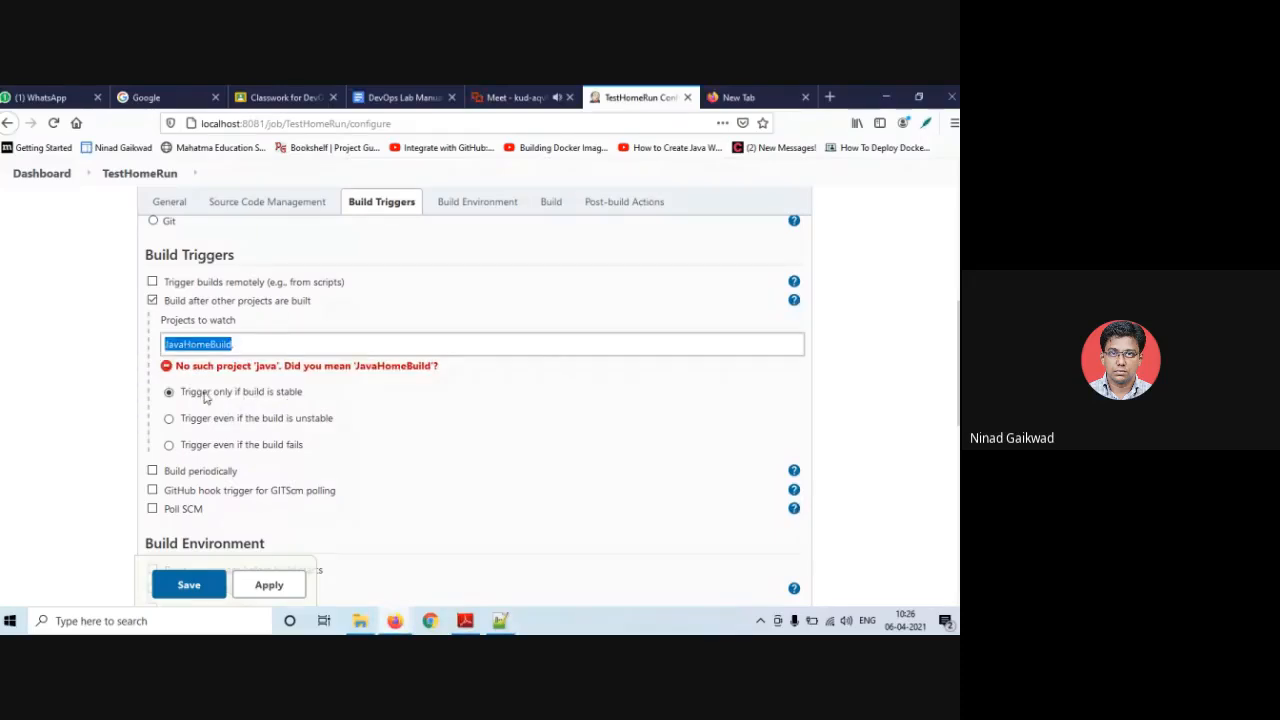
left_click(431, 386)
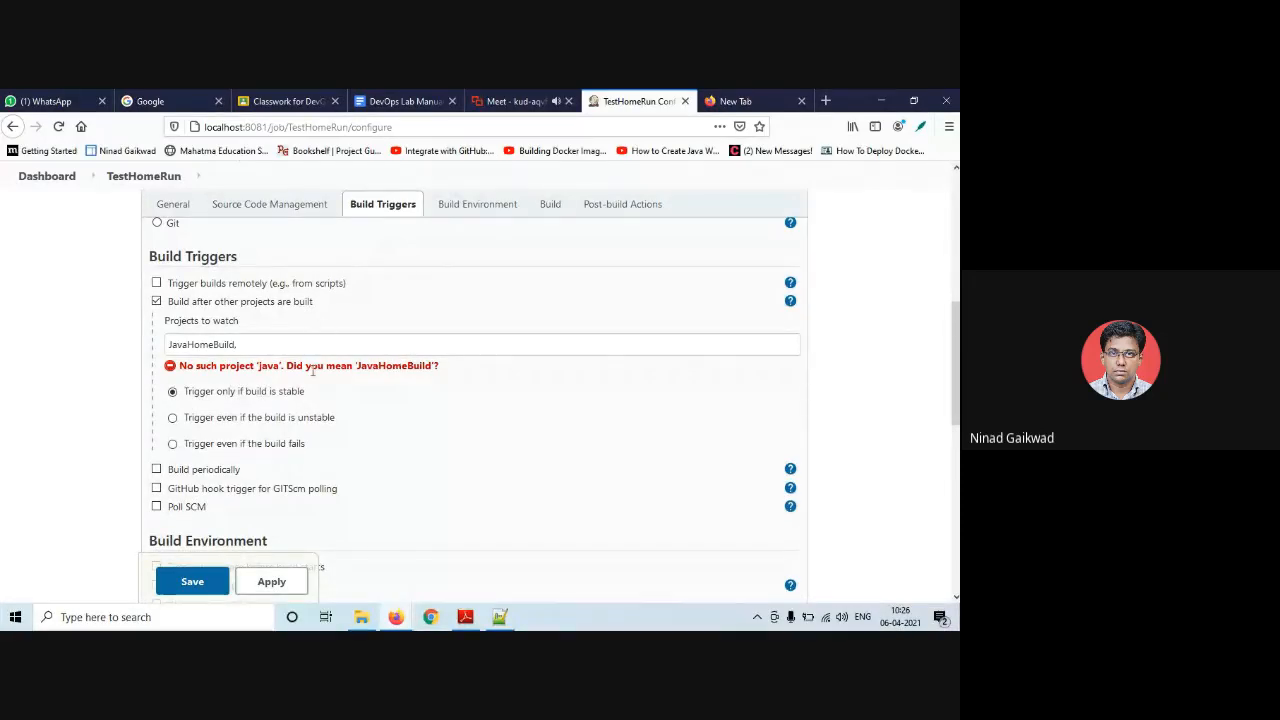
scroll(312, 383, "down", 3)
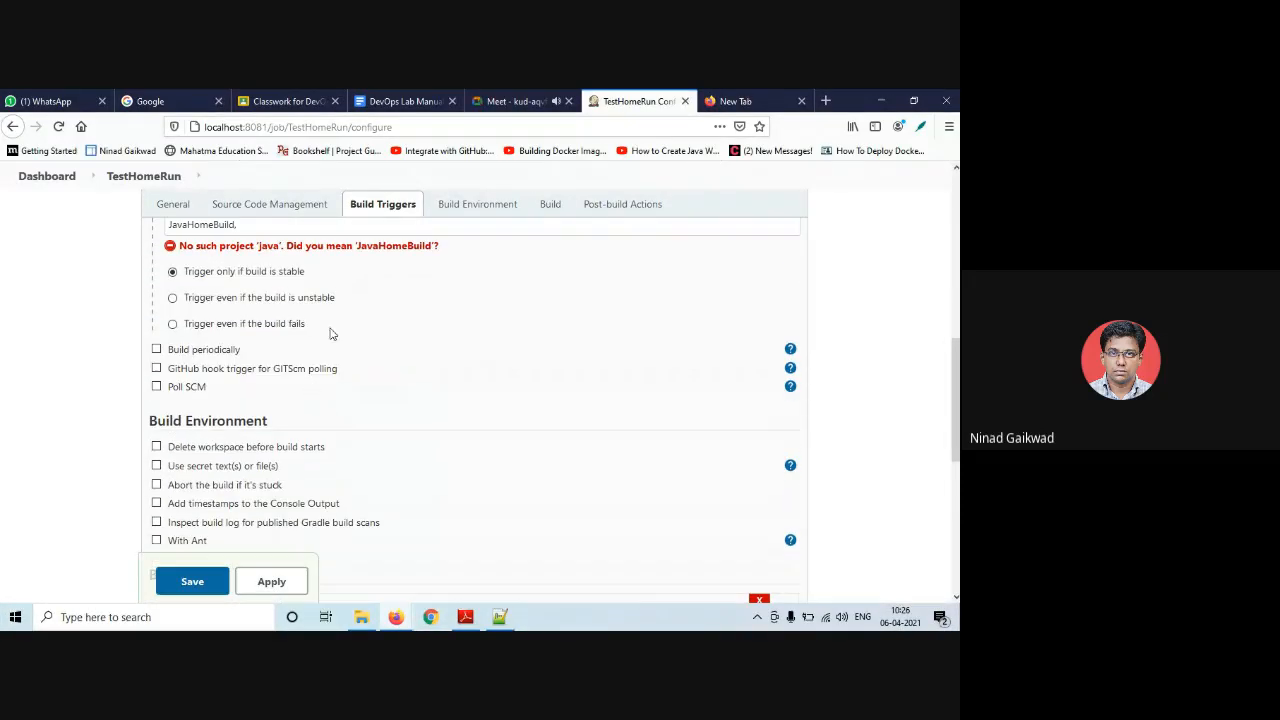
scroll(222, 280, "up", 10)
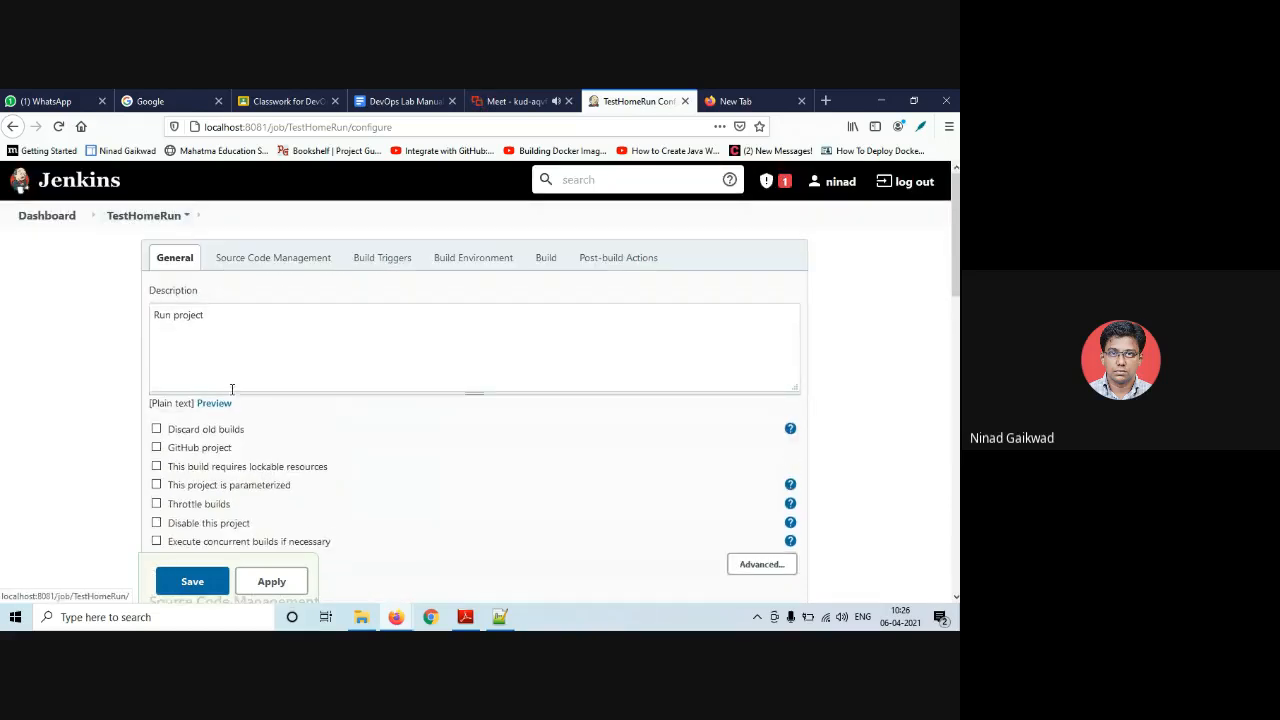
scroll(288, 449, "down", 5)
- Change TestHomeRun's batch line from 'javac HelloHome.java' to 'java HelloHome' and save the job
scroll(291, 452, "down", 4)
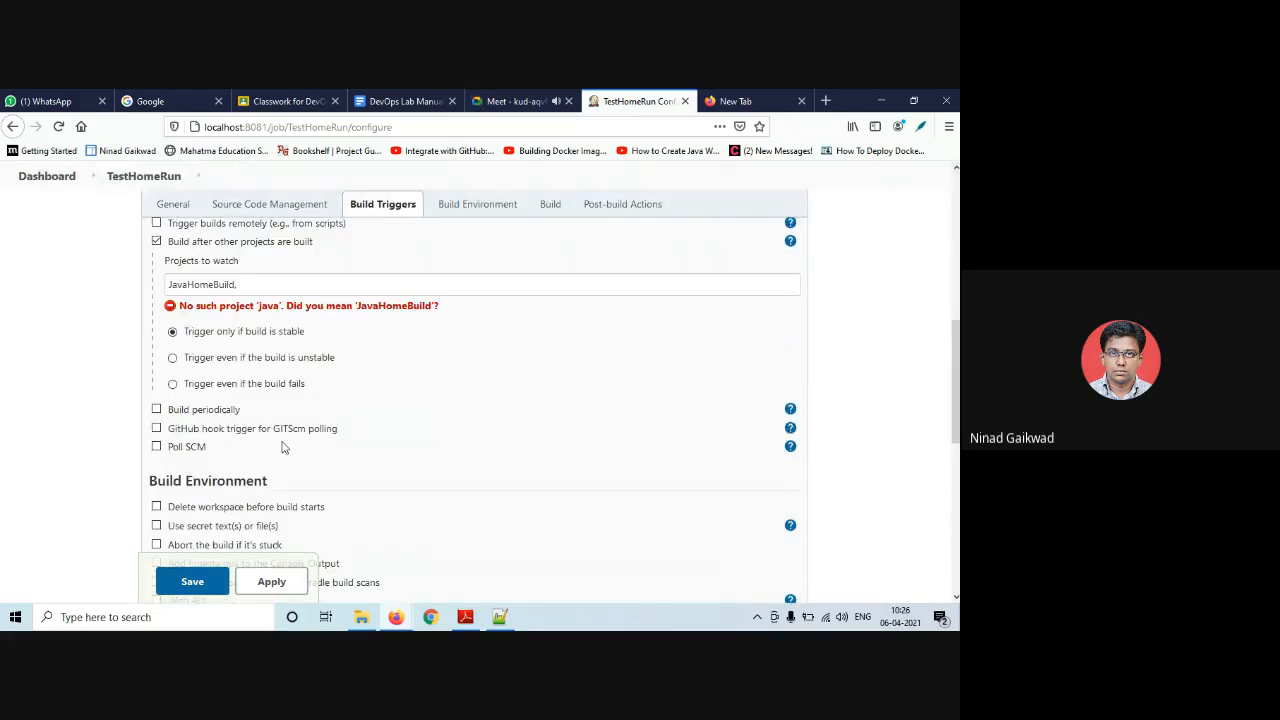
scroll(280, 446, "down", 4)
scroll(275, 447, "down", 2)
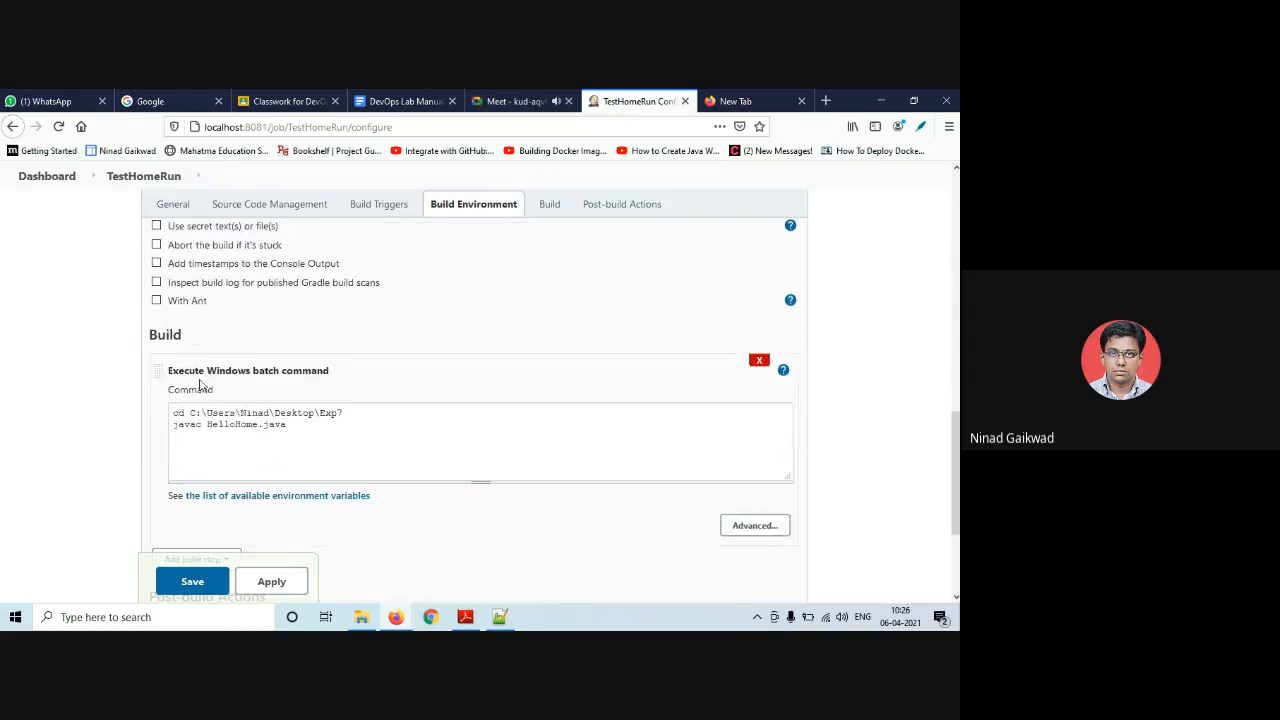
scroll(257, 440, "up", 4)
scroll(255, 442, "down", 6)
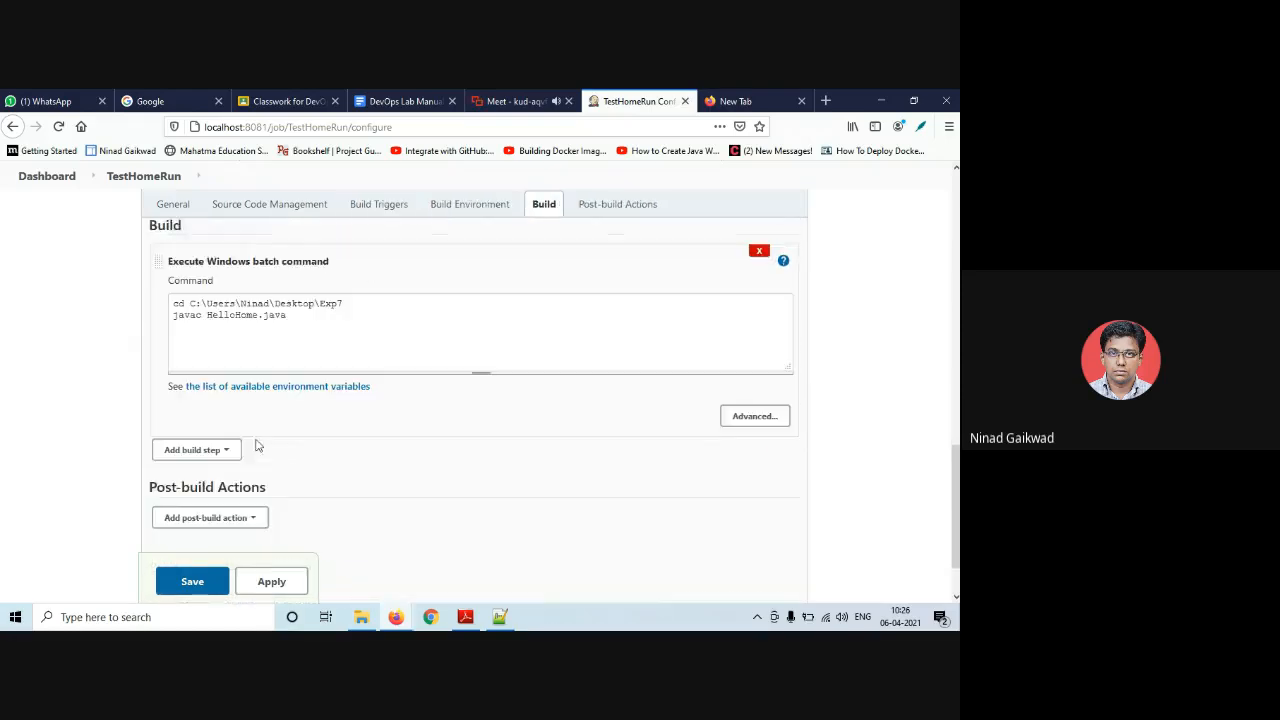
left_click(203, 305)
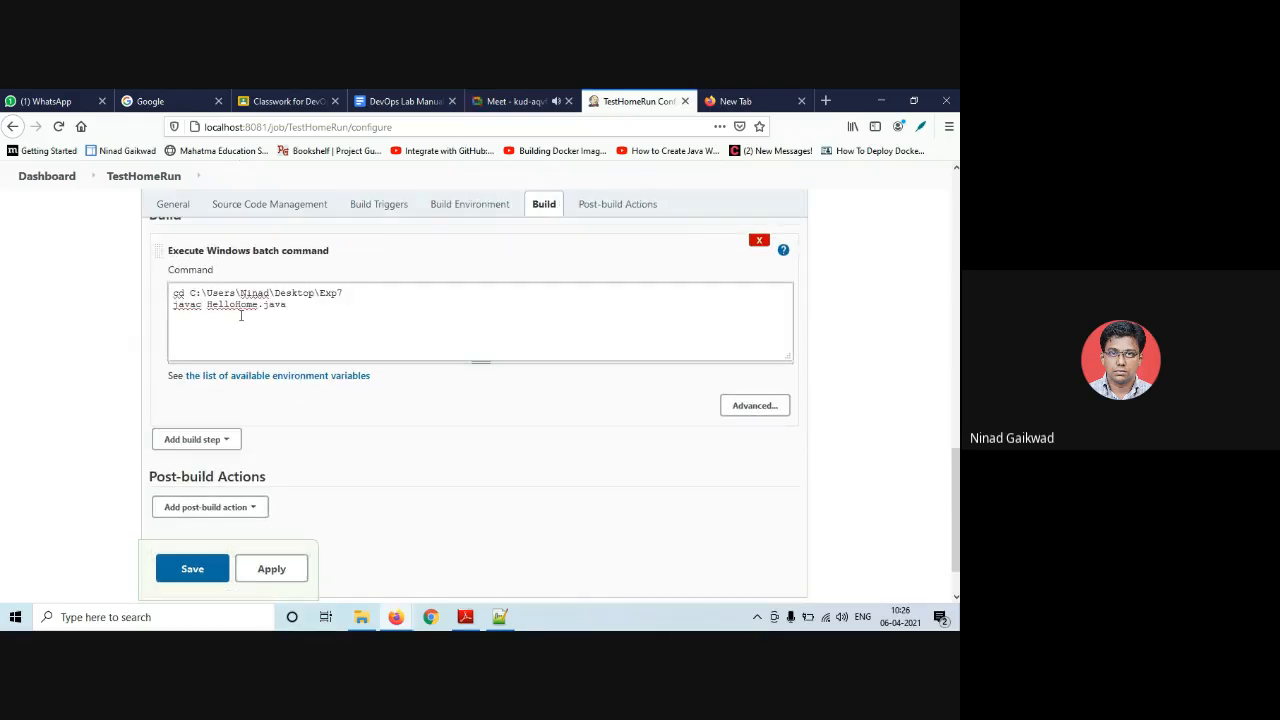
key("BackSpace")
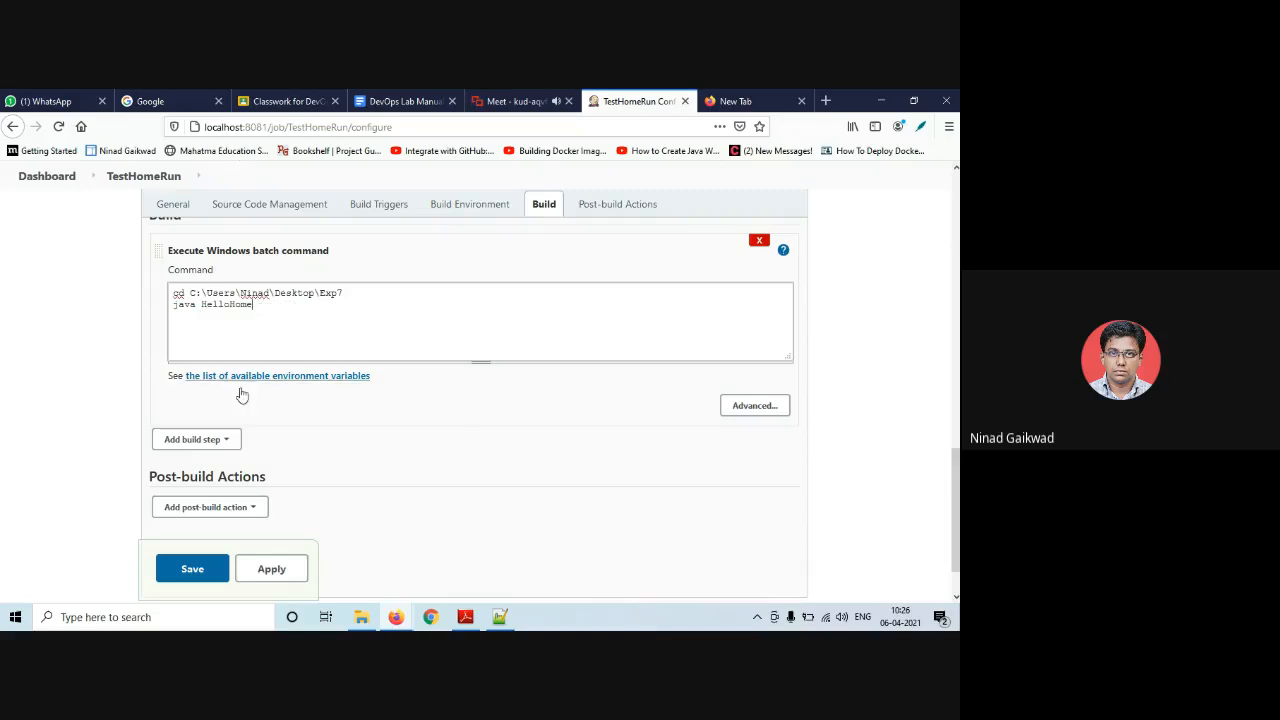
left_click(194, 569)
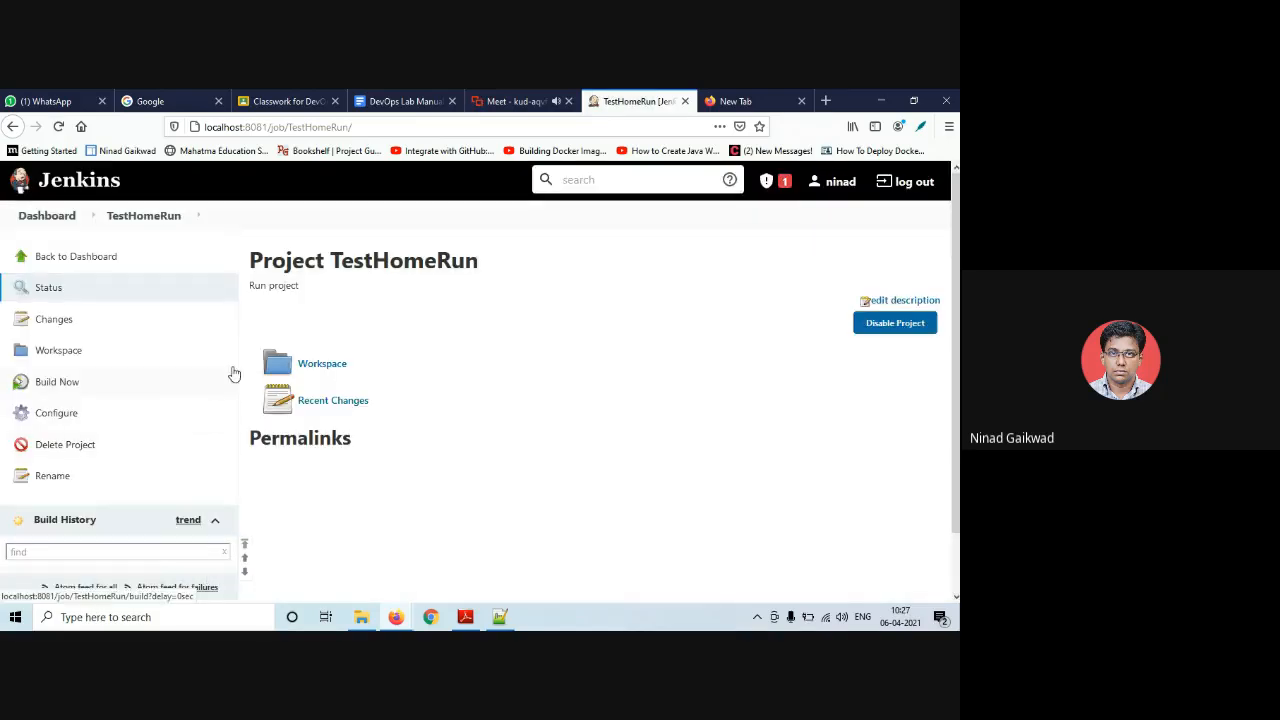
- Open JavaHomeBuild build #3's console output and locate the javac HelloHome.java command
left_click(61, 264)
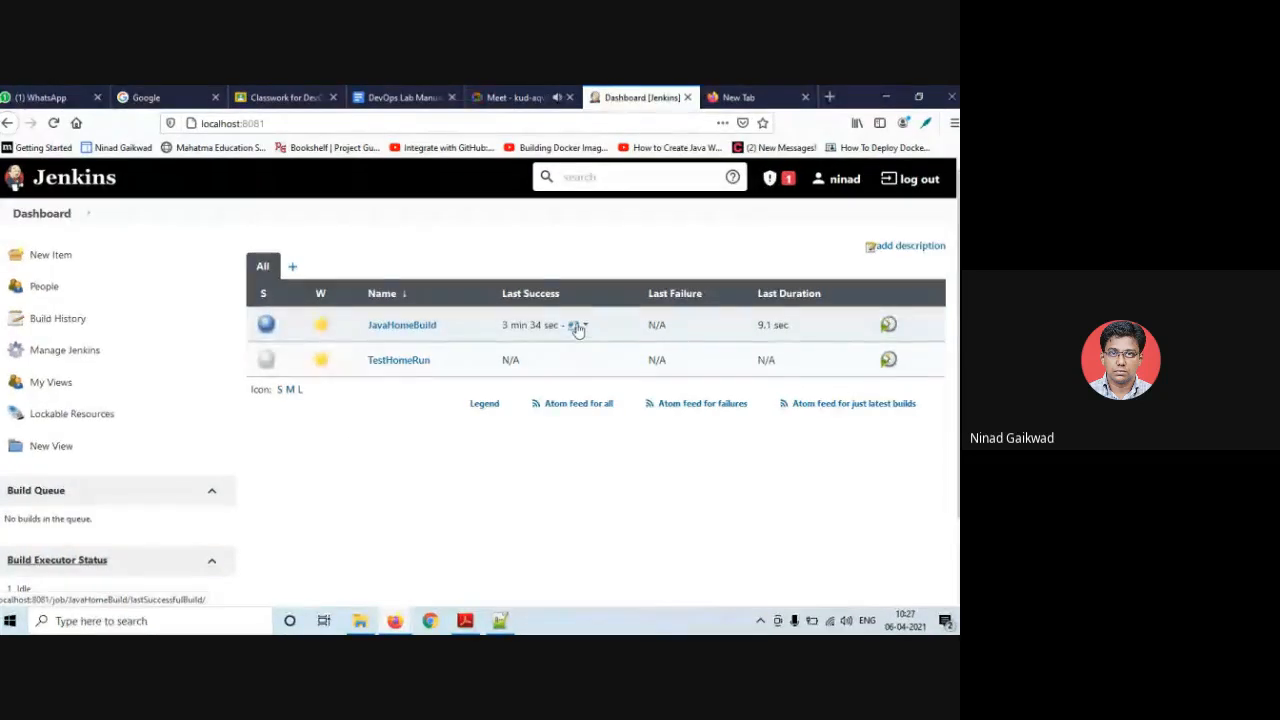
left_click(577, 330)
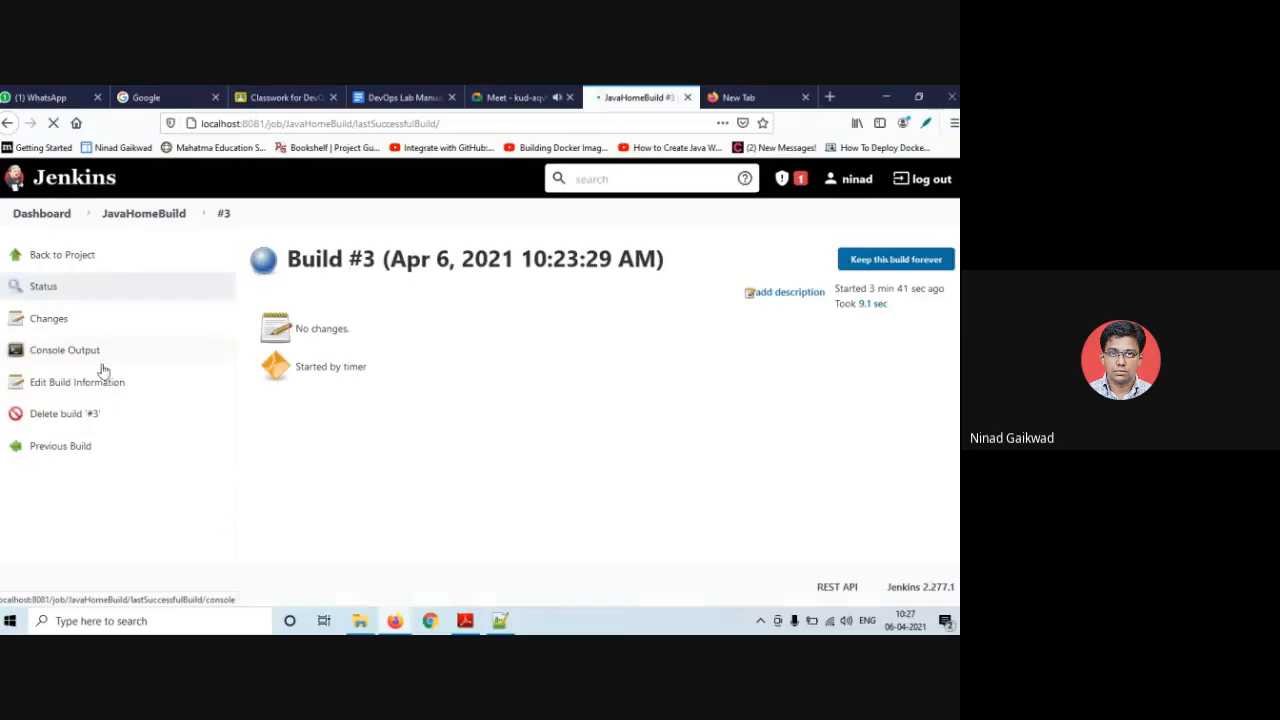
left_click(95, 355)
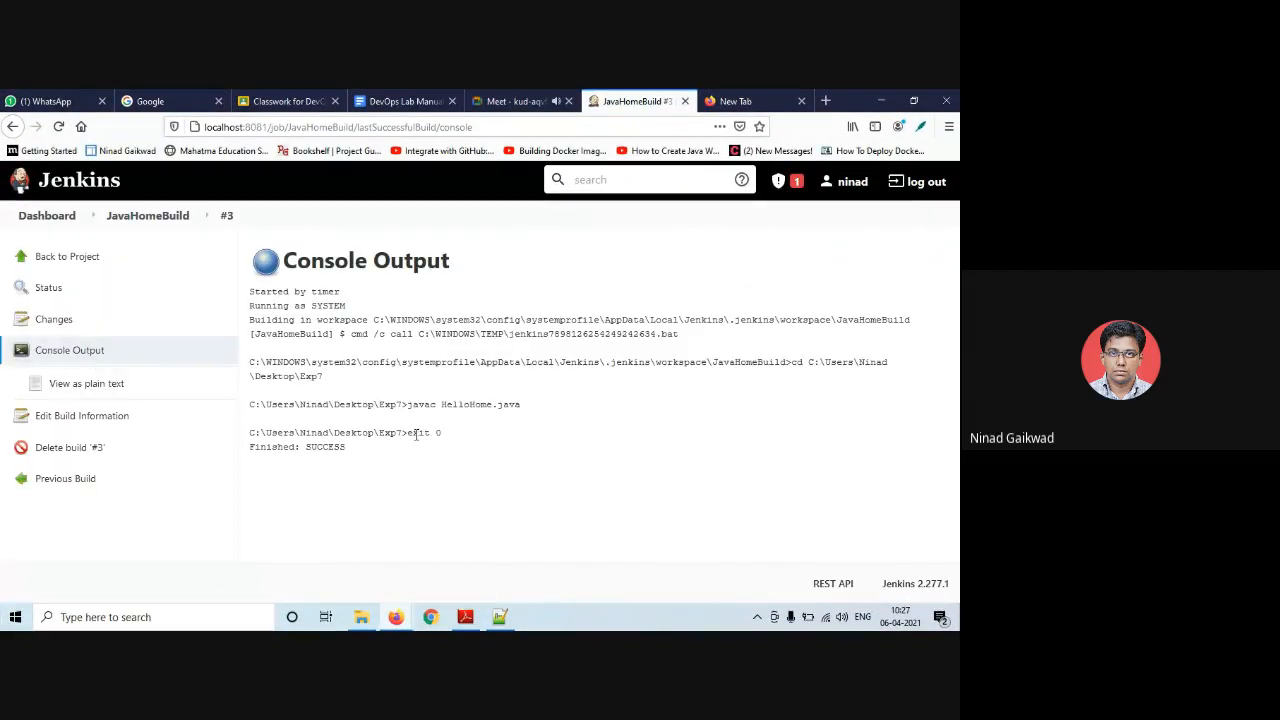
left_click_drag(414, 404, 531, 406)
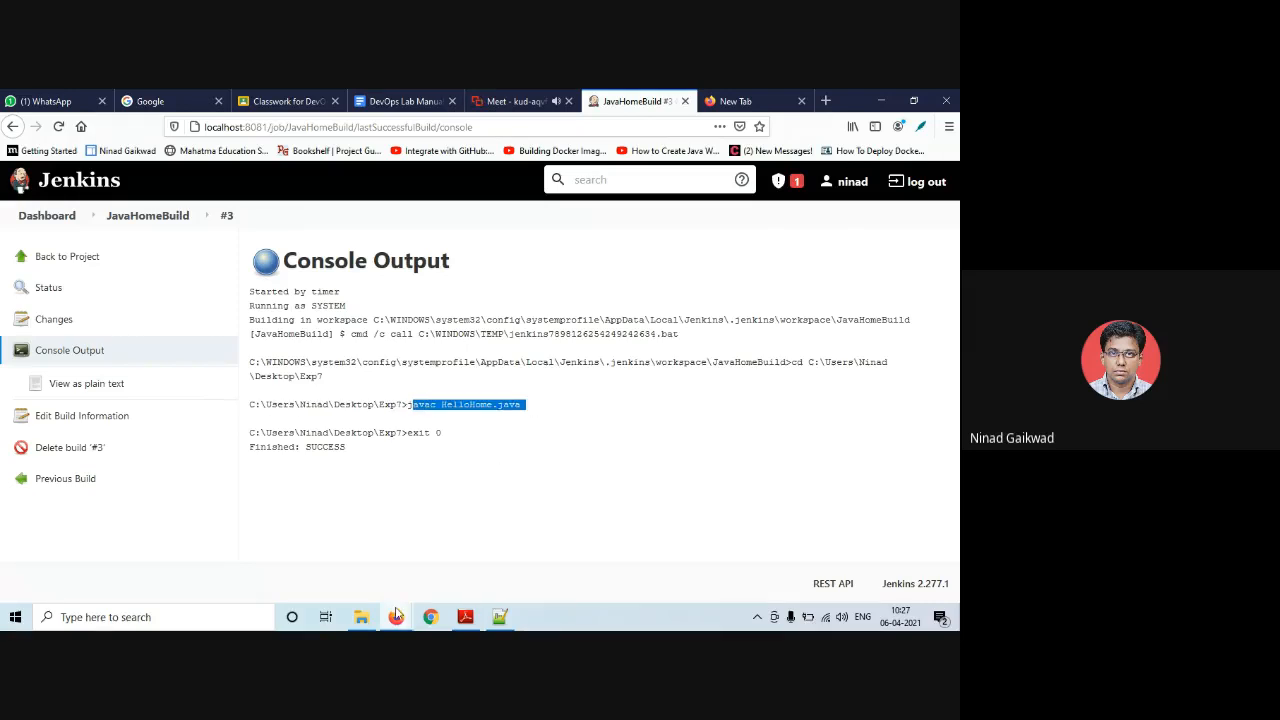
- Check the compiled files in the Exp7 folder, then return to the Firefox console output
left_click(361, 617)
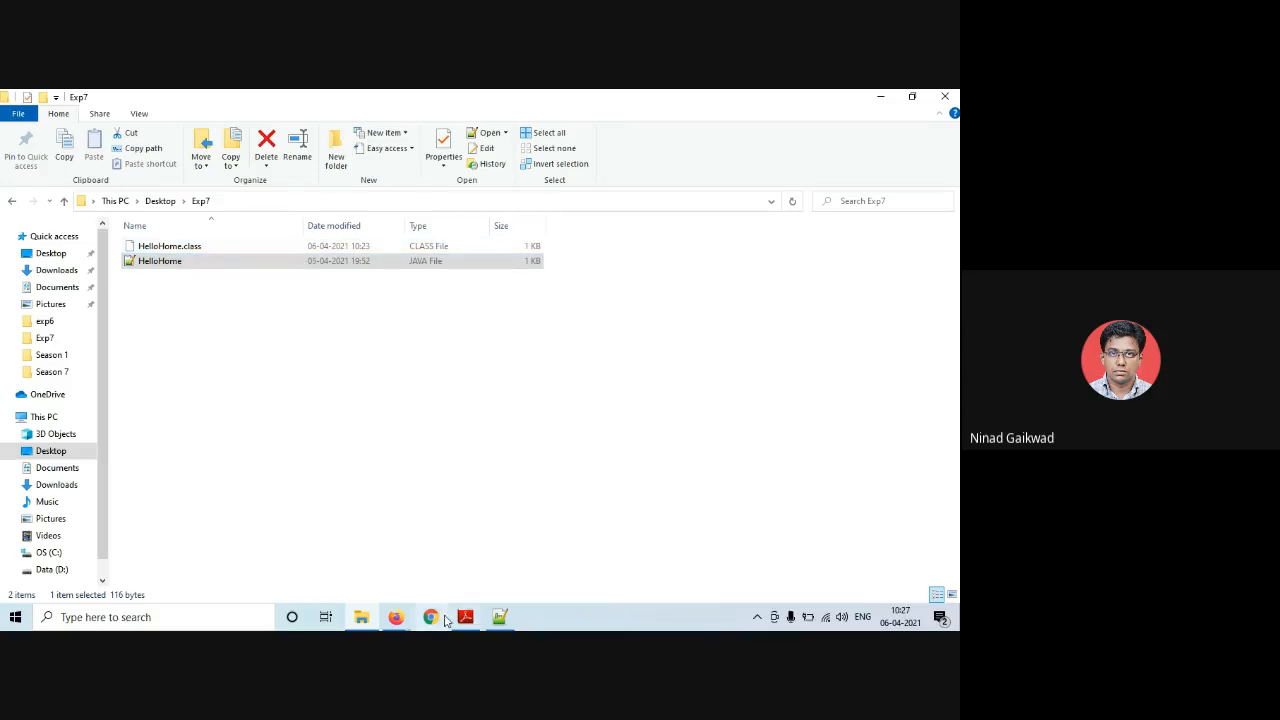
mouse_move(397, 620)
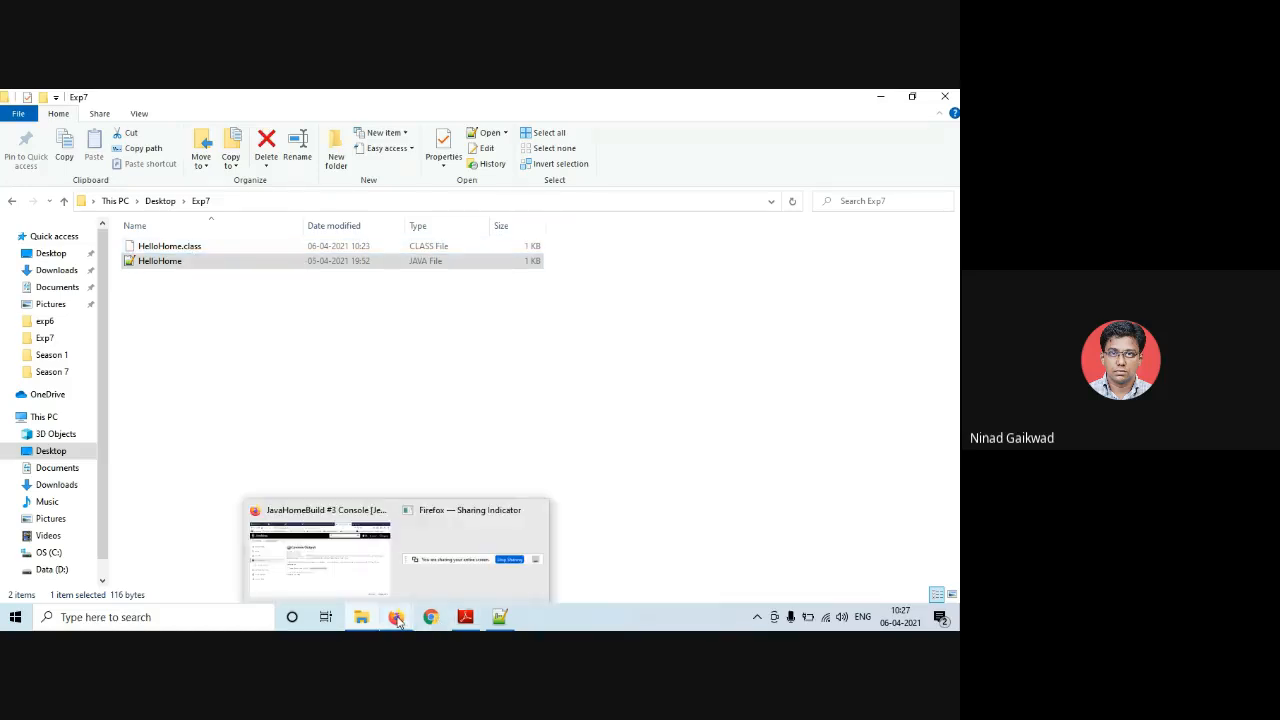
left_click(360, 562)
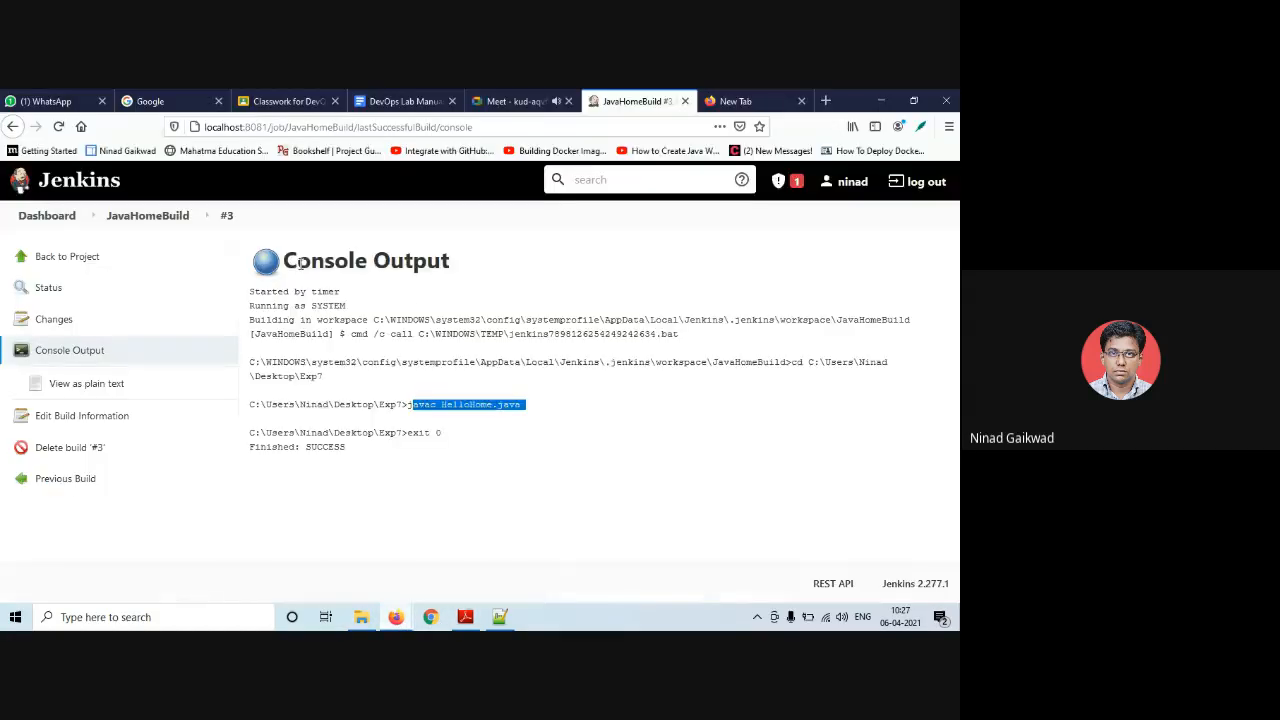
- Leave build #3's console via the JavaHomeBuild project page back to the dashboard
left_click(405, 302)
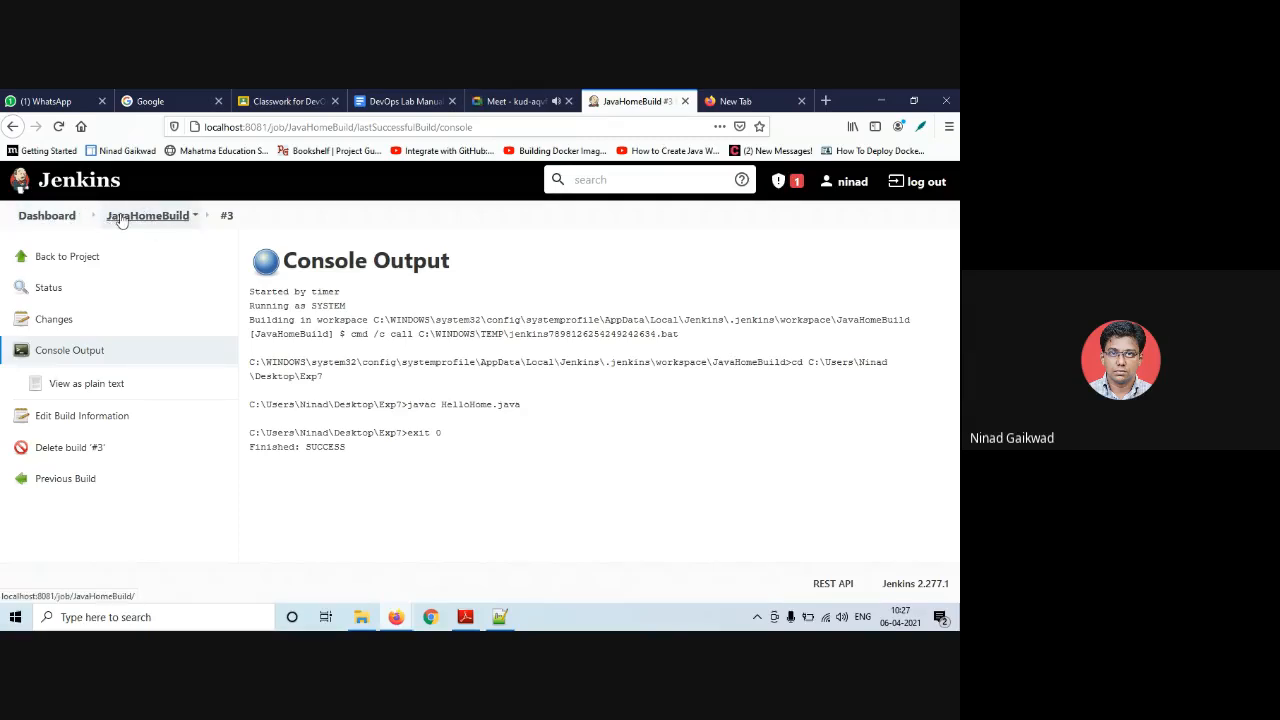
left_click(65, 258)
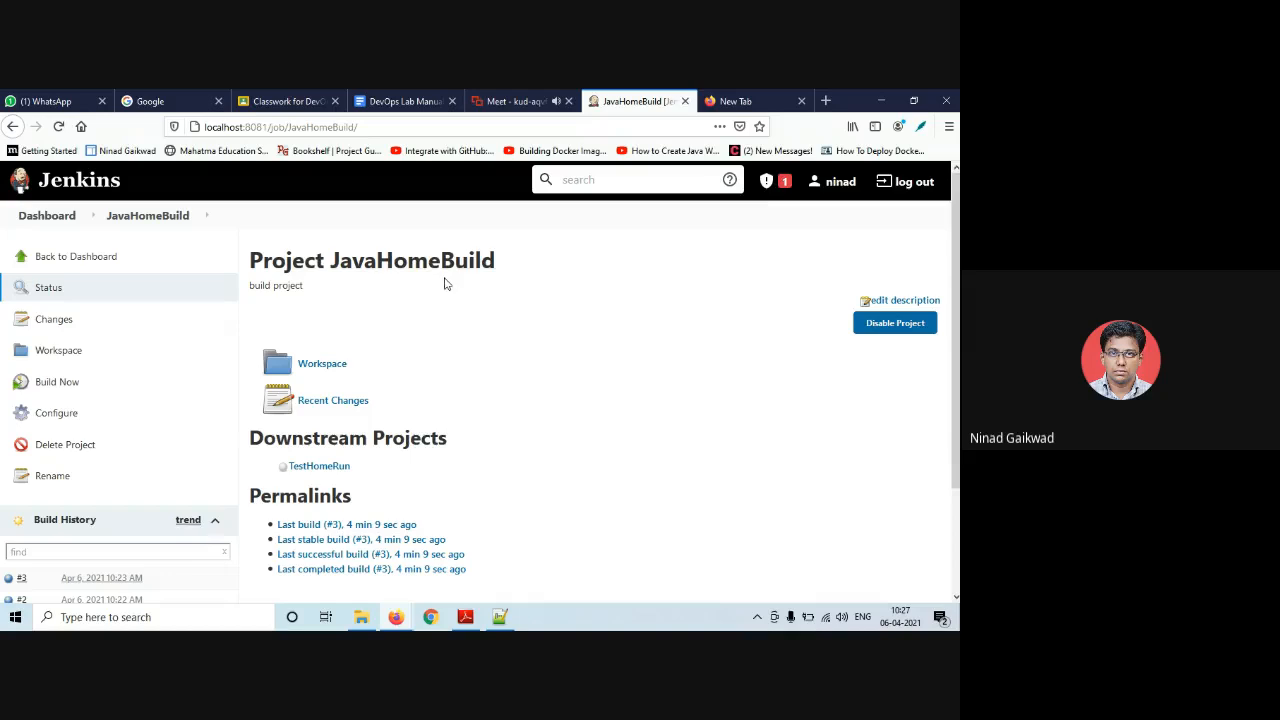
left_click(89, 257)
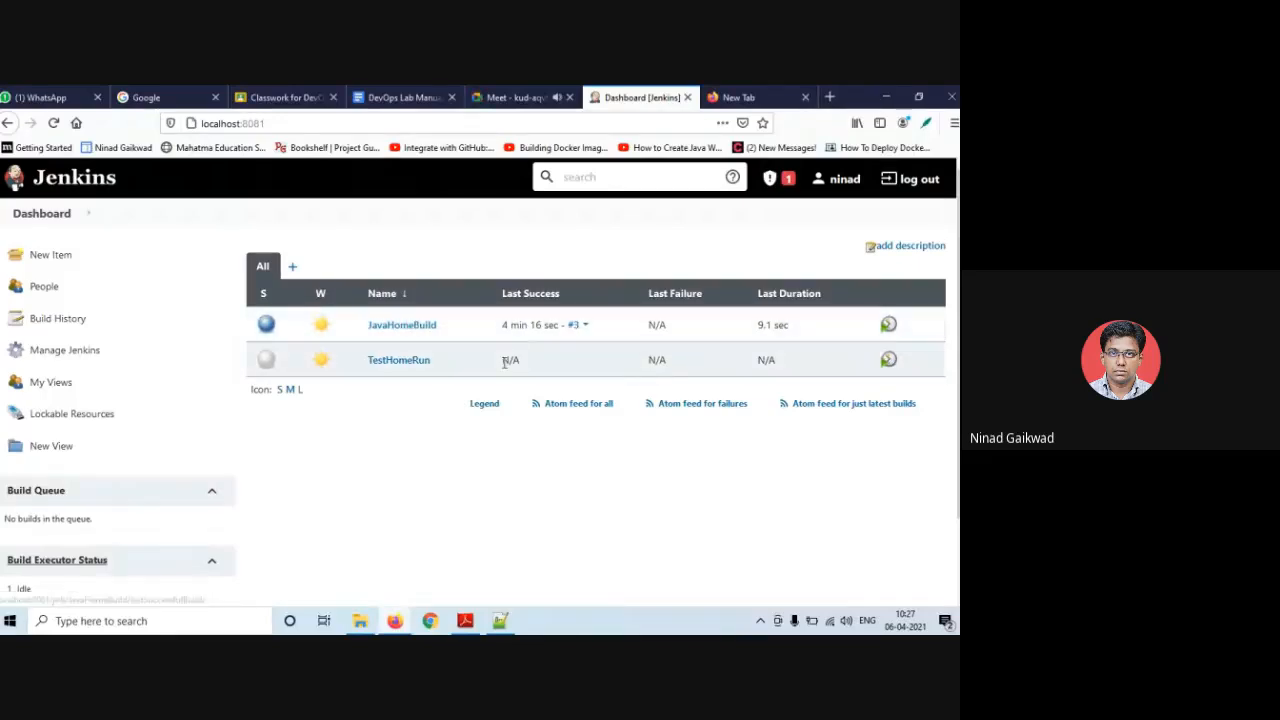
- Request JavaHomeBuild's build?token trigger URL in a second tab, then return to the Dashboard
left_click(737, 97)
type("localhost:8081/job/JavaHomeBuild/build?token=12345")
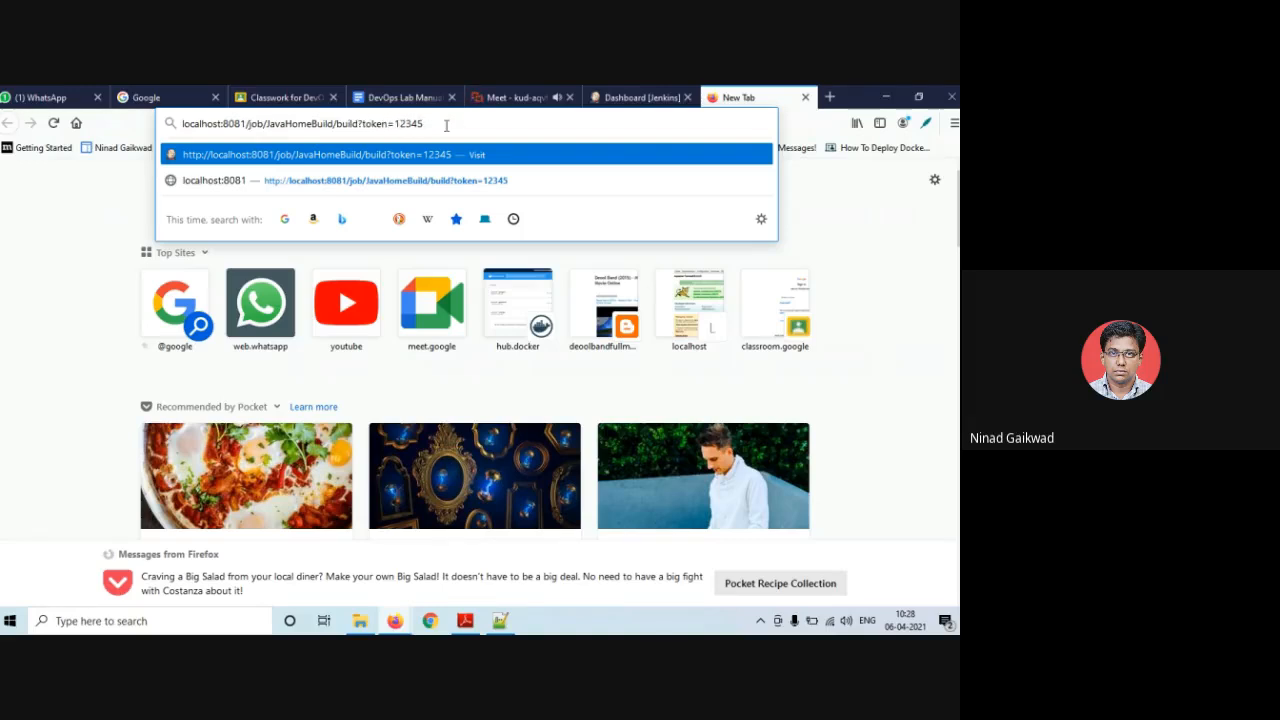
key("Return")
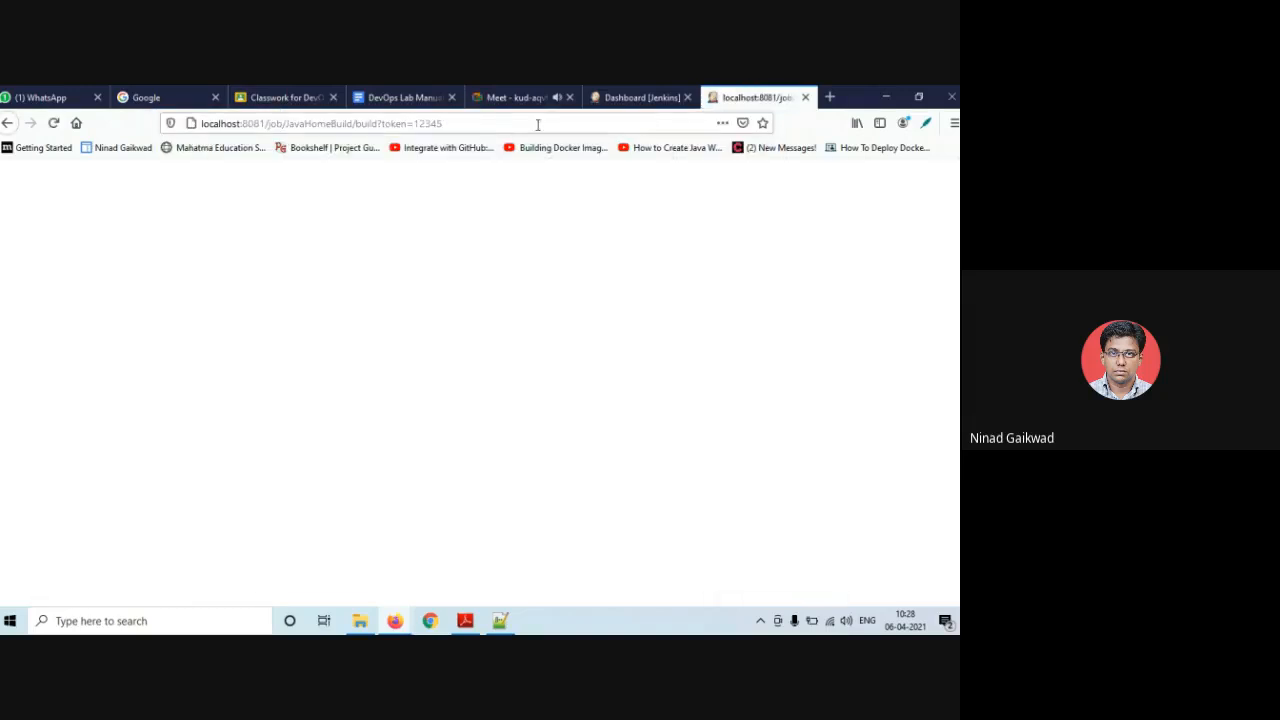
left_click(630, 97)
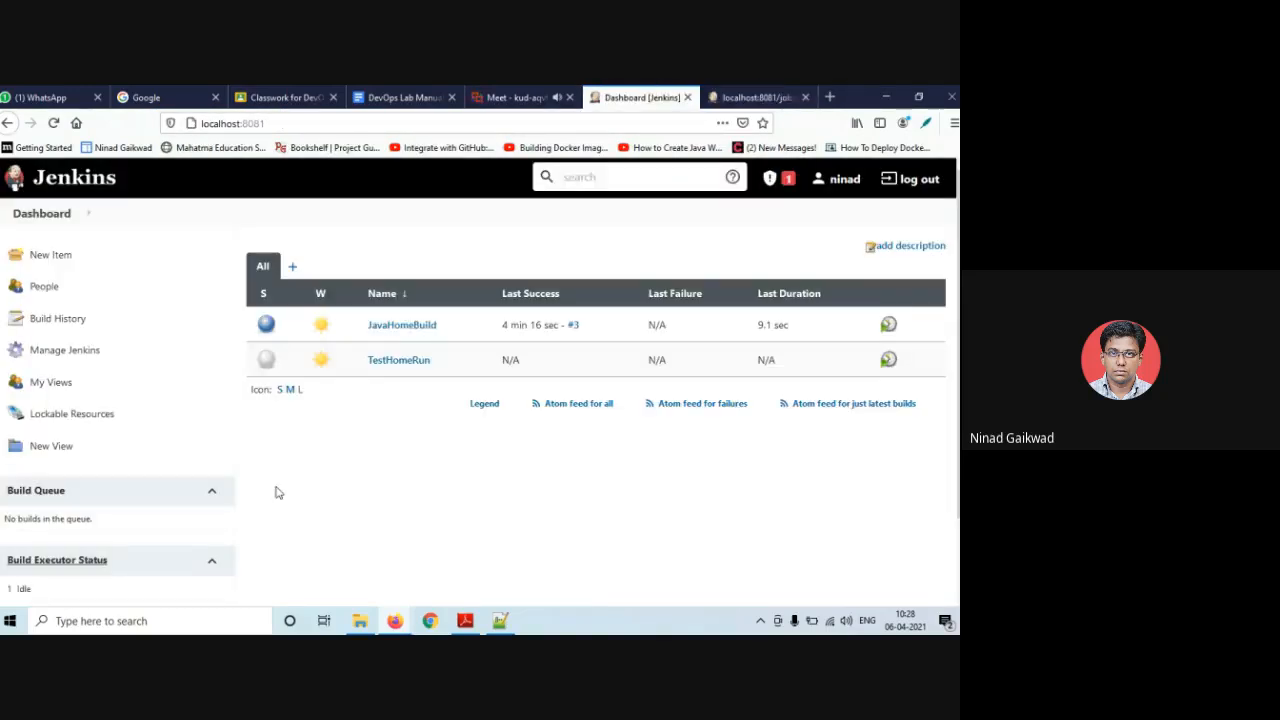
- Watch the executors run JavaHomeBuild #4 and TestHomeRun #1, then reload the dashboard
scroll(278, 492, "down", 1)
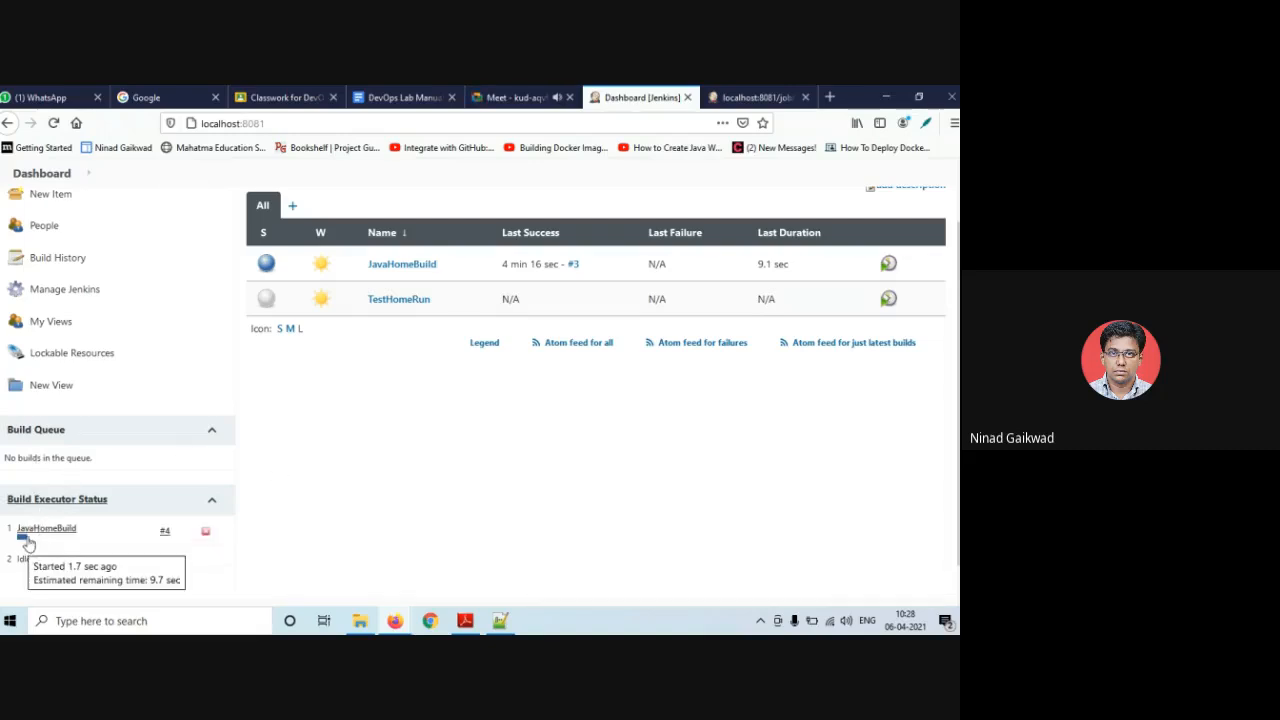
mouse_move(77, 542)
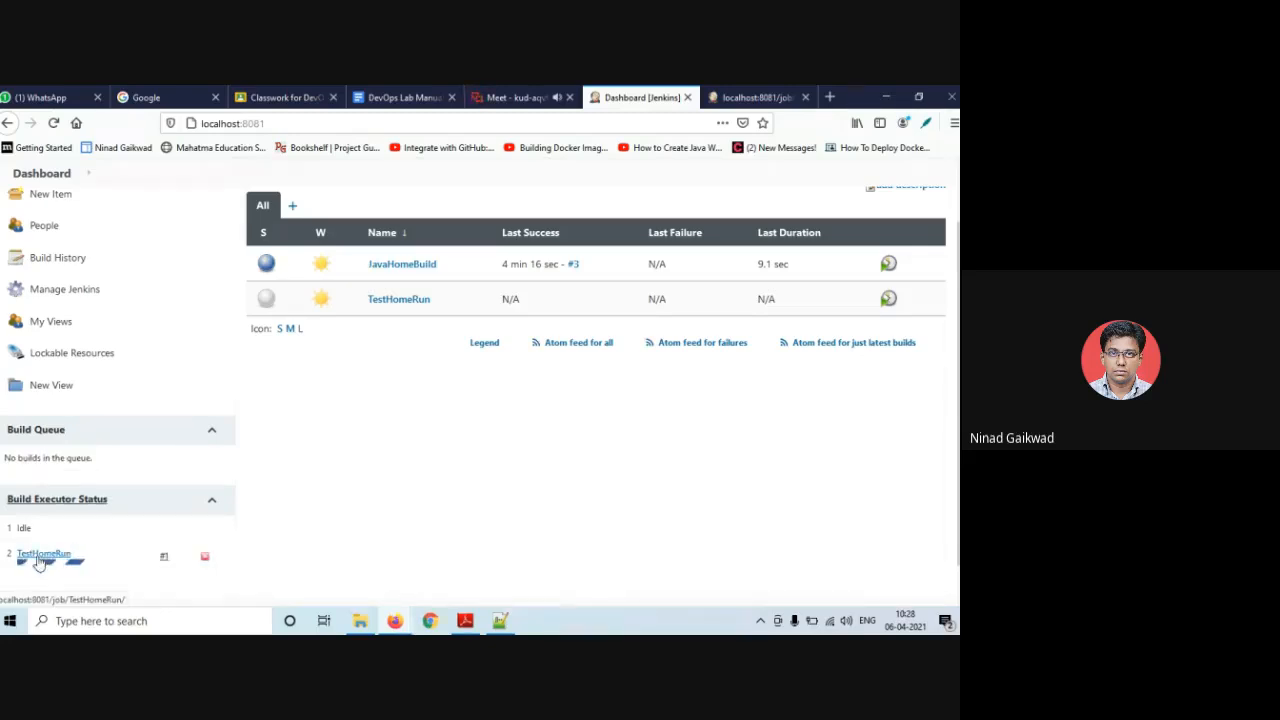
scroll(35, 563, "down", 1)
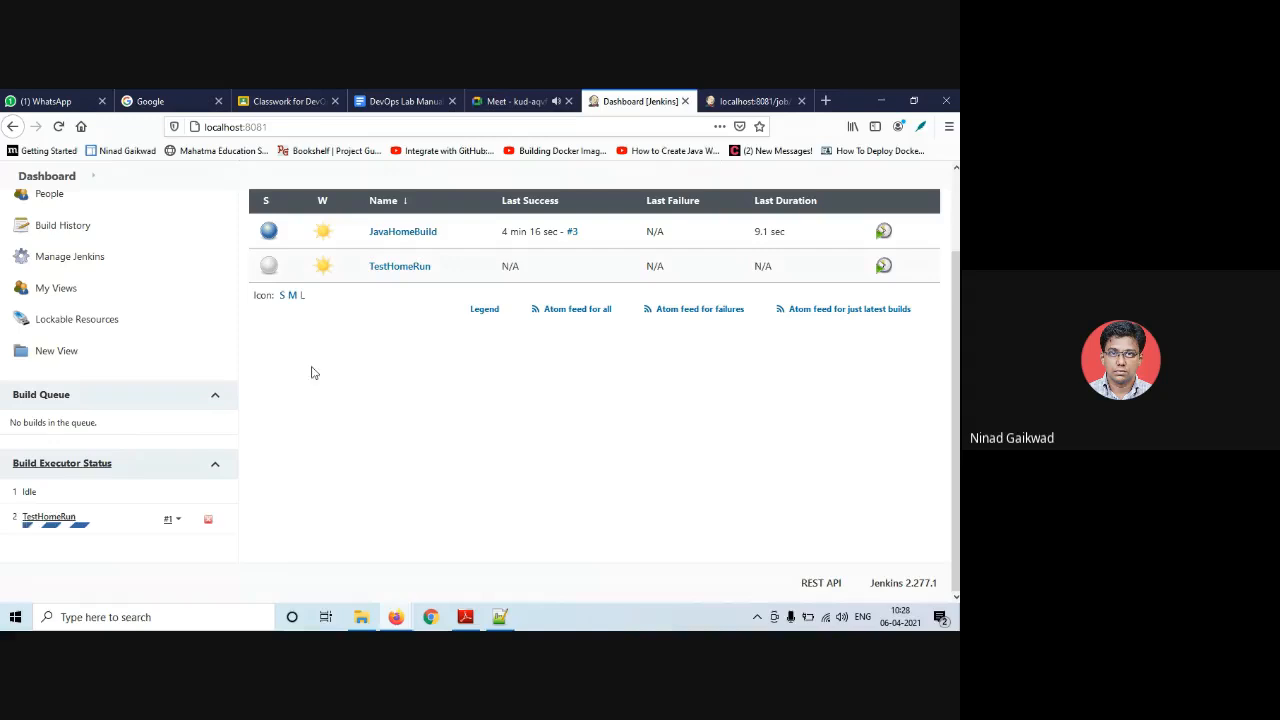
left_click(58, 127)
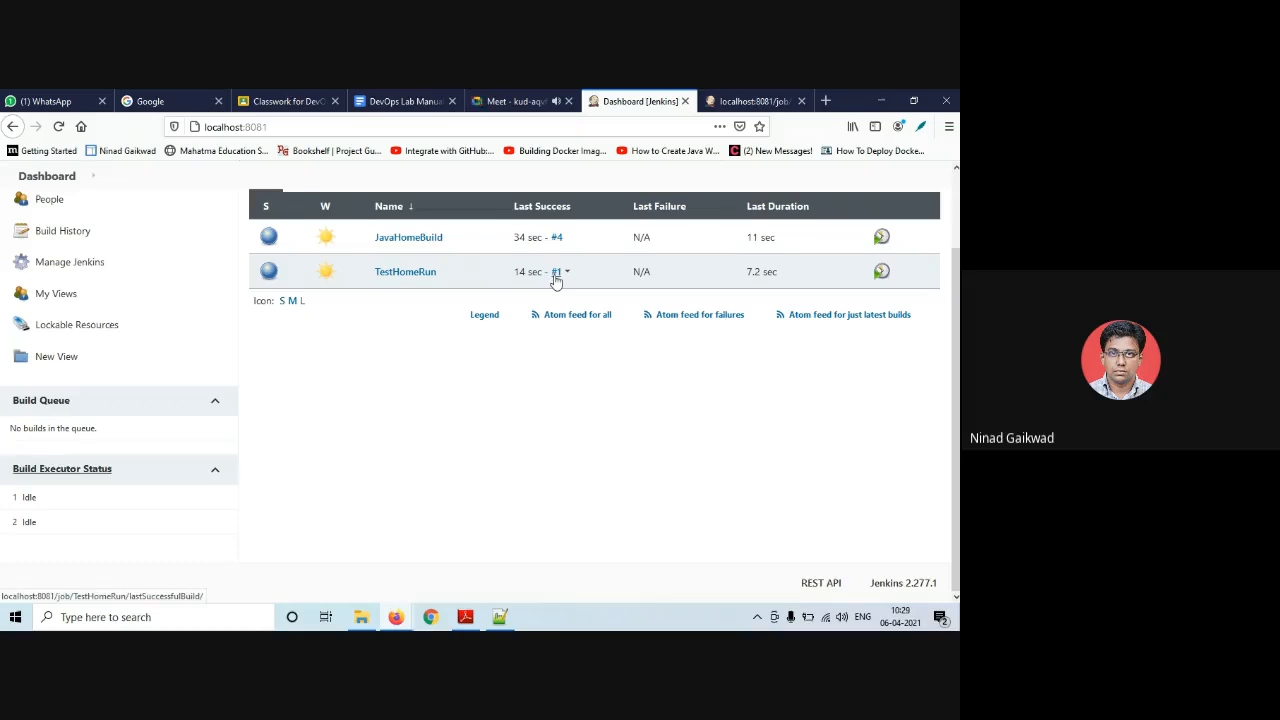
- Review TestHomeRun build #1's console showing java HelloHome and Hello Home, then return to the dashboard
left_click(557, 272)
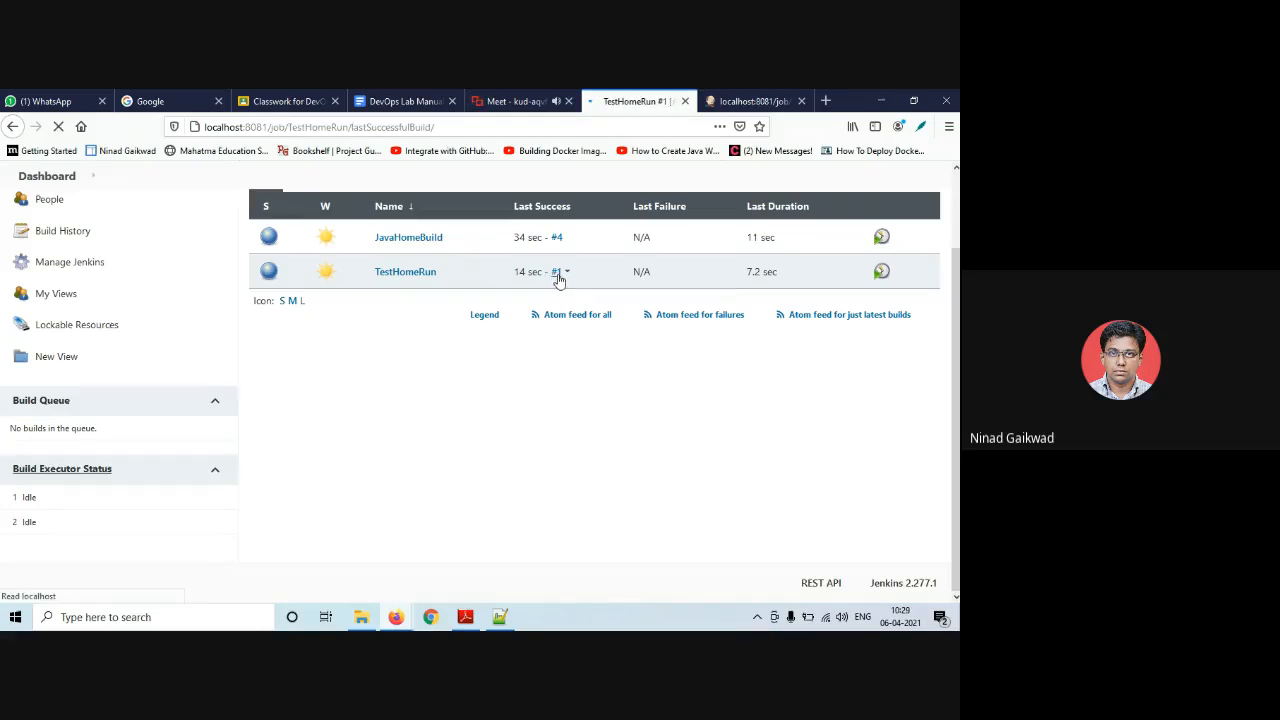
left_click(91, 350)
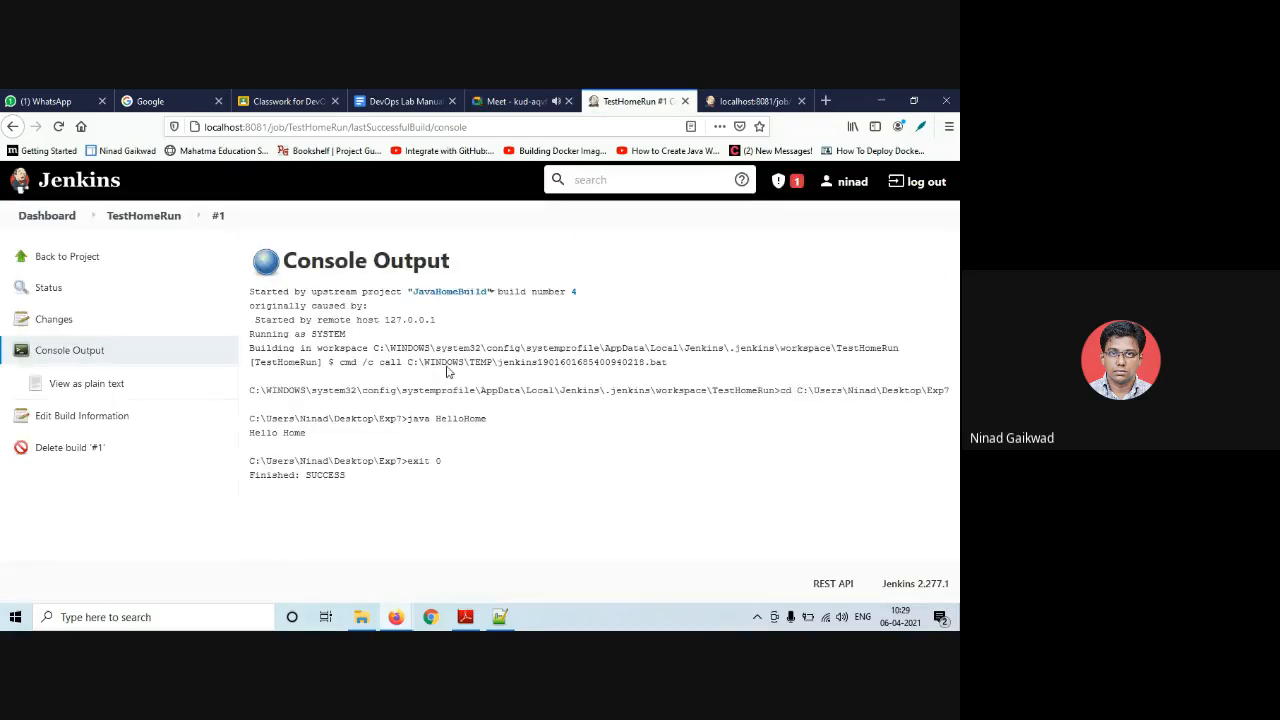
left_click_drag(308, 434, 248, 433)
left_click(322, 433)
left_click_drag(408, 420, 484, 421)
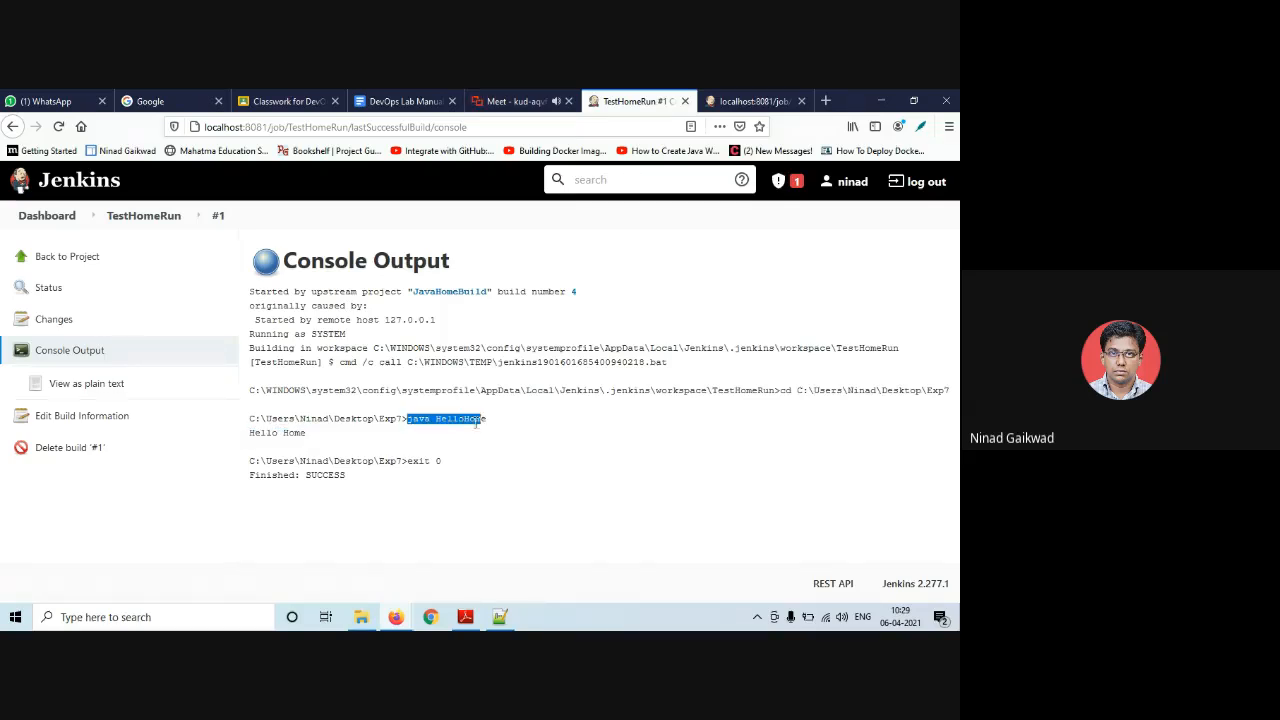
left_click(461, 435)
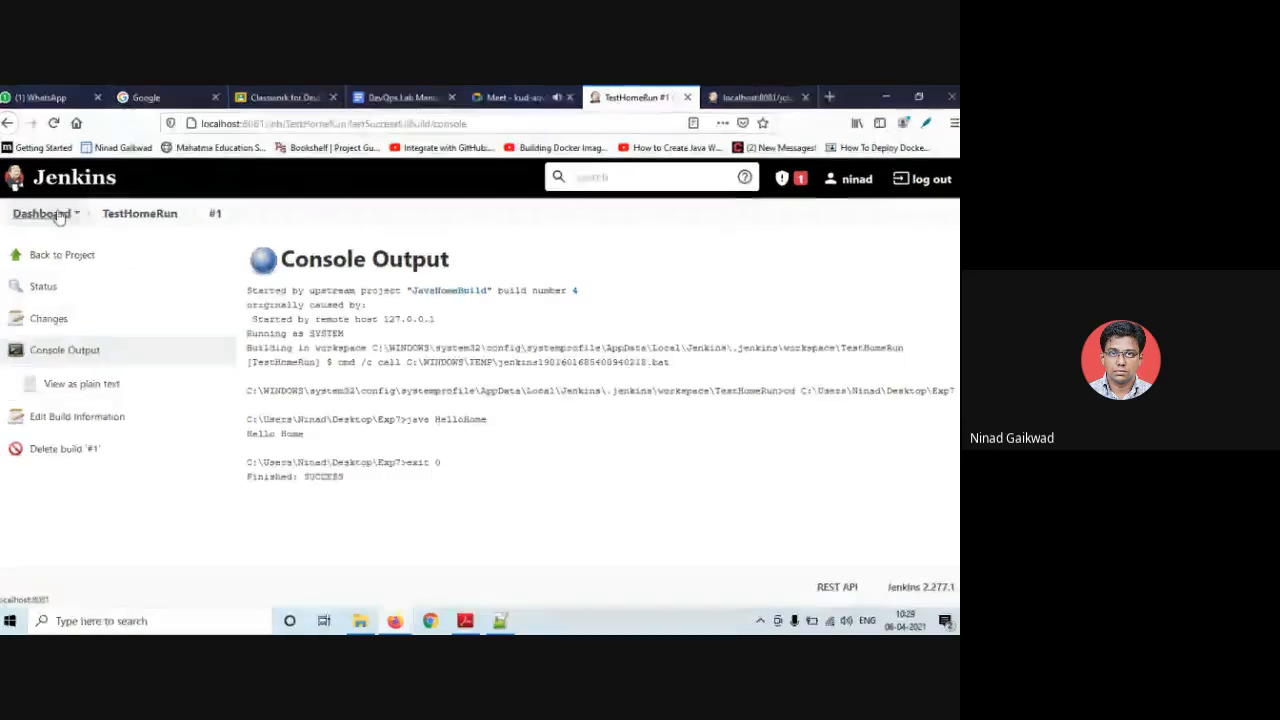
left_click(60, 258)
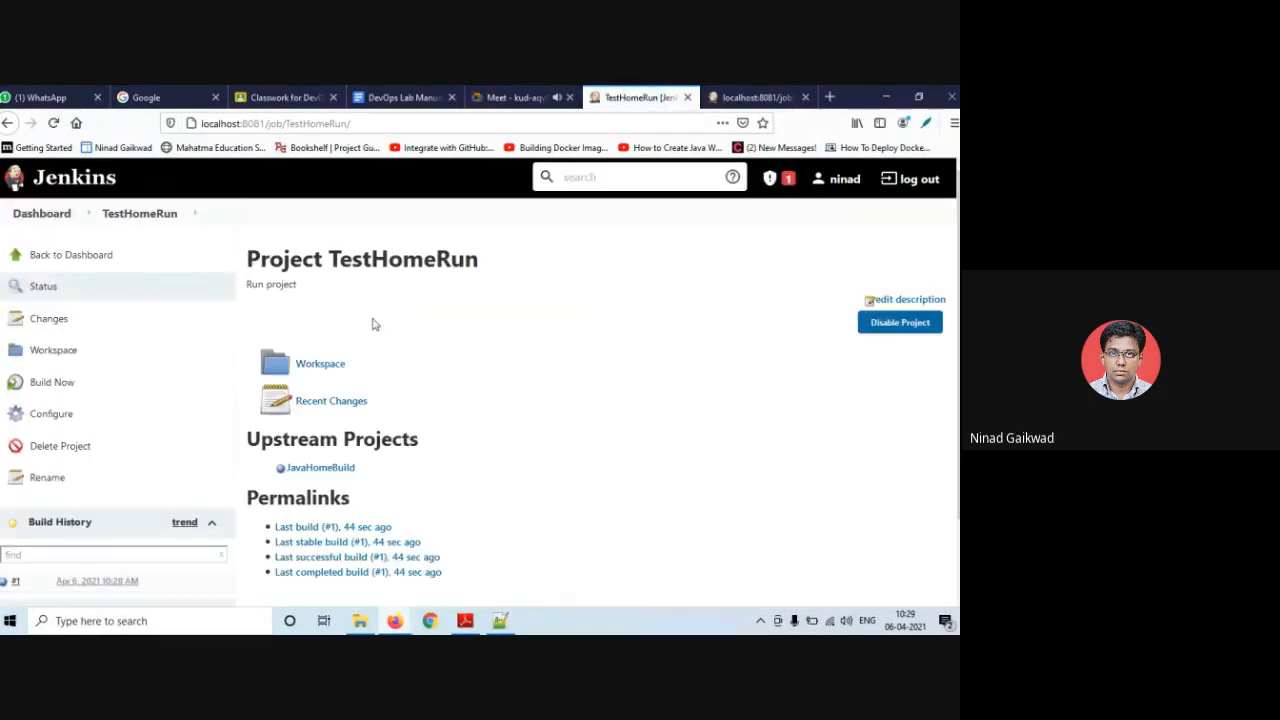
left_click(70, 256)
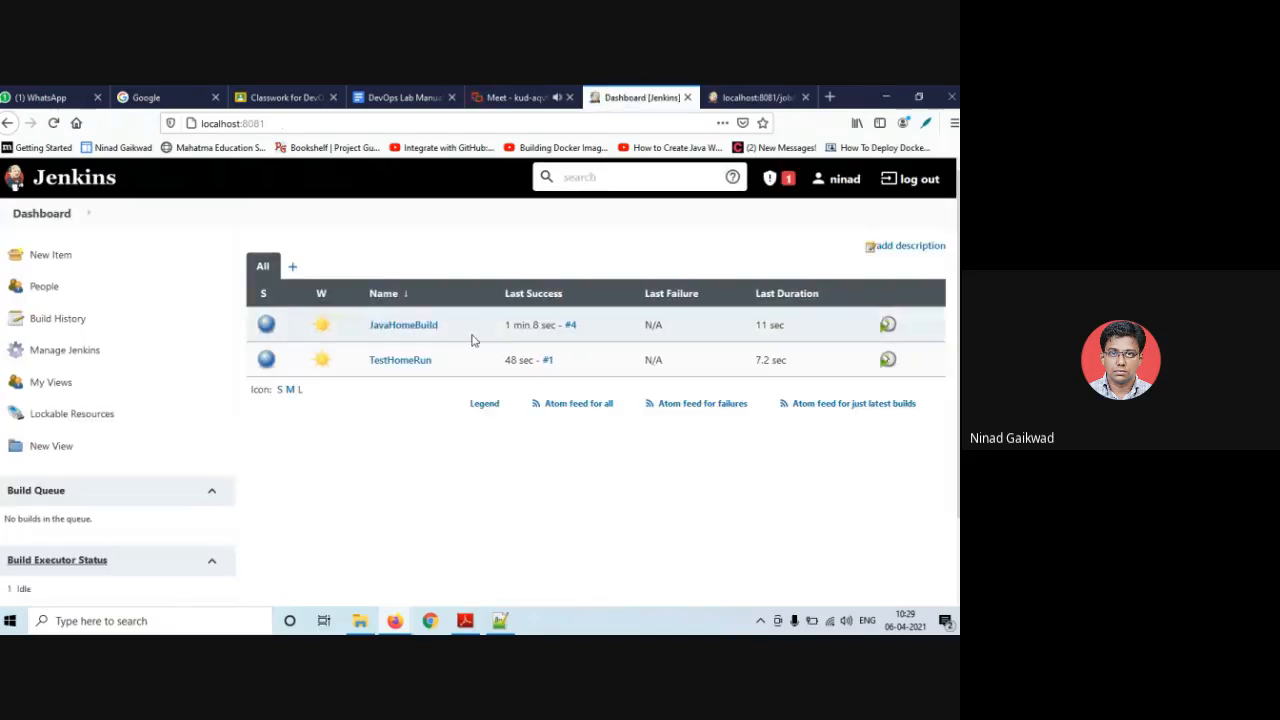
- Start a new item, replacing the rejected duplicate name TestHomeRun with HelloHomeMsg
left_click(51, 253)
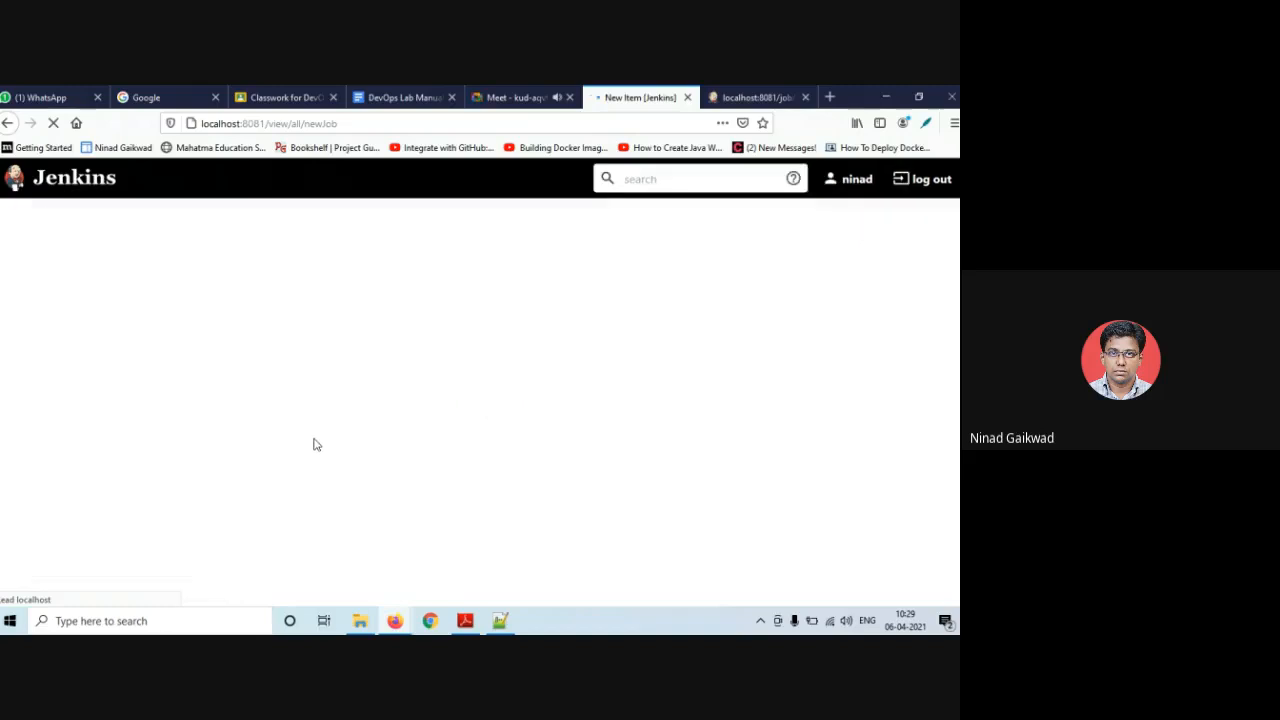
left_click(214, 301)
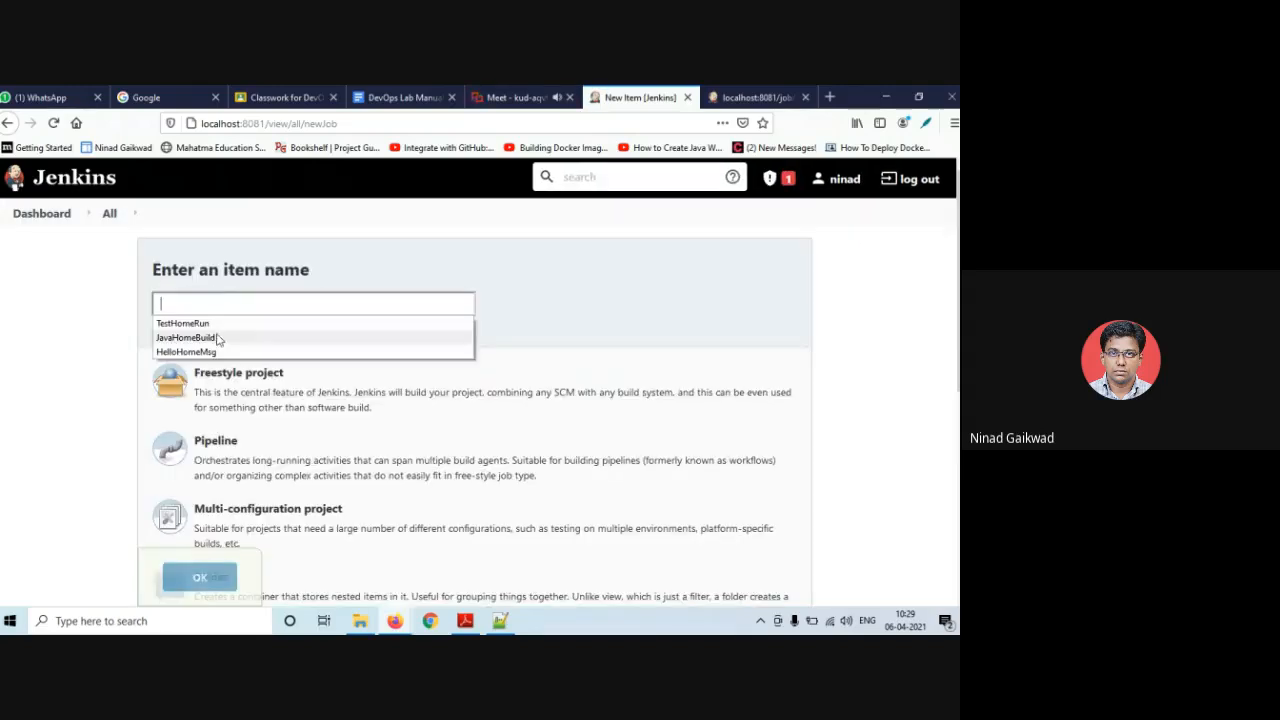
left_click(210, 337)
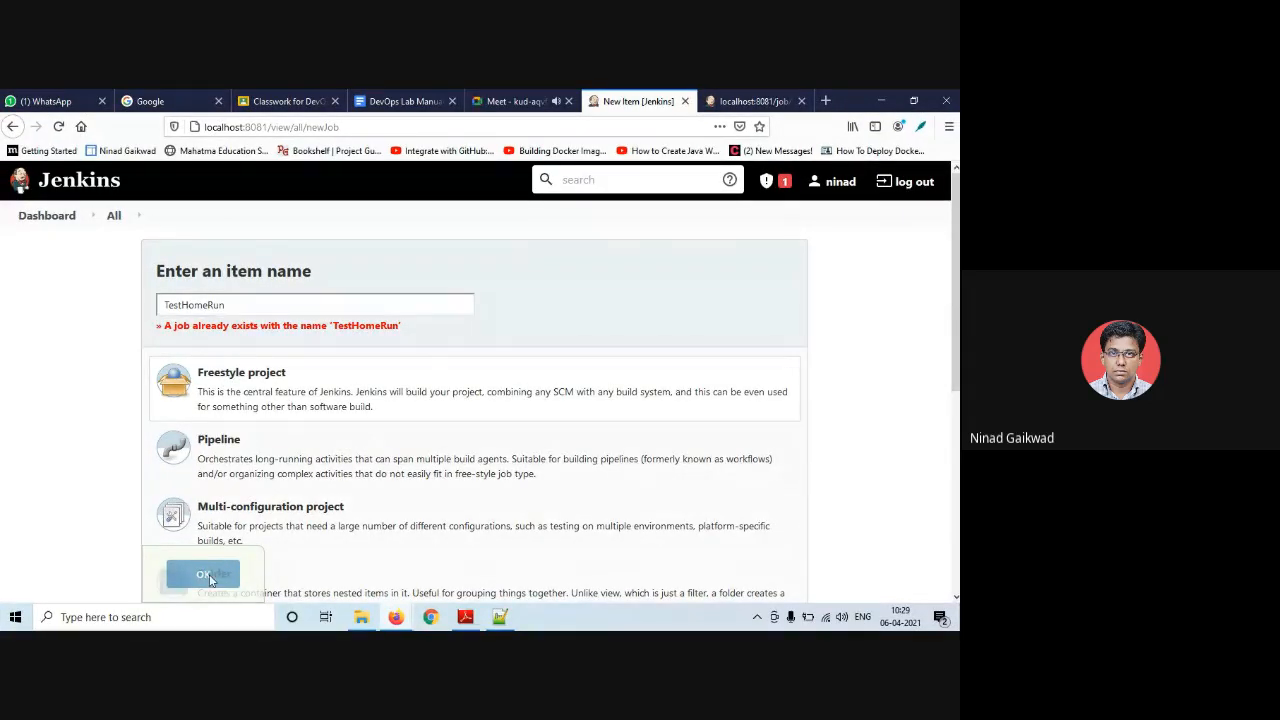
scroll(203, 510, "down", 3)
scroll(200, 550, "down", 2)
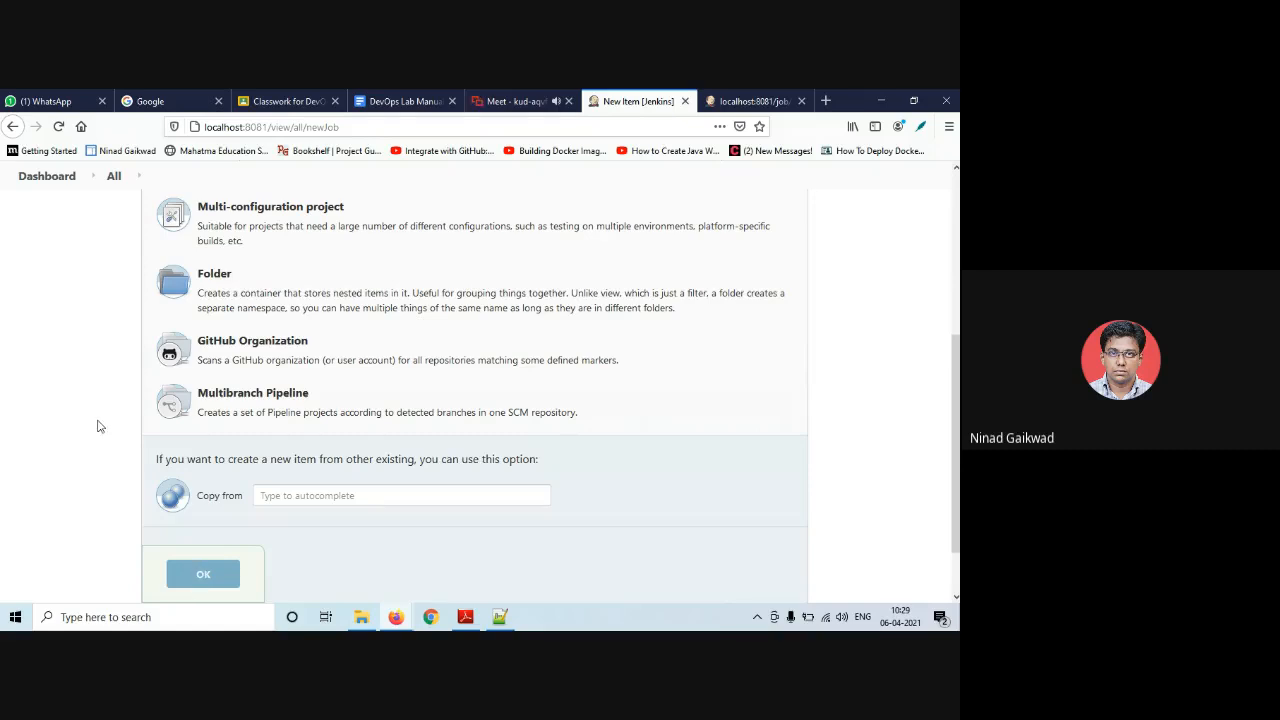
scroll(100, 415, "up", 5)
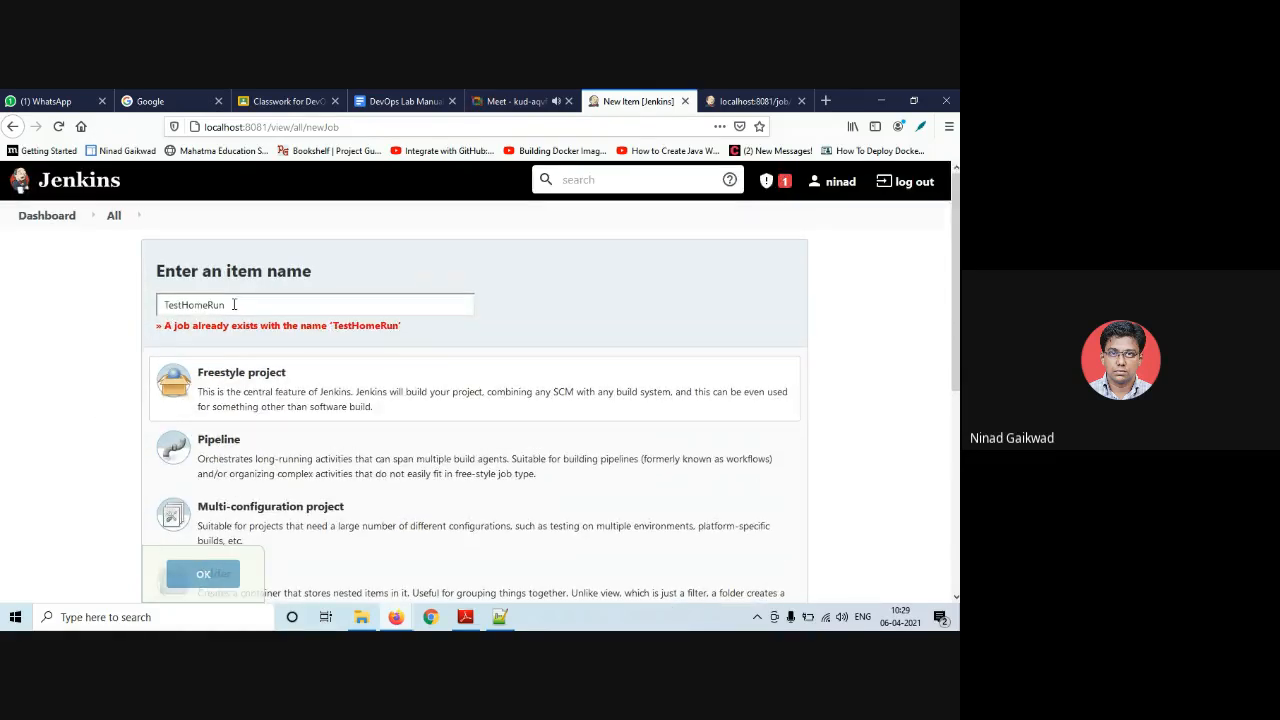
left_click_drag(234, 305, 138, 310)
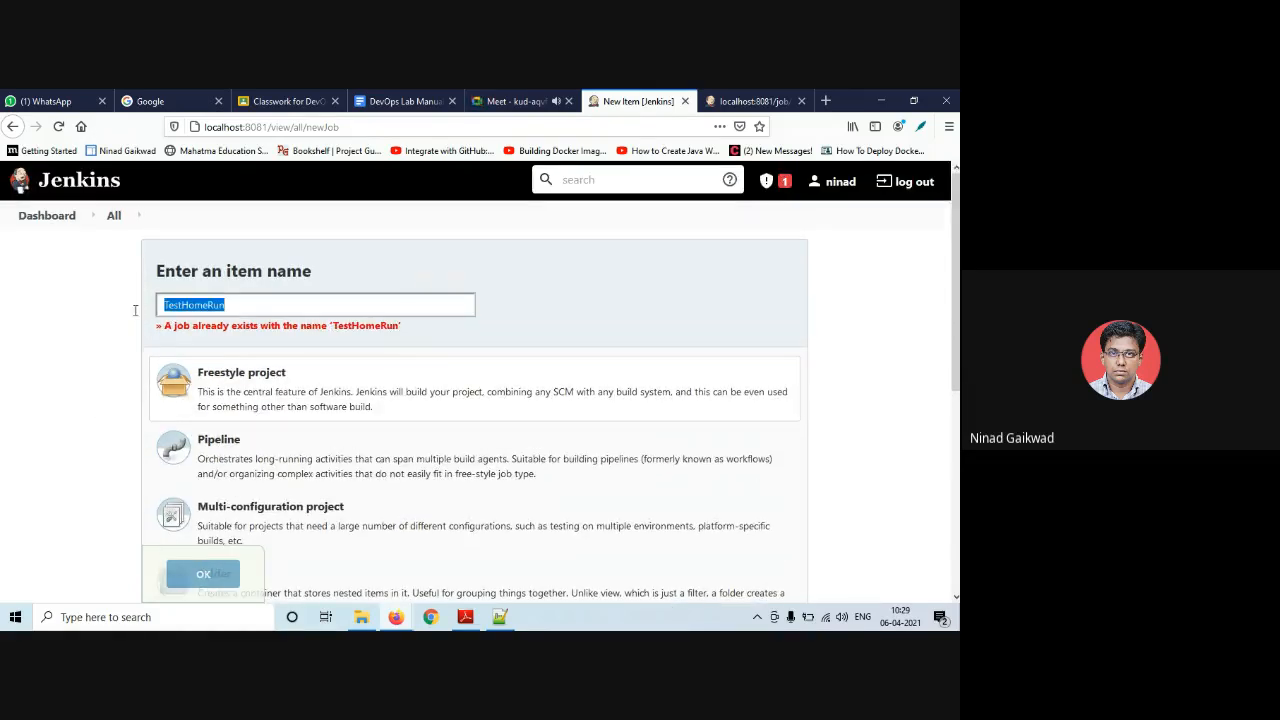
key("BackSpace")
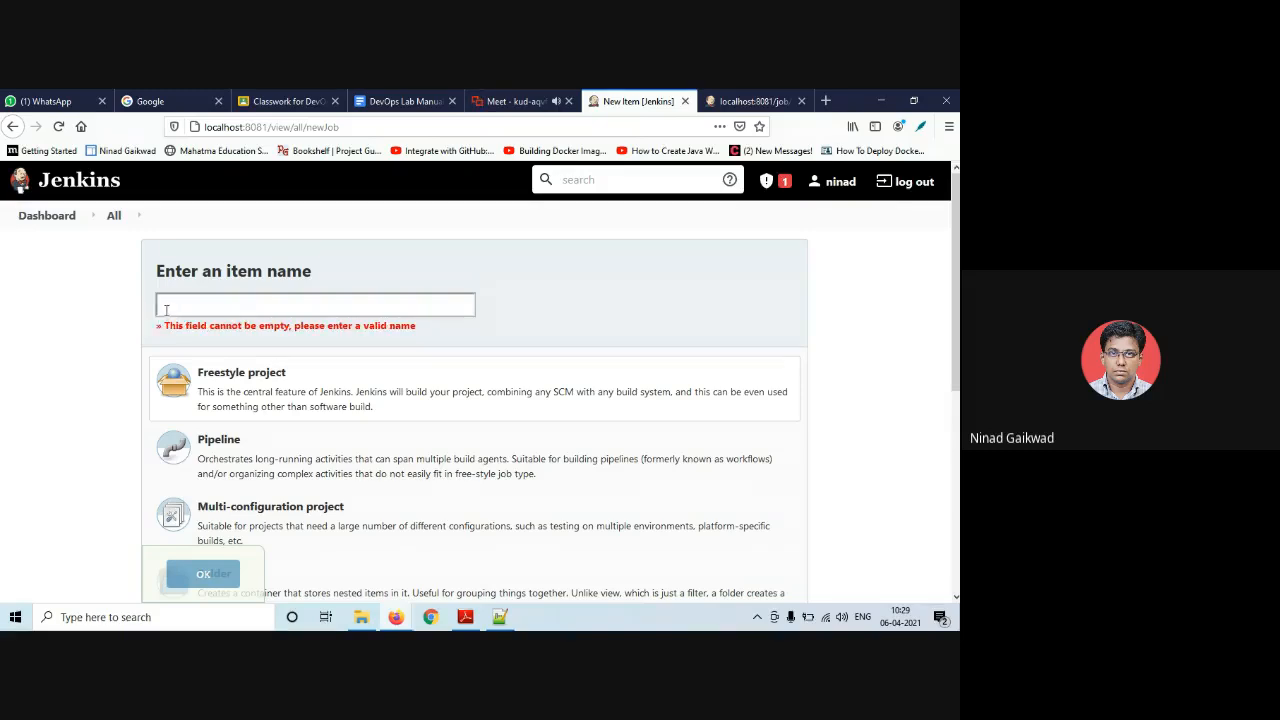
left_click(166, 309)
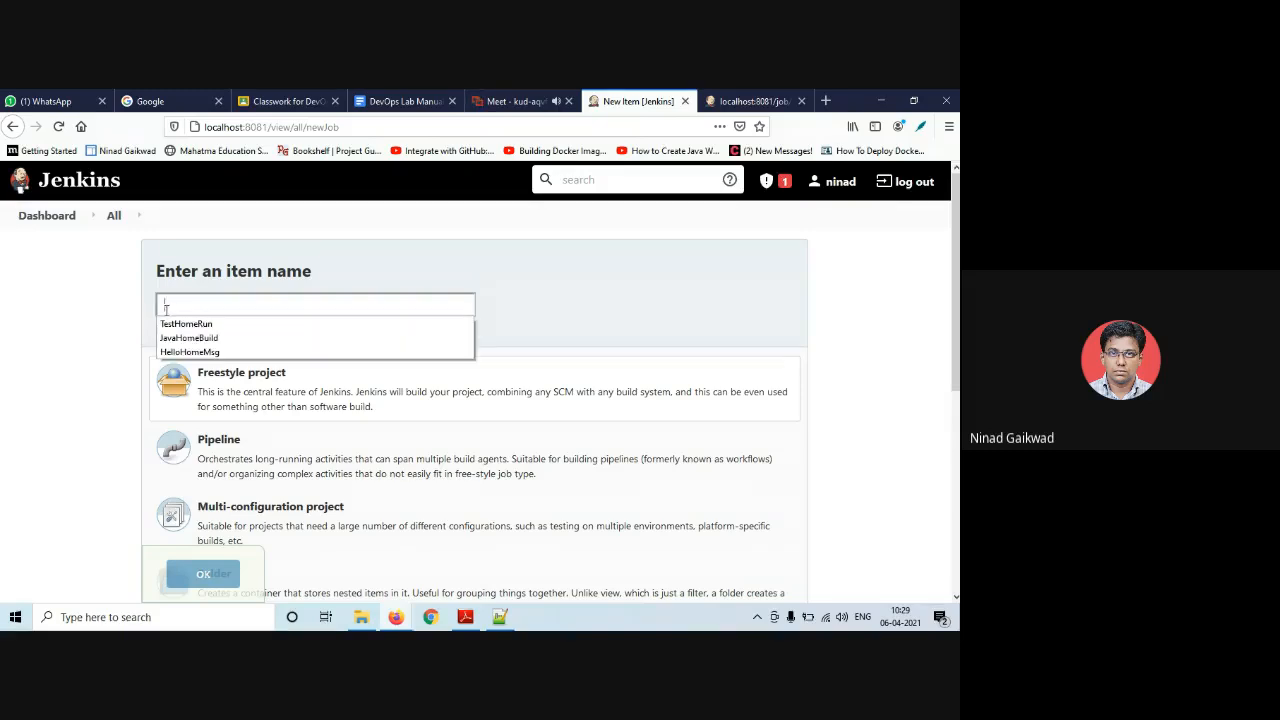
left_click(188, 352)
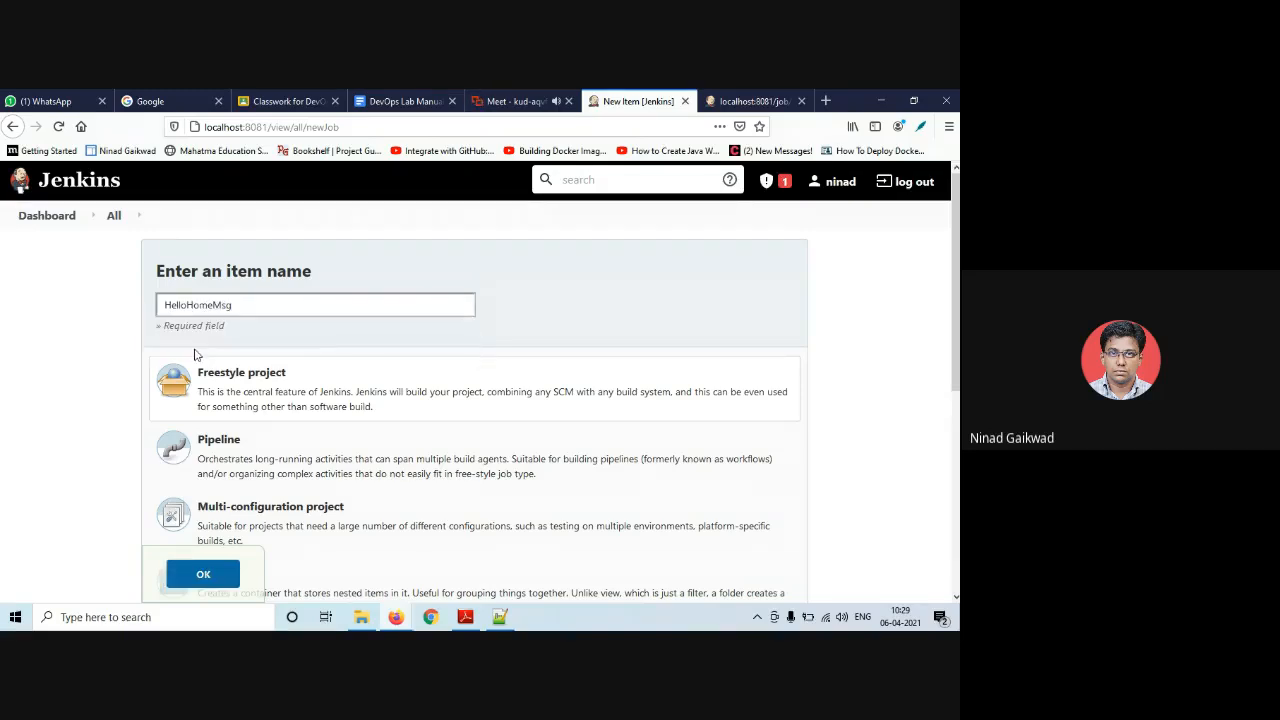
- Create the HelloHomeMsg job and give it the description 'display msg'
left_click(201, 574)
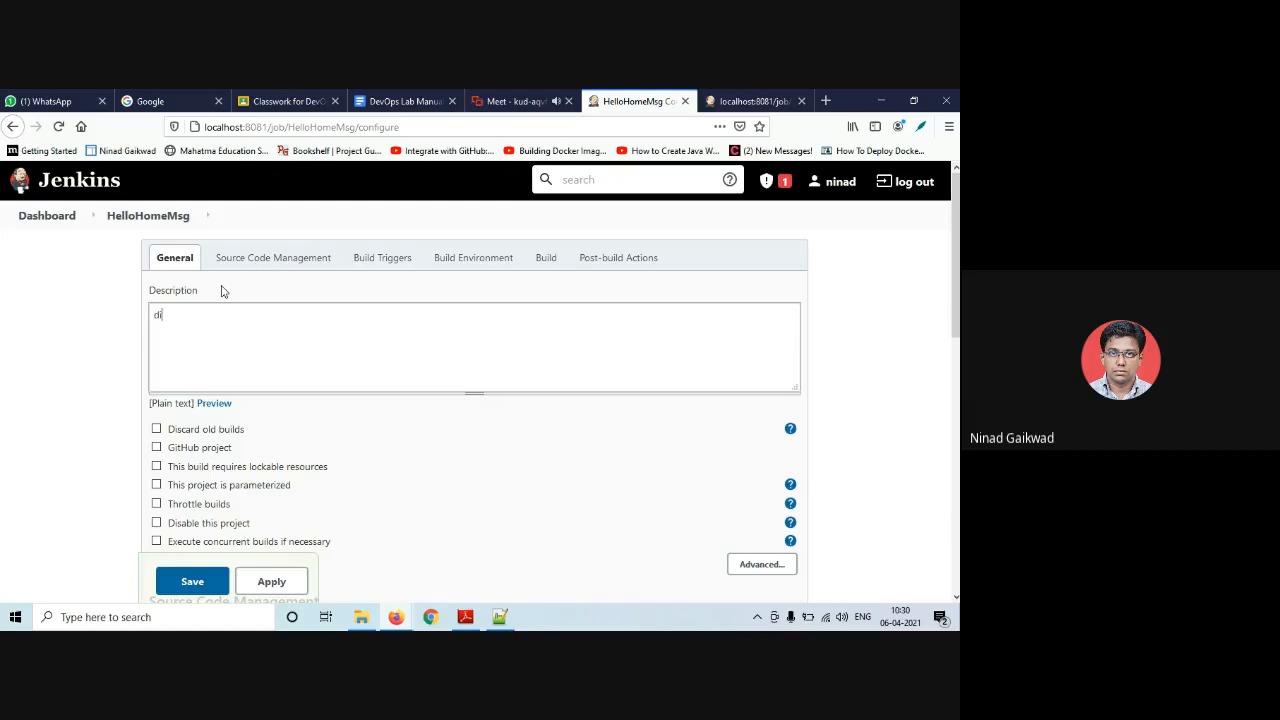
type("play msg")
scroll(232, 450, "down", 5)
scroll(205, 440, "down", 3)
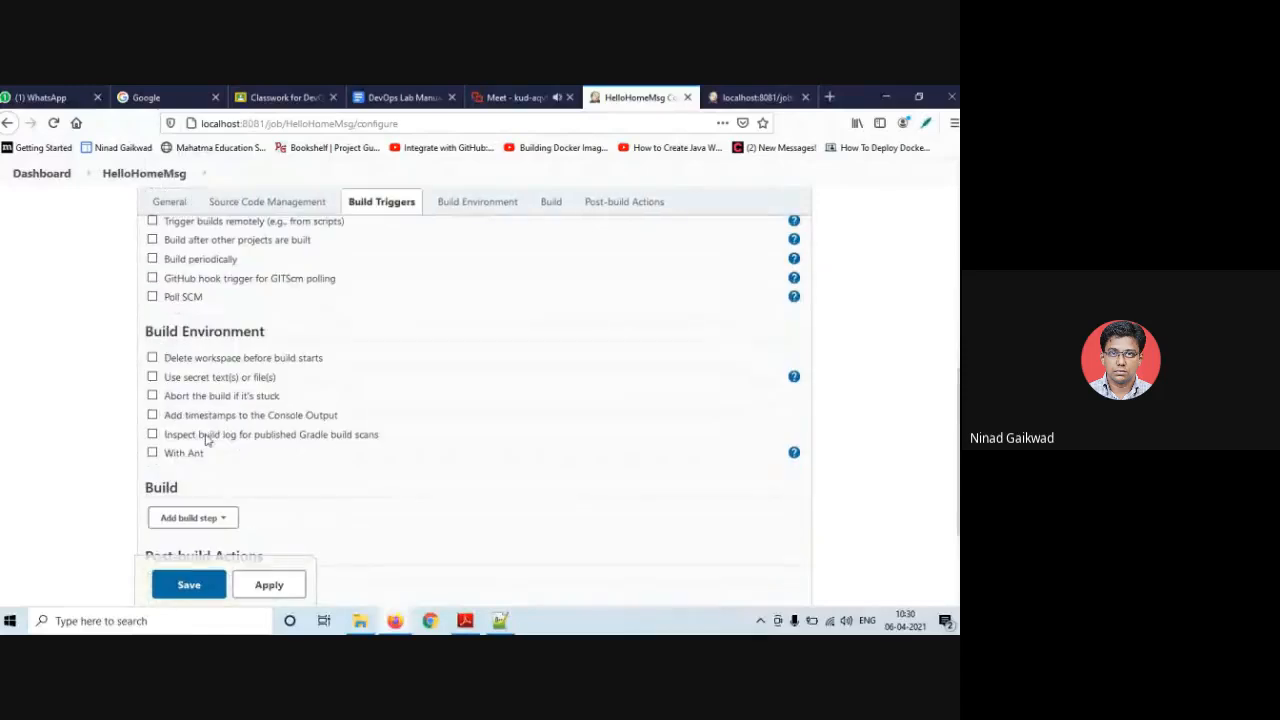
scroll(160, 400, "down", 2)
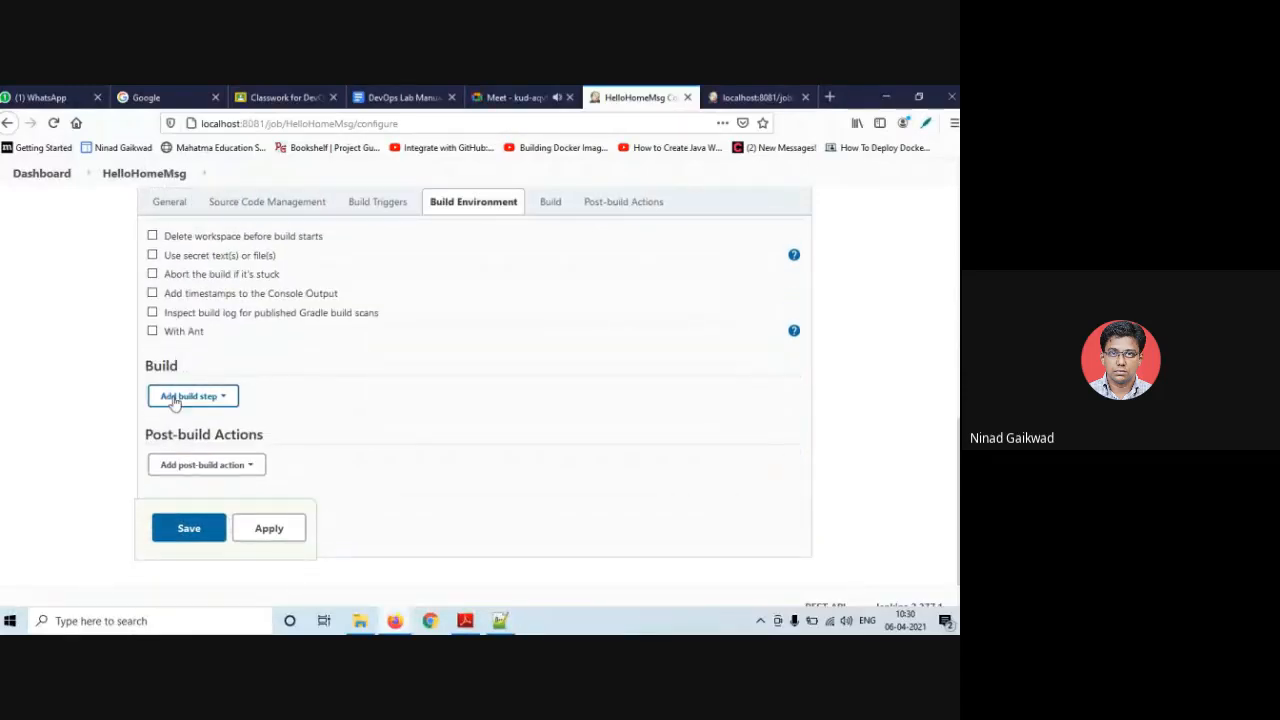
- Add a Windows batch step echoing '--------- the end --------------' and save HelloHomeMsg
left_click(172, 397)
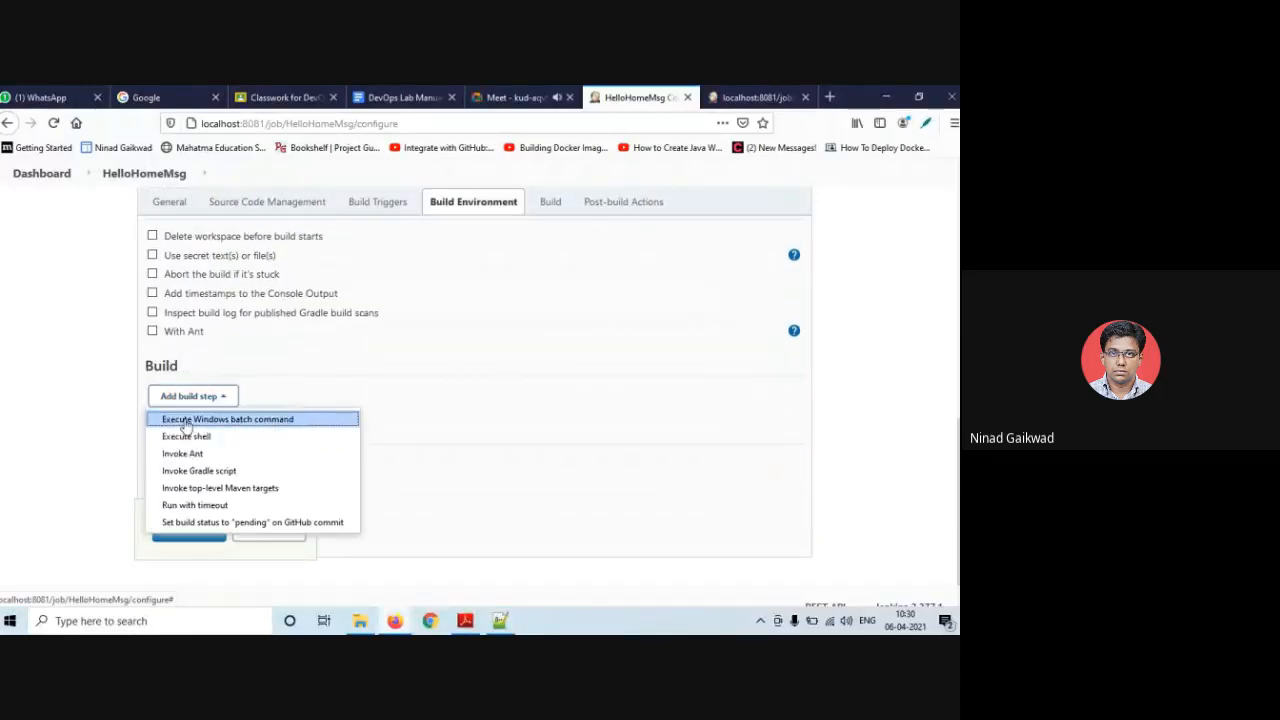
left_click(185, 420)
left_click(242, 463)
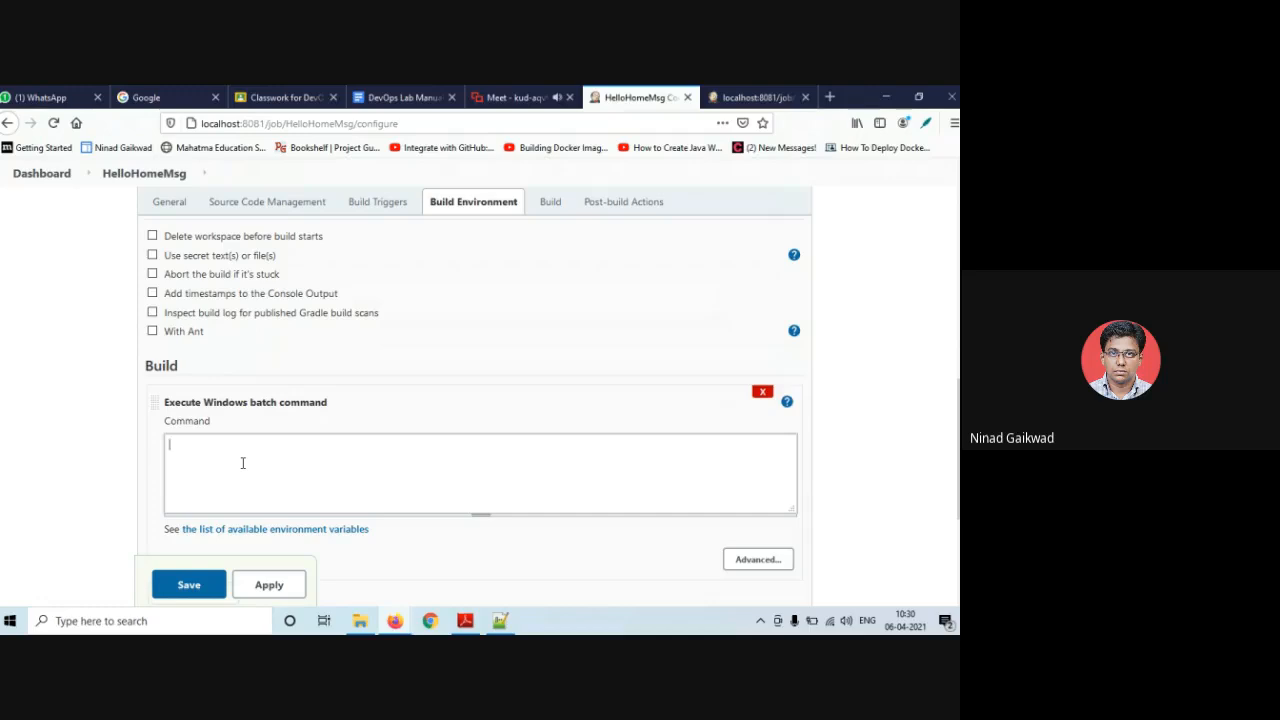
type("echo \"\"--------- the end --------------")
left_click(192, 590)
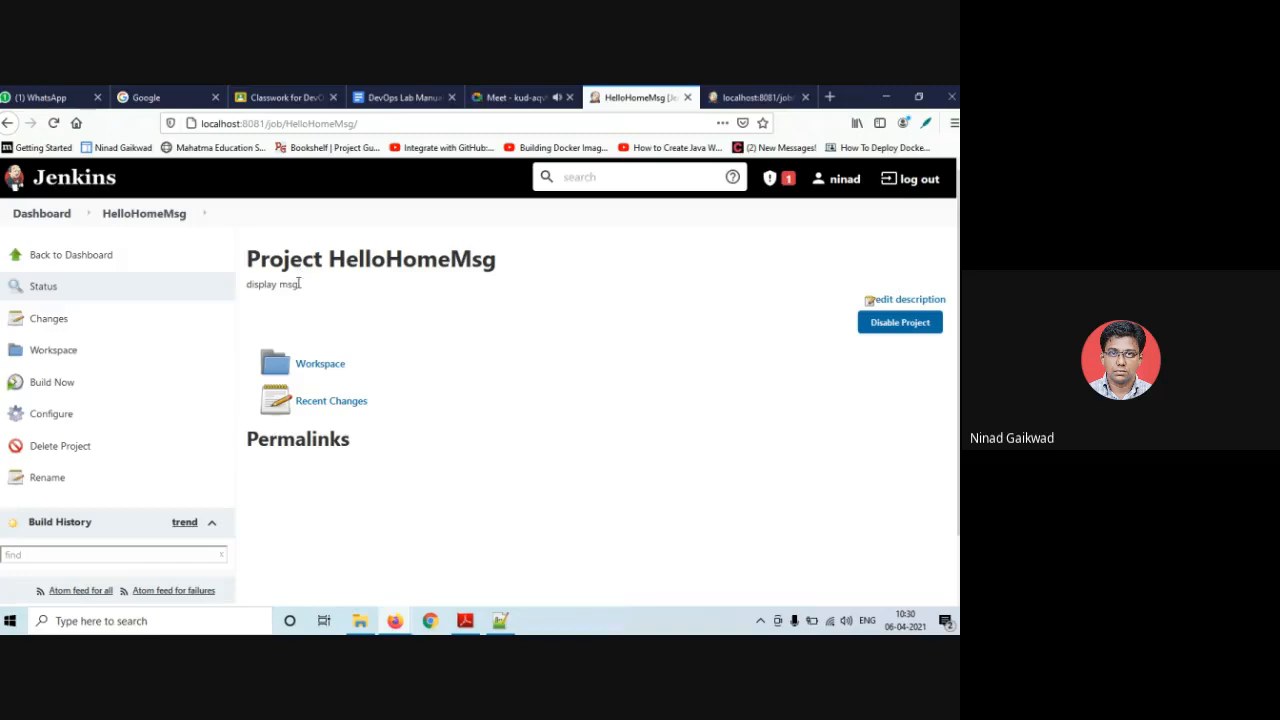
left_click_drag(298, 285, 247, 279)
- Run Build Now on JavaHomeBuild and reload to see builds #5 and TestHomeRun #2 succeed
left_click(297, 288)
left_click(69, 256)
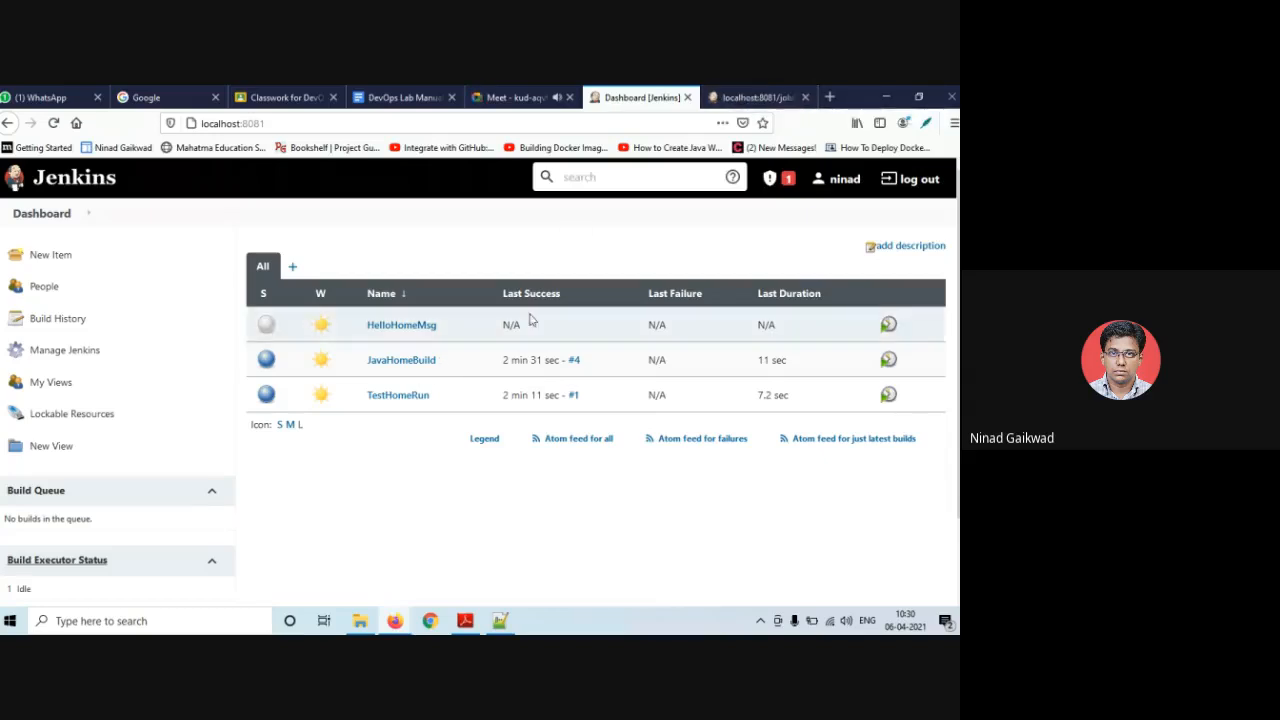
left_click(442, 362)
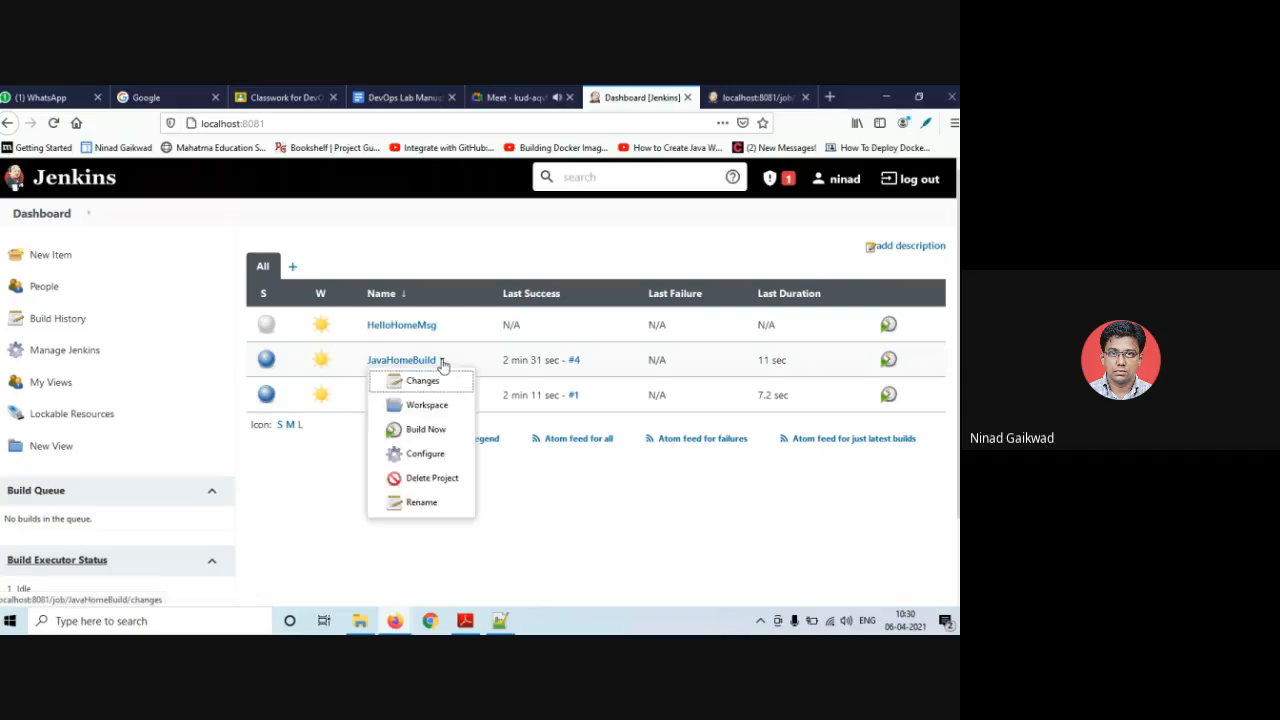
left_click(426, 430)
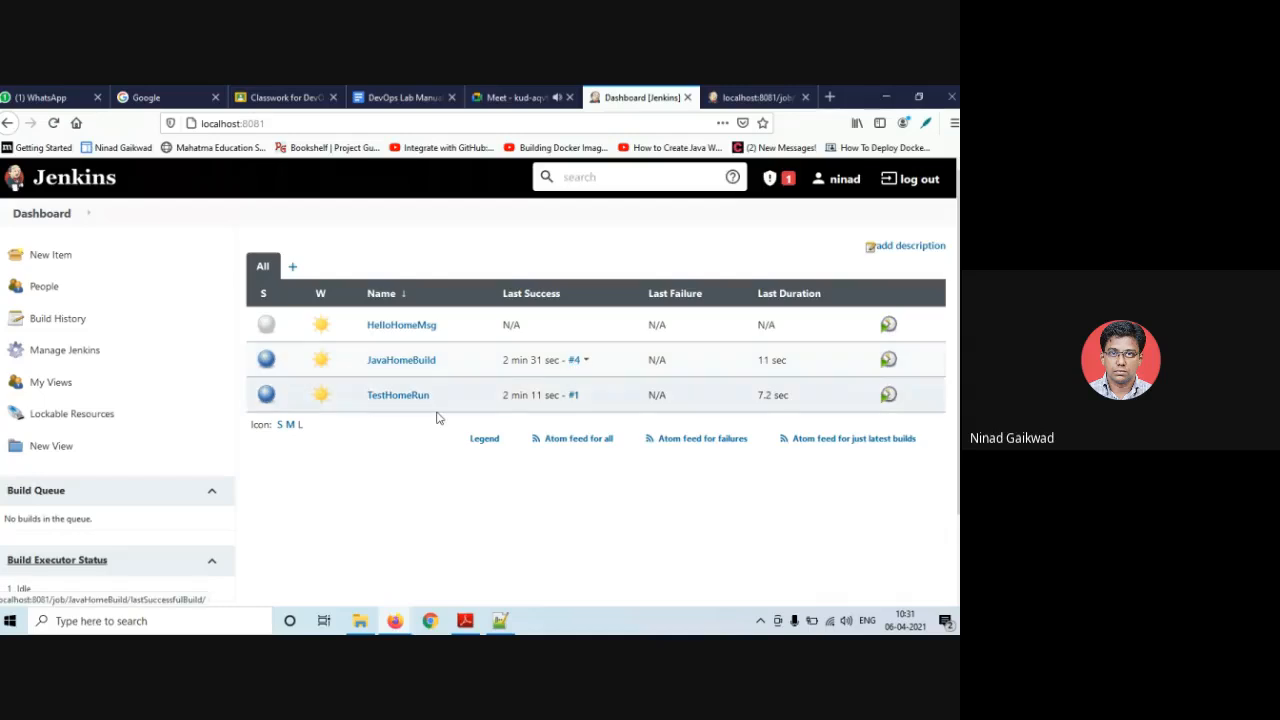
scroll(436, 418, "down", 2)
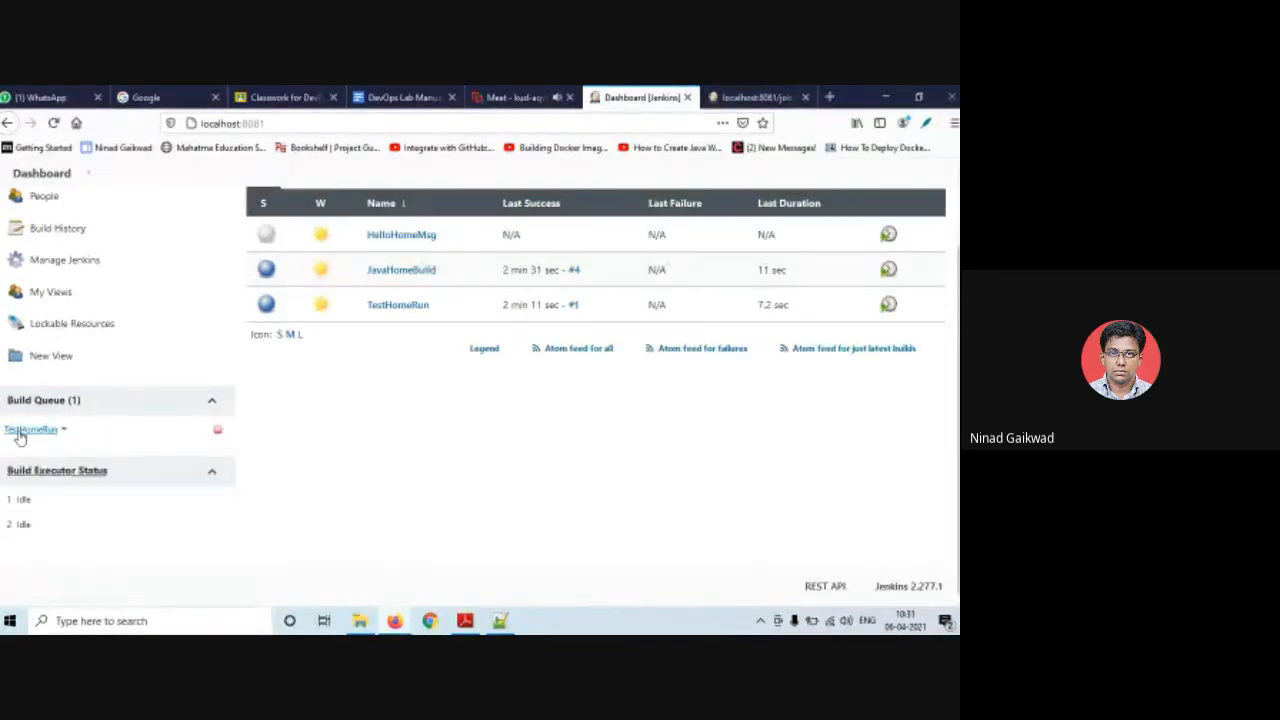
mouse_move(20, 434)
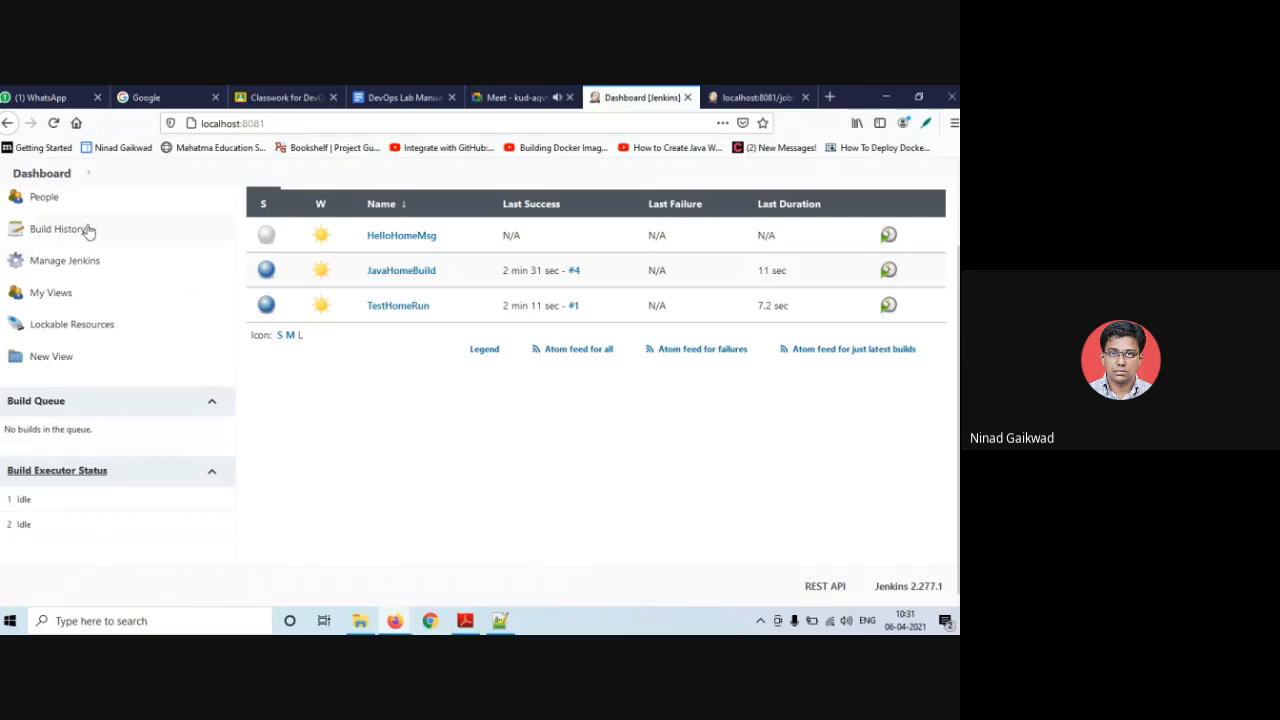
left_click(54, 123)
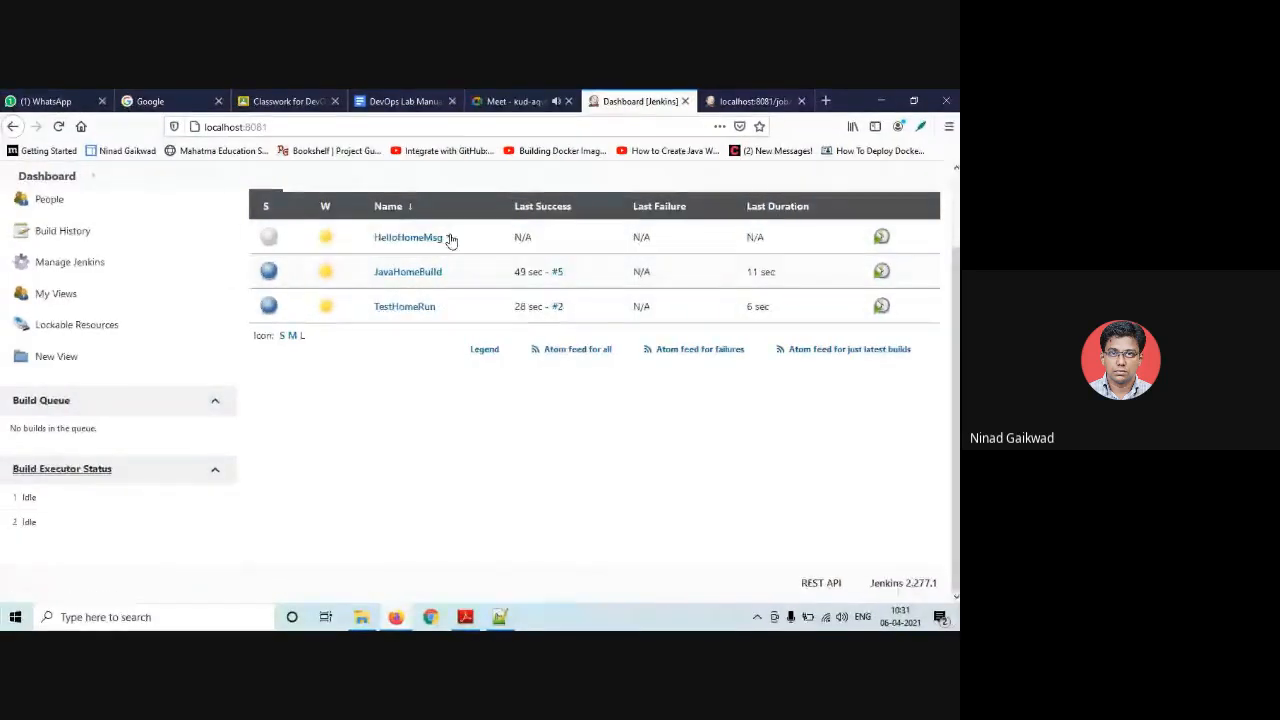
- Open HelloHomeMsg's configuration from its dashboard dropdown
left_click(447, 237)
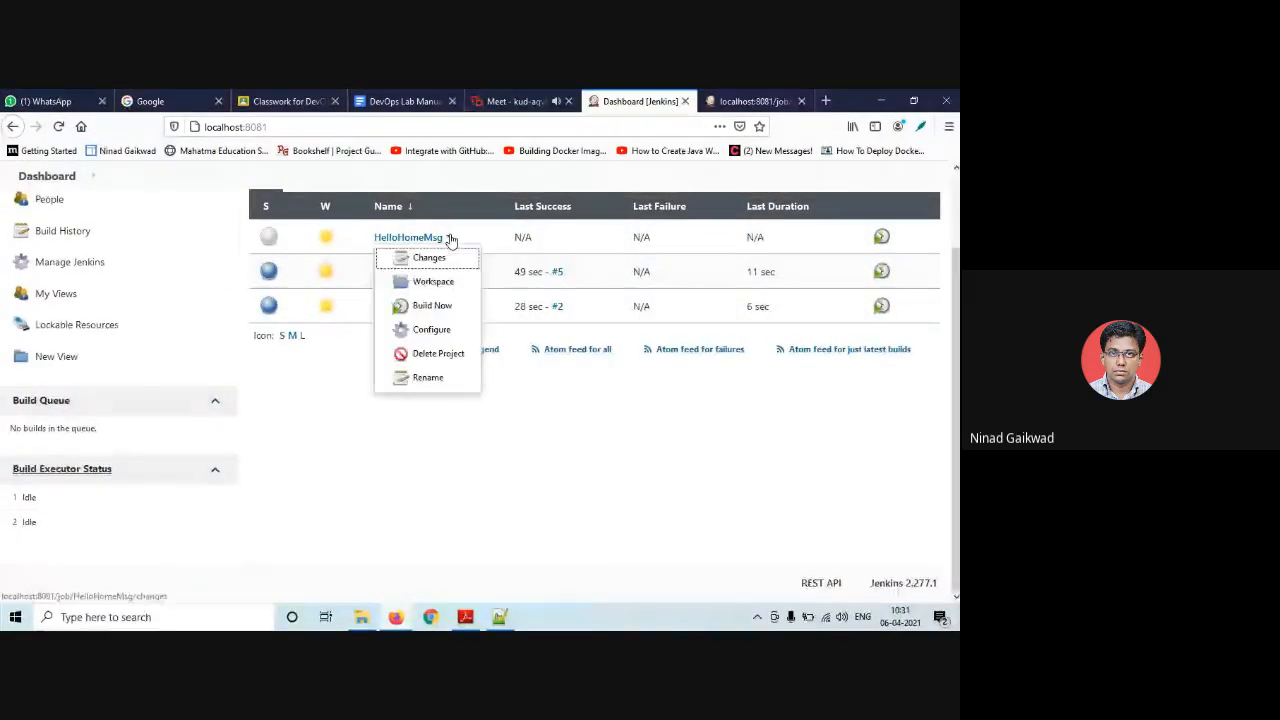
left_click(432, 329)
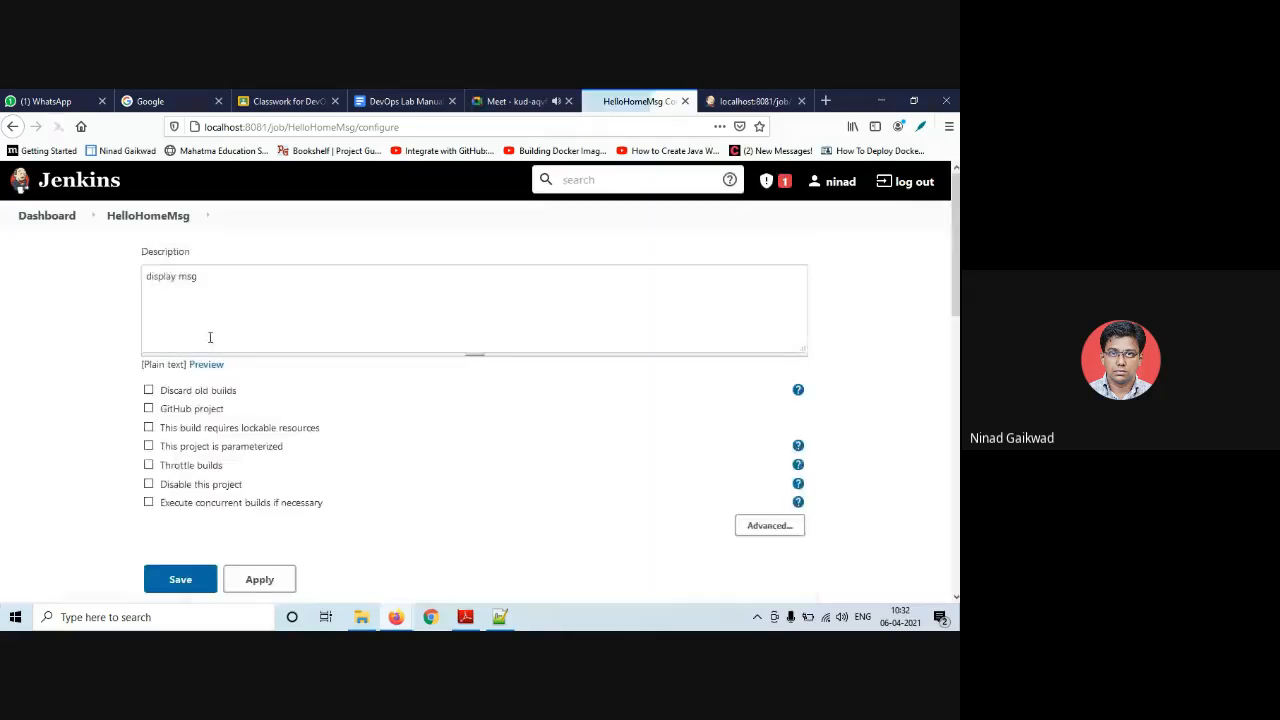
scroll(205, 400, "down", 3)
scroll(195, 445, "down", 2)
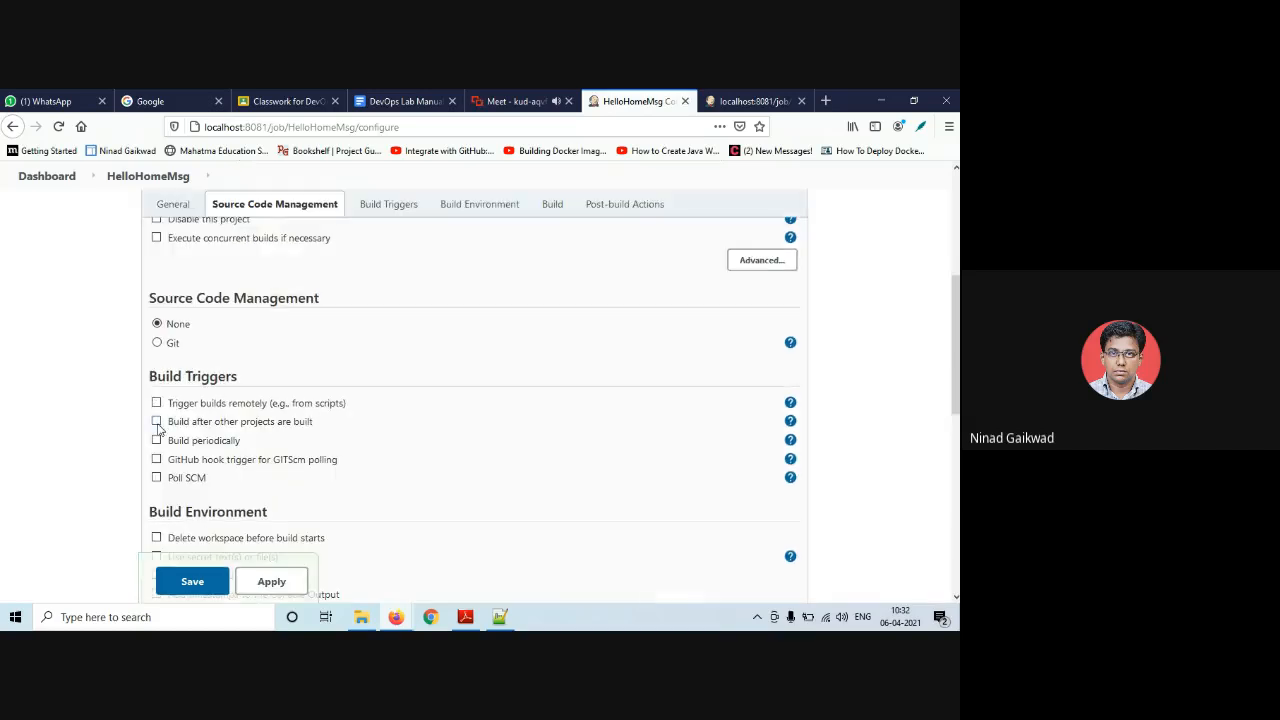
- Make HelloHomeMsg build after TestHomeRun as its watched project, and save
left_click(156, 422)
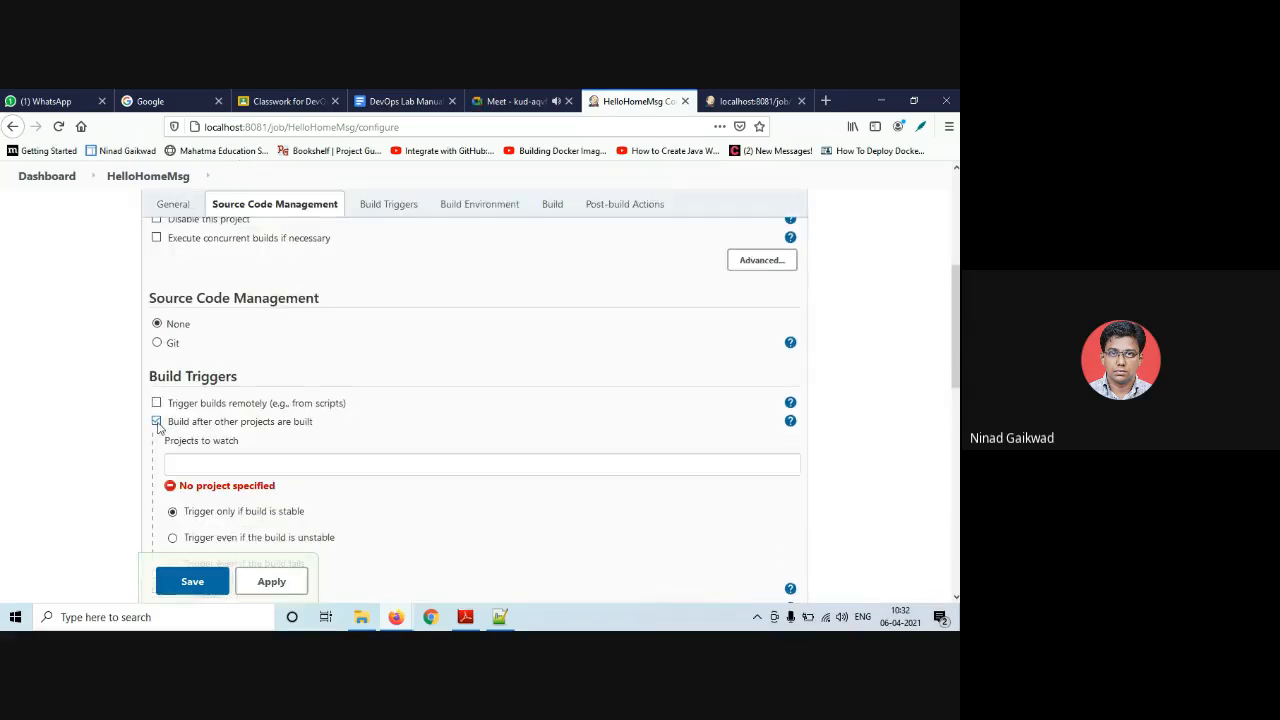
left_click(197, 467)
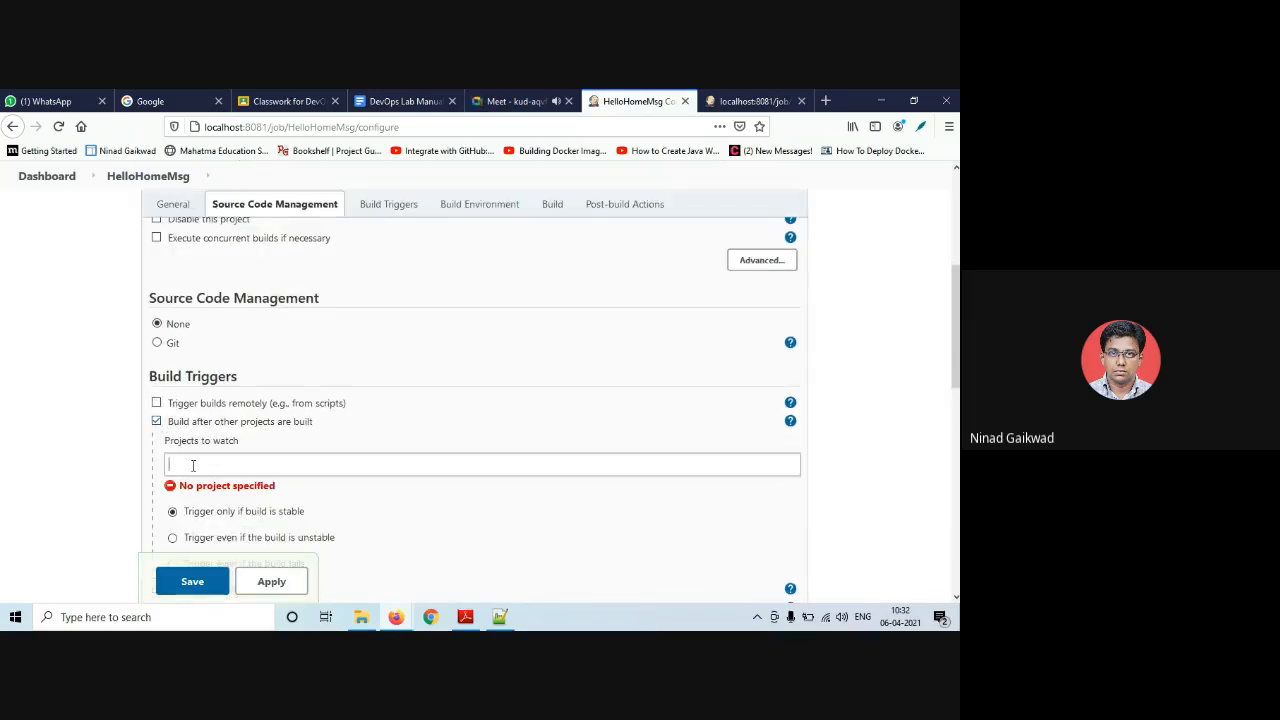
type("tet")
left_click(212, 486)
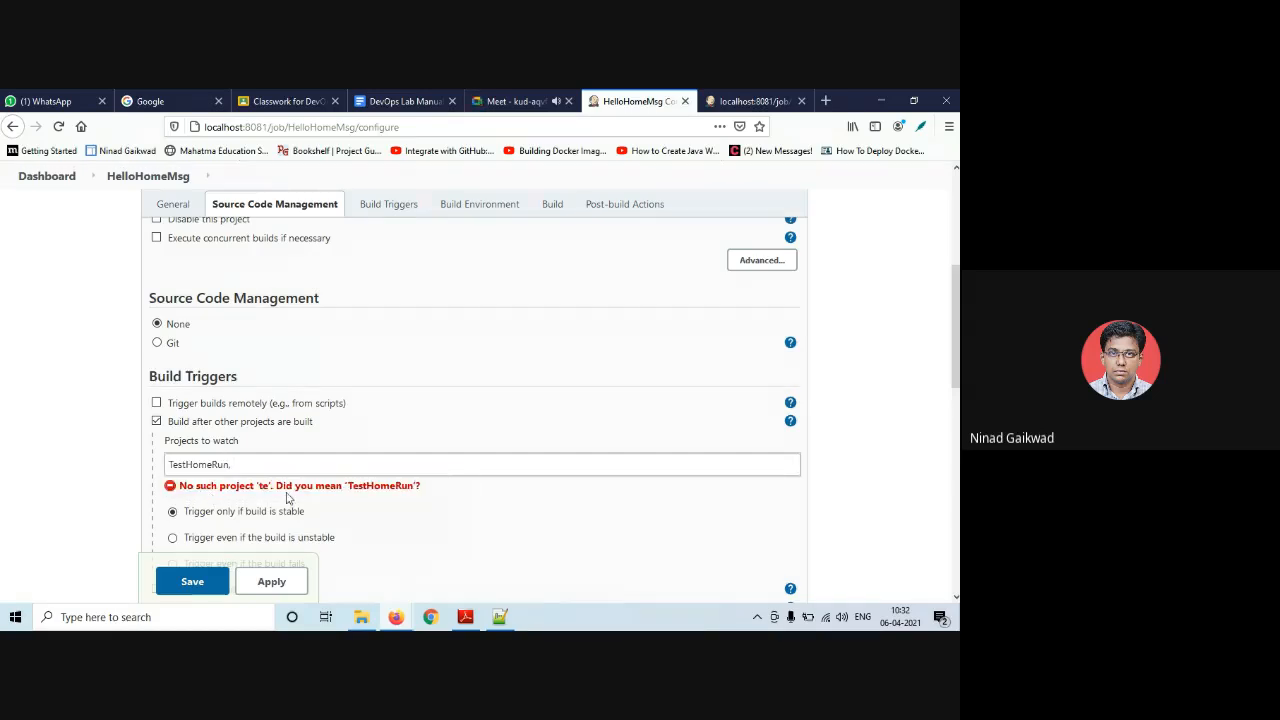
scroll(250, 540, "down", 3)
left_click(195, 588)
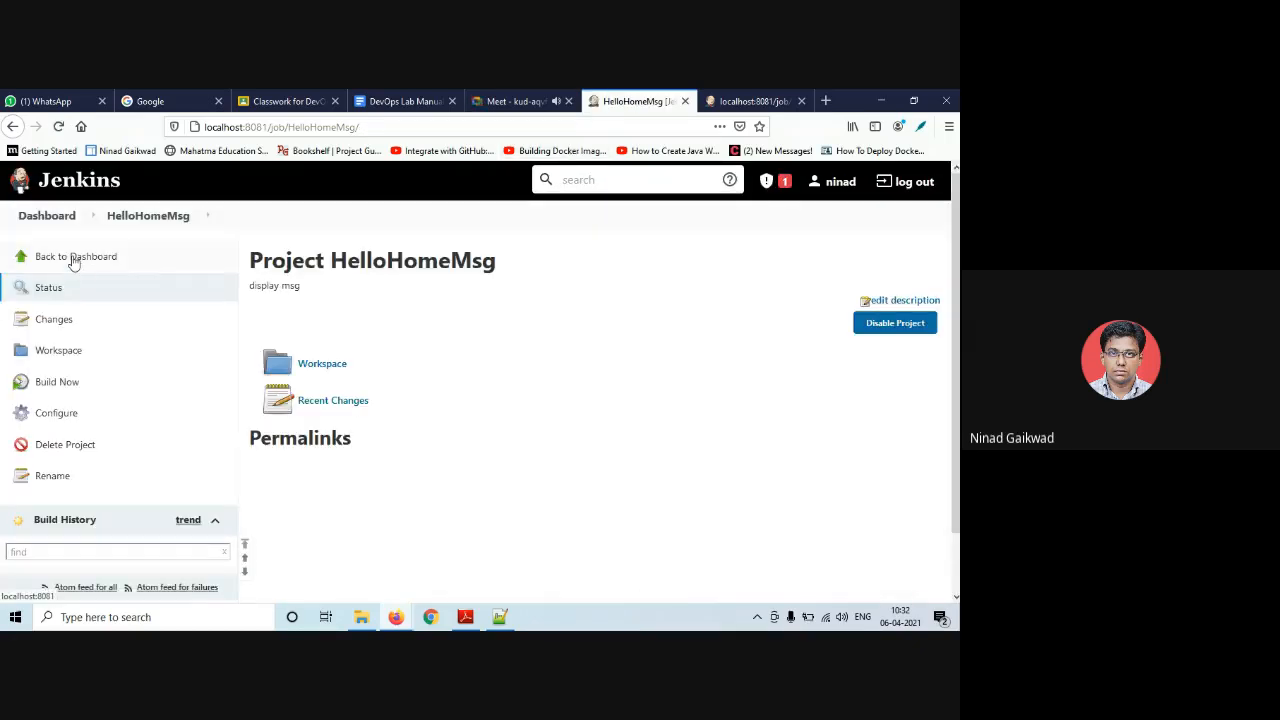
- Run Build Now on JavaHomeBuild from the dashboard, then reload to see all three builds succeed
left_click(73, 258)
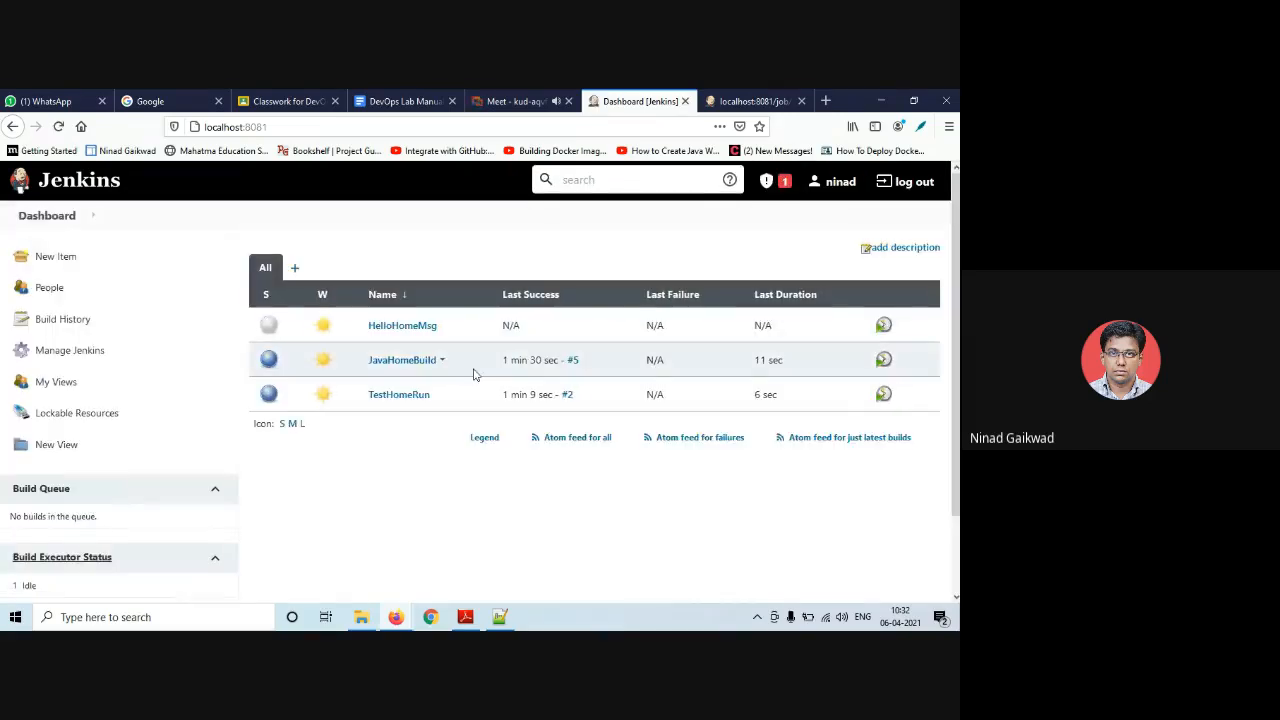
left_click(441, 360)
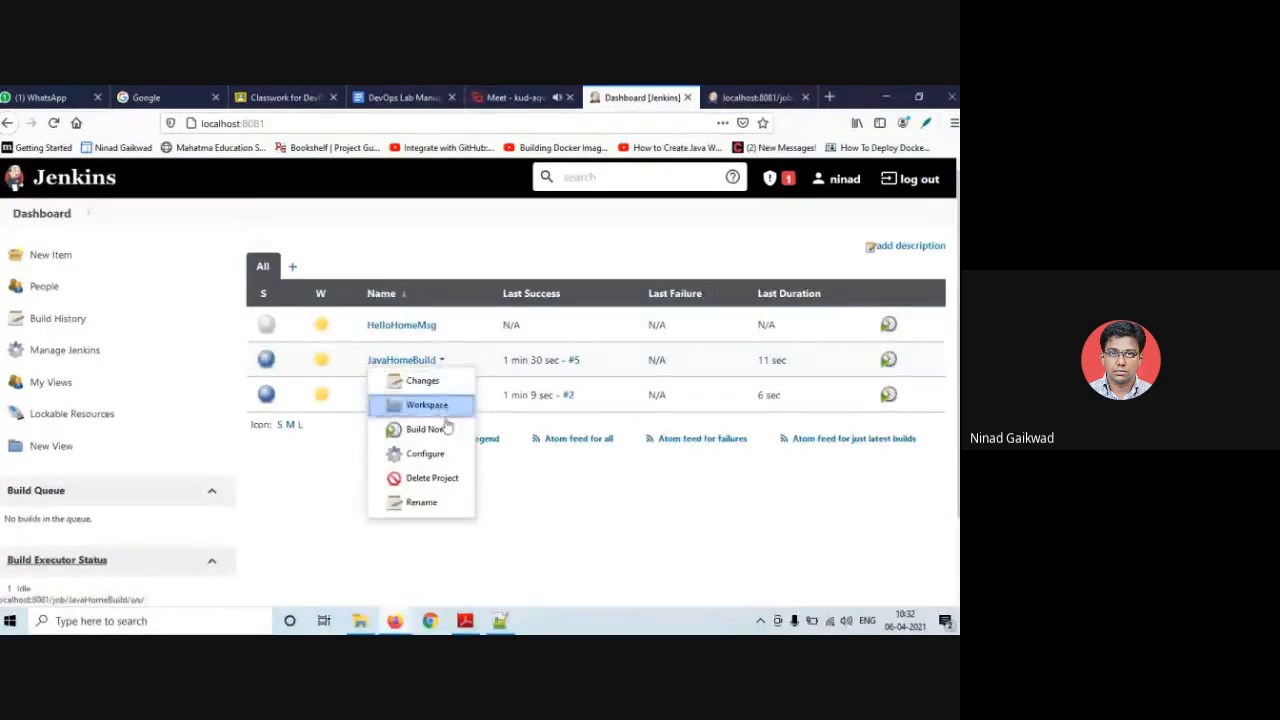
left_click(440, 429)
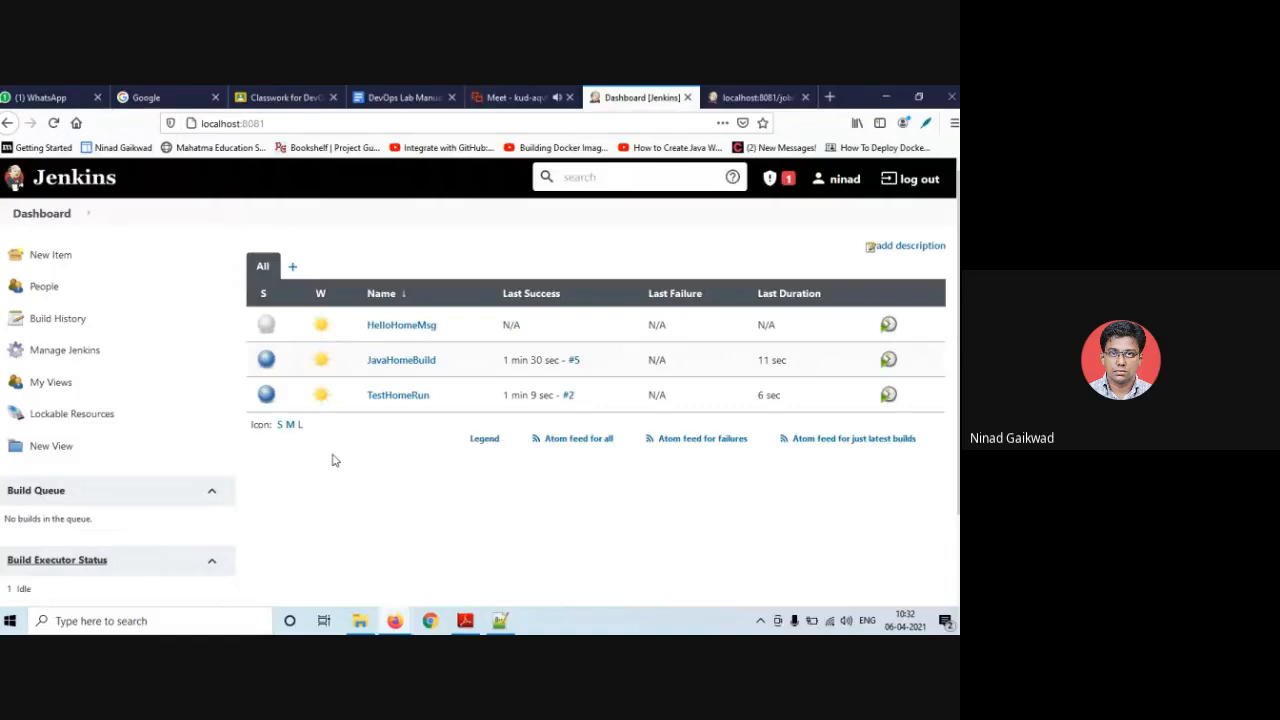
scroll(300, 480, "down", 2)
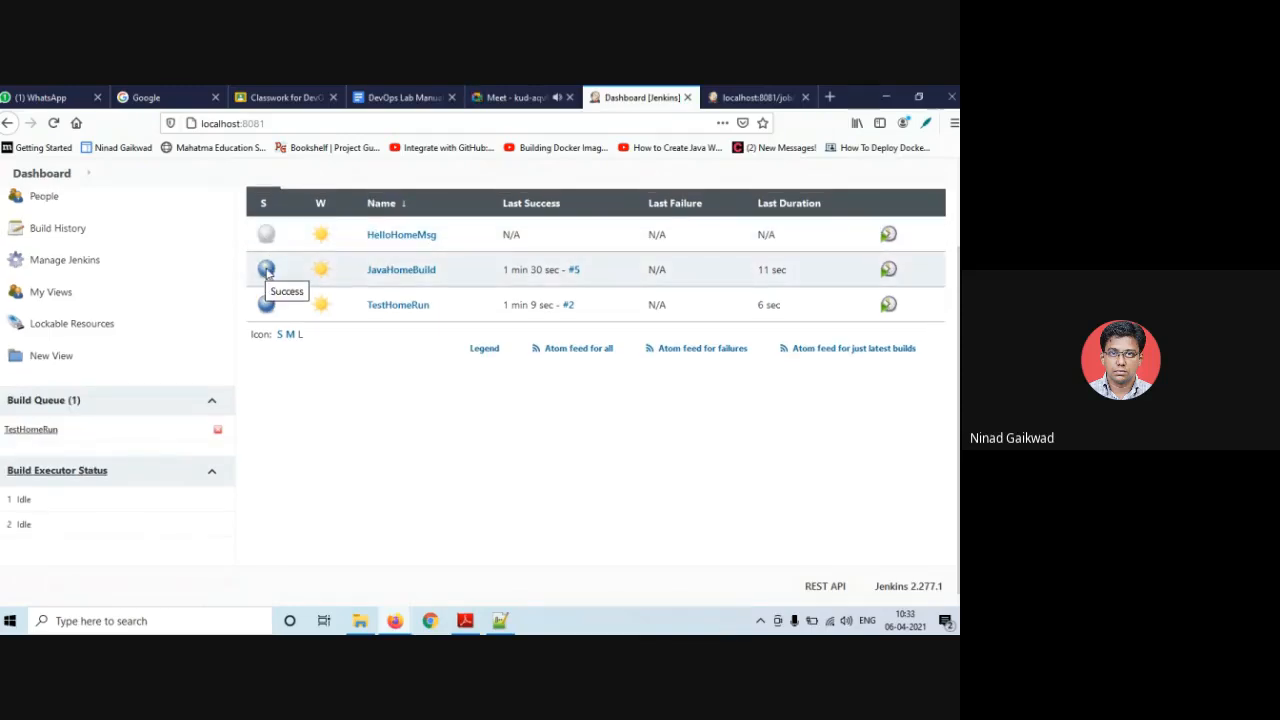
mouse_move(320, 274)
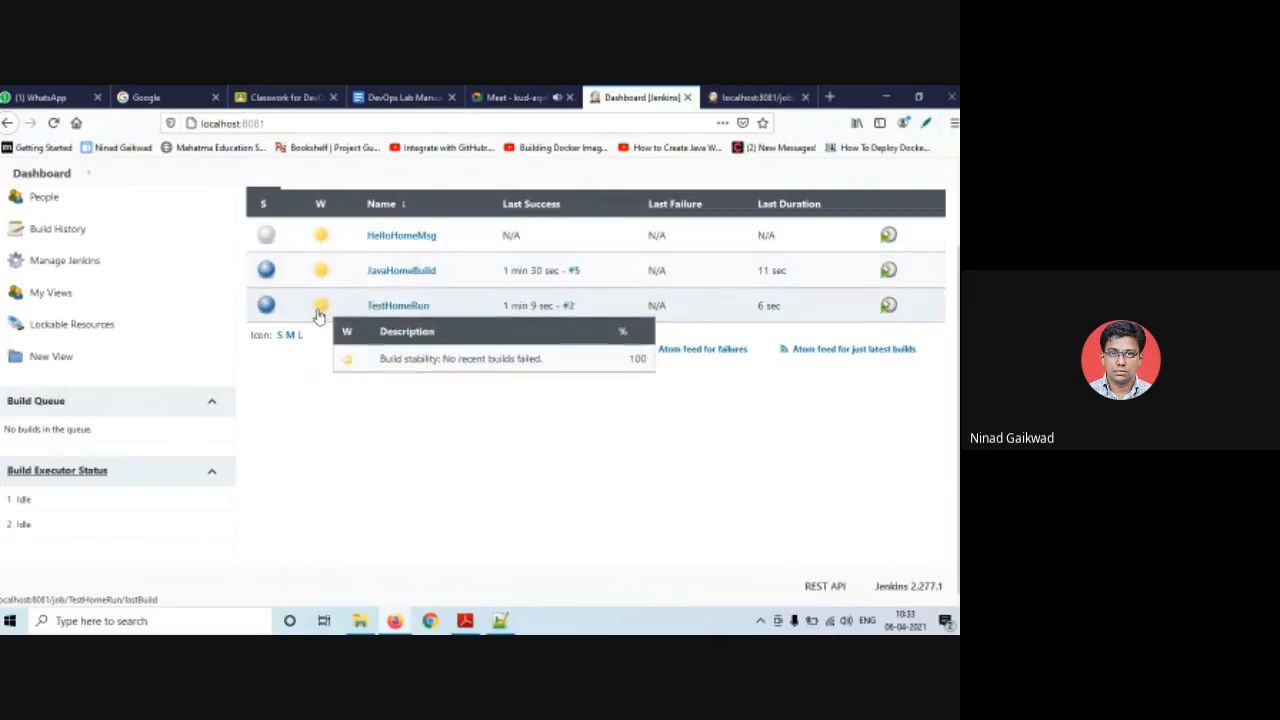
scroll(312, 310, "up", 2)
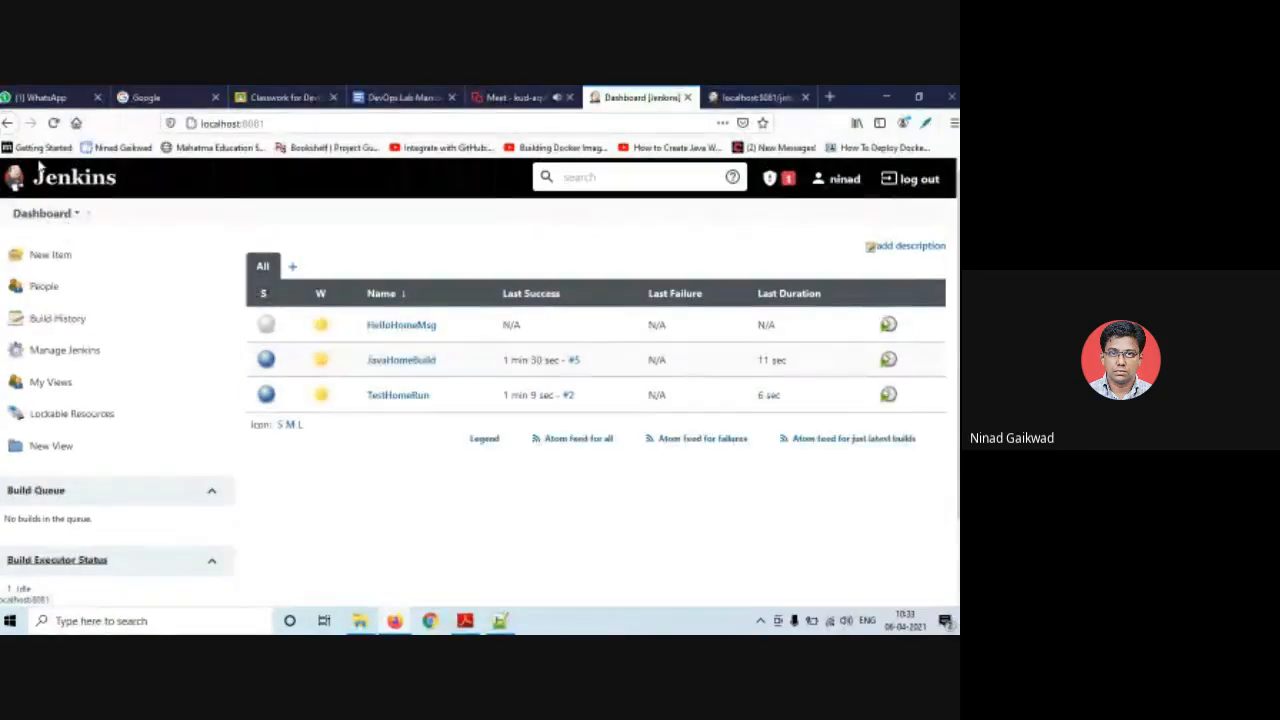
left_click(54, 123)
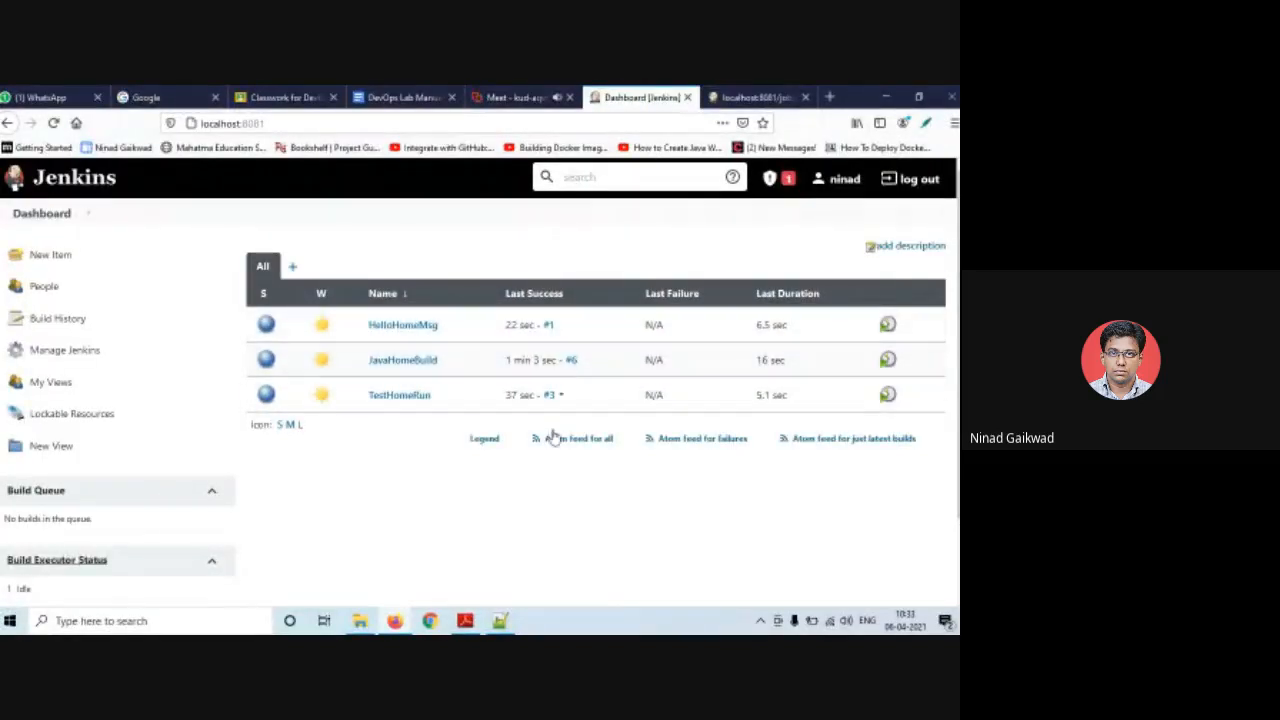
left_click(549, 331)
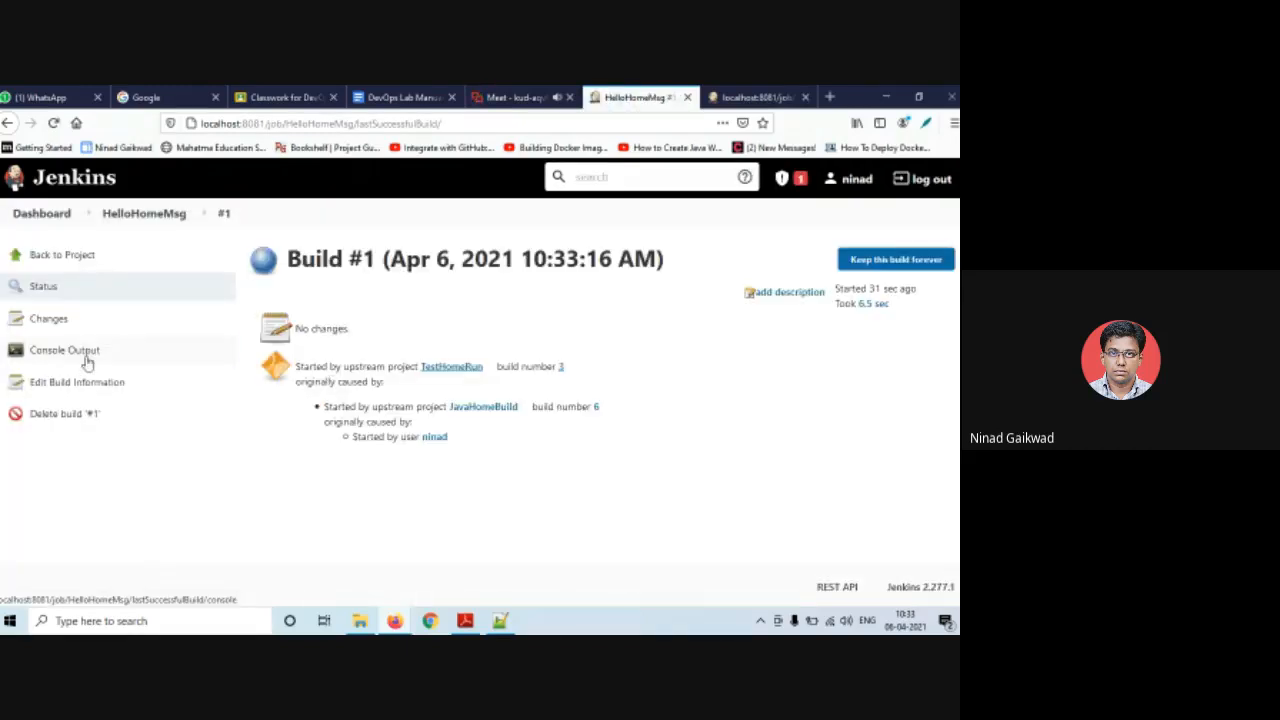
left_click(88, 362)
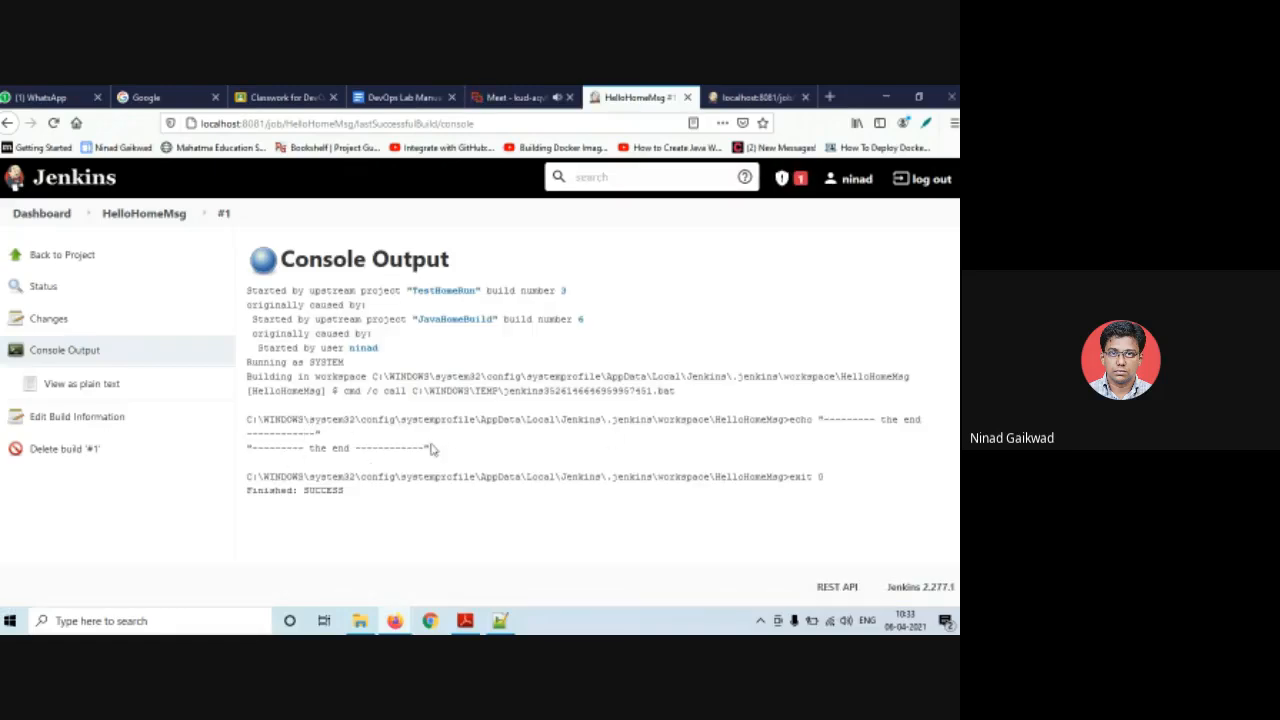
left_click_drag(430, 449, 241, 449)
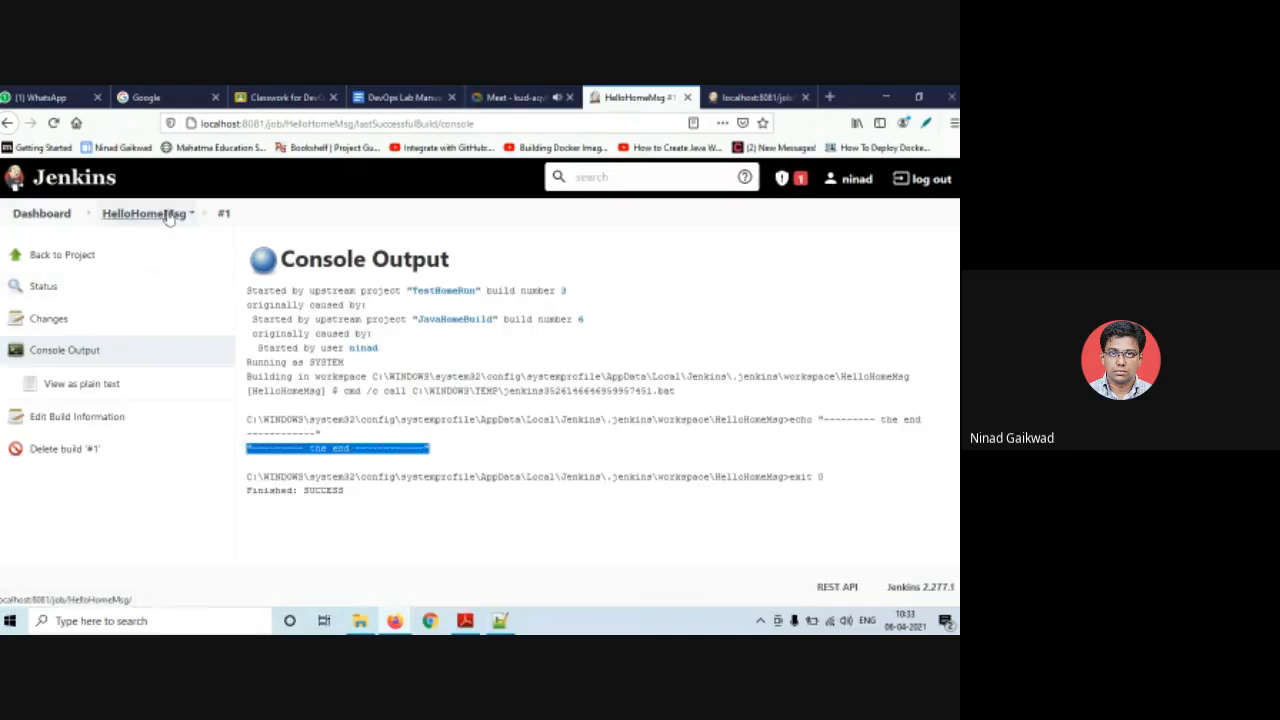
left_click(37, 215)
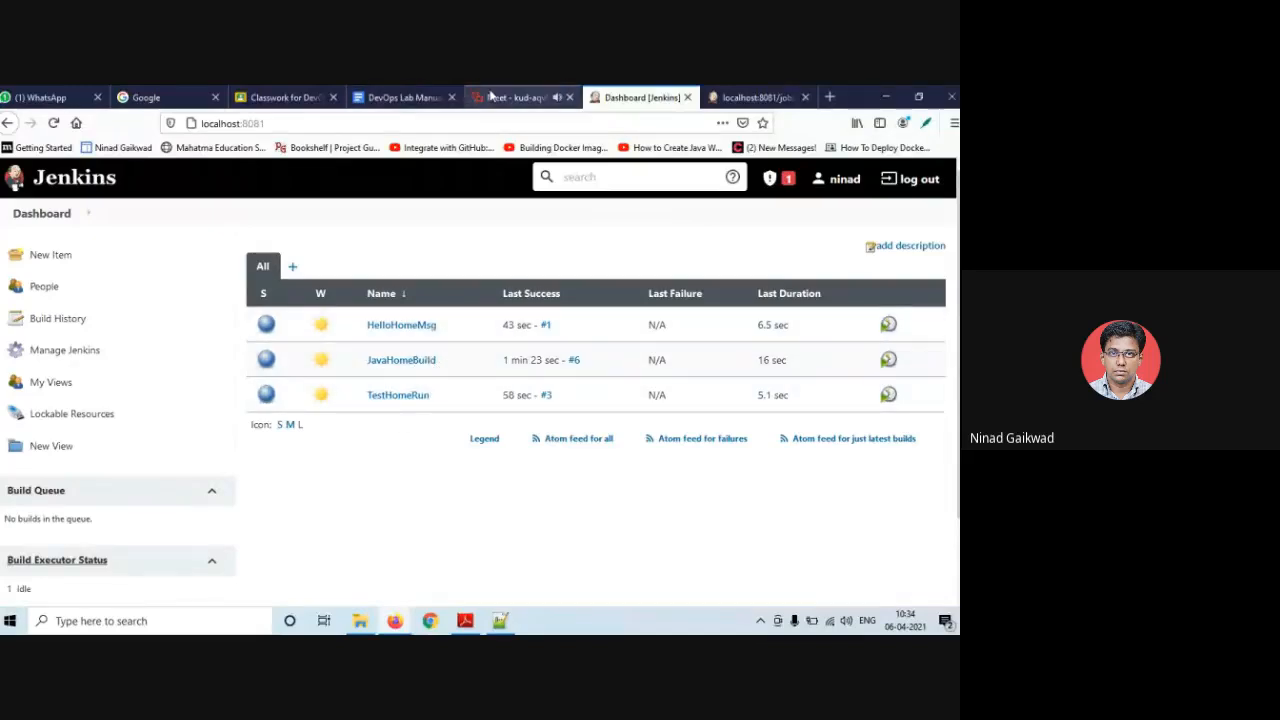
- Bring up the DevOps Lab Manual at its Viewing Console Output and Renaming Project steps
left_click(404, 97)
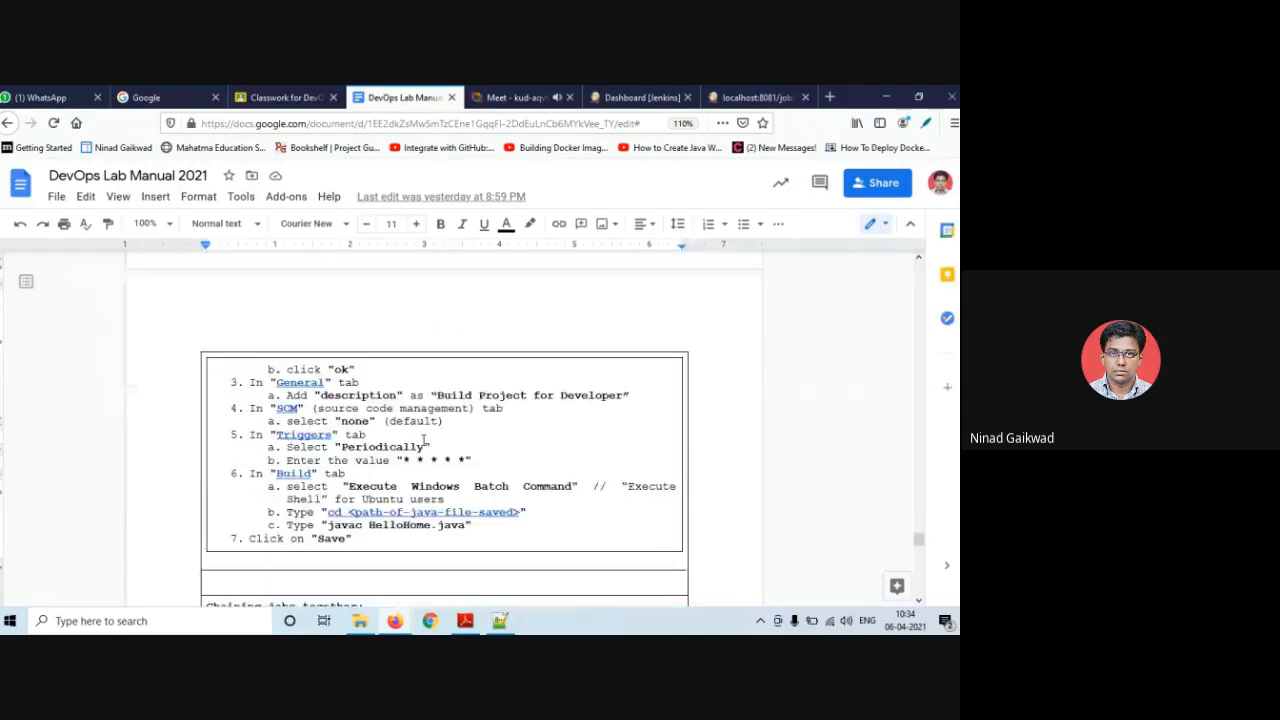
scroll(425, 440, "down", 5)
scroll(408, 436, "down", 5)
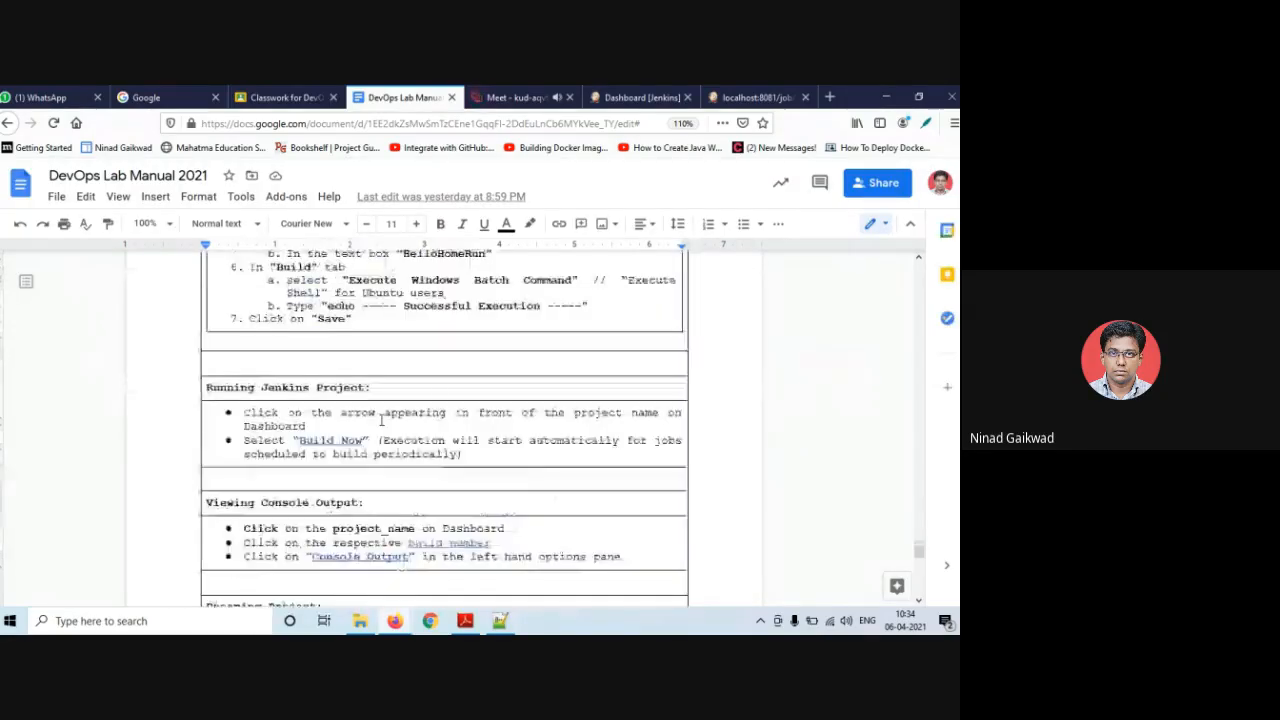
scroll(391, 449, "down", 3)
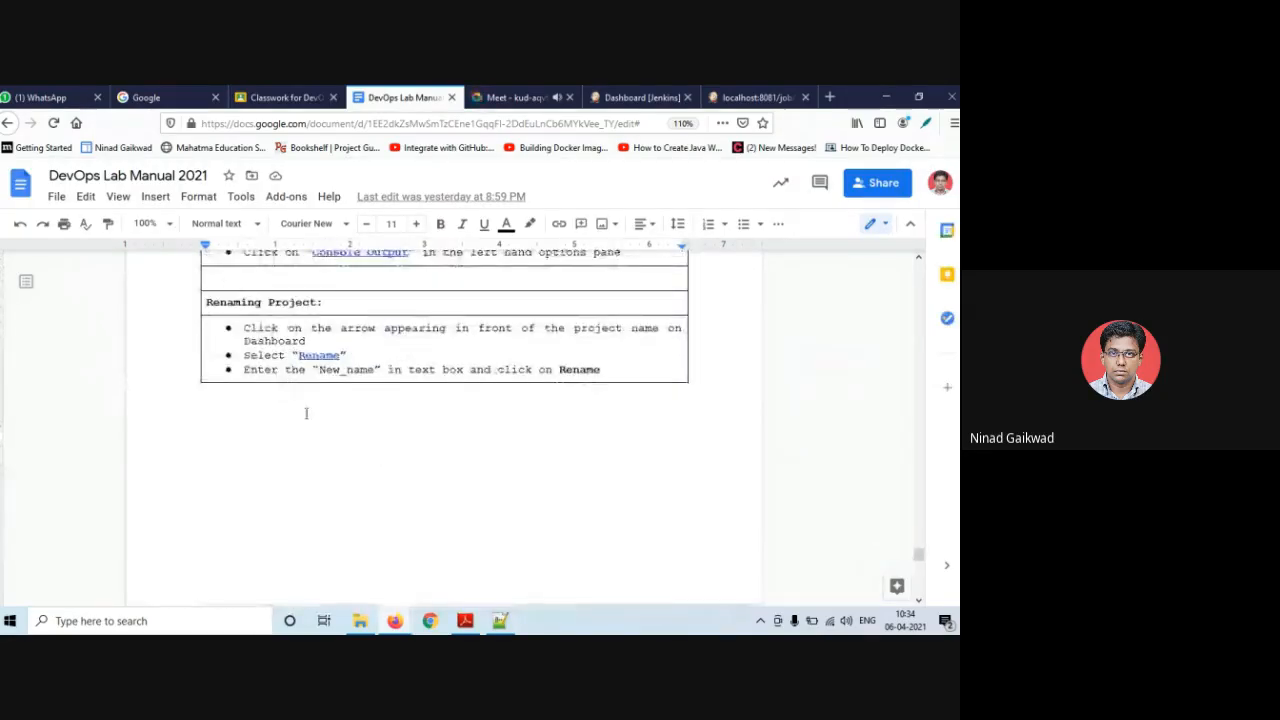
scroll(306, 414, "up", 1)
scroll(306, 414, "up", 3)
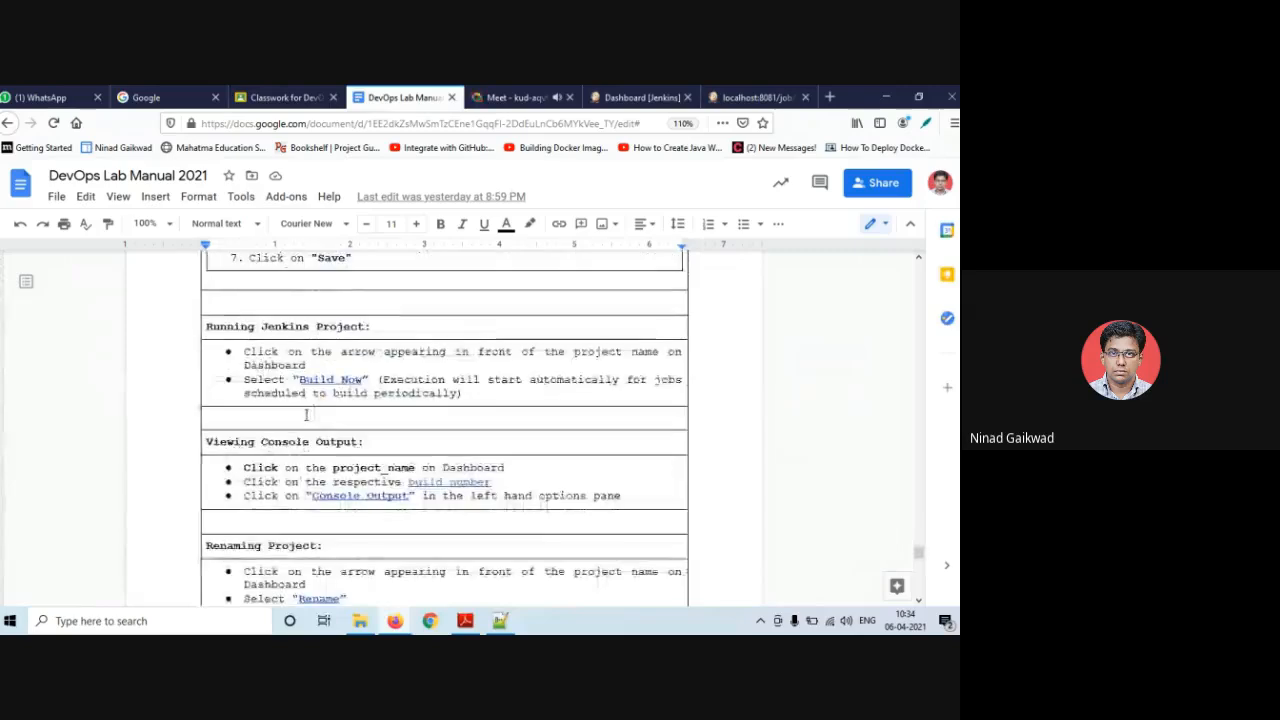
scroll(258, 372, "down", 2)
scroll(260, 372, "up", 1)
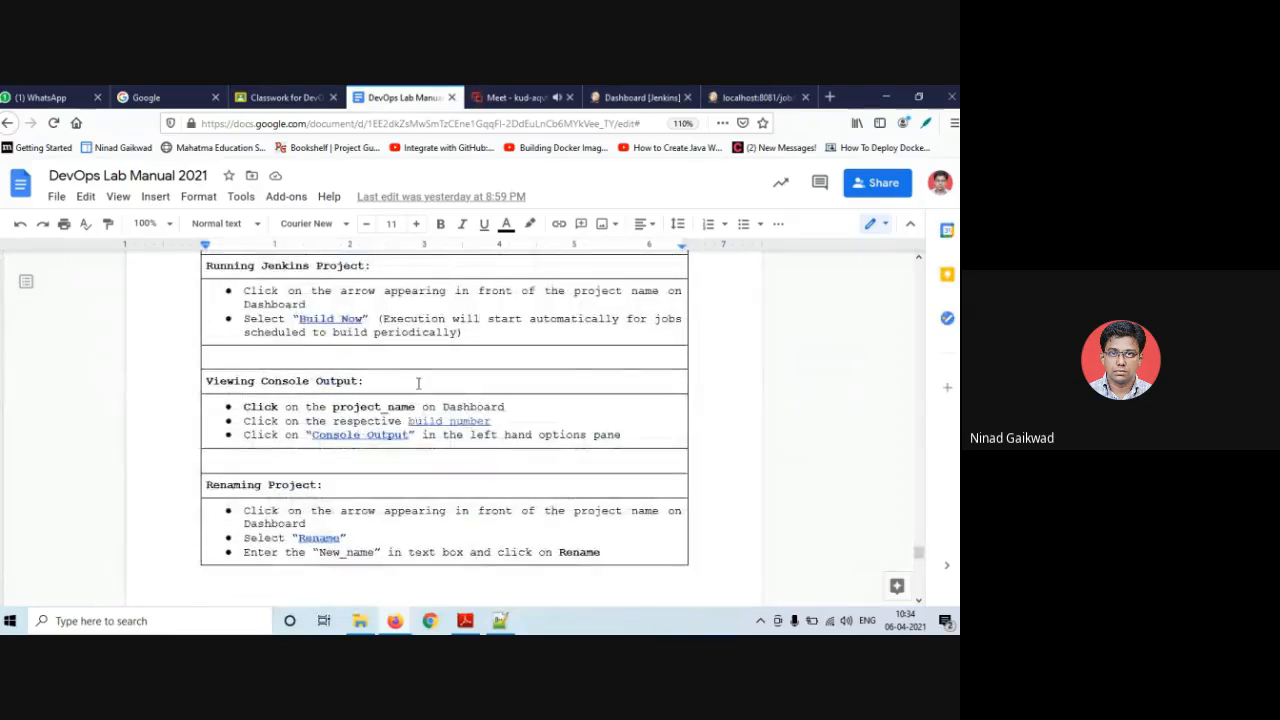
scroll(238, 382, "up", 1)
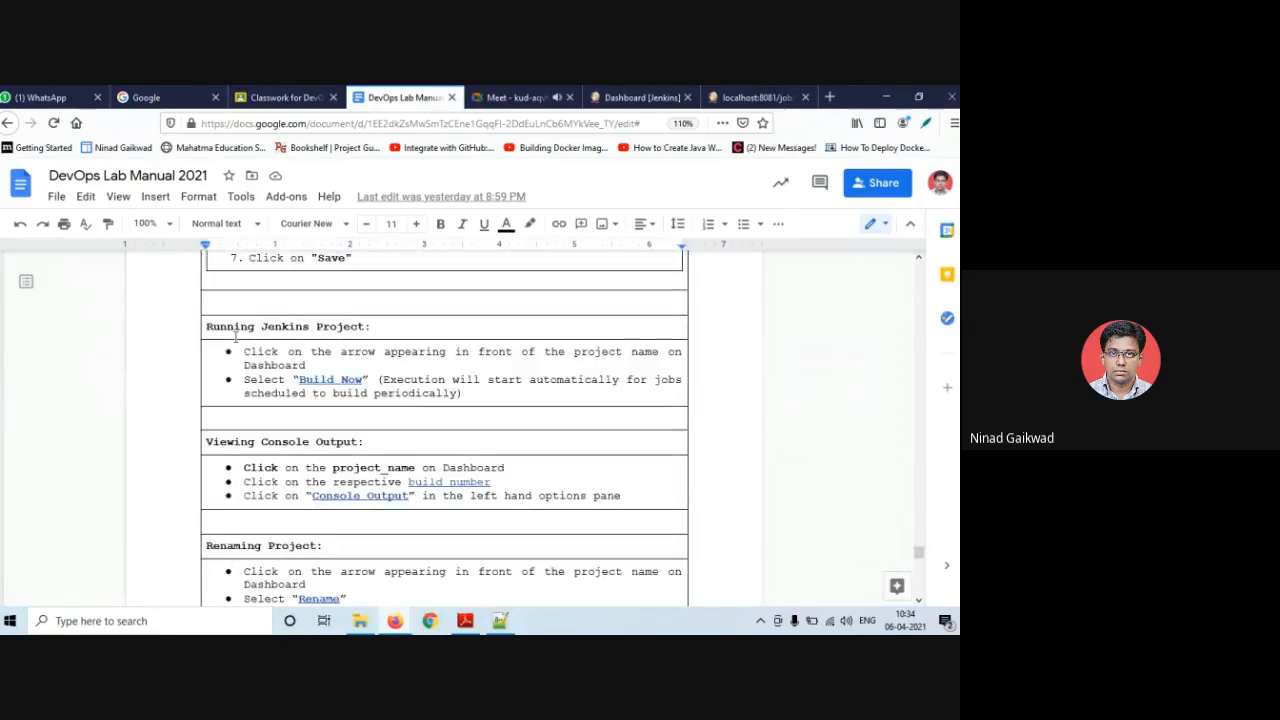
scroll(333, 455, "down", 2)
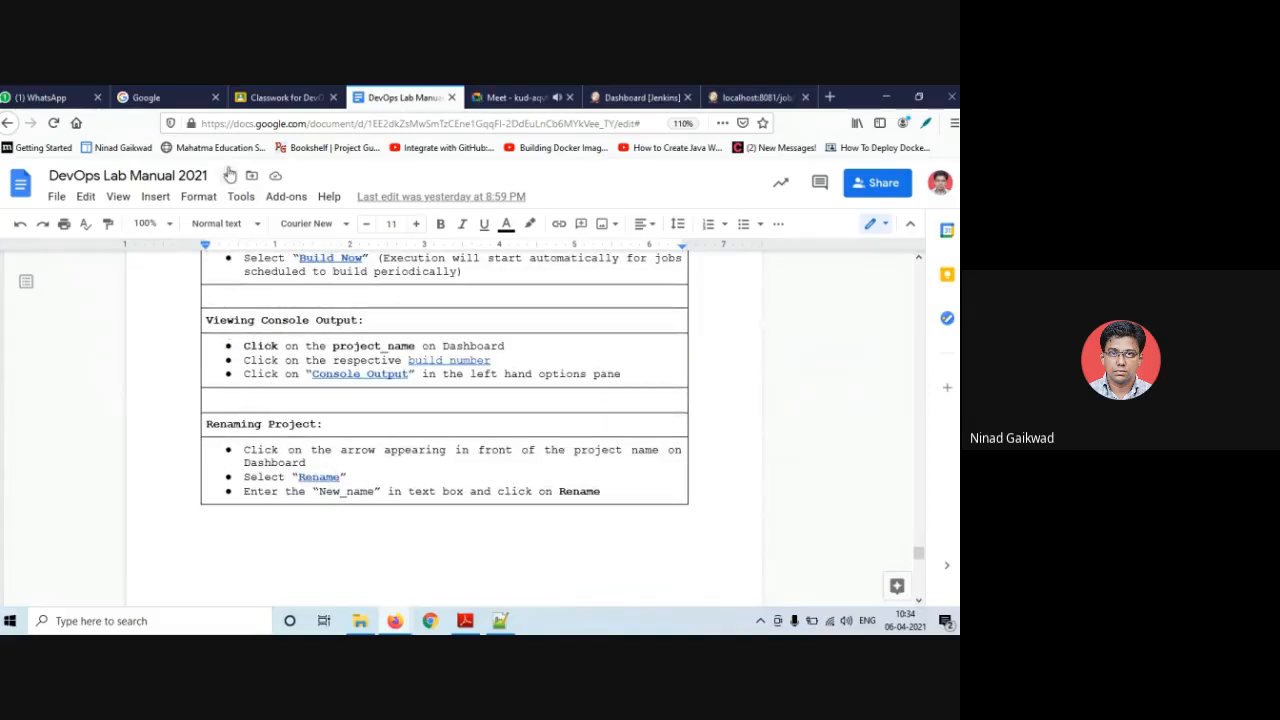
- Check HelloHomeMsg's actions dropdown in Jenkins, then go back to the lab manual
left_click(675, 99)
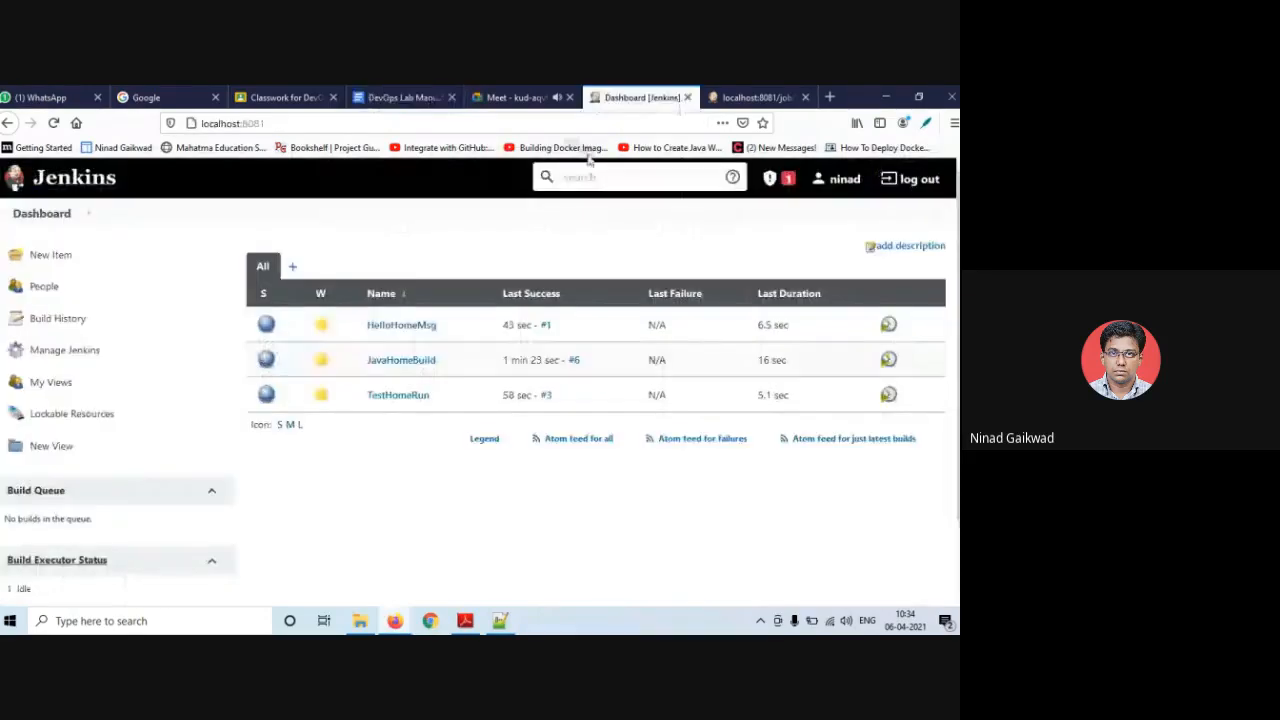
left_click(443, 325)
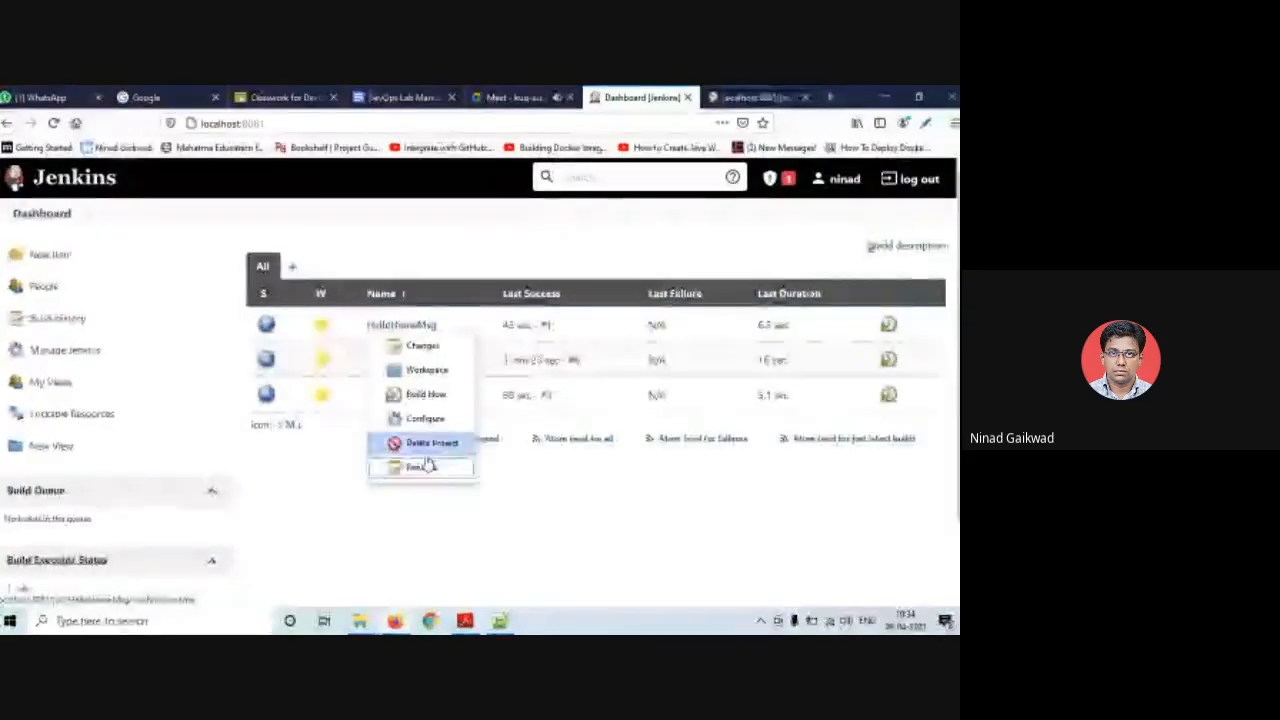
left_click(340, 490)
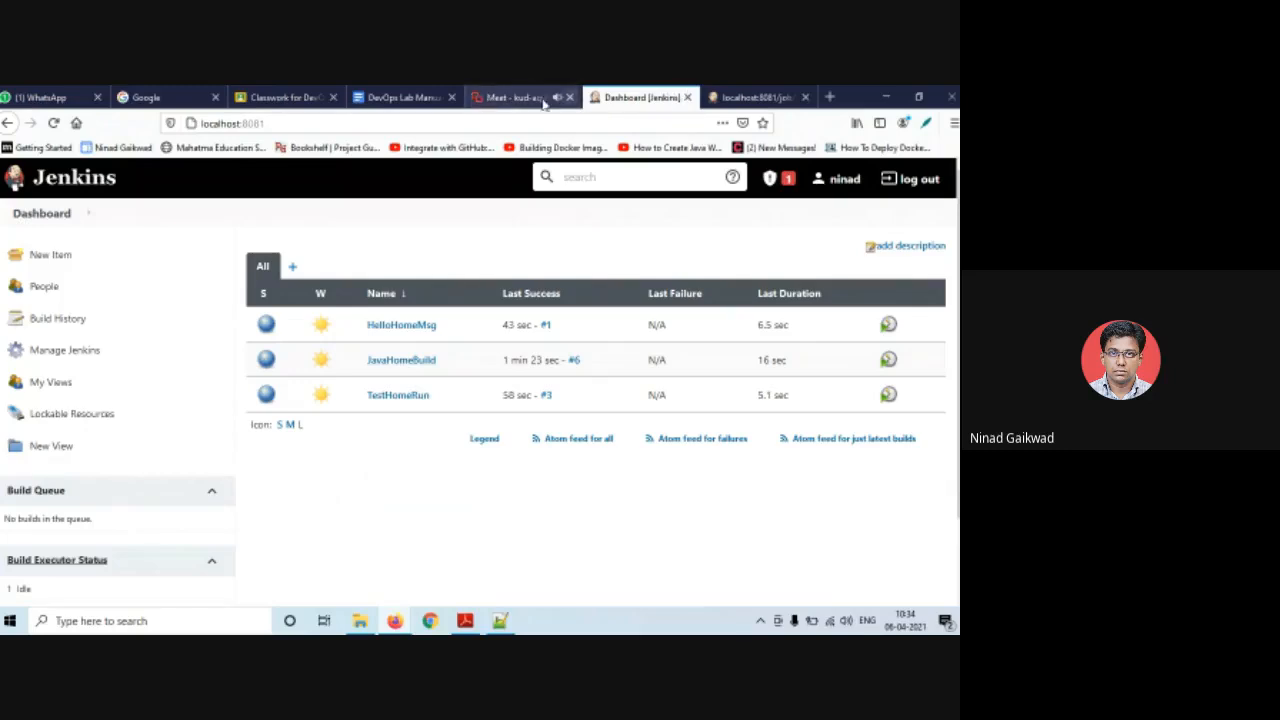
left_click(395, 97)
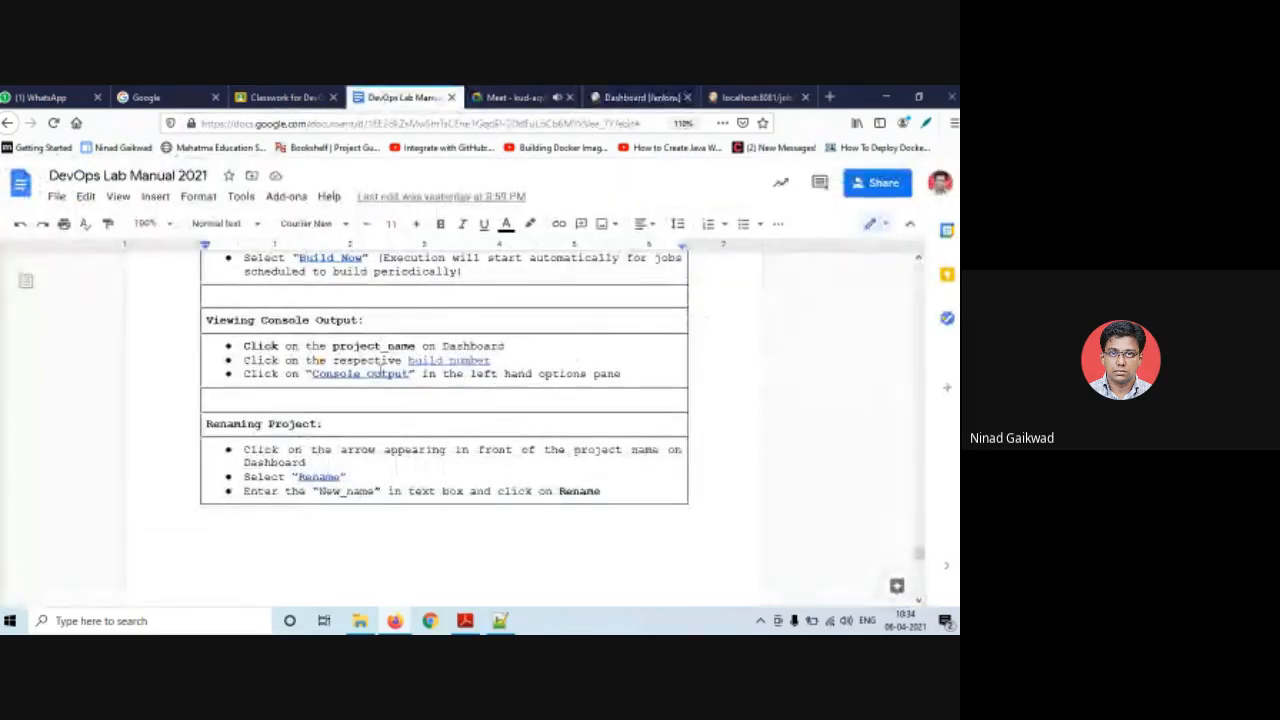
- Scroll to the Experiment 8 heading, then return to the Jenkins dashboard
scroll(373, 375, "down", 5)
scroll(312, 358, "down", 2)
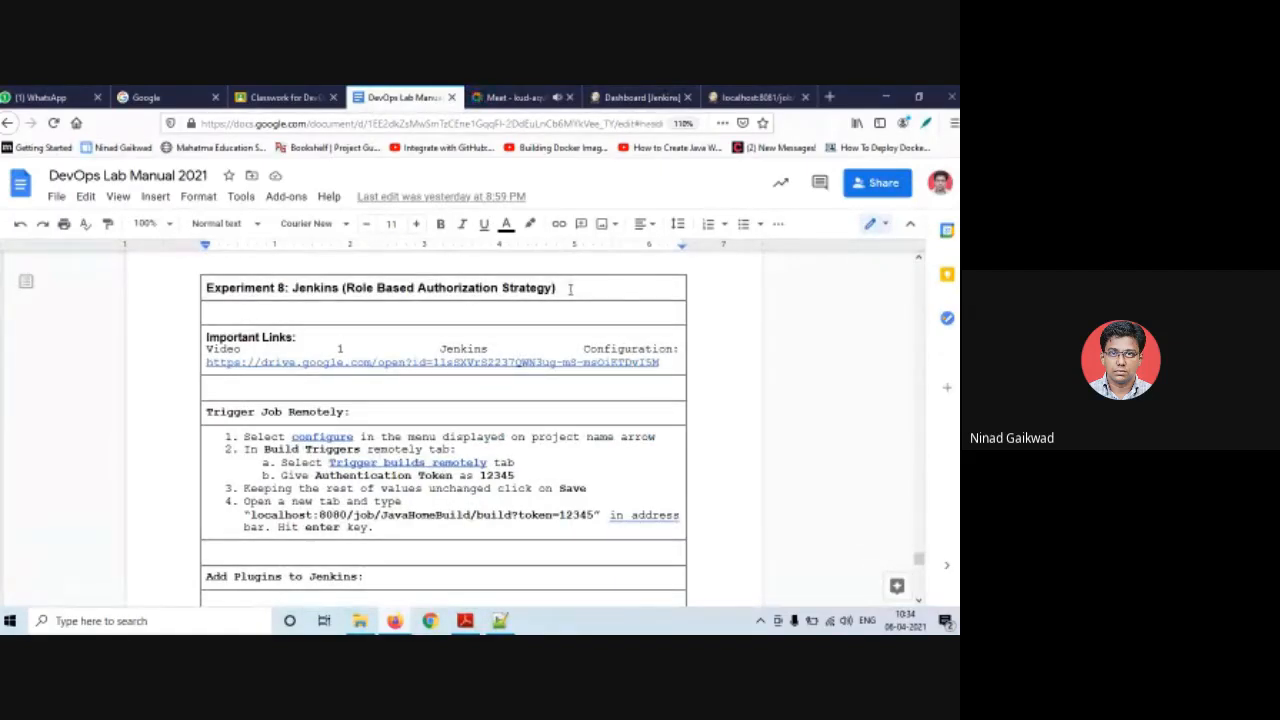
left_click(570, 289)
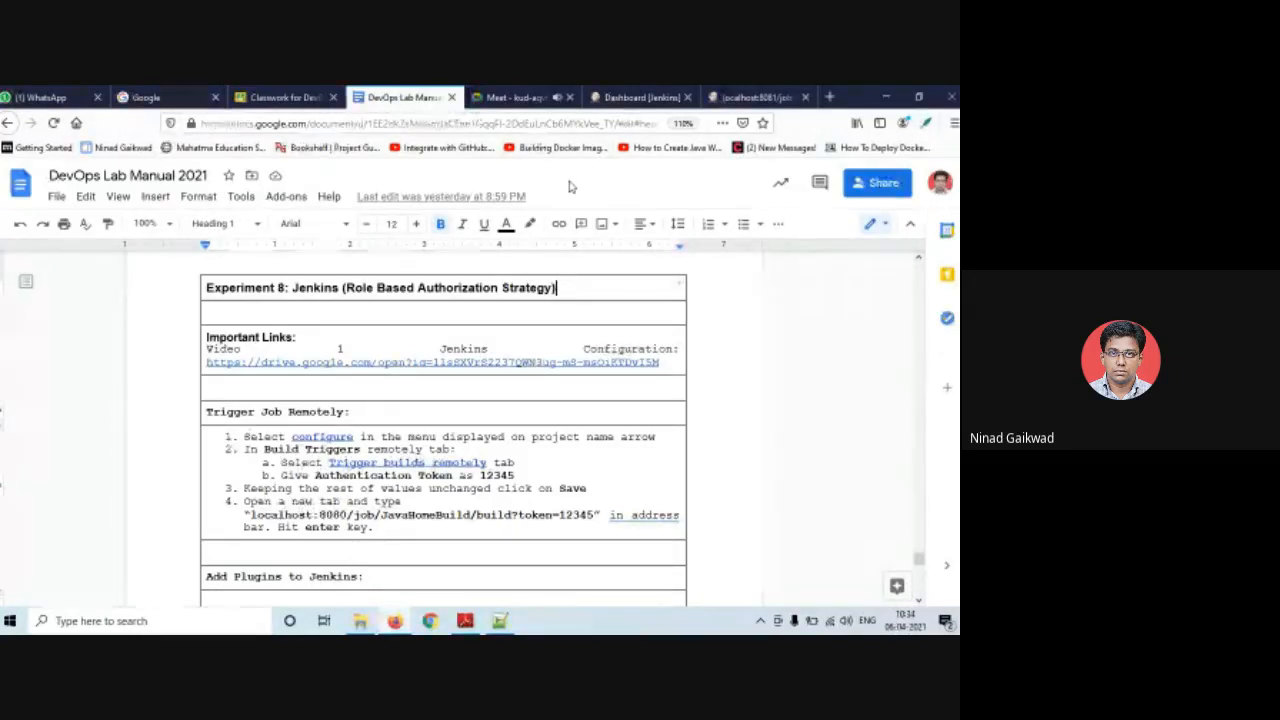
left_click(645, 97)
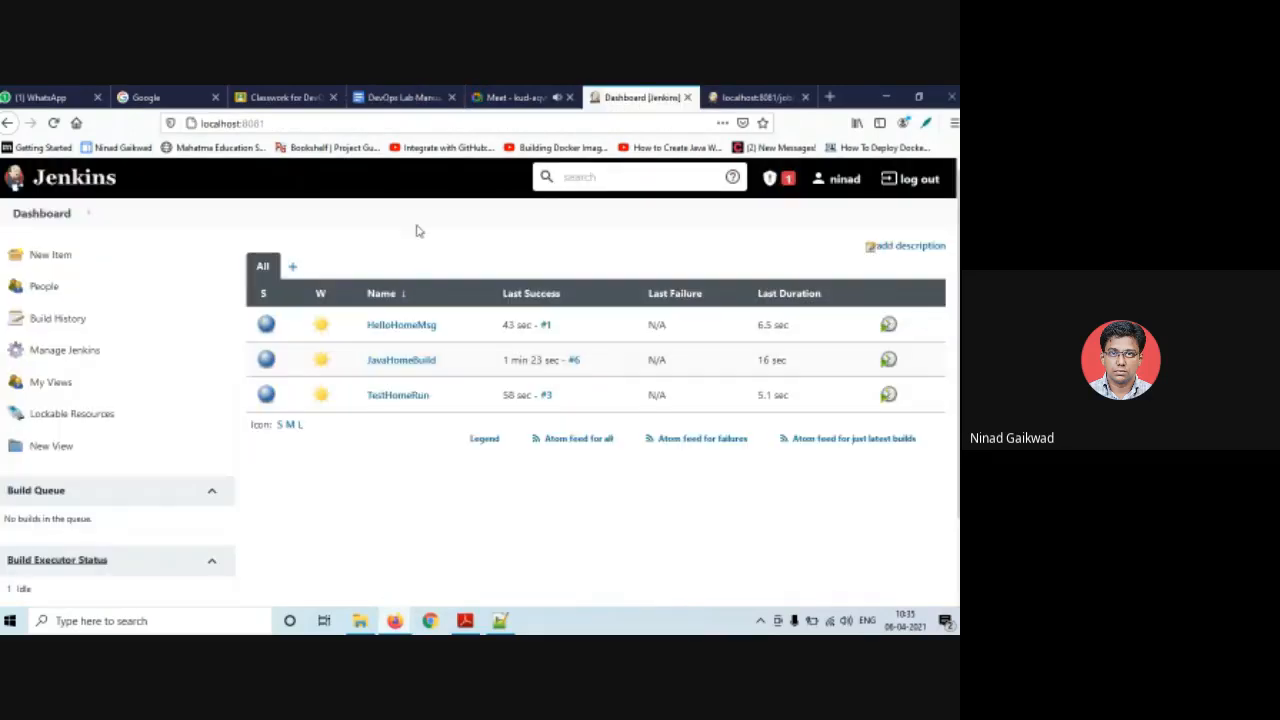
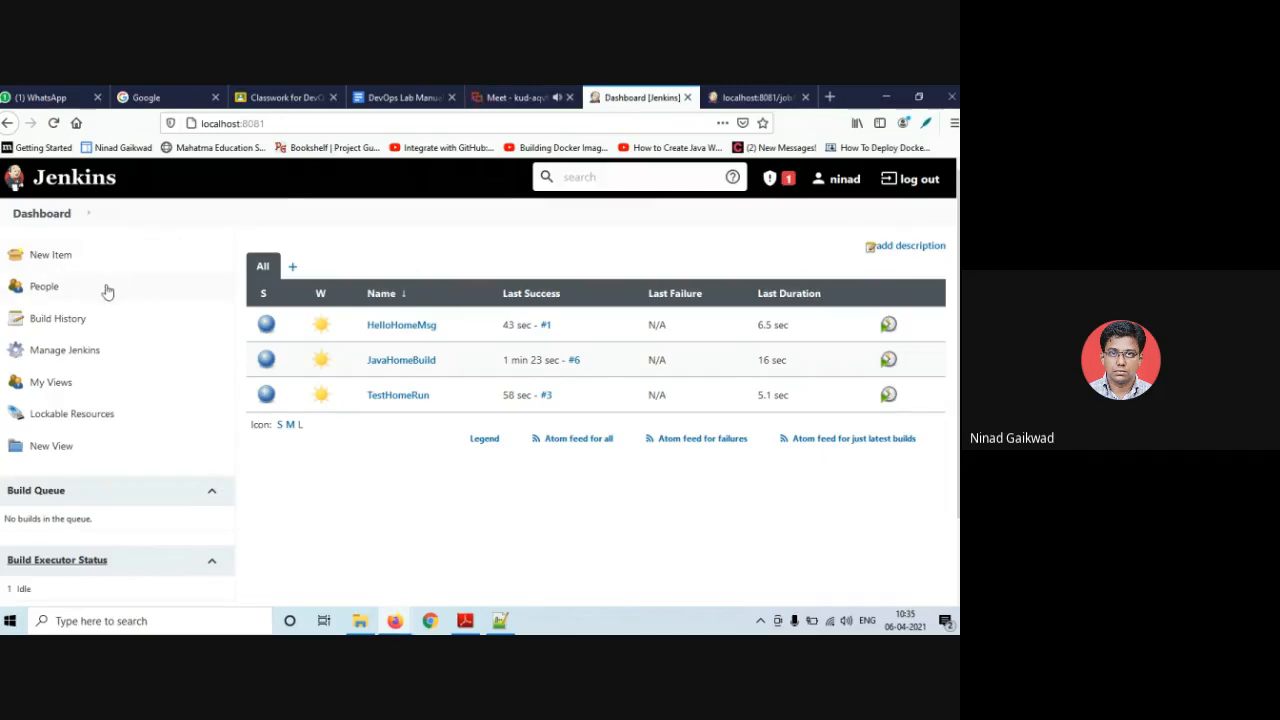
- Open the Plugin Manager's Available plugins list from Manage Jenkins
left_click(73, 354)
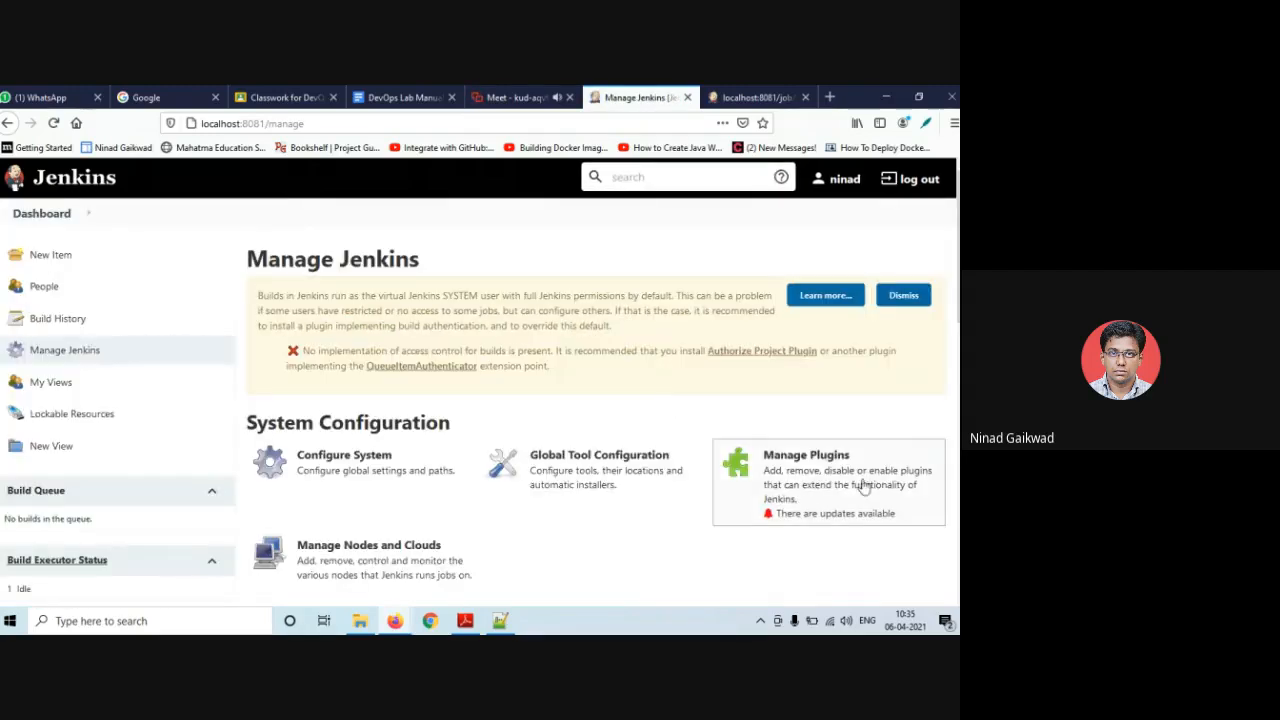
left_click(850, 485)
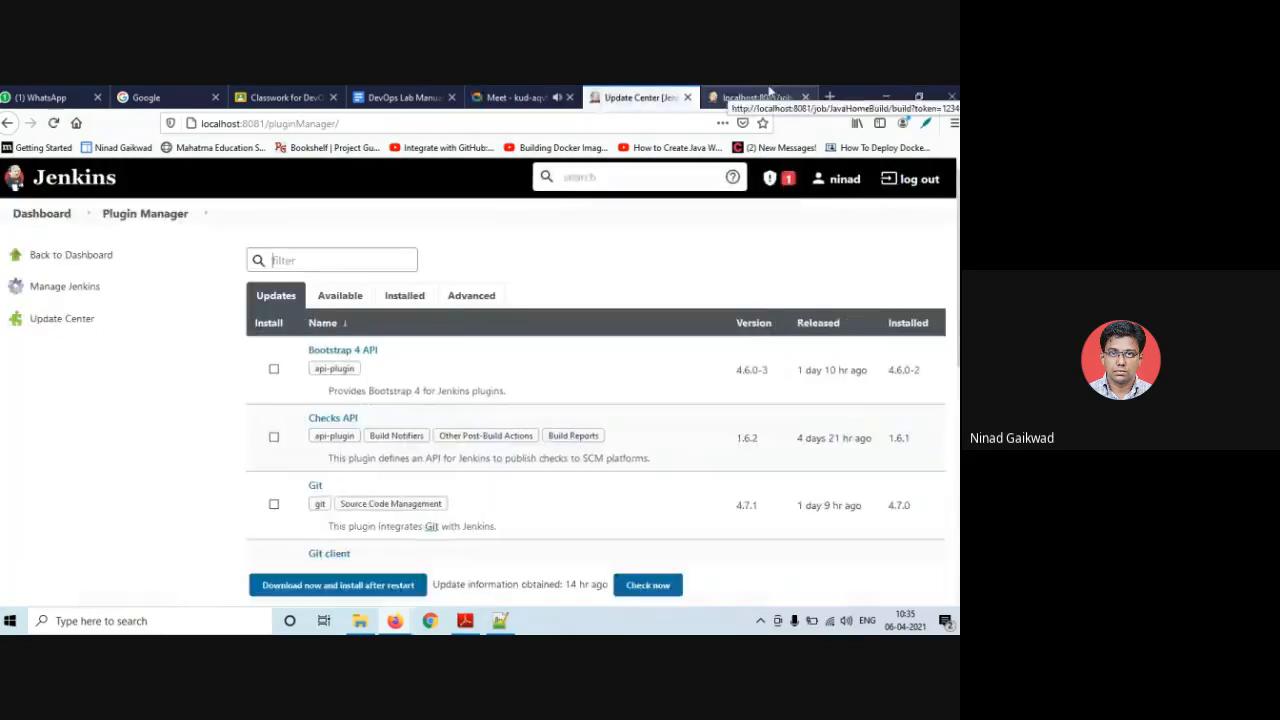
left_click(342, 300)
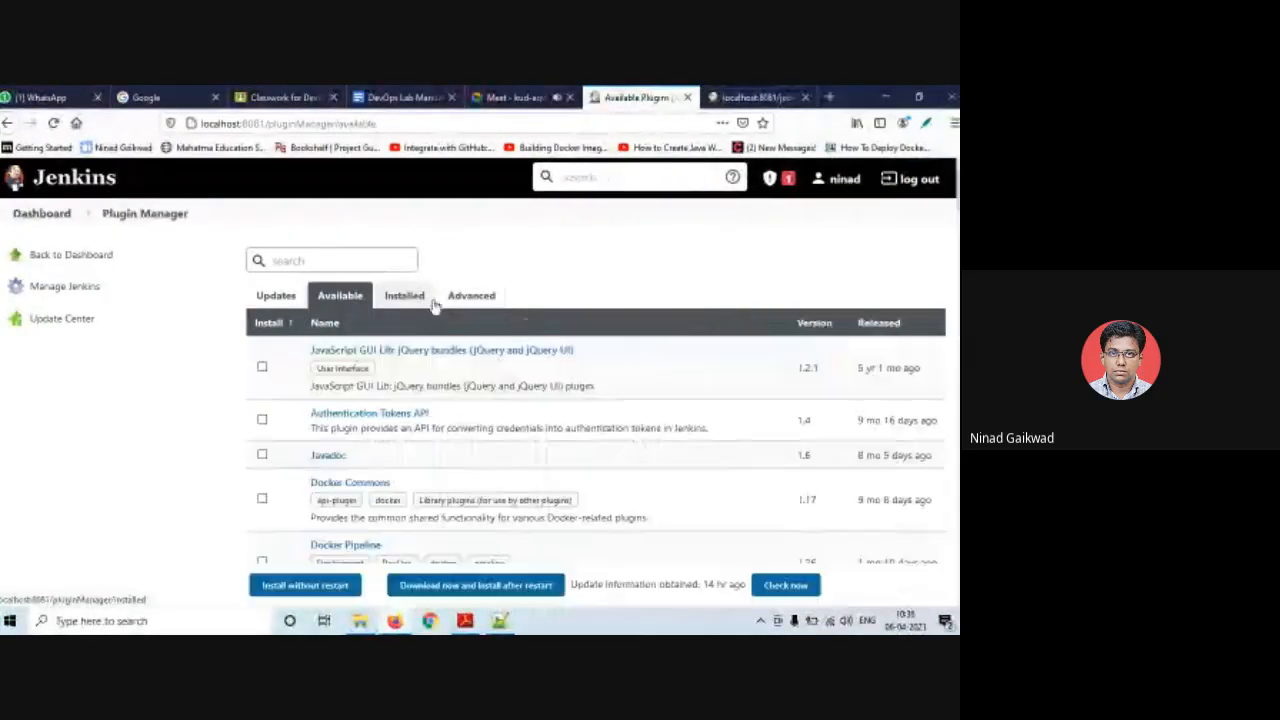
- Search available plugins for 'role', find no role plugin, and view the Installed plugins list
scroll(458, 395, "down", 5)
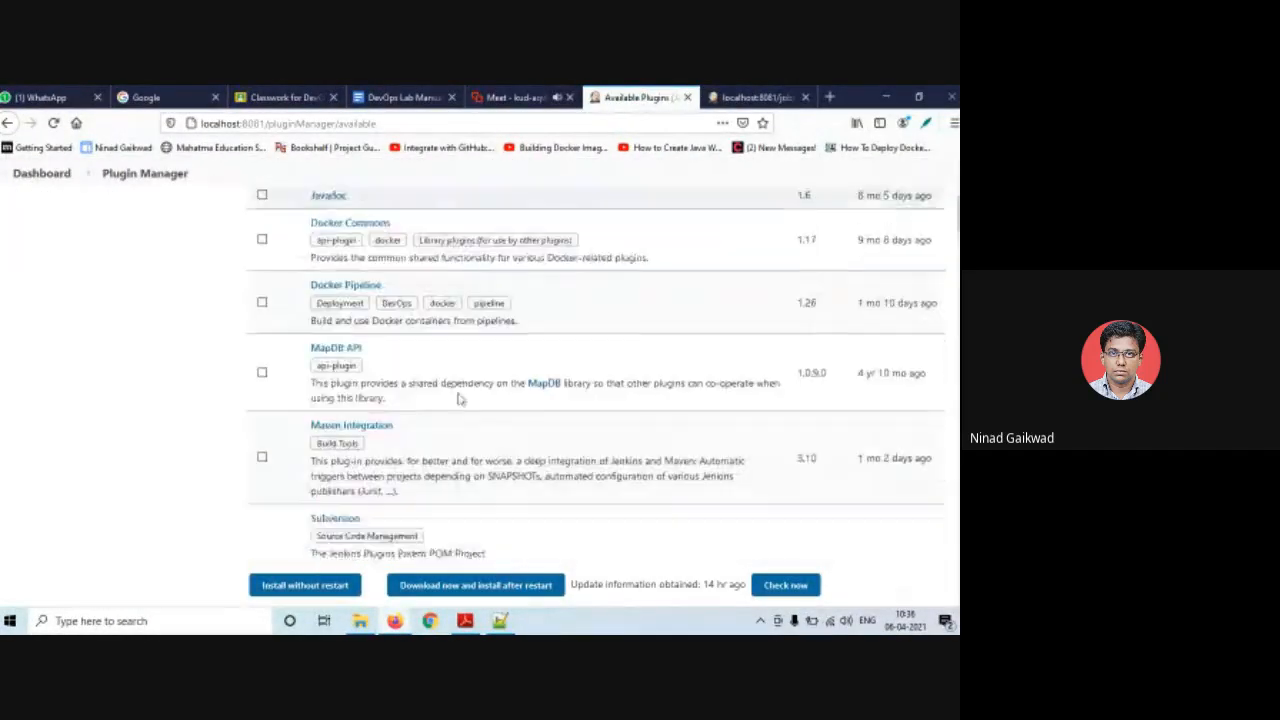
scroll(458, 398, "down", 3)
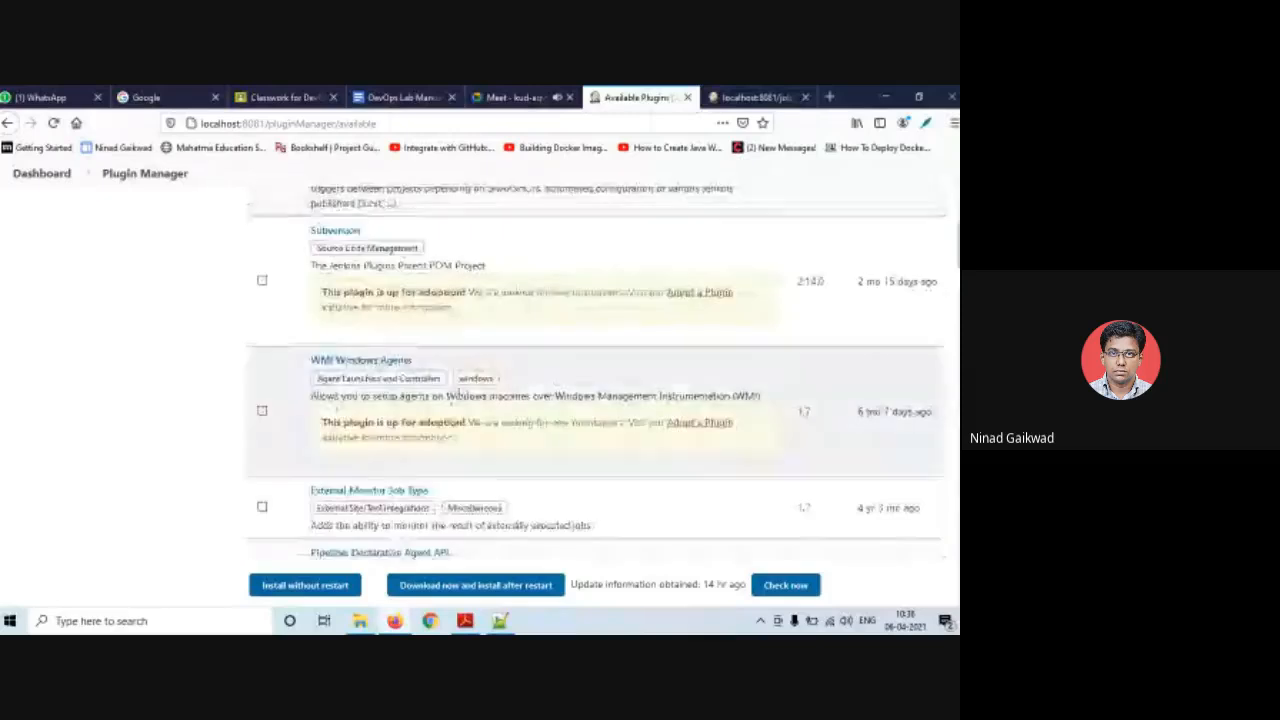
scroll(460, 399, "down", 3)
scroll(458, 399, "down", 3)
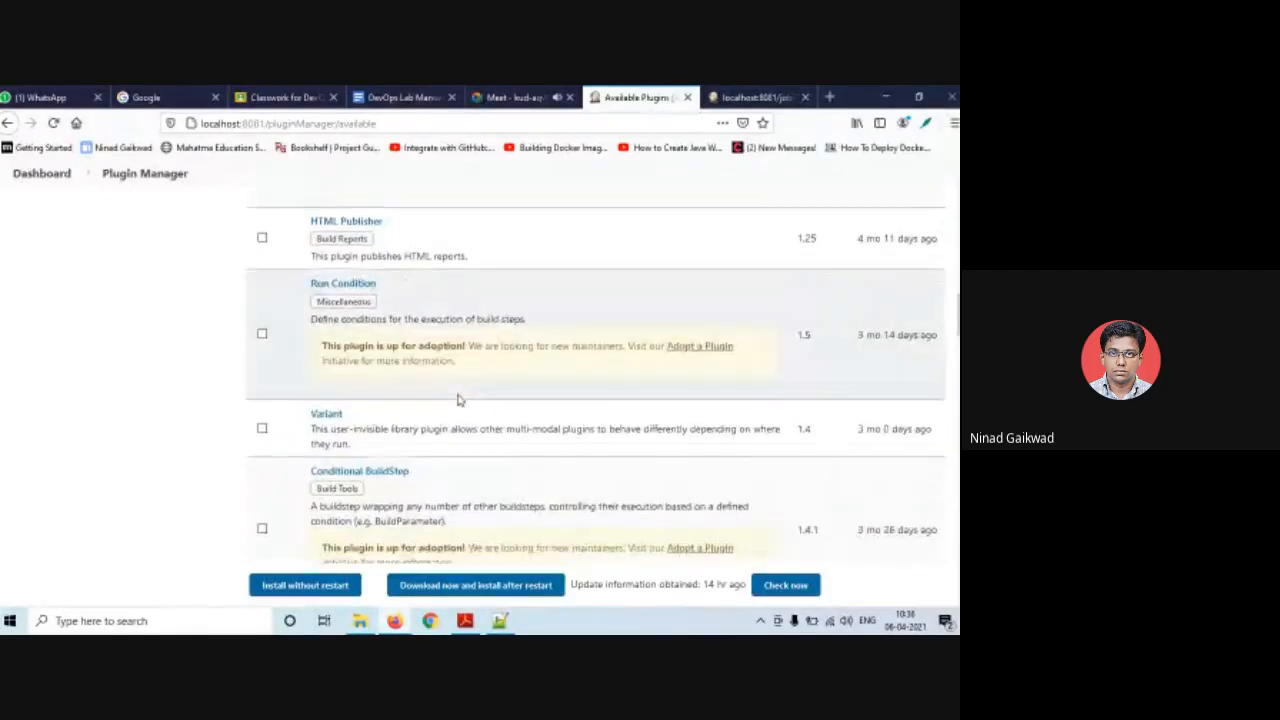
scroll(458, 399, "up", 15)
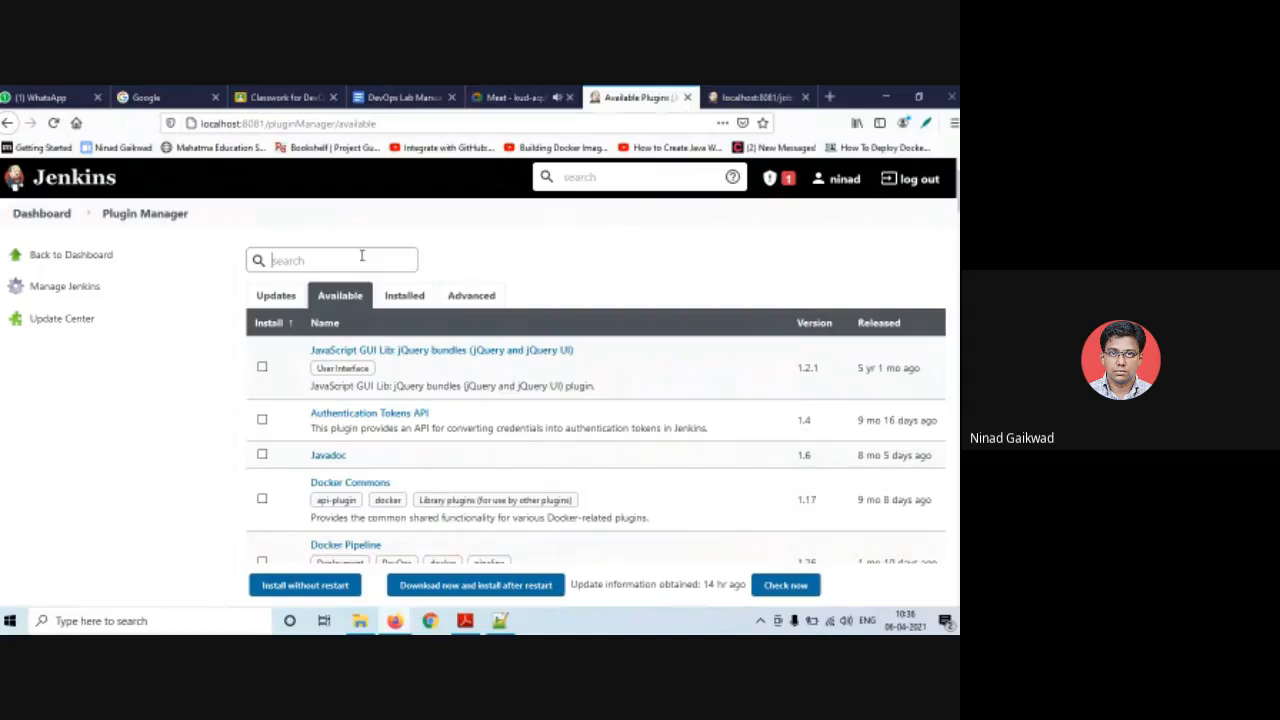
type("role")
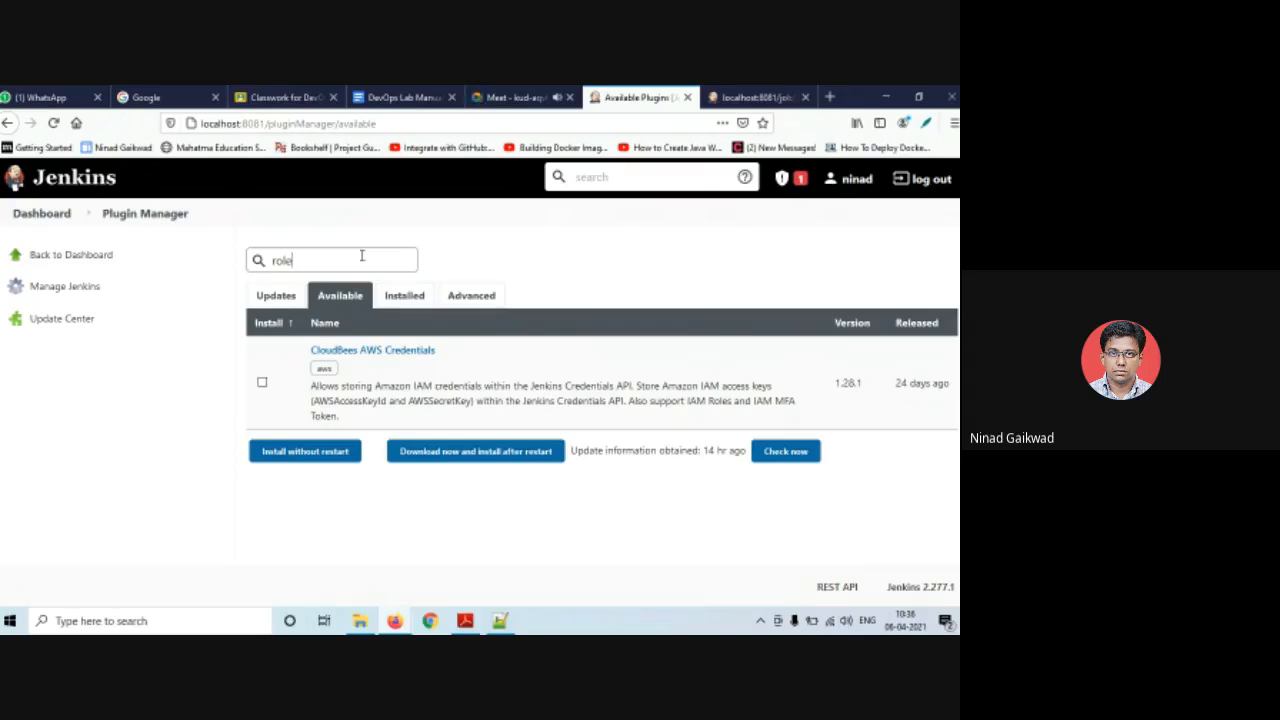
left_click(407, 298)
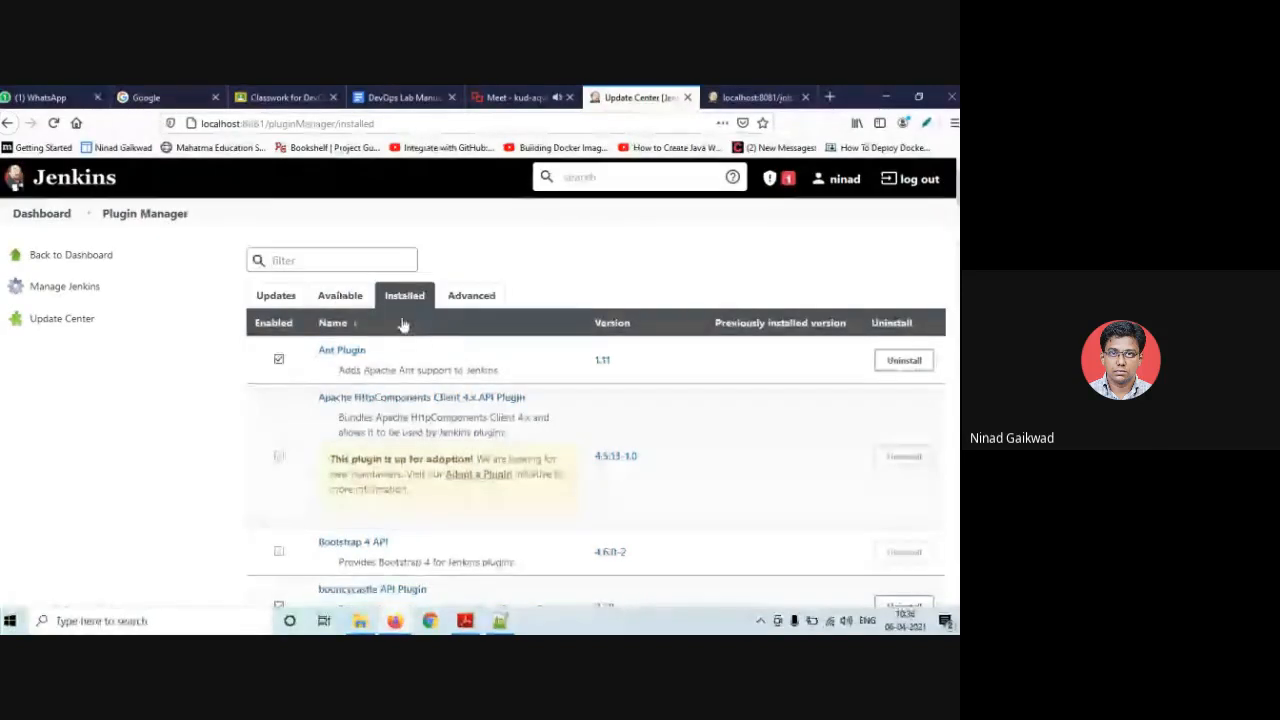
- Filter installed plugins for 'role' to confirm Role-based Authorization Strategy 3.1.1 is enabled, then return to Available
left_click(338, 296)
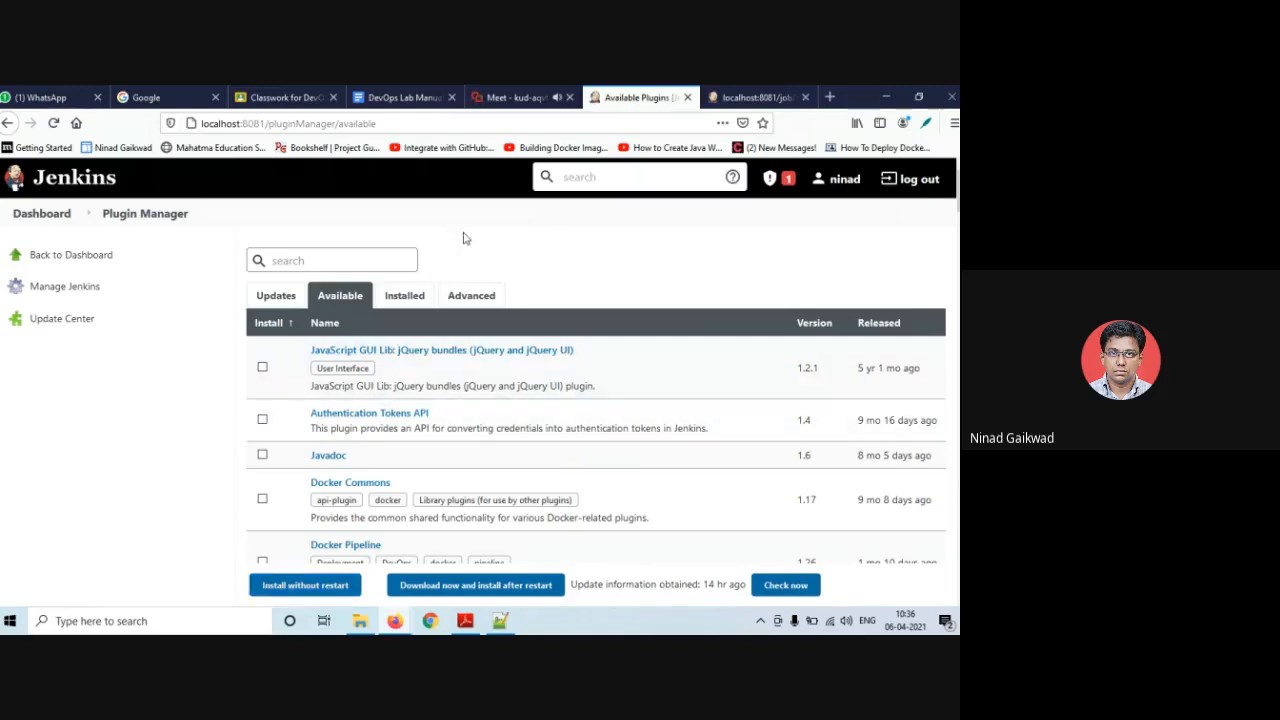
left_click(404, 296)
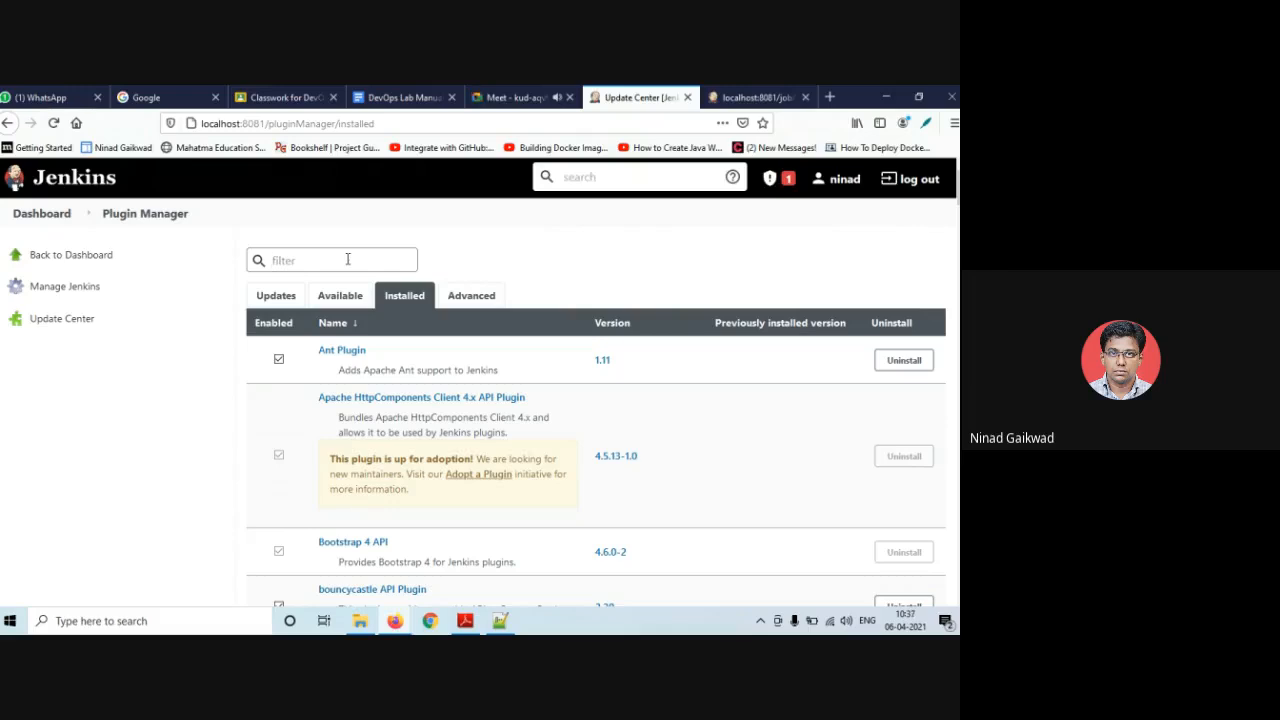
type("le")
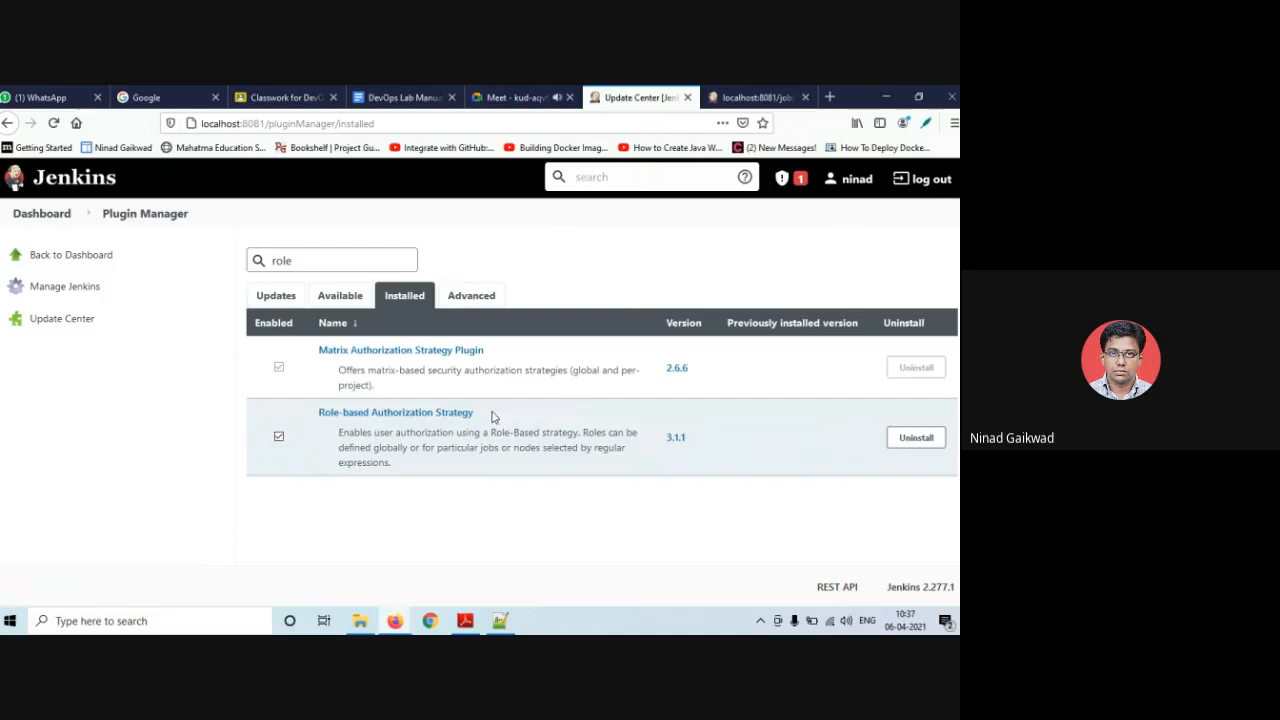
left_click(338, 295)
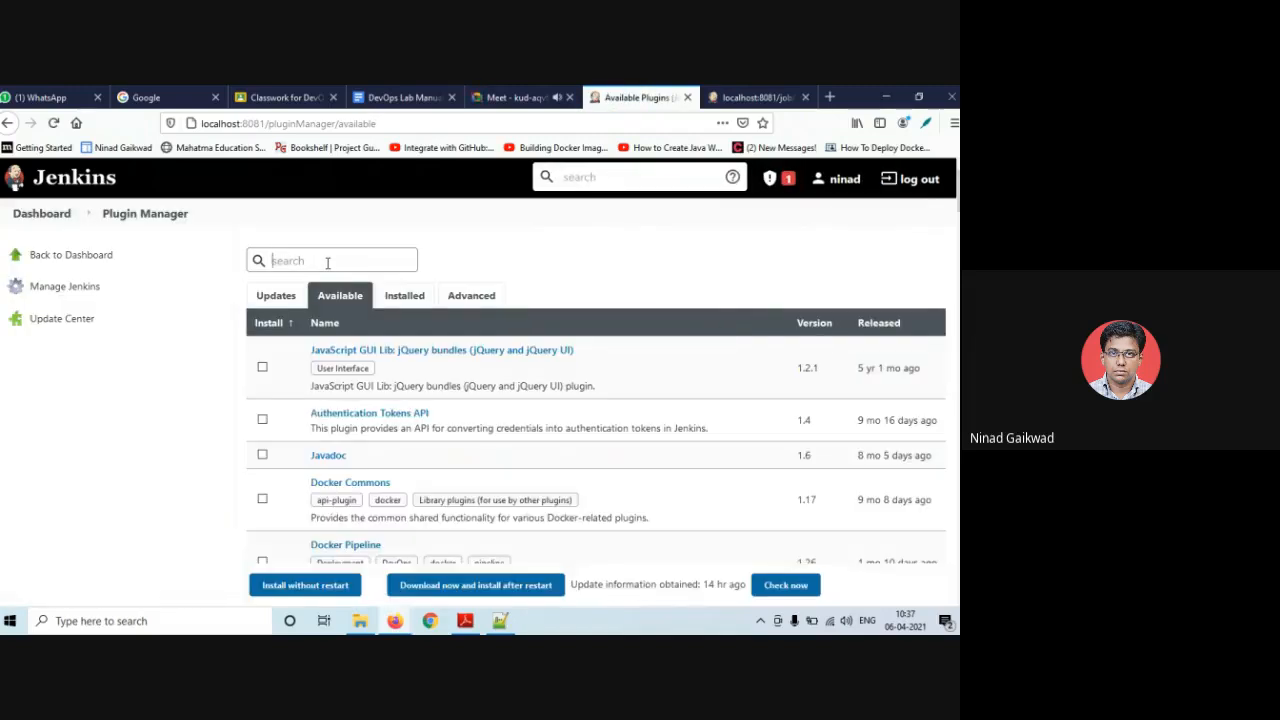
- Browse the 'docker' search results in Available plugins, clear the search, and return to Plugin Manager
type("docker")
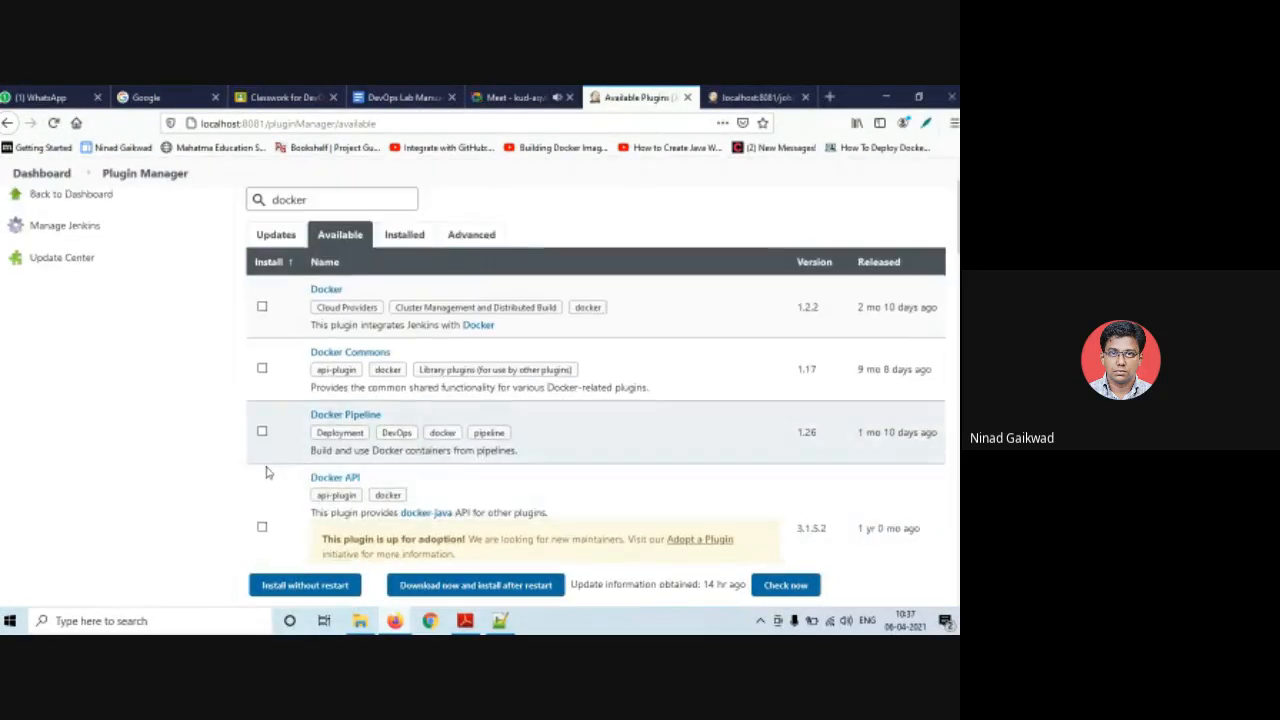
scroll(267, 476, "down", 3)
scroll(267, 476, "down", 2)
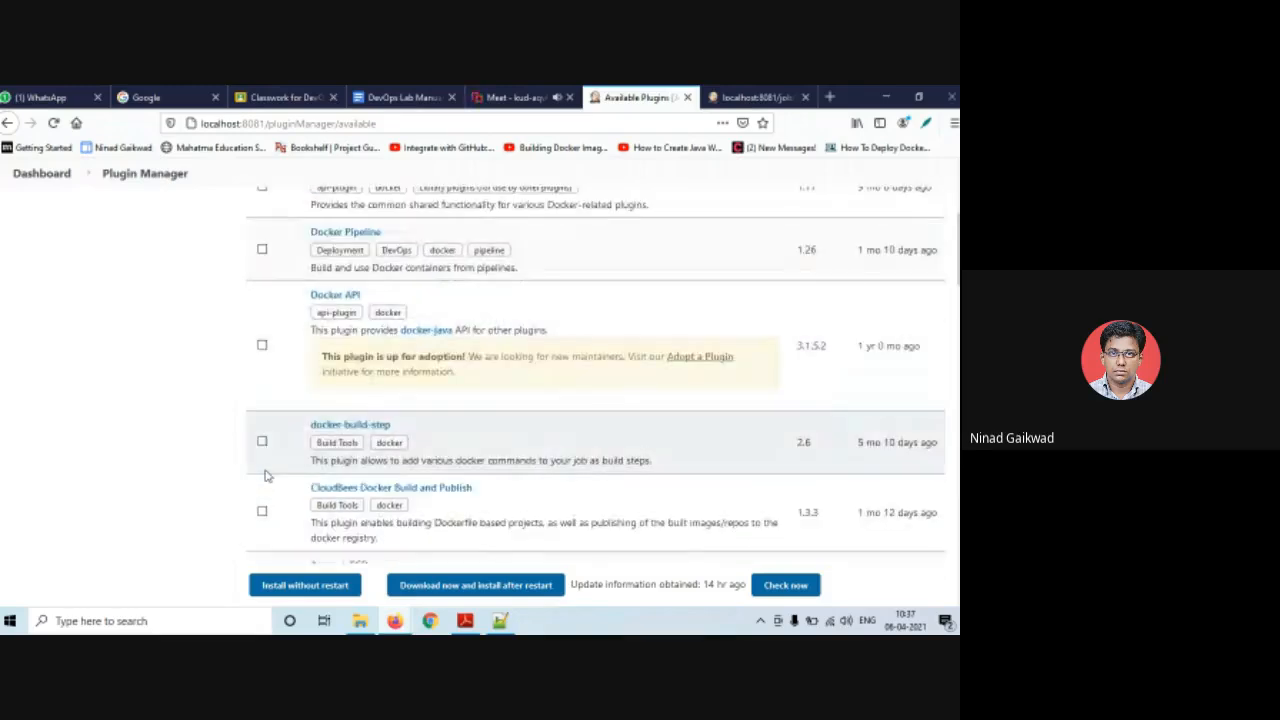
scroll(267, 476, "up", 5)
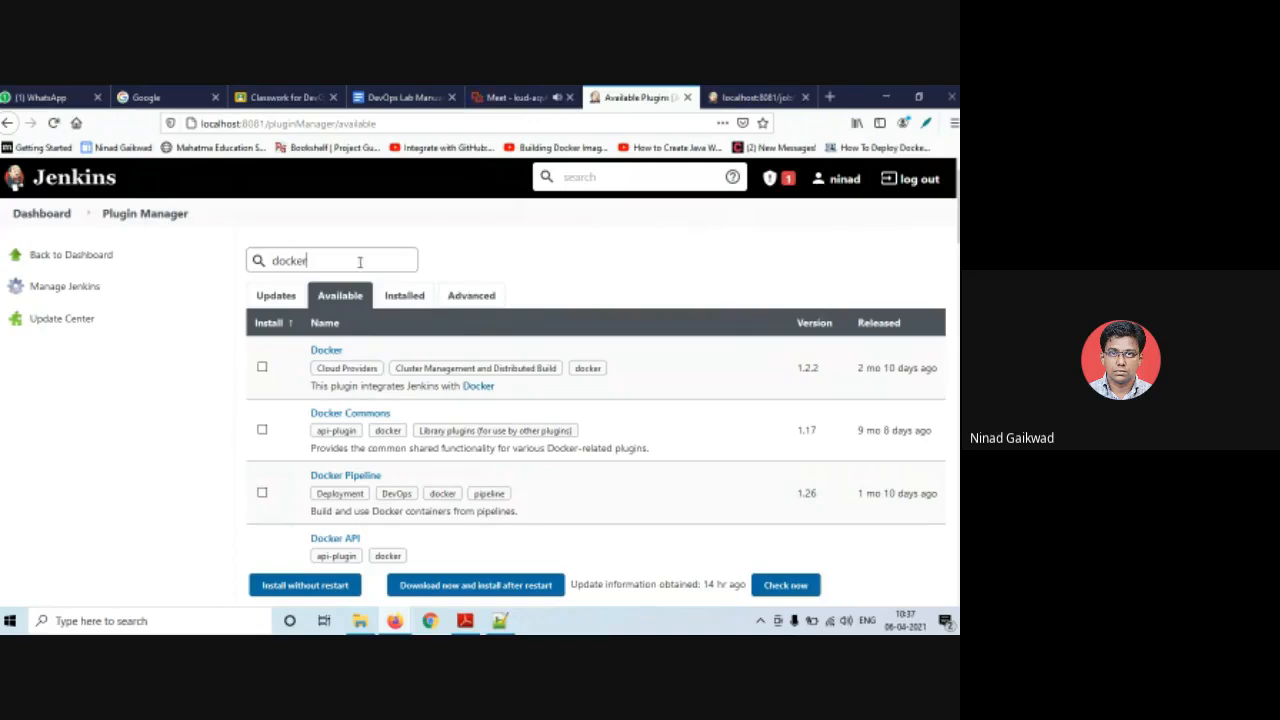
left_click_drag(333, 256, 240, 264)
key("BackSpace")
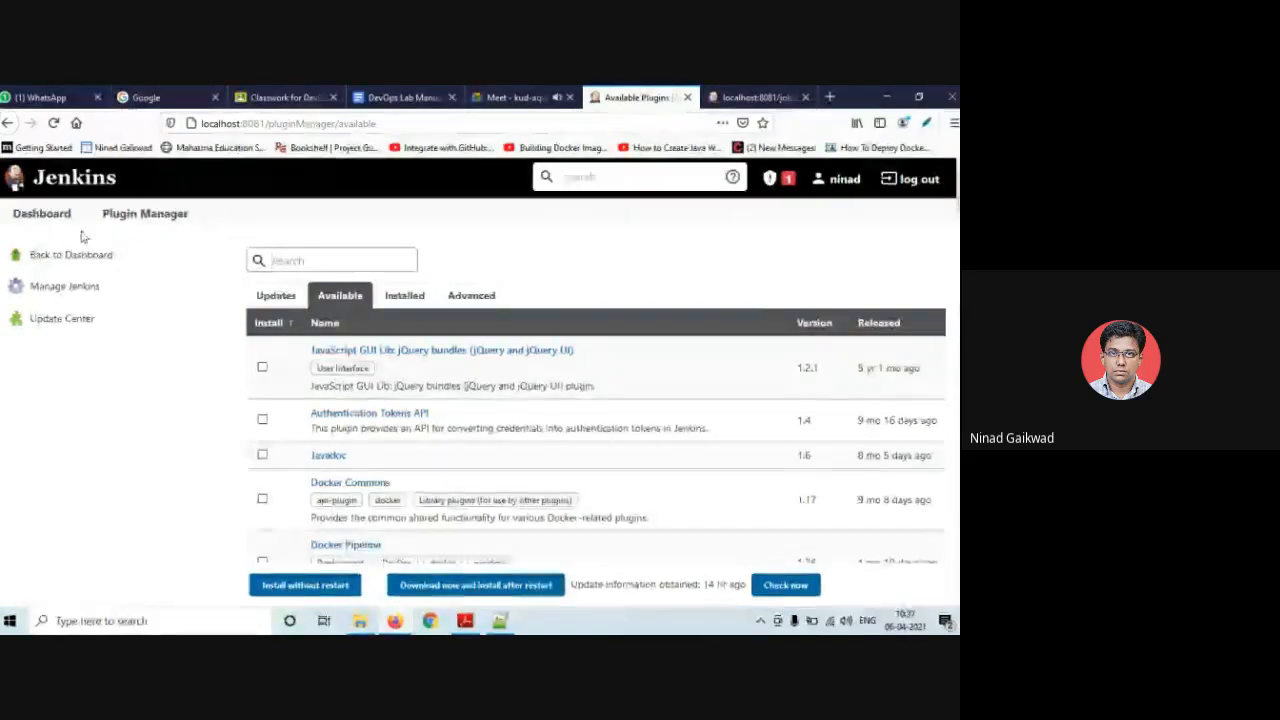
left_click(133, 216)
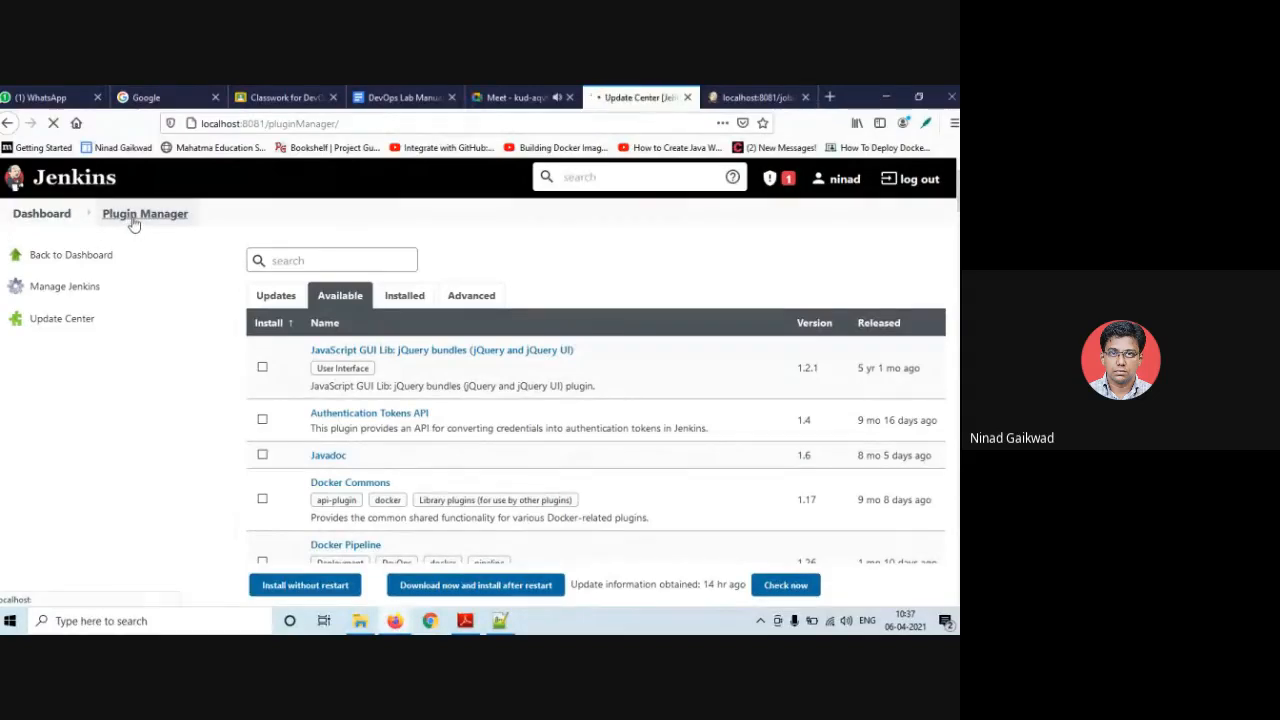
- Open Configure Global Security from the Security section of Manage Jenkins
left_click(82, 287)
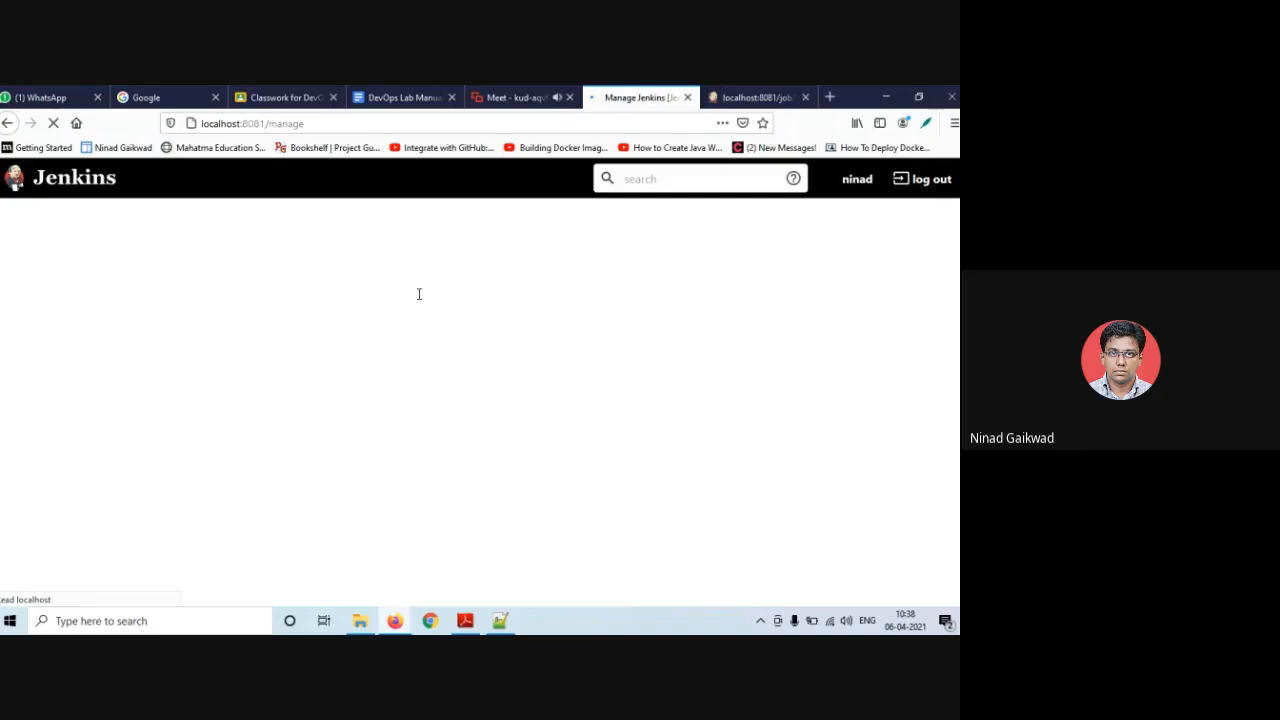
scroll(463, 402, "down", 3)
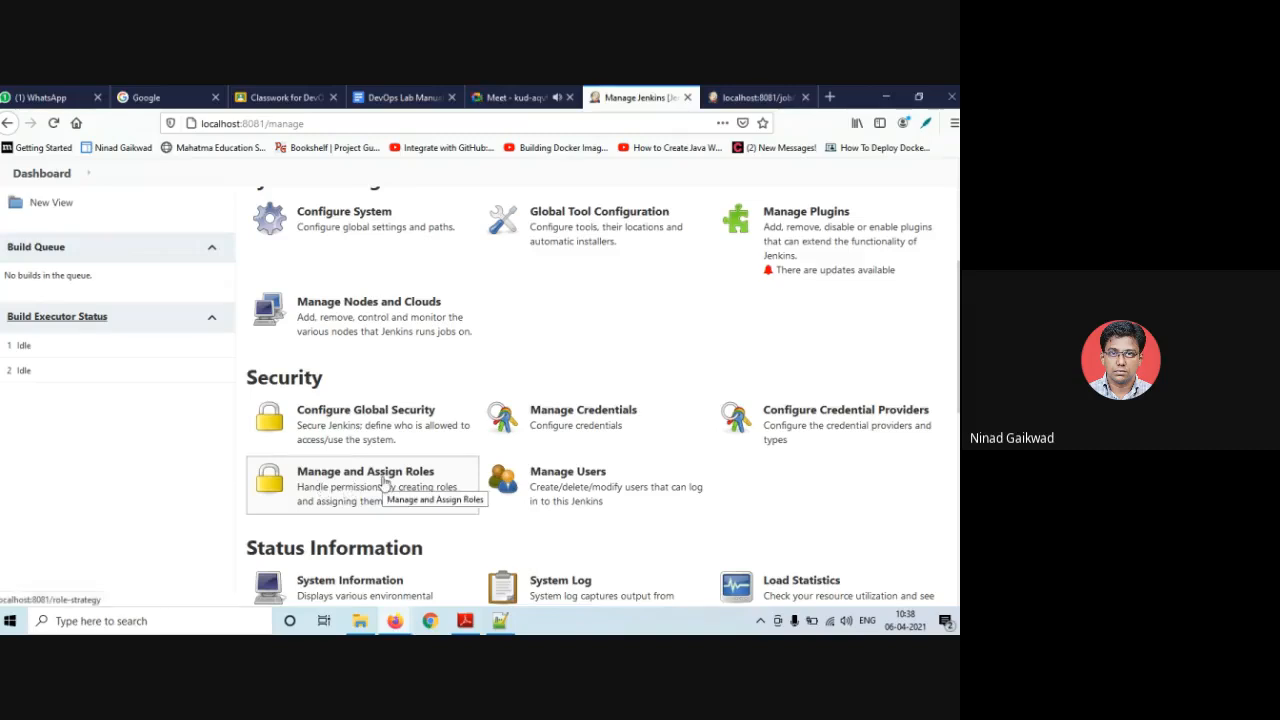
scroll(383, 481, "up", 1)
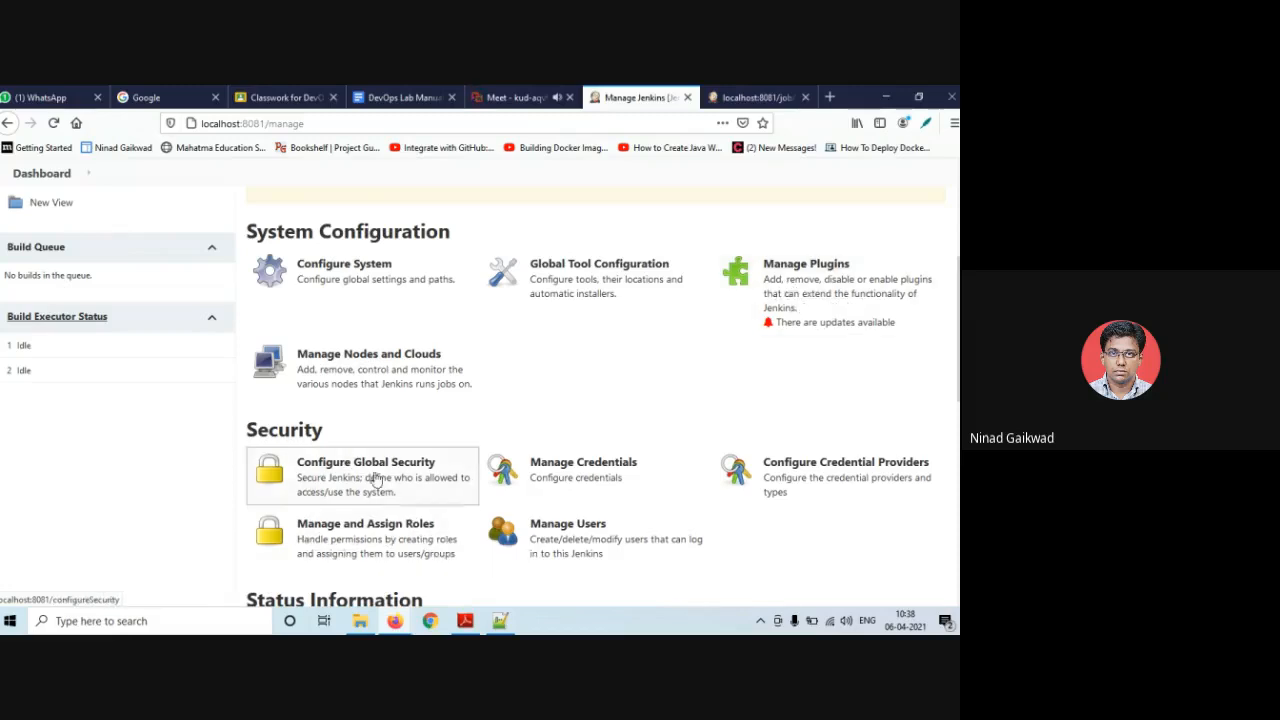
left_click(321, 483)
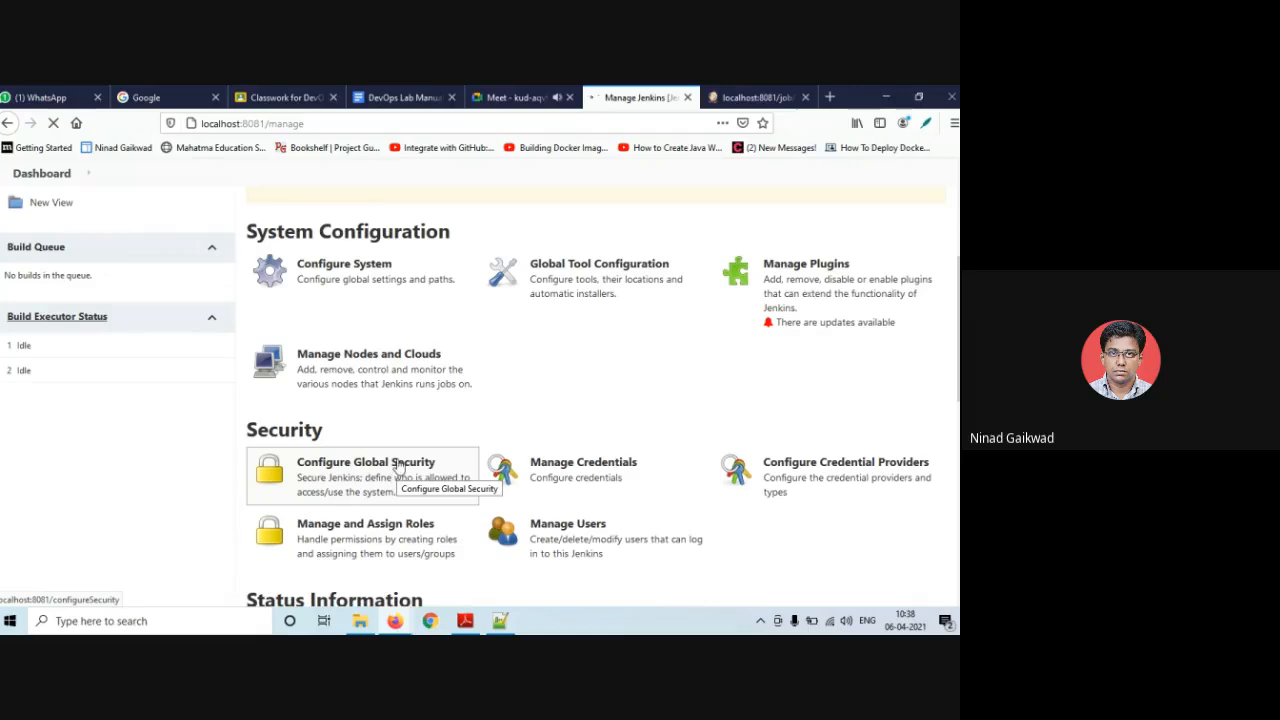
left_click(398, 470)
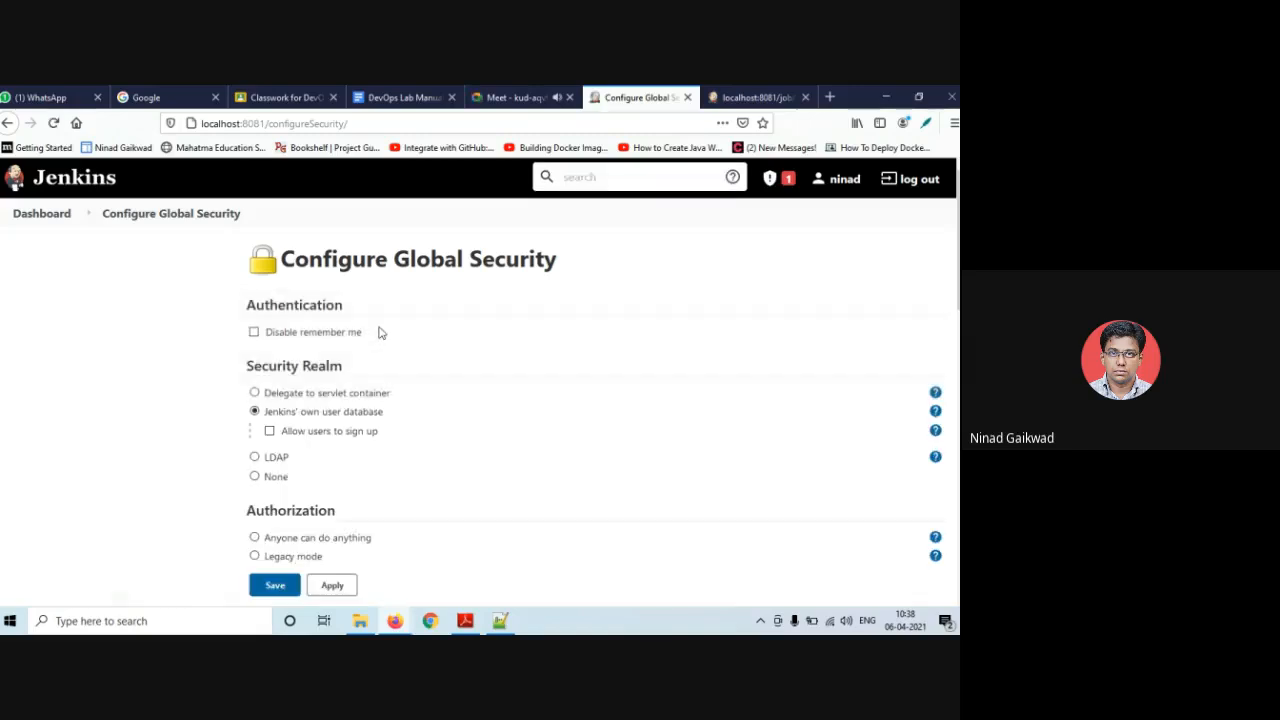
- Save global security with Role-Based Strategy as the Authorization method
scroll(379, 332, "down", 15)
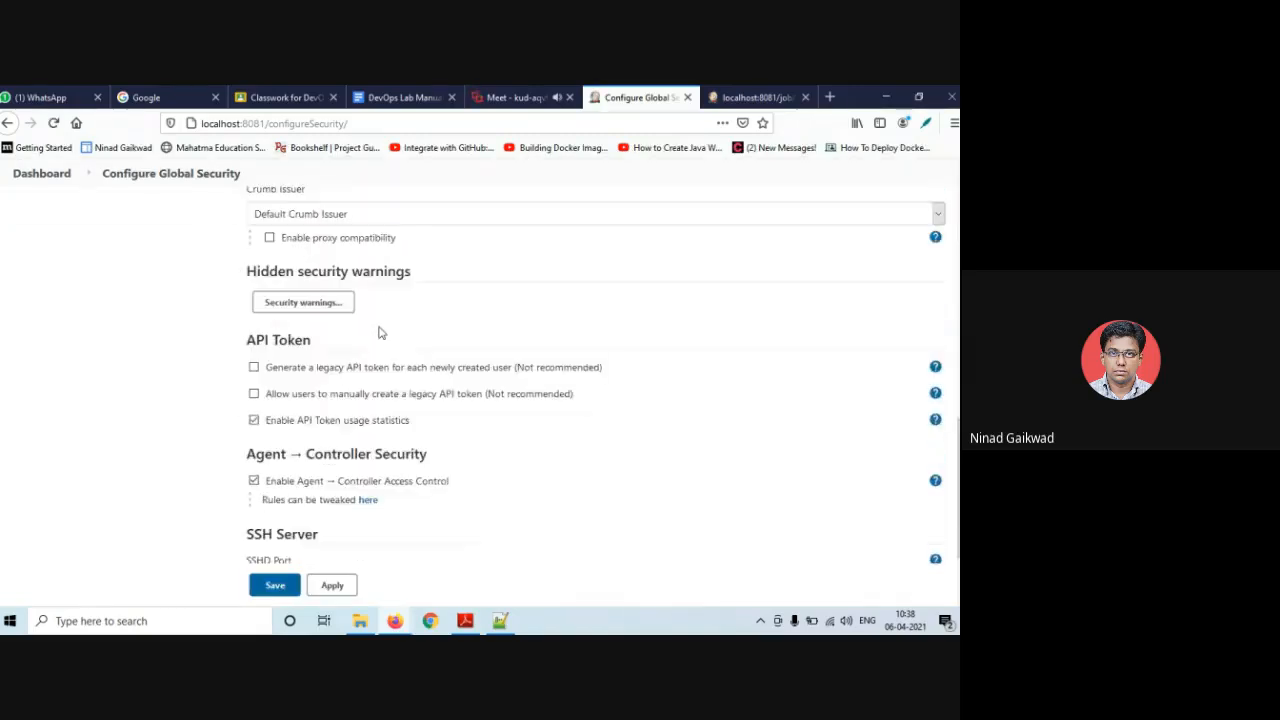
scroll(375, 414, "down", 2)
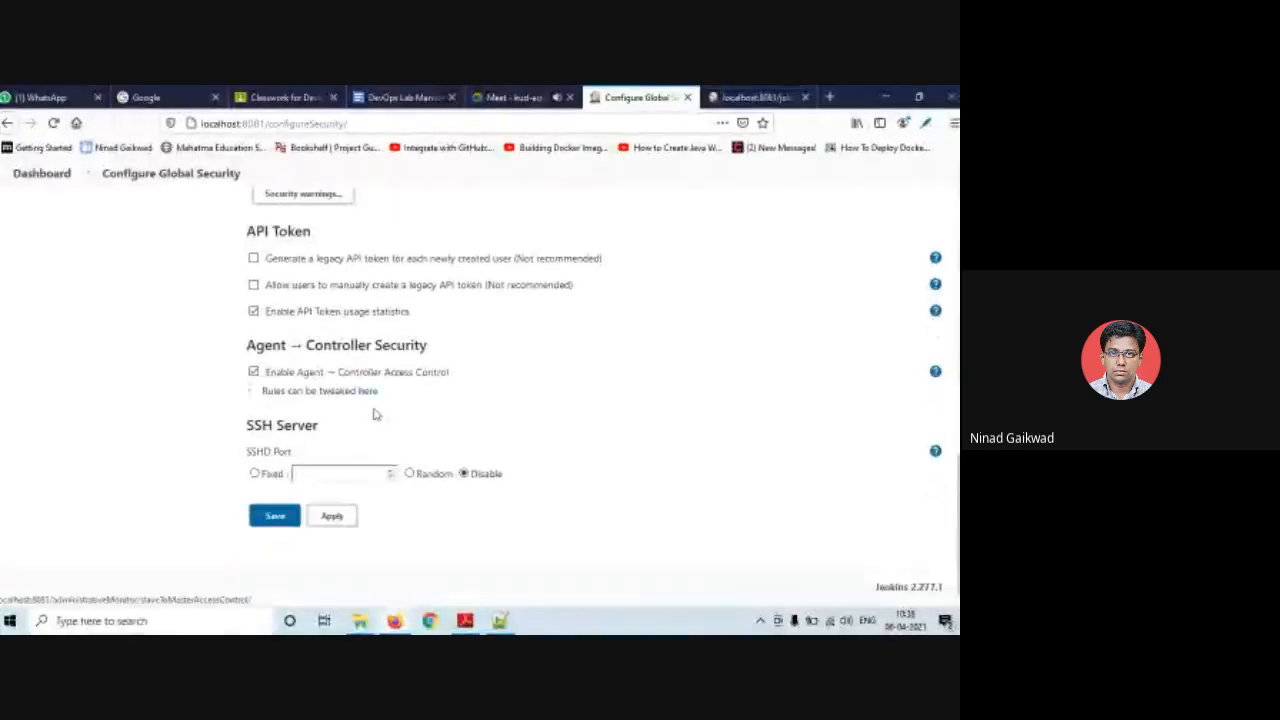
scroll(375, 414, "up", 2)
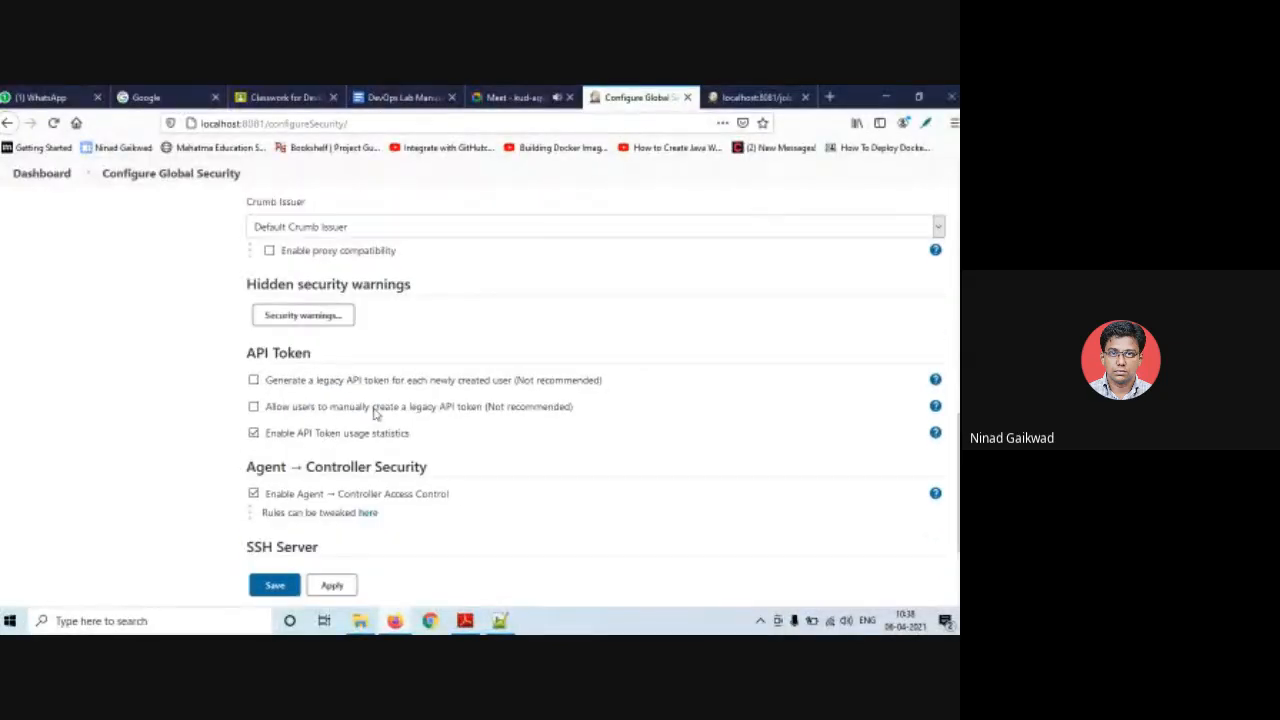
scroll(375, 414, "up", 4)
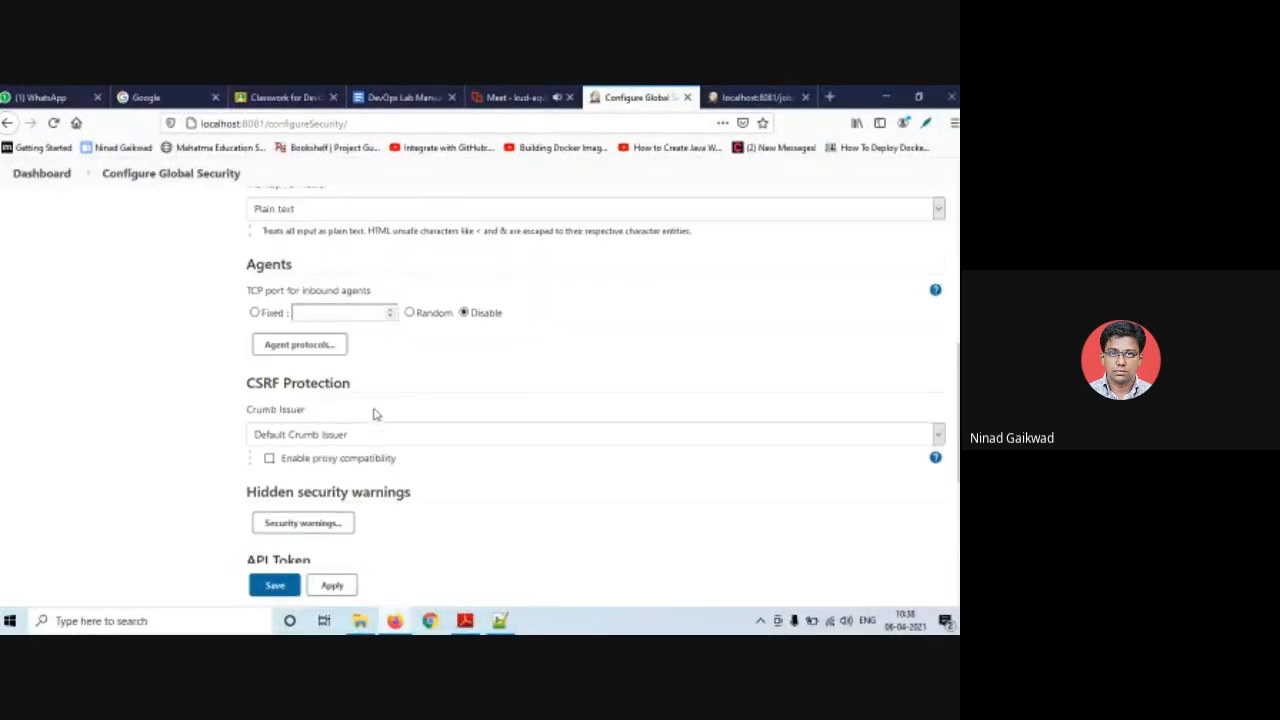
scroll(375, 414, "up", 4)
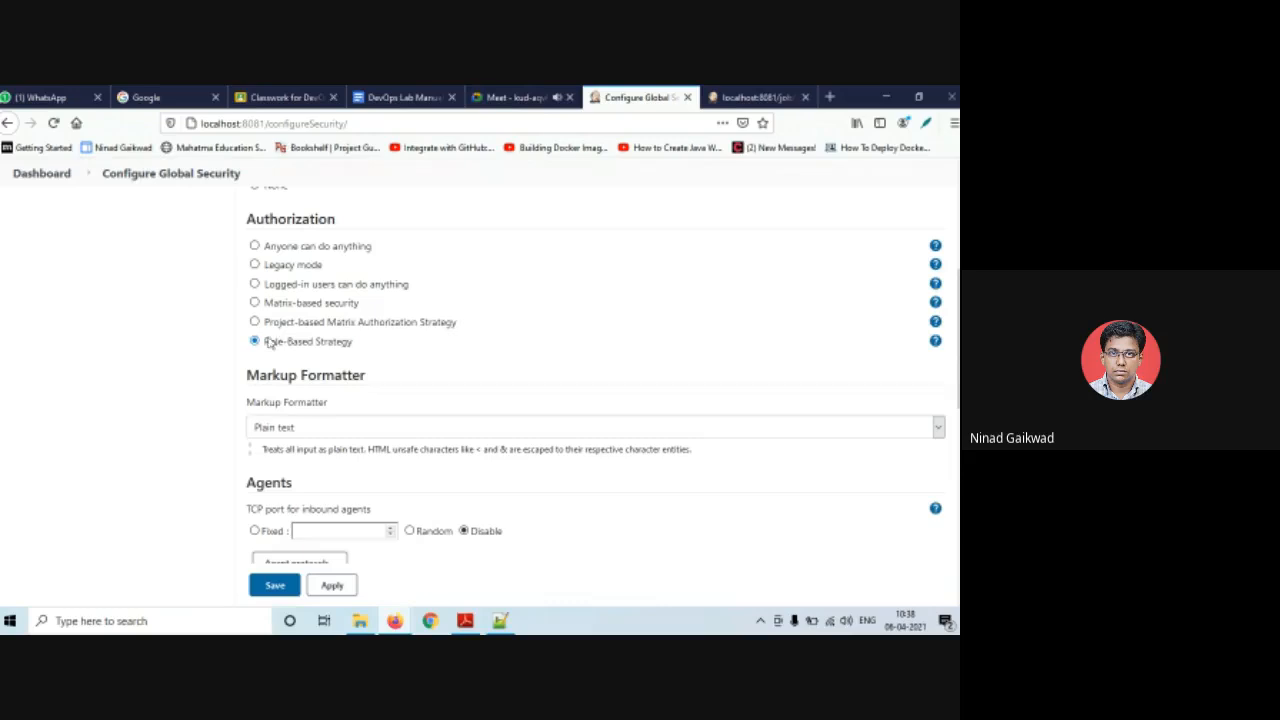
left_click(284, 584)
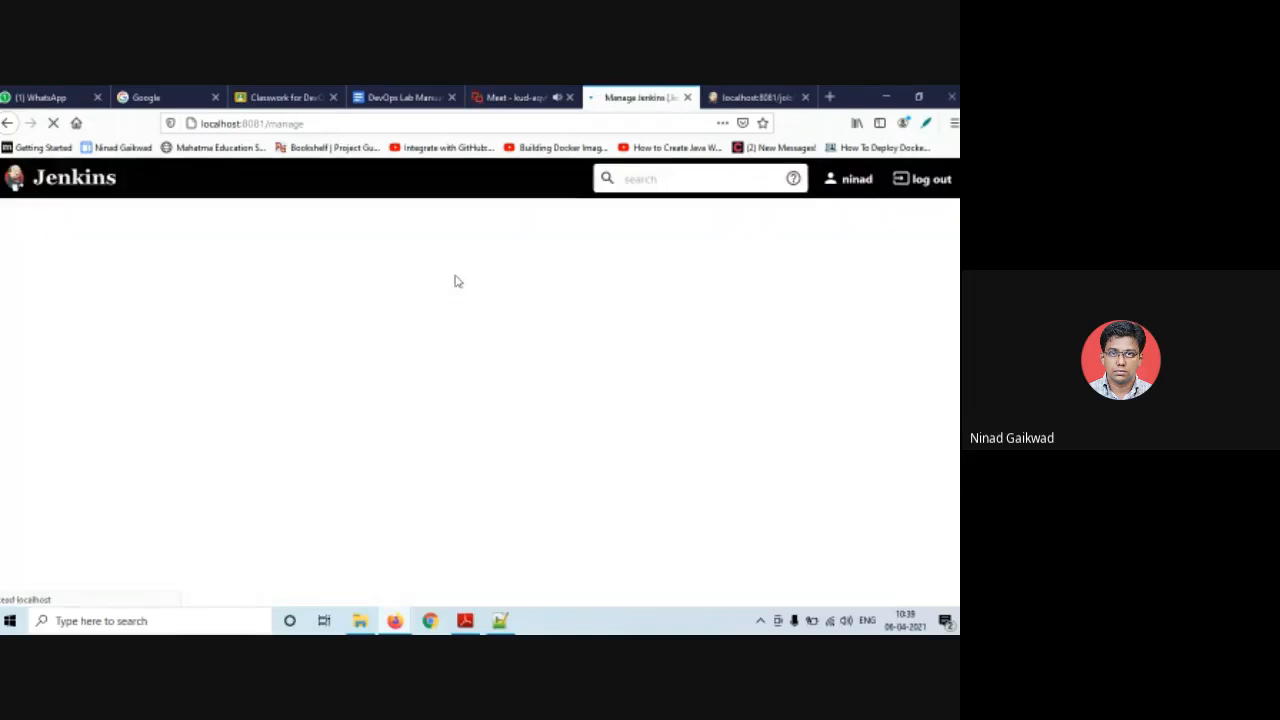
- Open Manage Roles under Manage and Assign Roles
scroll(380, 455, "down", 4)
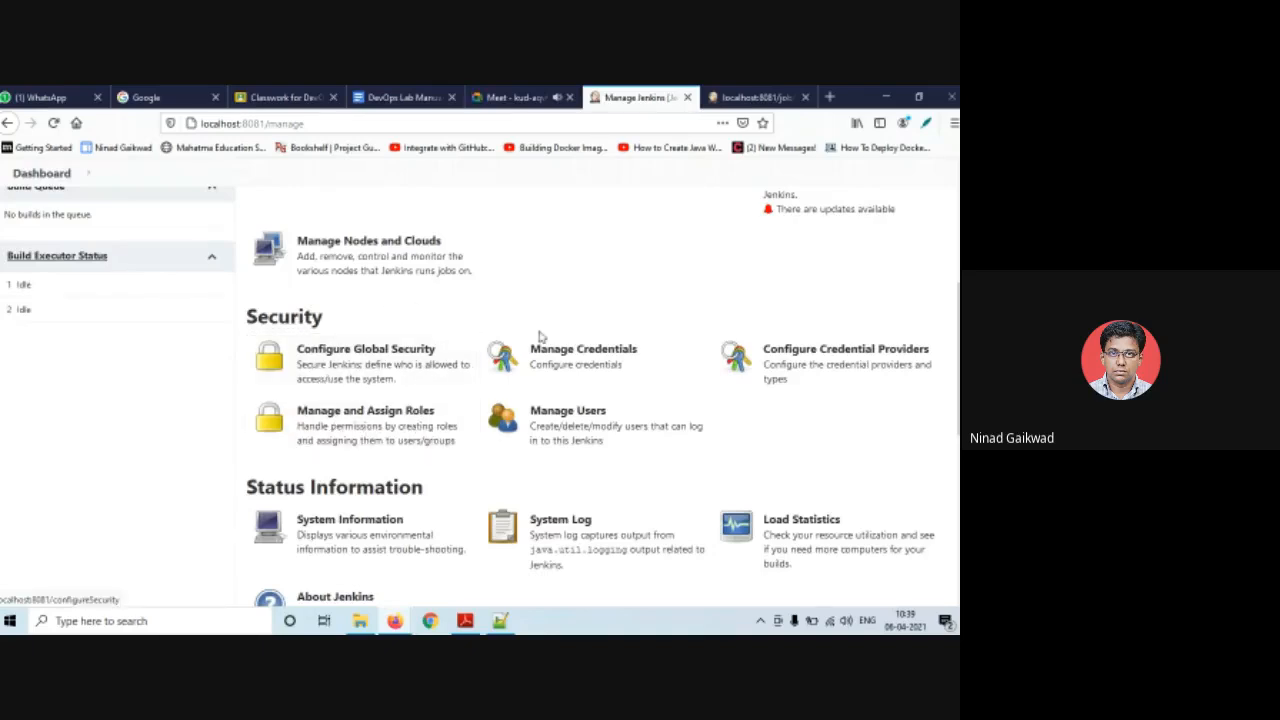
scroll(355, 395, "up", 1)
scroll(362, 418, "down", 1)
scroll(362, 418, "down", 2)
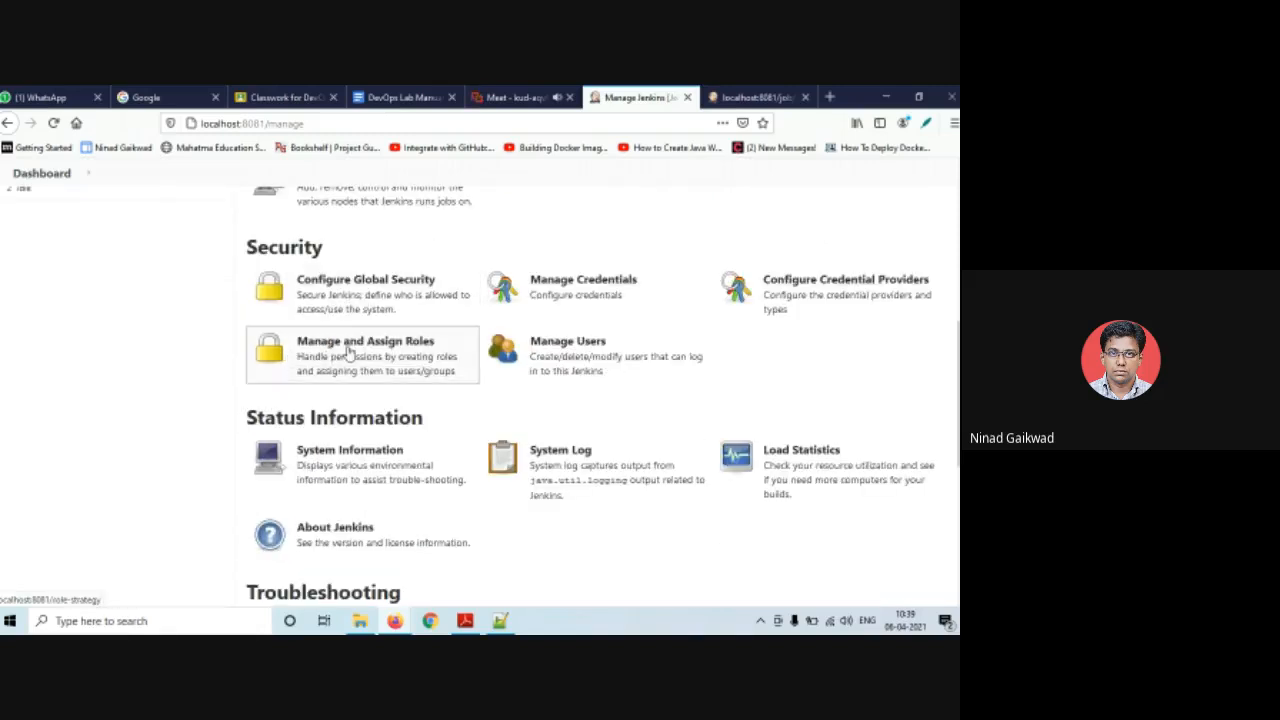
left_click(349, 353)
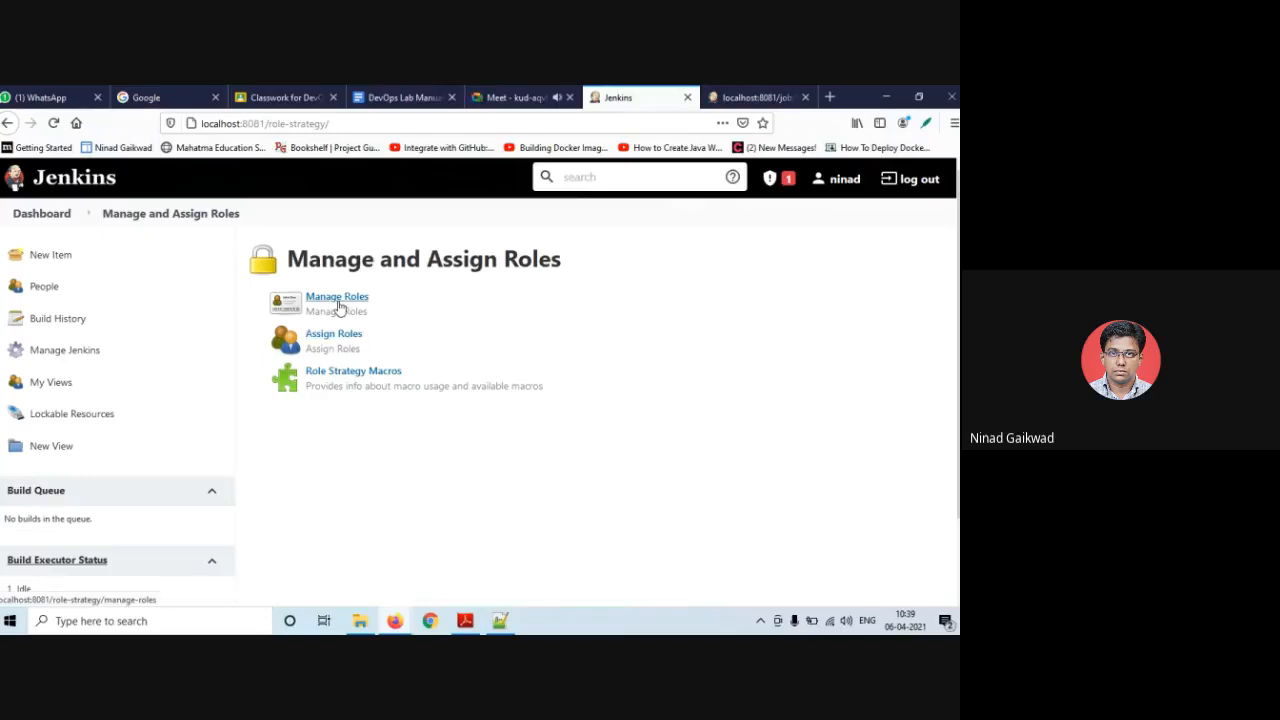
left_click(337, 297)
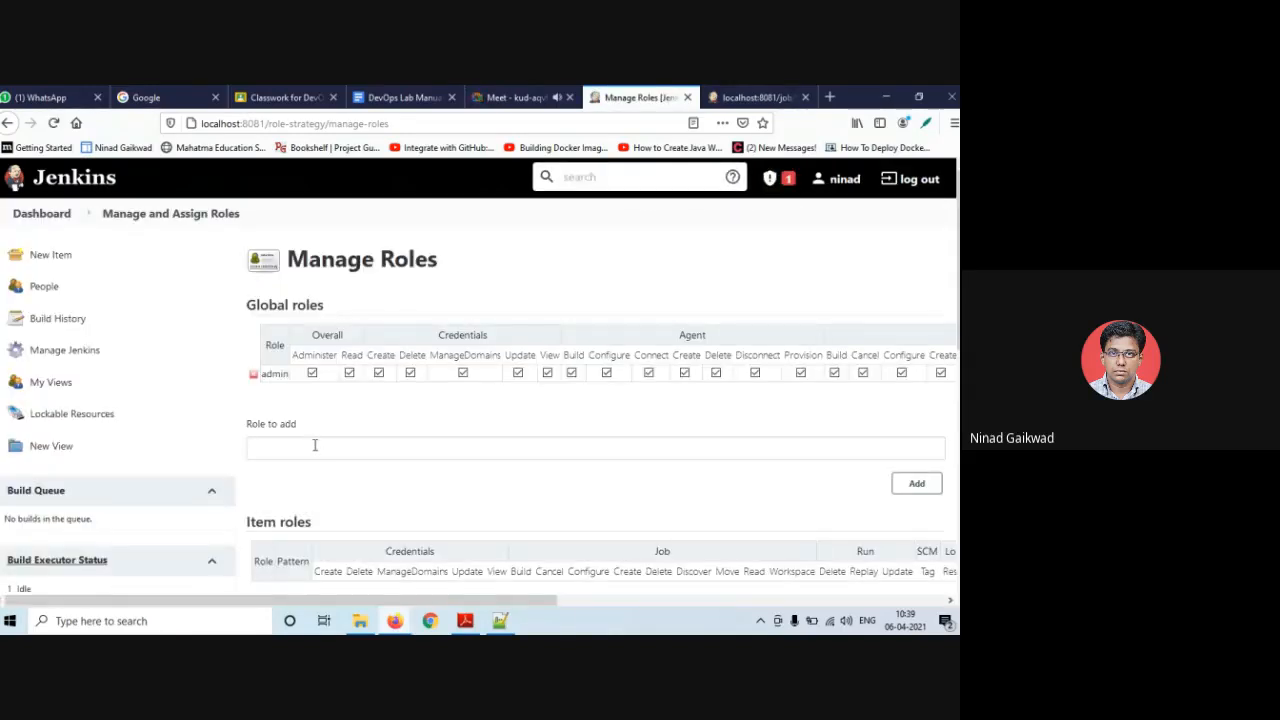
- Add a global role 'employee' with only the Overall Read permission
left_click(314, 443)
type("employee")
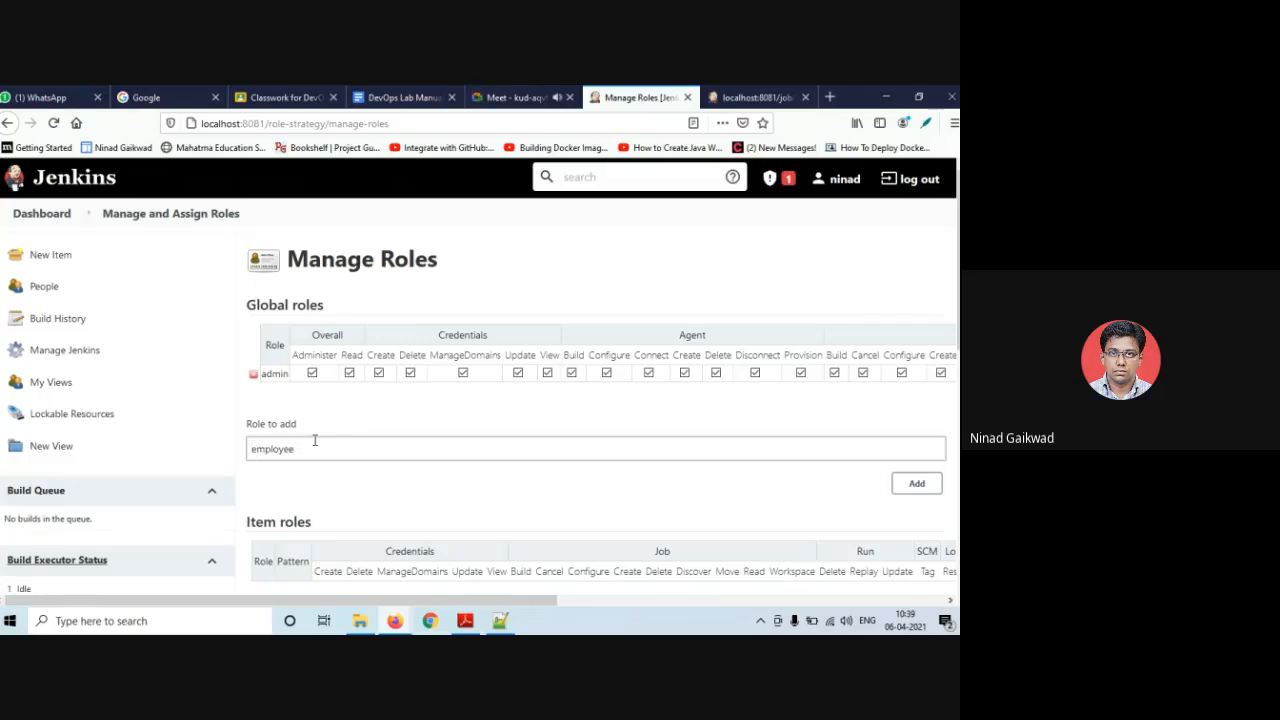
left_click(911, 490)
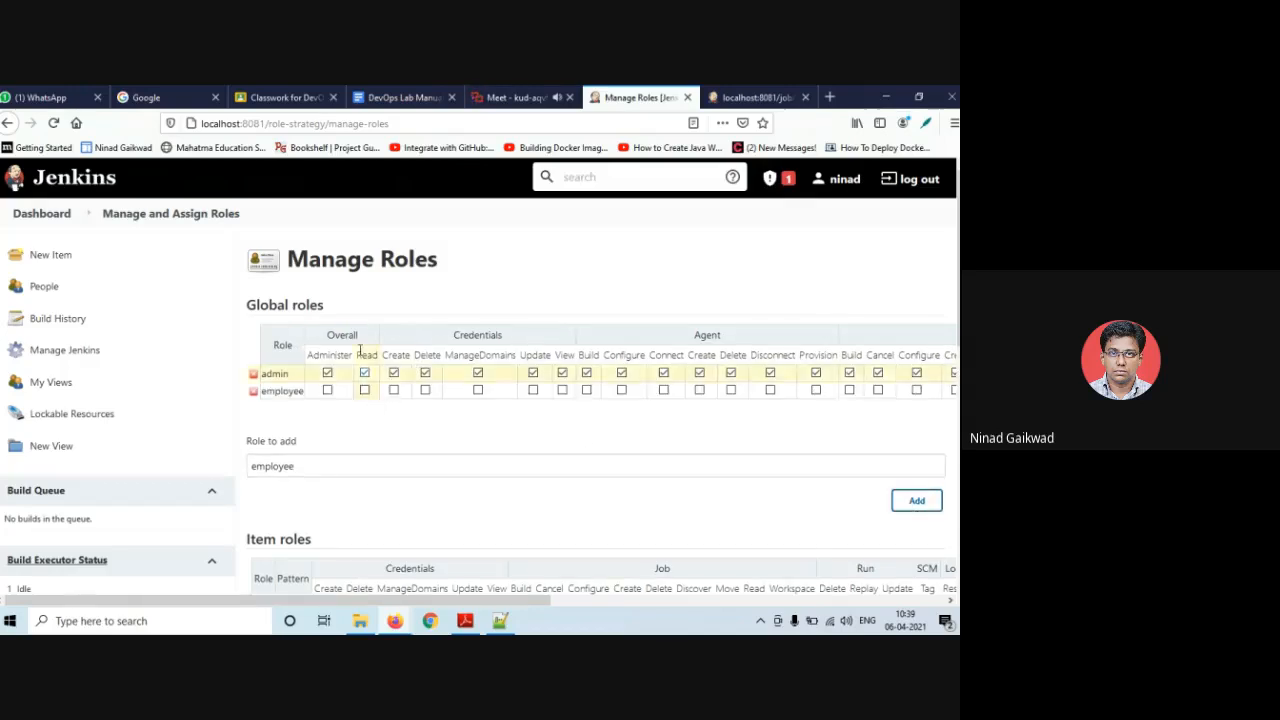
left_click(365, 391)
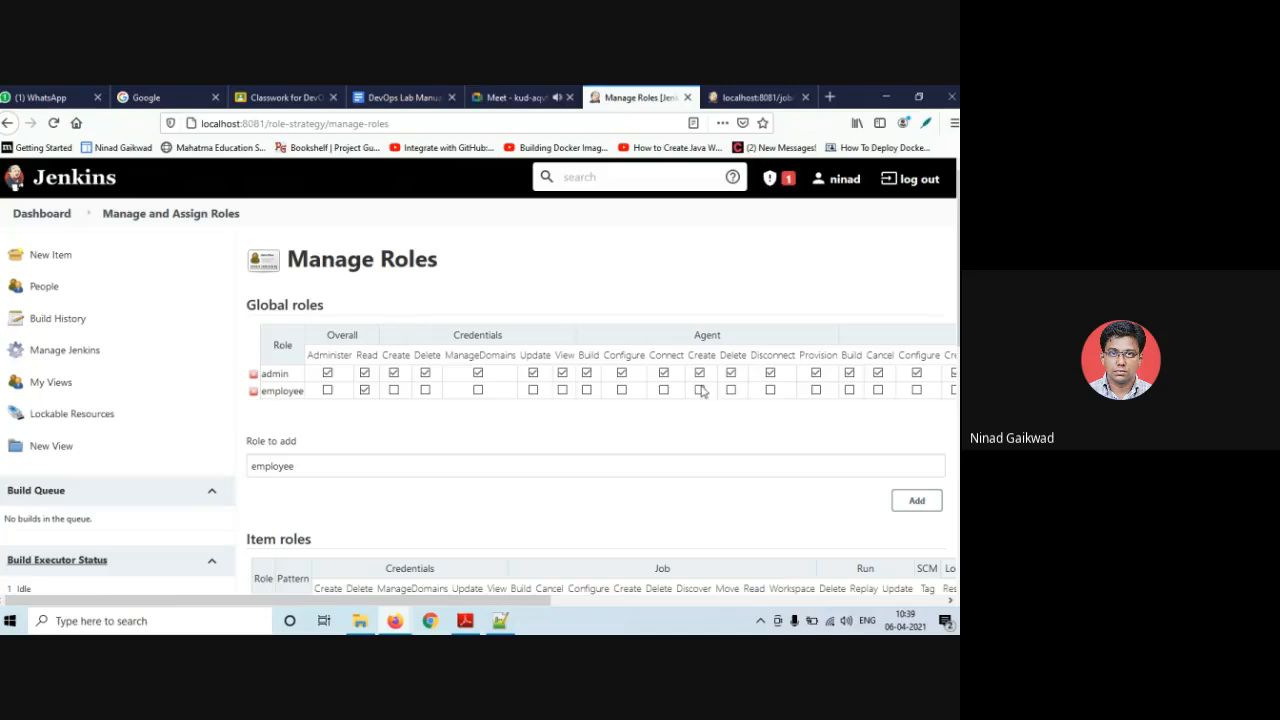
scroll(418, 446, "down", 3)
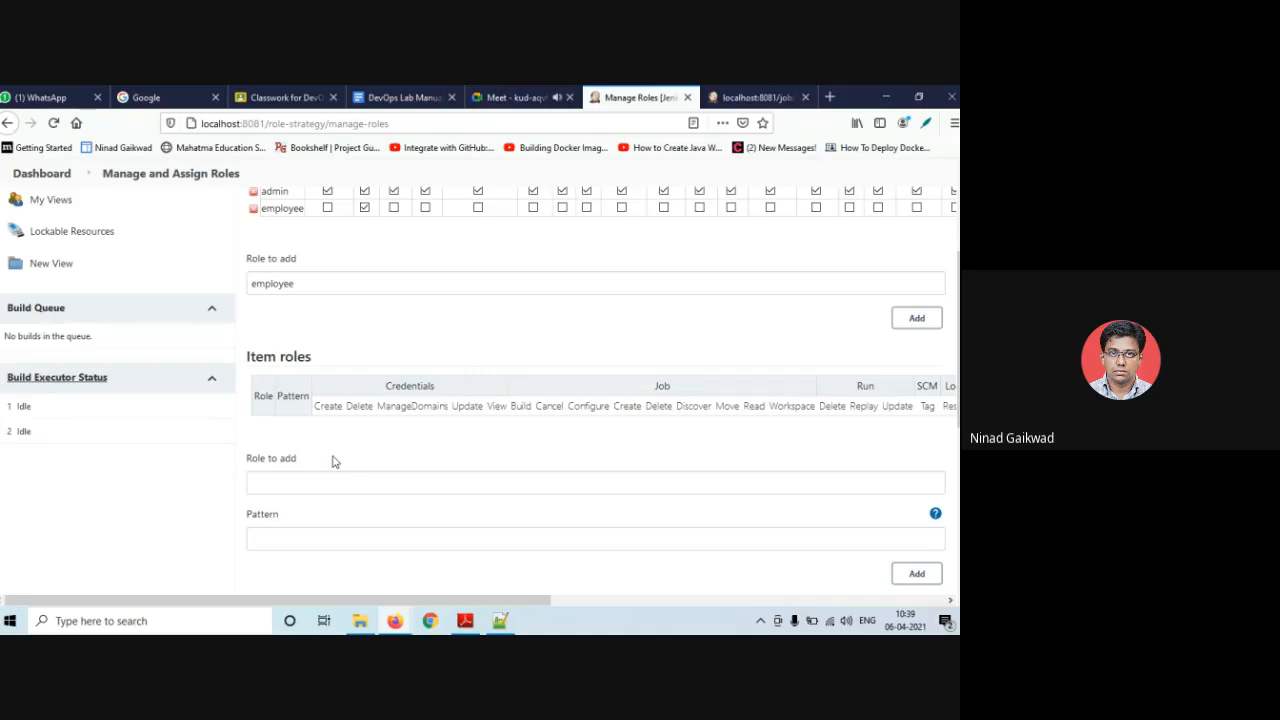
- Add an item role 'Developer' with pattern Java.*
left_click(300, 483)
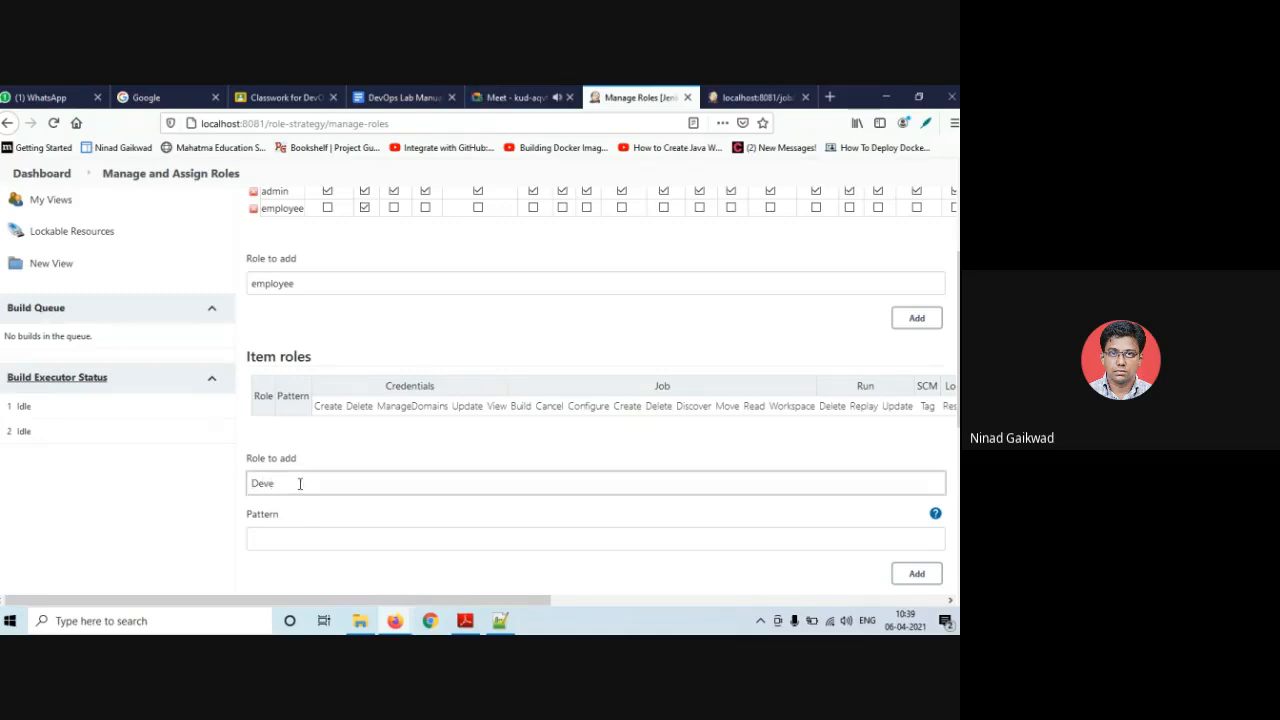
type("Developer")
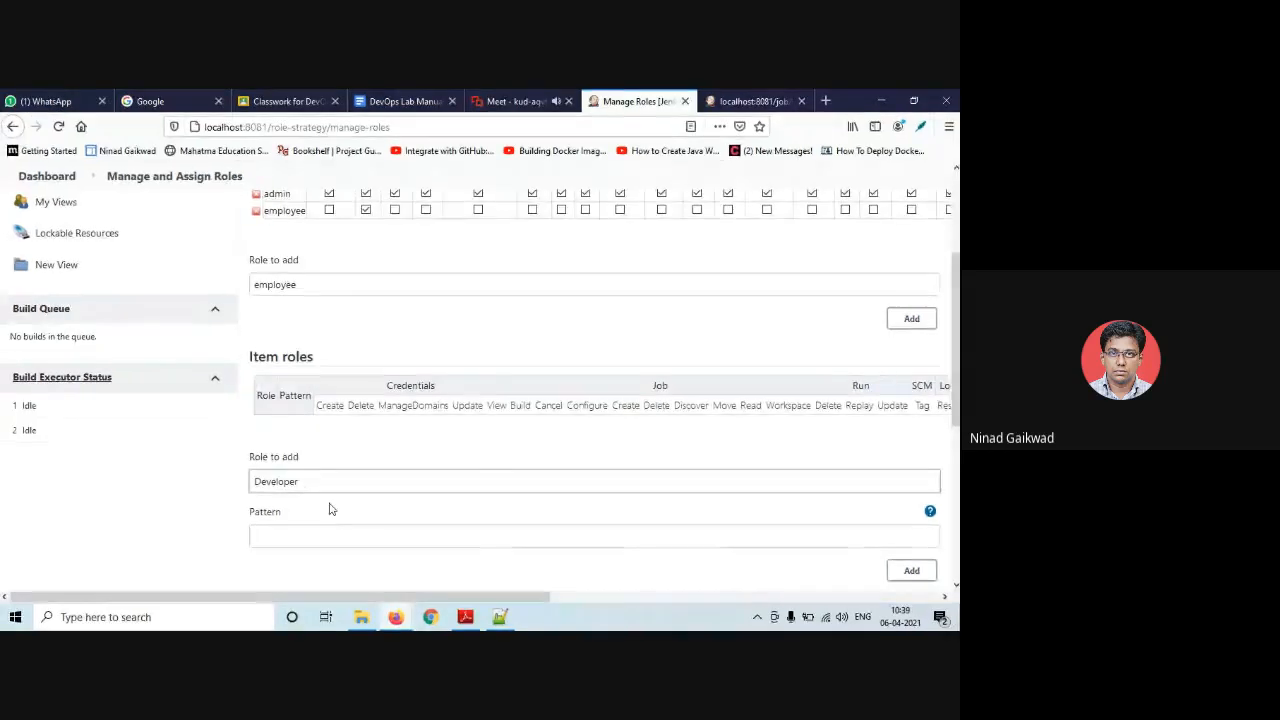
left_click(312, 537)
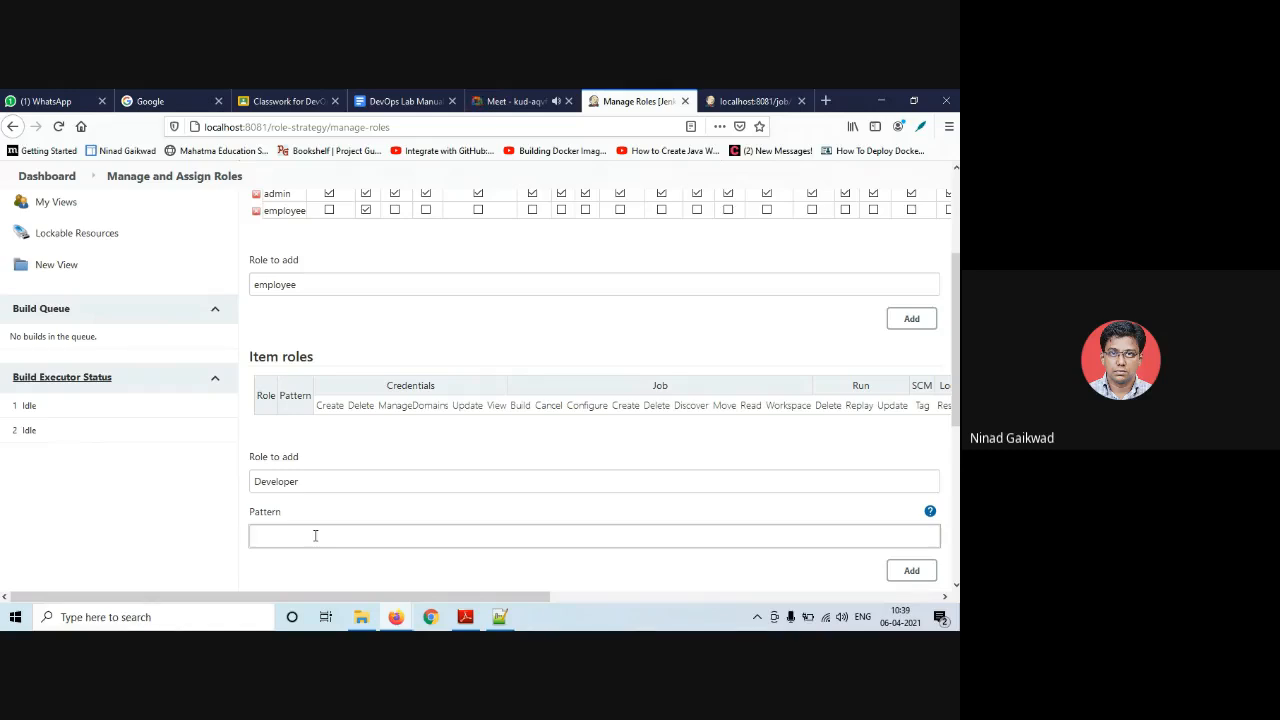
type("Java.*")
left_click(911, 570)
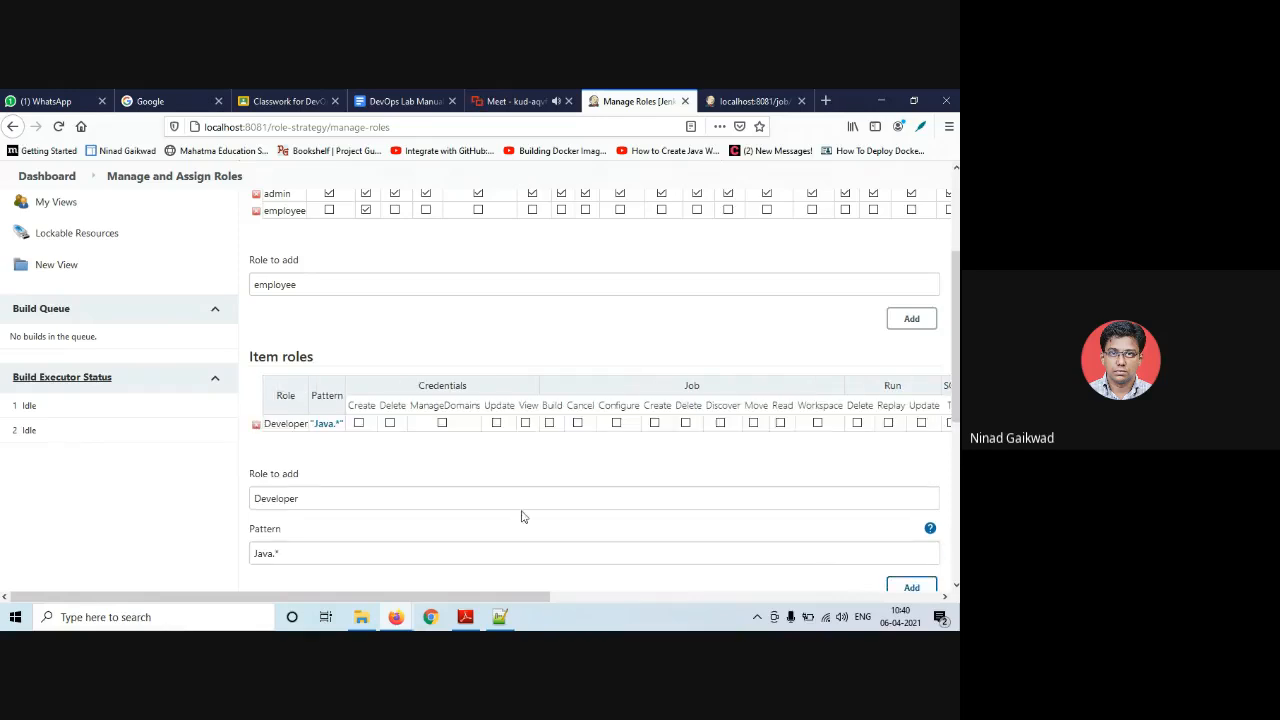
- Verify the Java.* pattern matches the JavaHomeBuild project
left_click(324, 425)
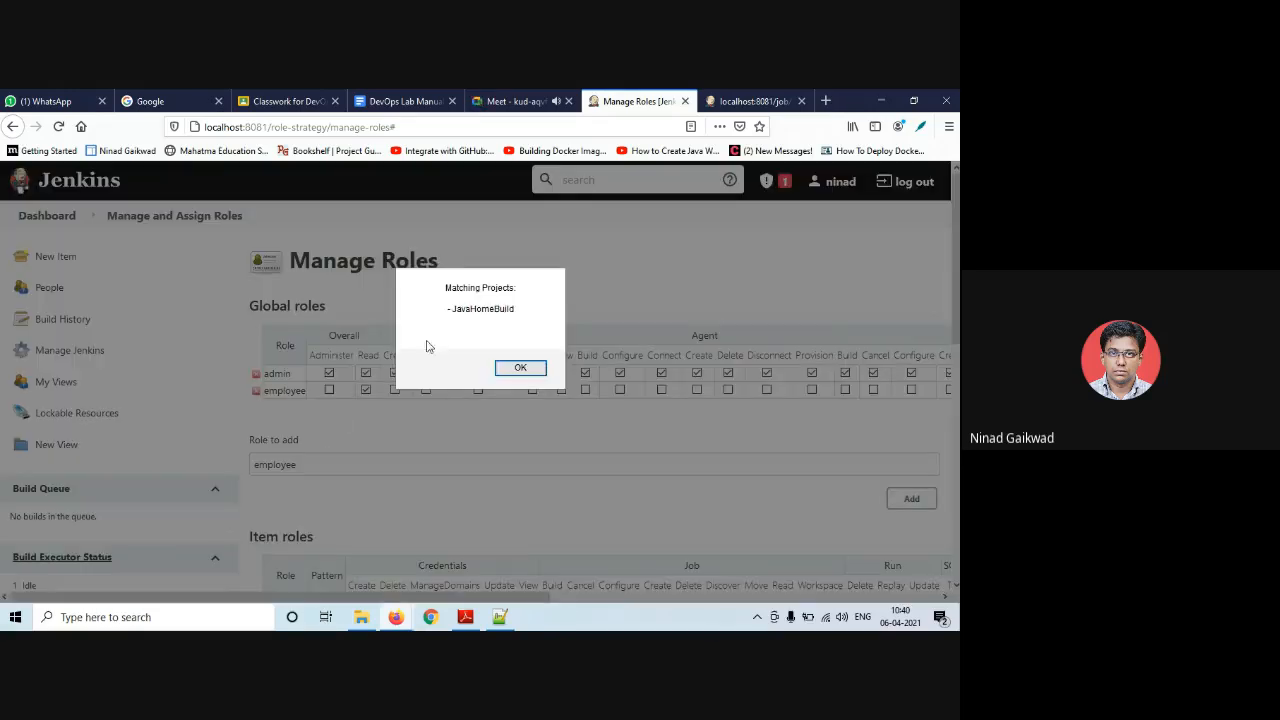
left_click_drag(454, 311, 514, 310)
left_click(490, 299)
left_click(521, 368)
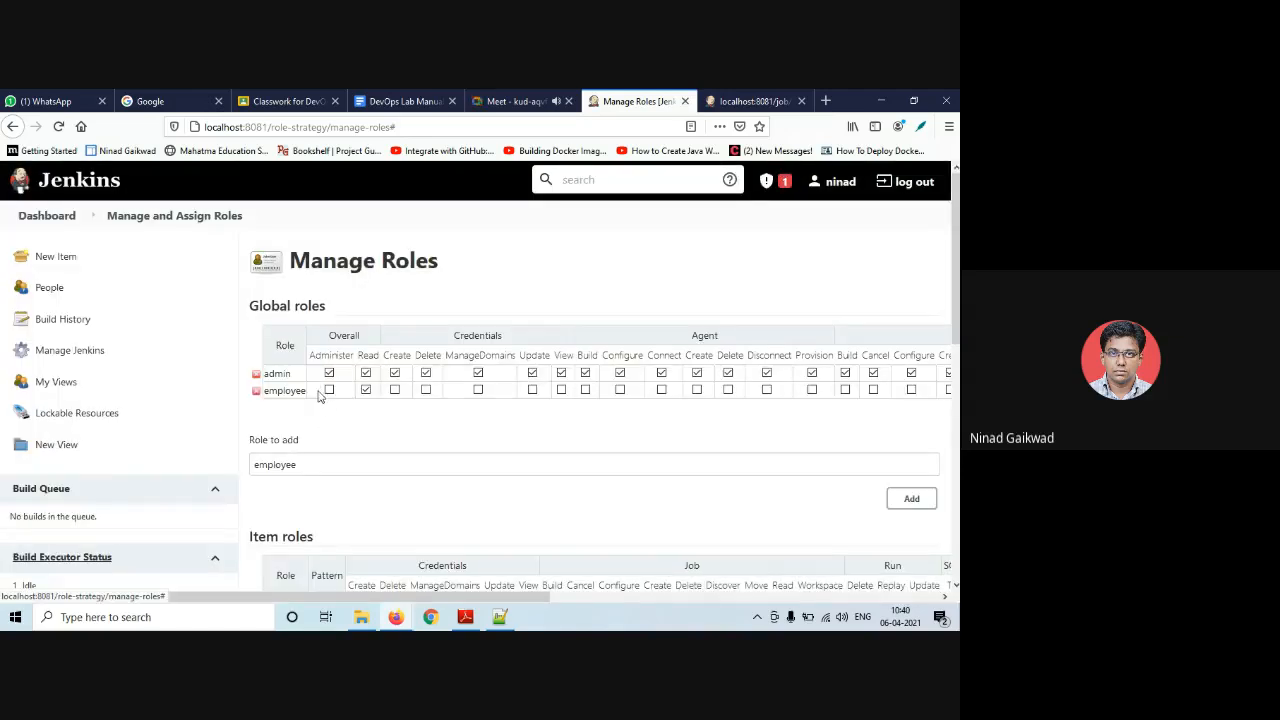
scroll(316, 424, "down", 3)
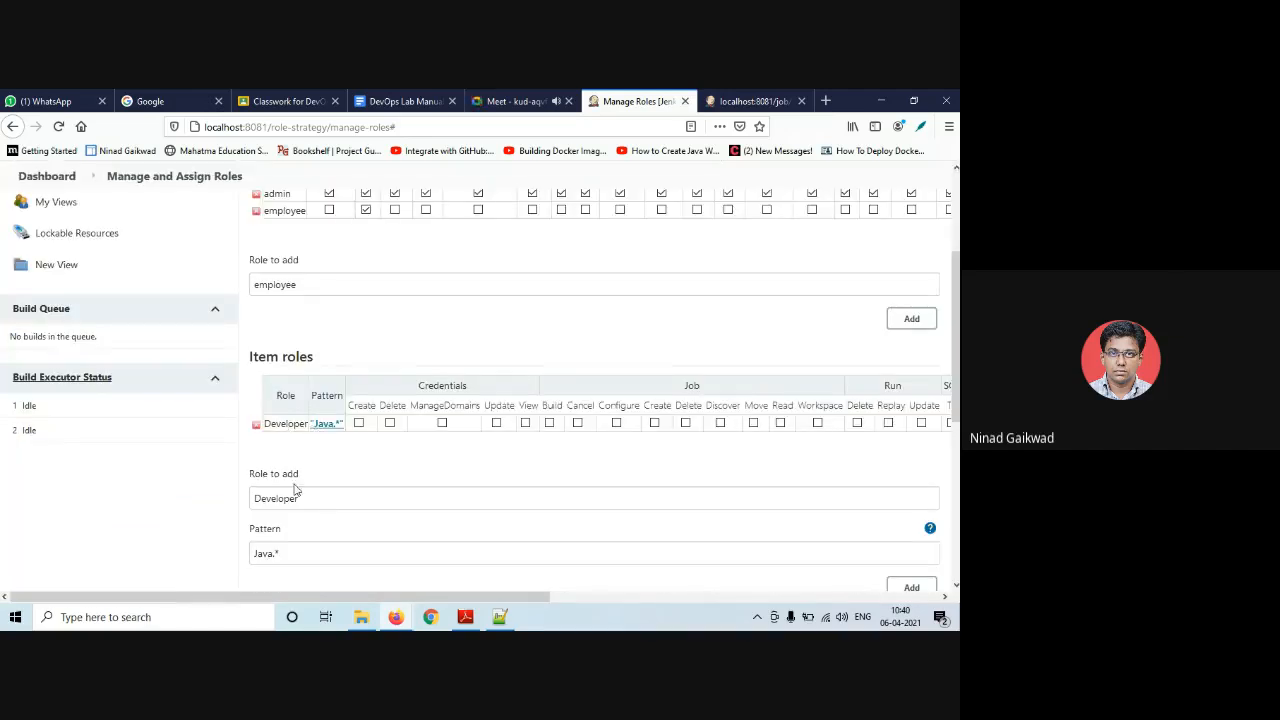
left_click_drag(310, 499, 237, 497)
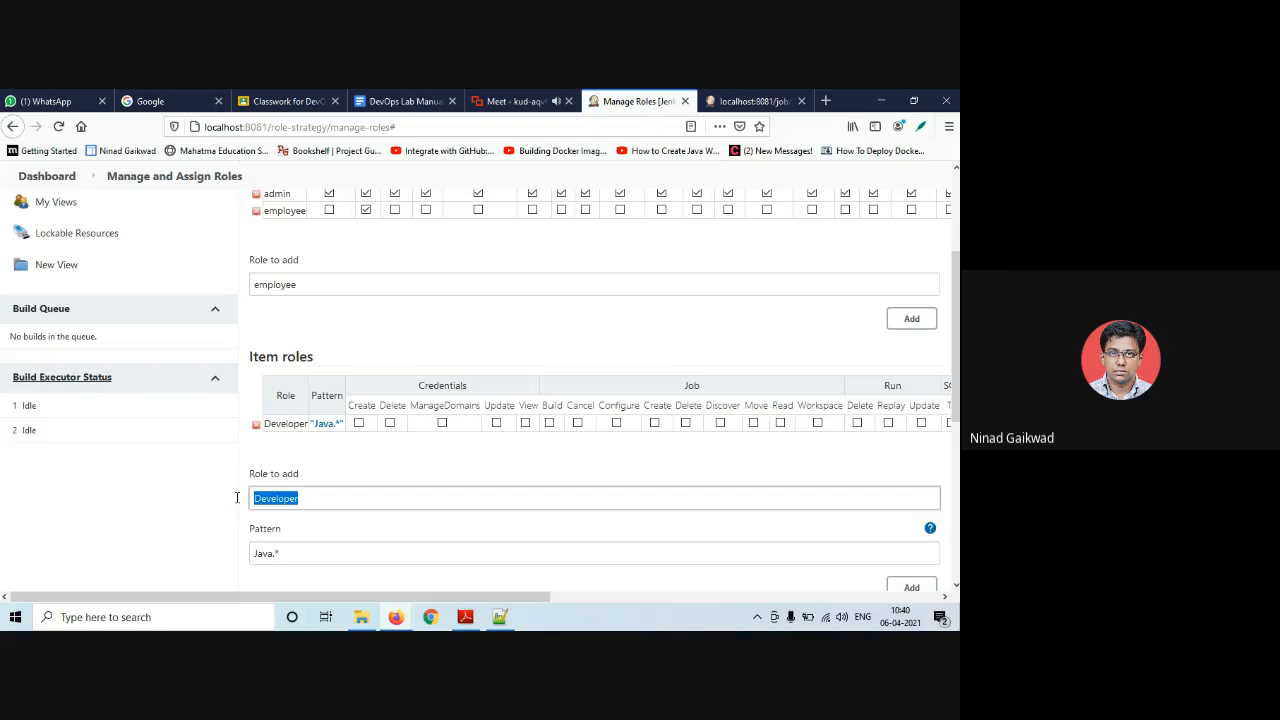
- Add item role 'Tester' with pattern Test.* and check it matches TestHomeRun
type("Te")
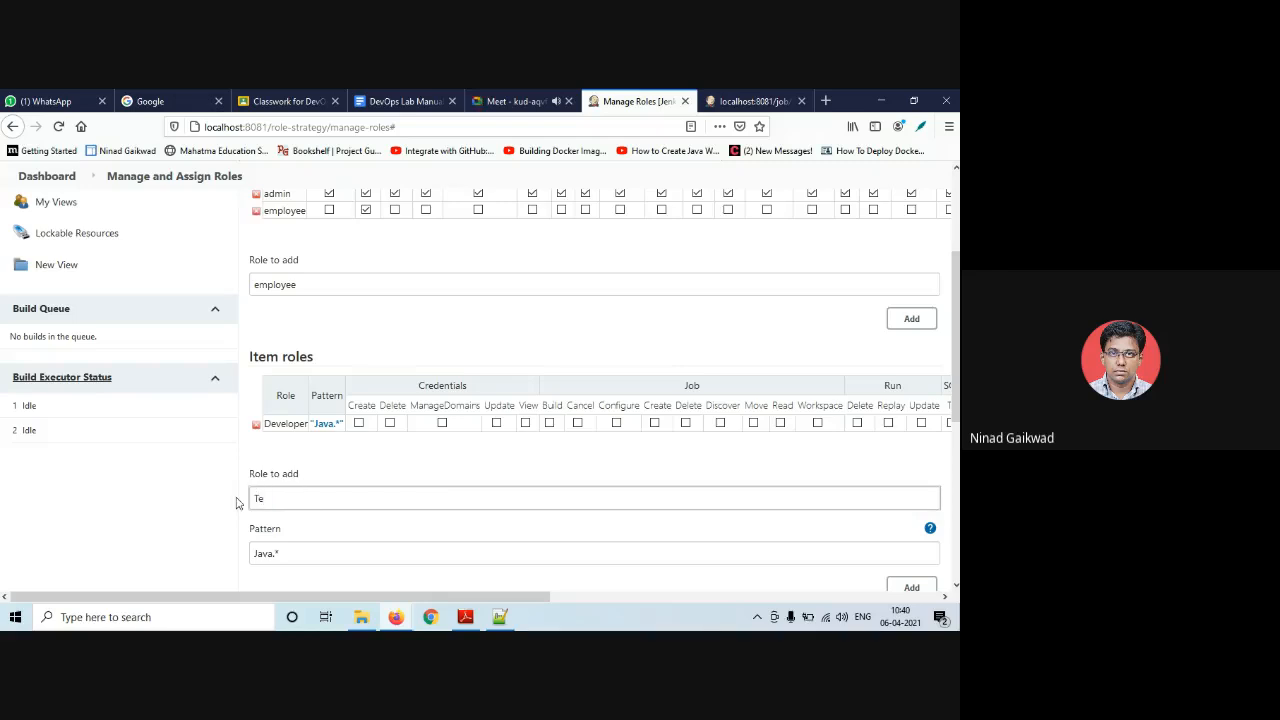
type("ster")
left_click_drag(273, 553, 246, 555)
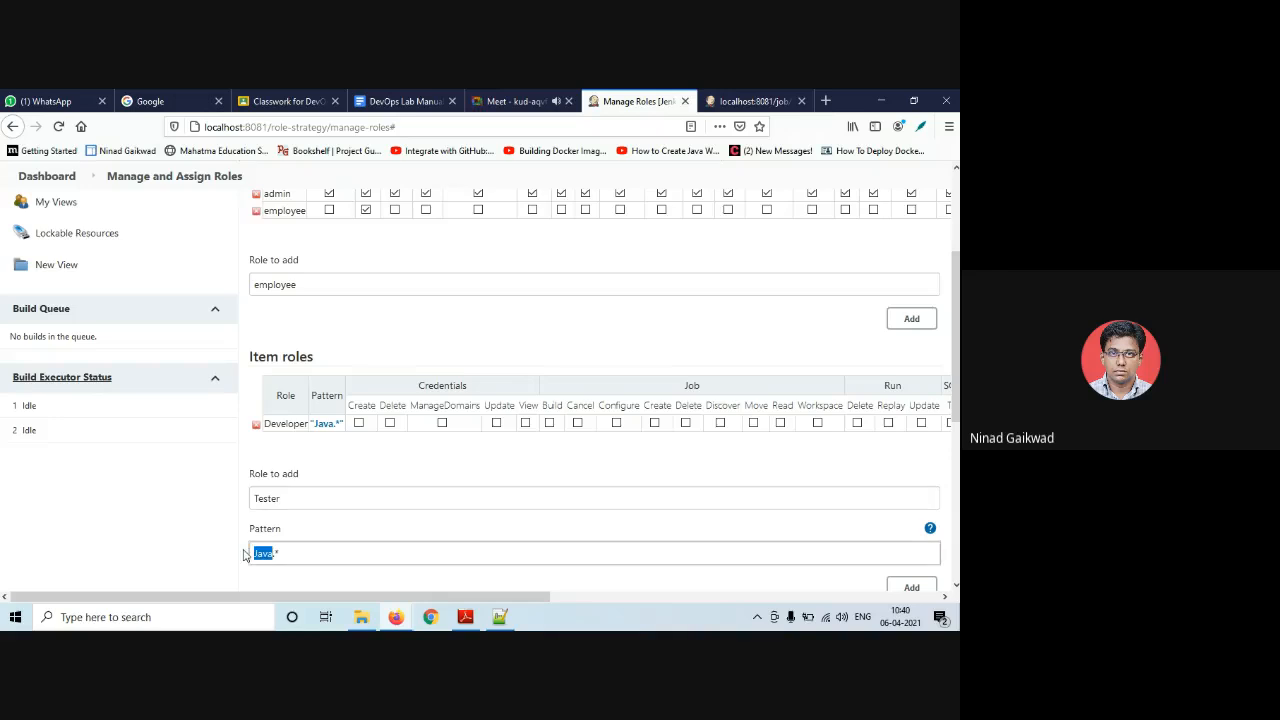
type("Test")
left_click(910, 587)
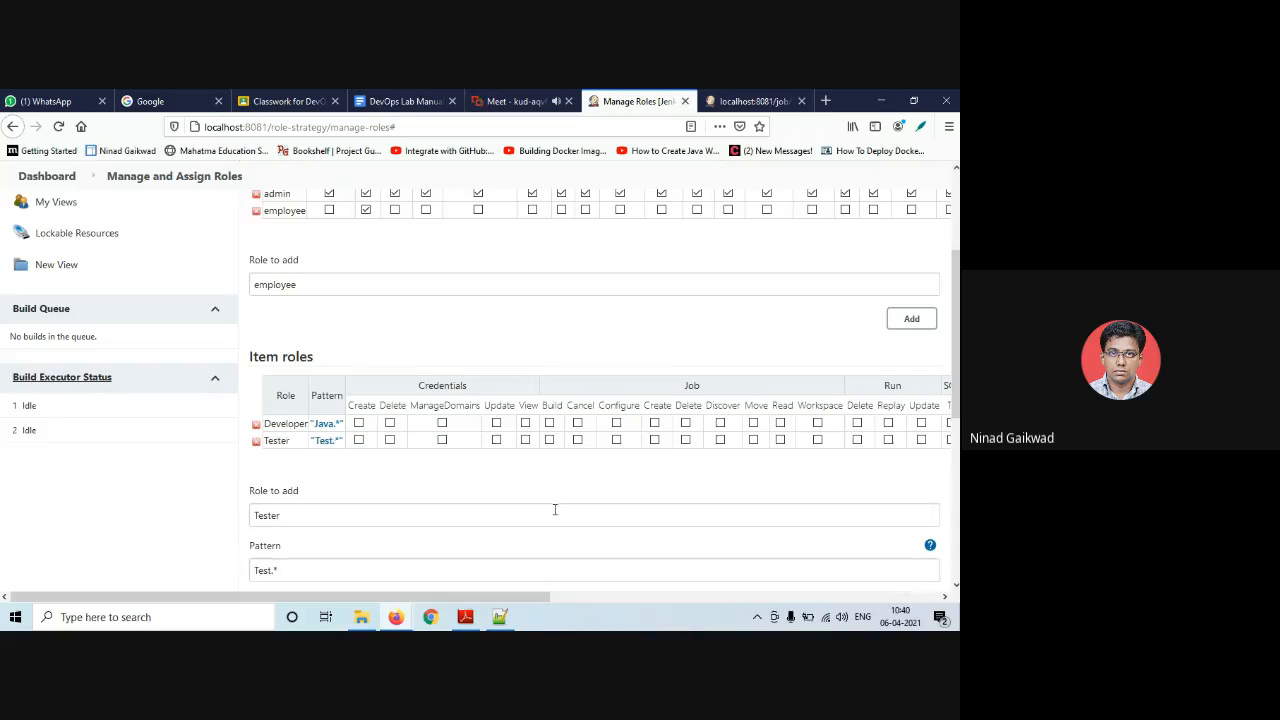
left_click(326, 440)
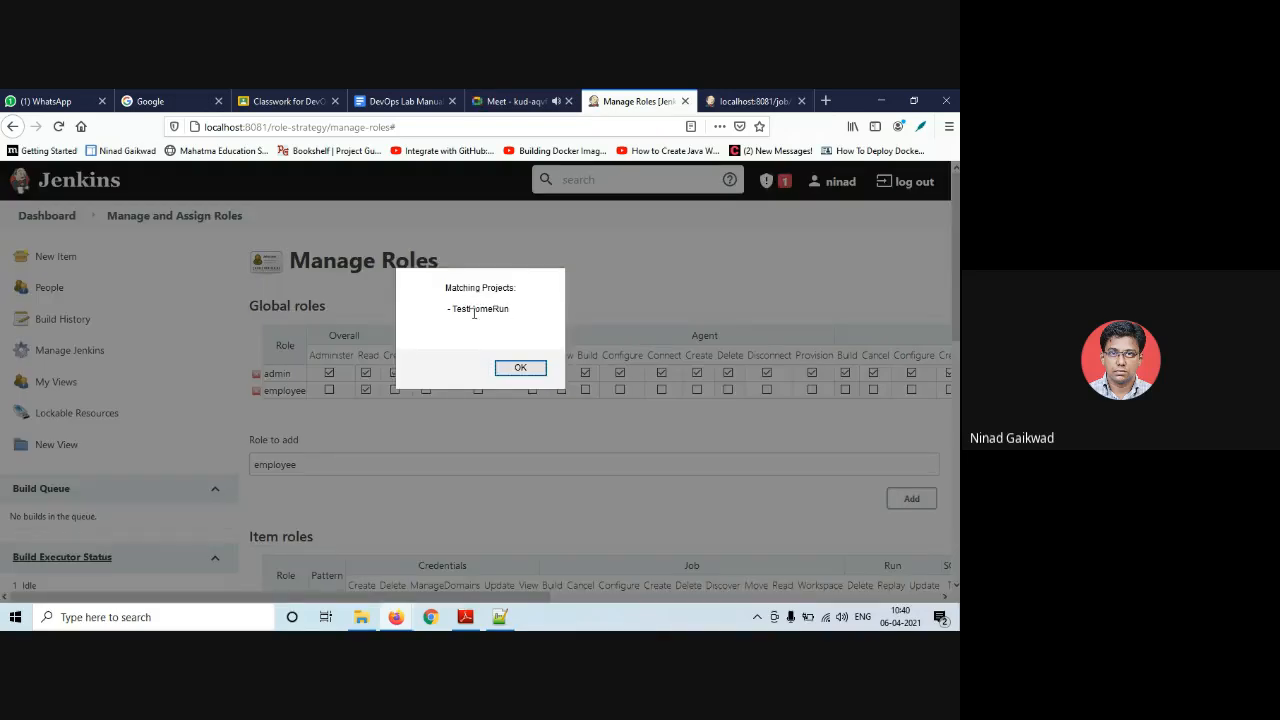
left_click(508, 369)
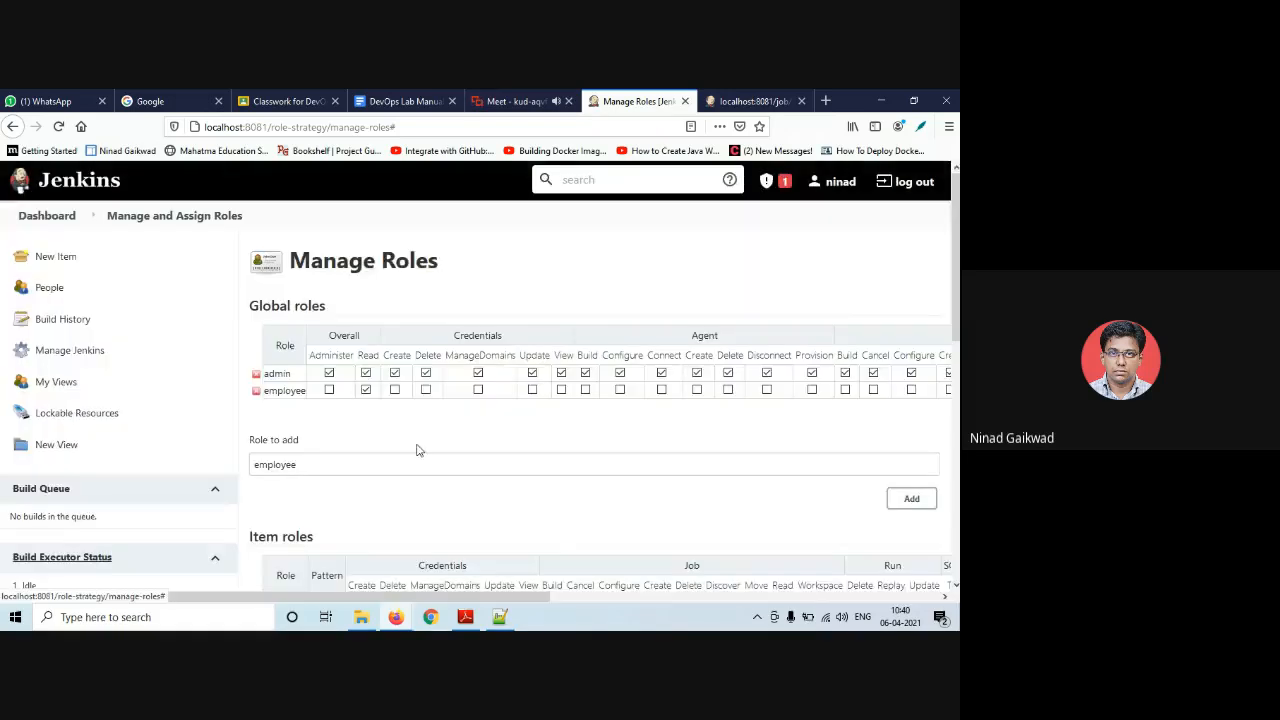
scroll(420, 449, "down", 3)
scroll(375, 461, "down", 3)
- Add item role 'Intern' with pattern Hello.* and check it matches HelloHomeMsg
left_click_drag(300, 395, 168, 396)
type("Intern")
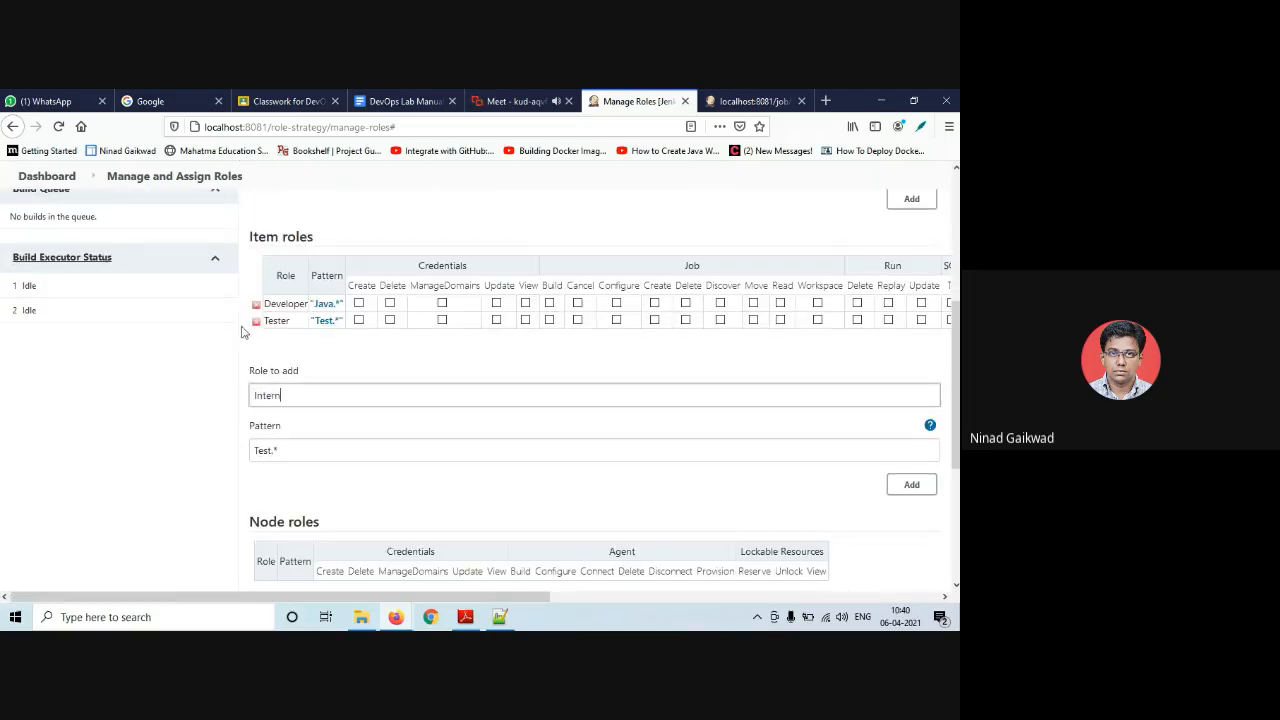
left_click_drag(270, 452, 246, 447)
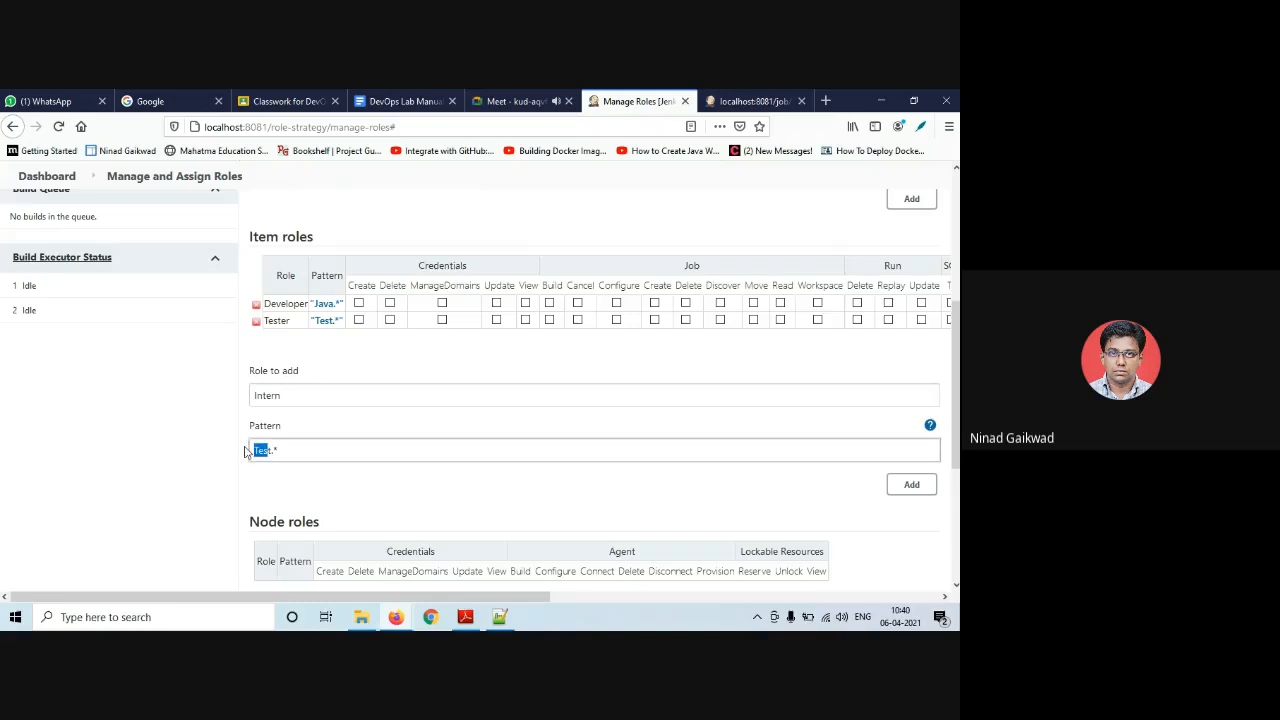
key("BackSpace")
type("Hello")
left_click(911, 486)
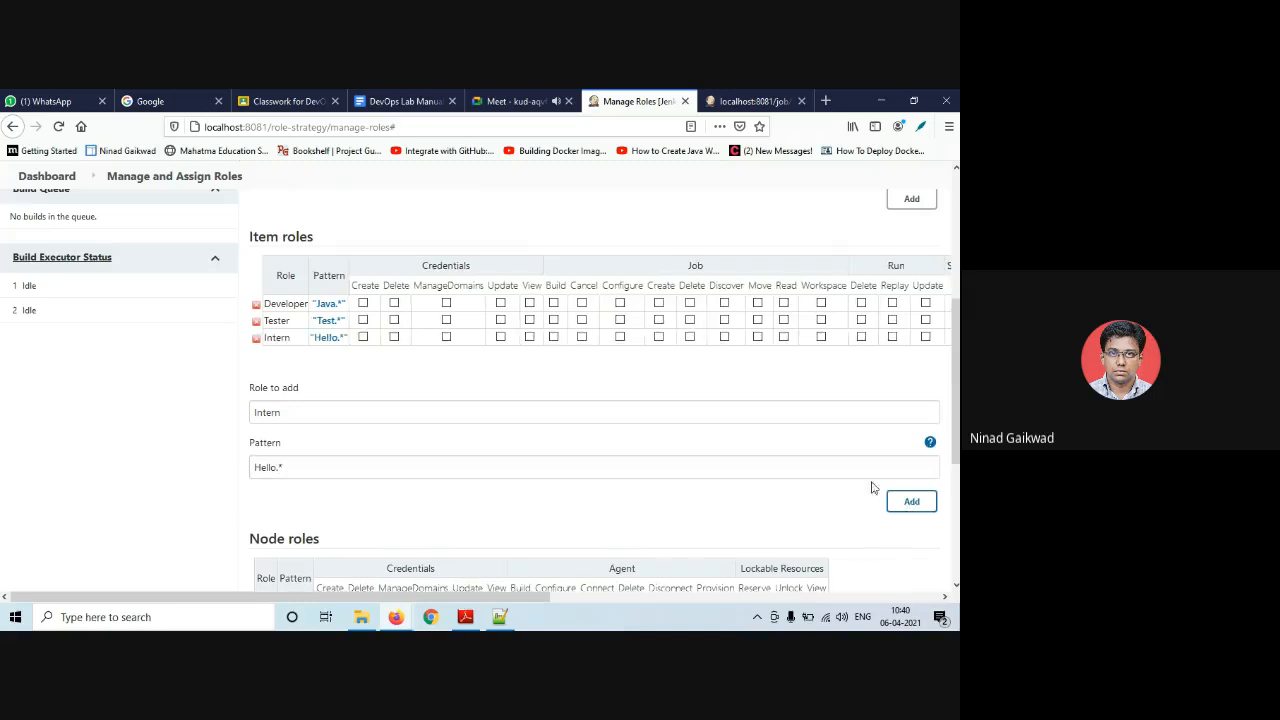
left_click(329, 338)
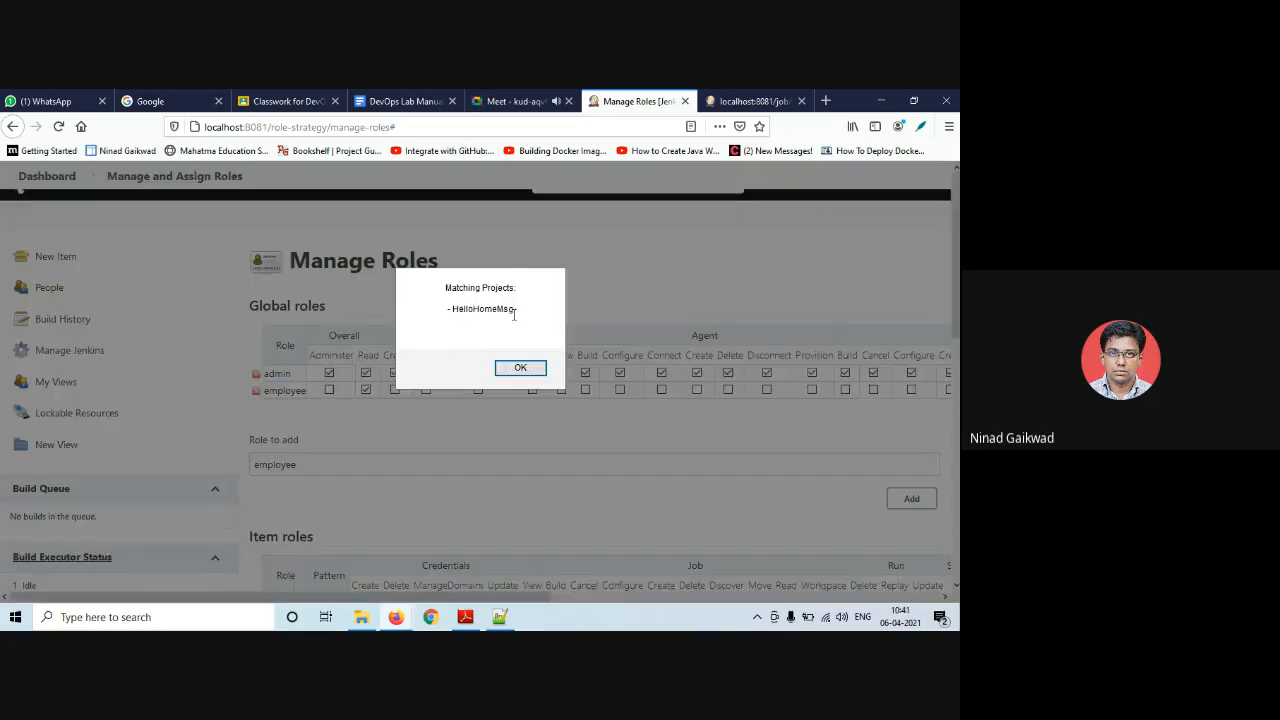
left_click(520, 368)
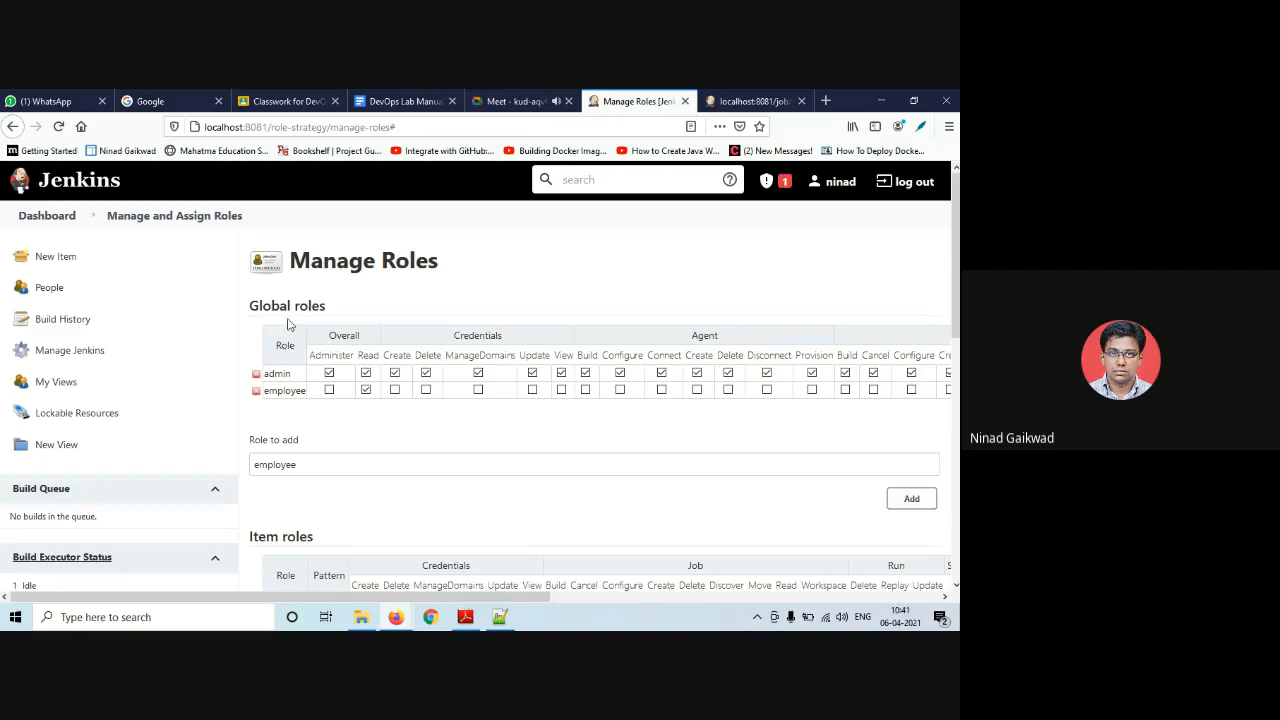
scroll(288, 380, "down", 3)
scroll(282, 410, "down", 6)
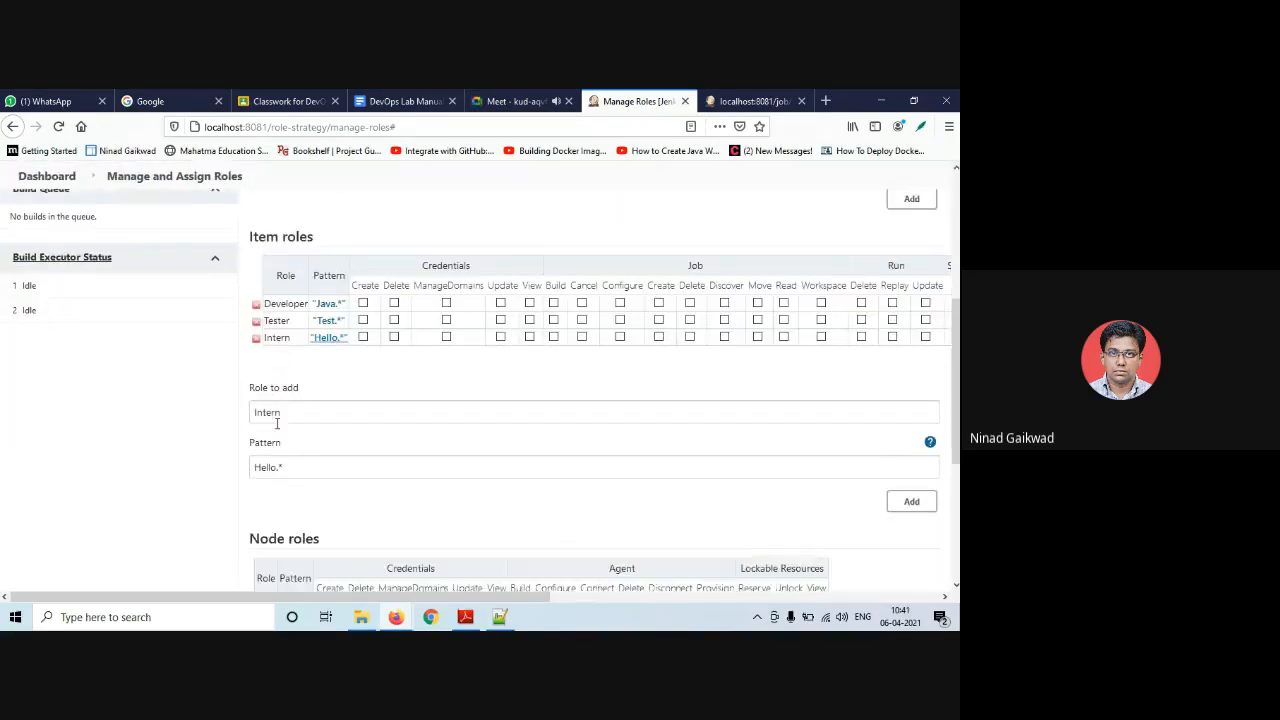
- Save the role definitions and review Assign Roles listing employee, Developer, Intern and Tester, all unassigned
left_click(277, 547)
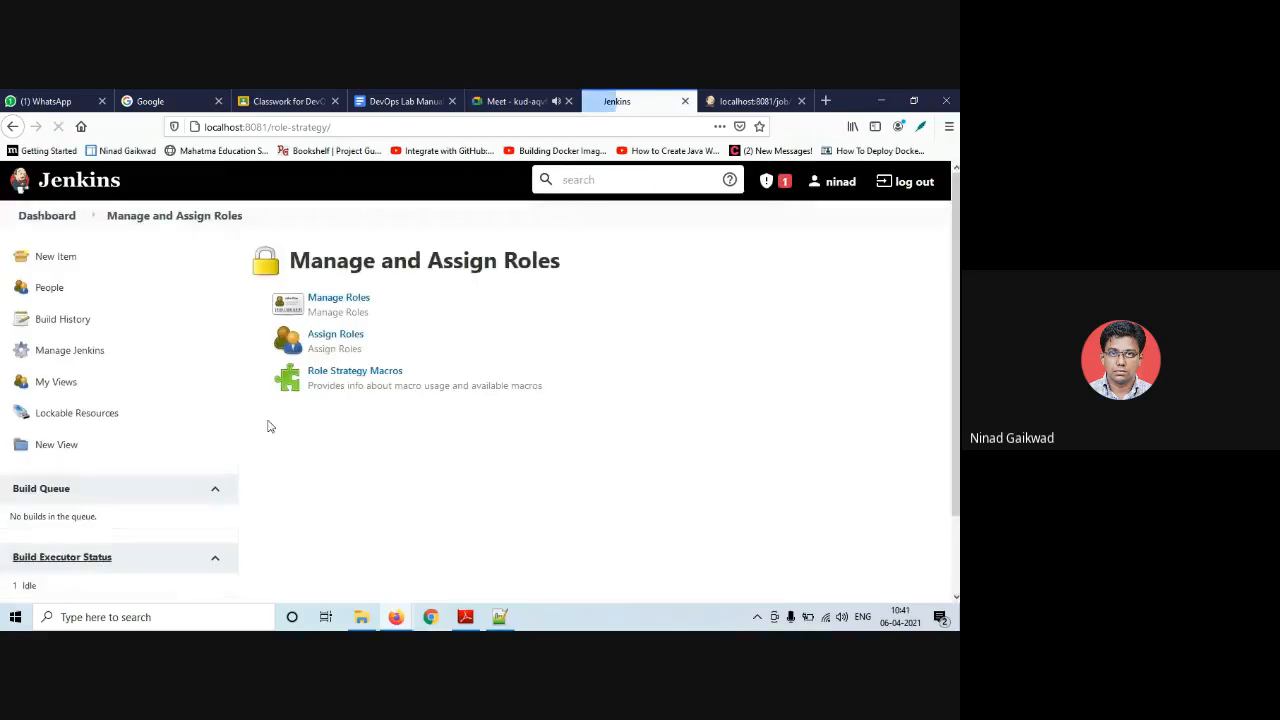
left_click(340, 338)
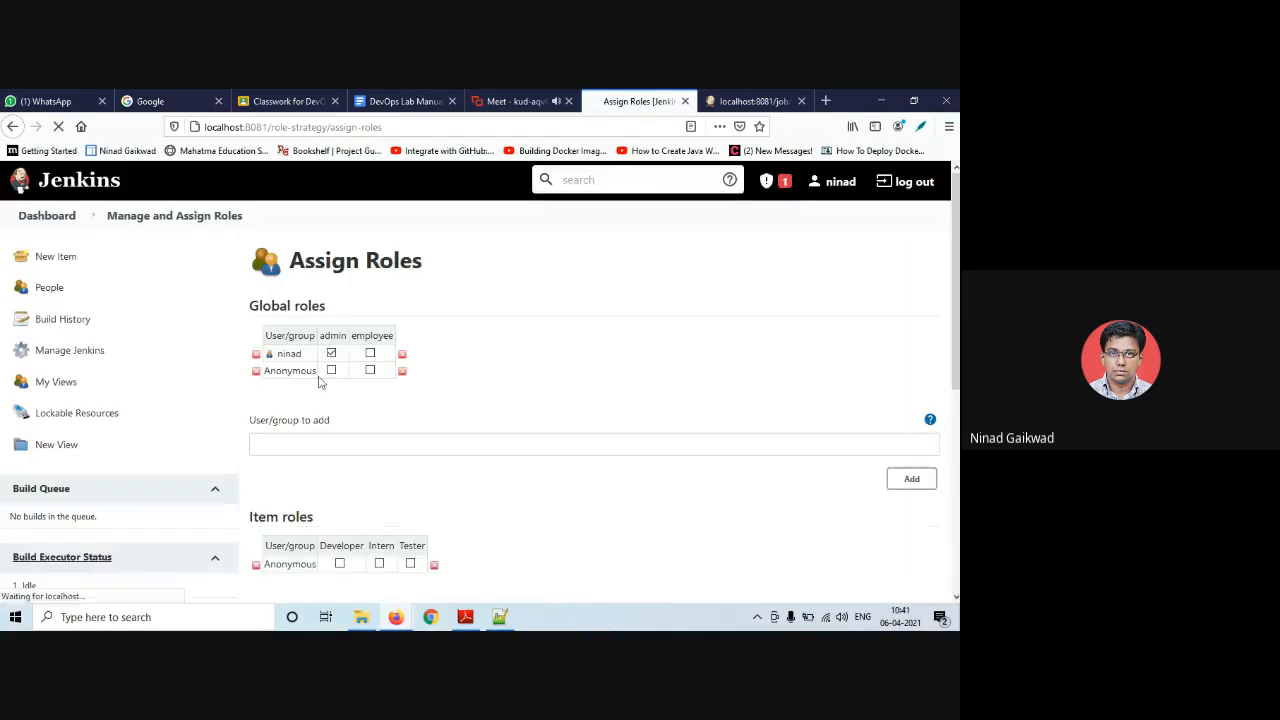
scroll(314, 403, "down", 2)
scroll(314, 403, "up", 2)
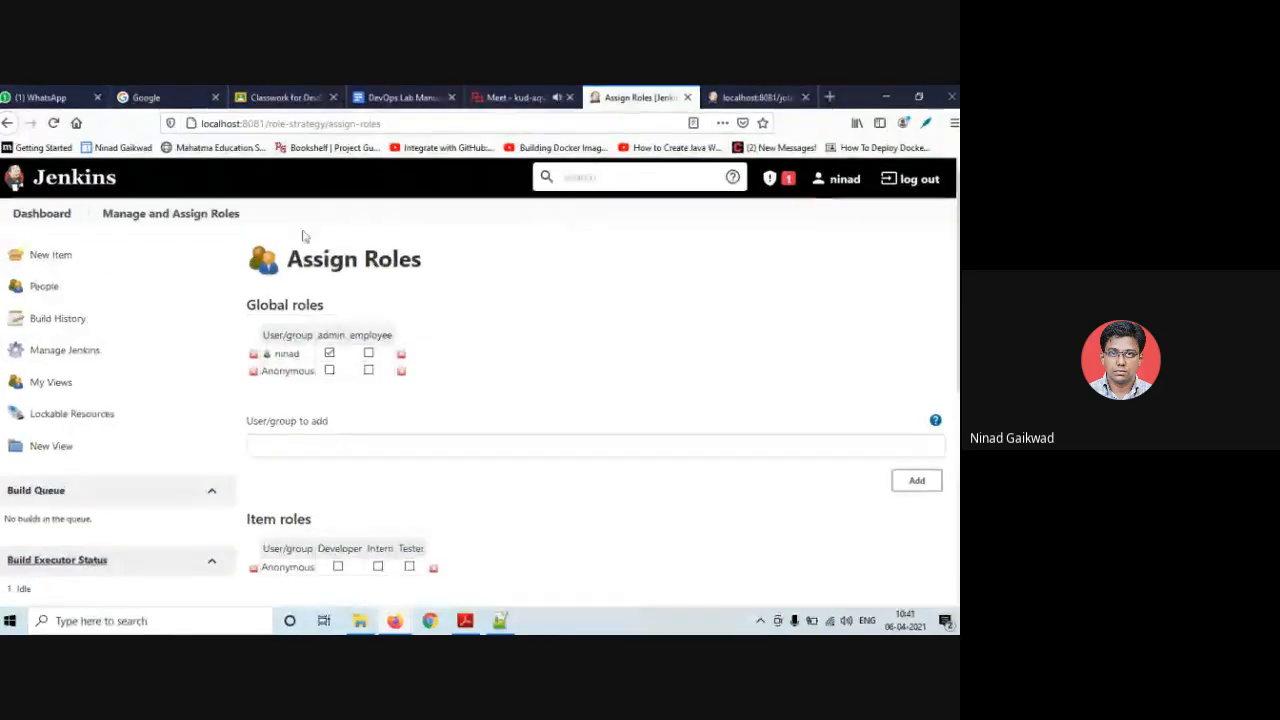
scroll(412, 325, "down", 3)
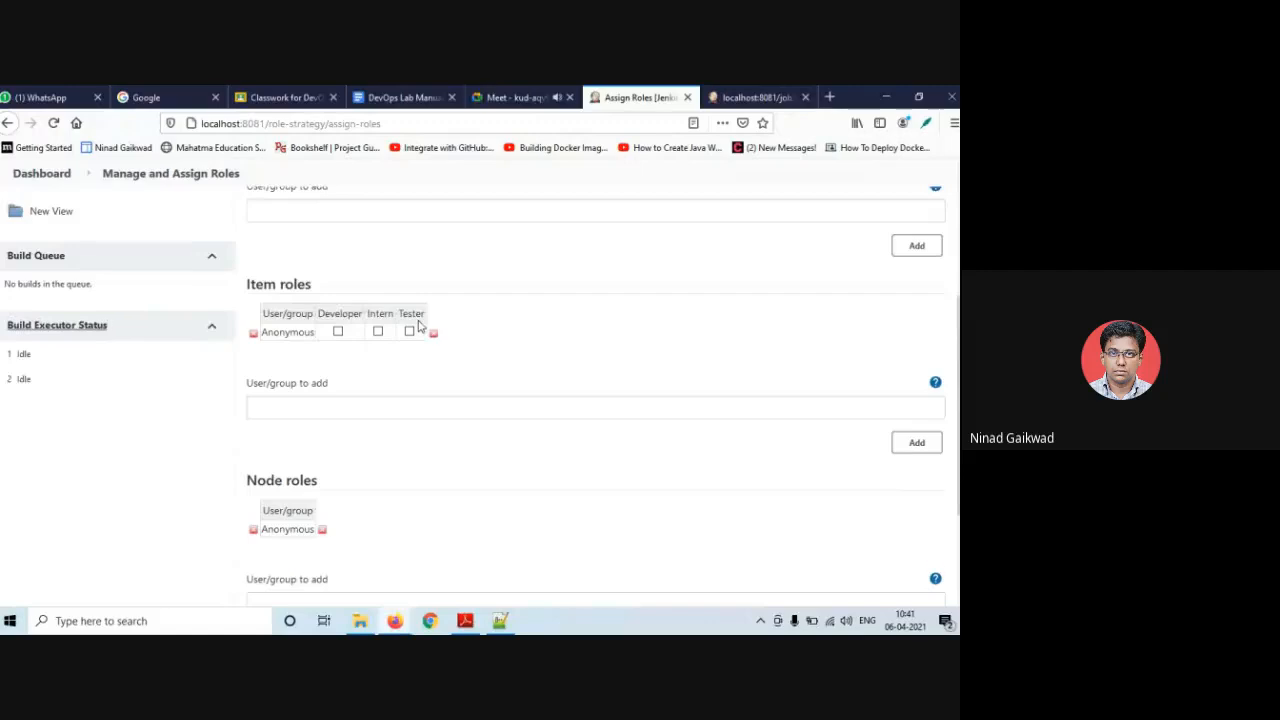
scroll(418, 326, "down", 2)
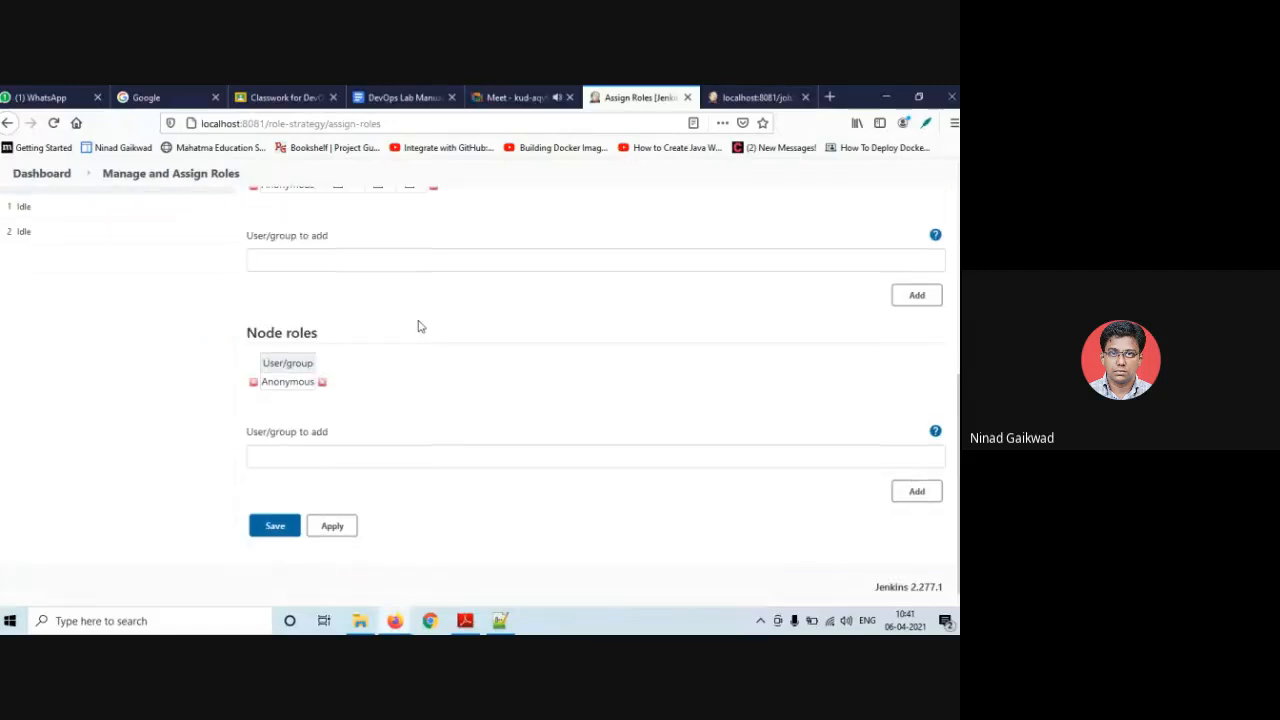
scroll(420, 326, "up", 6)
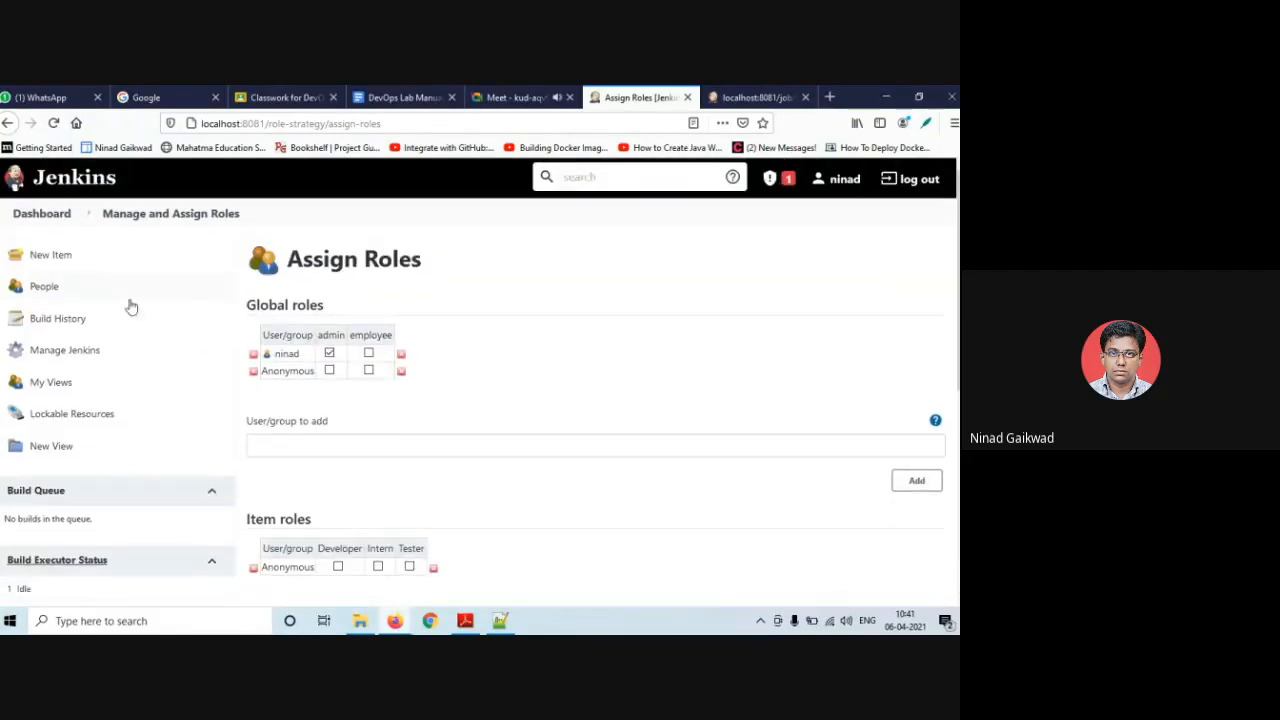
left_click(64, 350)
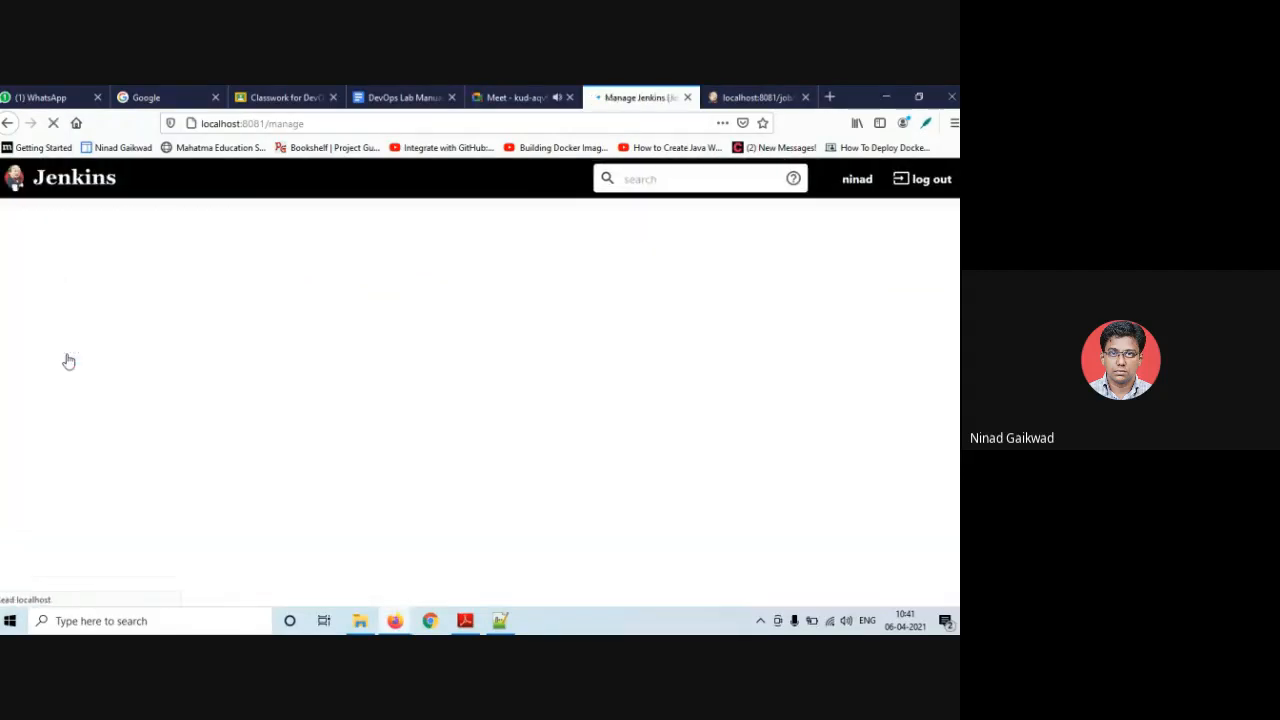
scroll(309, 343, "down", 10)
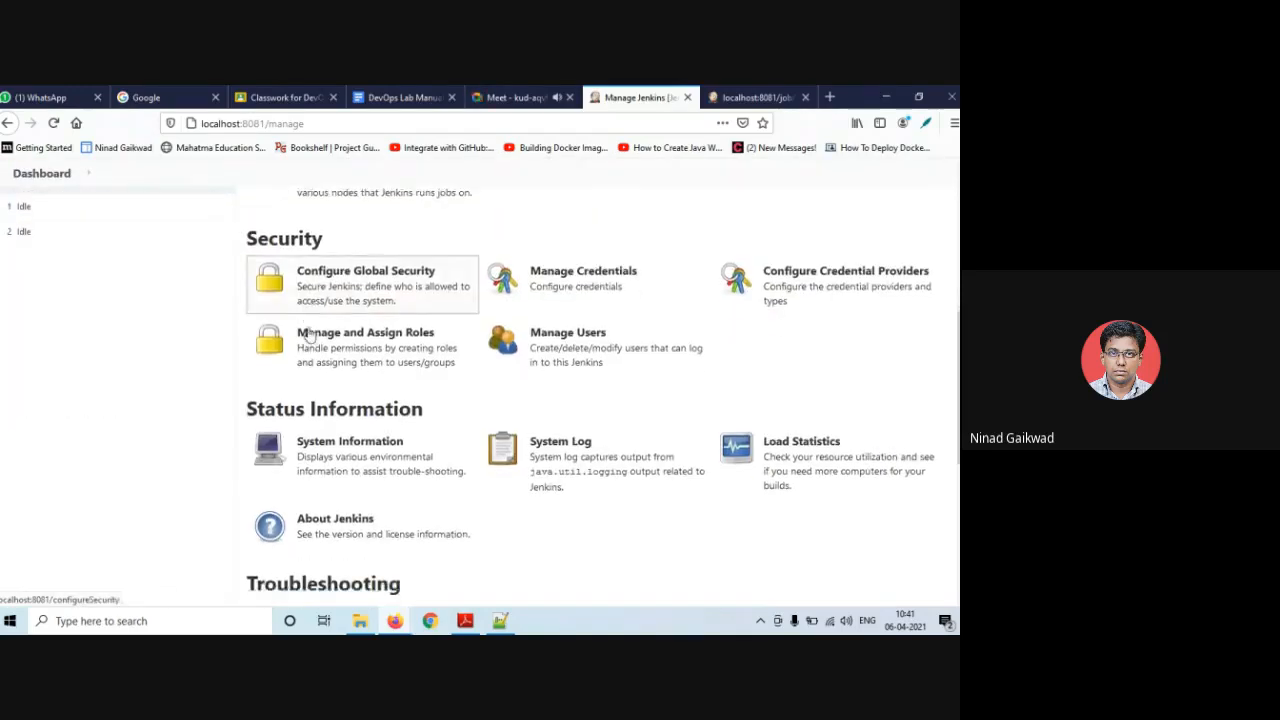
scroll(309, 337, "up", 3)
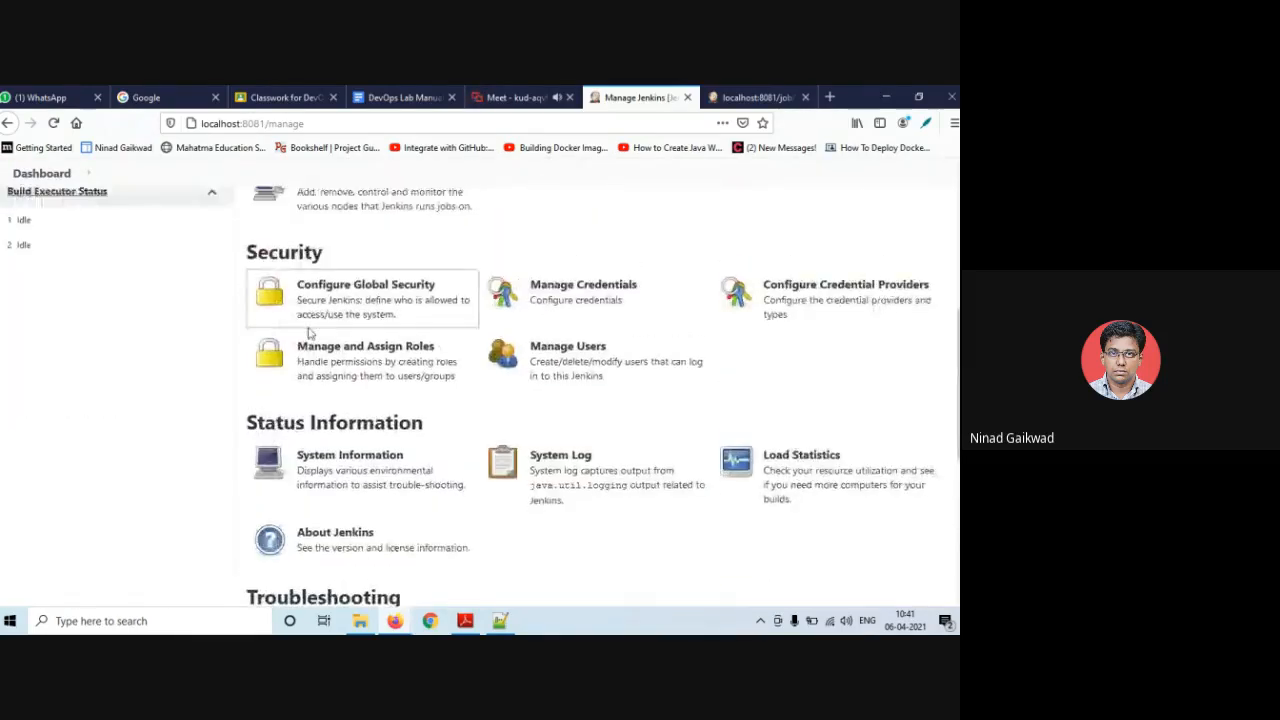
left_click(586, 358)
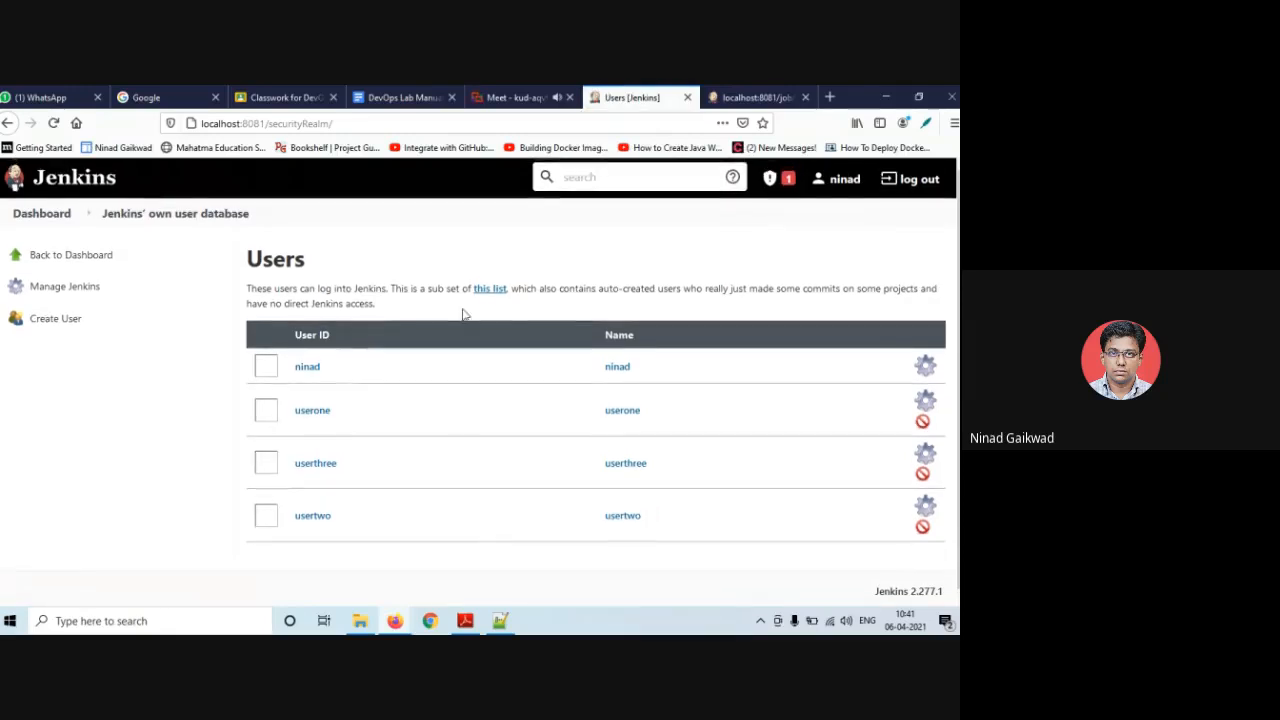
left_click(40, 316)
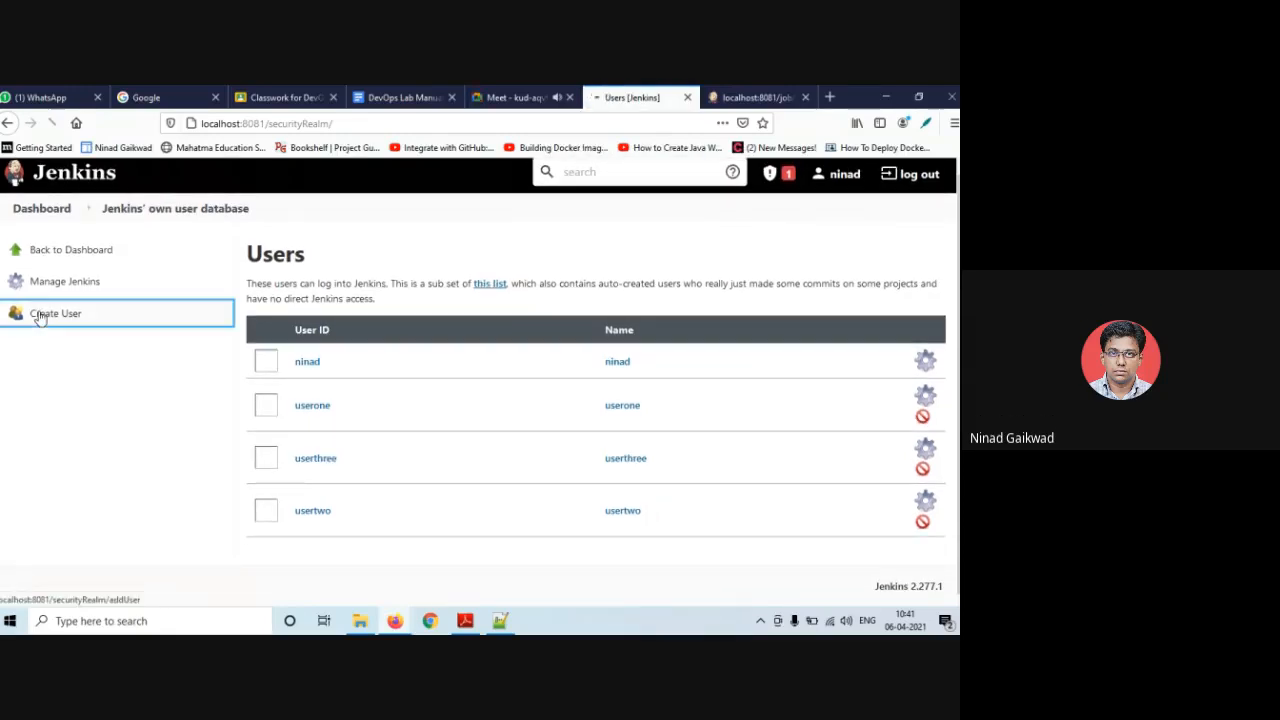
left_click(365, 301)
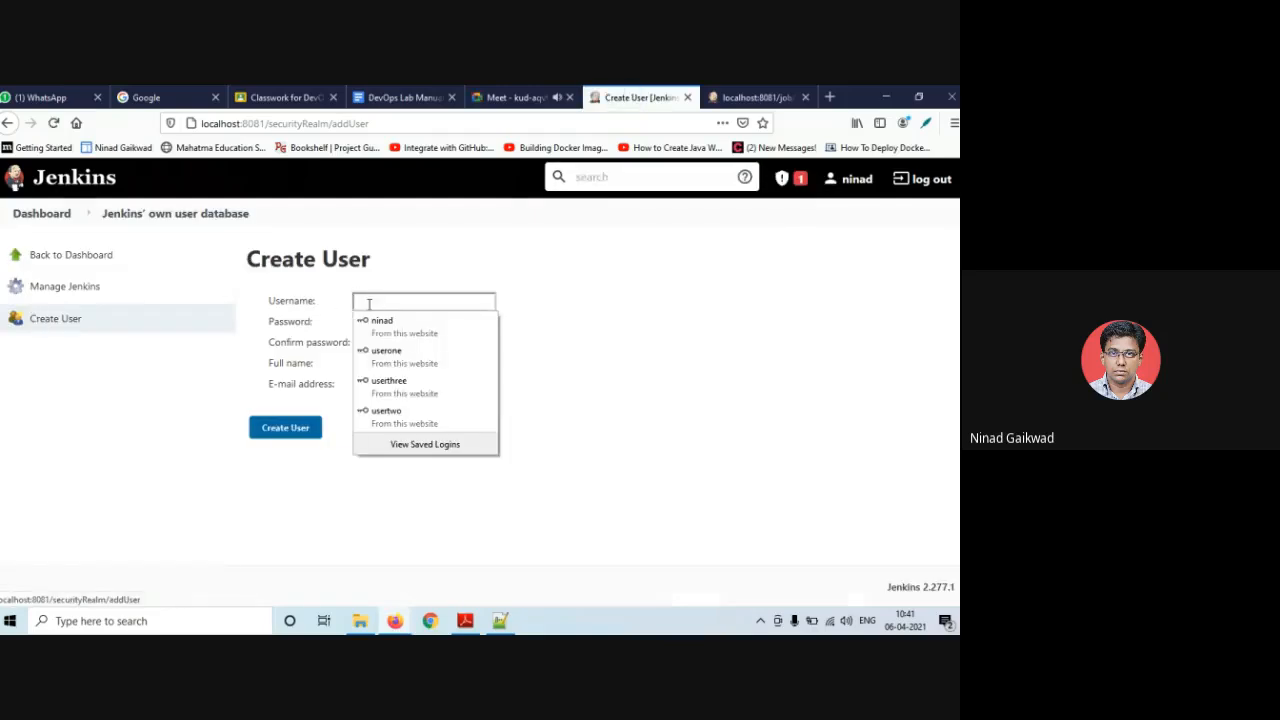
left_click(400, 355)
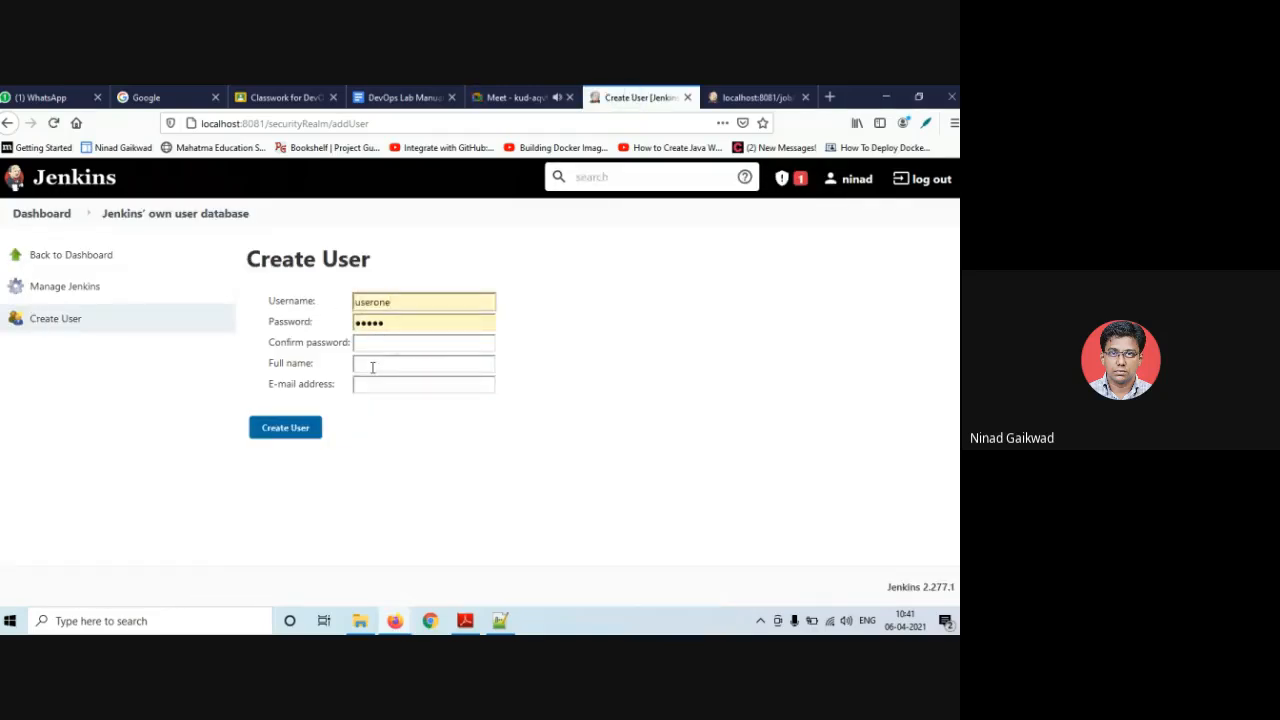
left_click(368, 362)
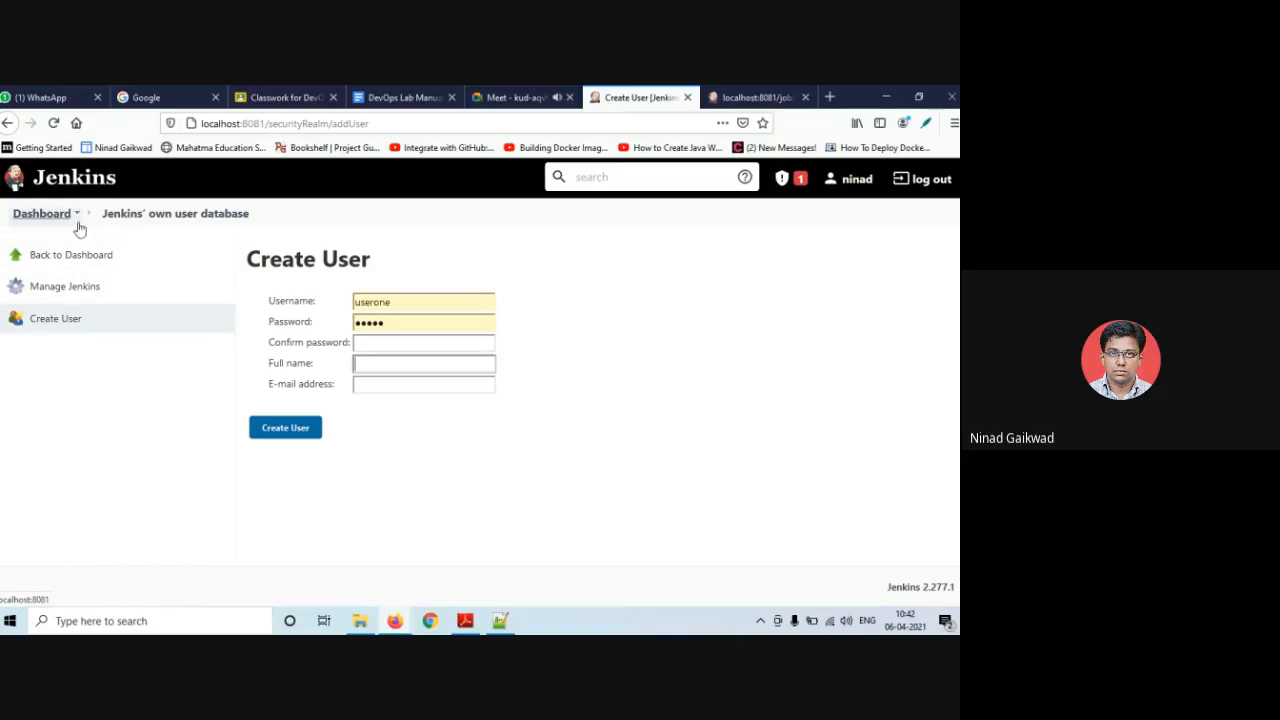
left_click(120, 216)
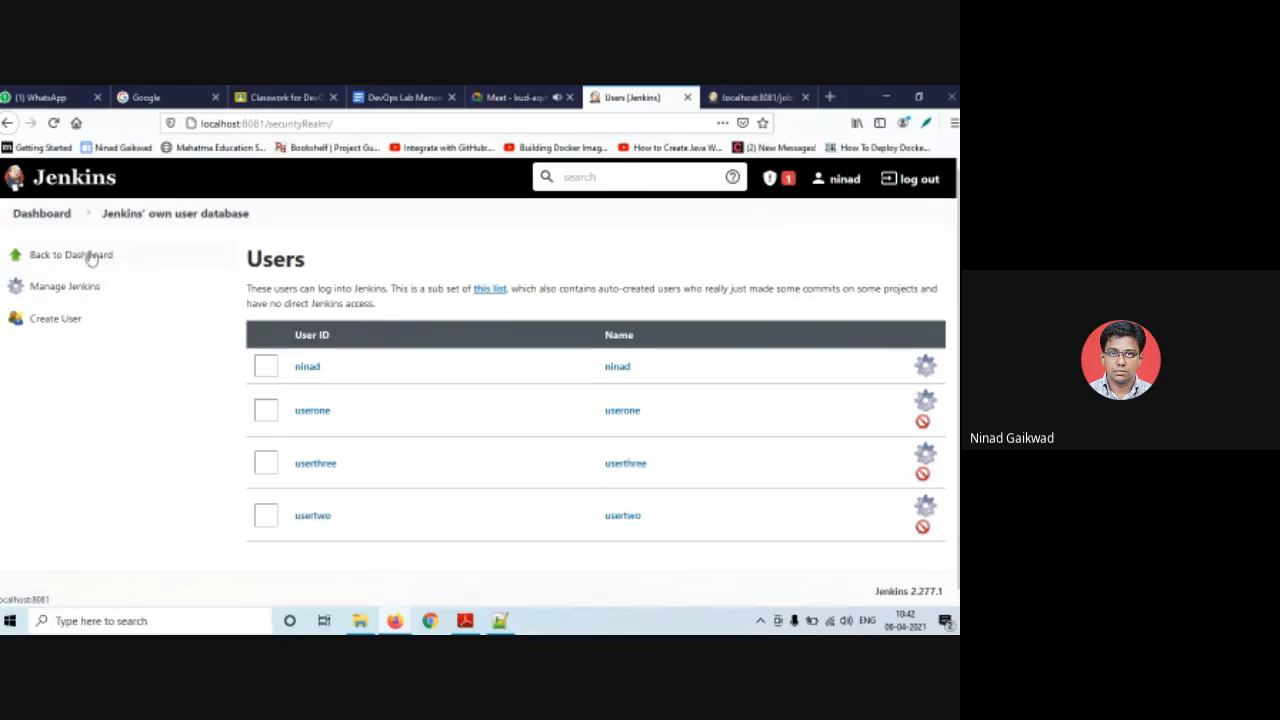
left_click(88, 288)
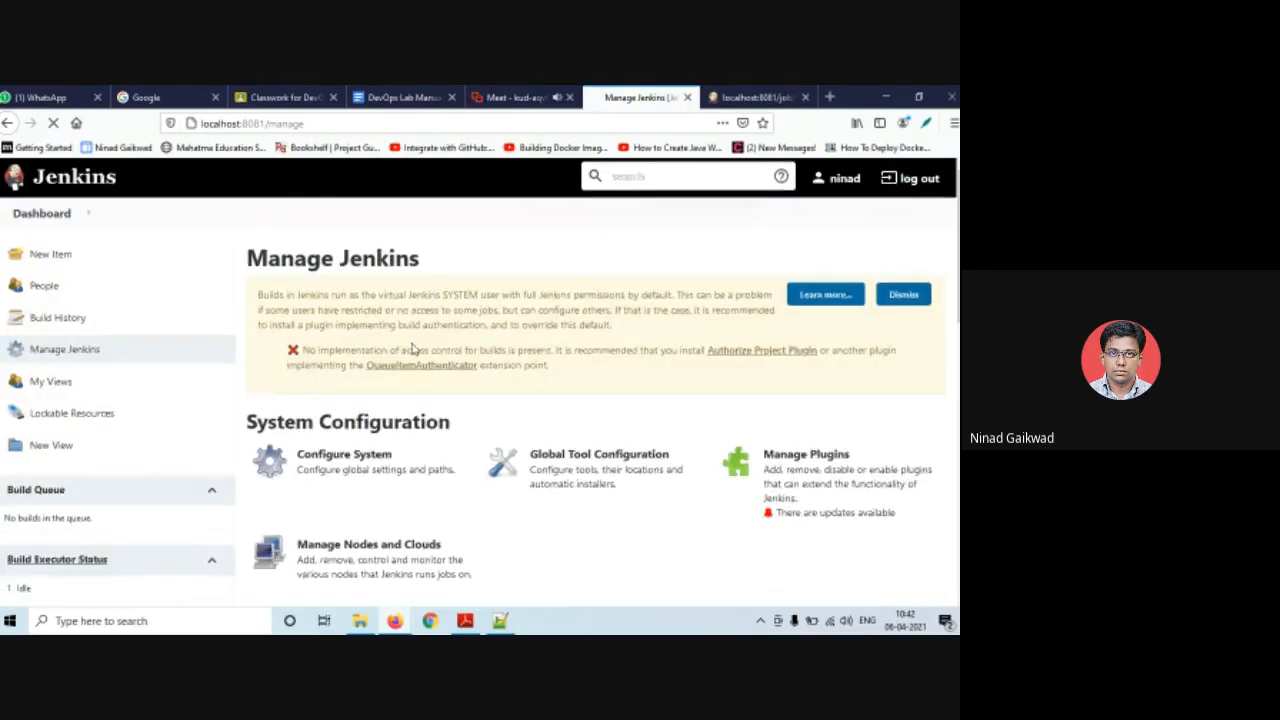
- Open Assign Roles, then check the People list (userone, usertwo, userthree) and go back
scroll(412, 348, "down", 5)
left_click(412, 348)
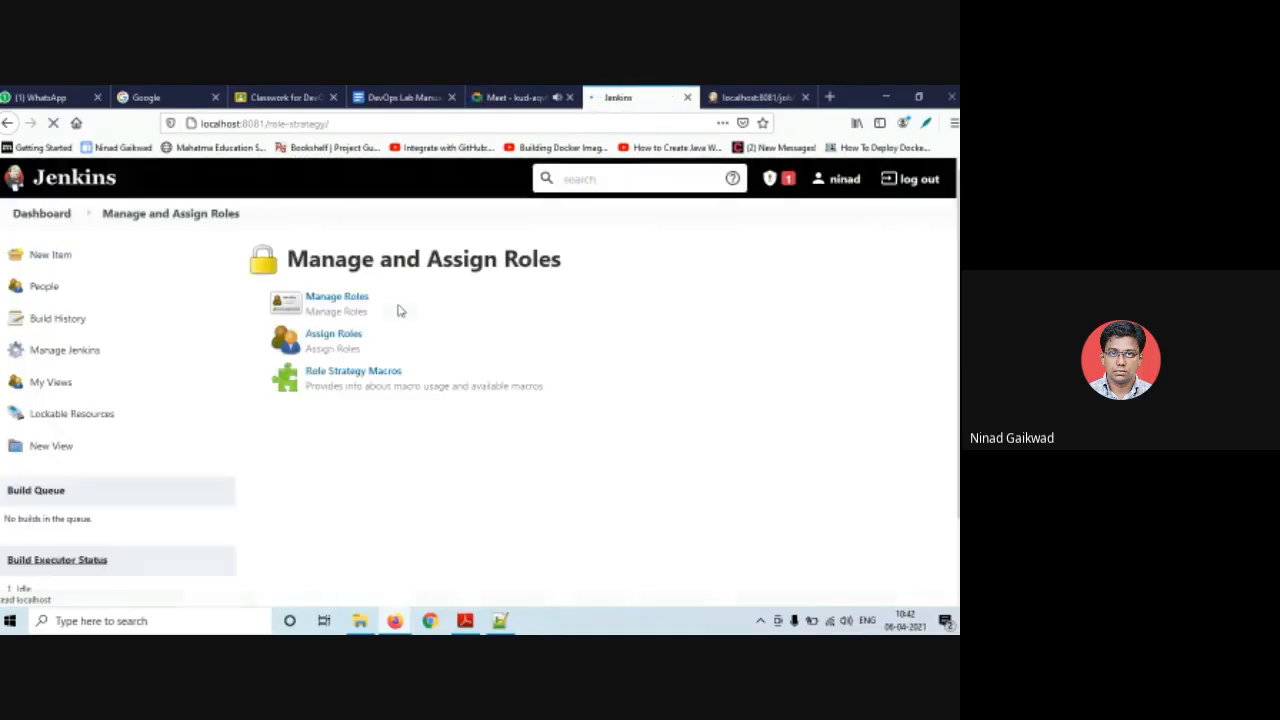
left_click(343, 342)
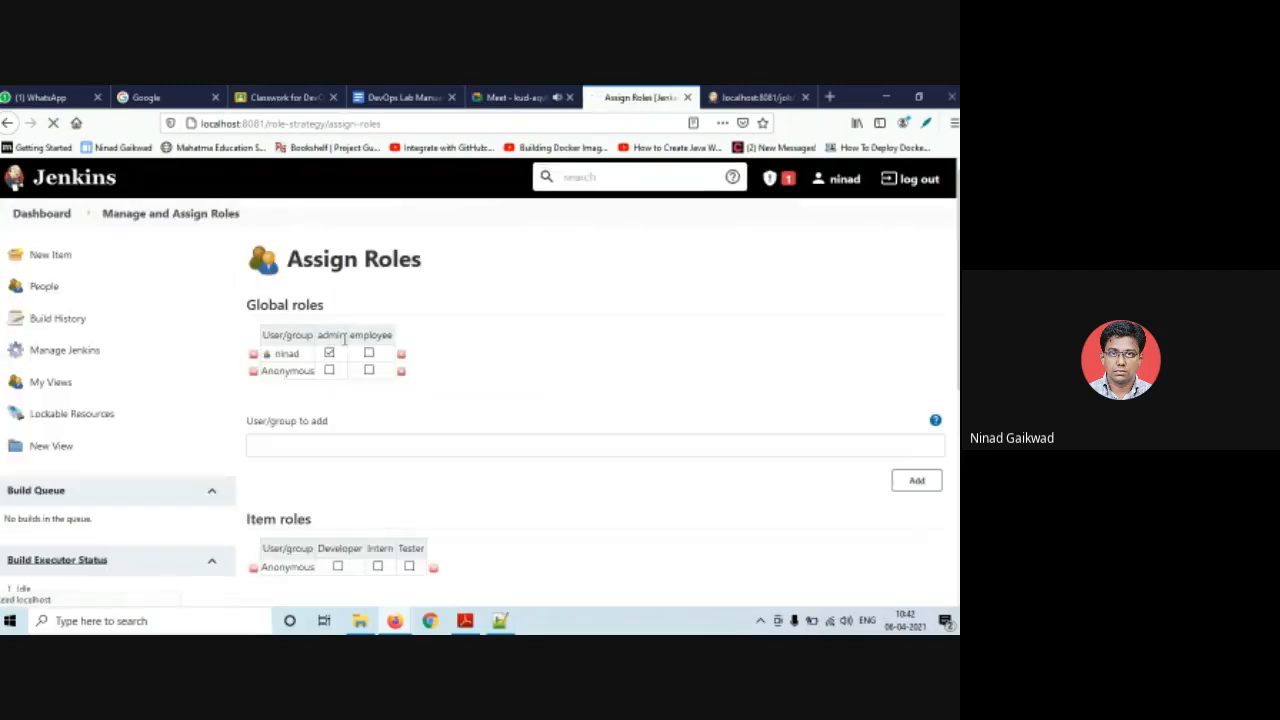
scroll(363, 394, "down", 1)
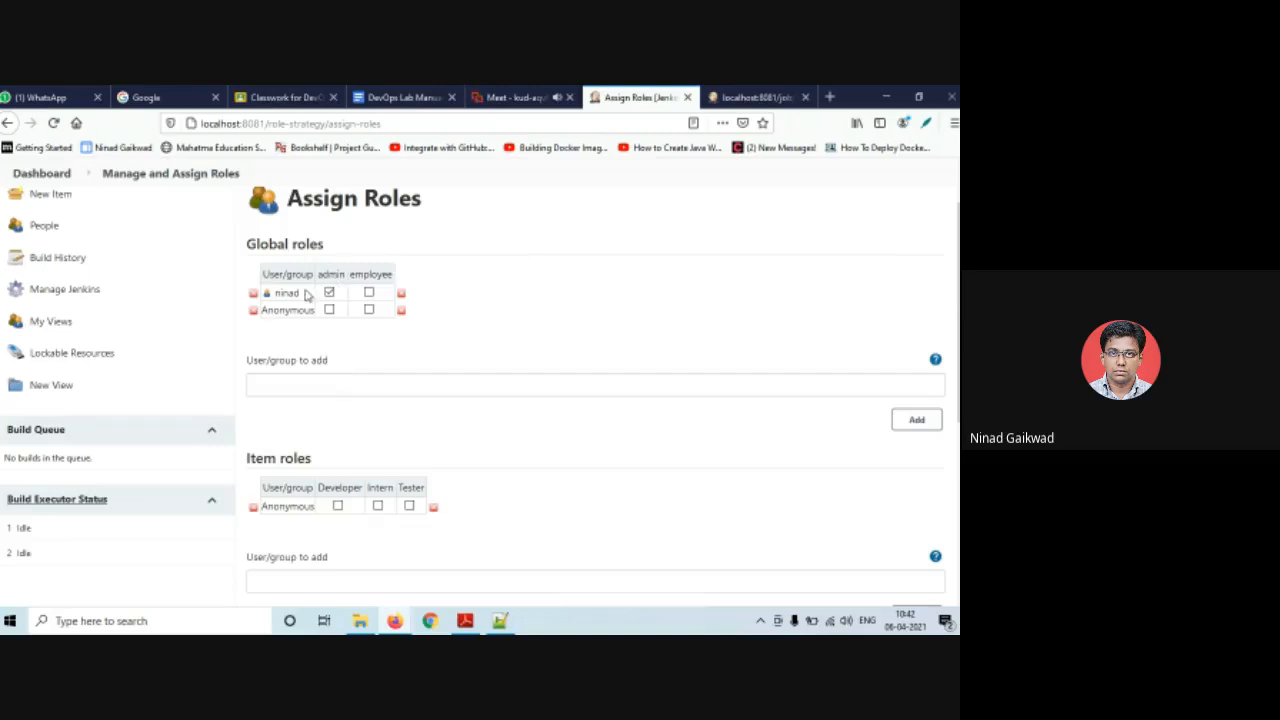
left_click(323, 383)
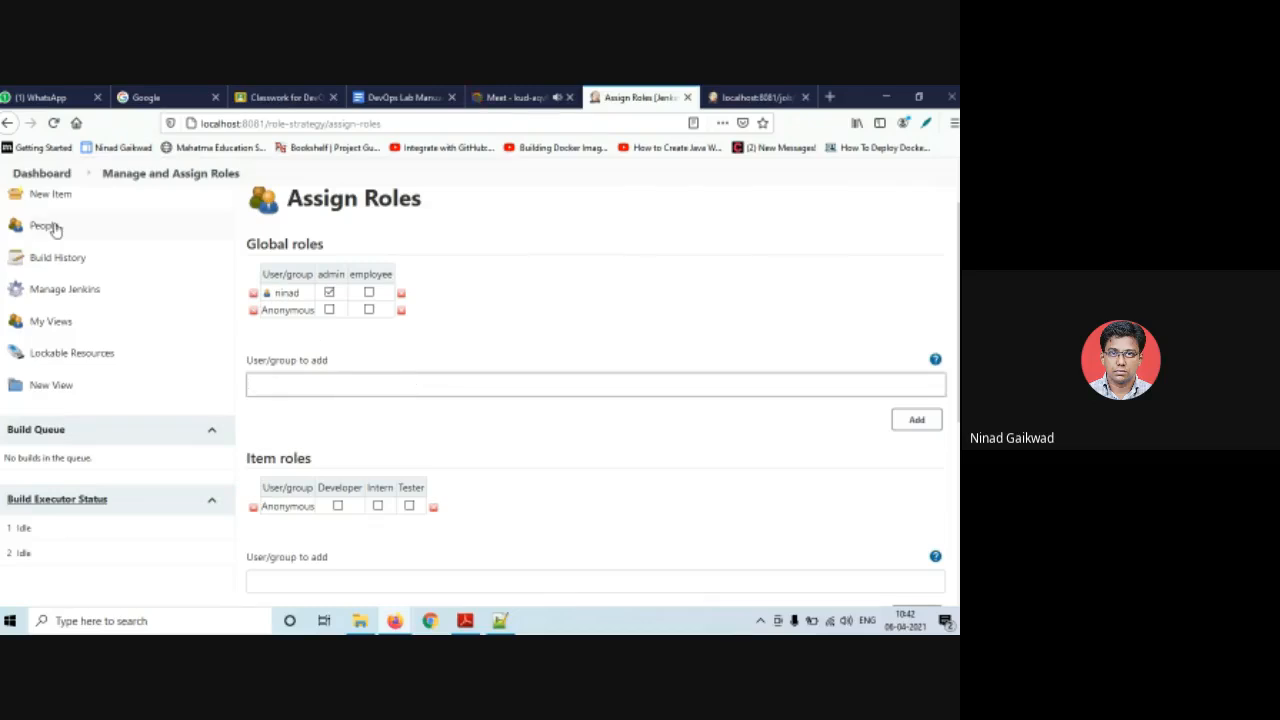
scroll(79, 303, "up", 1)
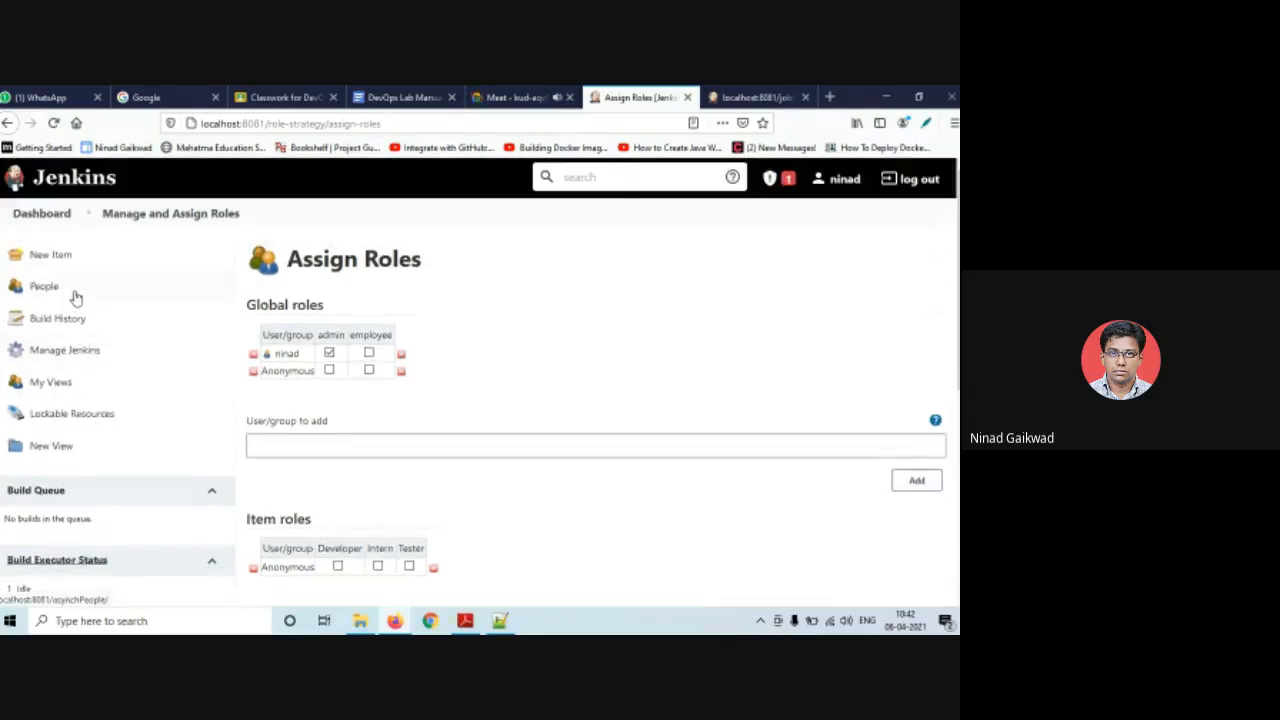
left_click(75, 294)
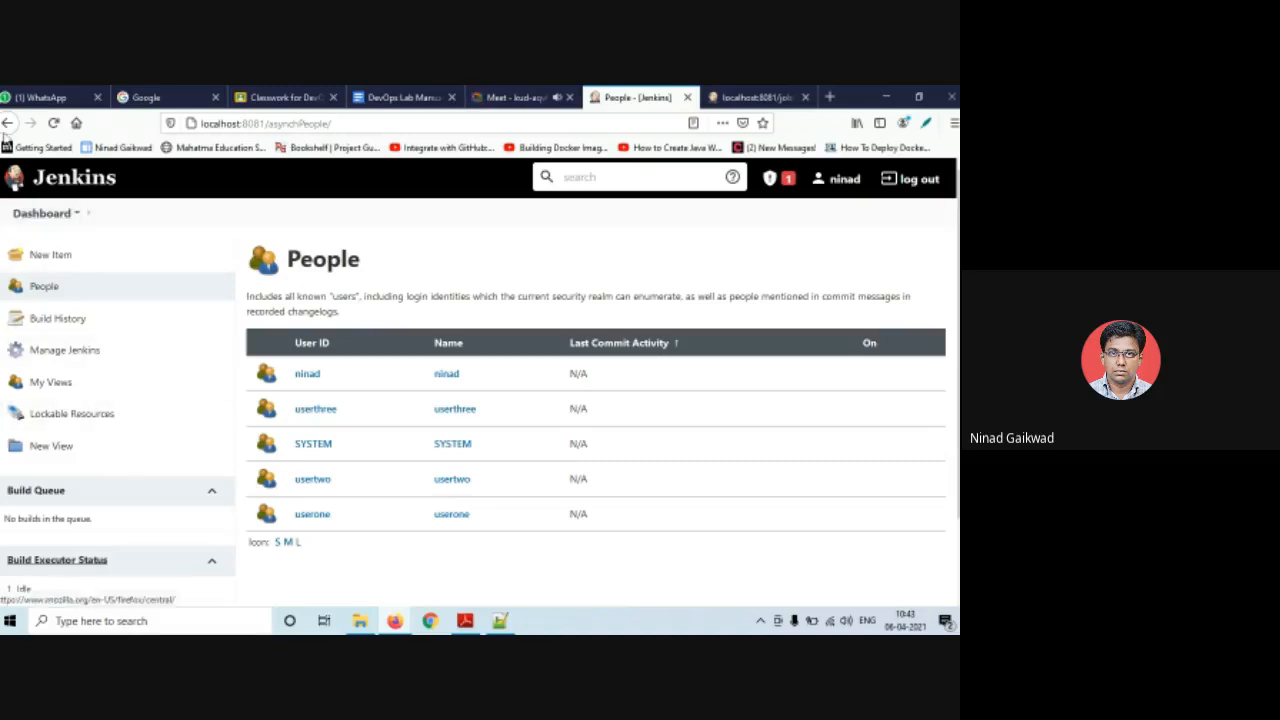
left_click(7, 122)
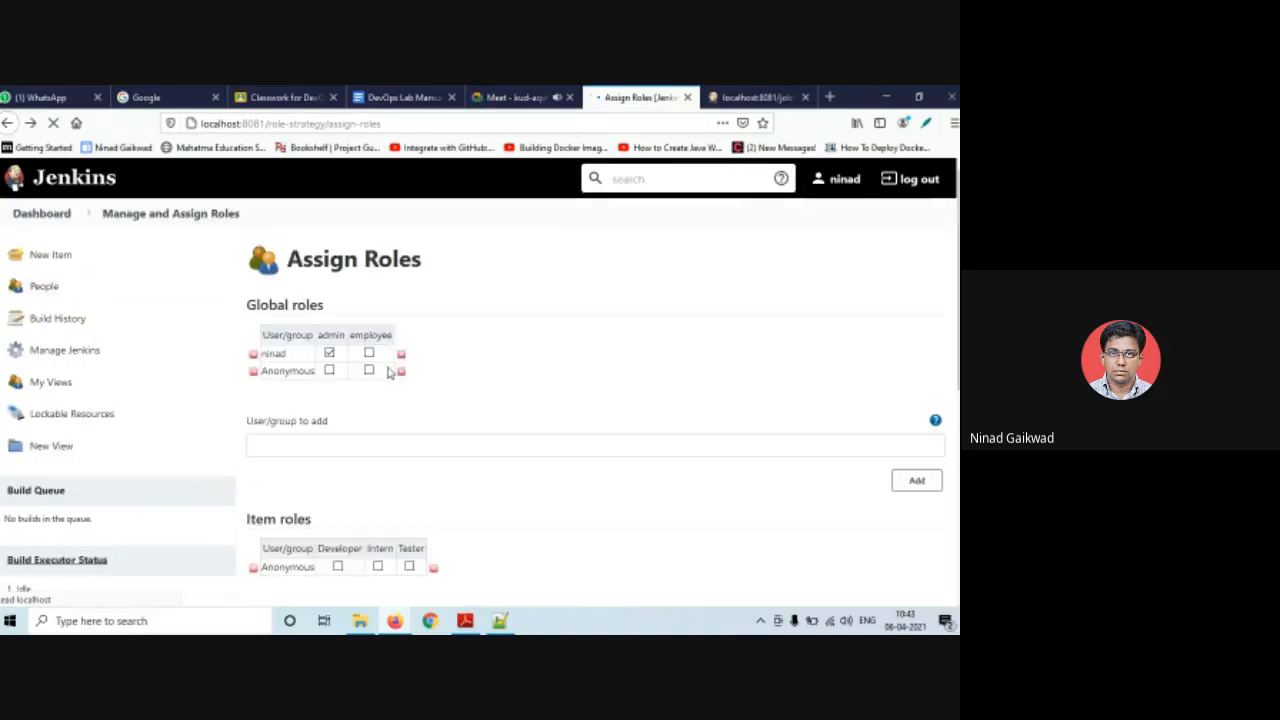
- Add userone, usertwo and userthree to the Global roles table
left_click(360, 440)
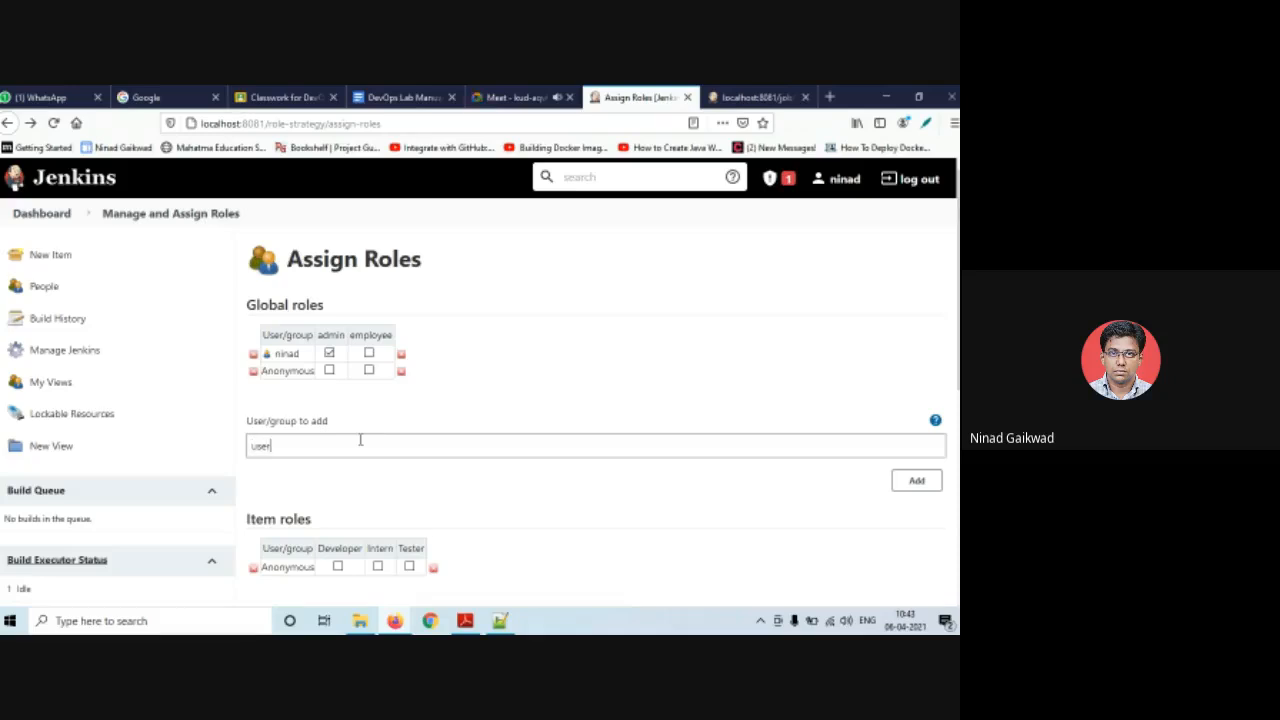
type("userone")
left_click(918, 482)
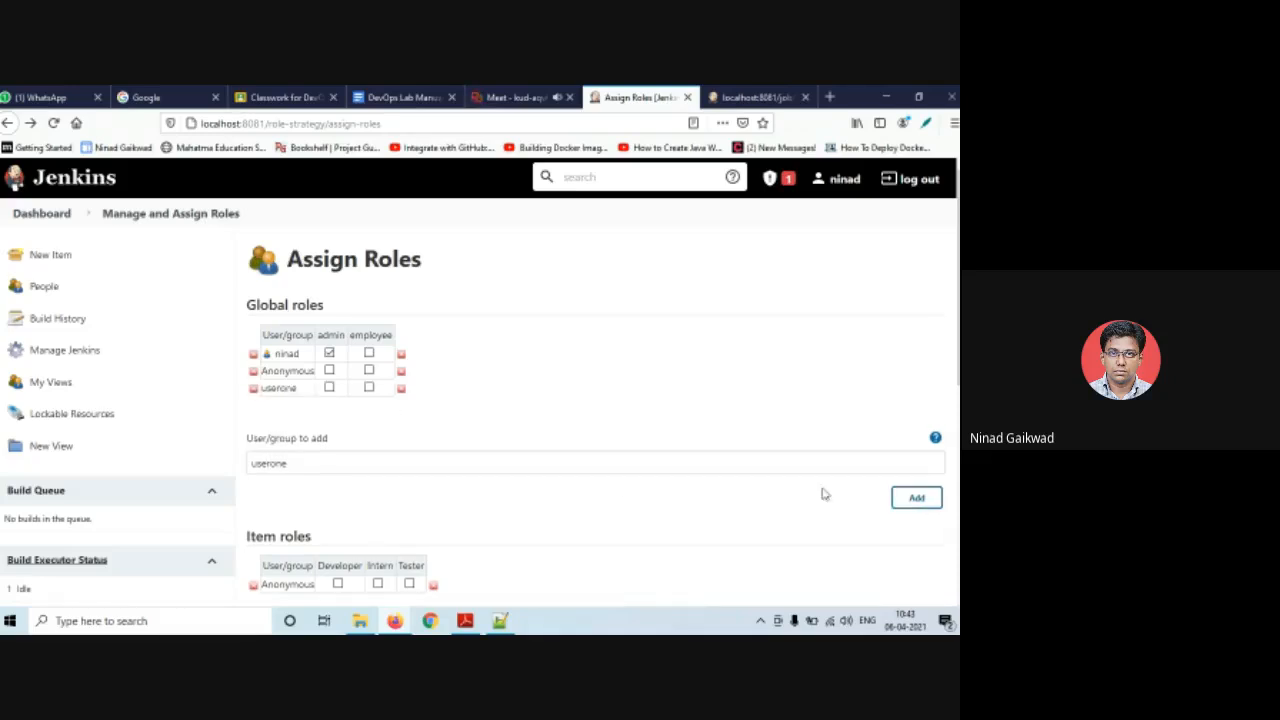
left_click(452, 467)
key("BackSpace")
key("BackSpace")
key("BackSpace")
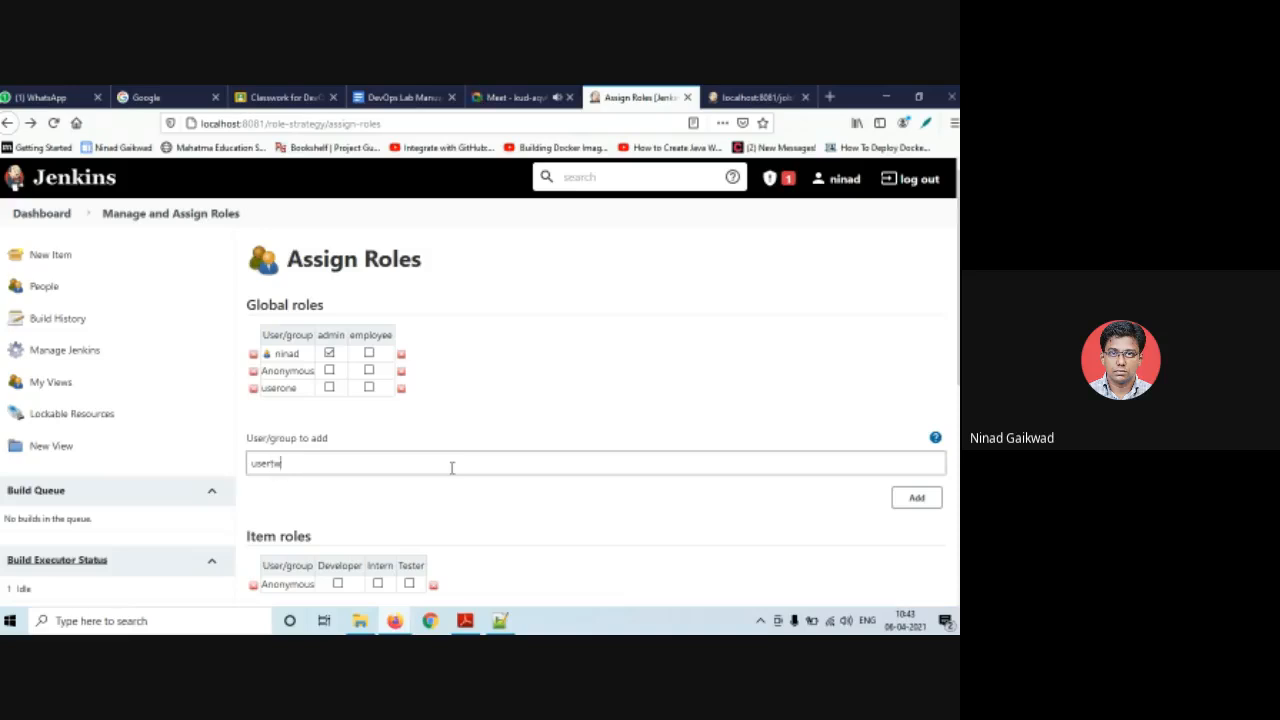
left_click(916, 500)
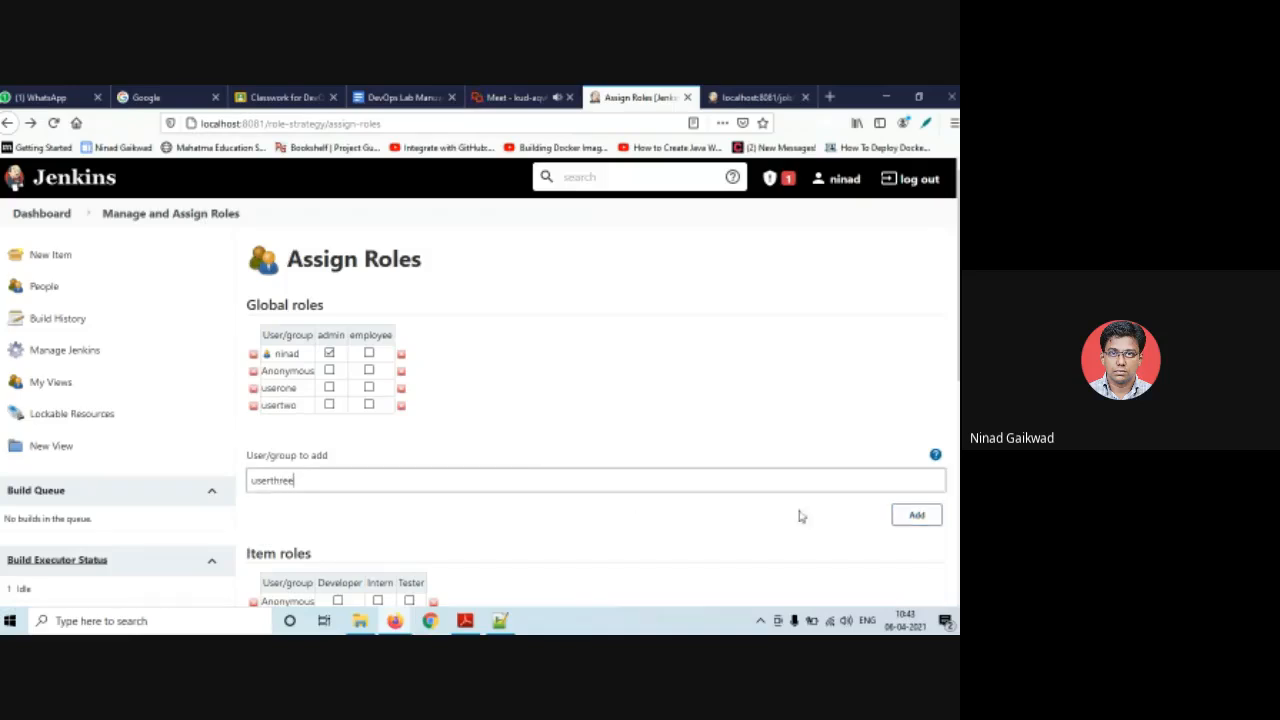
left_click(918, 515)
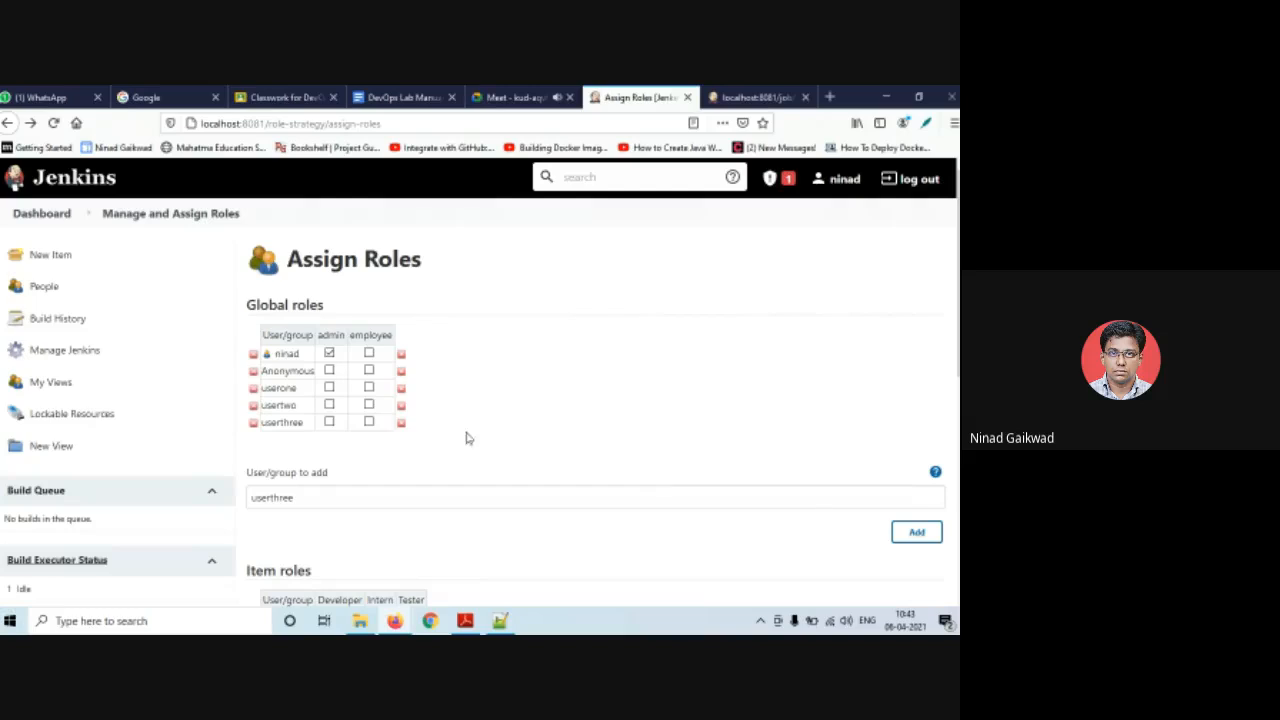
- Tick the employee global role for the added users
left_click(369, 388)
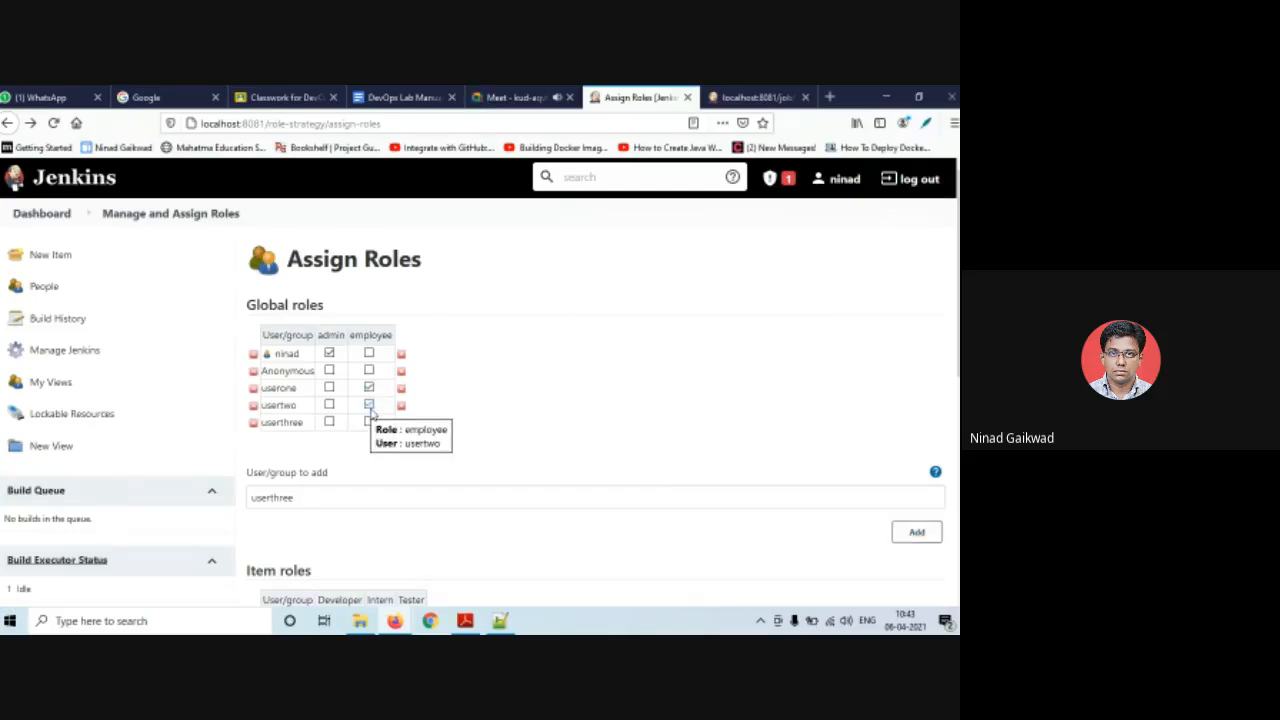
left_click(369, 422)
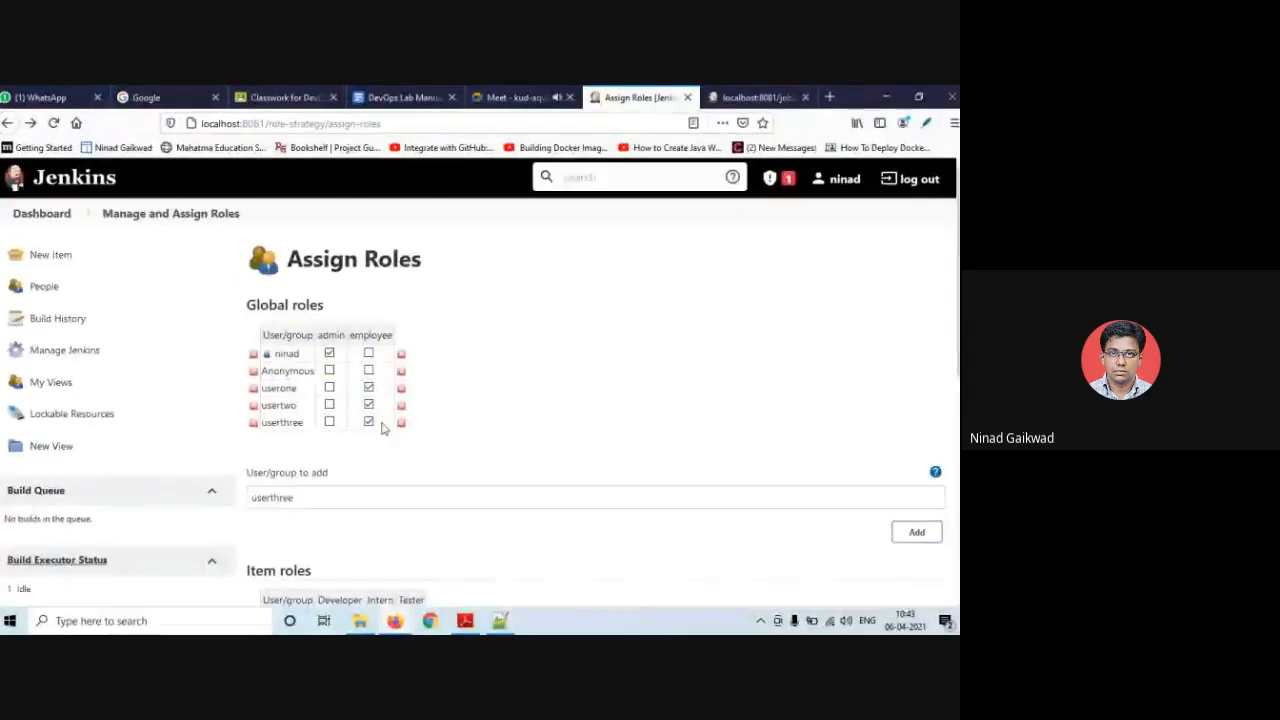
scroll(376, 460, "down", 3)
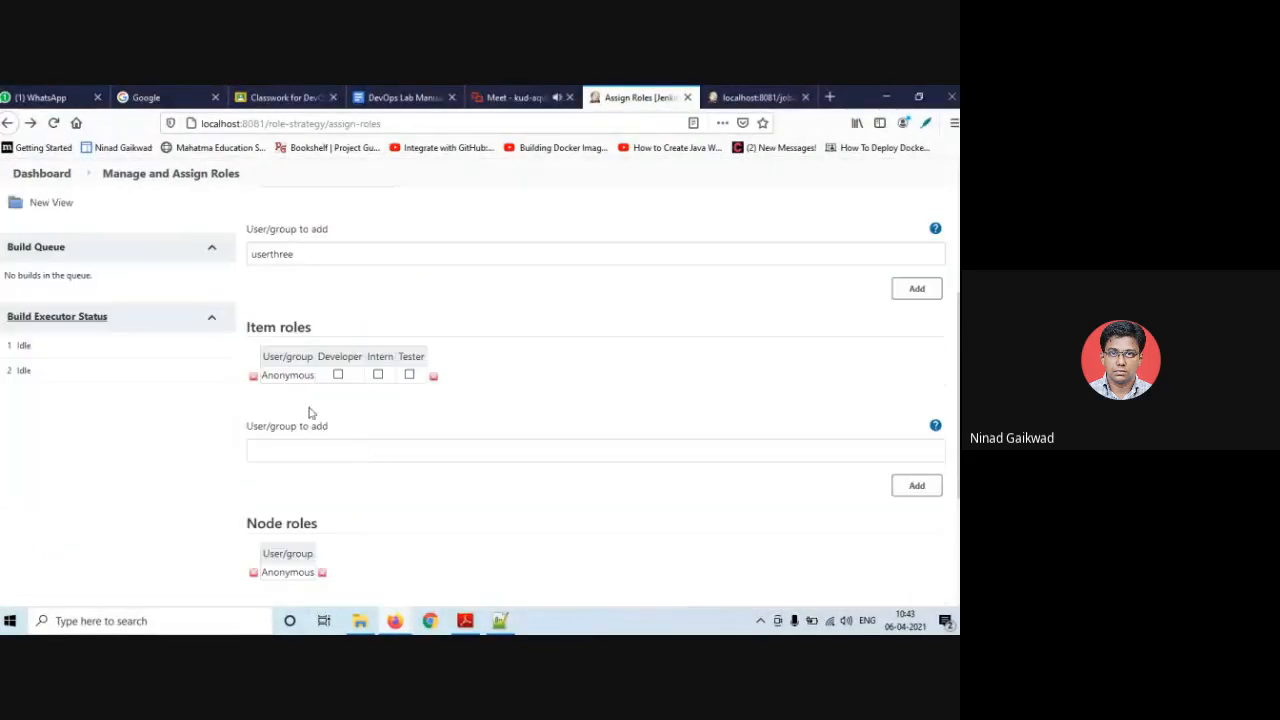
- Add userone, usertwo and userthree to the Item roles table
left_click(368, 453)
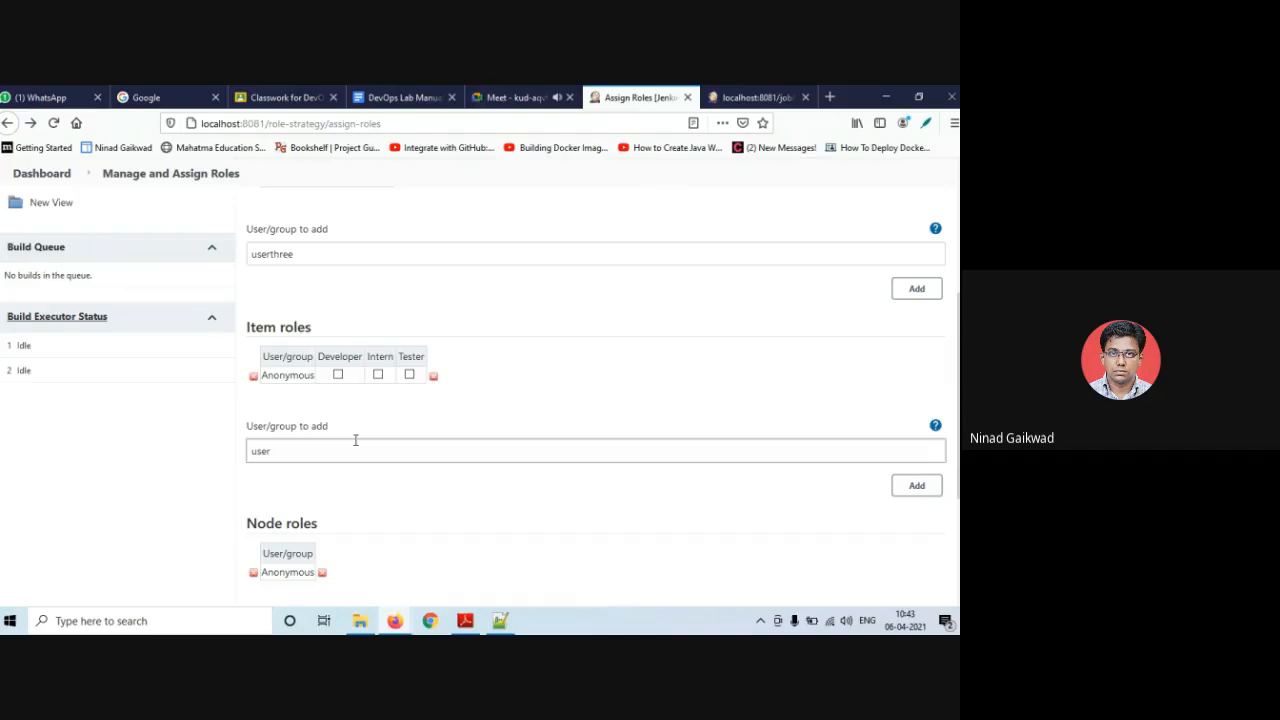
left_click(922, 489)
left_click(576, 467)
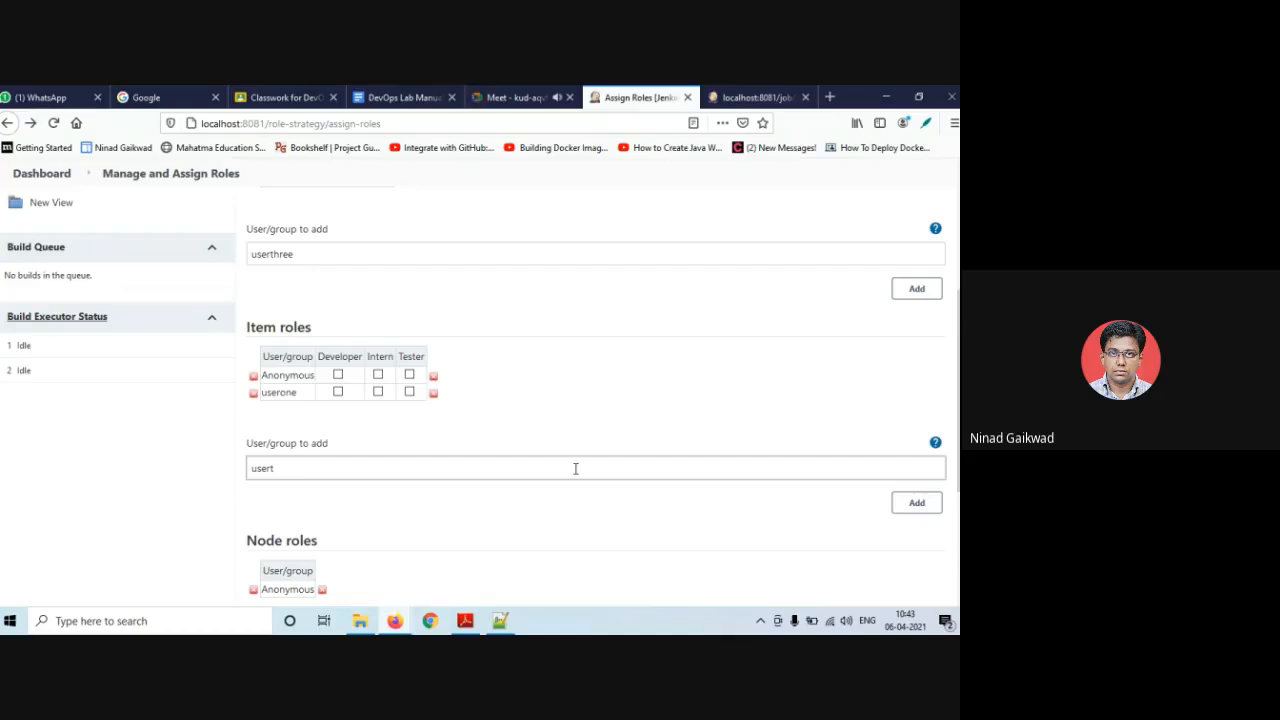
left_click(931, 502)
left_click(583, 491)
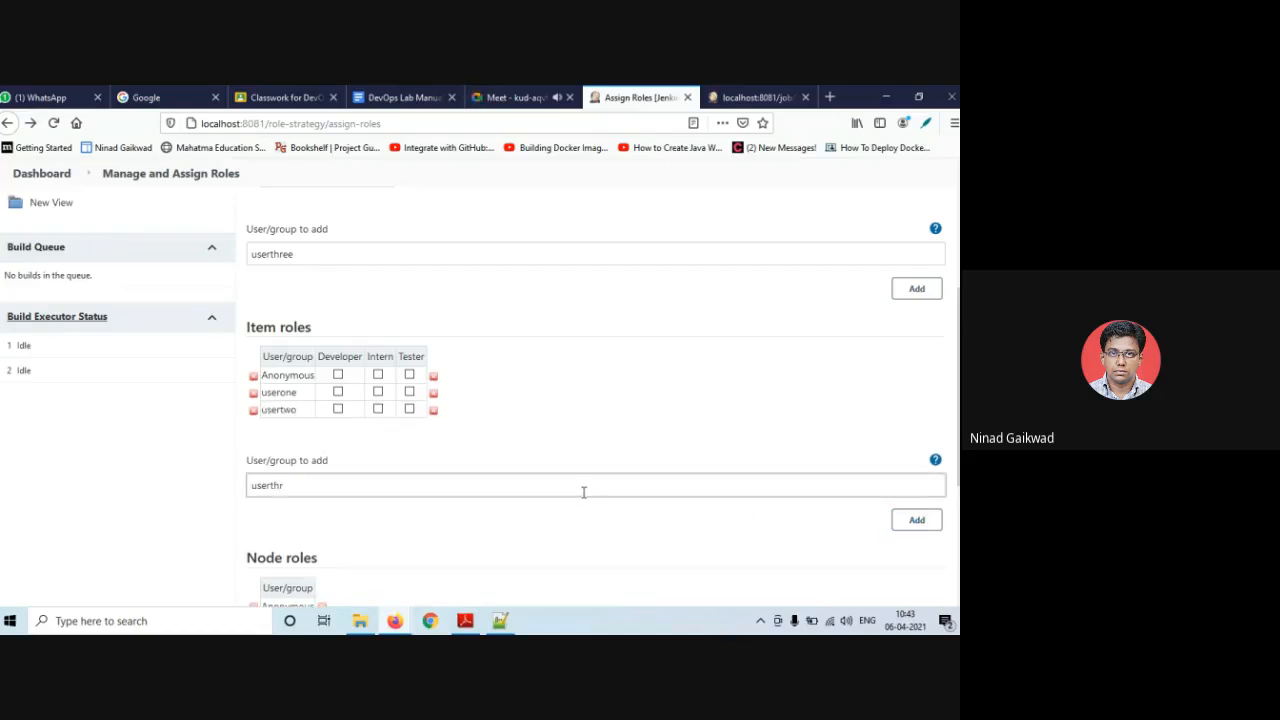
left_click(918, 522)
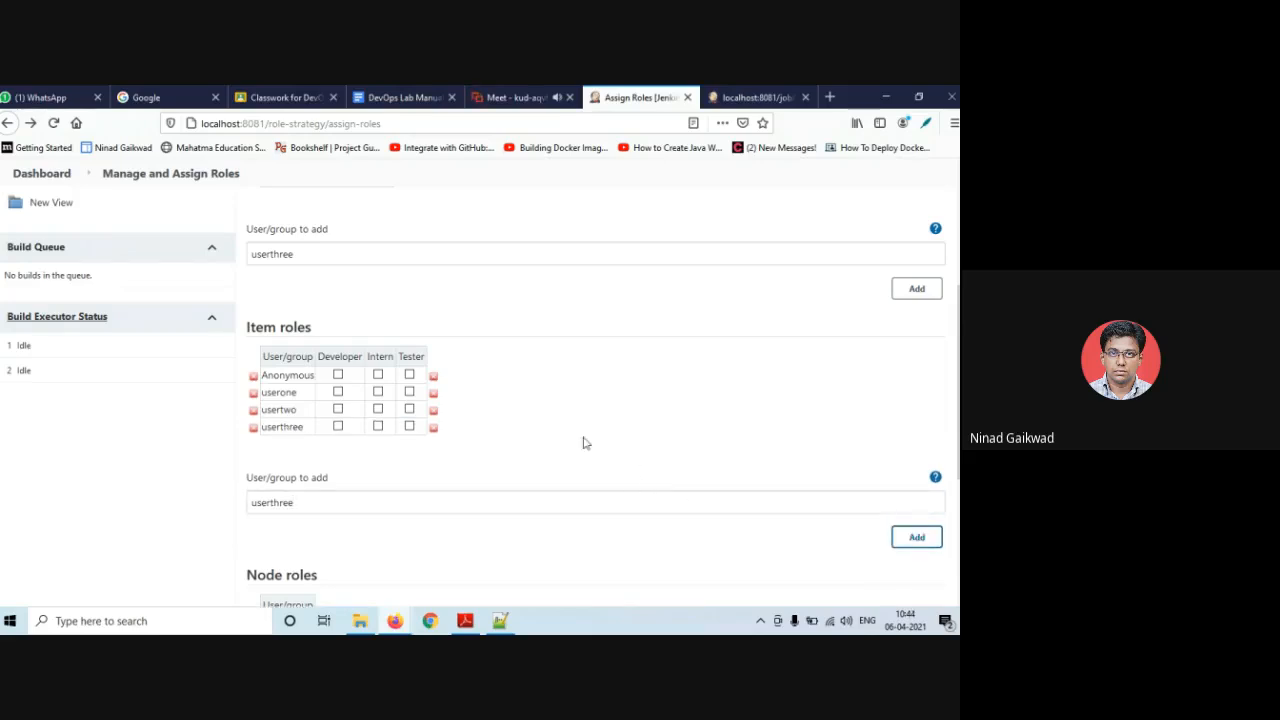
- Give userone the Developer item role and save the user-role assignments
left_click(338, 392)
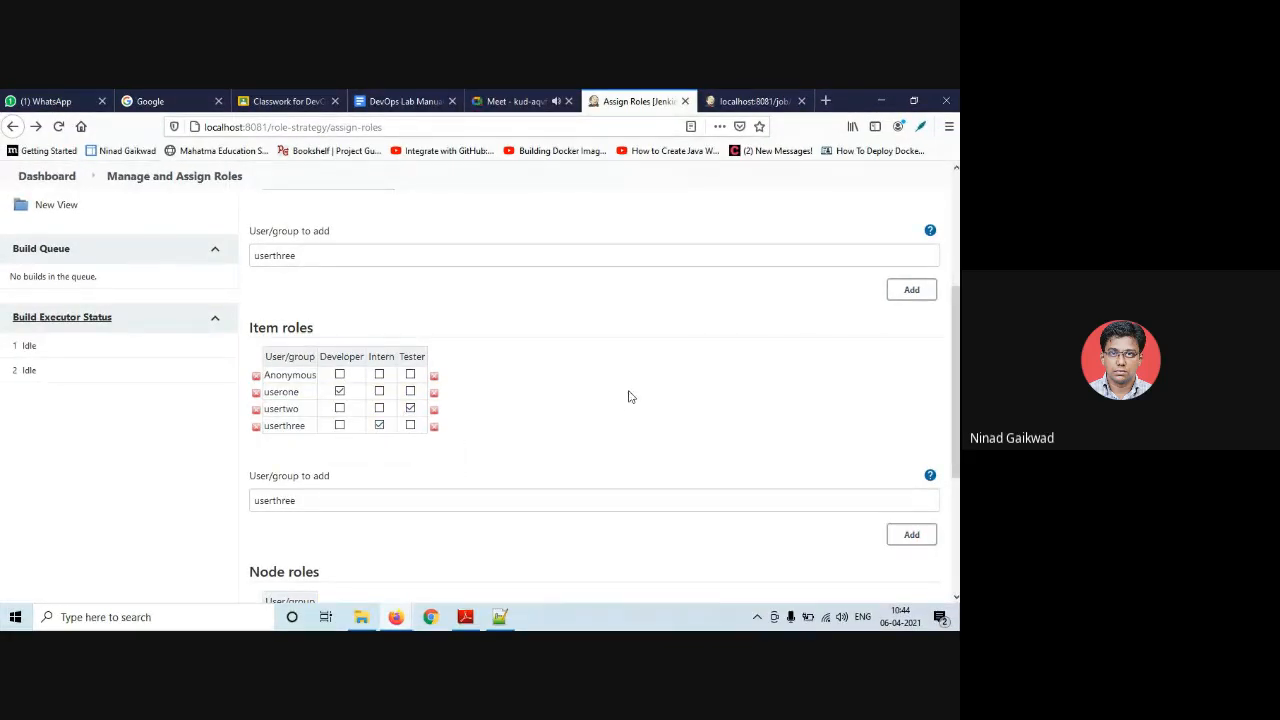
scroll(628, 397, "down", 2)
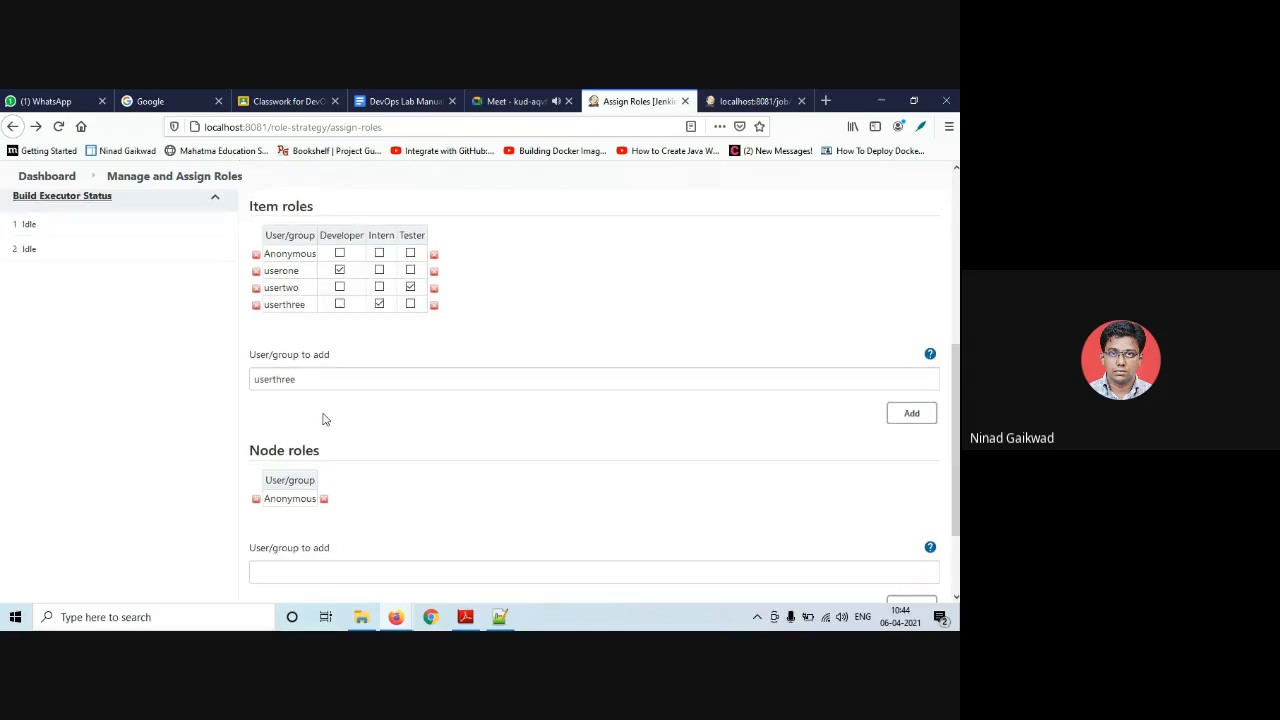
scroll(323, 417, "down", 2)
left_click(284, 533)
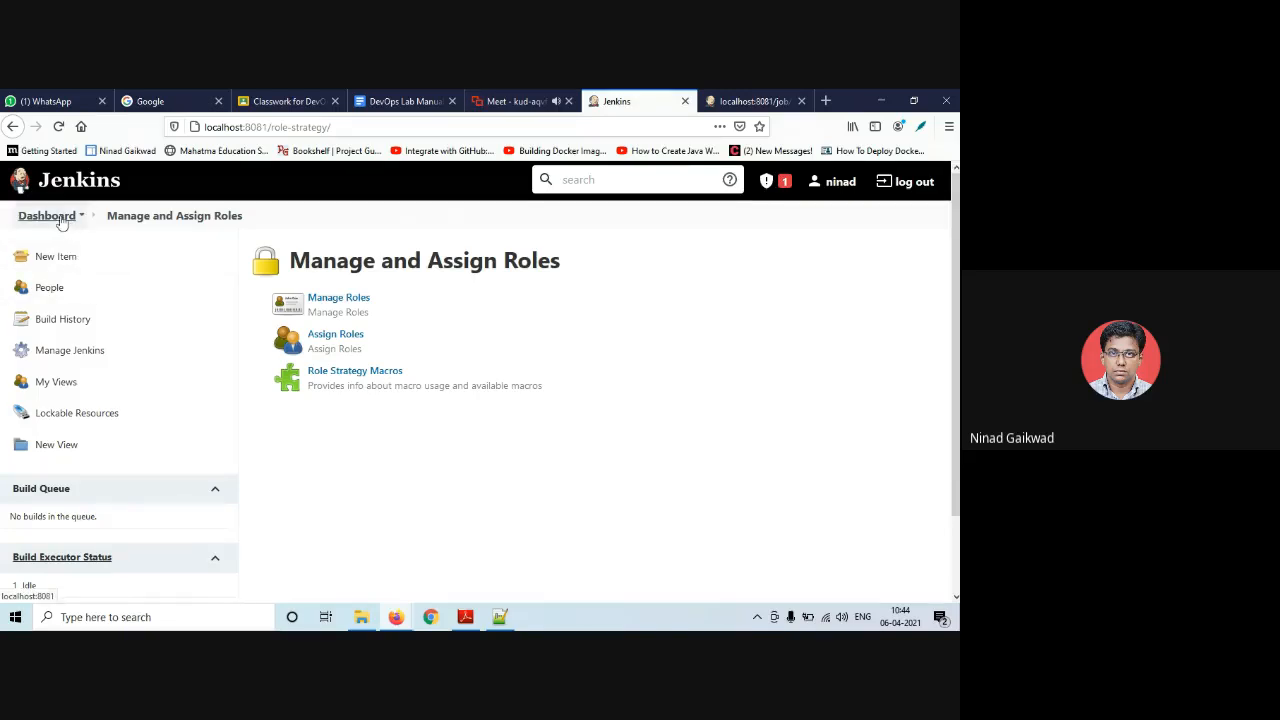
- Return to the dashboard and inspect the HelloHomeMsg job's action list
left_click(47, 216)
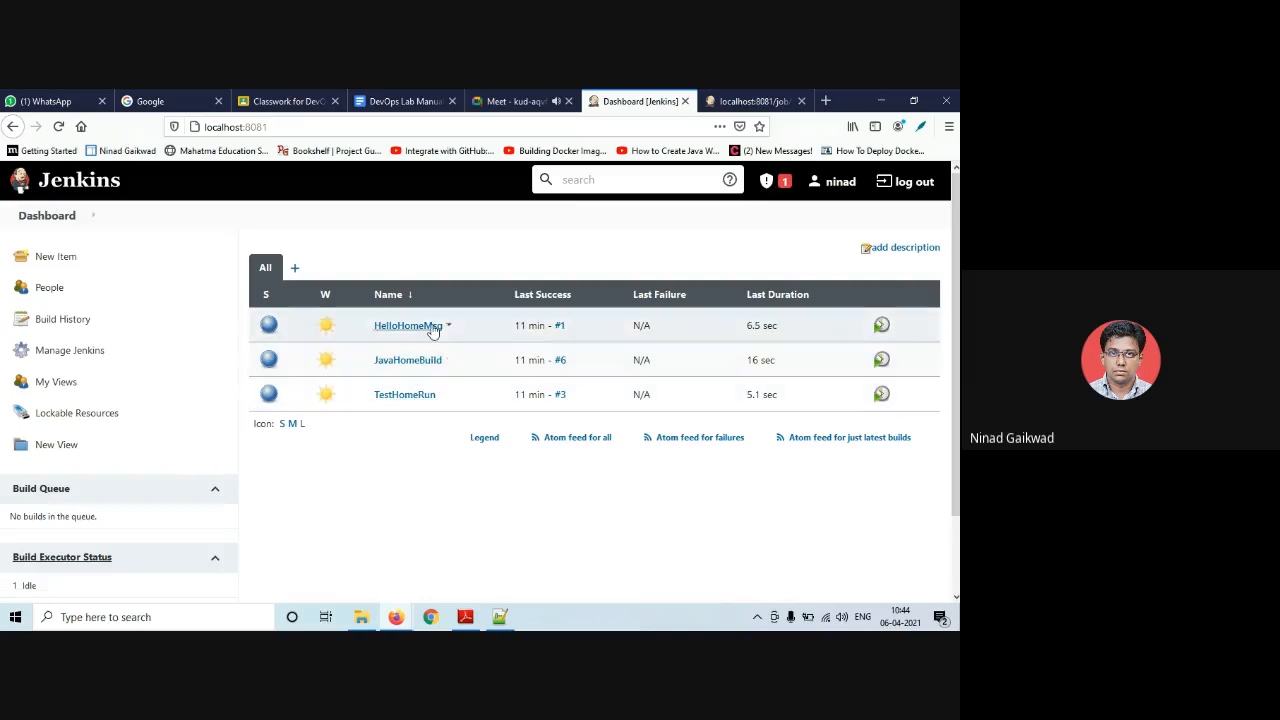
left_click(448, 328)
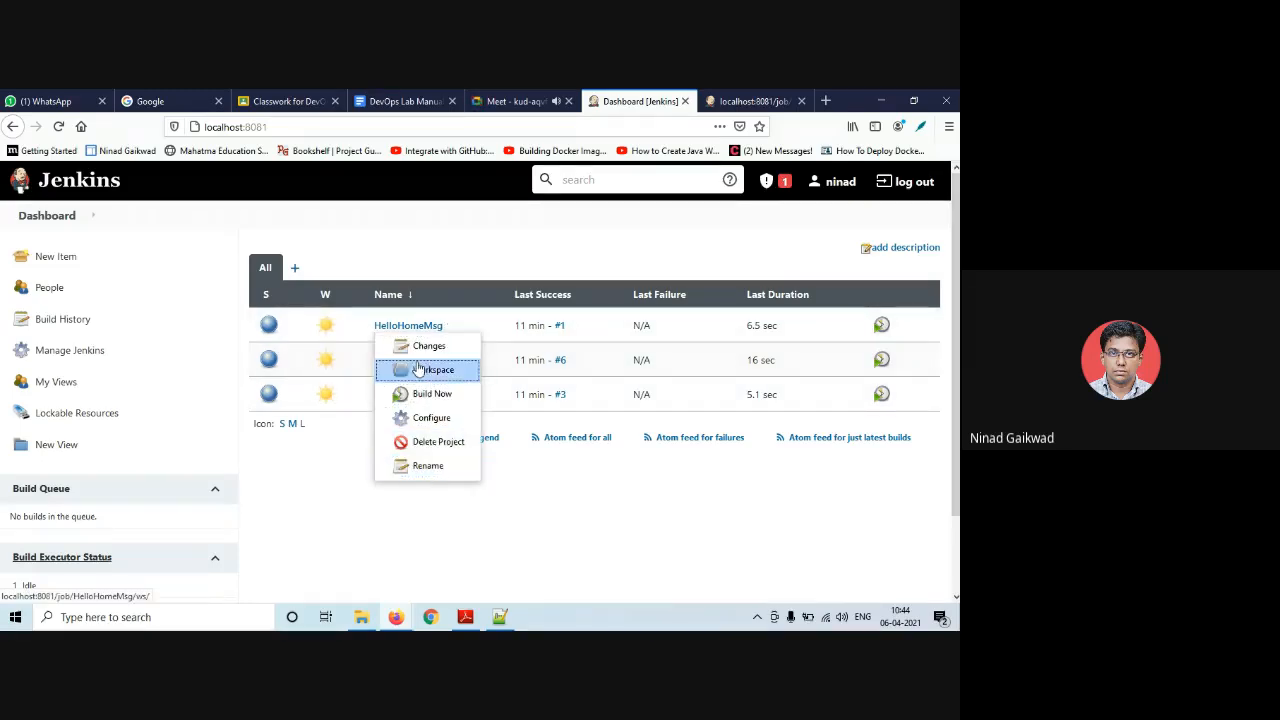
left_click(406, 515)
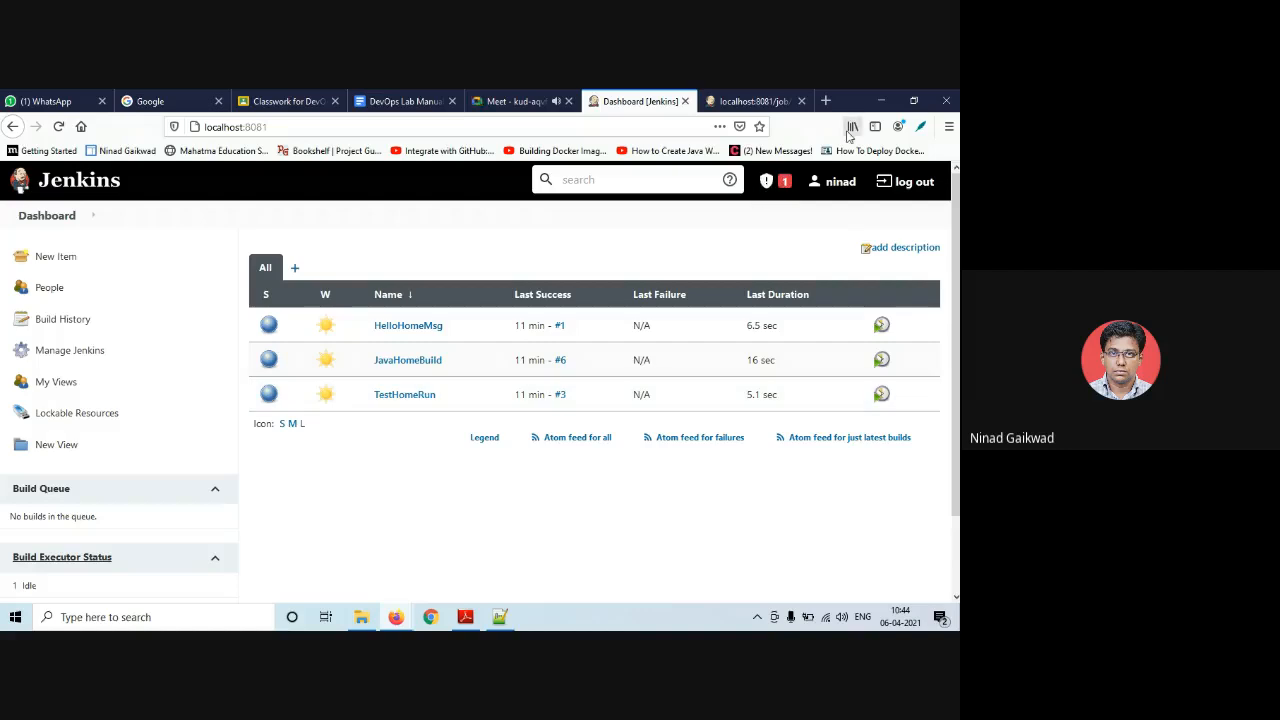
- Log out, sign back in as the administrator, and open Manage Jenkins
left_click(908, 181)
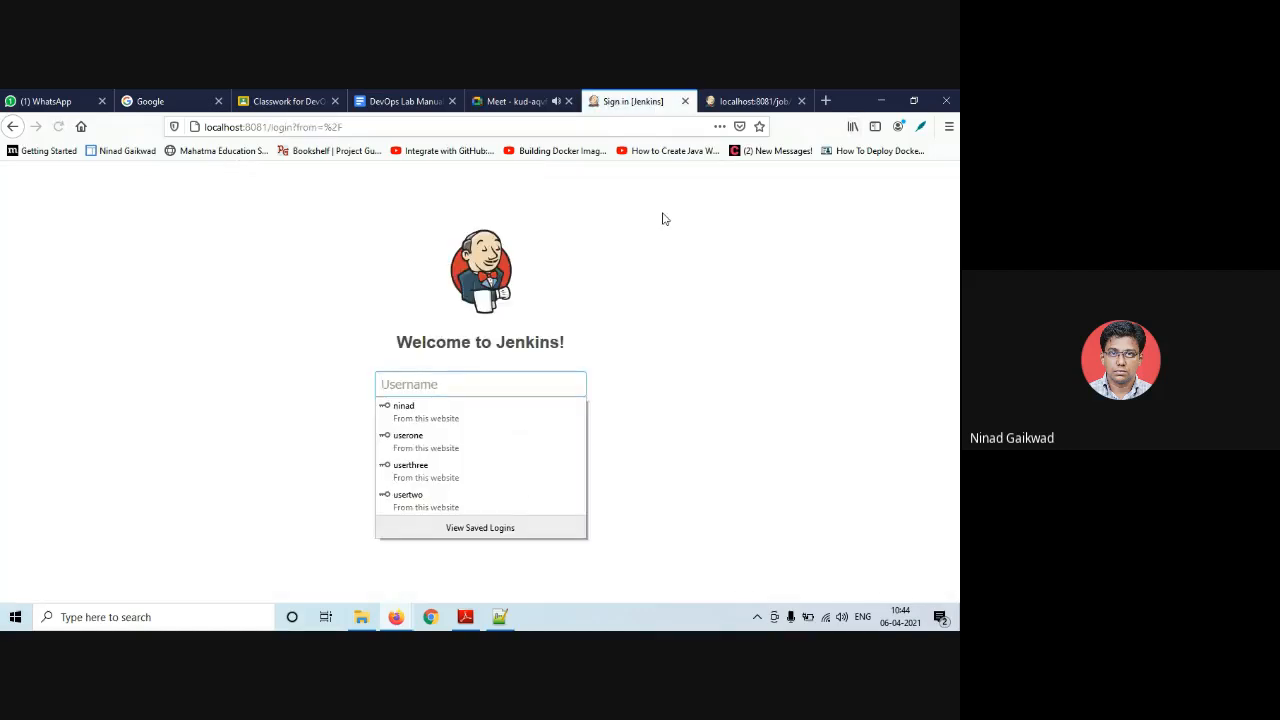
left_click(477, 427)
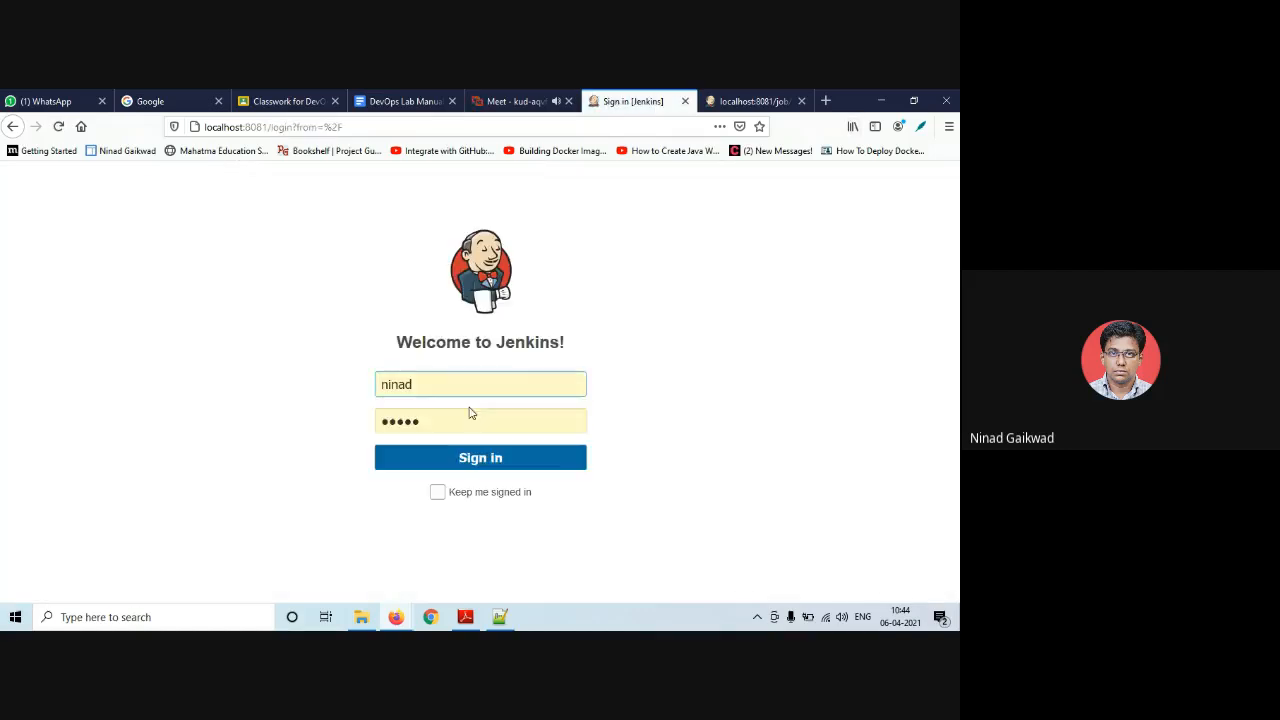
left_click(480, 462)
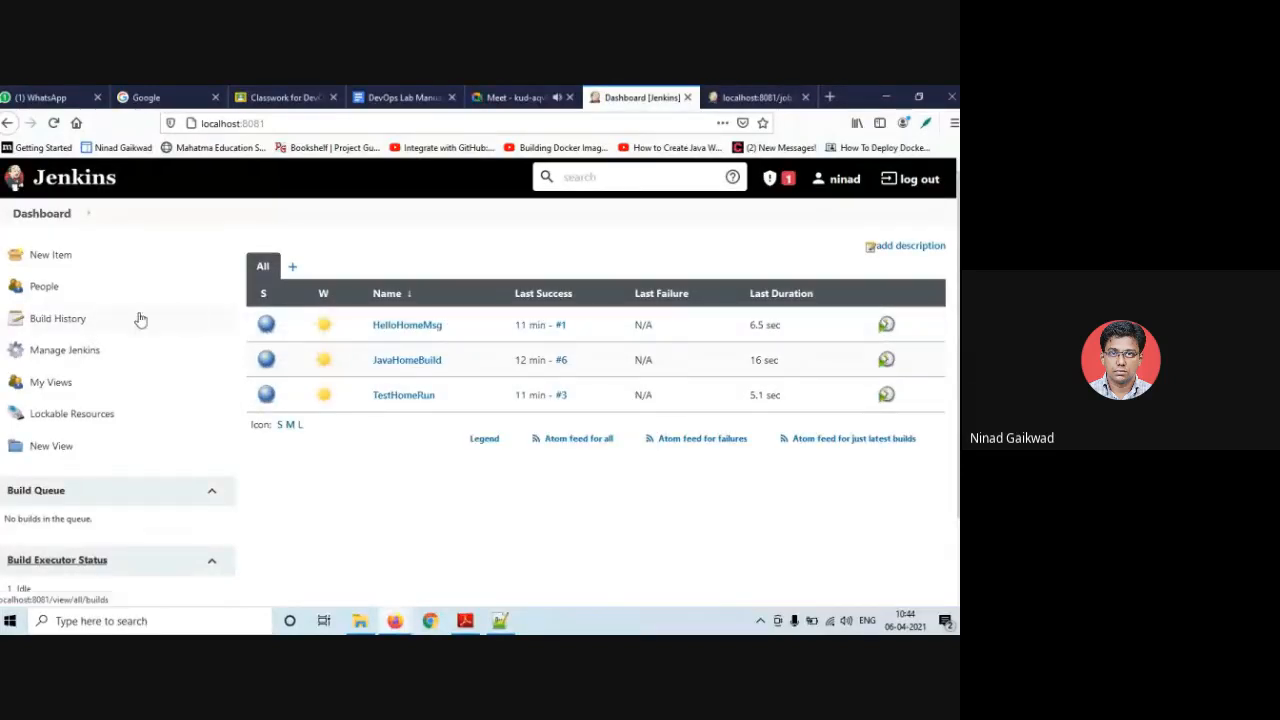
left_click(86, 363)
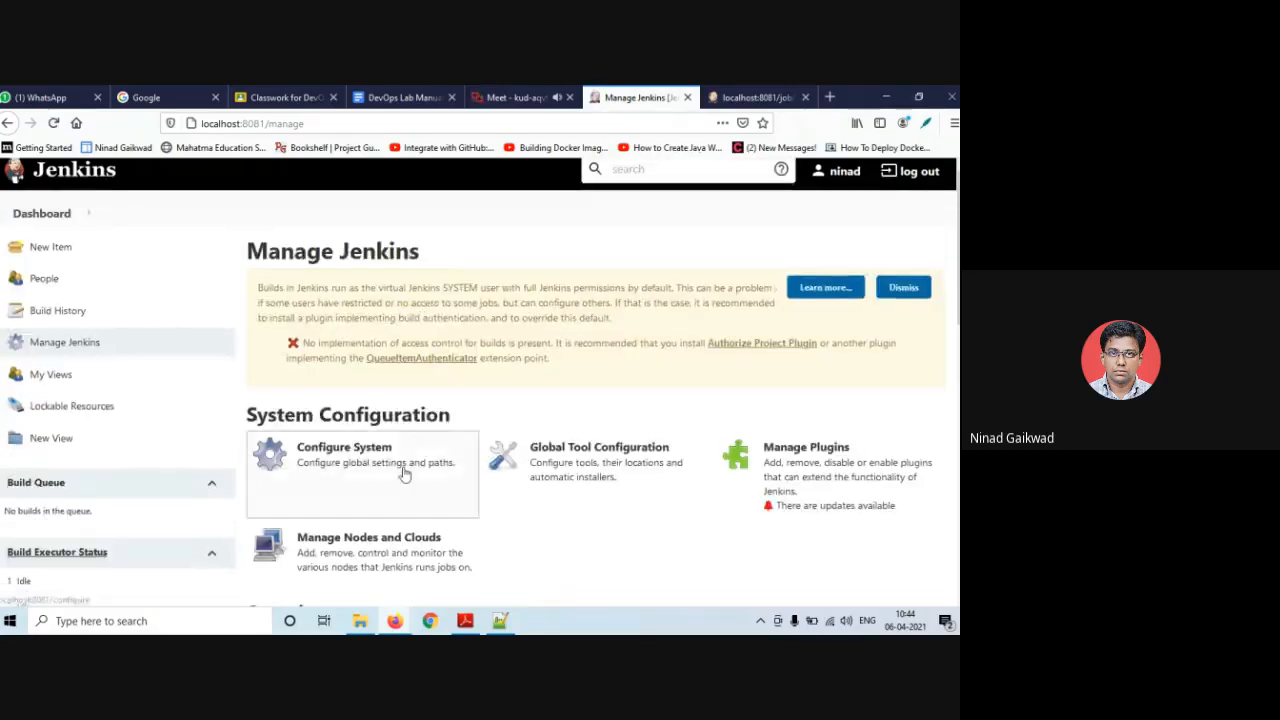
scroll(330, 422, "down", 5)
- Open Manage Roles under Manage and Assign Roles
left_click(318, 358)
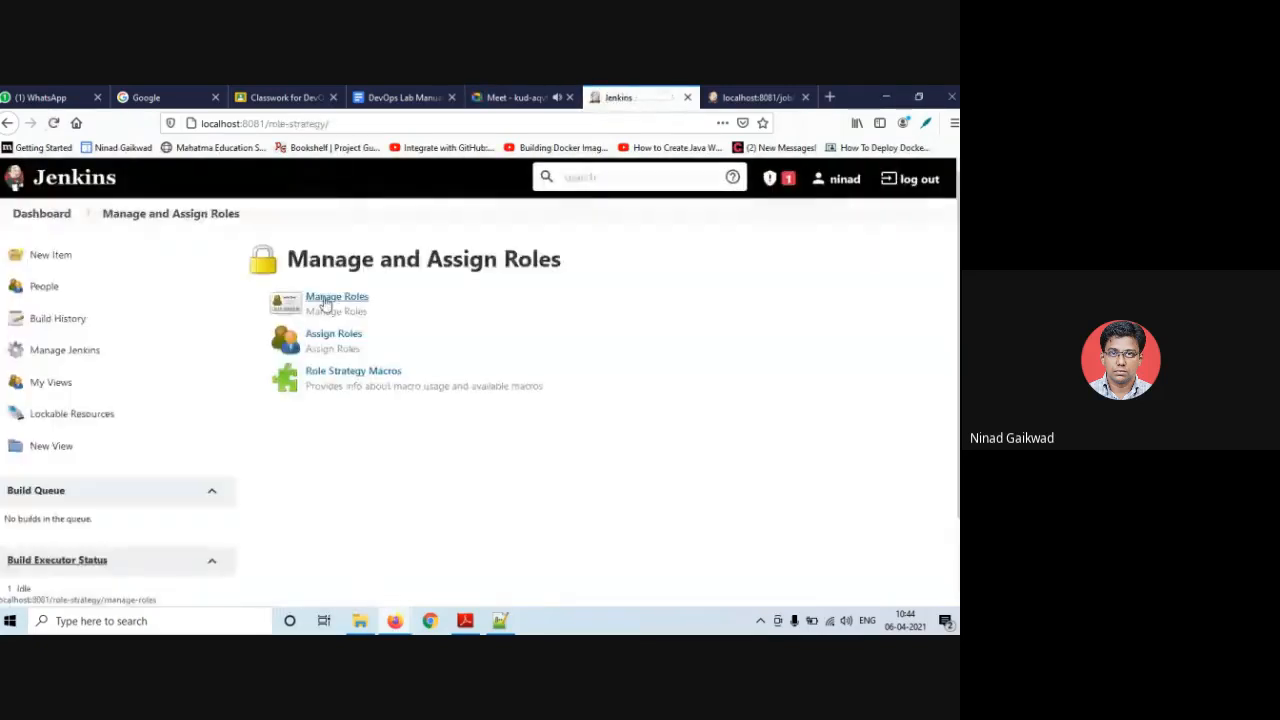
left_click(325, 300)
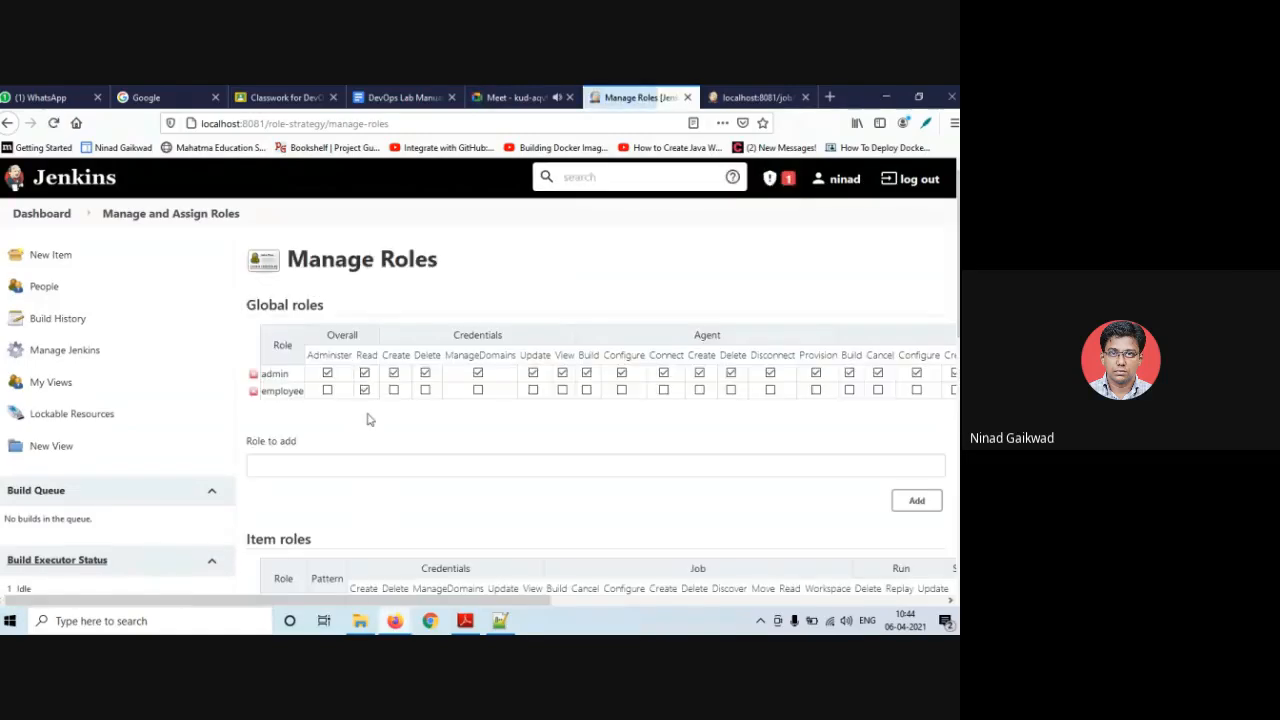
scroll(370, 420, "down", 2)
scroll(369, 421, "up", 2)
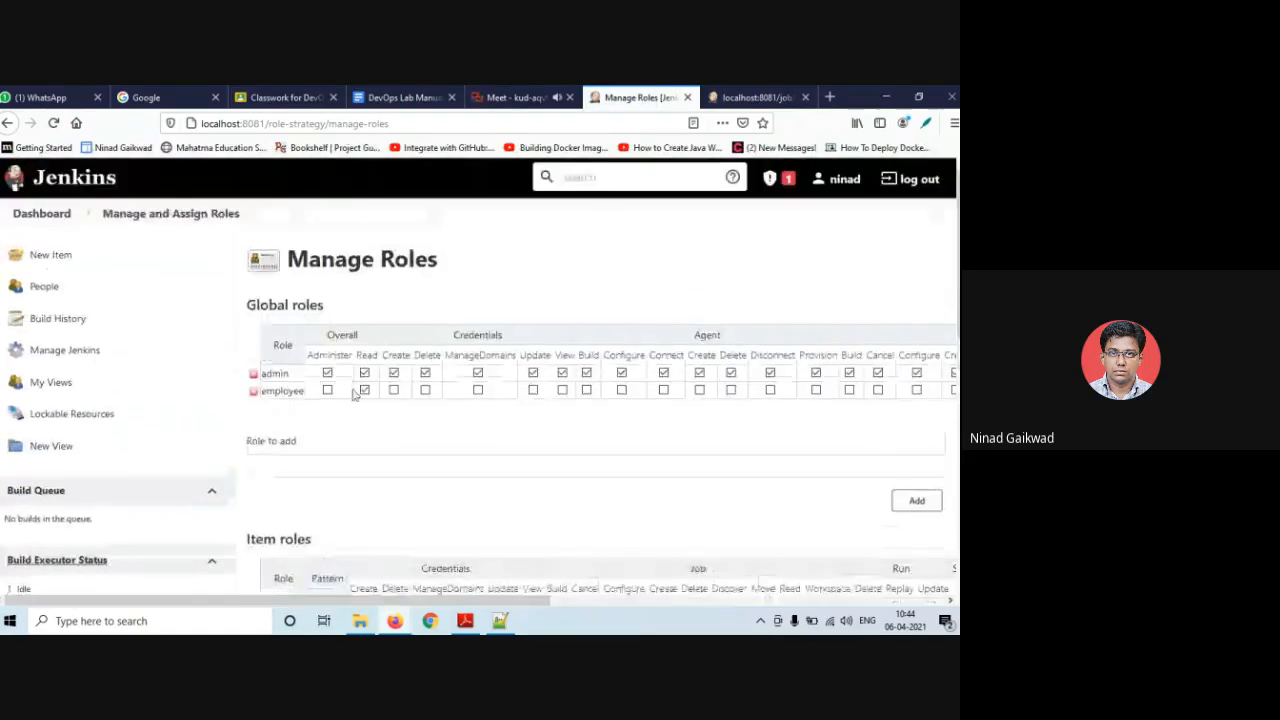
scroll(367, 404, "down", 1)
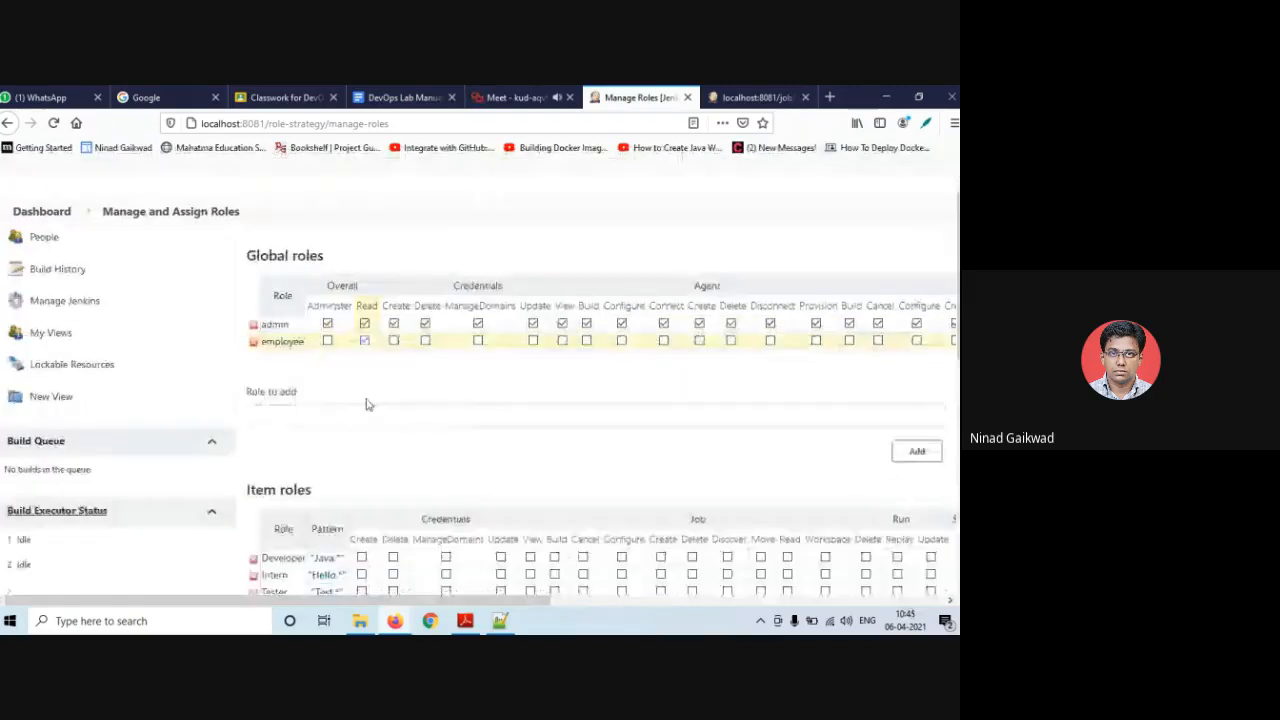
scroll(367, 404, "down", 3)
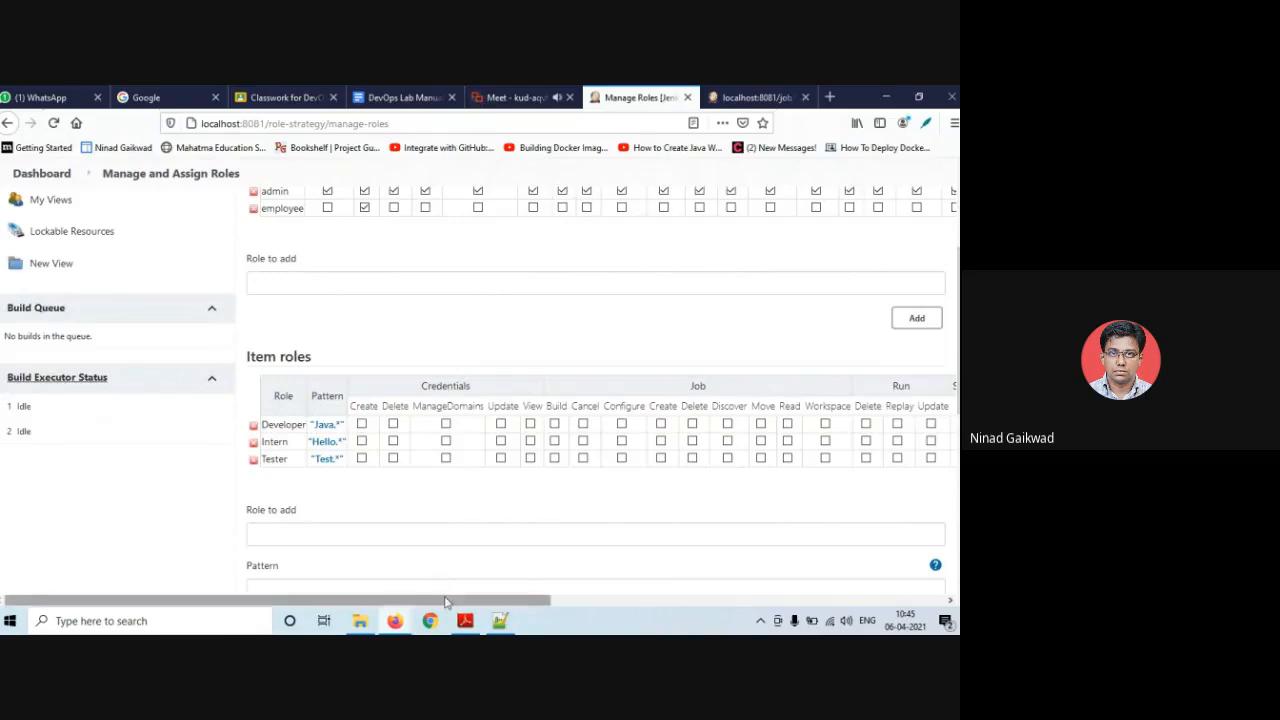
- Grant Job Read to the Developer, Tester and Intern item roles and save
left_click_drag(448, 603, 599, 599)
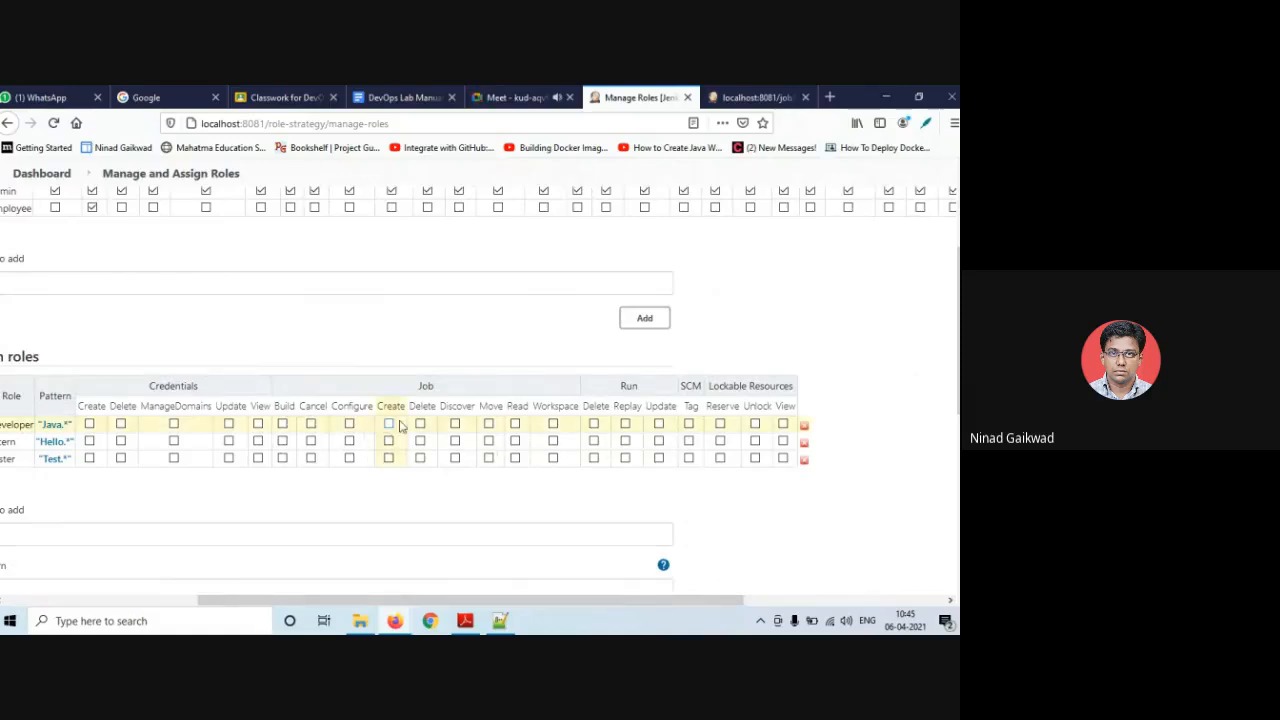
left_click(515, 423)
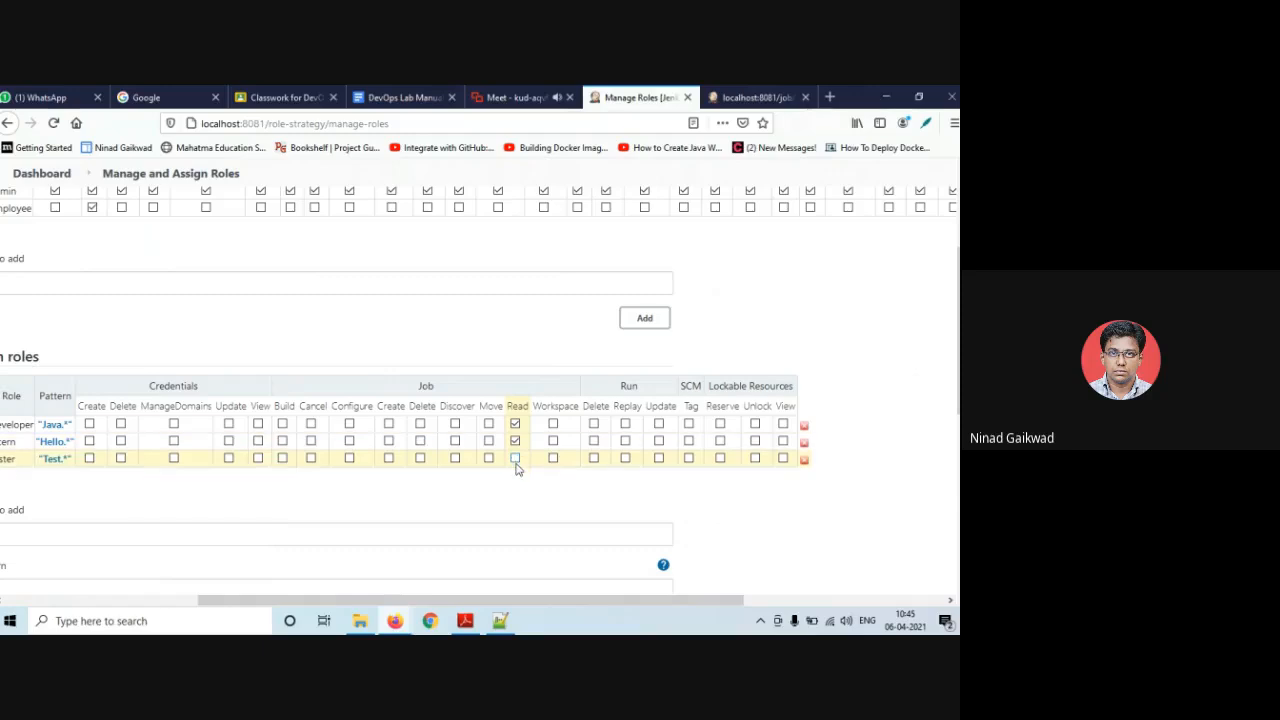
left_click(515, 458)
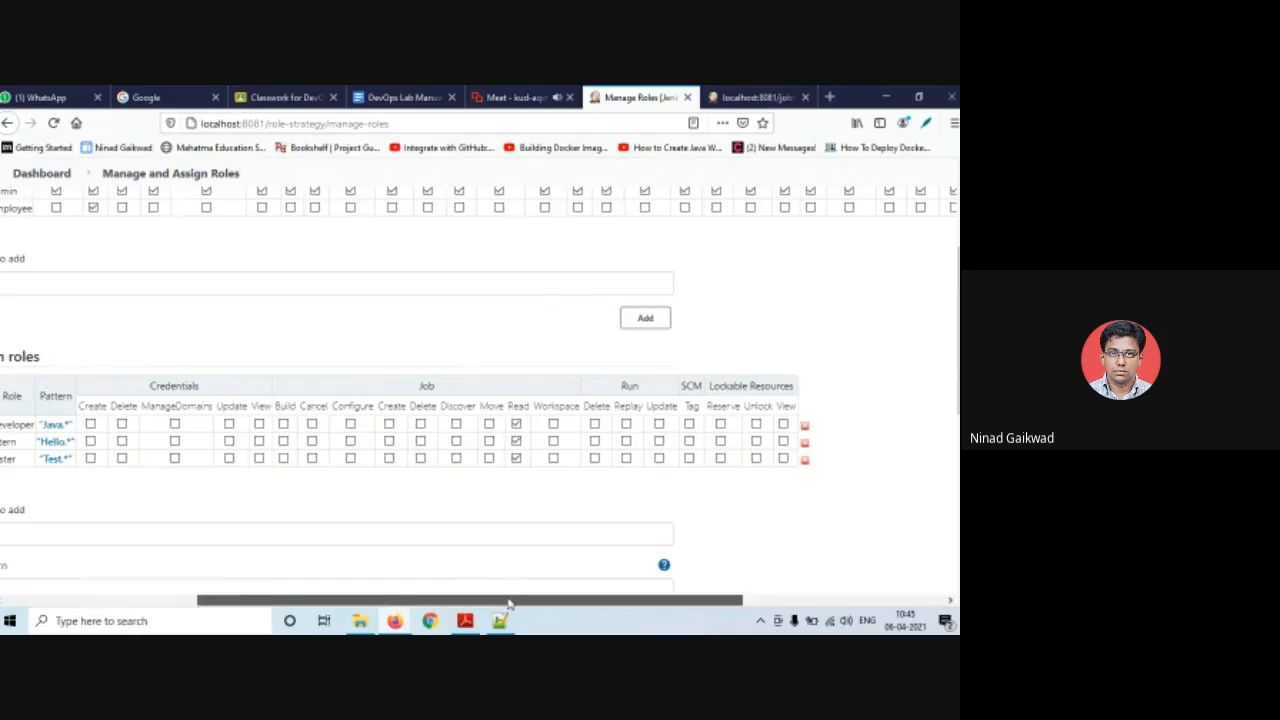
left_click_drag(508, 603, 323, 603)
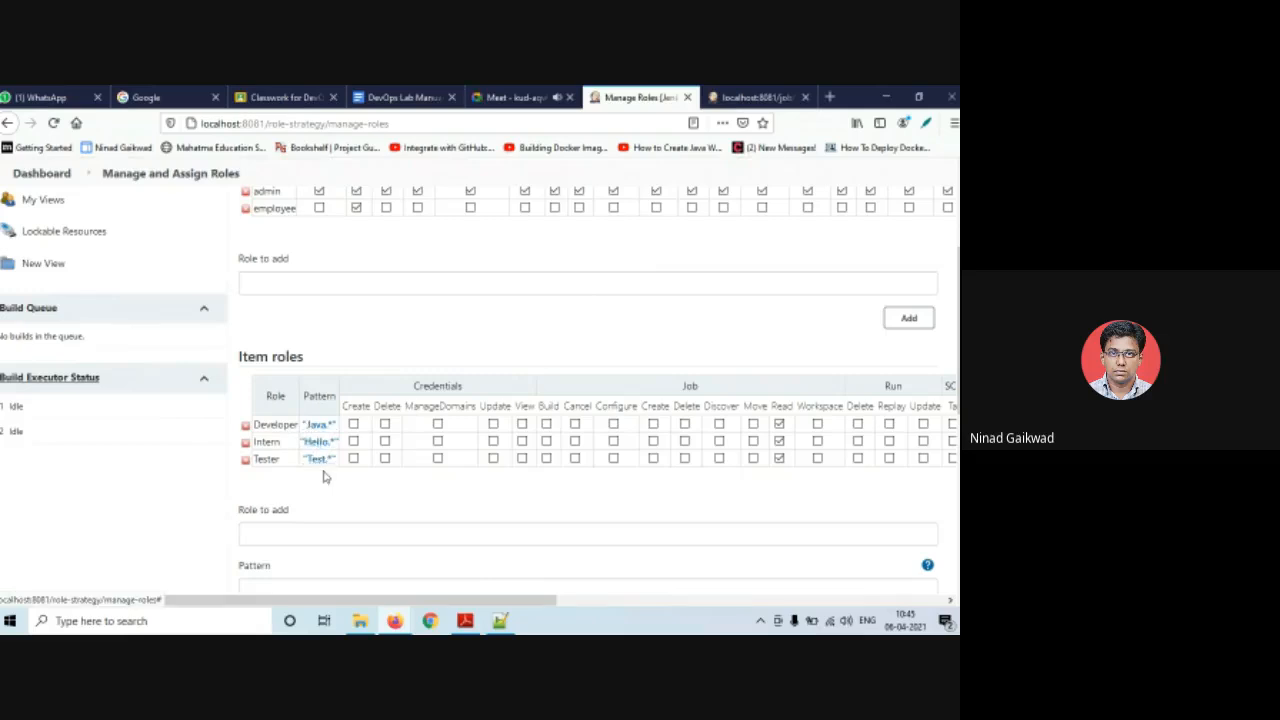
left_click(779, 441)
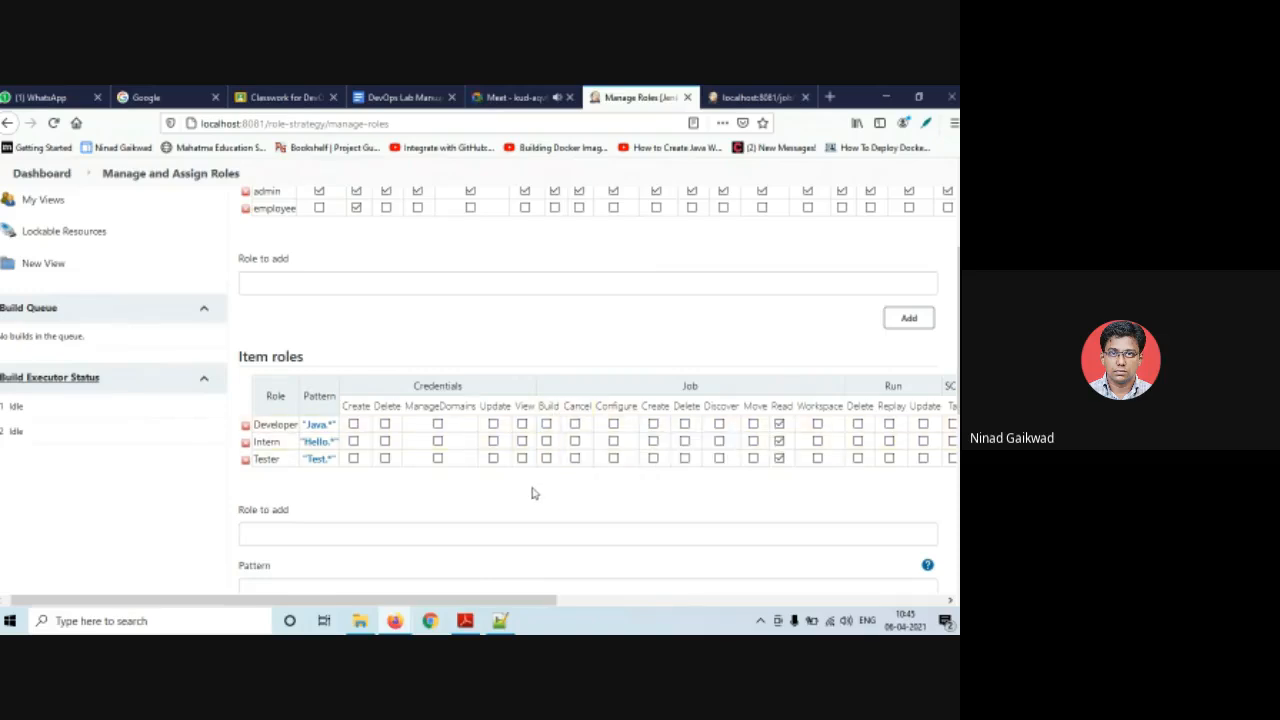
scroll(414, 503, "down", 4)
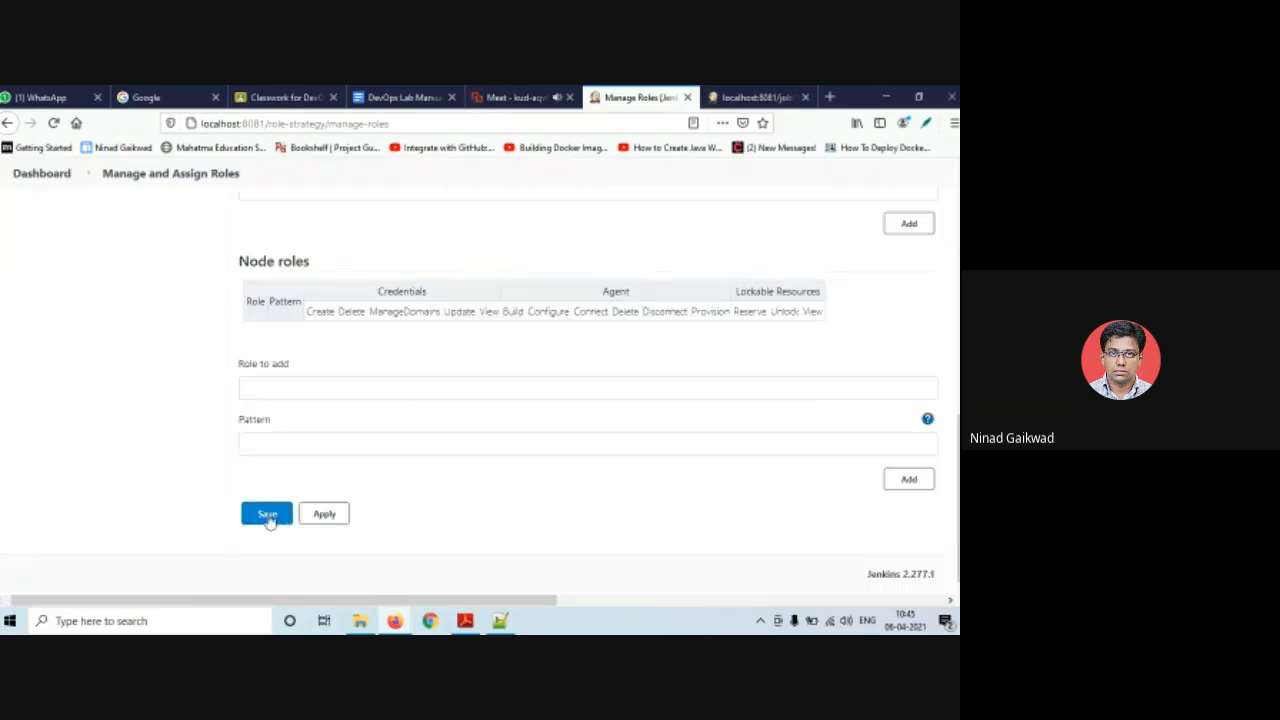
left_click(267, 515)
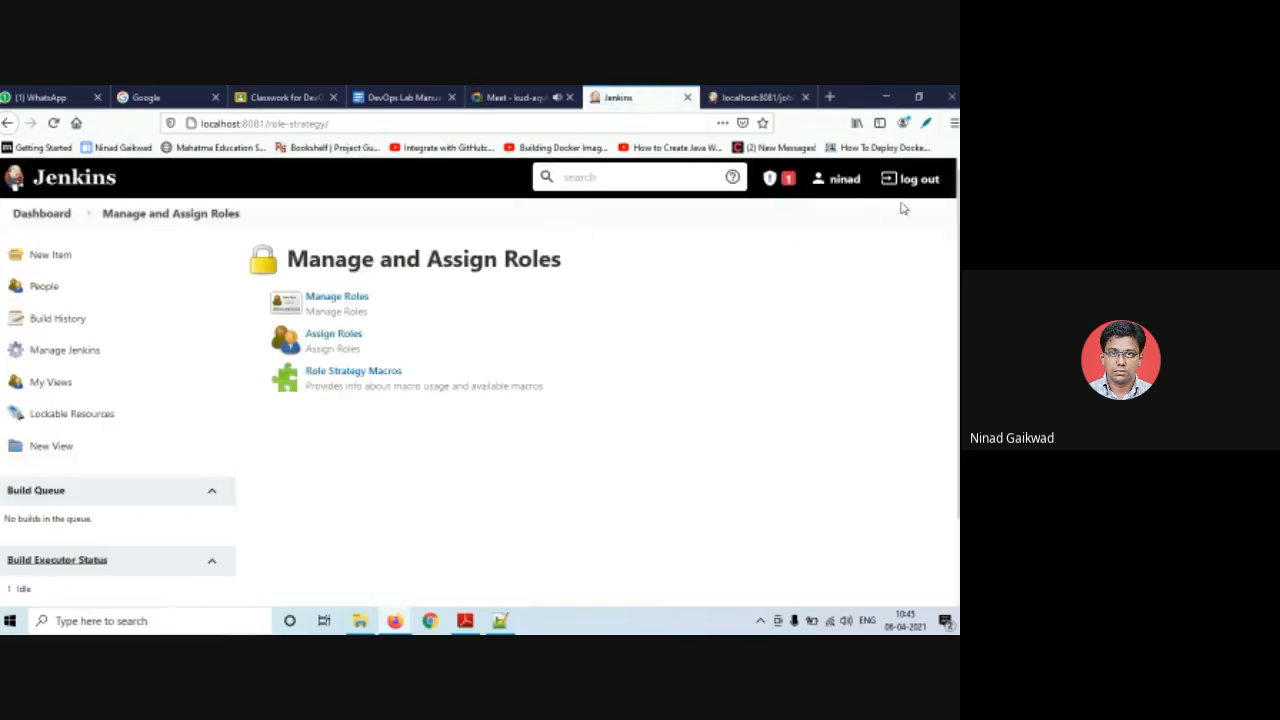
- Sign out of the admin account and sign in as the first test user
left_click(914, 186)
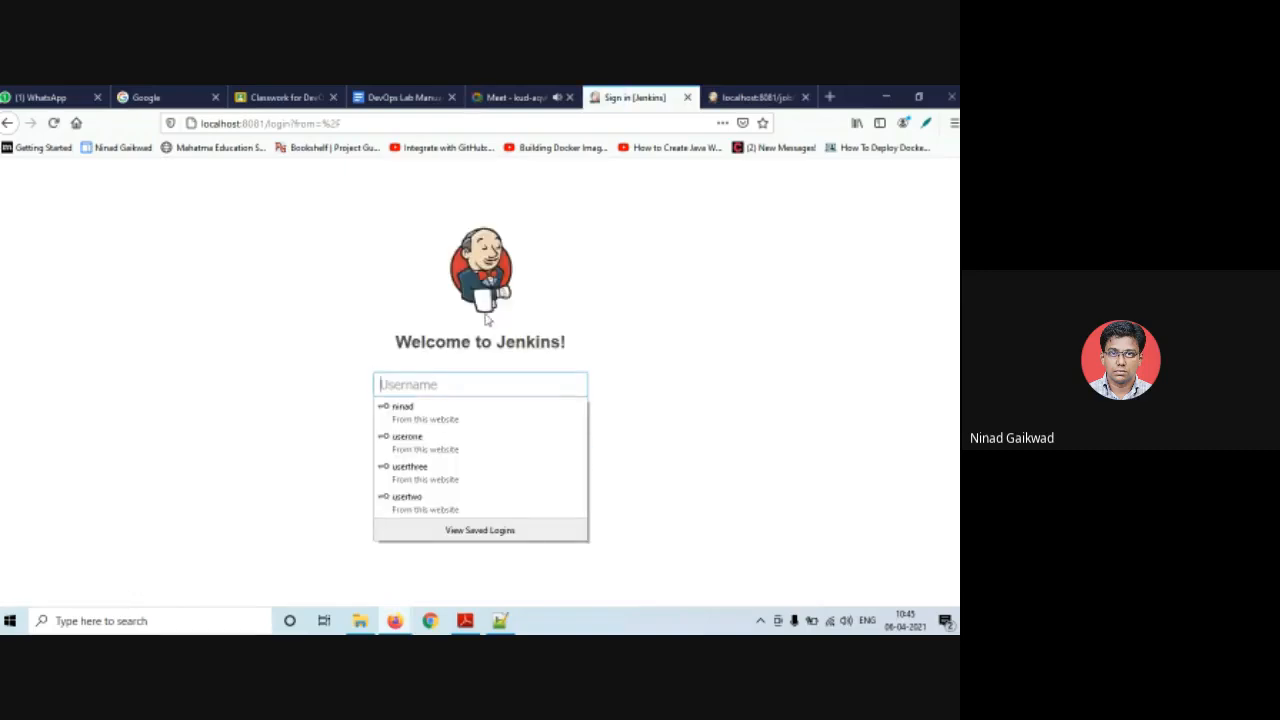
left_click(468, 446)
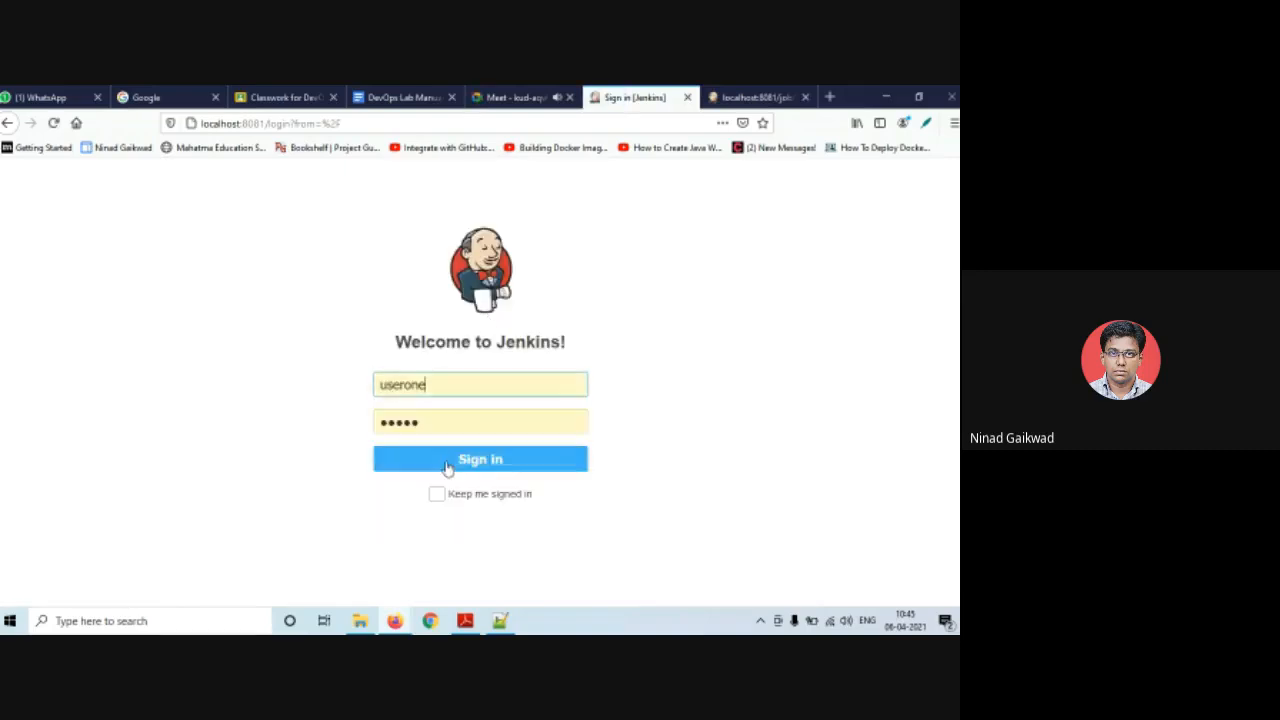
left_click(441, 460)
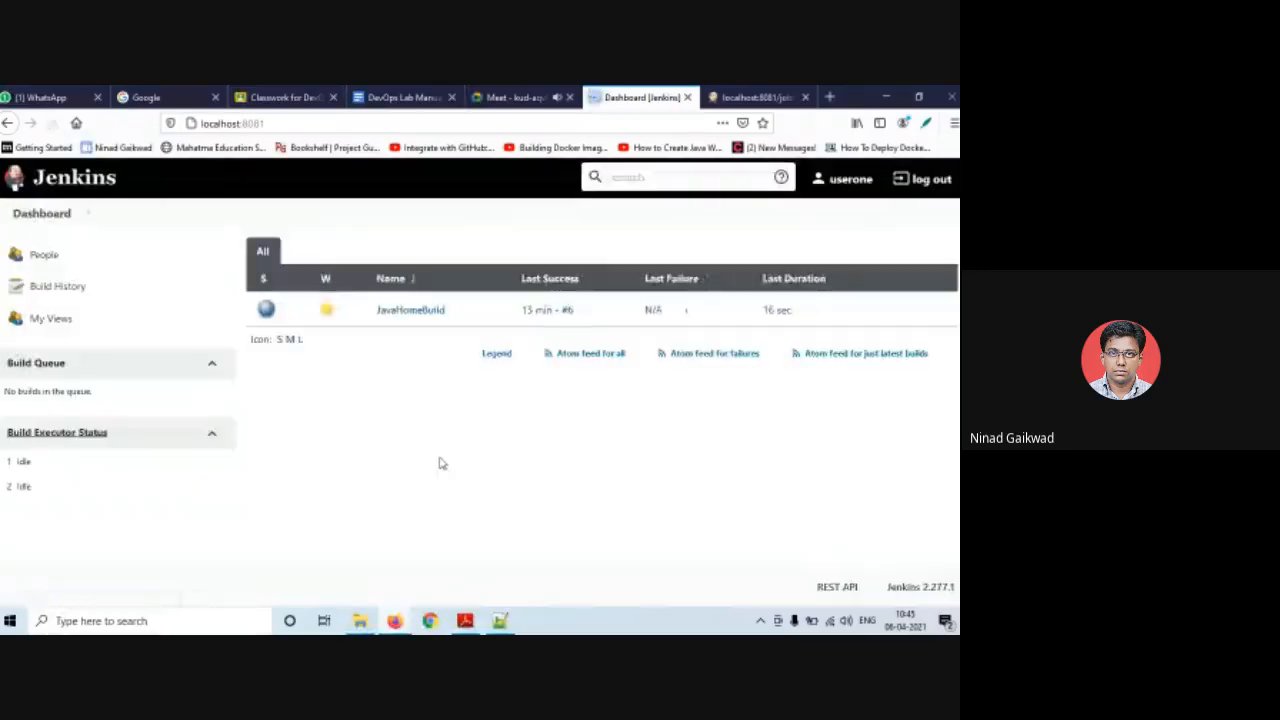
- Check the JavaHomeBuild job page and its actions, then log out
mouse_move(330, 316)
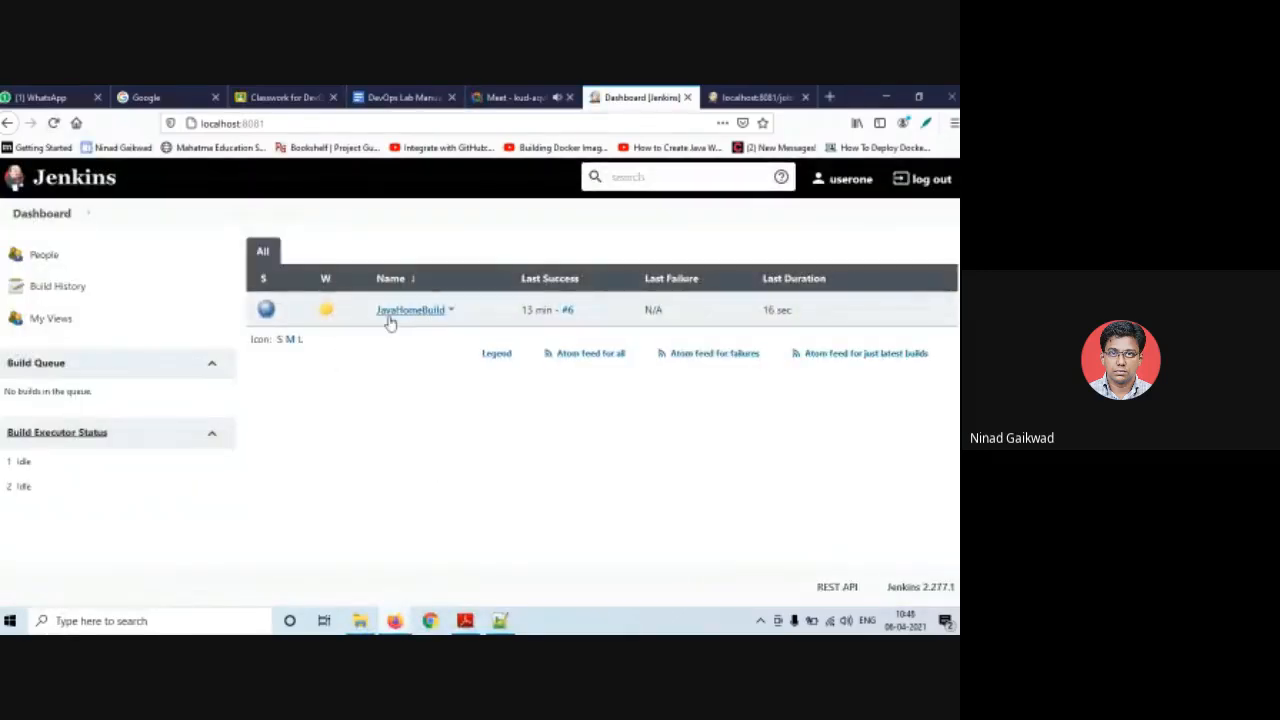
left_click(444, 312)
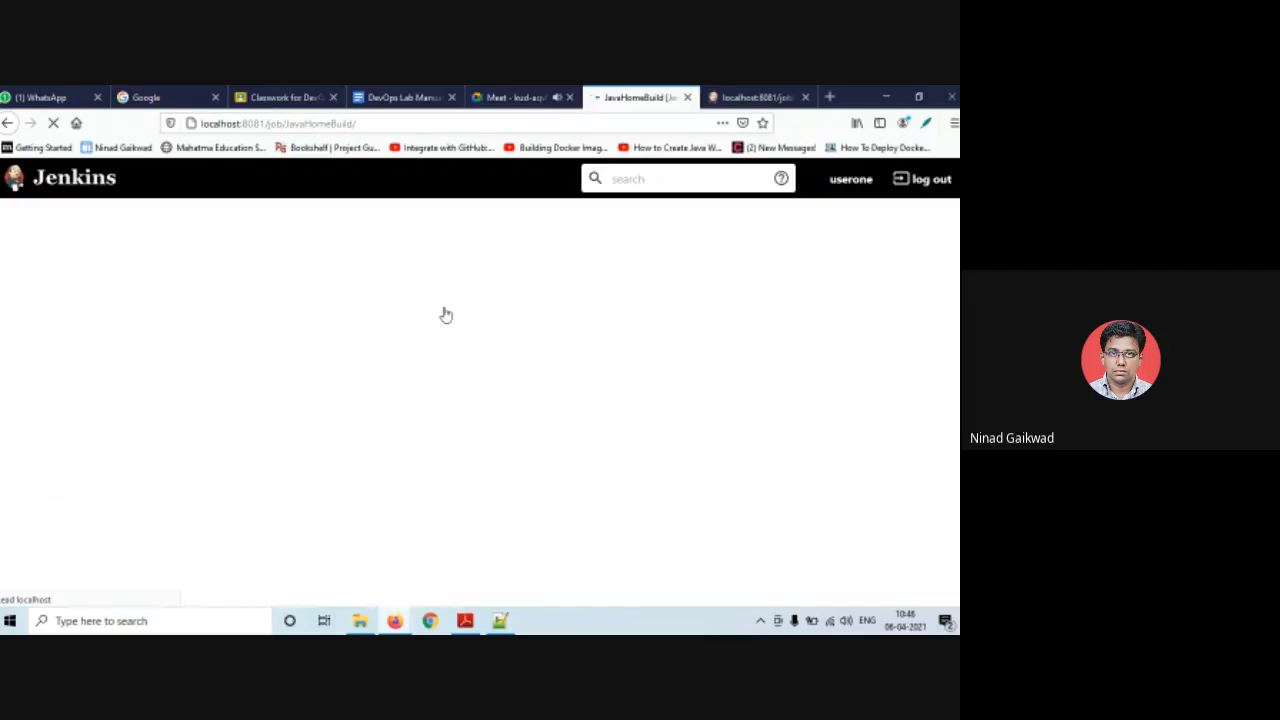
left_click(8, 122)
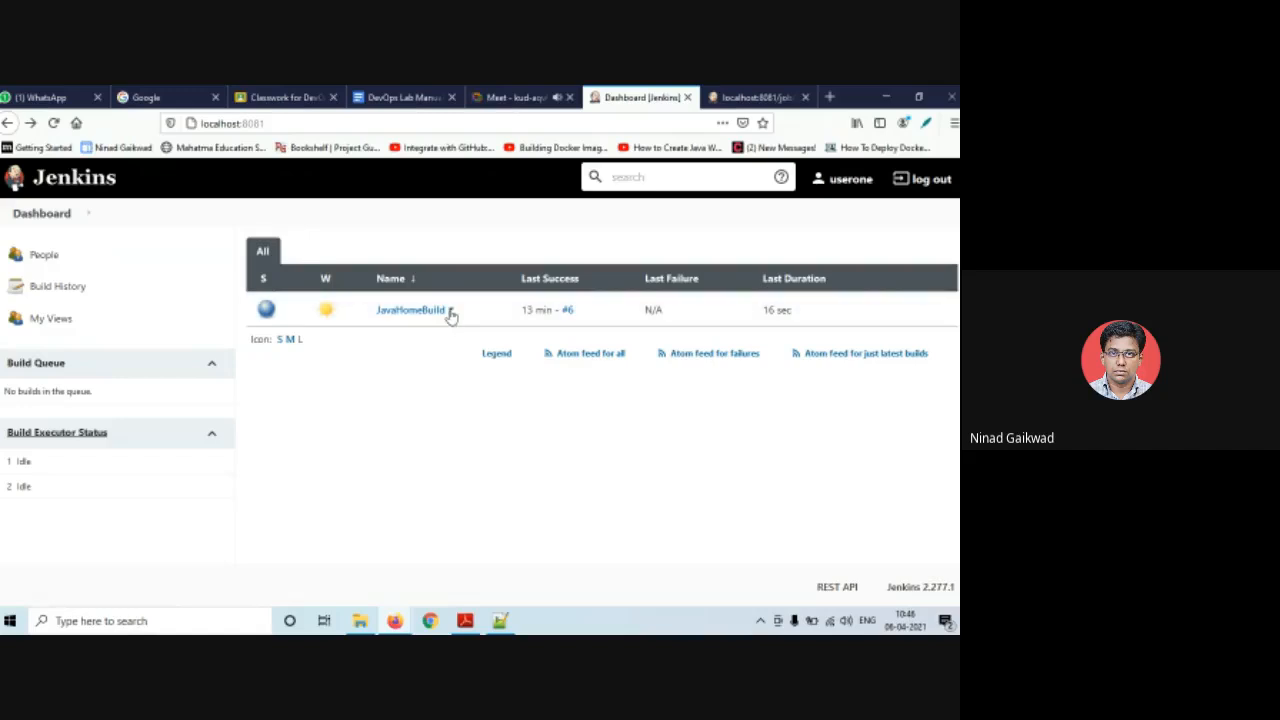
left_click(450, 314)
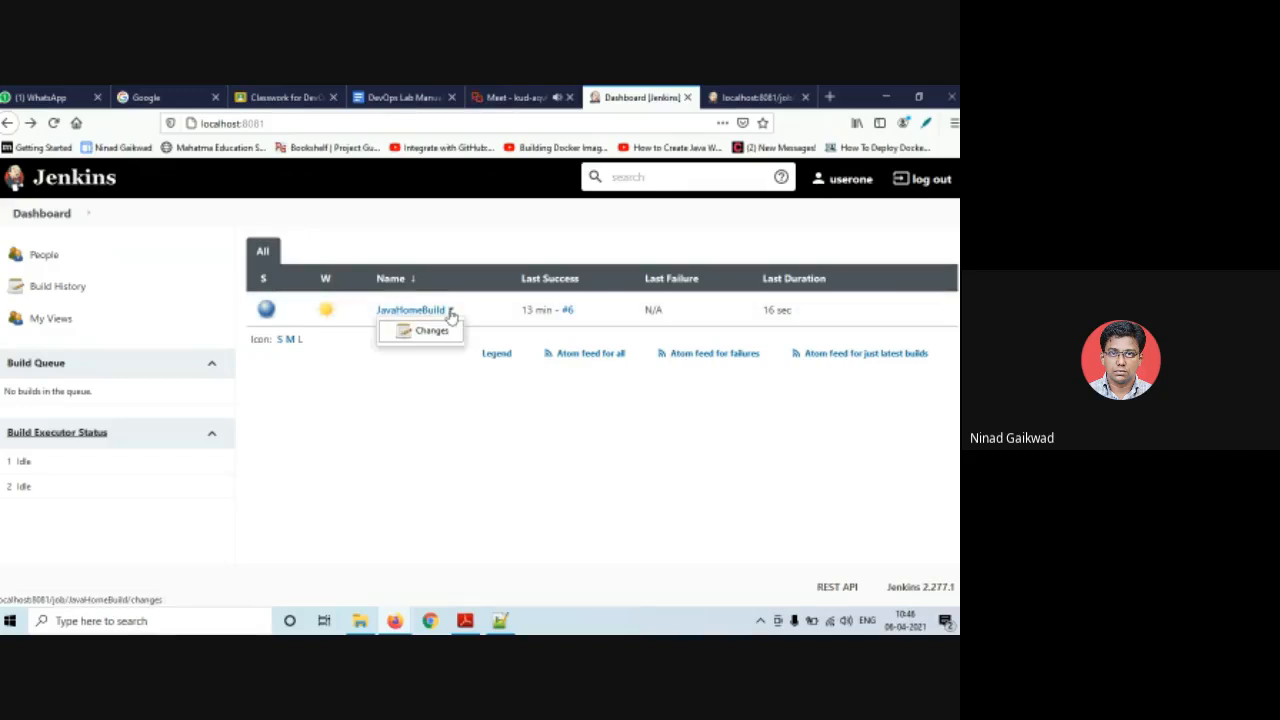
left_click(419, 358)
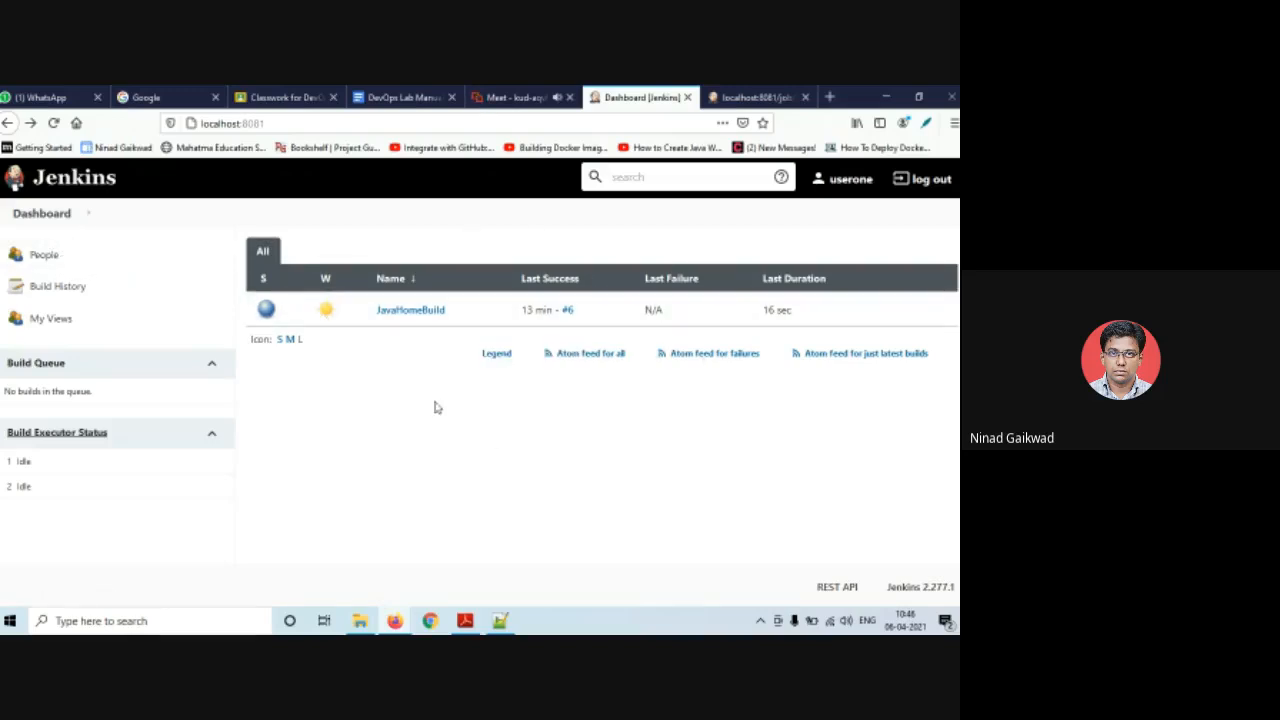
left_click(922, 179)
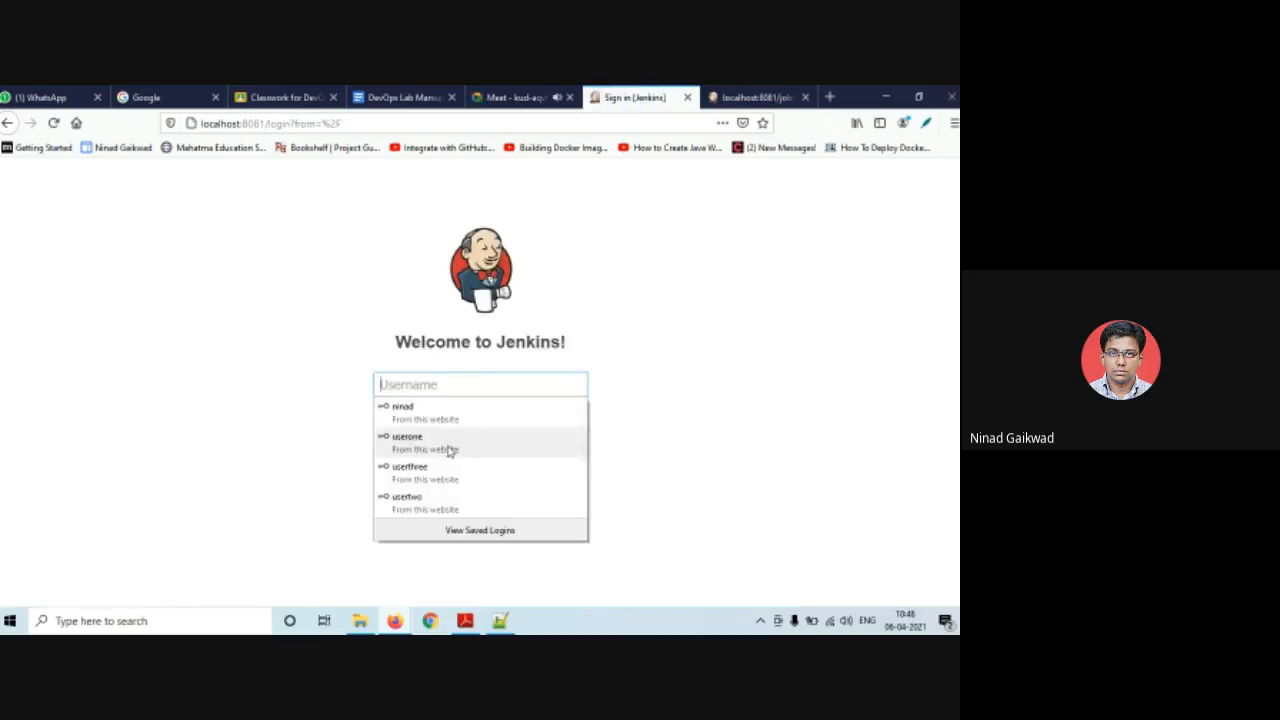
- Sign in as the second test user, check TestHomeRun's menu, sign out, and pick the admin login
left_click(449, 500)
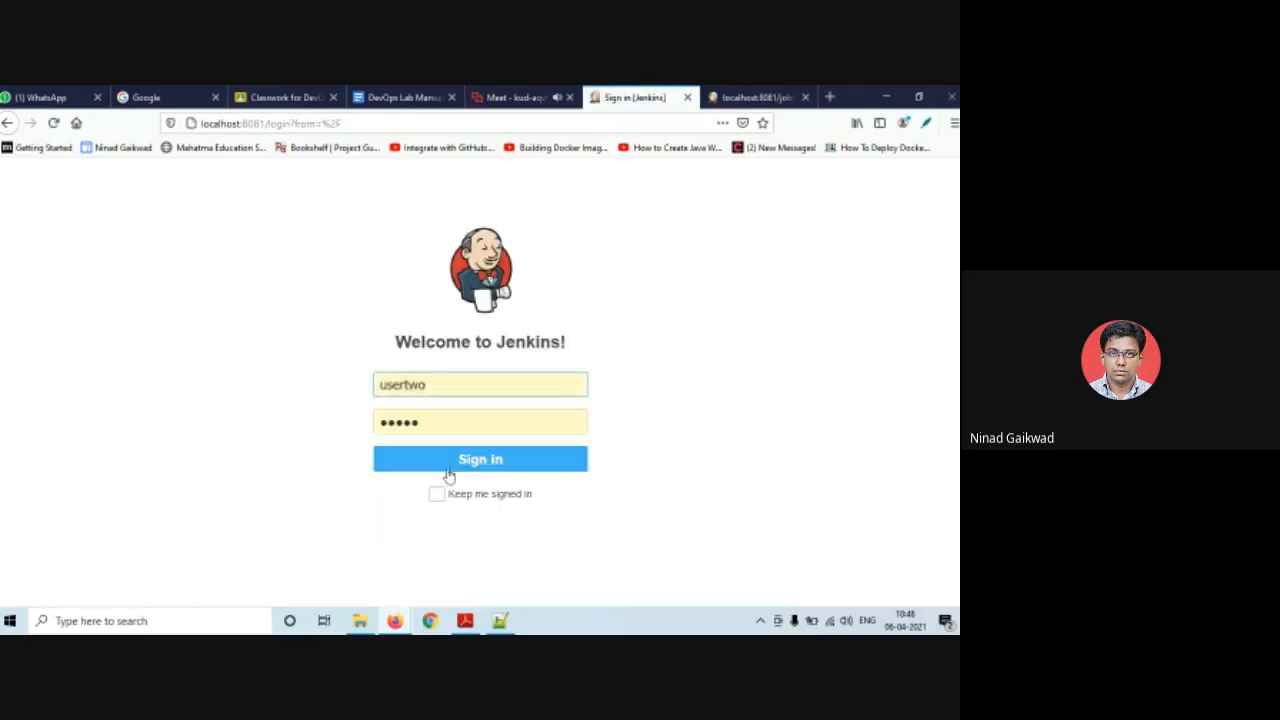
left_click(448, 470)
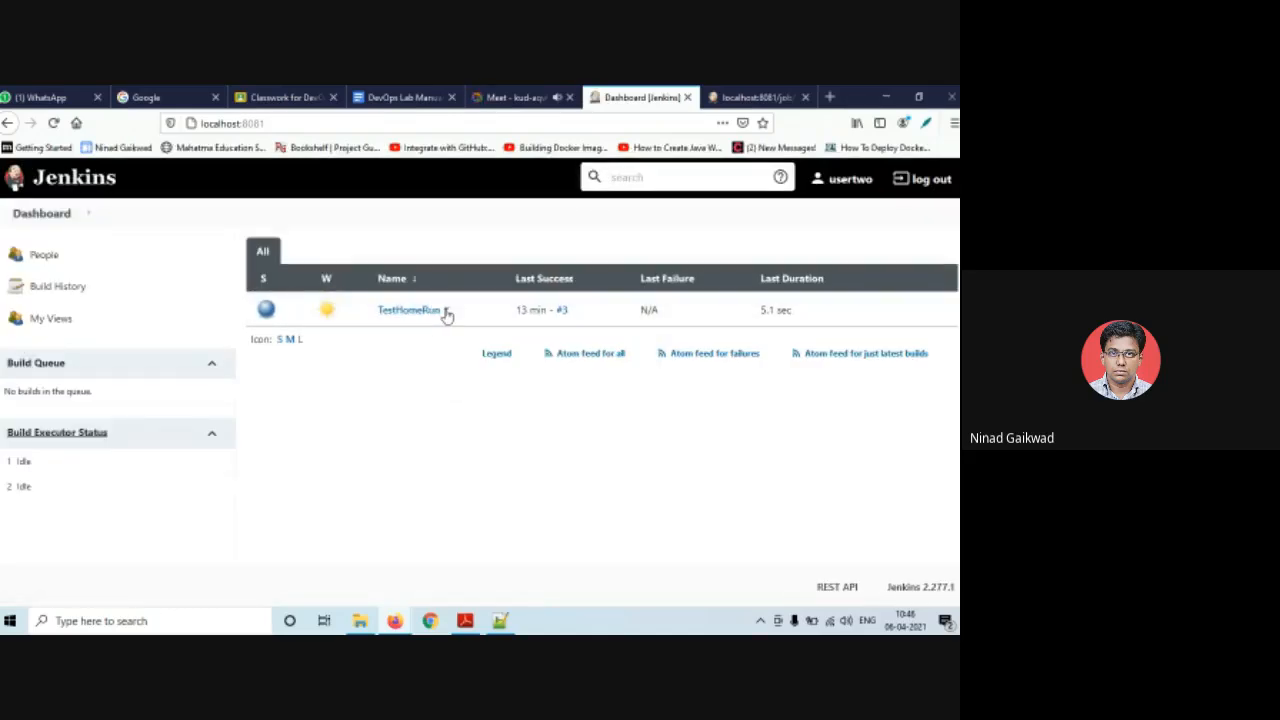
left_click(446, 313)
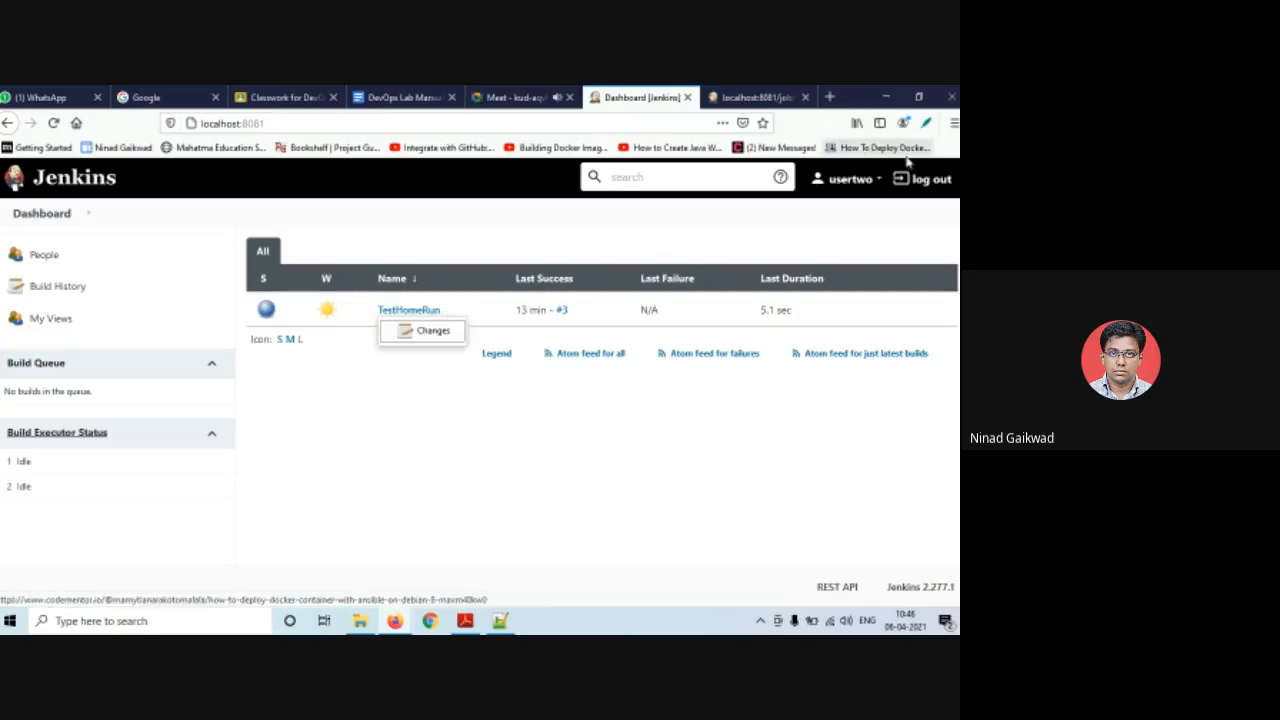
left_click(926, 186)
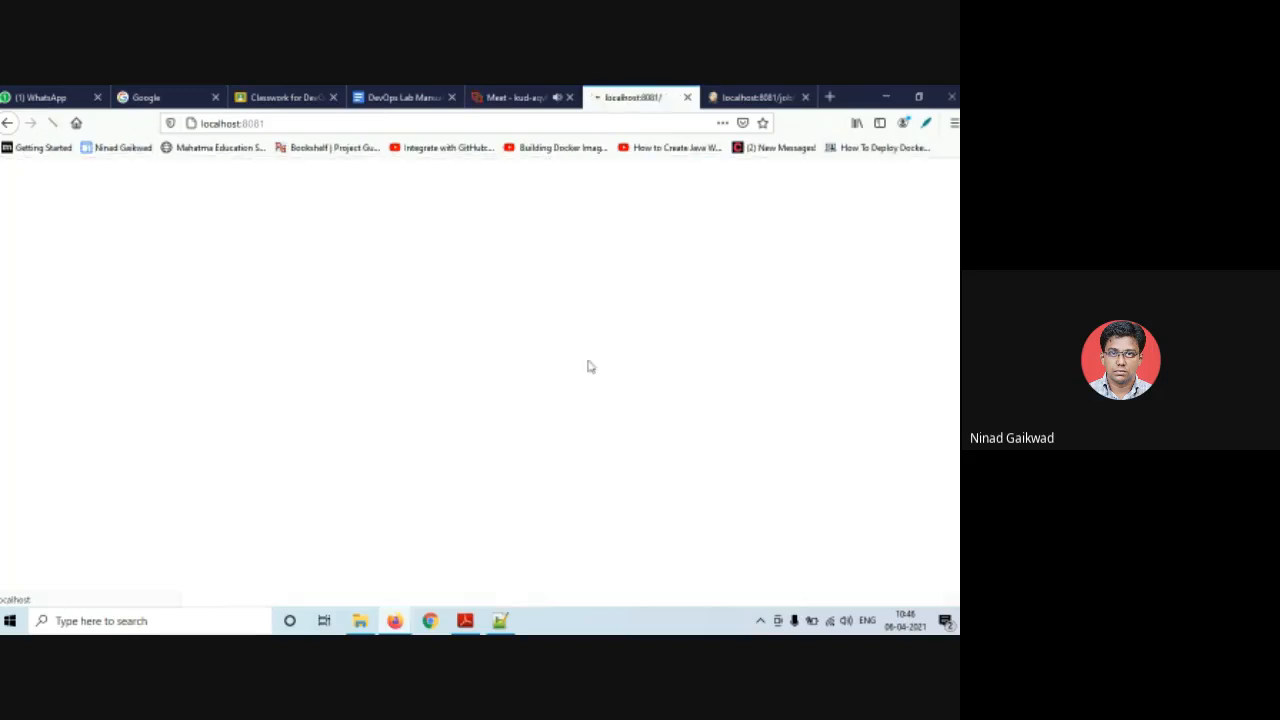
left_click(444, 384)
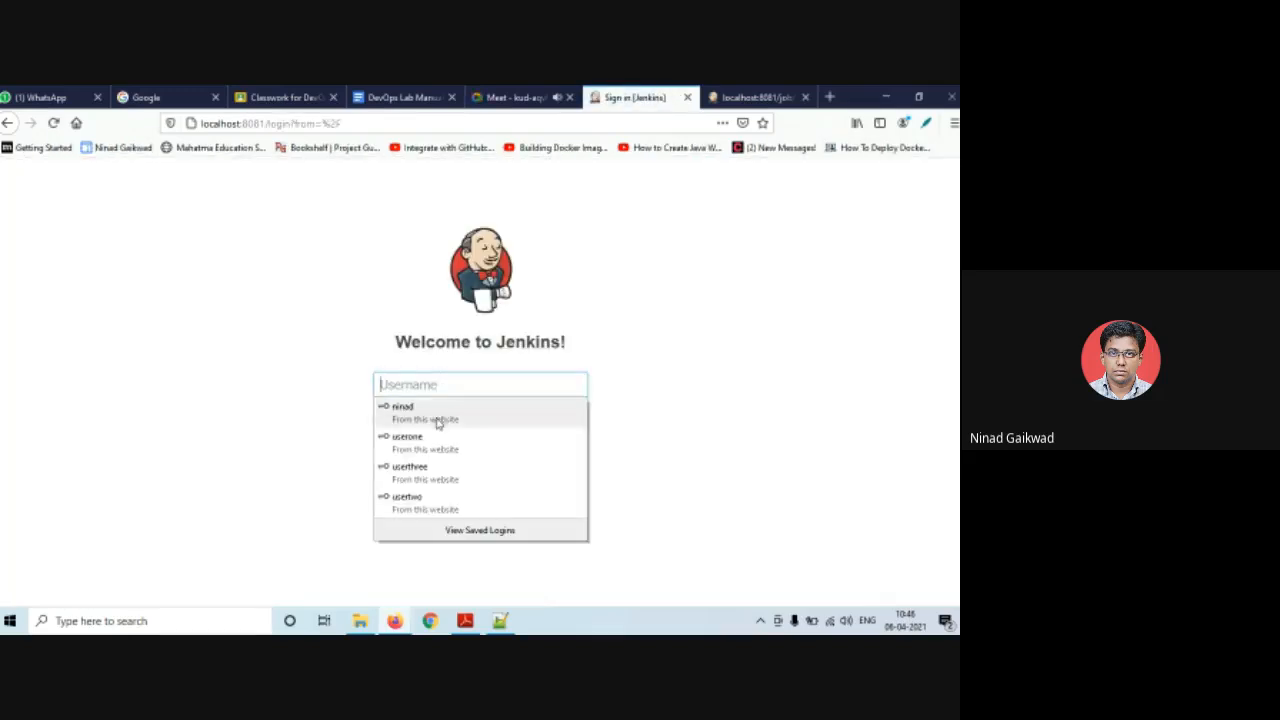
left_click(443, 418)
- Sign in as admin and open Manage Roles under Manage and Assign Roles
left_click(442, 468)
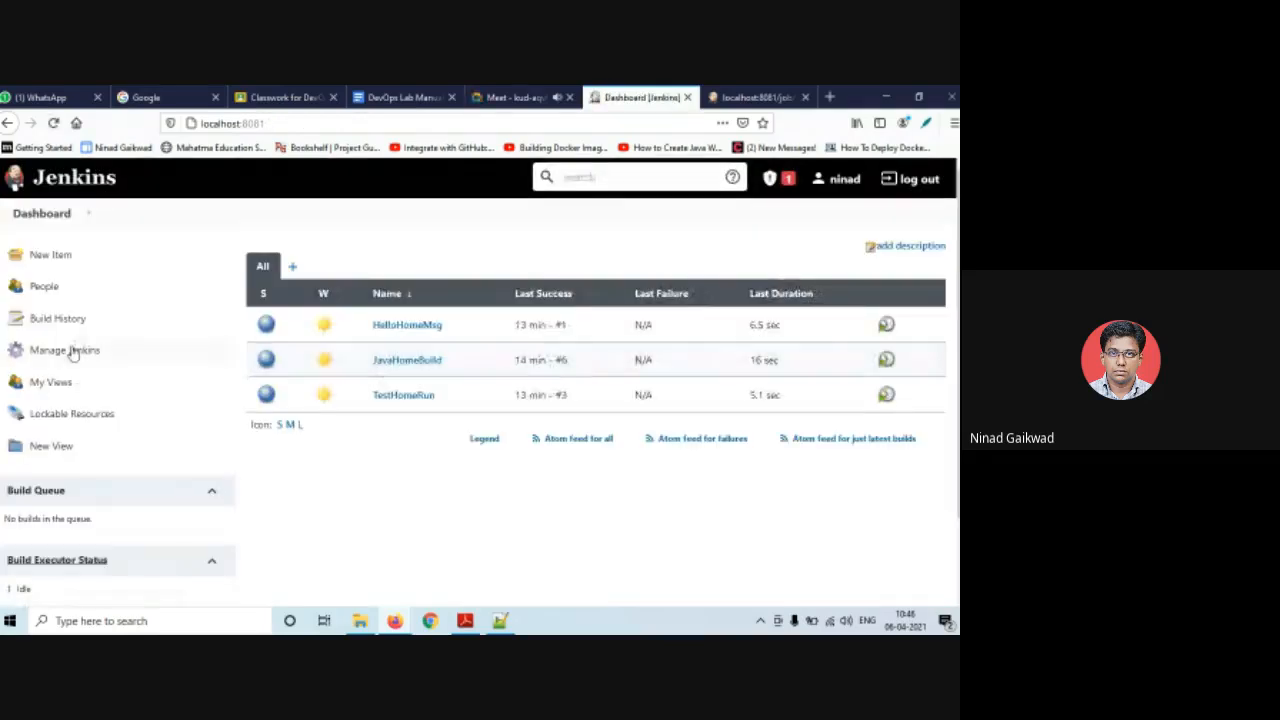
left_click(72, 358)
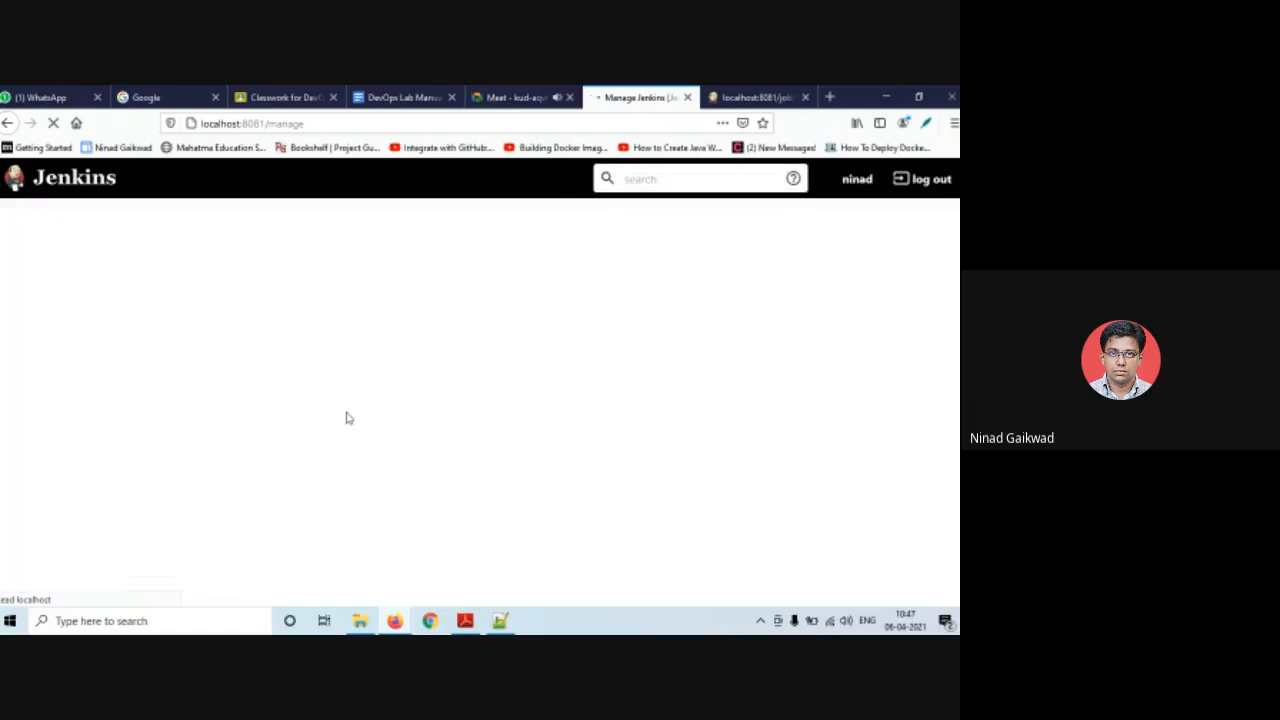
scroll(363, 410, "down", 5)
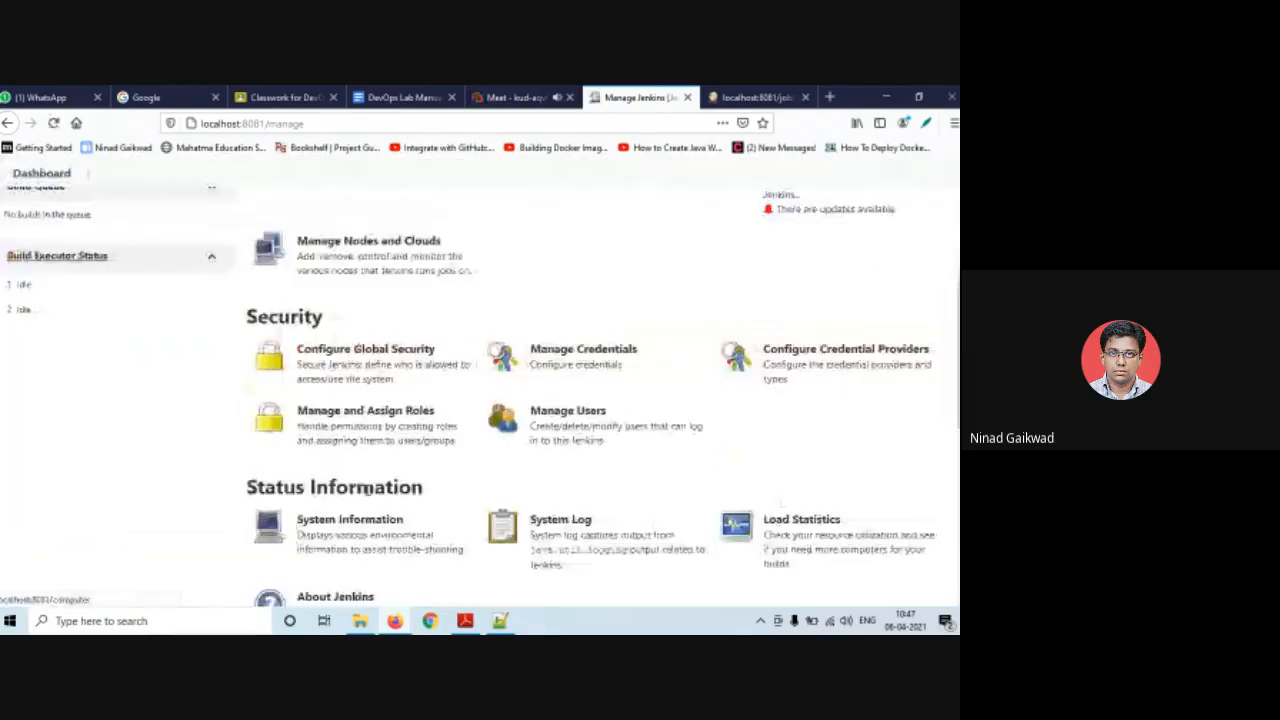
scroll(367, 488, "up", 1)
left_click(350, 455)
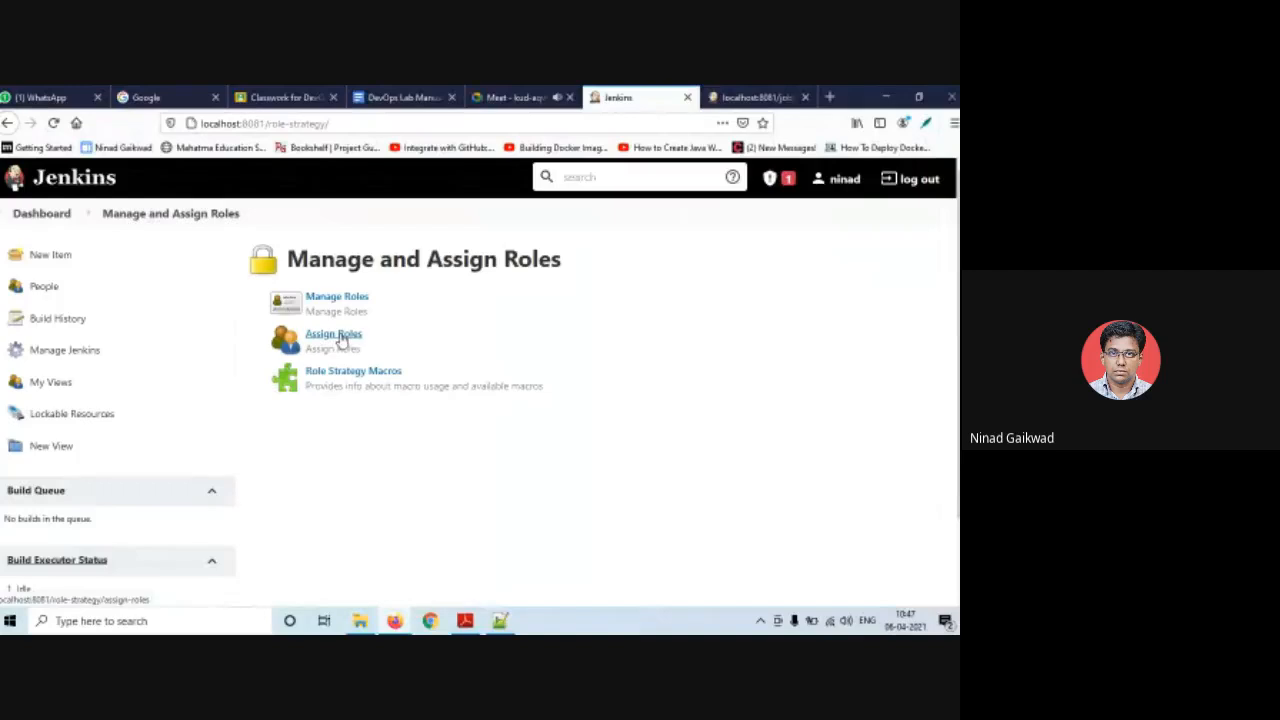
left_click(337, 298)
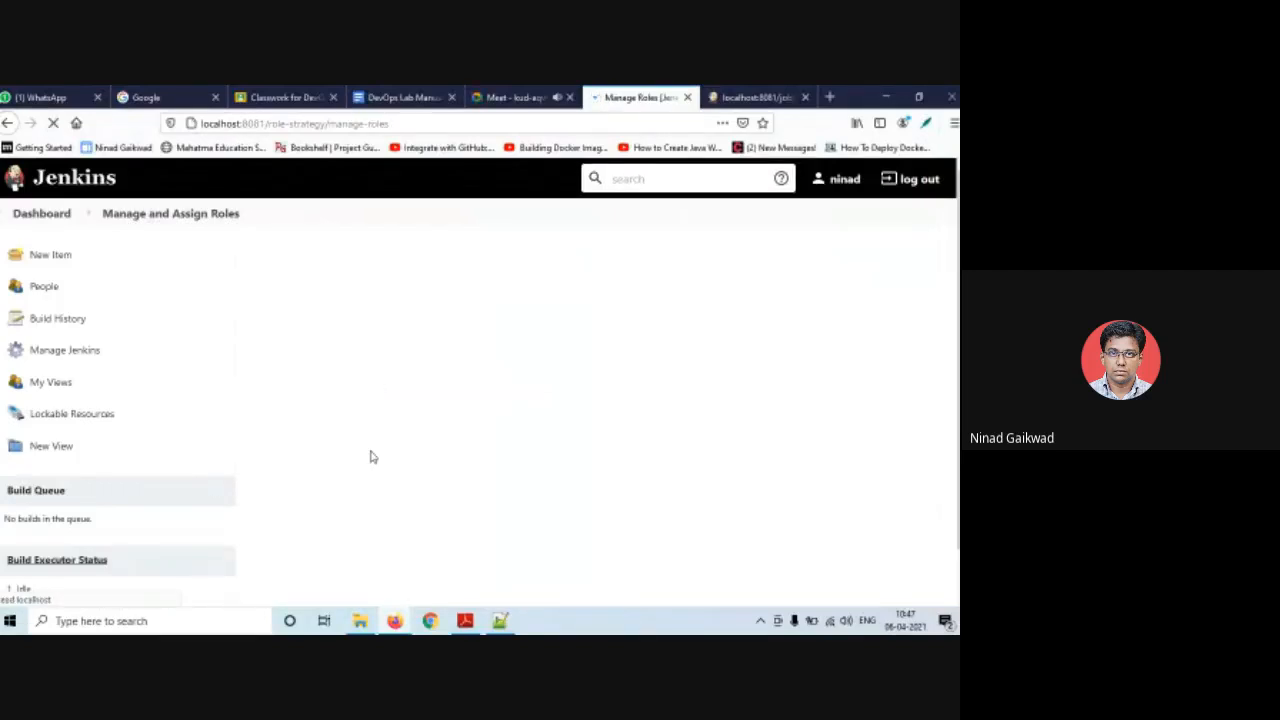
- Grant the Tester item role Job Create, save, and sign out
scroll(323, 600, "down", 5)
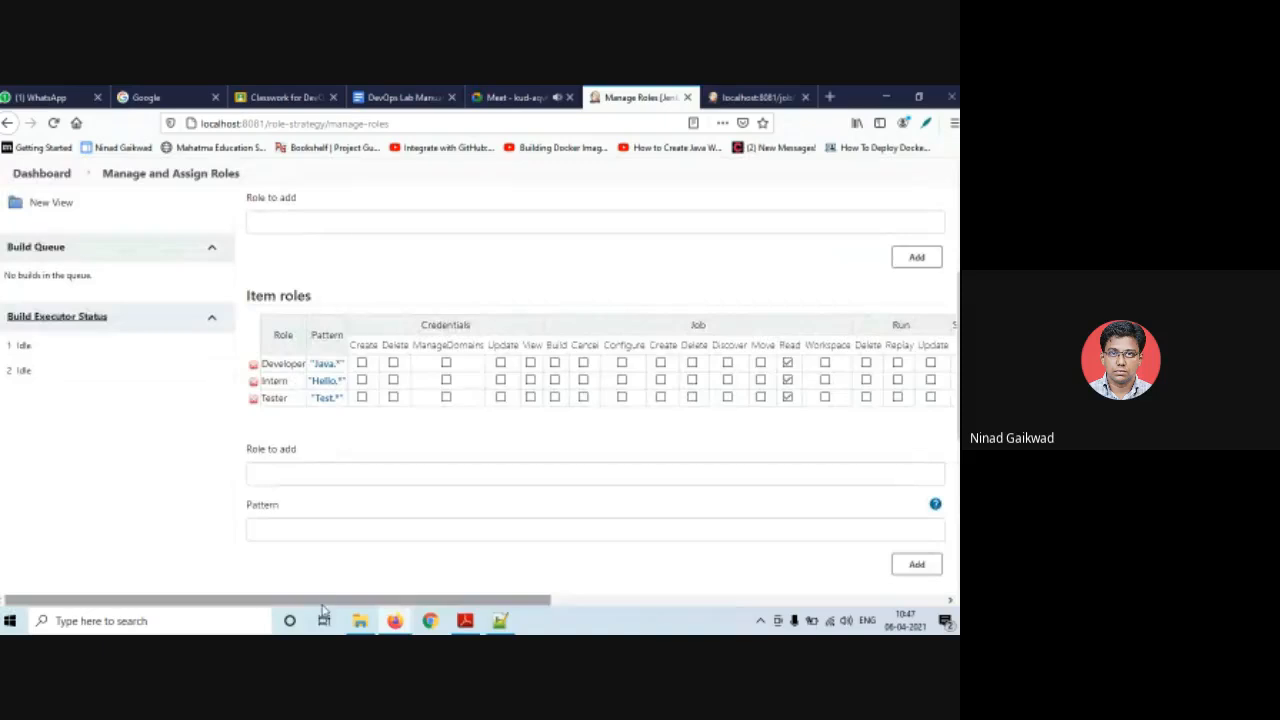
left_click_drag(322, 600, 512, 621)
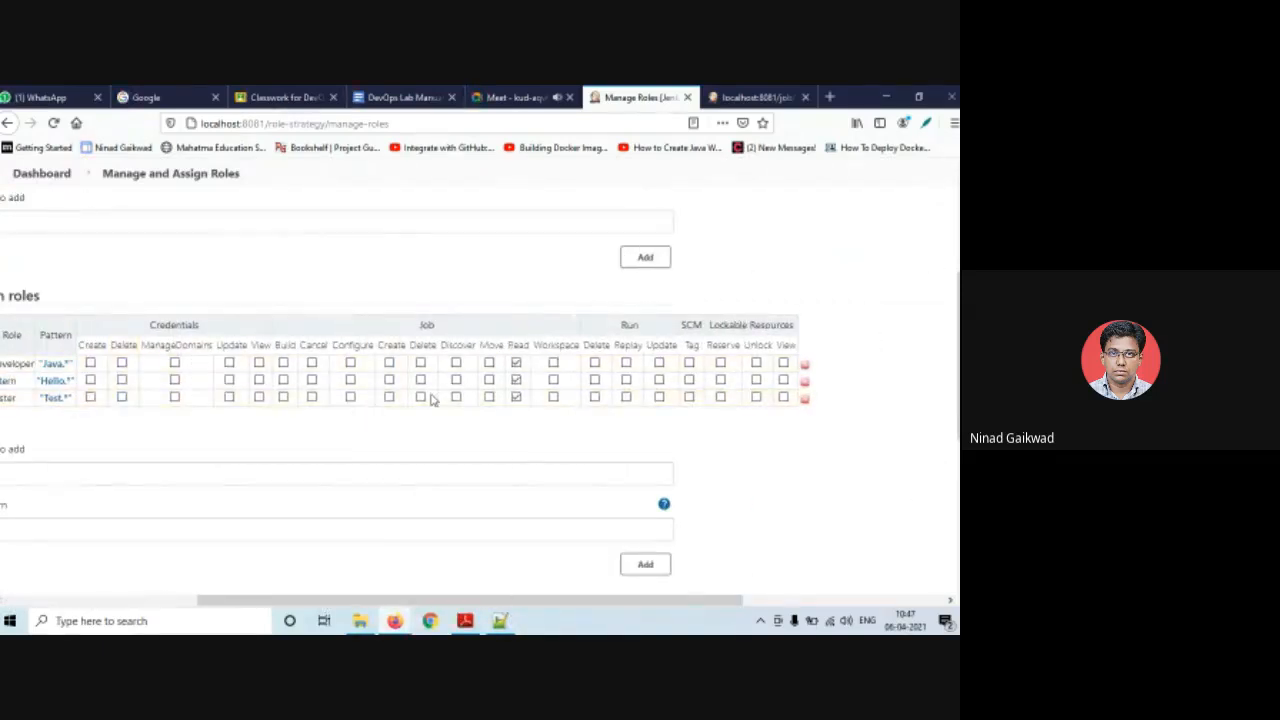
left_click(389, 396)
left_click_drag(360, 607, 208, 606)
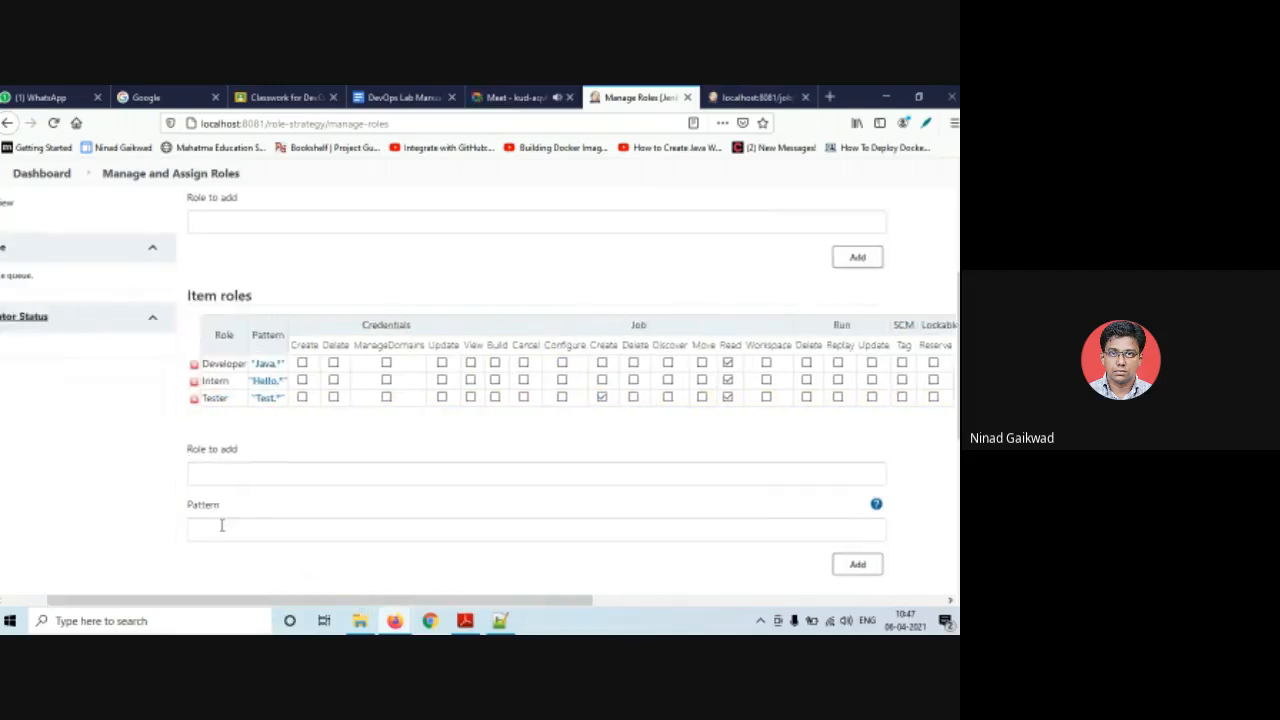
scroll(220, 528, "down", 5)
left_click(215, 516)
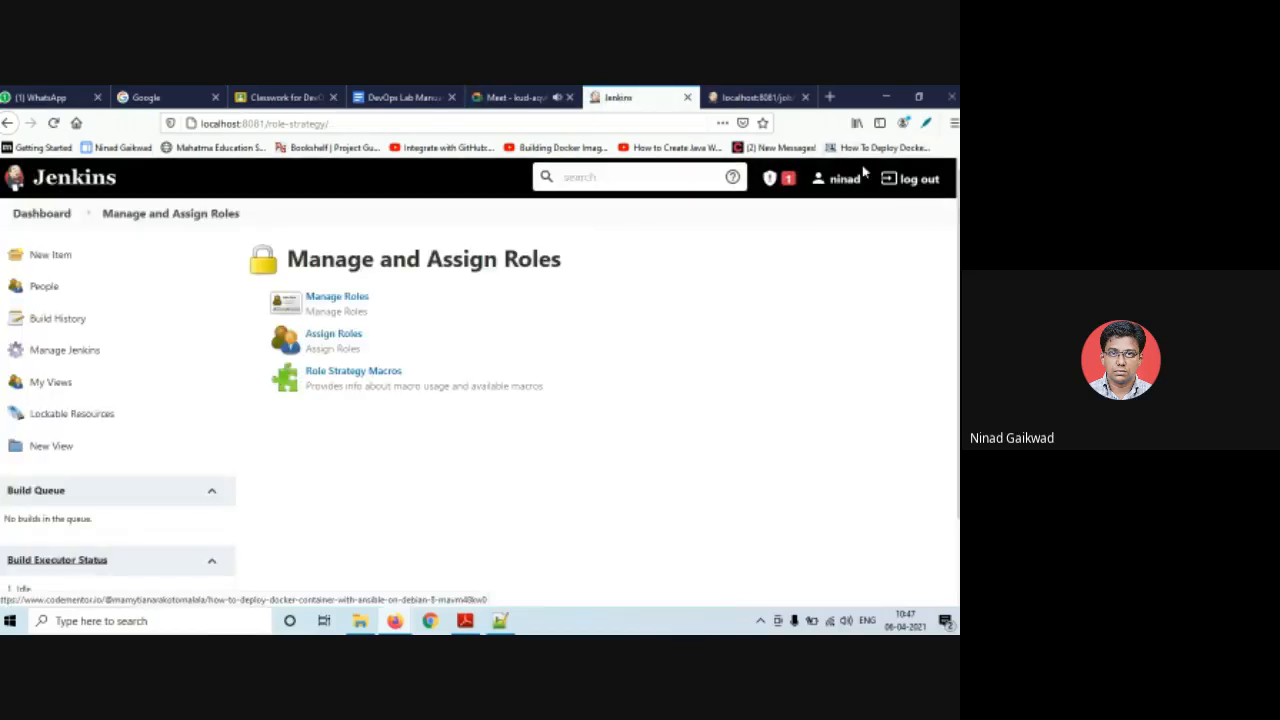
left_click(912, 184)
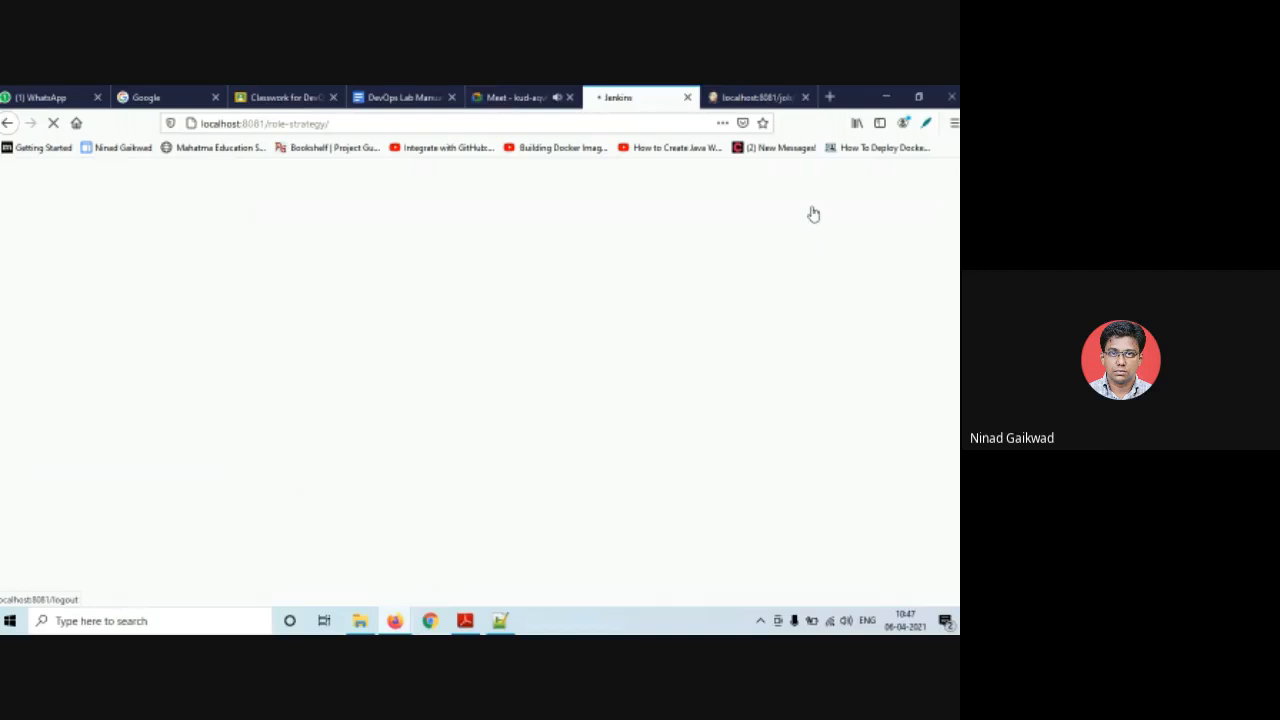
- Sign in as the restricted user, view the HelloHomeMsg job page, and log out
left_click(420, 385)
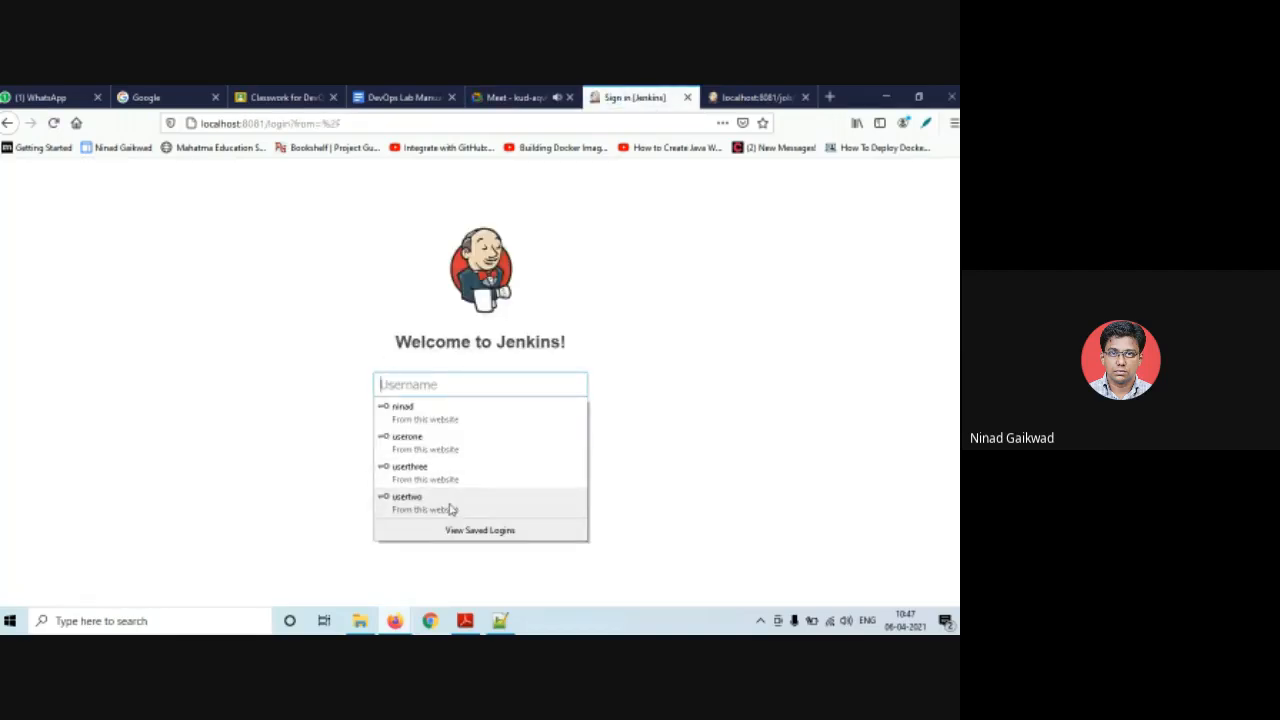
left_click(440, 475)
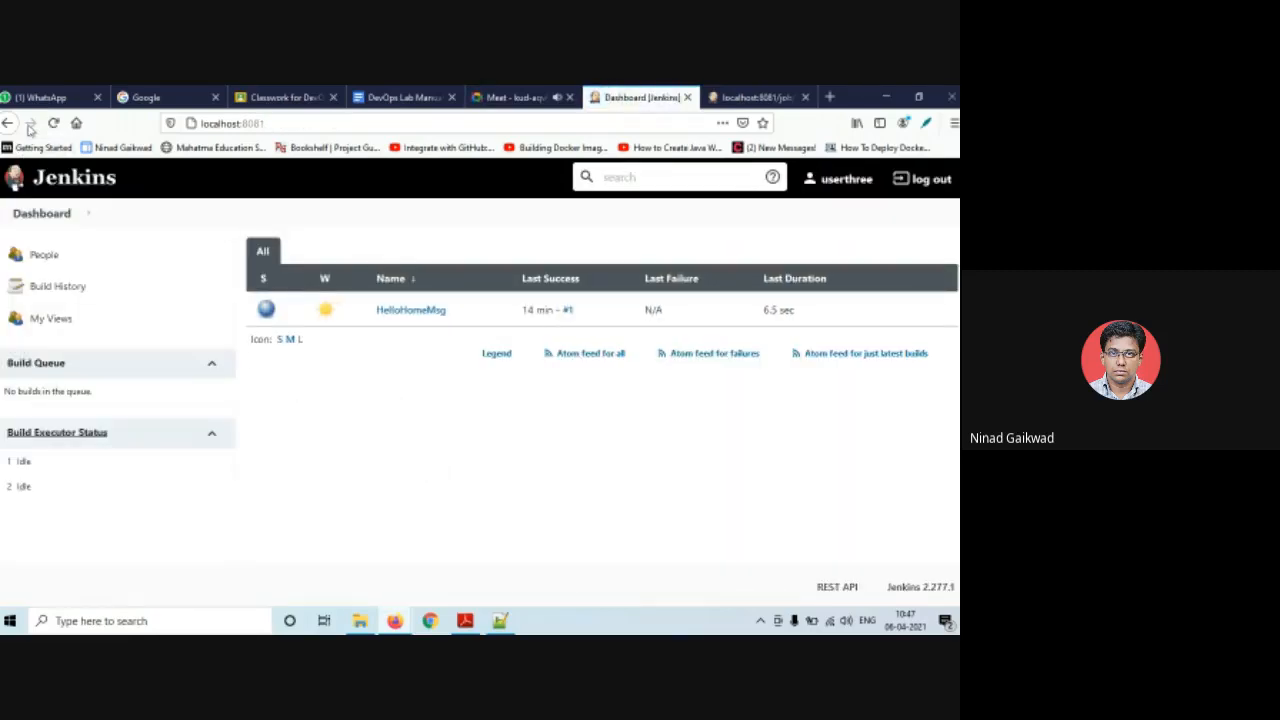
left_click(55, 124)
left_click(453, 313)
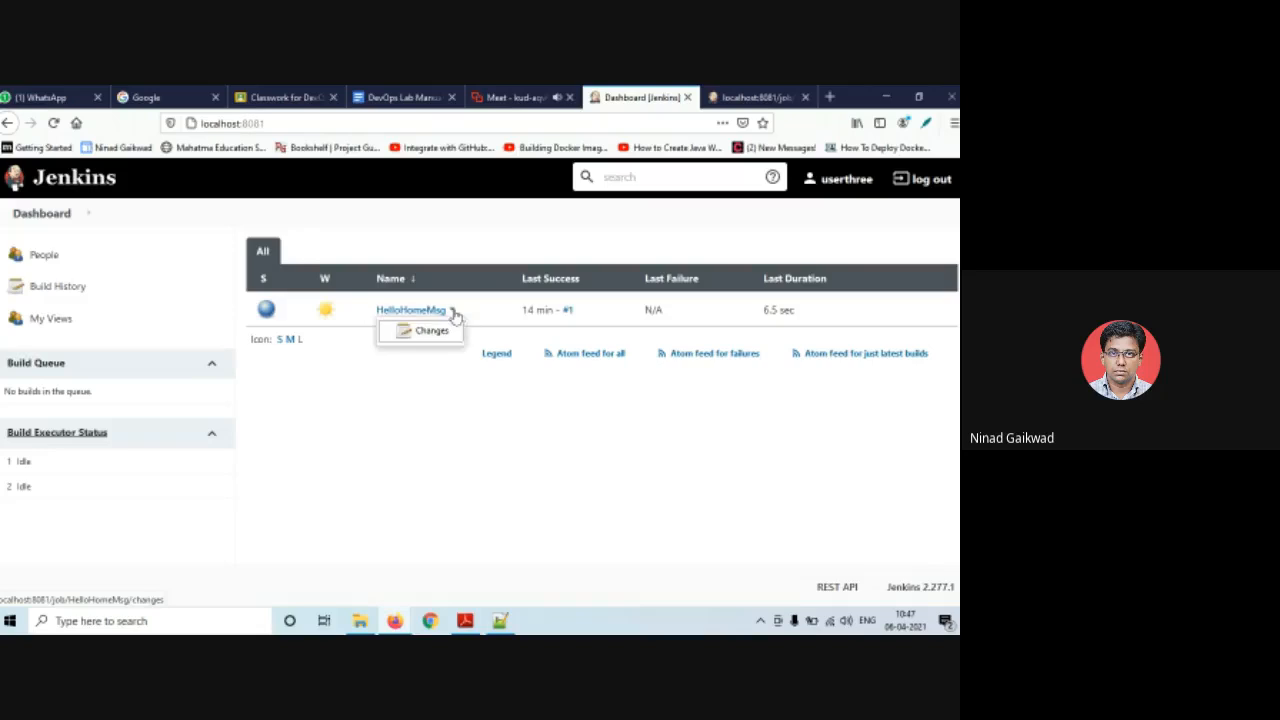
left_click(413, 312)
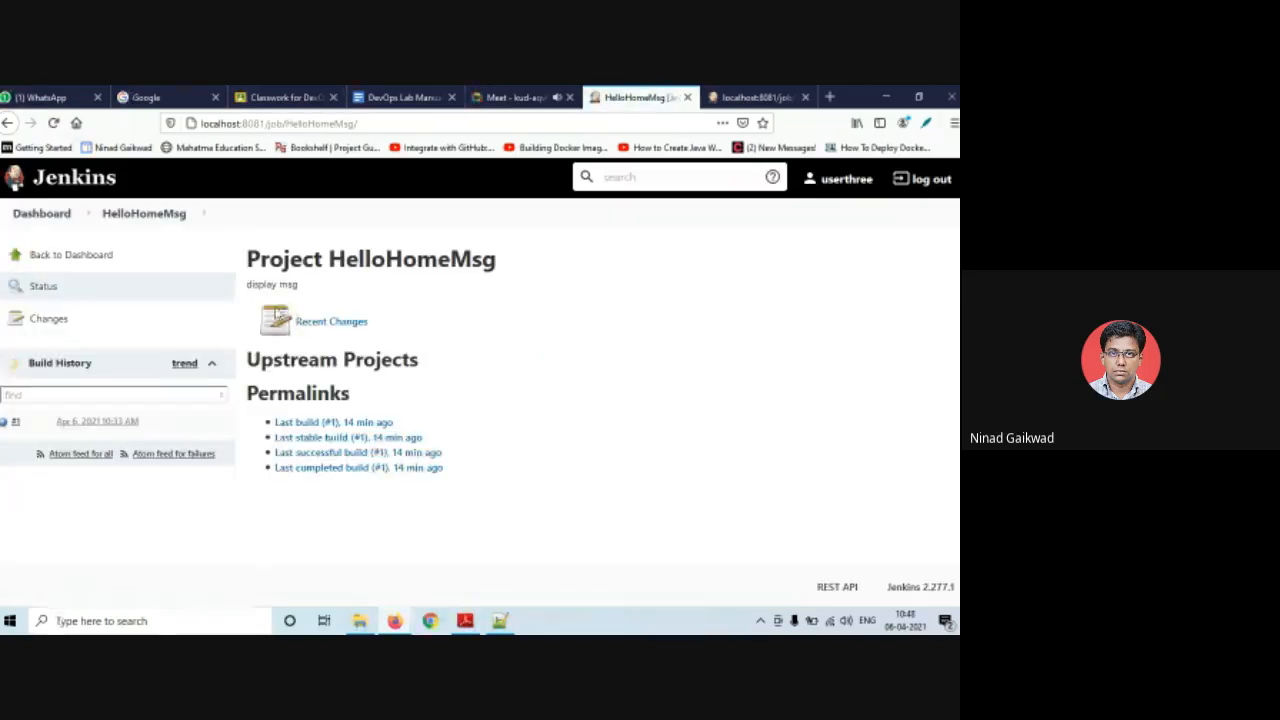
left_click(53, 258)
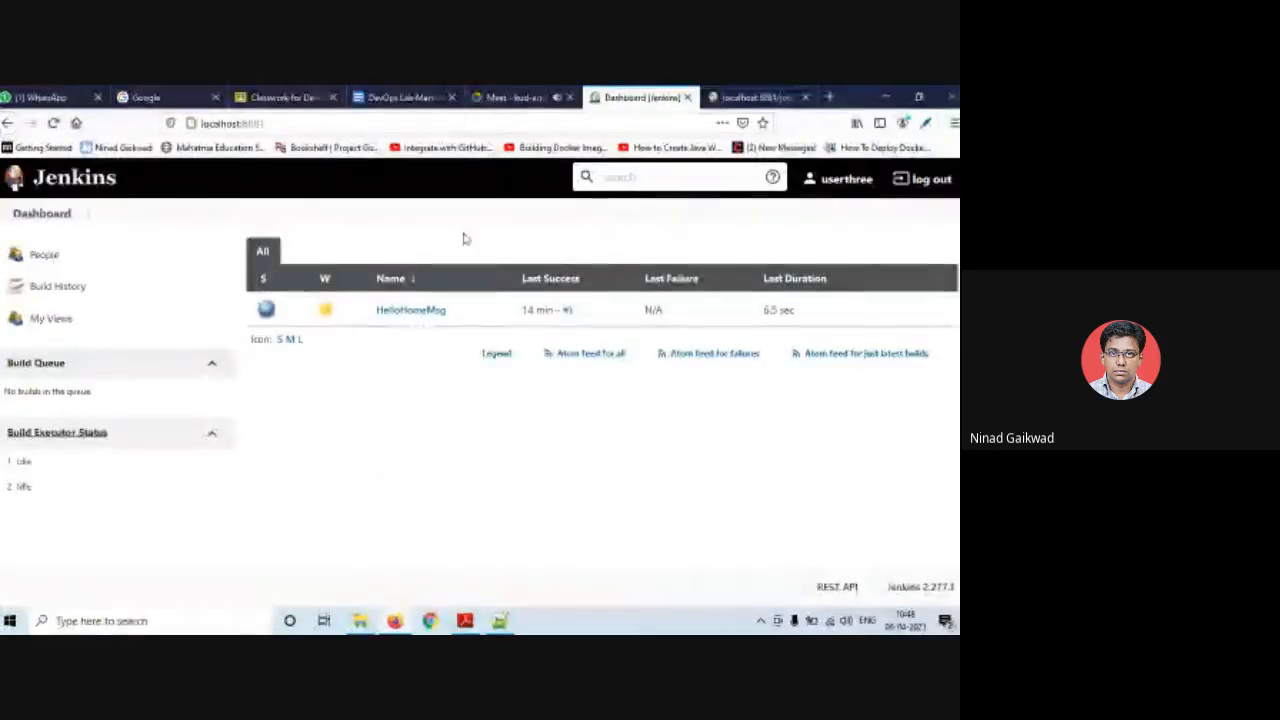
left_click(930, 180)
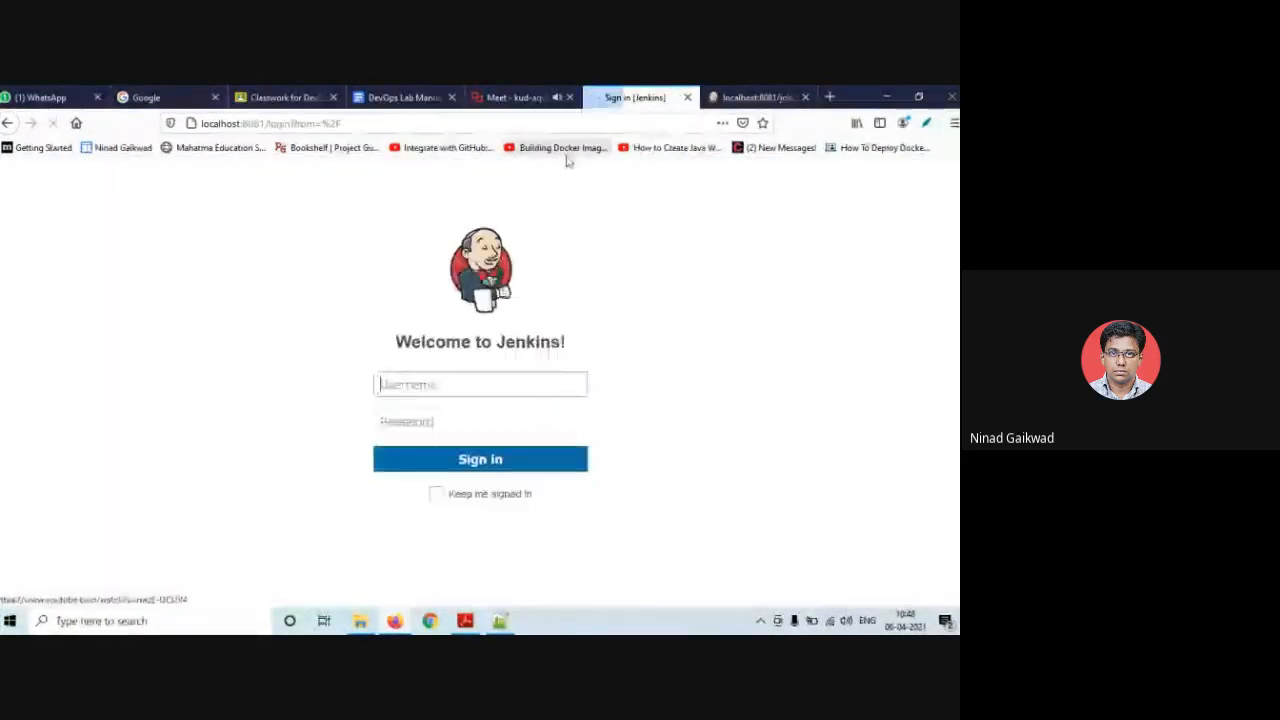
- Sign in as admin and open Manage Roles under Manage and Assign Roles
left_click(507, 418)
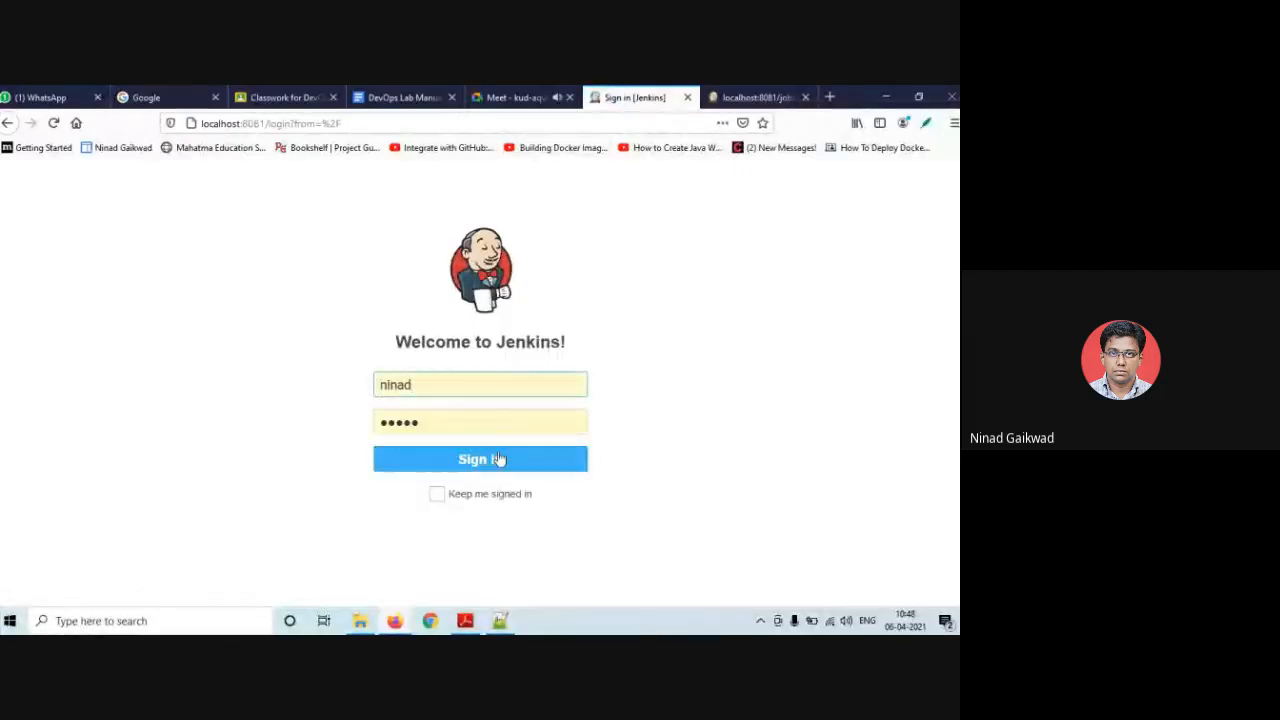
left_click(500, 458)
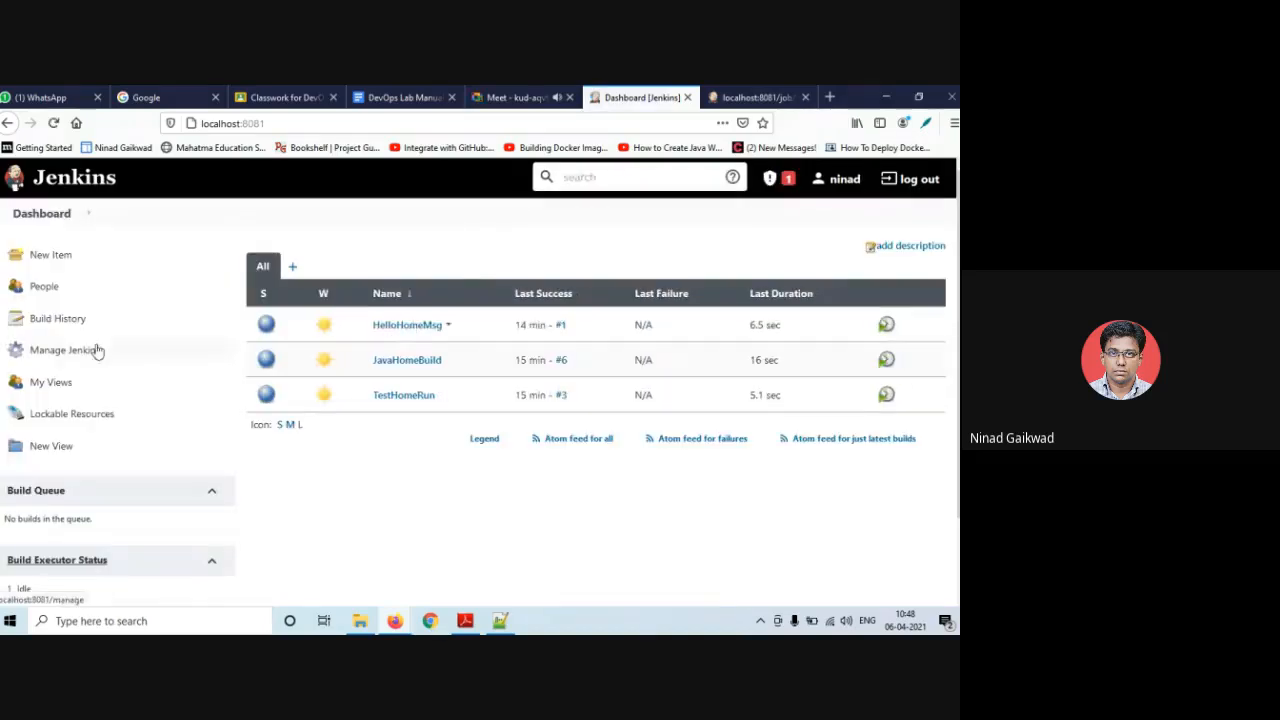
left_click(97, 360)
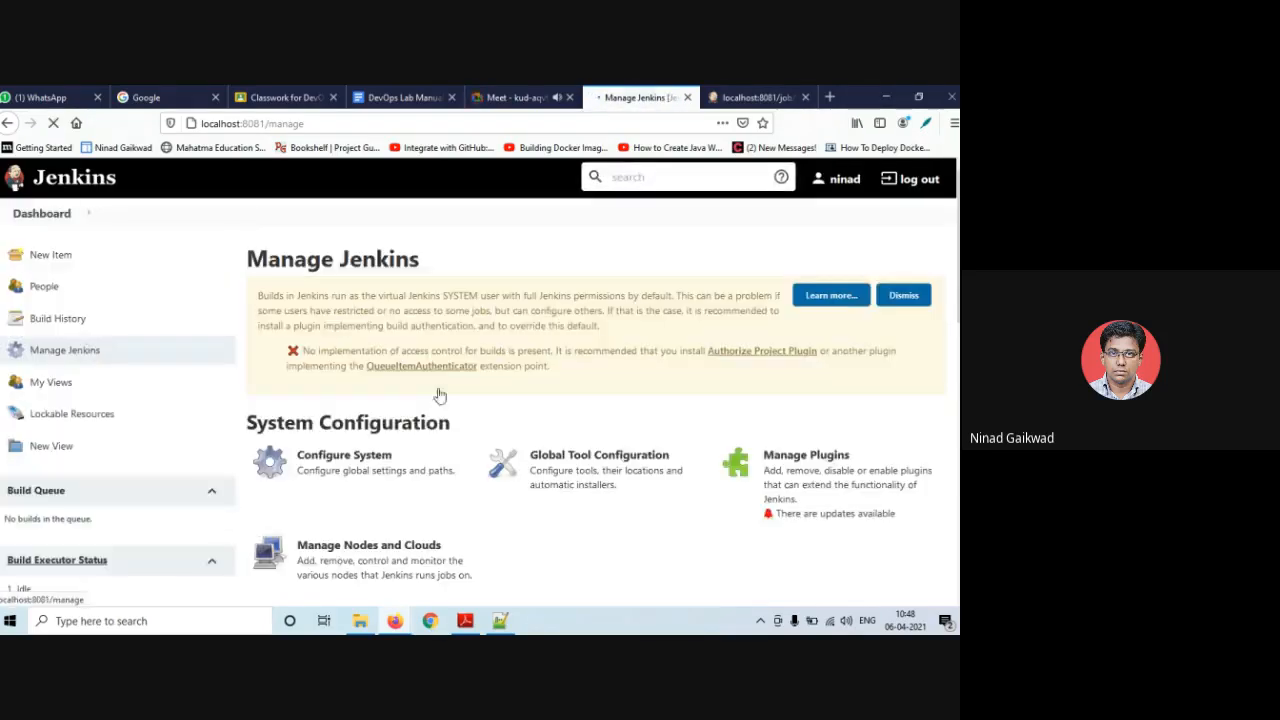
scroll(370, 428, "down", 3)
left_click(366, 470)
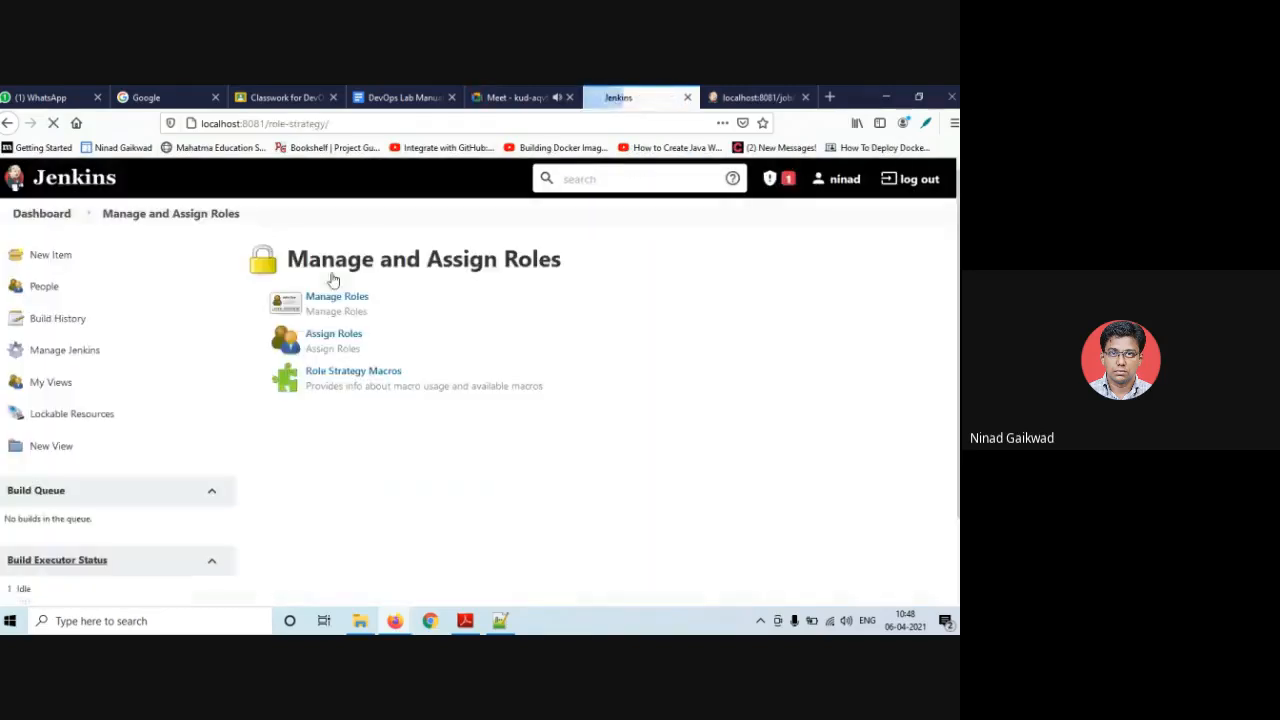
left_click(339, 299)
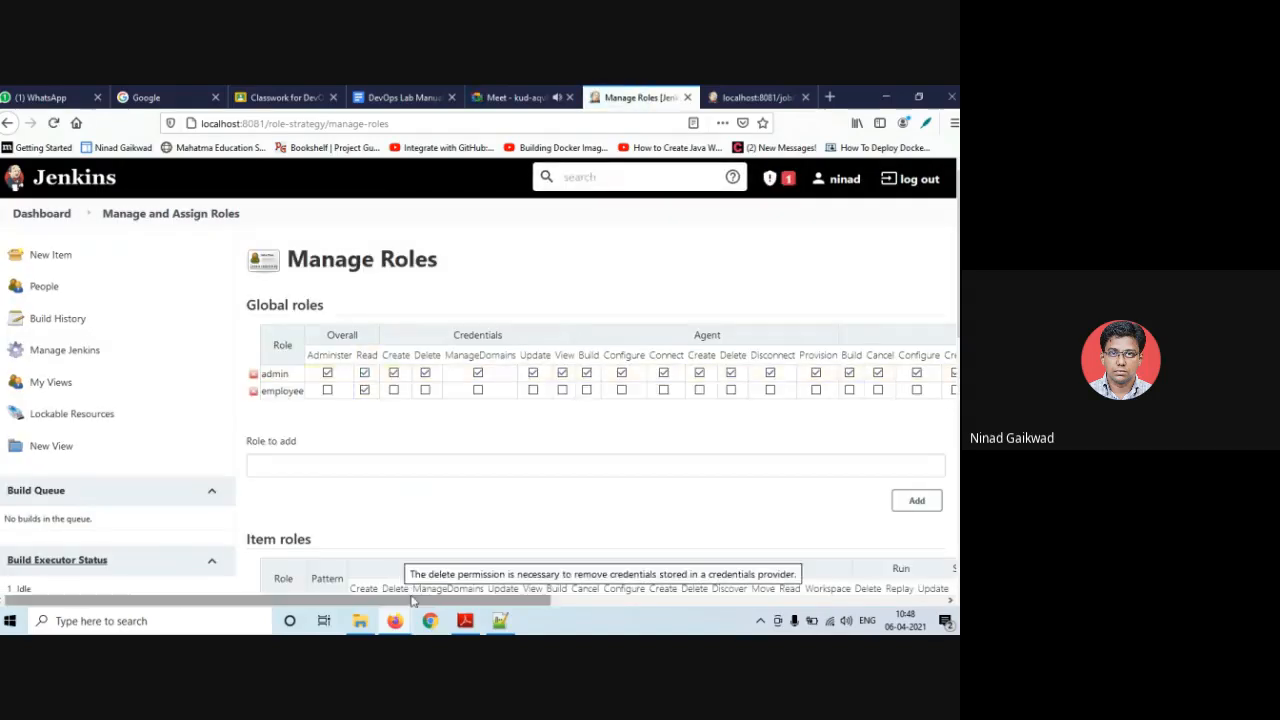
- Tick Job Create for the employee global role and save
left_click_drag(415, 601, 652, 531)
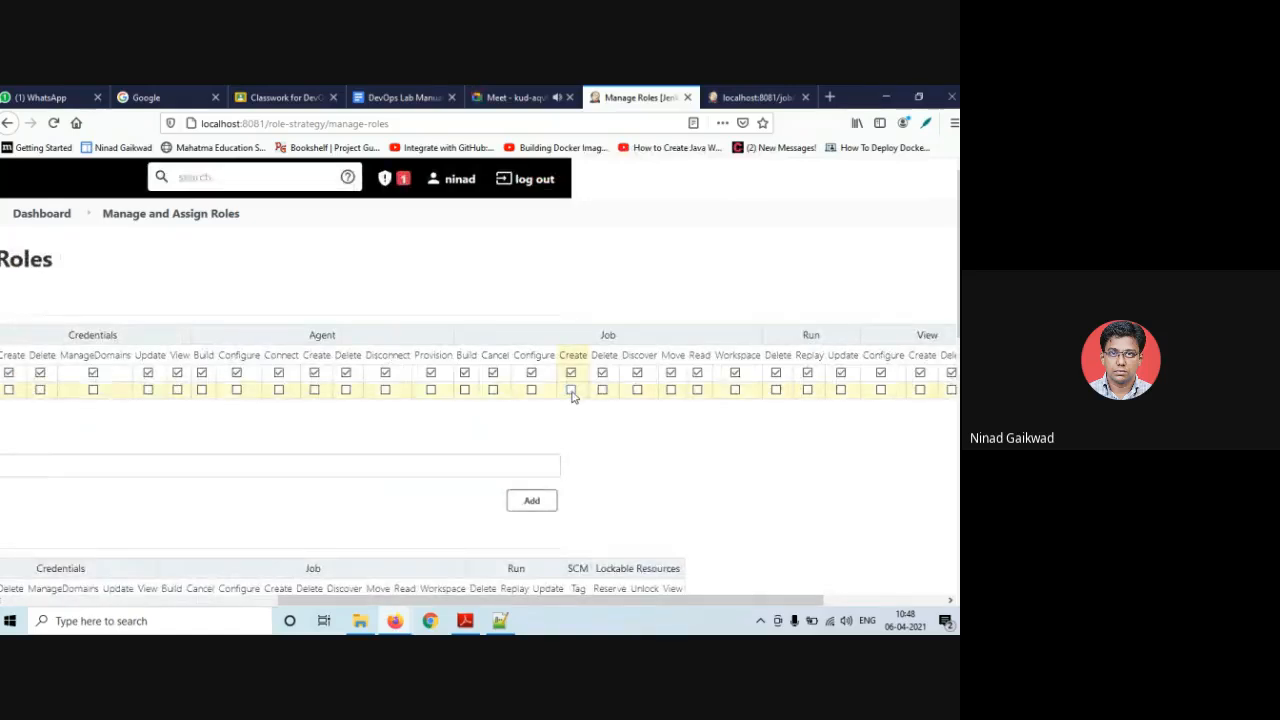
left_click(571, 390)
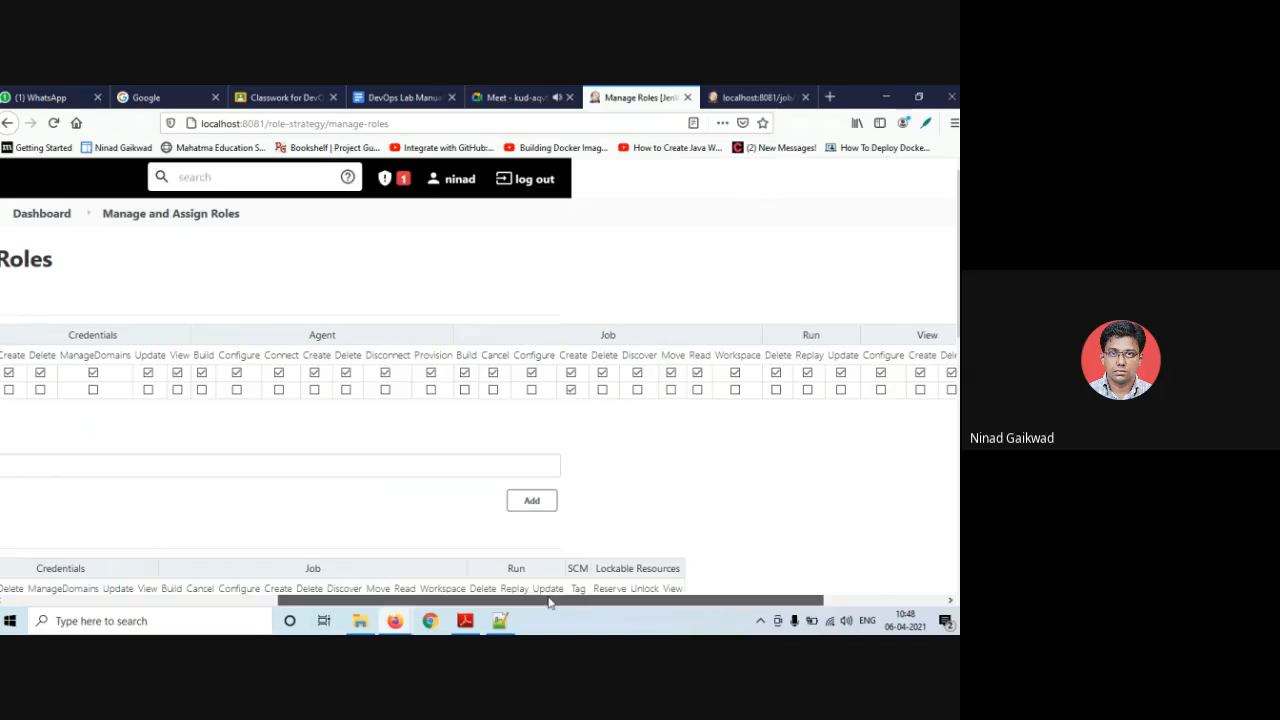
left_click_drag(548, 601, 333, 548)
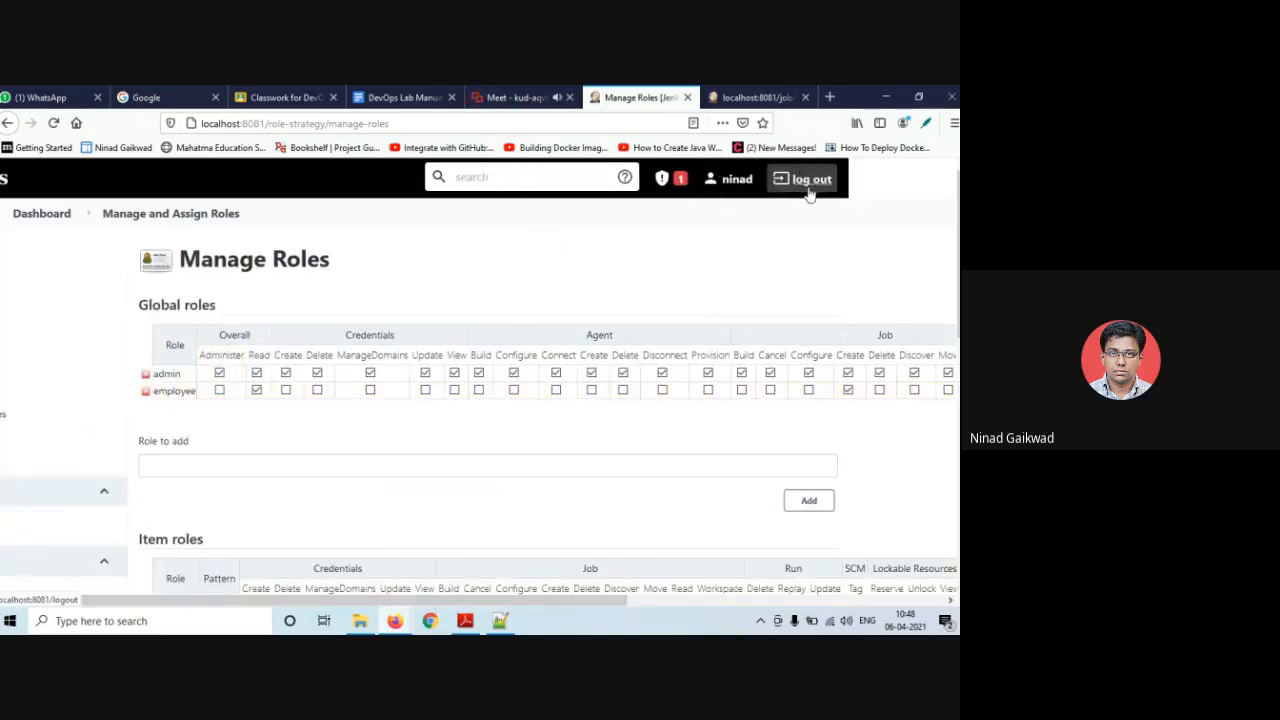
scroll(363, 463, "down", 10)
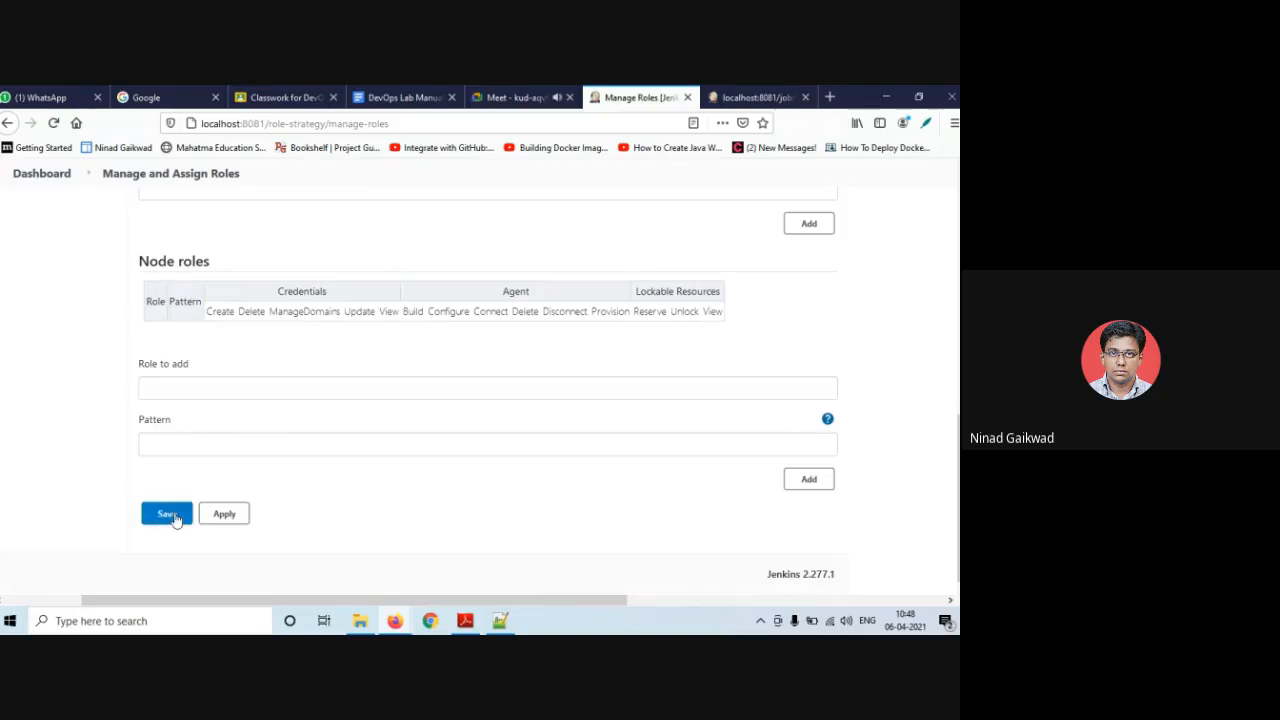
left_click(172, 515)
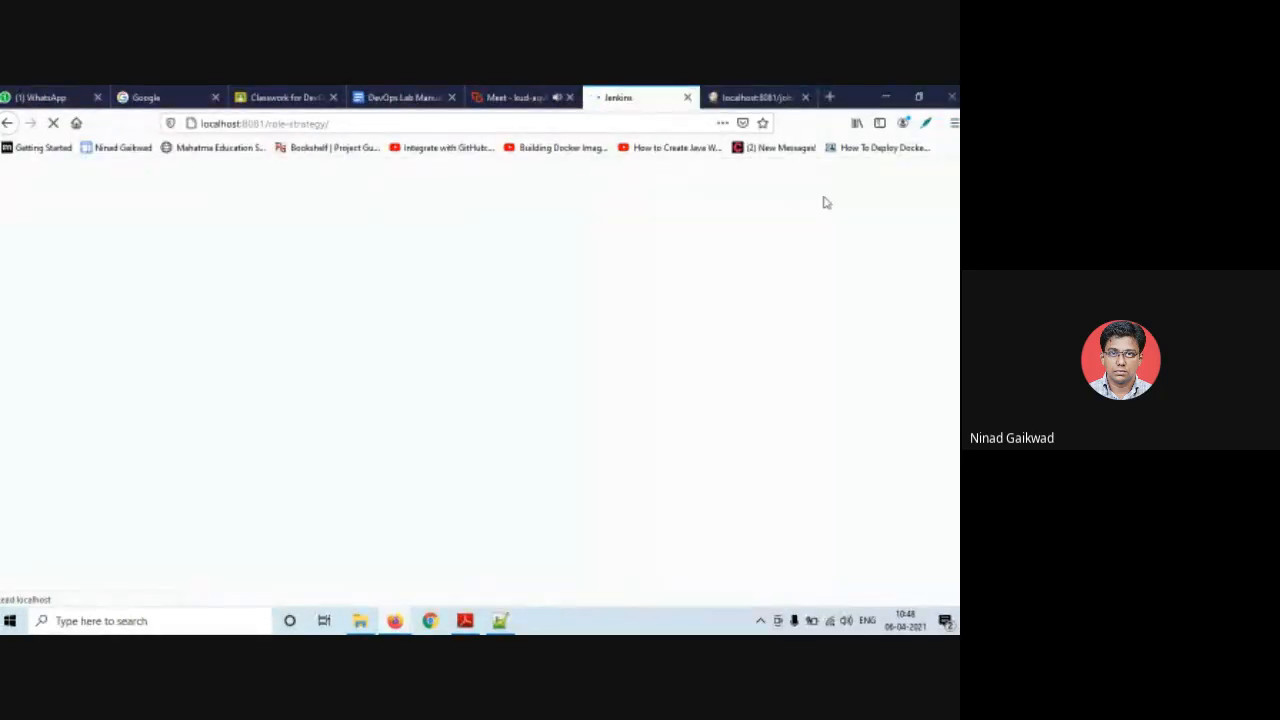
- Switch from admin to the restricted test user and open the New Item page
left_click(910, 179)
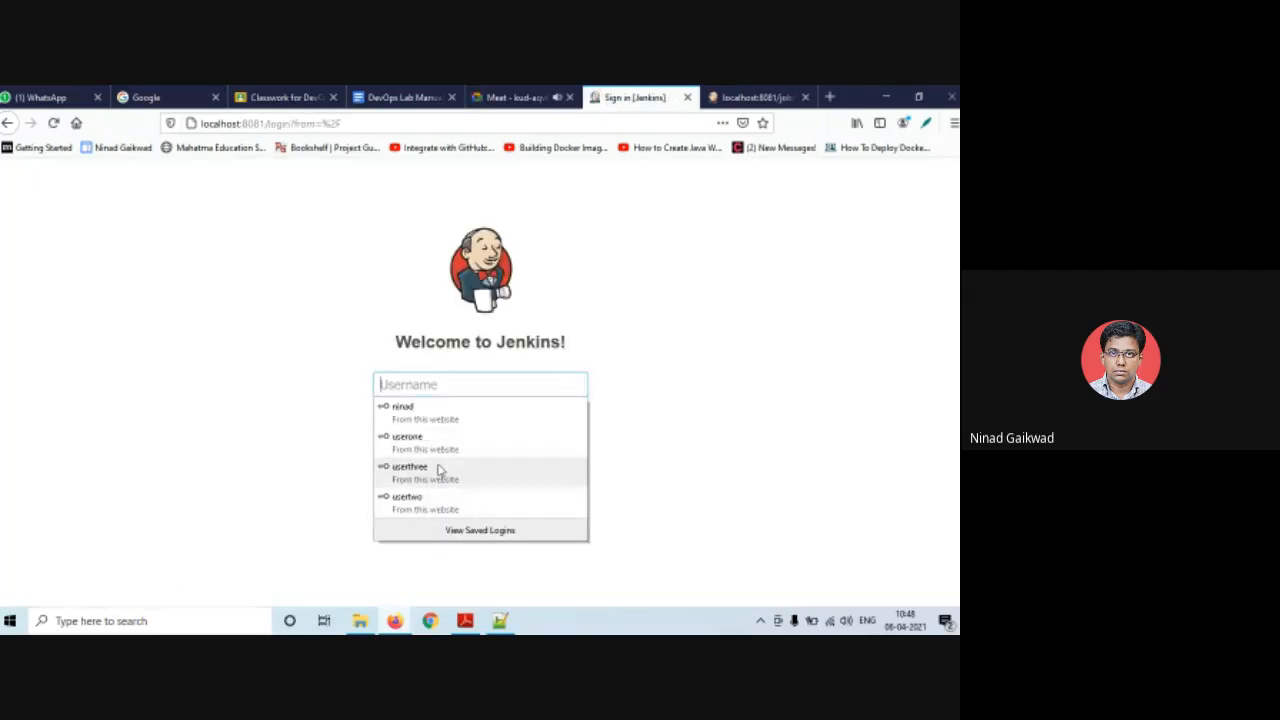
left_click(437, 470)
left_click(435, 460)
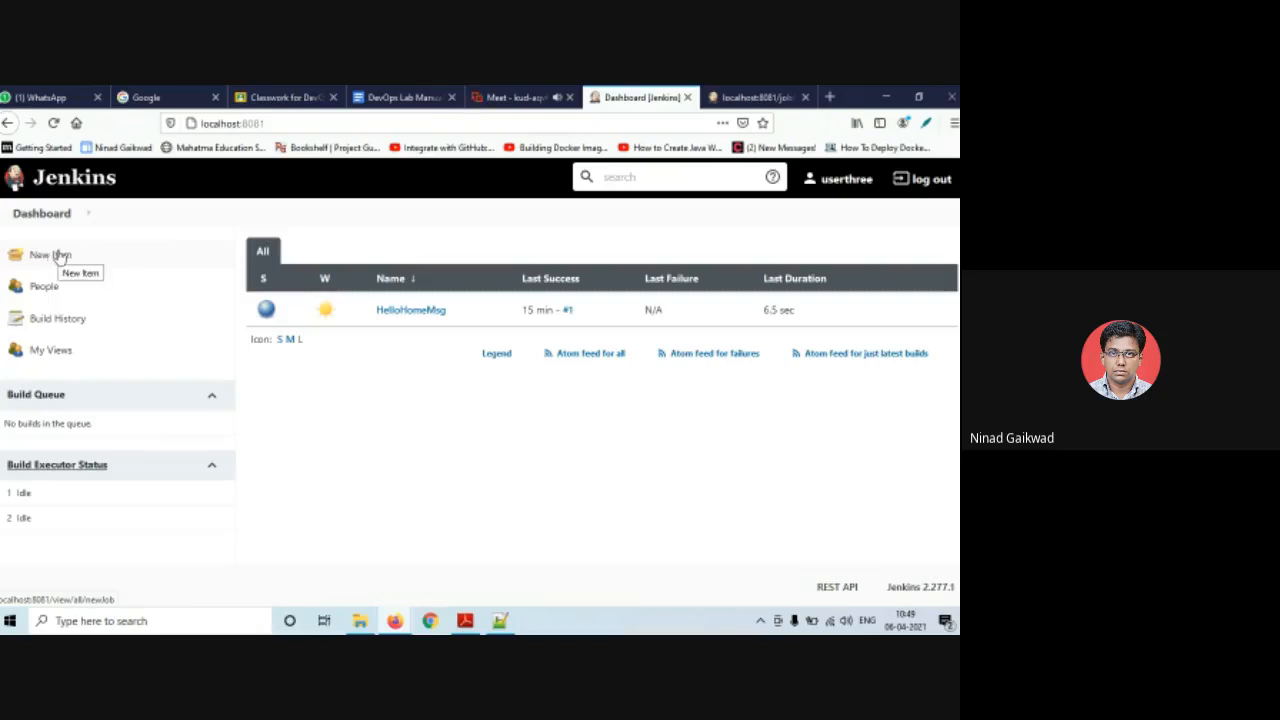
left_click(58, 257)
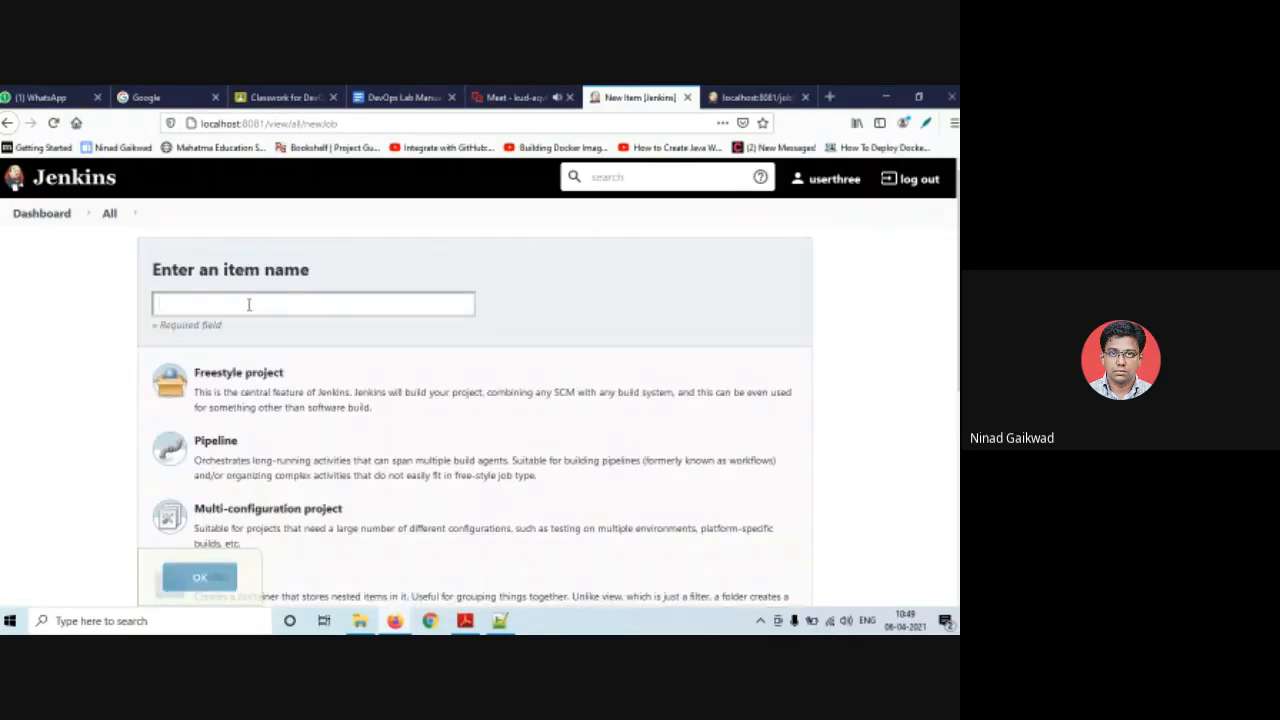
- Enter JavaHomeBuild from the suggestions as the new item name and choose Freestyle project
left_click(249, 304)
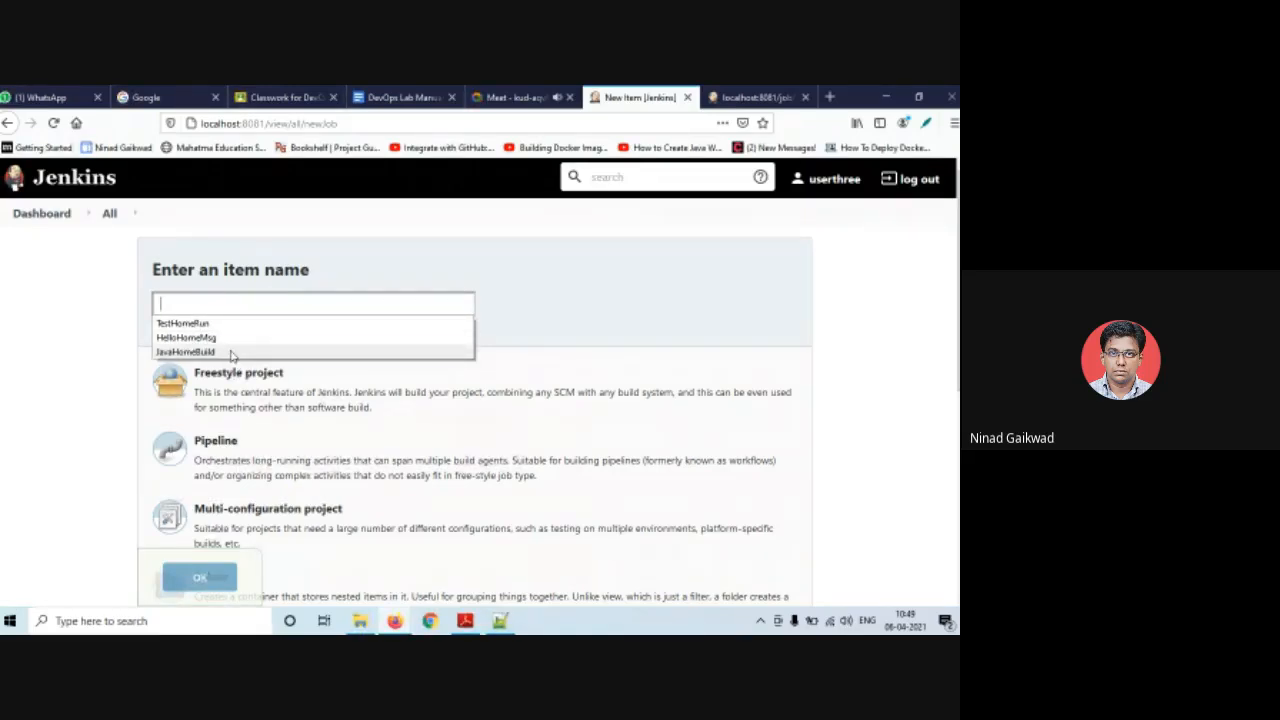
left_click(230, 352)
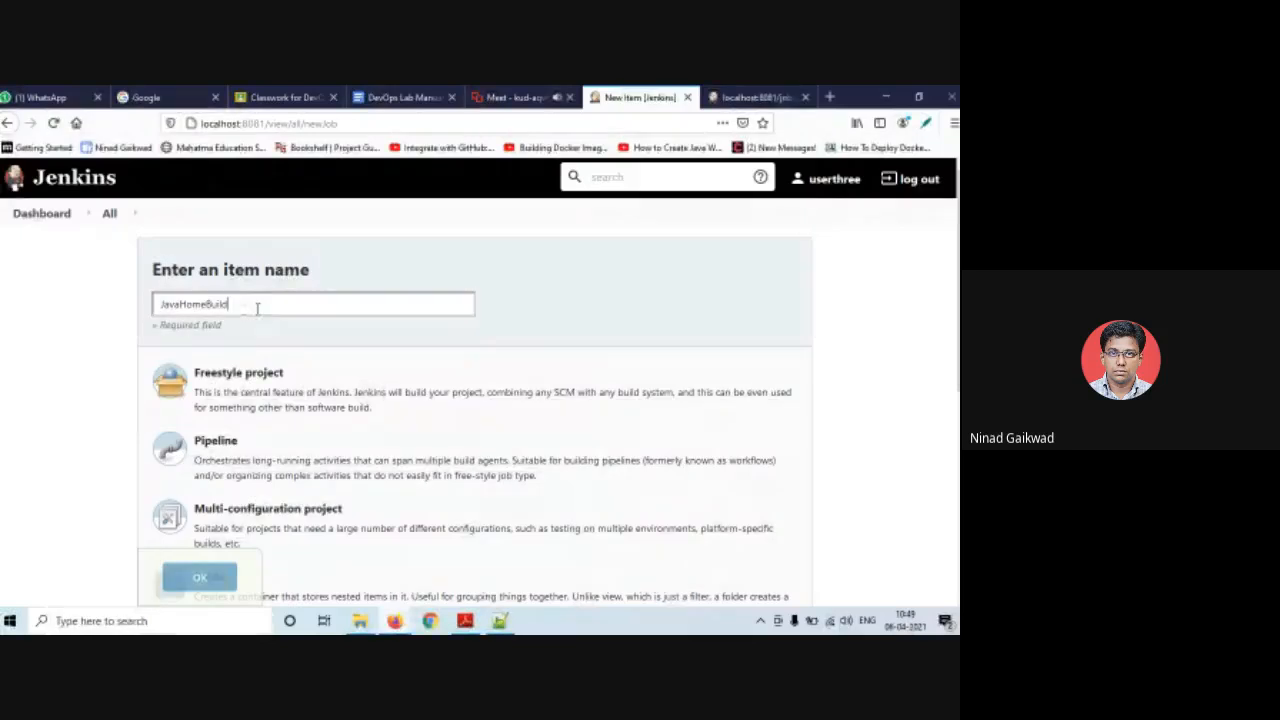
left_click(263, 332)
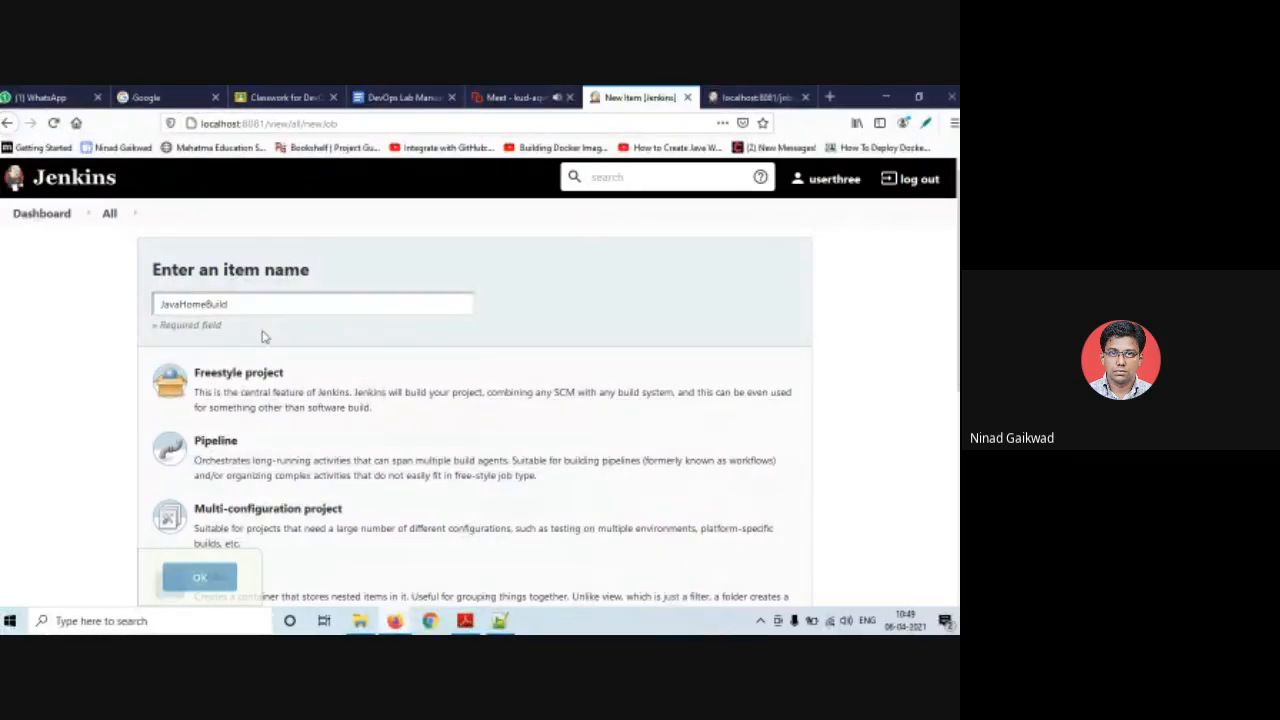
left_click(258, 301)
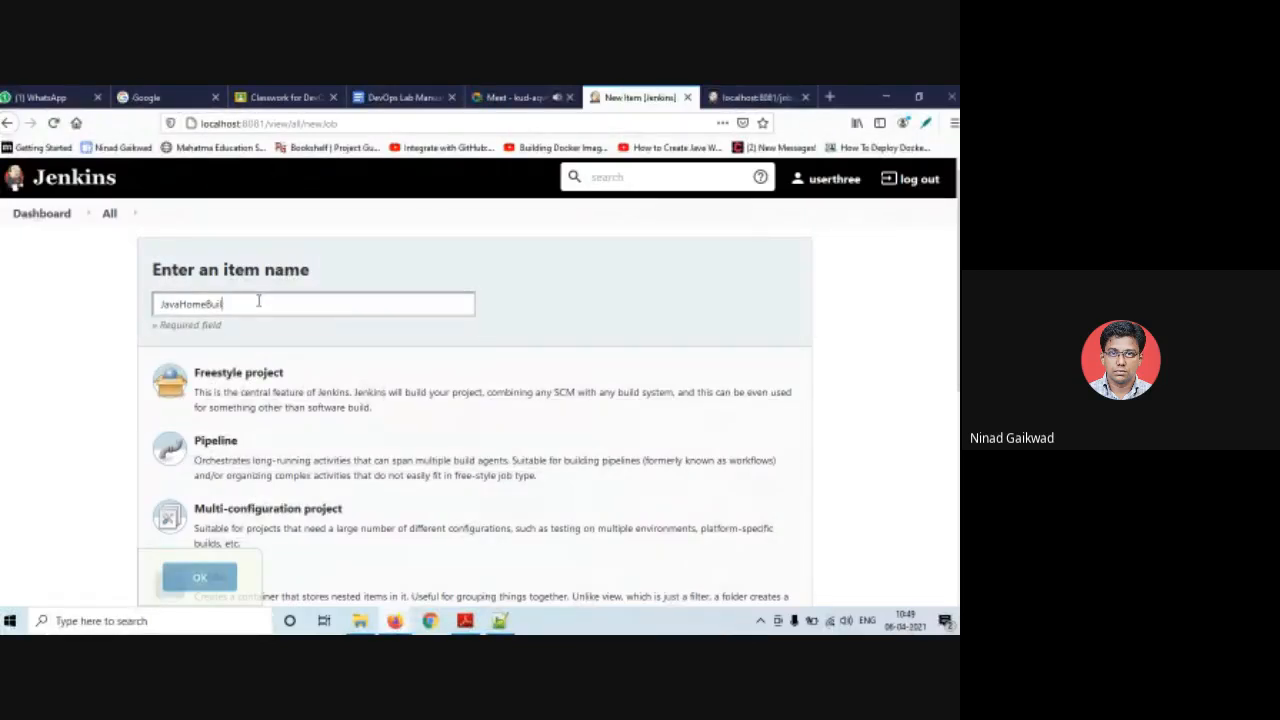
key("BackSpace")
key("BackSpace")
key("BackSpace")
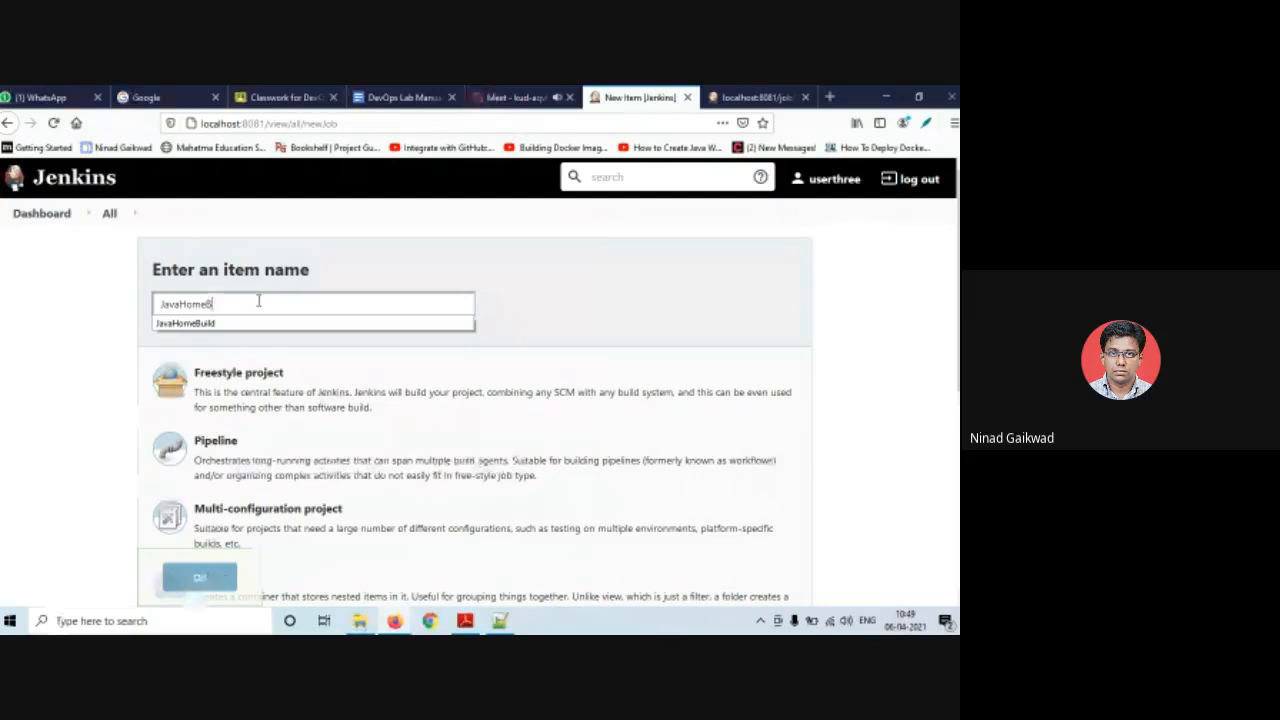
left_click(574, 319)
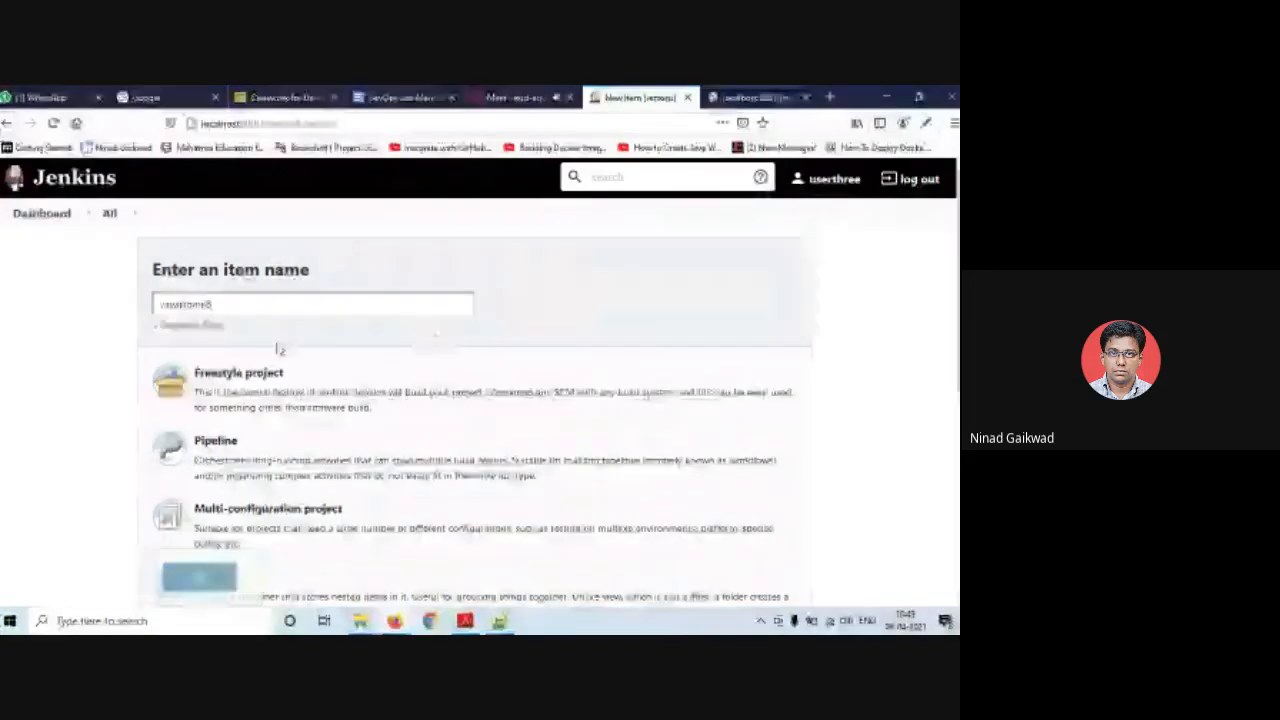
double_click(236, 332)
left_click(236, 334)
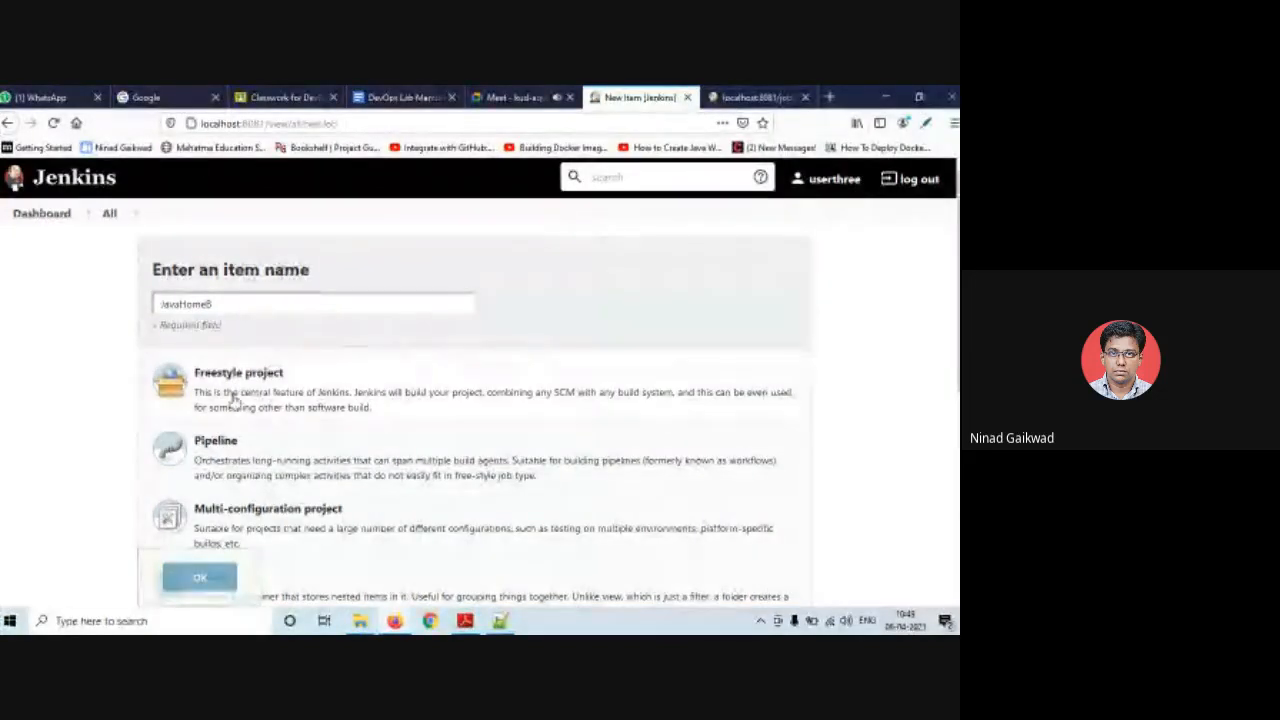
left_click(233, 393)
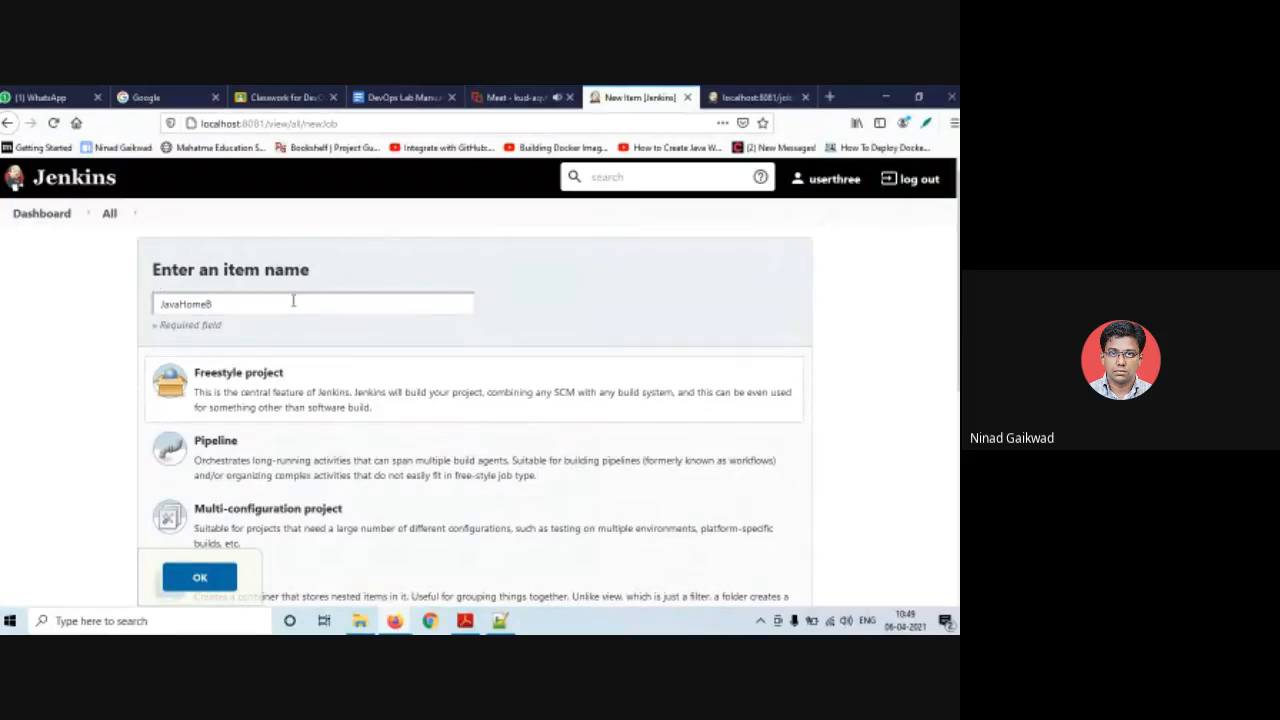
- Erase the item name and go back to the Dashboard without creating the item
left_click_drag(293, 300, 68, 305)
key("BackSpace")
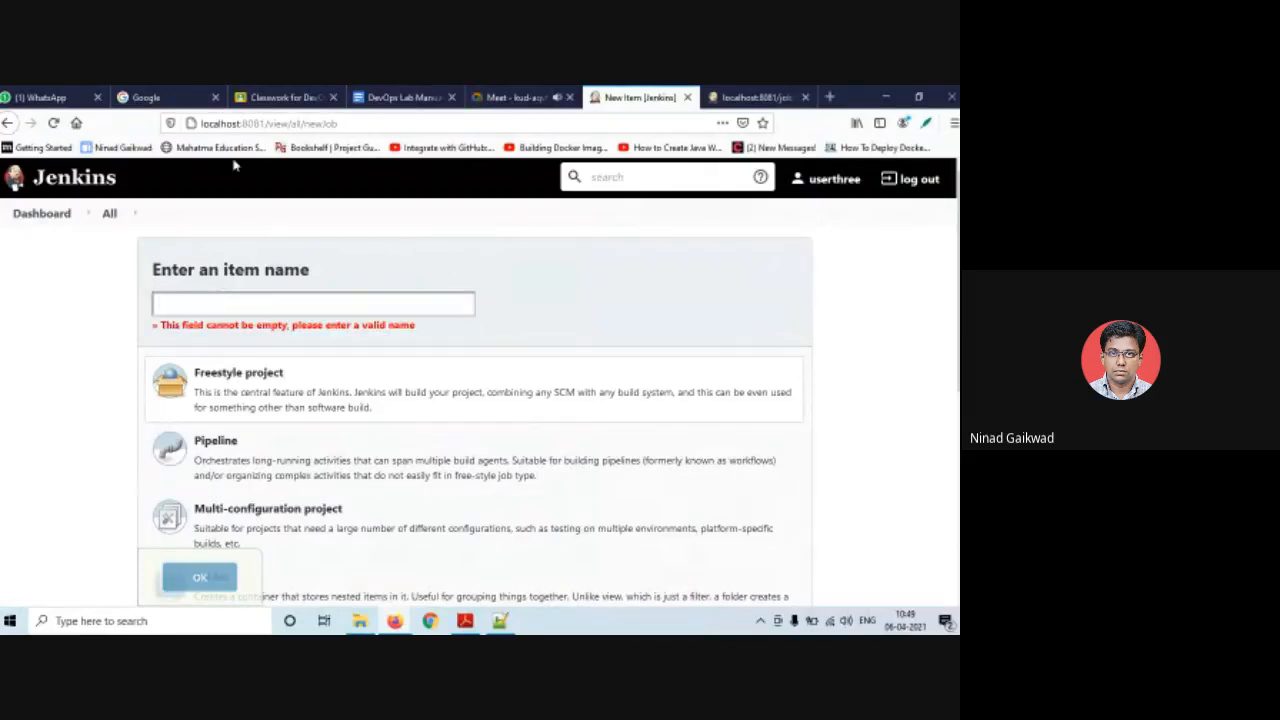
left_click(62, 214)
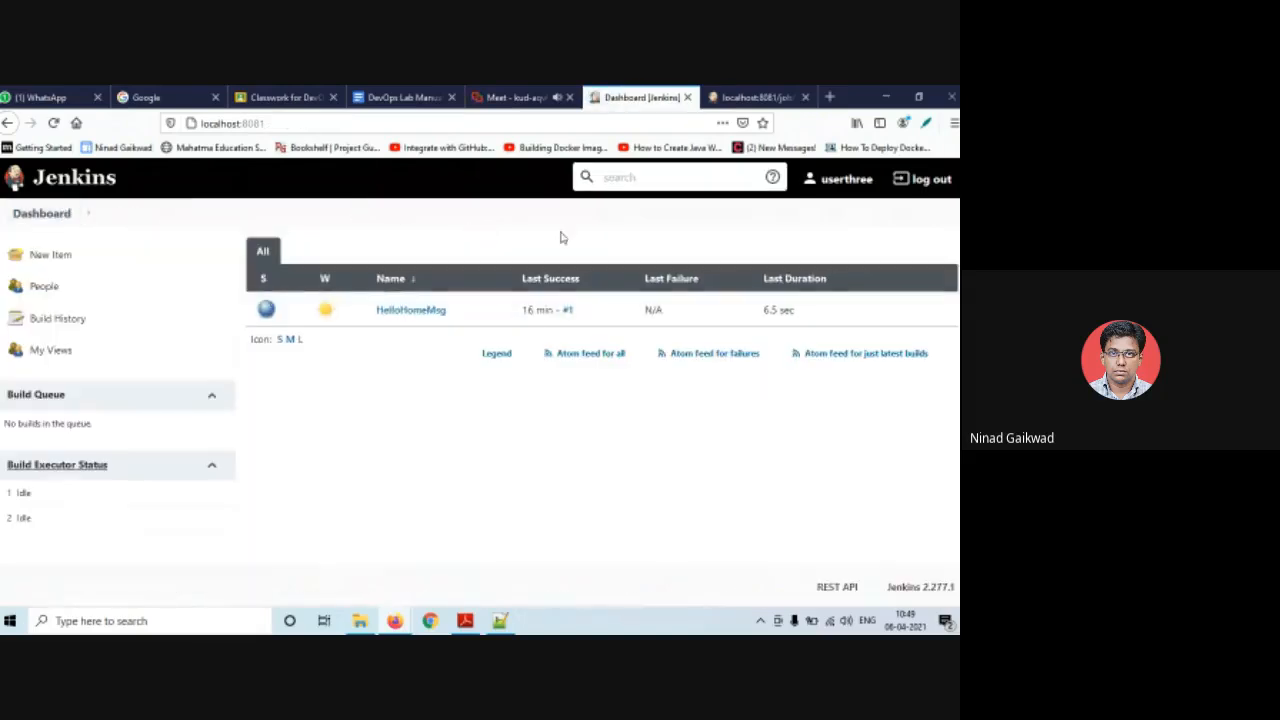
- Log the third test user out of Jenkins and move through the browser tabs to Classwork
left_click(913, 182)
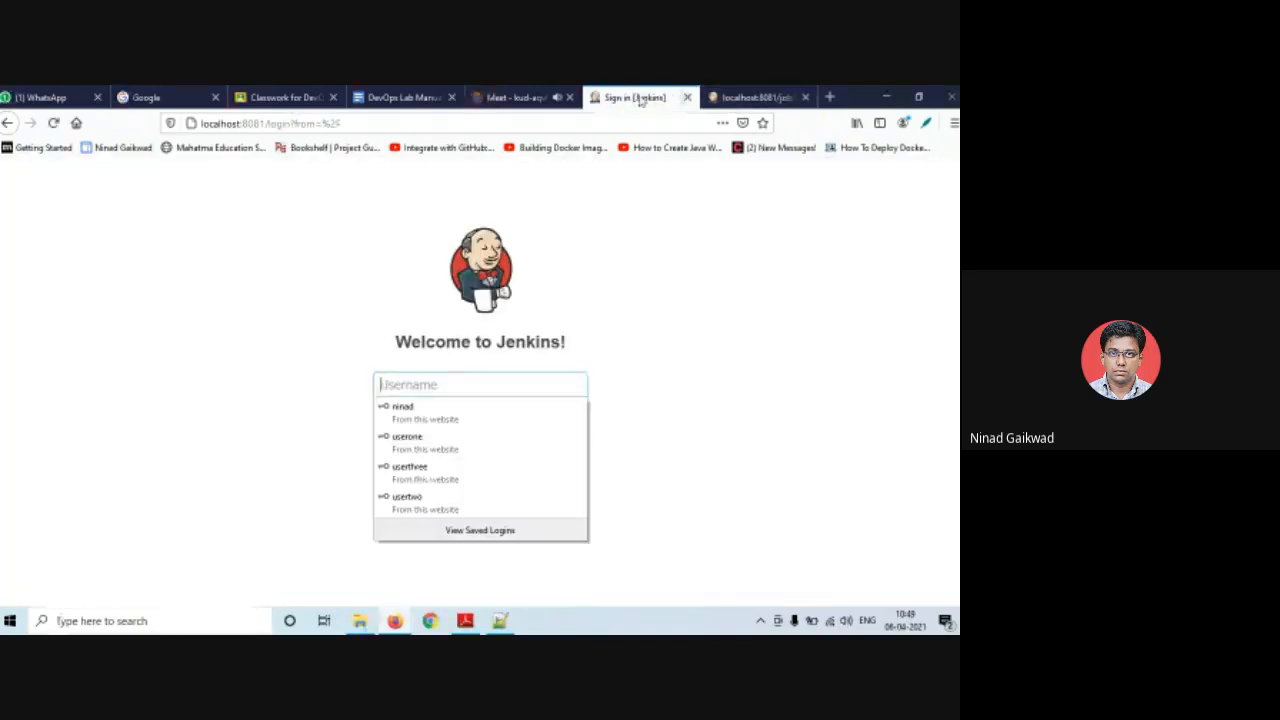
left_click(493, 97)
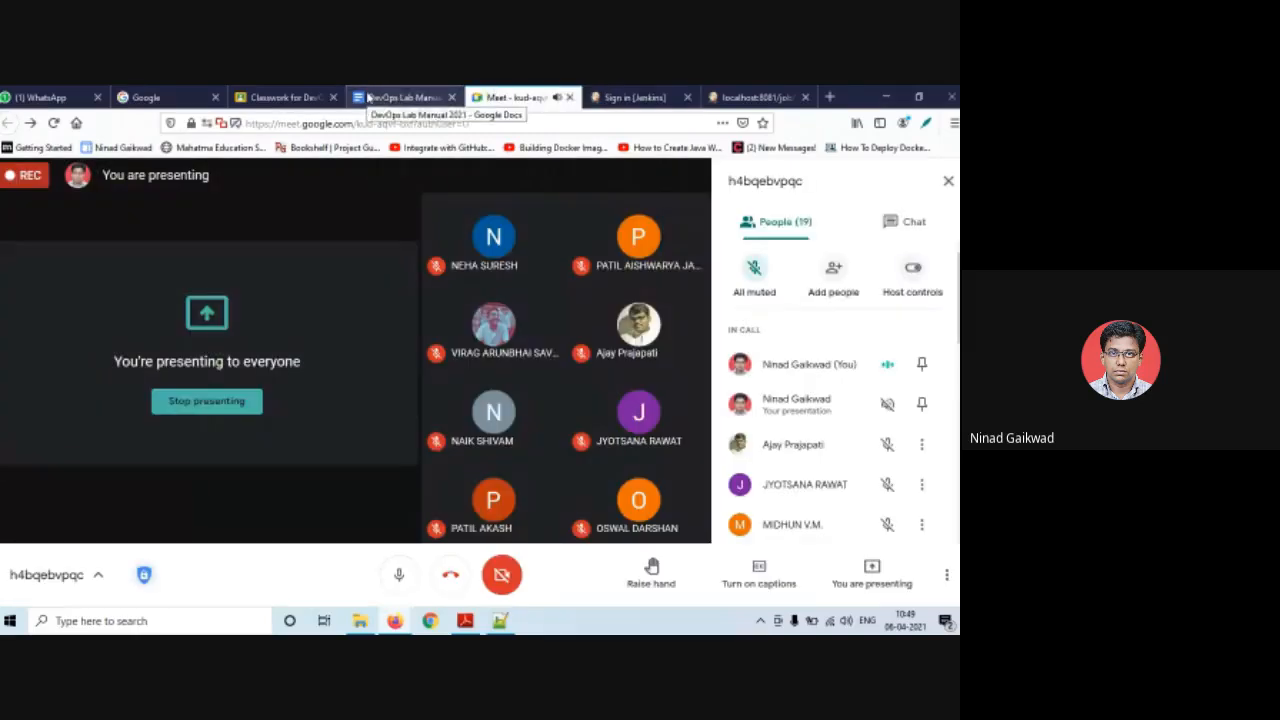
left_click(405, 97)
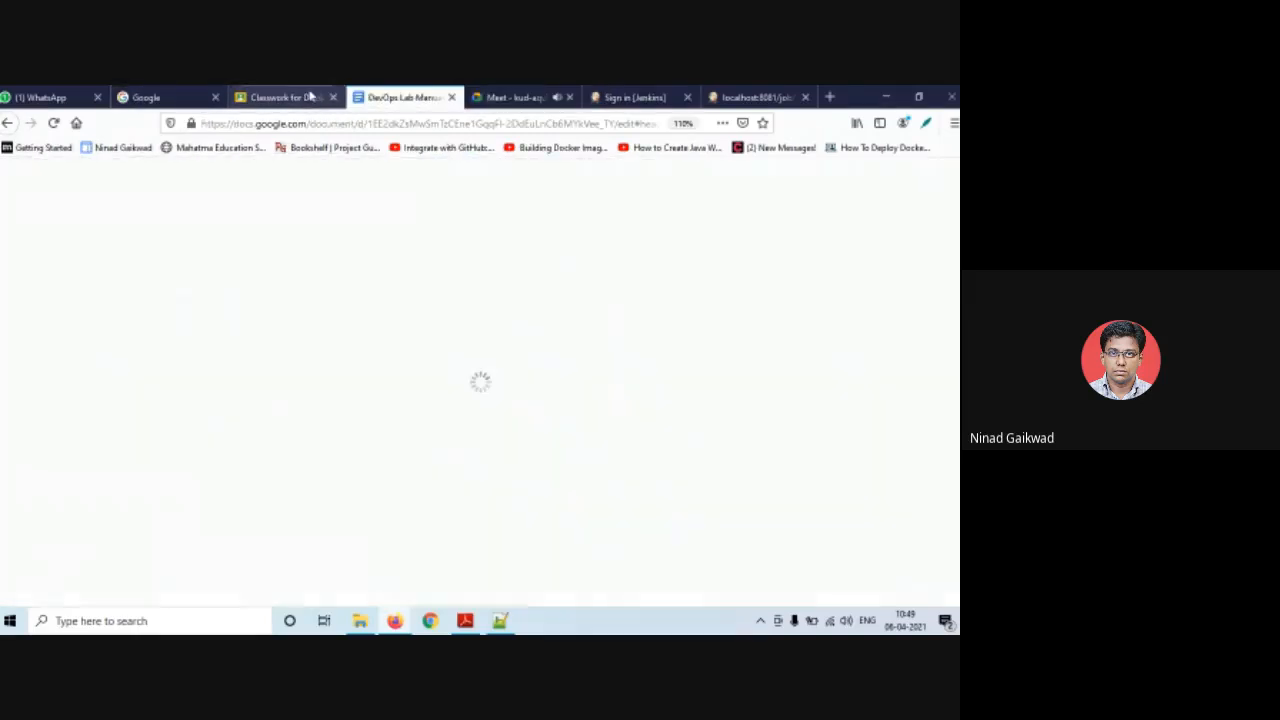
left_click(290, 97)
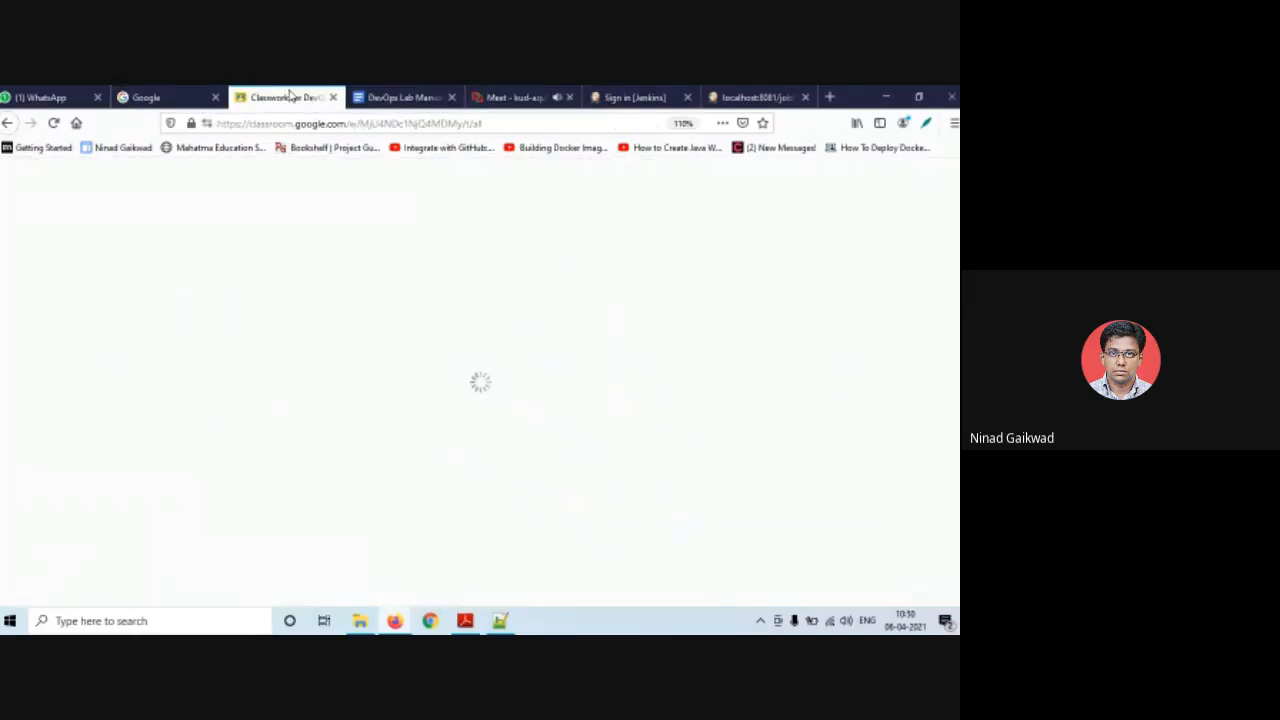
- Review the DevOps Lab (2020-21) assignments, check today's date, then return to the Meet call
scroll(445, 430, "down", 3)
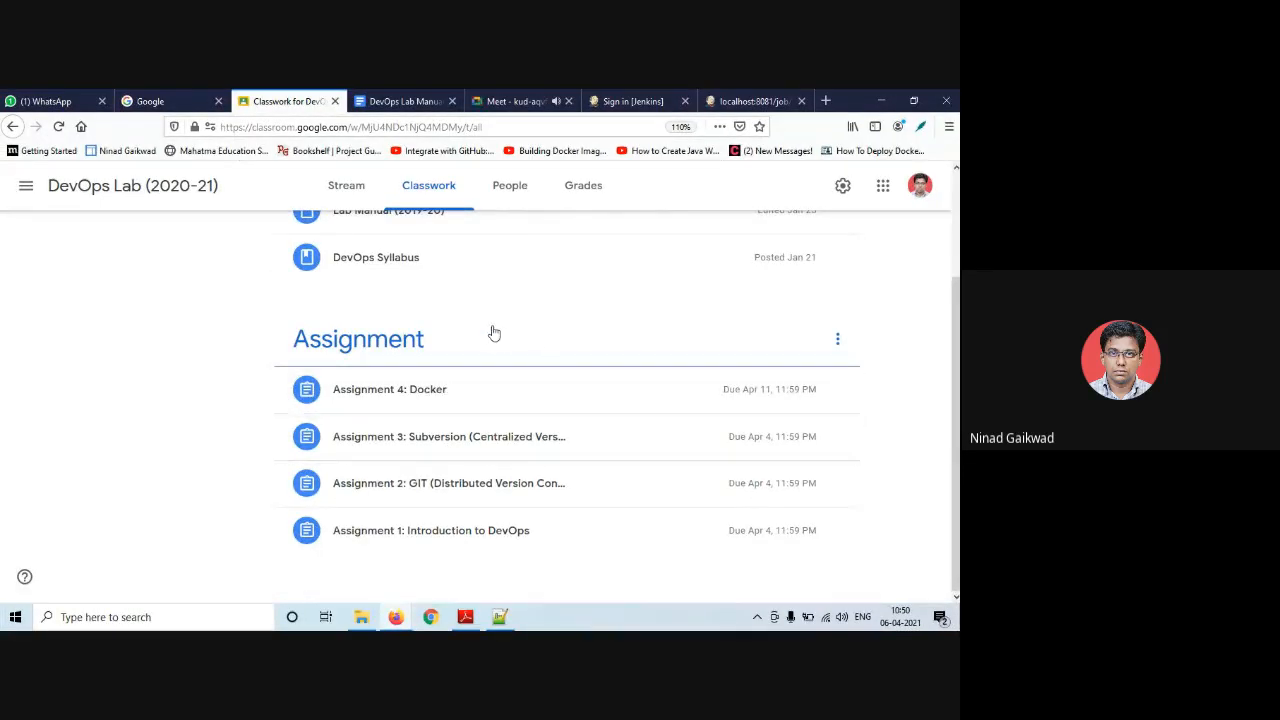
scroll(491, 325, "up", 1)
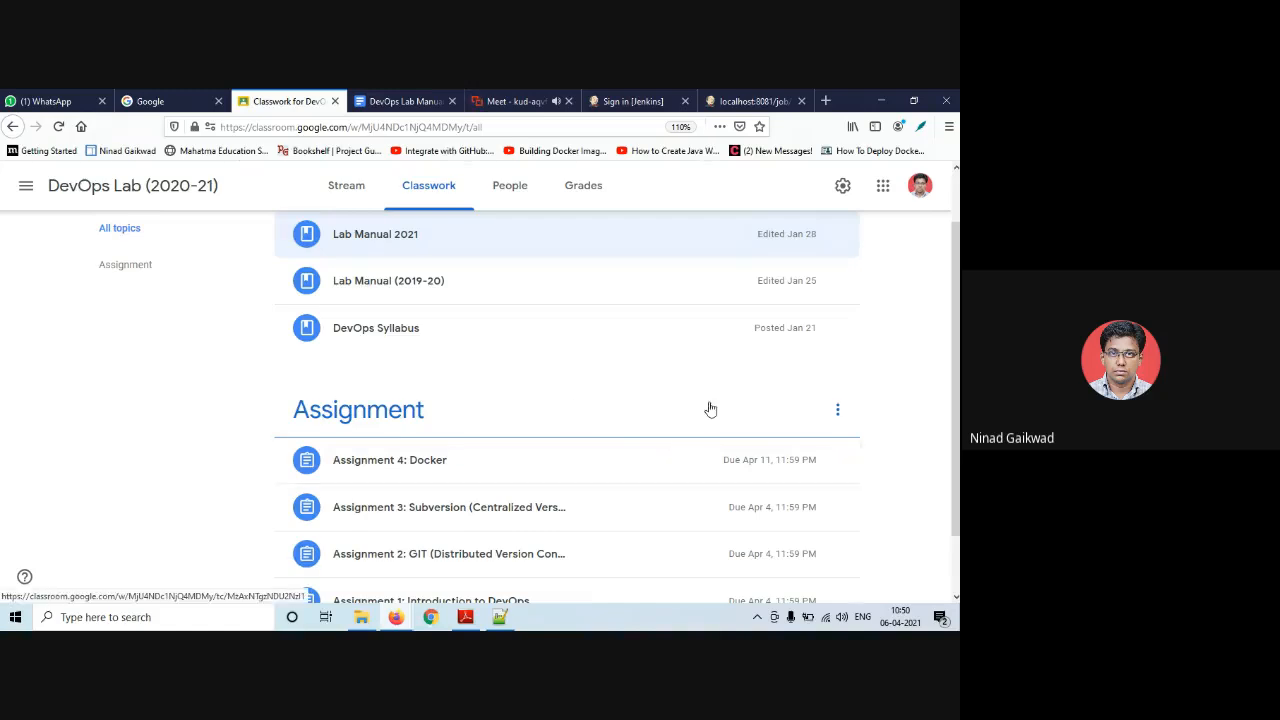
left_click(907, 622)
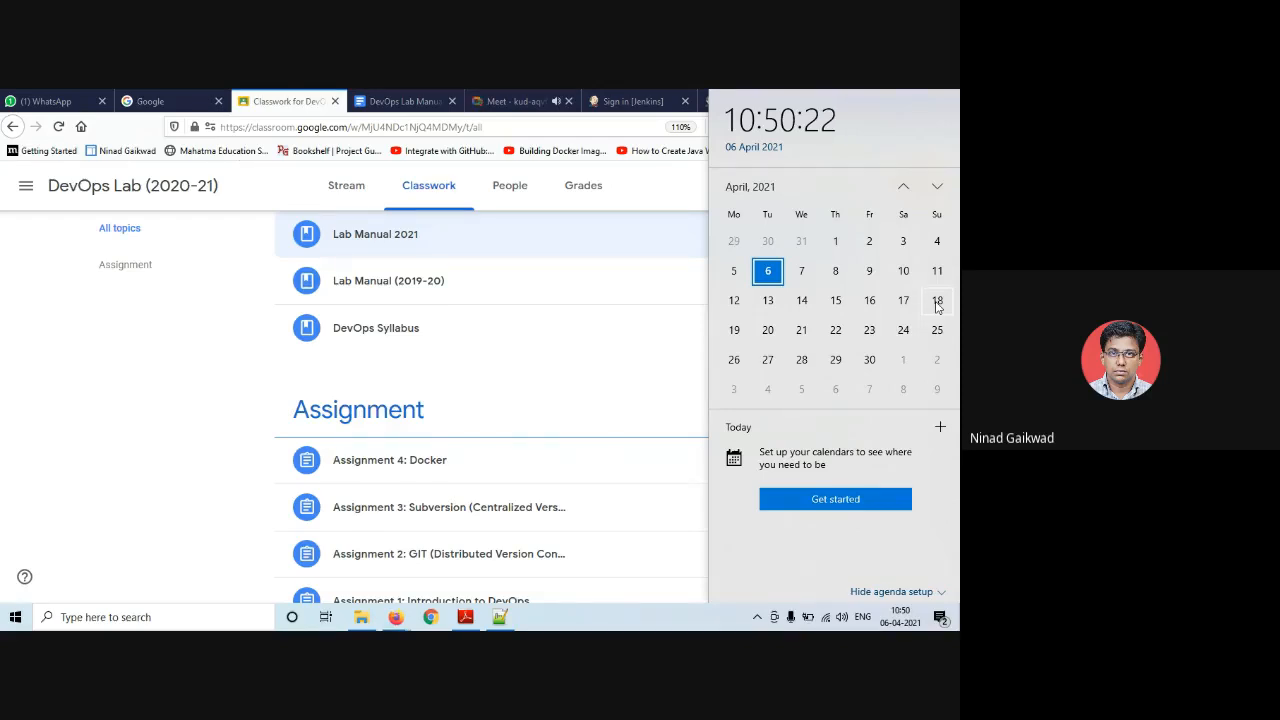
left_click(308, 103)
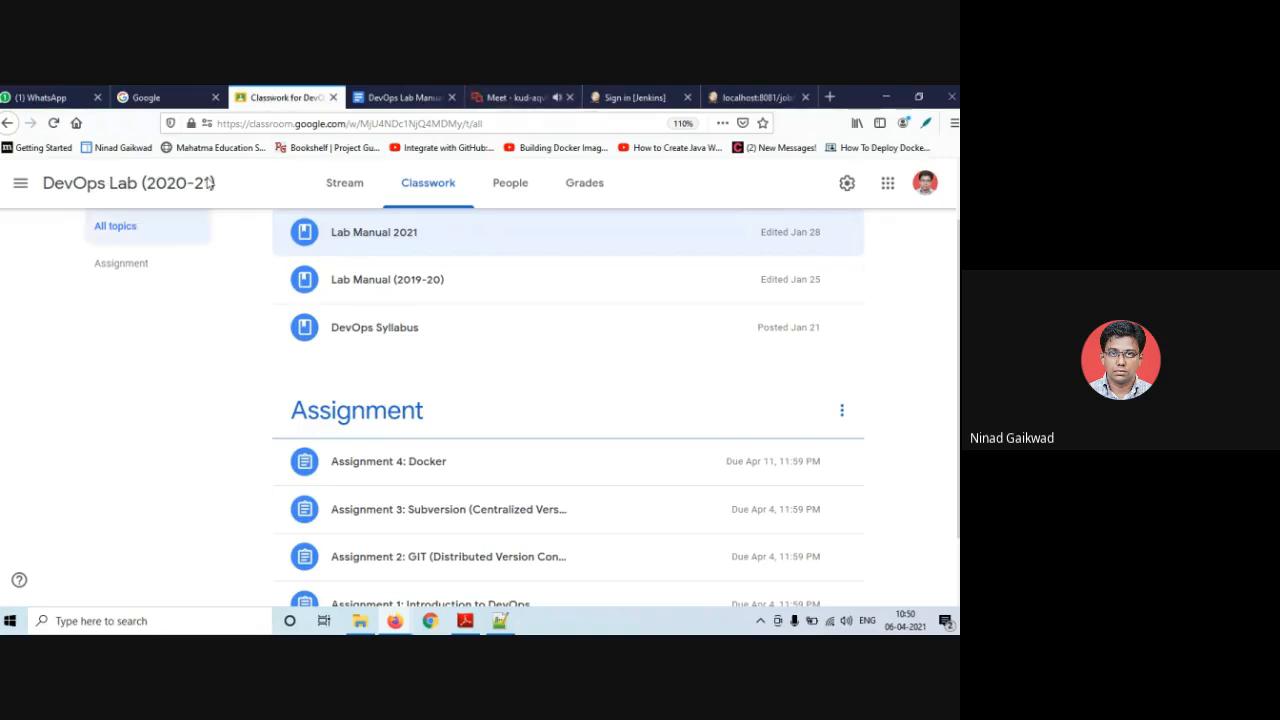
left_click(487, 96)
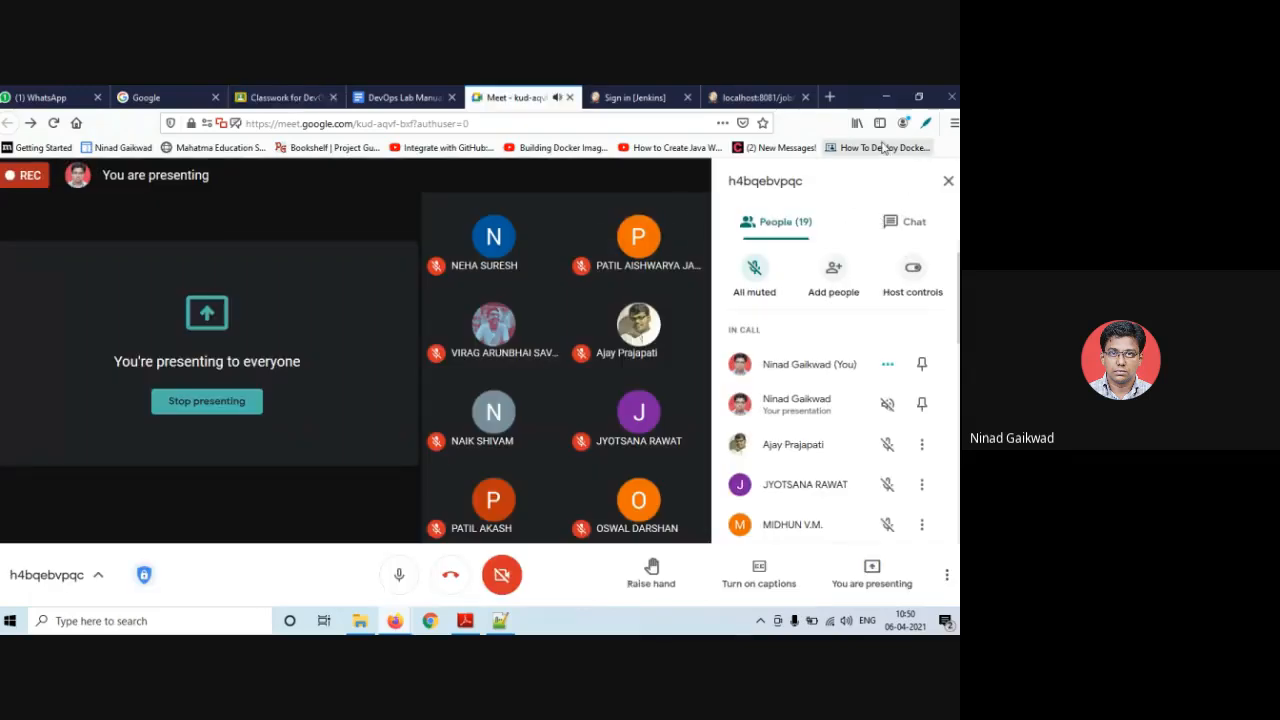
- Export the call's attendance to Apr_06_2021_10_51_09_Attendance.csv, then stop presenting
left_click(924, 123)
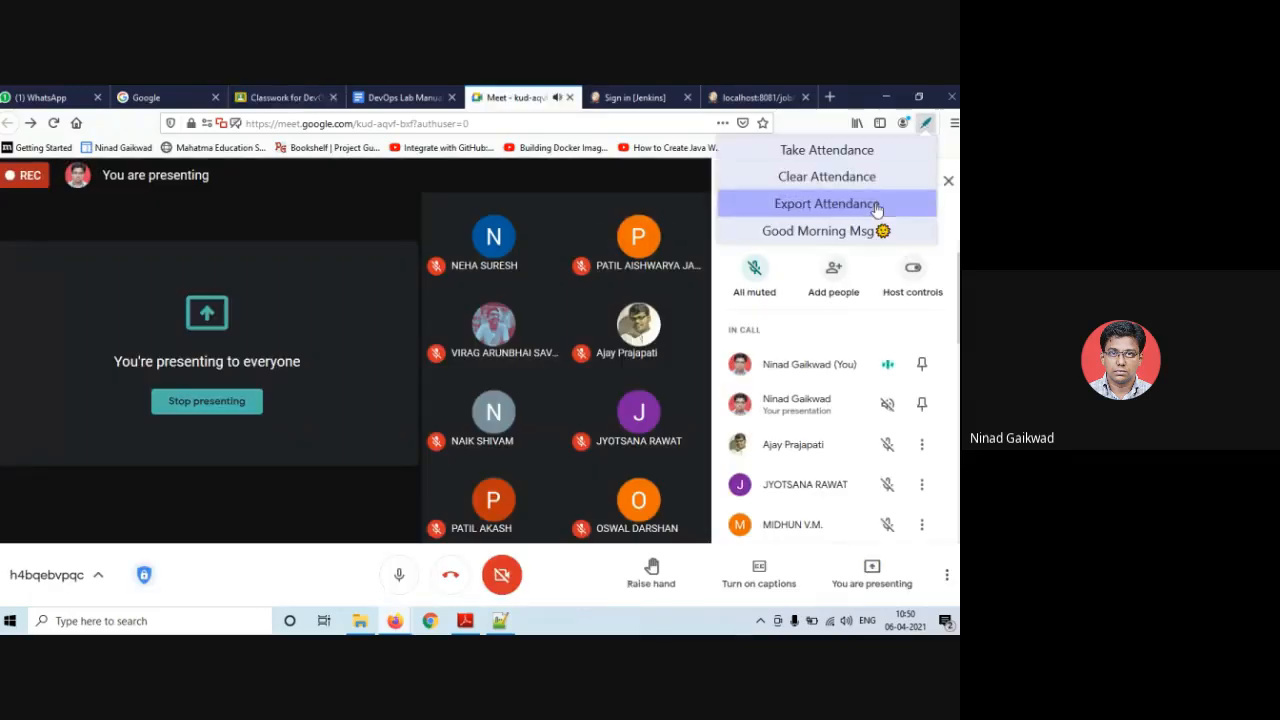
left_click(857, 153)
left_click(860, 204)
left_click(203, 377)
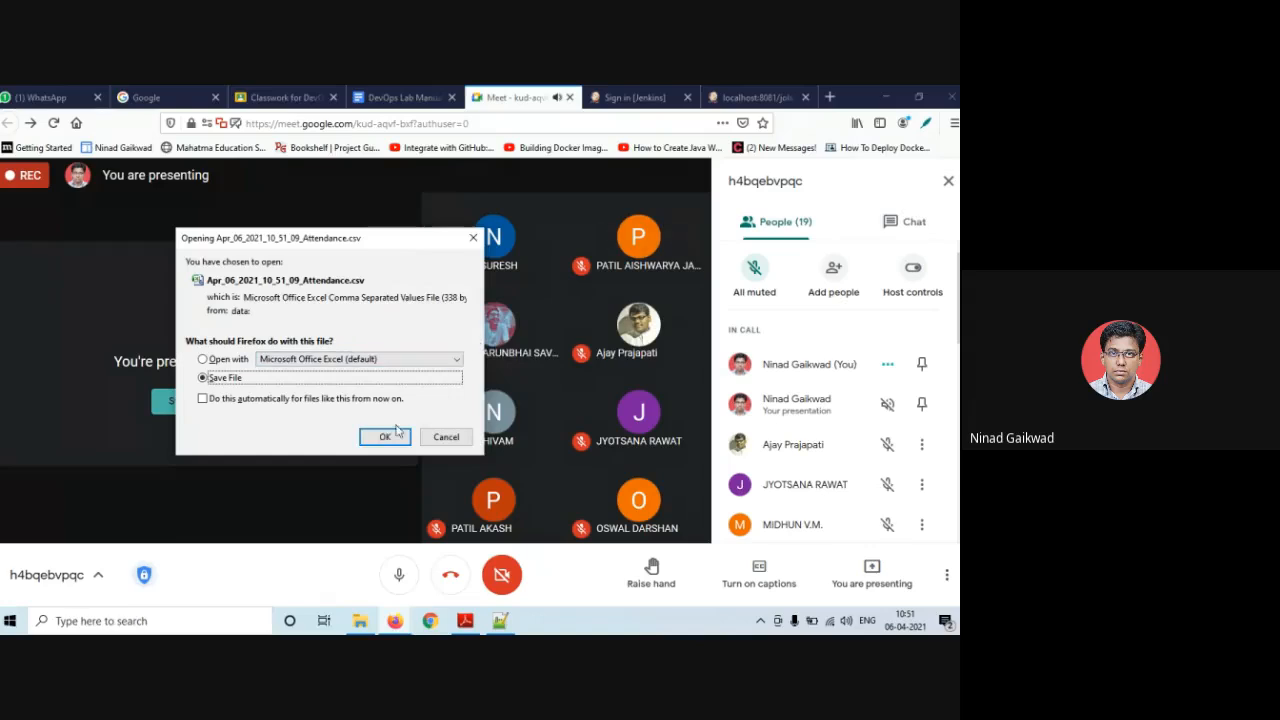
left_click(392, 440)
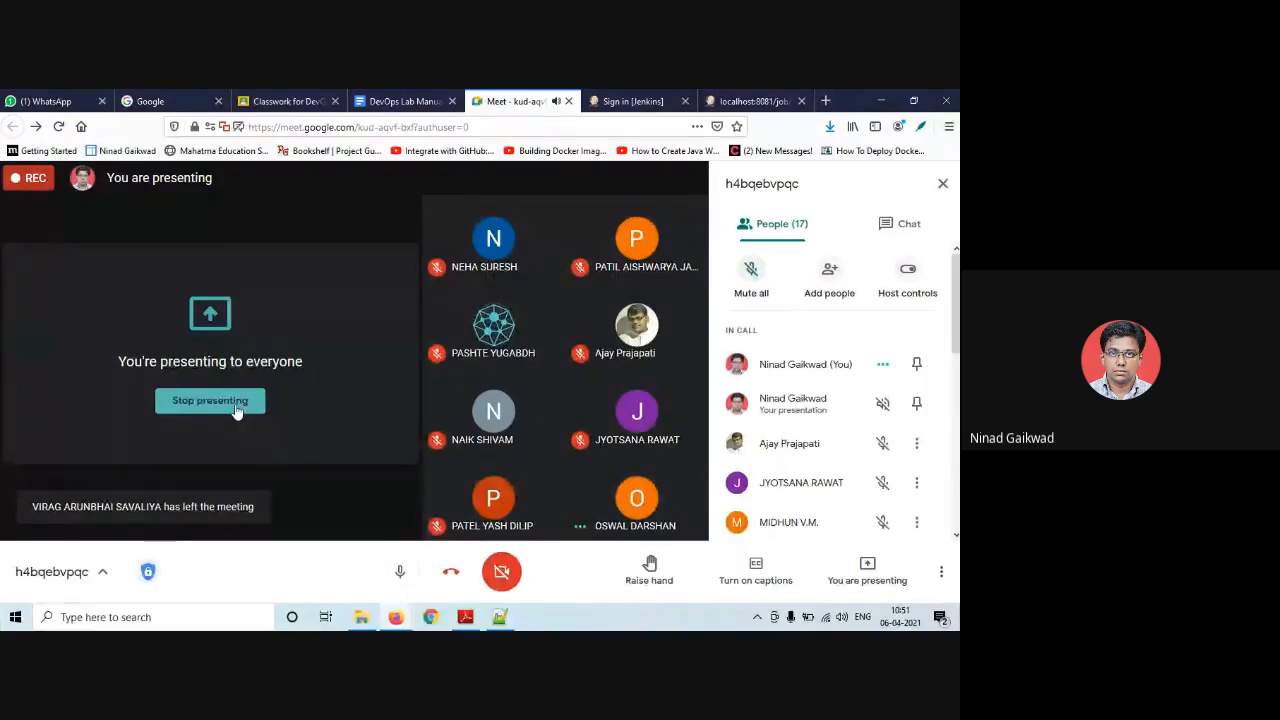
left_click(237, 410)
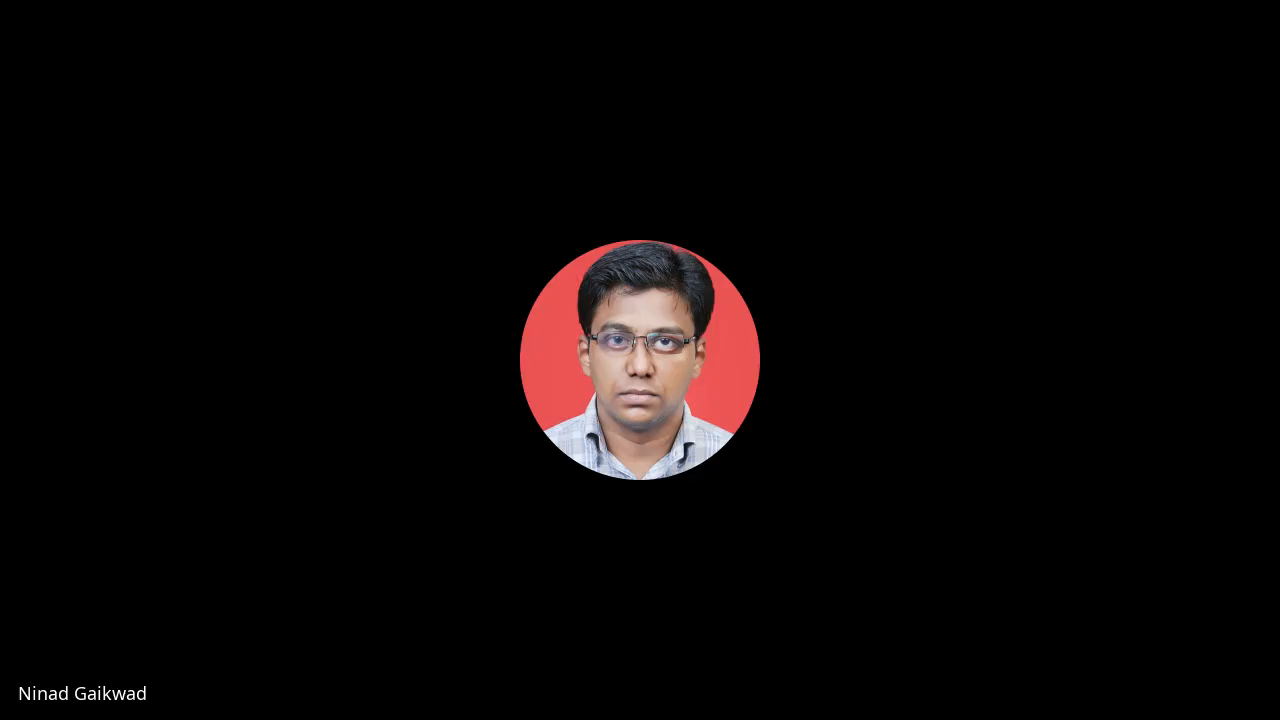